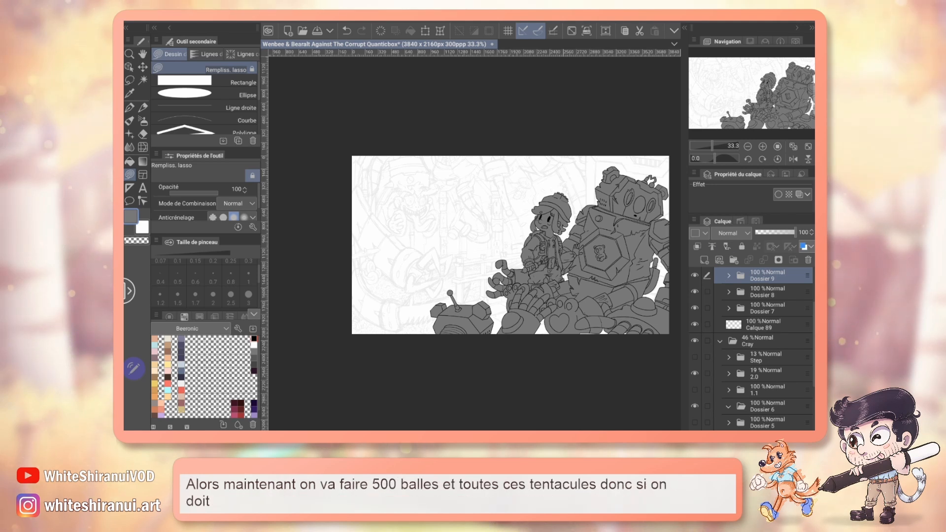
Collapse the Line folder in the layer list and hide it from the canvas
{"action": "scroll", "coordinate": [763, 345], "scroll_direction": "up", "scroll_amount": 3}
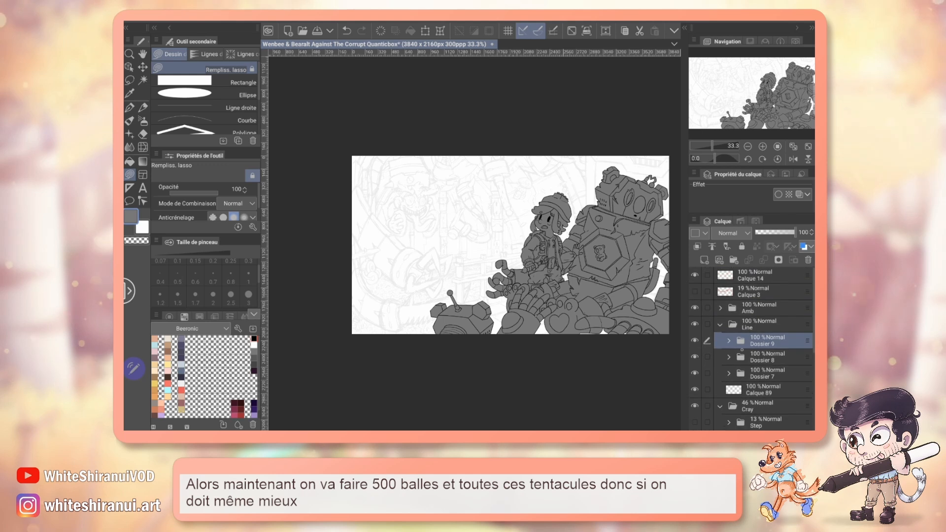
{"action": "left_click", "coordinate": [720, 324]}
{"action": "scroll", "coordinate": [763, 345], "scroll_direction": "down", "scroll_amount": 3}
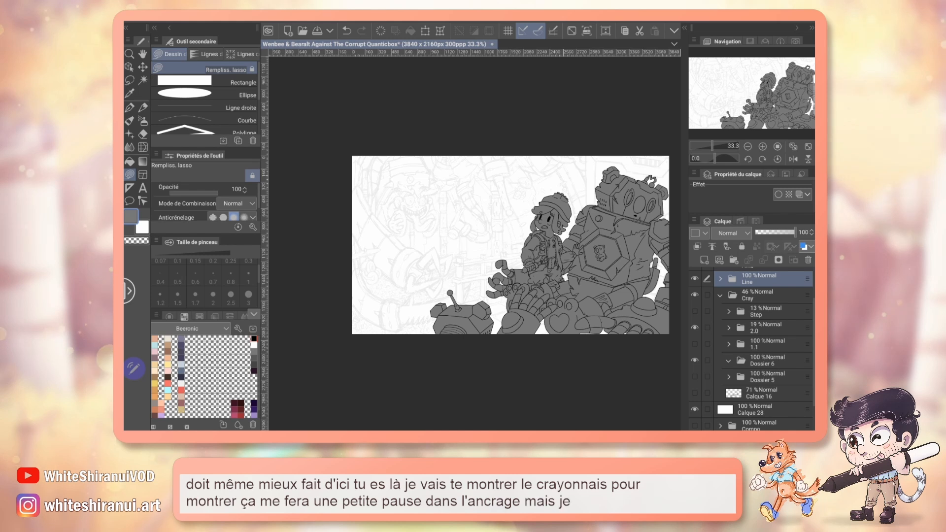
{"action": "left_click", "coordinate": [695, 280]}
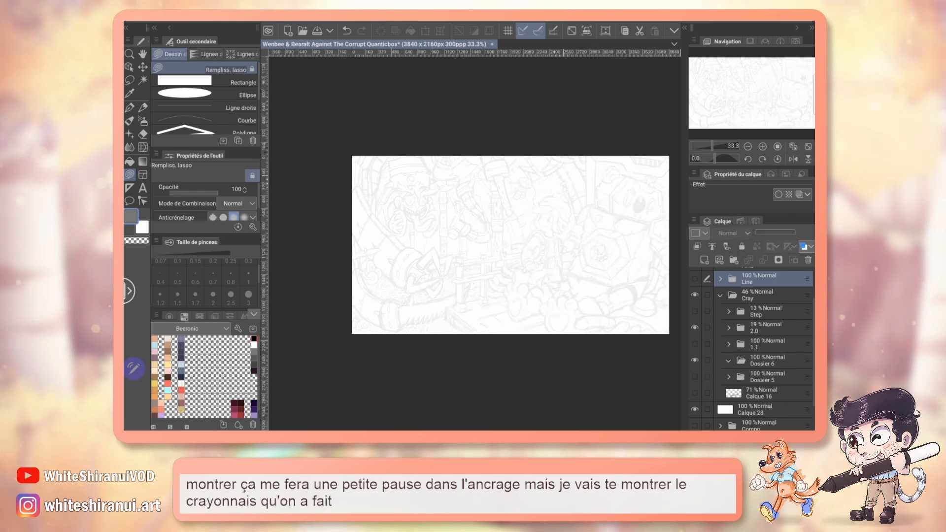
Raise the opacity of the Cray folder to 100 %
{"action": "left_click", "coordinate": [769, 327]}
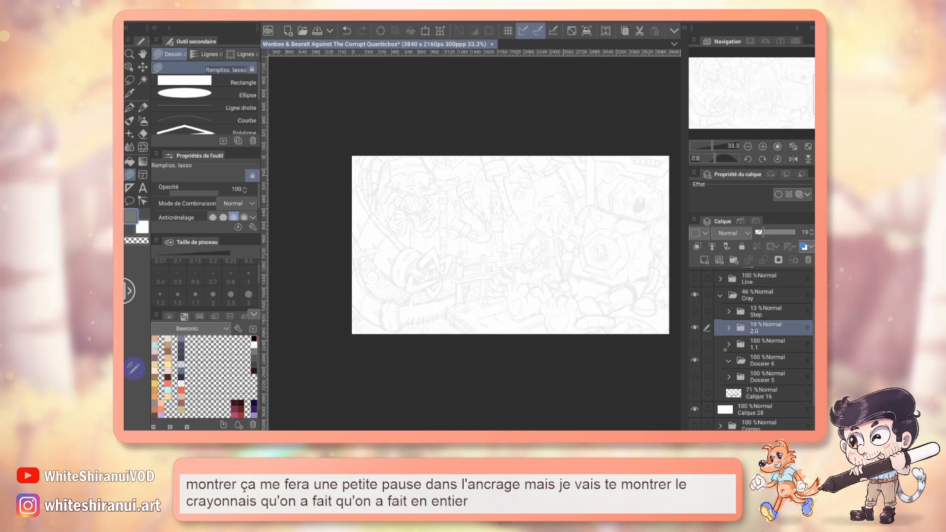
{"action": "left_click", "coordinate": [769, 295]}
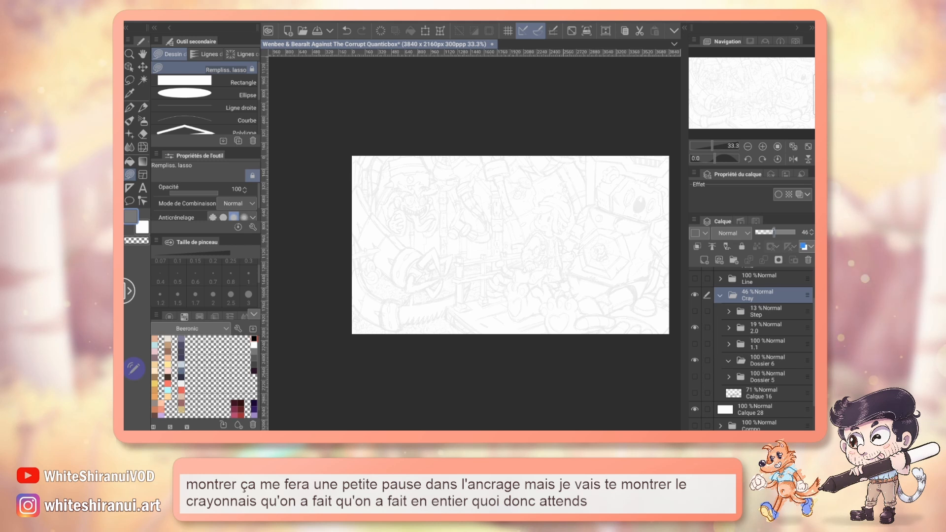
{"action": "left_click_drag", "start_coordinate": [775, 232], "coordinate": [796, 232]}
Show and expand the Step folder inside Cray, and set its opacity to 100 %
{"action": "left_click", "coordinate": [694, 311]}
{"action": "left_click", "coordinate": [729, 311]}
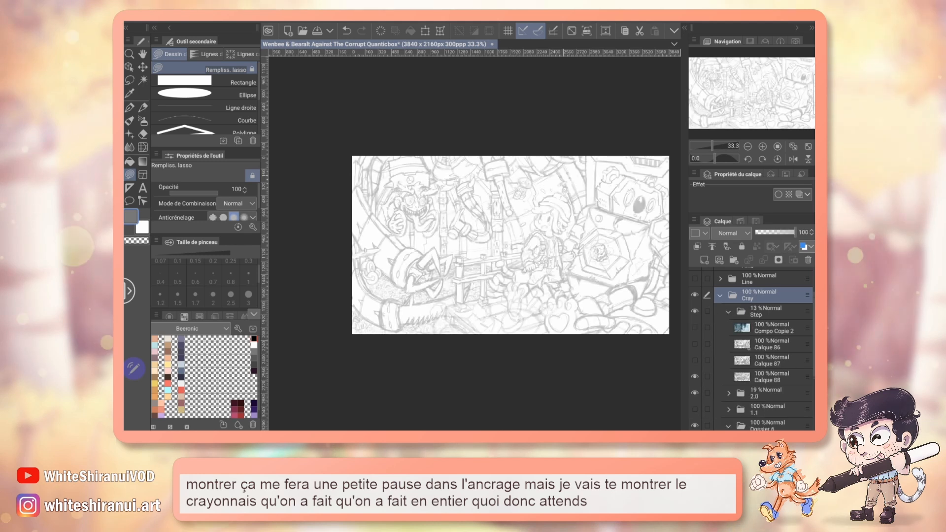
{"action": "left_click", "coordinate": [769, 311]}
{"action": "left_click_drag", "start_coordinate": [761, 232], "coordinate": [796, 232]}
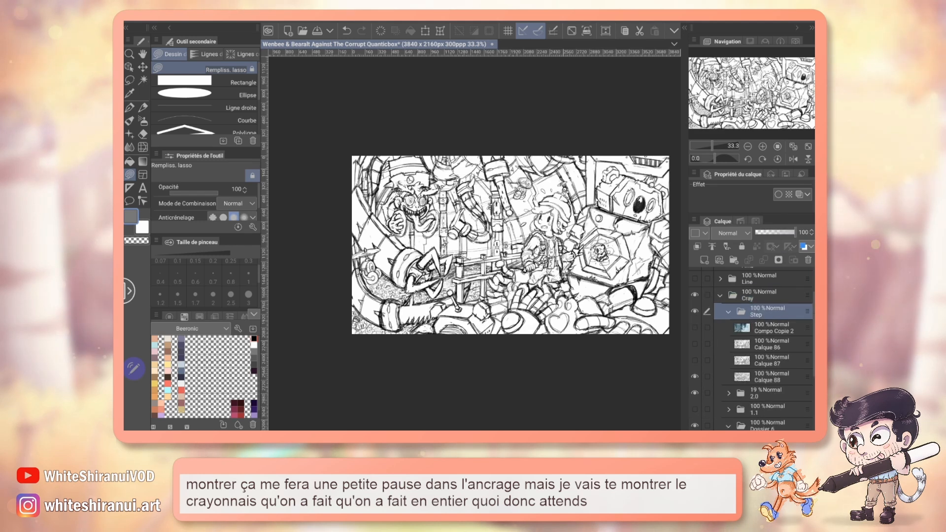
Show the Compo Copie 2 layer and examine the early composition sketch up close at 50 % zoom
{"action": "left_click", "coordinate": [695, 327]}
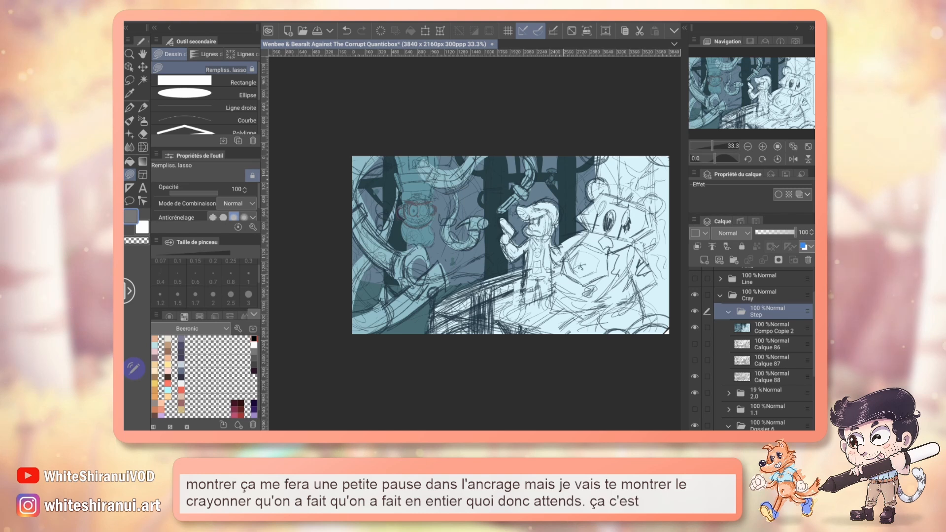
{"action": "left_click", "coordinate": [763, 146]}
{"action": "mouse_move", "coordinate": [771, 92]}
{"action": "left_mouse_down"}
{"action": "mouse_move", "coordinate": [787, 98]}
{"action": "mouse_move", "coordinate": [777, 99]}
{"action": "left_mouse_up"}
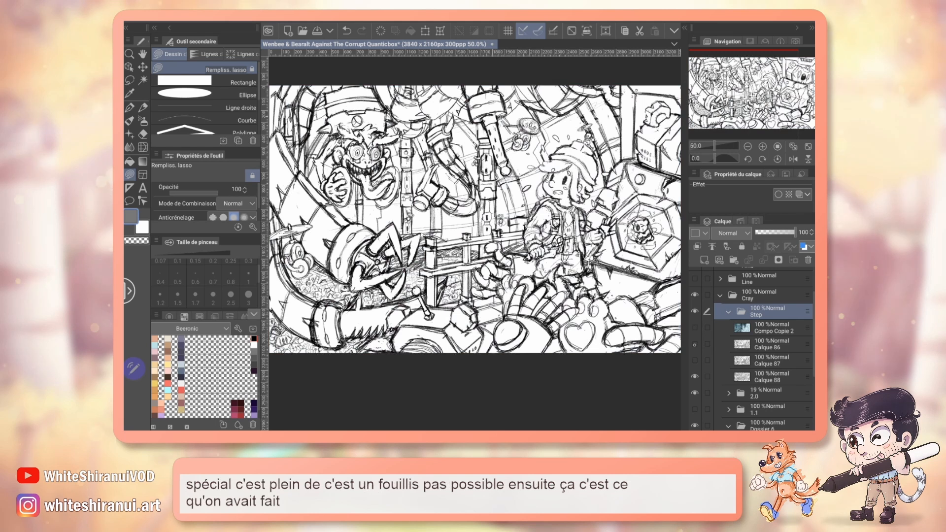
View the Calque 86 sketch version at 33.3 % zoom, and swap it for the Calque 87 version
{"action": "left_click", "coordinate": [695, 344]}
{"action": "left_click", "coordinate": [748, 146]}
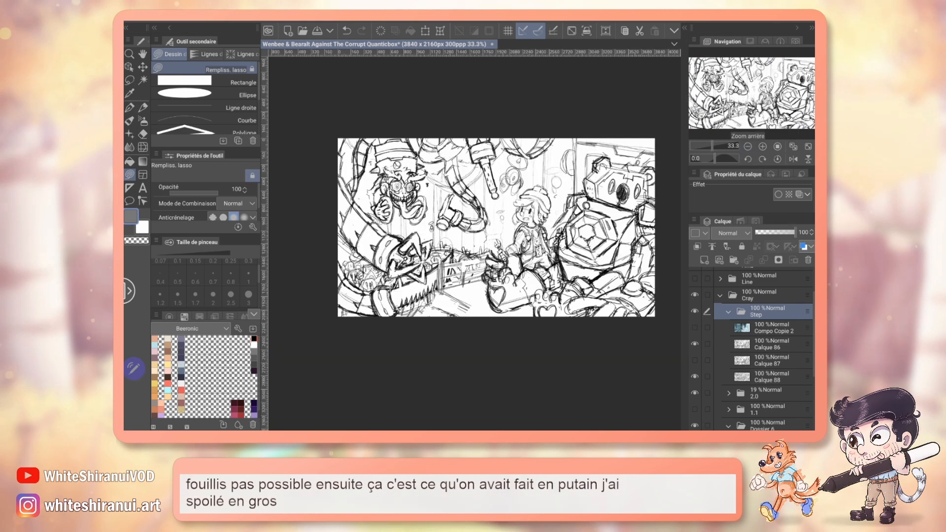
{"action": "left_click", "coordinate": [695, 360]}
{"action": "left_click", "coordinate": [695, 344]}
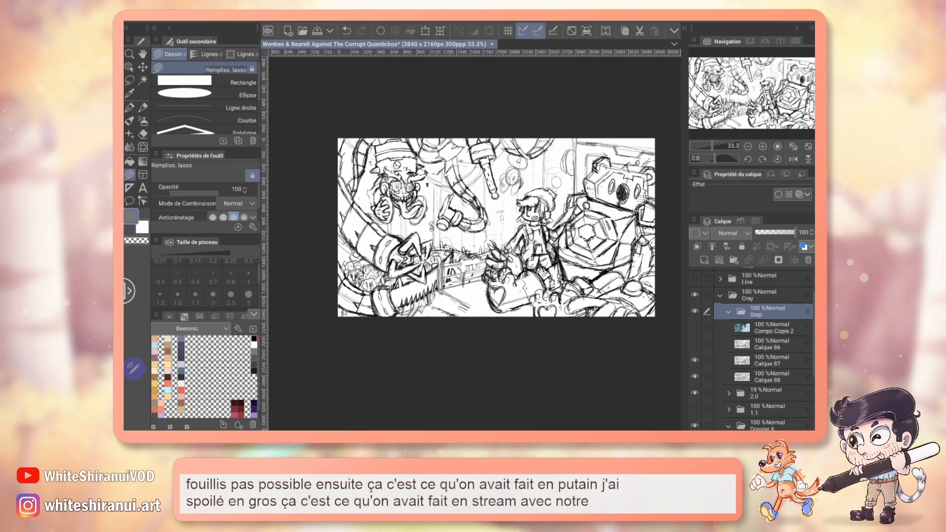
Circle the head of the character in the beanie in dark red on Calque 14, using the Plume G réaliste pen at size 3
{"action": "scroll", "coordinate": [751, 345], "scroll_direction": "up", "scroll_amount": 3}
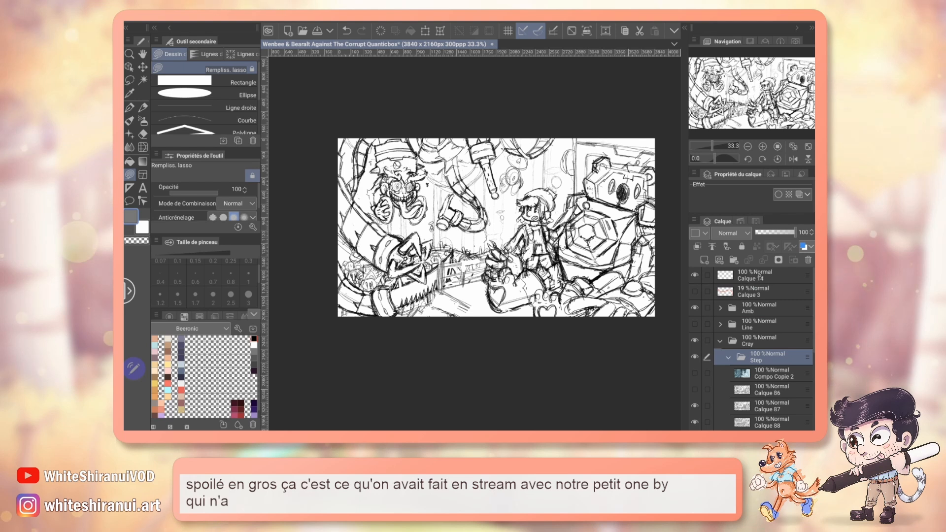
{"action": "left_click", "coordinate": [130, 107]}
{"action": "left_click", "coordinate": [241, 415]}
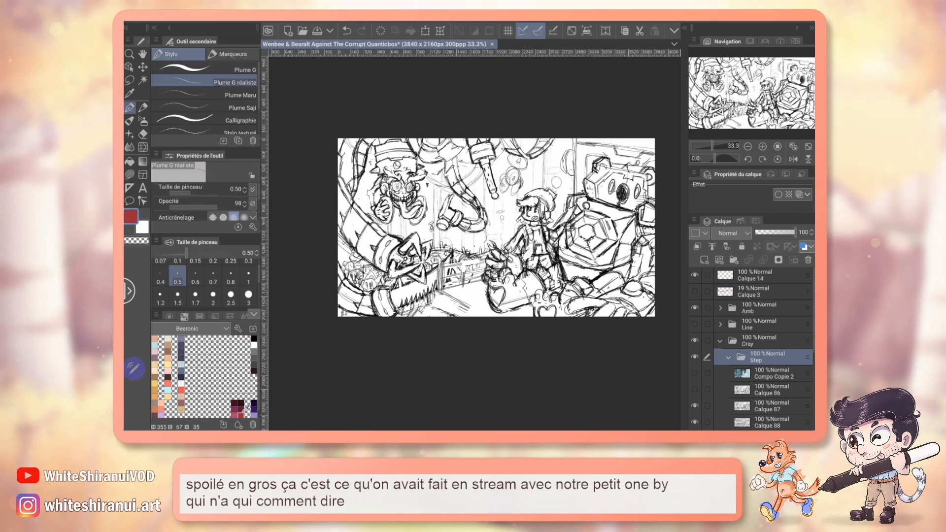
{"action": "left_click", "coordinate": [758, 275]}
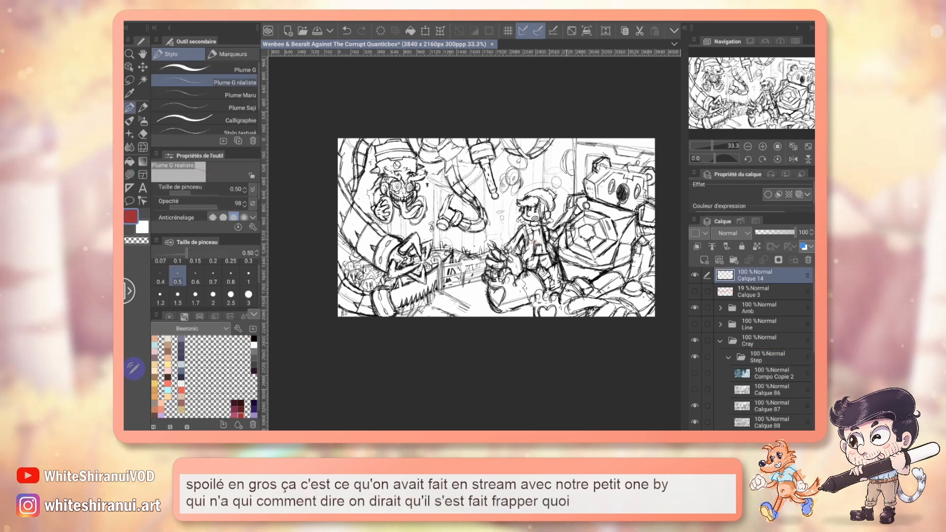
{"action": "left_click", "coordinate": [249, 295]}
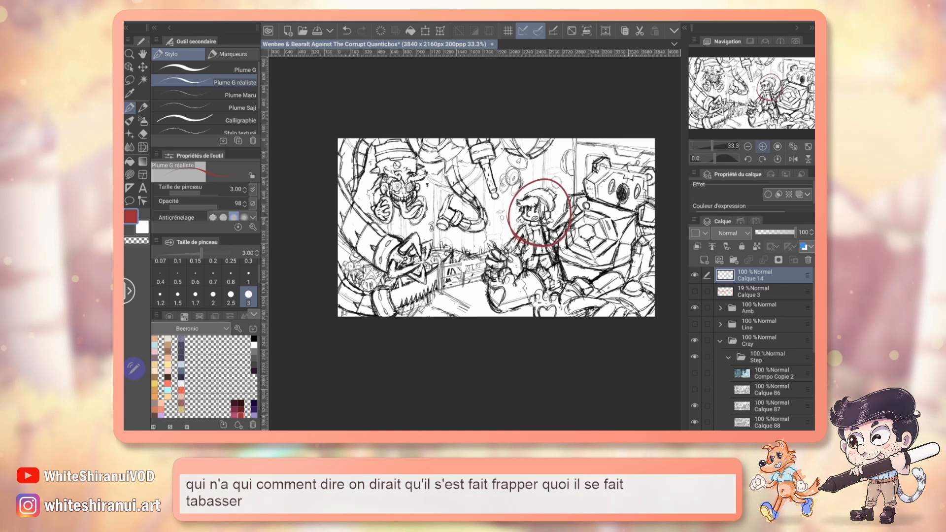
Show Calque 86 again and examine the circled character at 66.7 % zoom
{"action": "left_click", "coordinate": [763, 146]}
{"action": "left_click", "coordinate": [762, 146]}
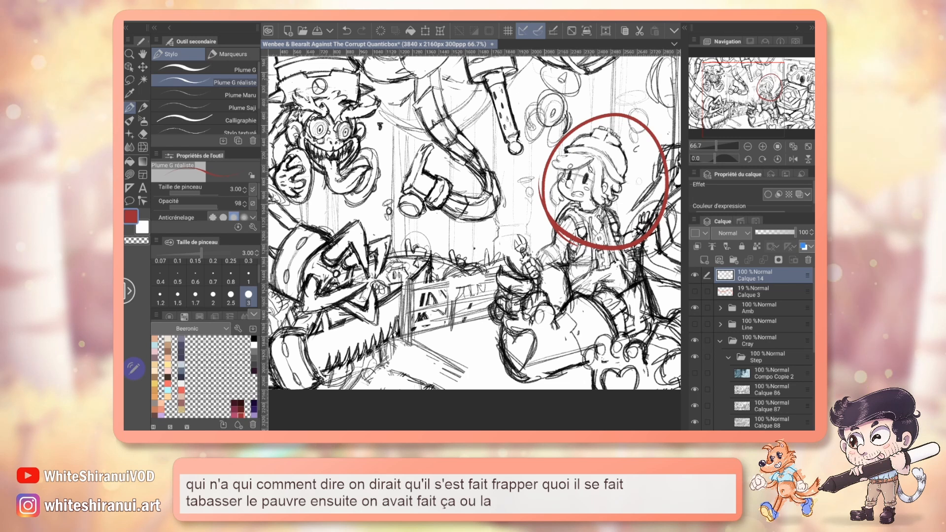
{"action": "left_click_drag", "start_coordinate": [605, 182], "coordinate": [628, 215]}
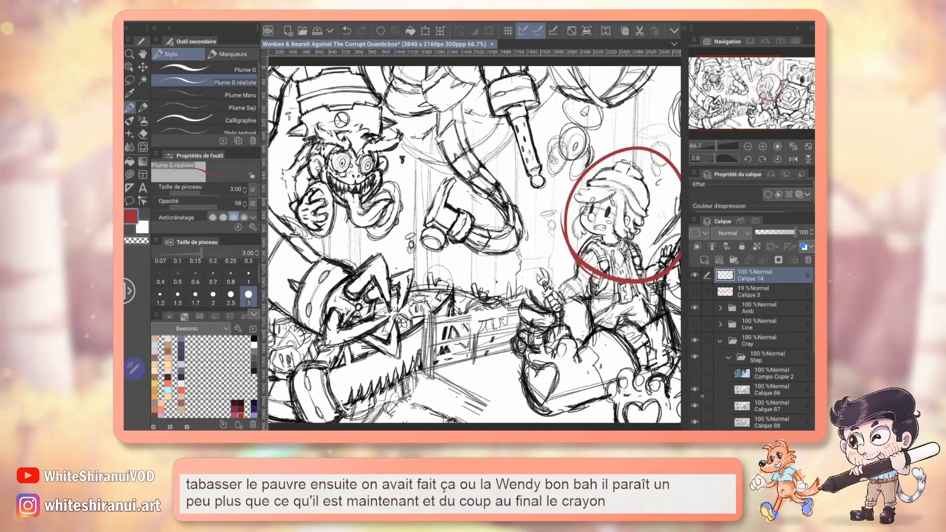
Hide Calque 86 and Calque 87 to leave the final sketch on Calque 88, and remove the red circle
{"action": "scroll", "coordinate": [703, 394], "scroll_direction": "down", "scroll_amount": 2}
{"action": "left_click", "coordinate": [695, 345]}
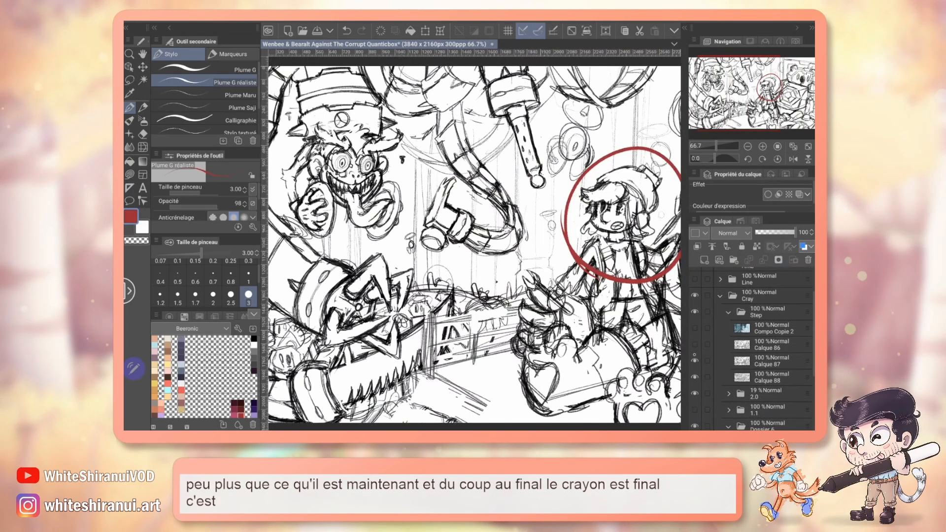
{"action": "left_click", "coordinate": [695, 360]}
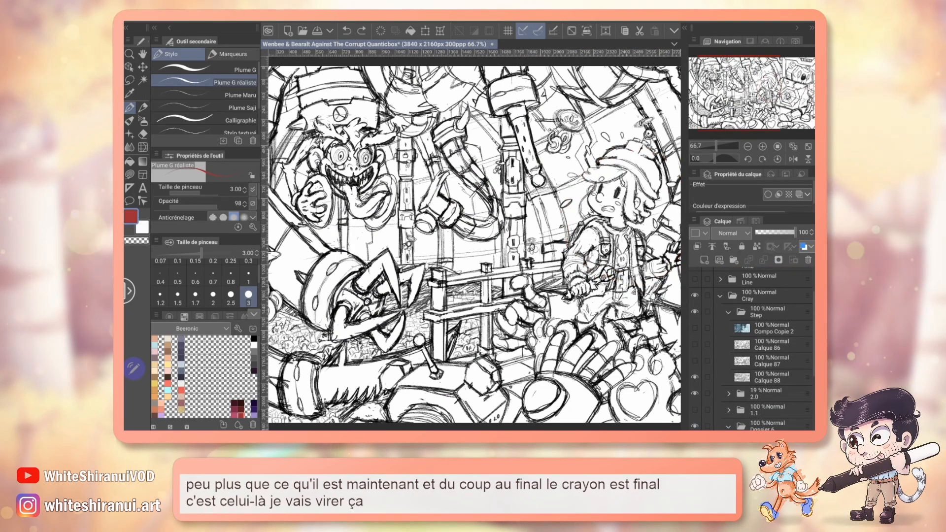
Examine the hanging creature and tentacles of the final sketch at up to 100 % zoom, ending on the full composition at 33.3 %
{"action": "left_click_drag", "start_coordinate": [444, 246], "coordinate": [527, 207]}
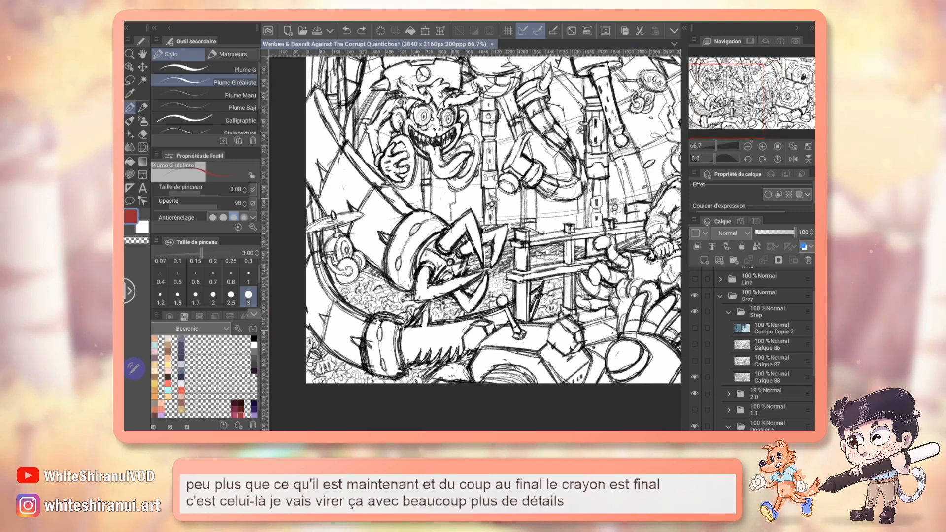
{"action": "left_click", "coordinate": [762, 146]}
{"action": "left_click_drag", "start_coordinate": [722, 101], "coordinate": [727, 83]}
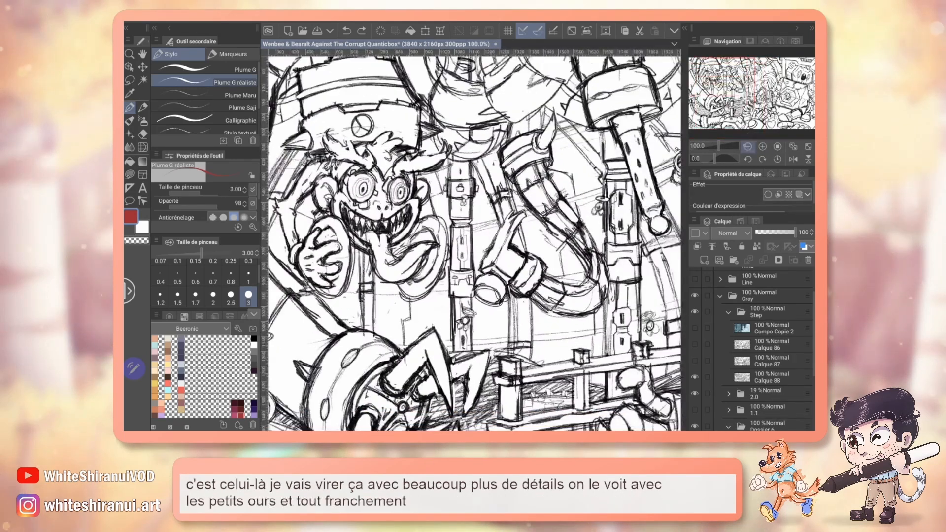
{"action": "left_click", "coordinate": [749, 146]}
{"action": "left_click", "coordinate": [749, 146]}
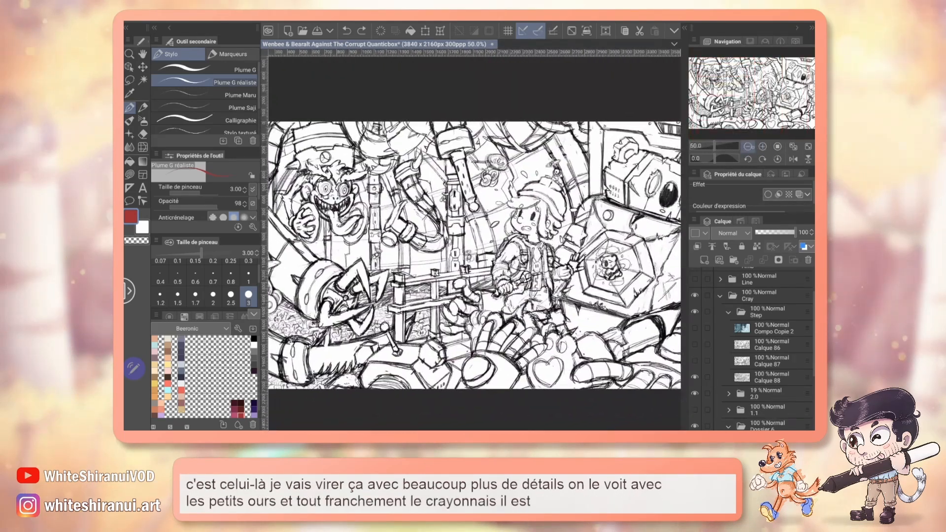
{"action": "left_click", "coordinate": [748, 147]}
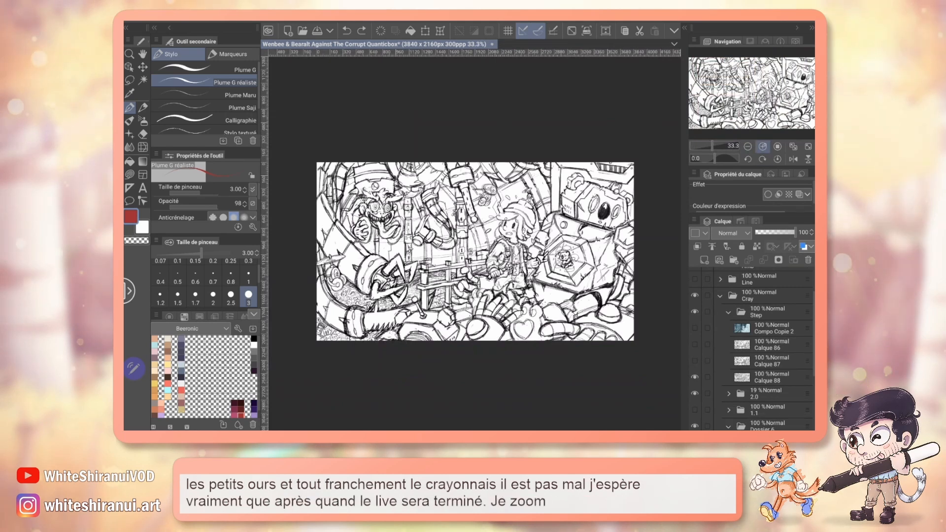
Inspect the final sketch's details at 100 % zoom, from the bear robot across the fence and saw tentacle to the hanging creature
{"action": "left_click", "coordinate": [763, 146]}
{"action": "left_click", "coordinate": [763, 146]}
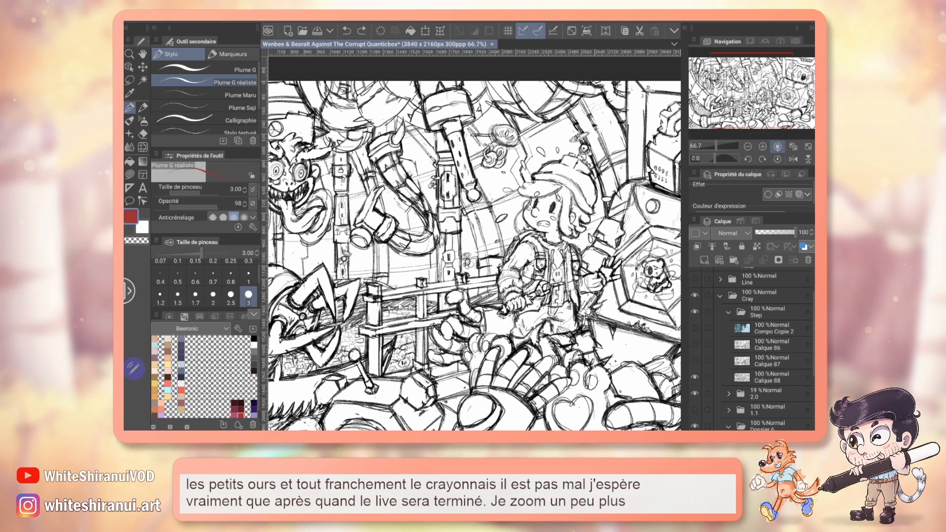
{"action": "left_click", "coordinate": [777, 146]}
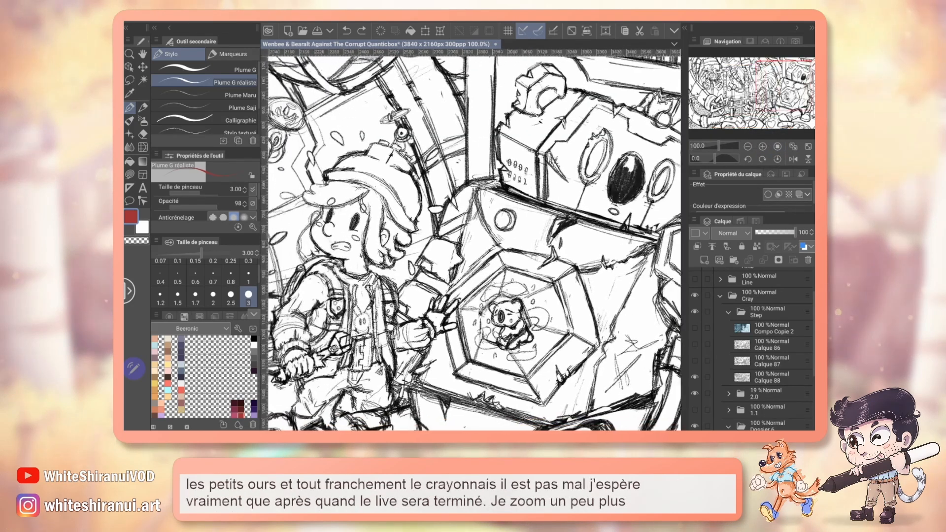
{"action": "mouse_move", "coordinate": [443, 276]}
{"action": "left_mouse_down"}
{"action": "mouse_move", "coordinate": [502, 266]}
{"action": "mouse_move", "coordinate": [509, 128]}
{"action": "mouse_move", "coordinate": [424, 124]}
{"action": "mouse_move", "coordinate": [346, 138]}
{"action": "mouse_move", "coordinate": [503, 159]}
{"action": "mouse_move", "coordinate": [570, 144]}
{"action": "mouse_move", "coordinate": [705, 147]}
{"action": "left_mouse_up"}
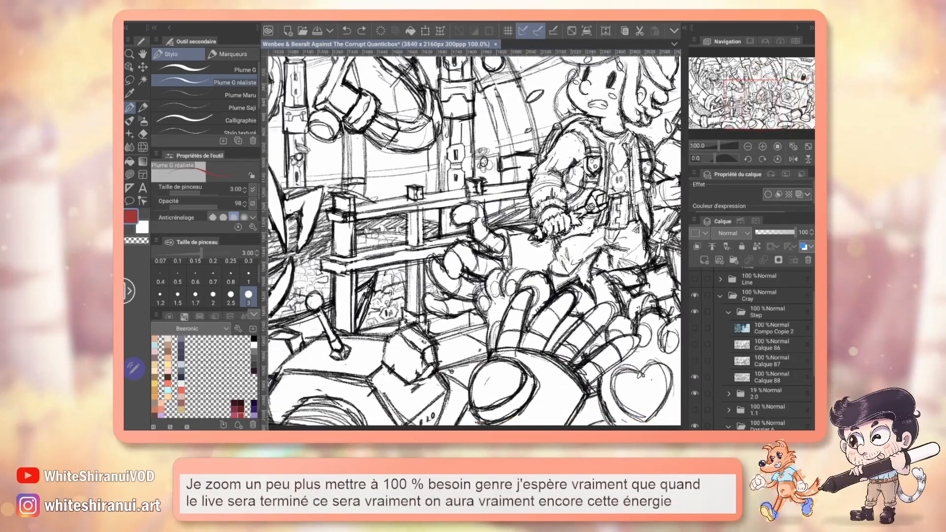
{"action": "left_click_drag", "start_coordinate": [434, 217], "coordinate": [673, 229]}
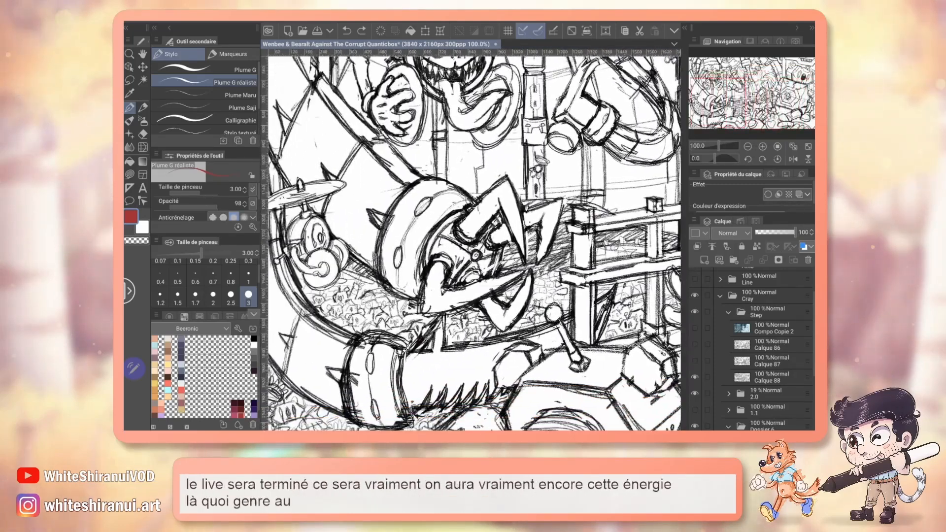
{"action": "mouse_move", "coordinate": [476, 255]}
{"action": "left_mouse_down"}
{"action": "mouse_move", "coordinate": [520, 198]}
{"action": "mouse_move", "coordinate": [541, 197]}
{"action": "left_mouse_up"}
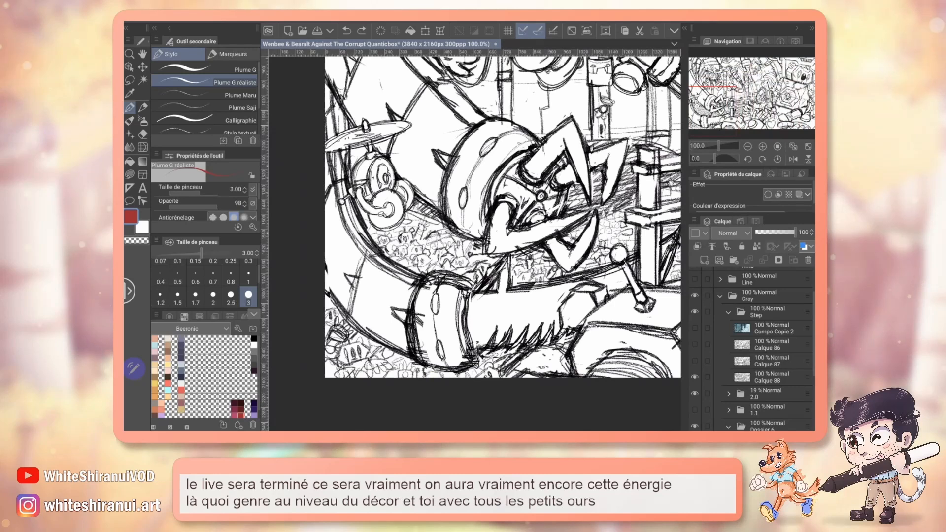
{"action": "mouse_move", "coordinate": [473, 147]}
{"action": "left_mouse_down"}
{"action": "mouse_move", "coordinate": [430, 375]}
{"action": "mouse_move", "coordinate": [365, 362]}
{"action": "left_mouse_up"}
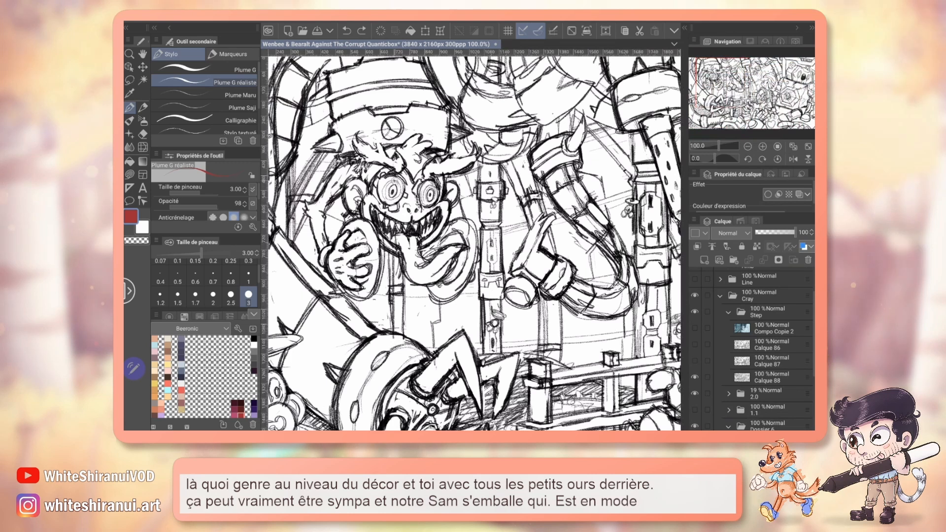
Draw thick red crosses over the hanging creature's eyes, with thin white strokes inside them at pen size 0.8
{"action": "mouse_move", "coordinate": [375, 187]}
{"action": "left_mouse_down"}
{"action": "mouse_move", "coordinate": [409, 195]}
{"action": "mouse_move", "coordinate": [428, 223]}
{"action": "mouse_move", "coordinate": [426, 195]}
{"action": "mouse_move", "coordinate": [452, 192]}
{"action": "left_mouse_up"}
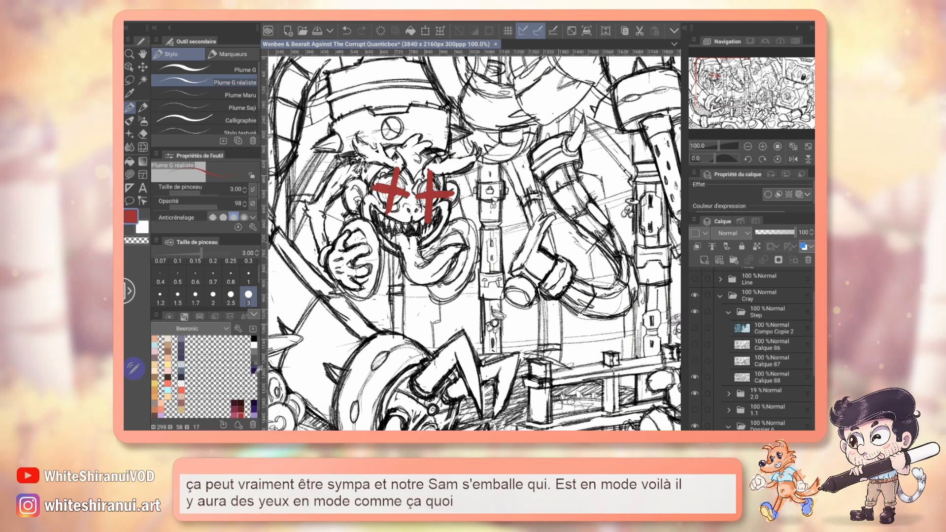
{"action": "left_click", "coordinate": [254, 345]}
{"action": "left_click", "coordinate": [231, 276]}
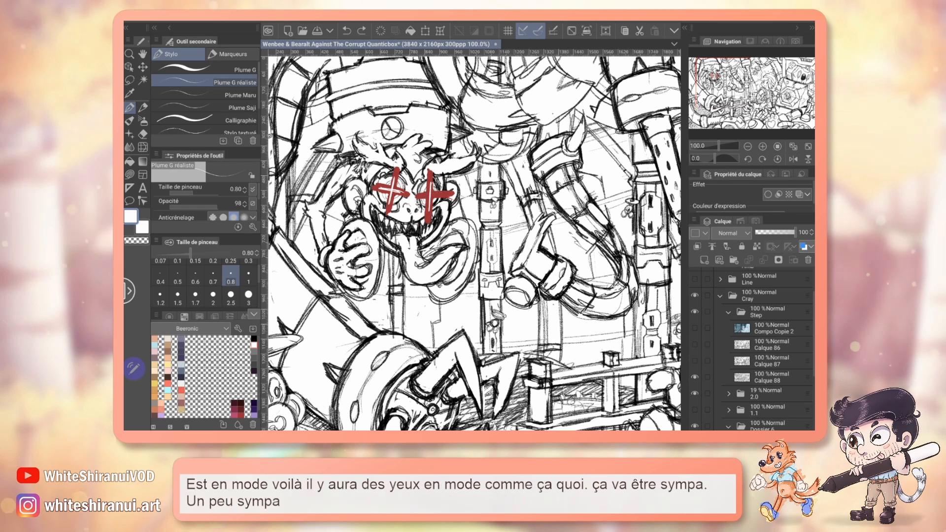
Undo all the red and white strokes drawn over the hanging creature's eyes
{"action": "key", "text": "ctrl+z"}
{"action": "key", "text": "ctrl+z"}
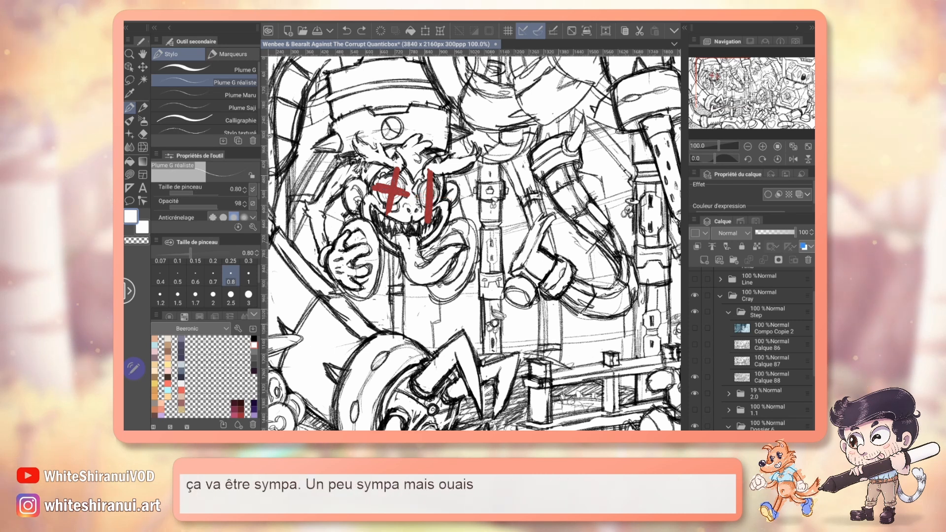
{"action": "key", "text": "ctrl+z"}
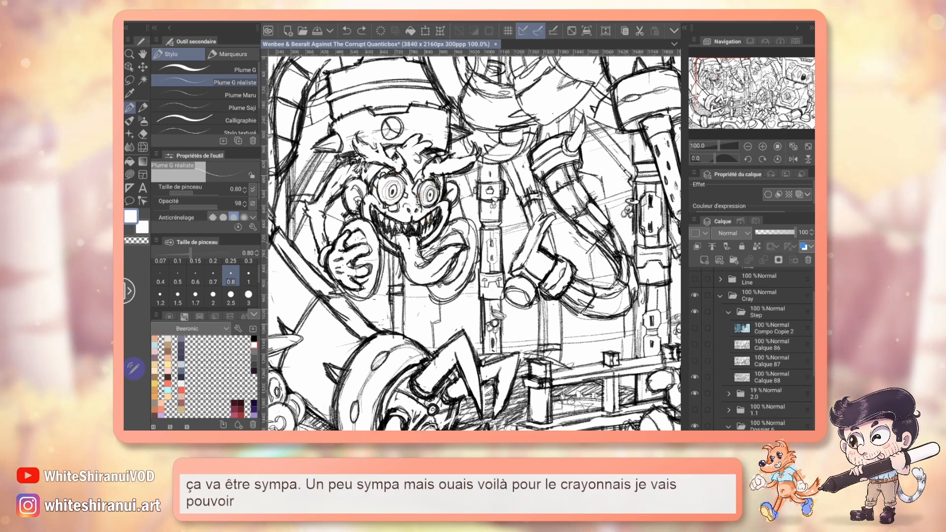
Collapse the Step folder in the layer list
{"action": "left_click", "coordinate": [728, 312]}
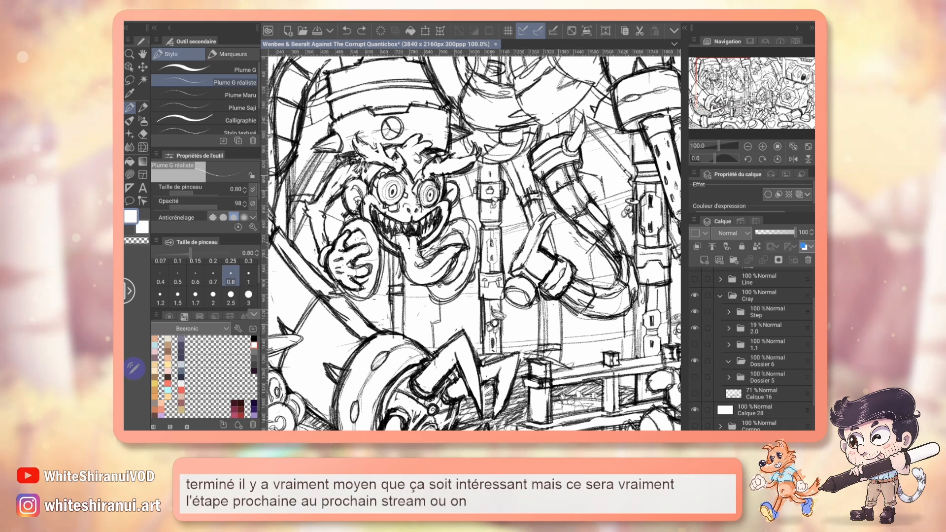
{"action": "left_click_drag", "start_coordinate": [474, 244], "coordinate": [238, 147]}
{"action": "scroll", "coordinate": [752, 347], "scroll_direction": "up", "scroll_amount": 1}
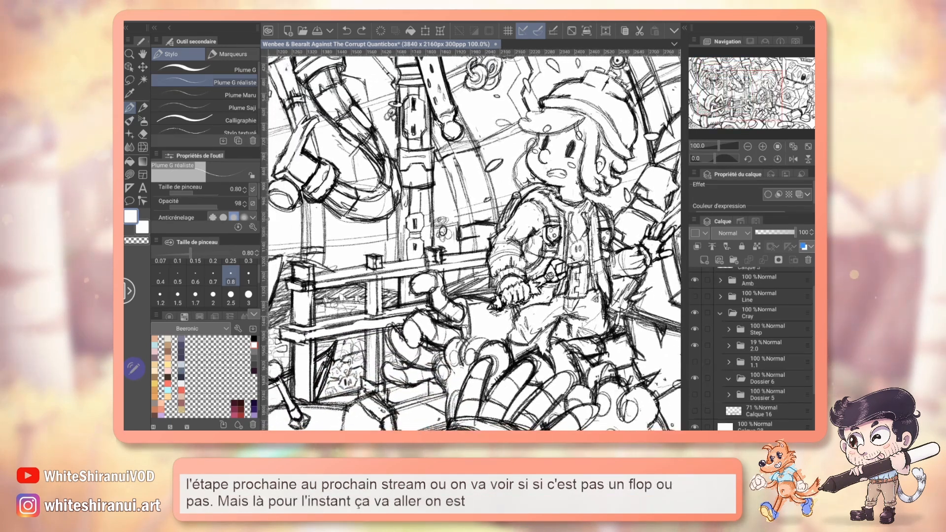
Lower the Cray folder's opacity to 14 % and make the Line folder's artwork visible again
{"action": "scroll", "coordinate": [751, 347], "scroll_direction": "up", "scroll_amount": 1}
{"action": "left_click", "coordinate": [769, 334]}
{"action": "left_click", "coordinate": [763, 232]}
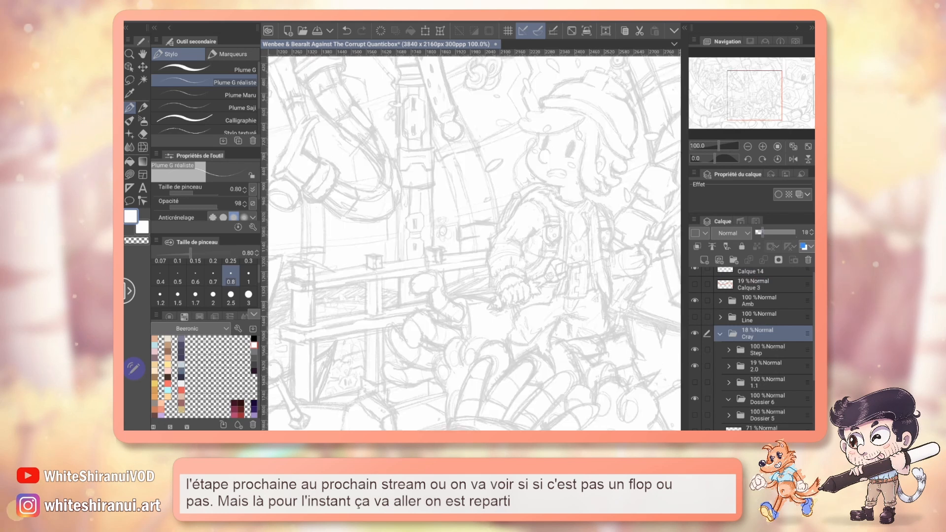
{"action": "left_click_drag", "start_coordinate": [762, 232], "coordinate": [761, 232]}
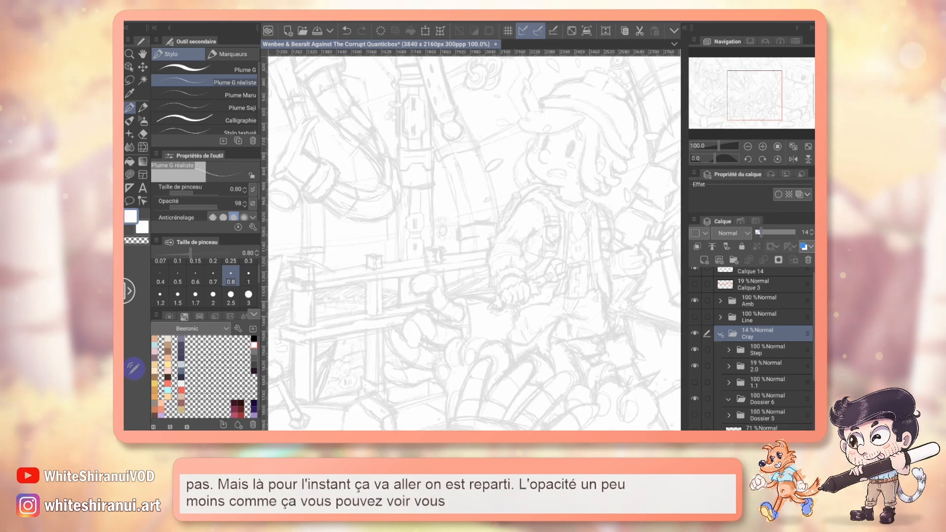
{"action": "left_click", "coordinate": [721, 335]}
{"action": "left_click", "coordinate": [695, 324]}
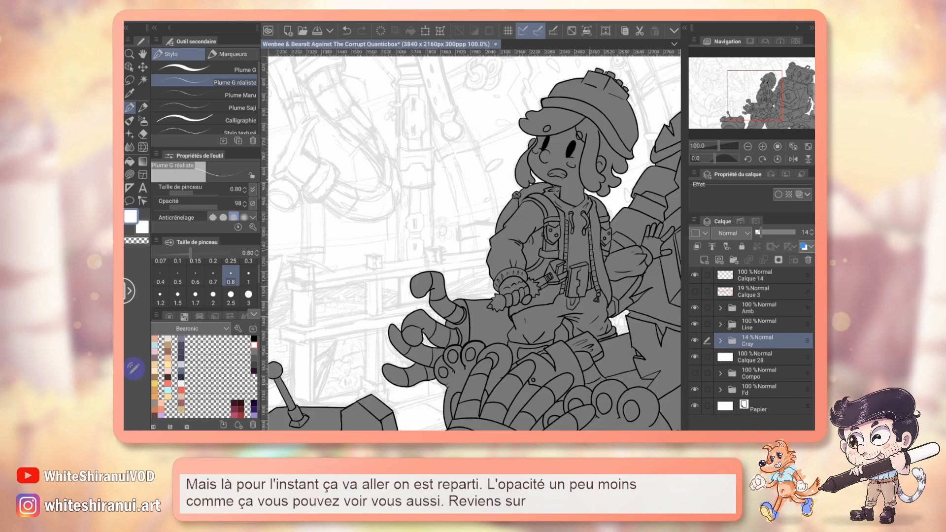
Try hiding the foreground robot's line art, Dossier 12 inside the Line folder's Dossier 9
{"action": "left_click", "coordinate": [720, 324]}
{"action": "left_click_drag", "start_coordinate": [375, 276], "coordinate": [573, 175]}
{"action": "left_click", "coordinate": [762, 339]}
{"action": "left_click", "coordinate": [729, 340]}
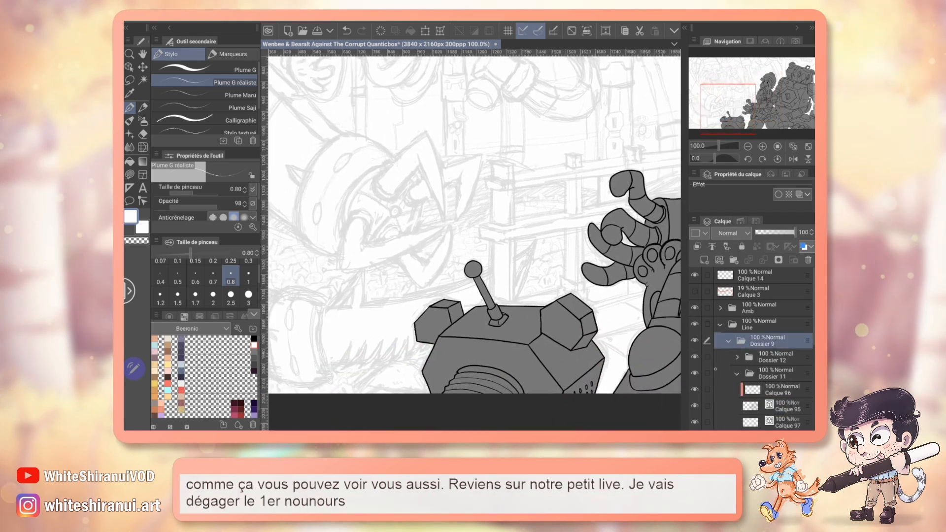
{"action": "left_click", "coordinate": [696, 357]}
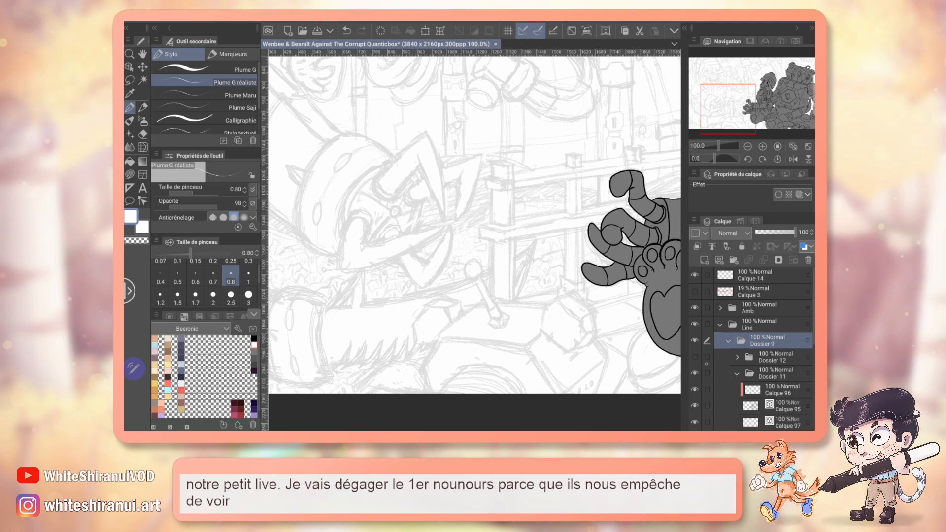
{"action": "left_click", "coordinate": [695, 357]}
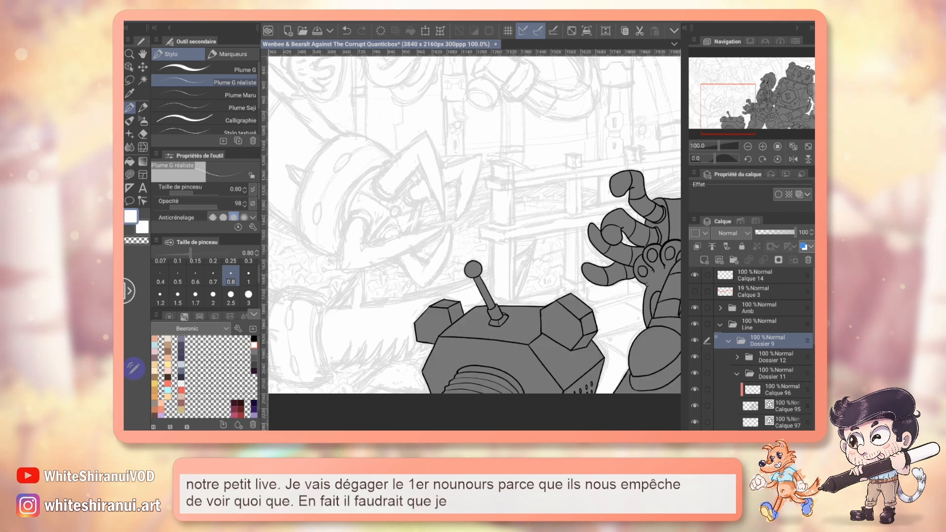
Hide the whole Line folder and the Step folder inside Cray
{"action": "left_click", "coordinate": [720, 325]}
{"action": "left_click", "coordinate": [695, 325]}
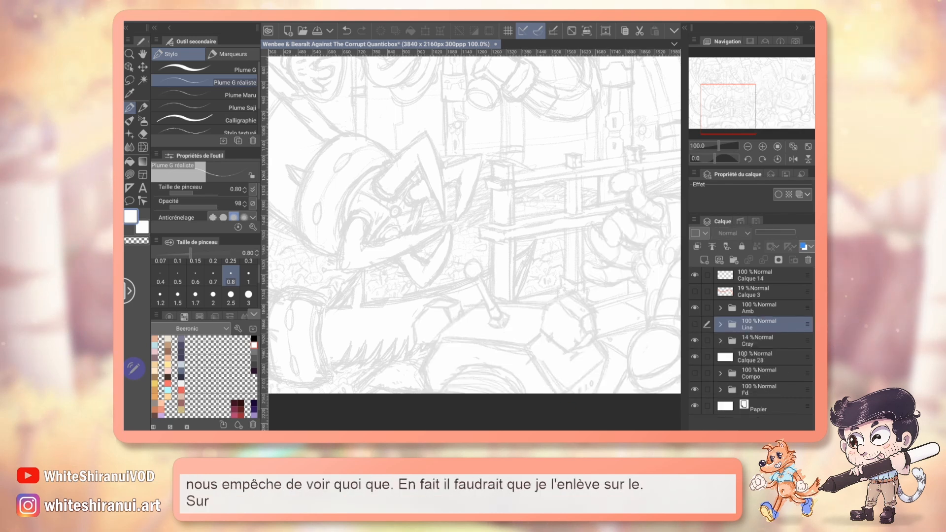
{"action": "left_click", "coordinate": [721, 341]}
{"action": "scroll", "coordinate": [769, 345], "scroll_direction": "down", "scroll_amount": 1}
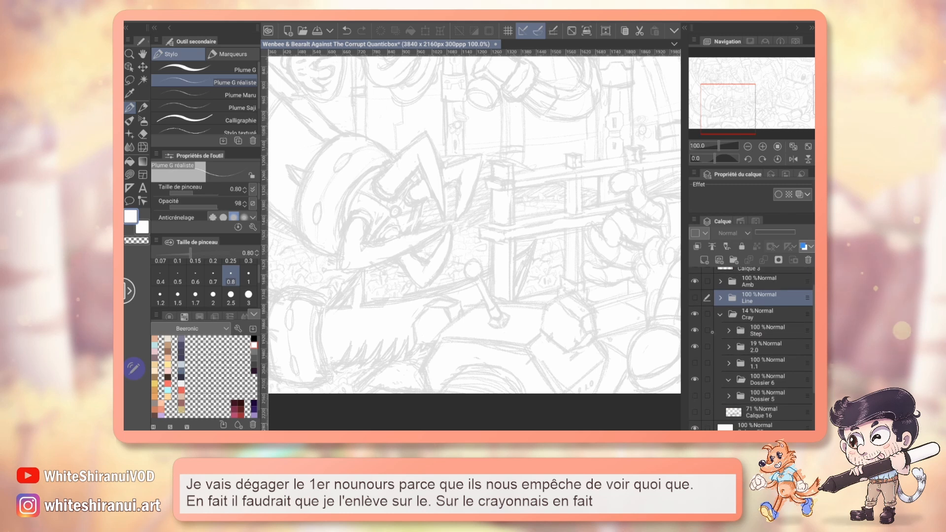
{"action": "left_click", "coordinate": [695, 331]}
{"action": "scroll", "coordinate": [775, 350], "scroll_direction": "down", "scroll_amount": 1}
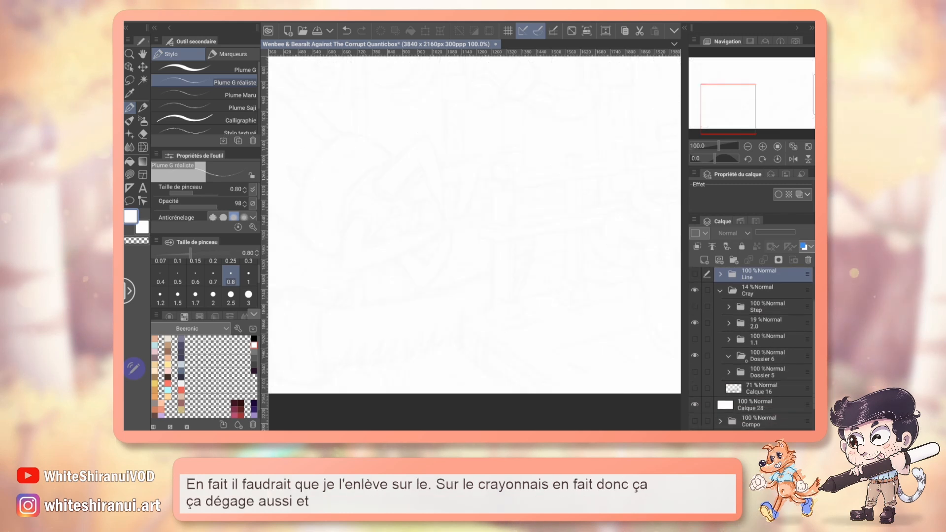
Raise the 2.0 sketch folder's opacity to 70 % and hide its 1P subfolder
{"action": "left_click", "coordinate": [769, 324]}
{"action": "left_click", "coordinate": [777, 232]}
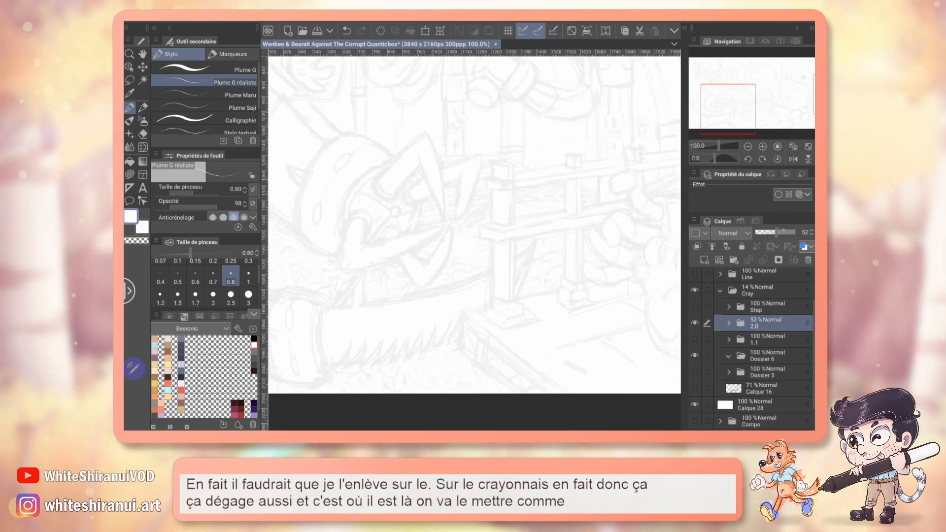
{"action": "left_click", "coordinate": [784, 231]}
{"action": "left_click", "coordinate": [729, 324]}
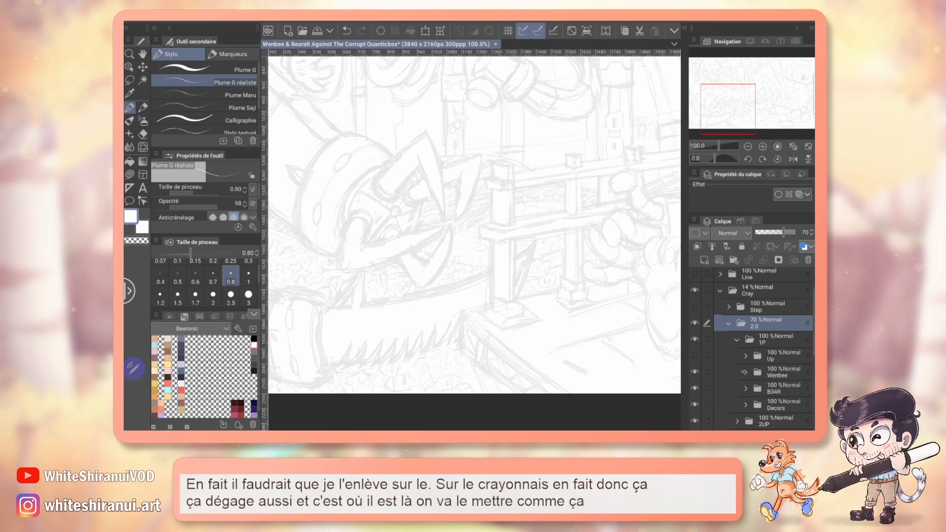
{"action": "scroll", "coordinate": [752, 345], "scroll_direction": "down", "scroll_amount": 2}
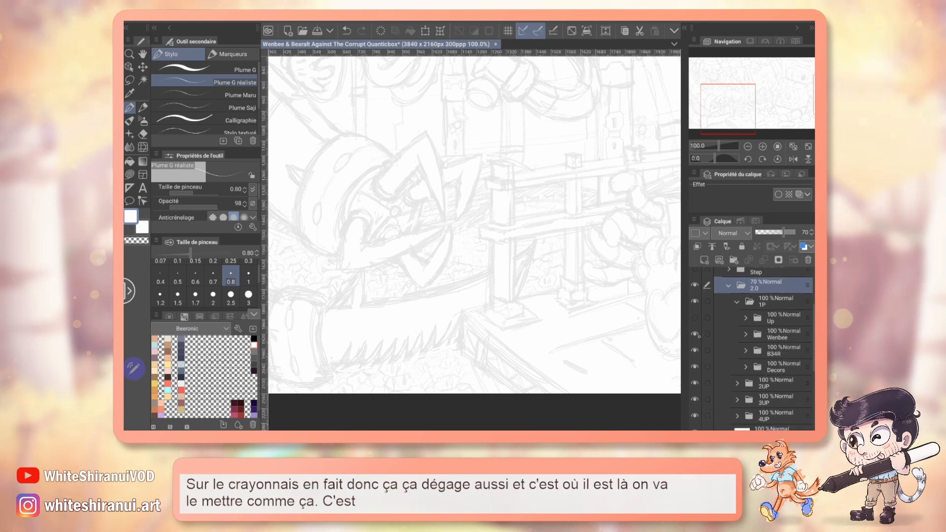
{"action": "left_click", "coordinate": [695, 302]}
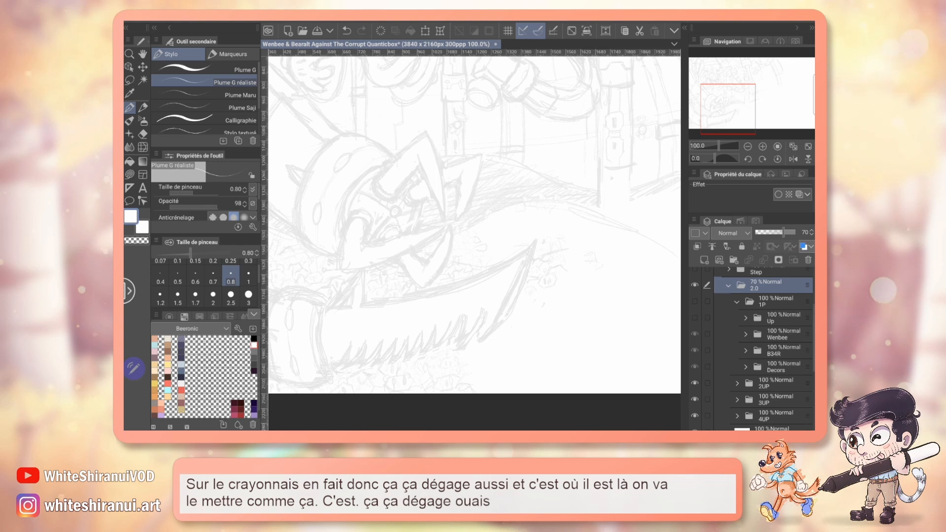
{"action": "left_click_drag", "start_coordinate": [473, 232], "coordinate": [540, 220]}
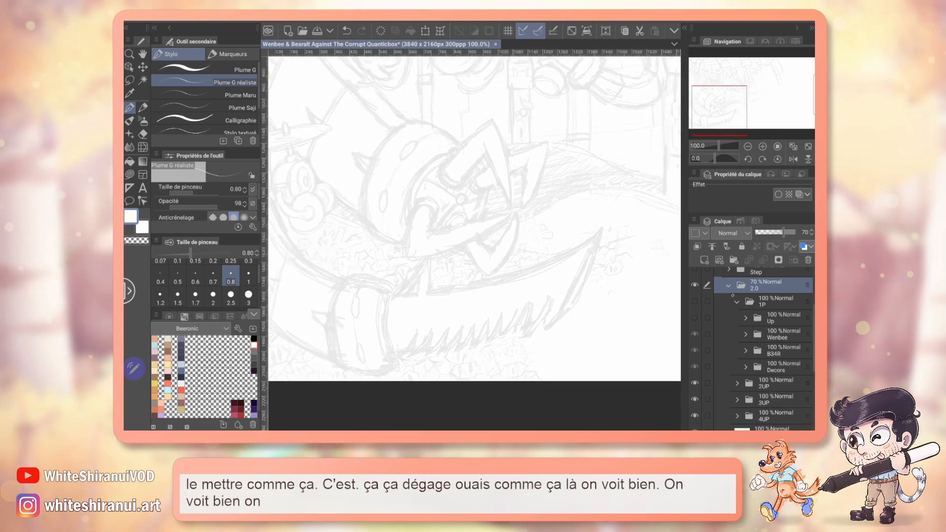
Collapse the Cray folder and show the Line folder again
{"action": "scroll", "coordinate": [754, 345], "scroll_direction": "up", "scroll_amount": 2}
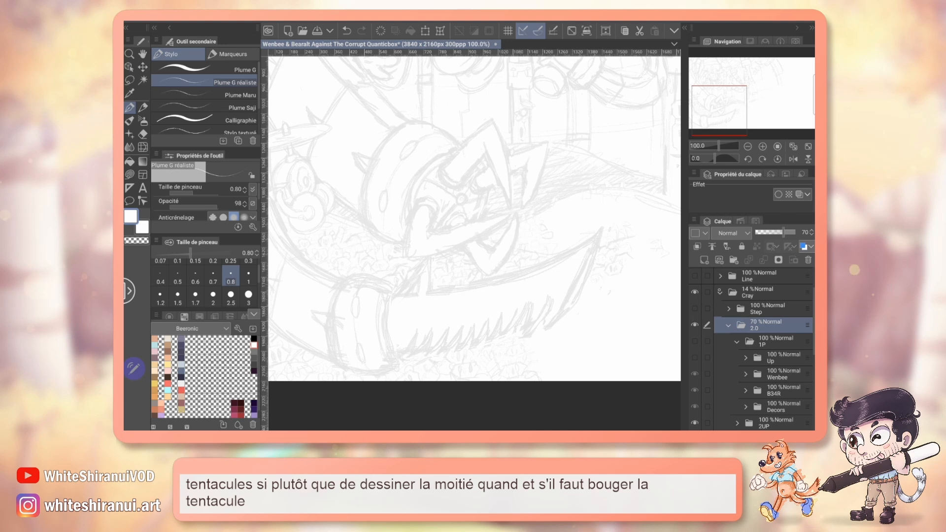
{"action": "left_click", "coordinate": [720, 292]}
{"action": "left_click", "coordinate": [695, 324]}
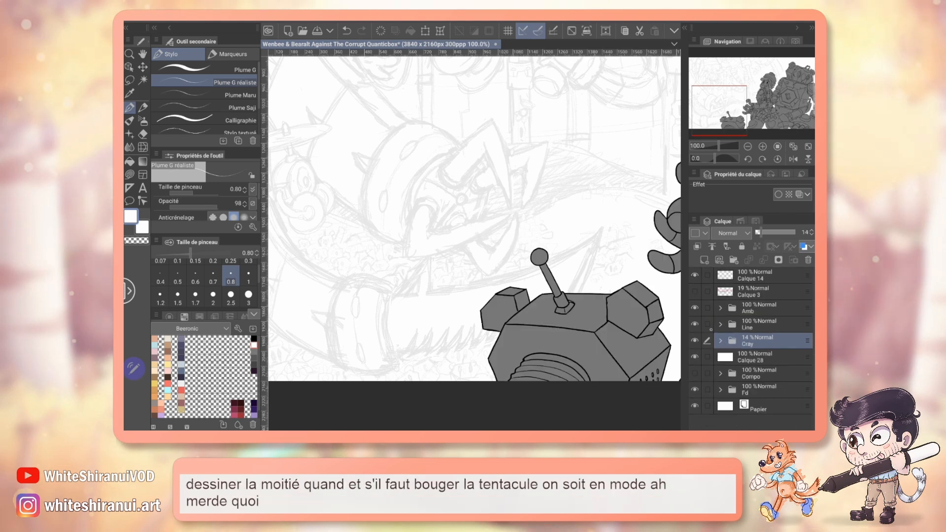
Hide the foreground robot's Dossier 12 in the Line folder, and collapse Dossier 11 and Dossier 9
{"action": "left_click", "coordinate": [720, 325]}
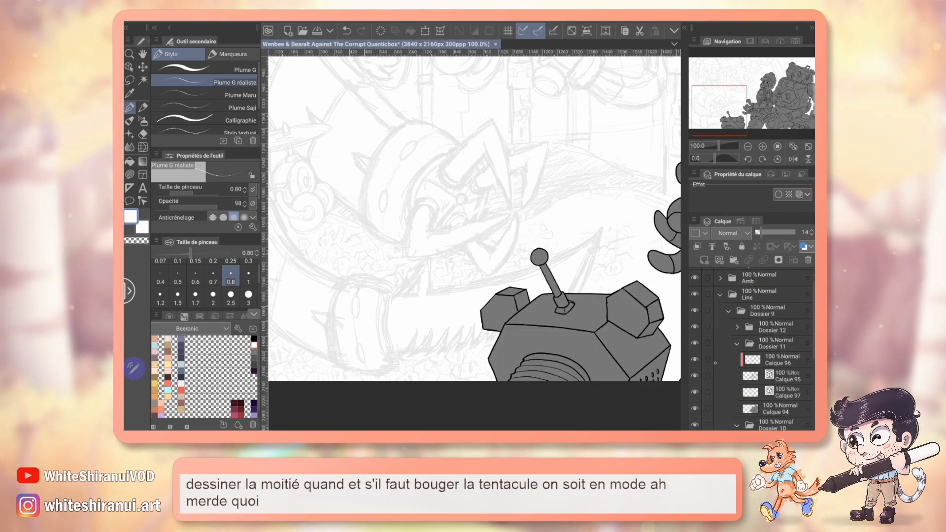
{"action": "scroll", "coordinate": [751, 349], "scroll_direction": "down", "scroll_amount": 2}
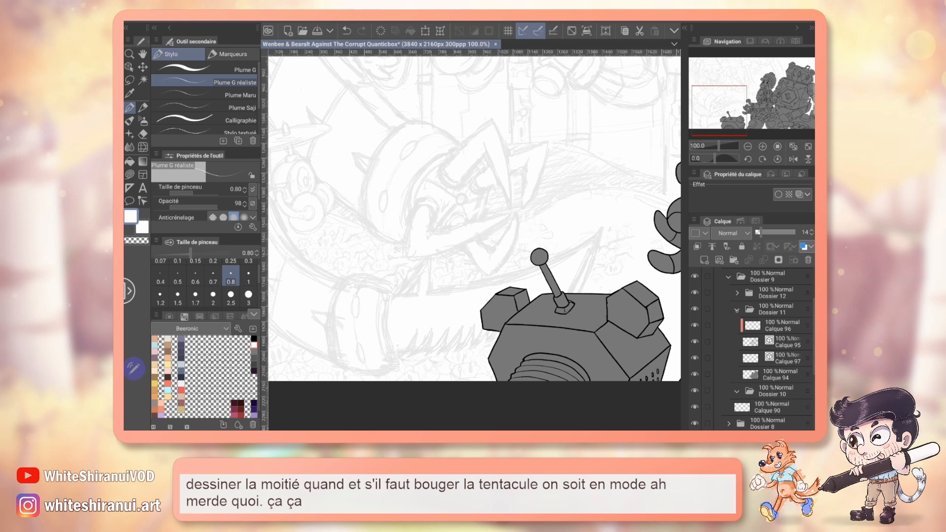
{"action": "left_click", "coordinate": [695, 293]}
{"action": "left_click", "coordinate": [737, 310]}
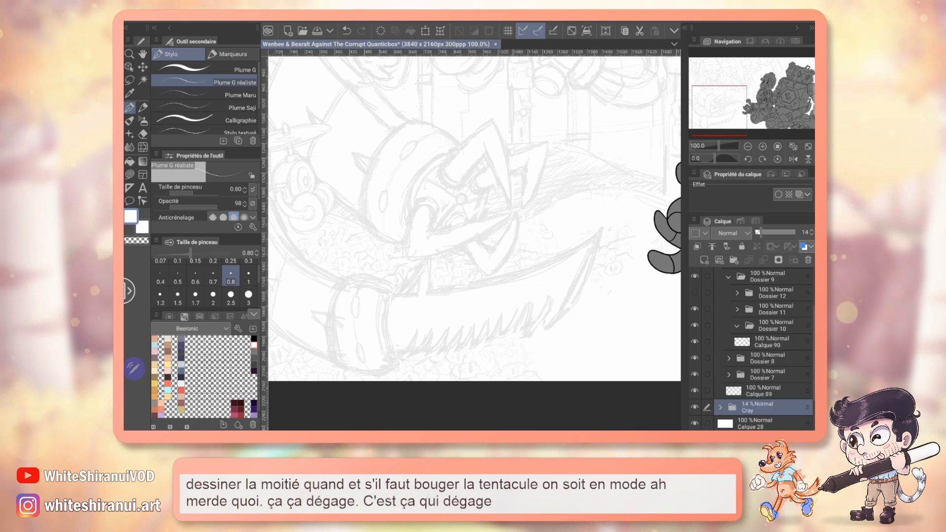
{"action": "left_click", "coordinate": [729, 277]}
{"action": "left_click", "coordinate": [750, 308]}
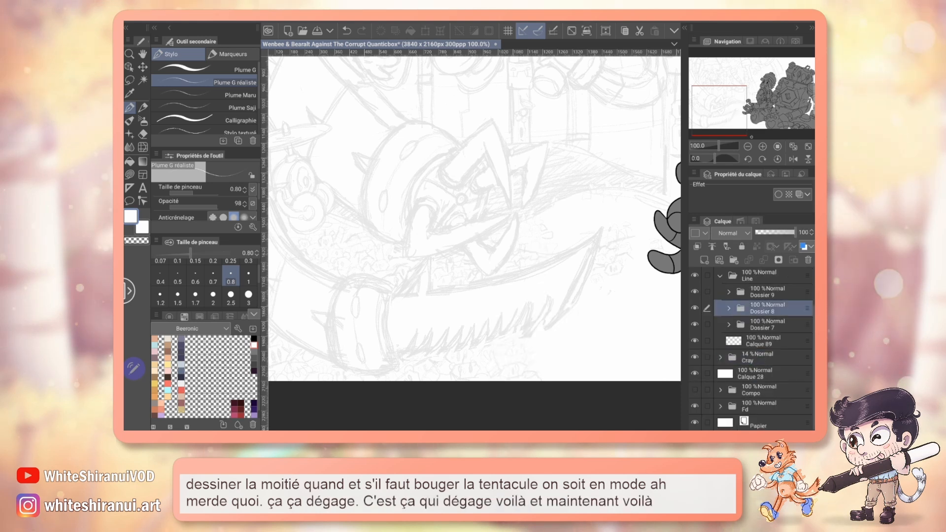
Prepare layer Calque 14 for annotations with a red pen of size 3, narrowing the tool palettes
{"action": "left_click", "coordinate": [748, 146]}
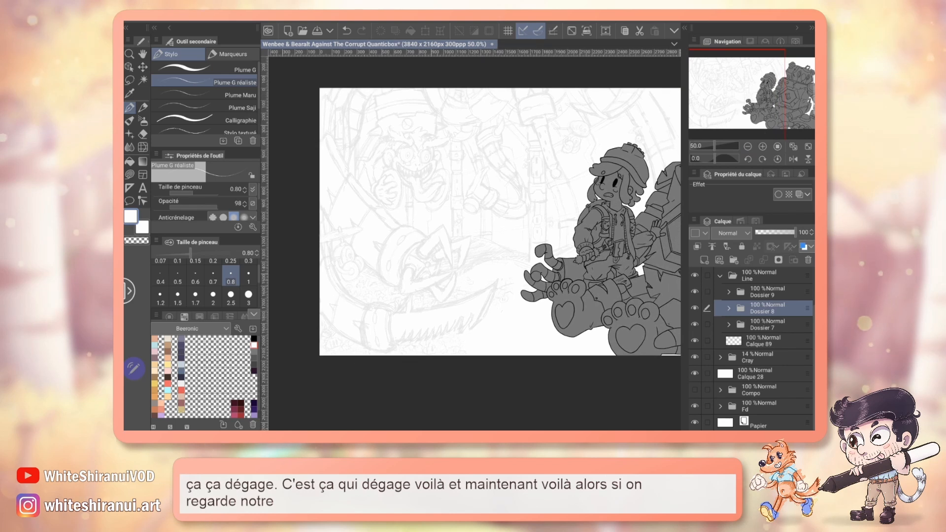
{"action": "scroll", "coordinate": [780, 268], "scroll_direction": "up", "scroll_amount": 2}
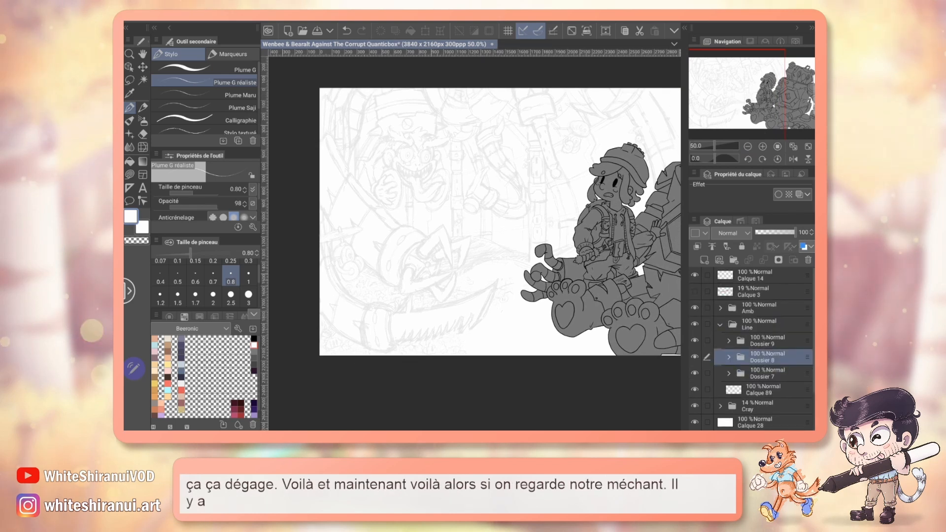
{"action": "left_click", "coordinate": [756, 275]}
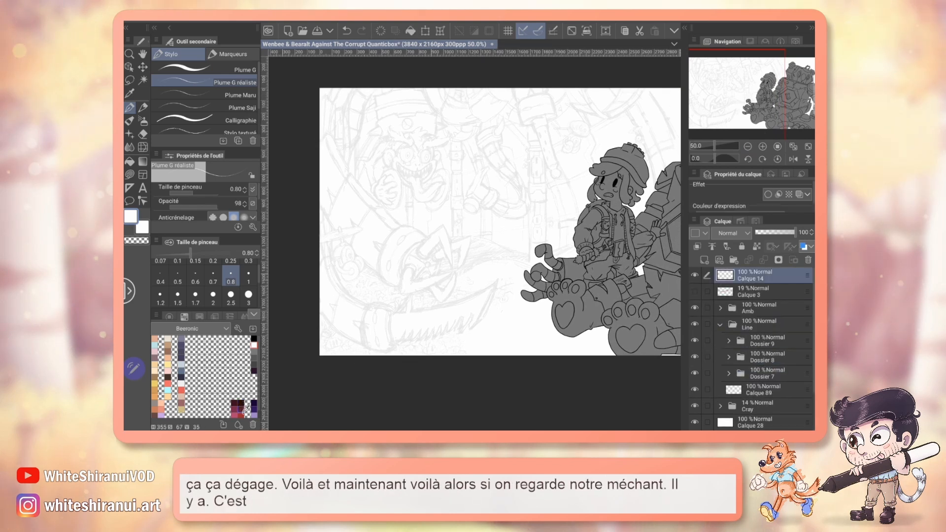
{"action": "left_click_drag", "start_coordinate": [259, 289], "coordinate": [237, 289]}
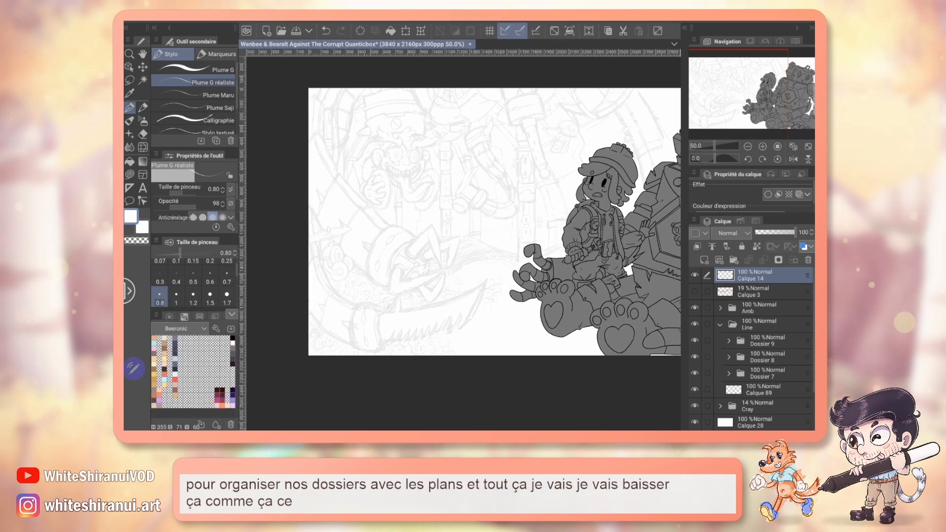
{"action": "scroll", "coordinate": [227, 276], "scroll_direction": "down", "scroll_amount": 2}
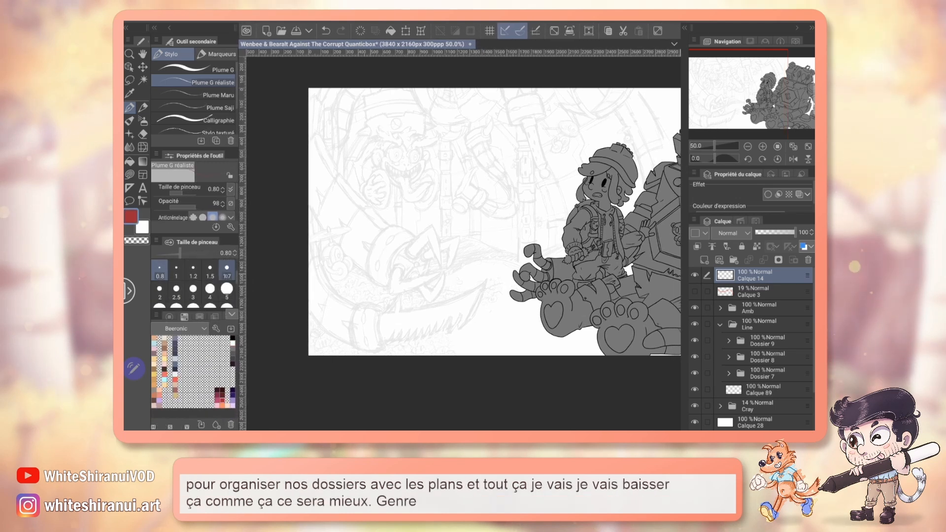
{"action": "left_click", "coordinate": [192, 290]}
Draw a large red circle around the grinning character and trial marks beside and below it, and undo them all
{"action": "left_click_drag", "start_coordinate": [329, 141], "coordinate": [352, 89]}
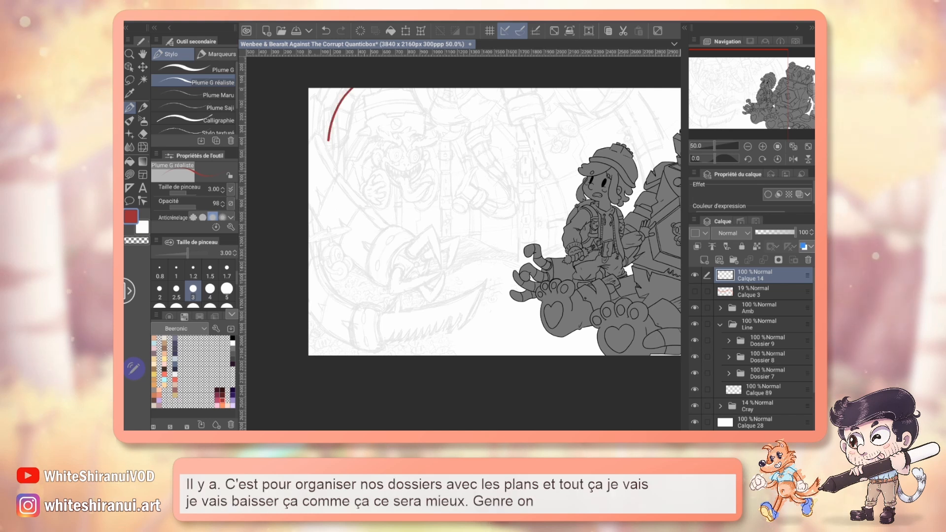
{"action": "left_click_drag", "start_coordinate": [463, 188], "coordinate": [453, 88]}
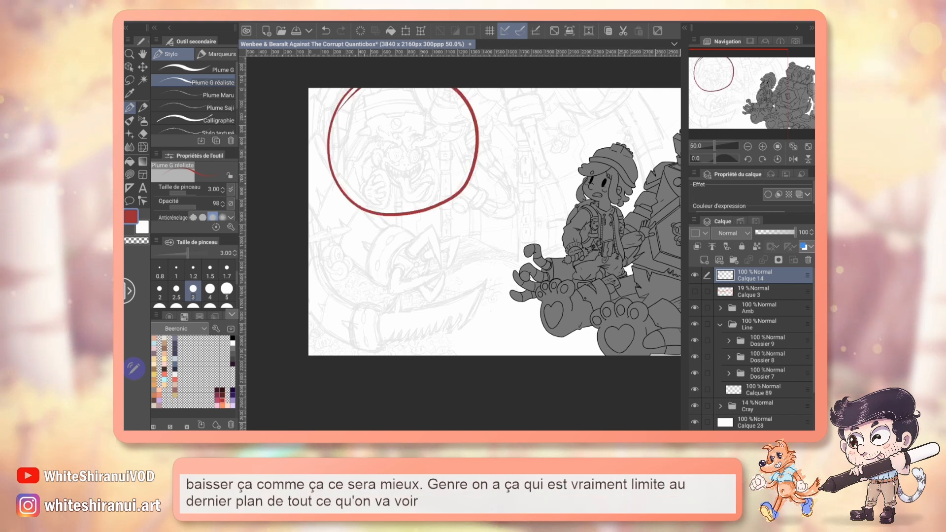
{"action": "key", "text": "ctrl+z"}
{"action": "mouse_move", "coordinate": [483, 132]}
{"action": "left_mouse_down"}
{"action": "mouse_move", "coordinate": [522, 174]}
{"action": "mouse_move", "coordinate": [559, 118]}
{"action": "mouse_move", "coordinate": [540, 88]}
{"action": "left_mouse_up"}
{"action": "mouse_move", "coordinate": [431, 211]}
{"action": "left_mouse_down"}
{"action": "mouse_move", "coordinate": [465, 287]}
{"action": "mouse_move", "coordinate": [345, 222]}
{"action": "mouse_move", "coordinate": [434, 267]}
{"action": "left_mouse_up"}
{"action": "key", "text": "ctrl+z"}
{"action": "key", "text": "ctrl+z"}
{"action": "key", "text": "ctrl+z"}
{"action": "key", "text": "ctrl+z"}
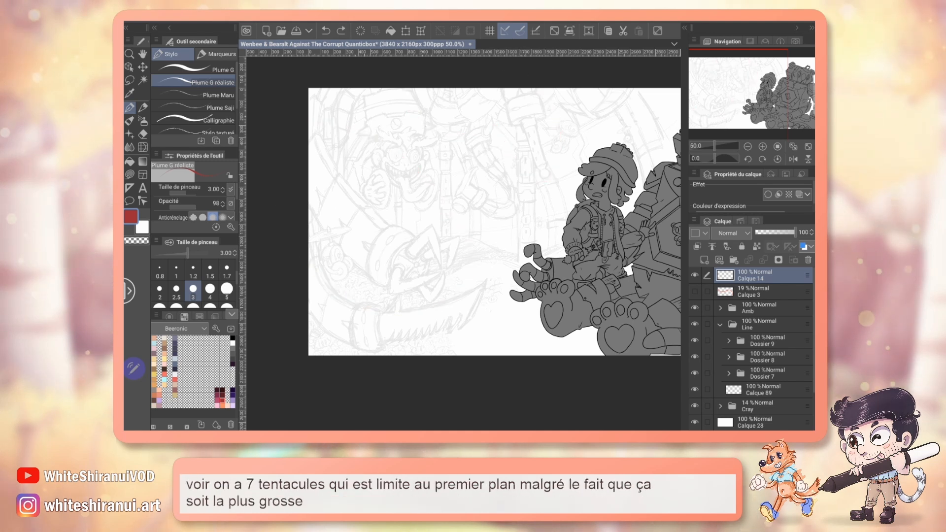
Try a red diagonal stroke below the grinning character and a long S-shaped curve around the lower tentacle, undoing each
{"action": "left_click_drag", "start_coordinate": [454, 117], "coordinate": [377, 245]}
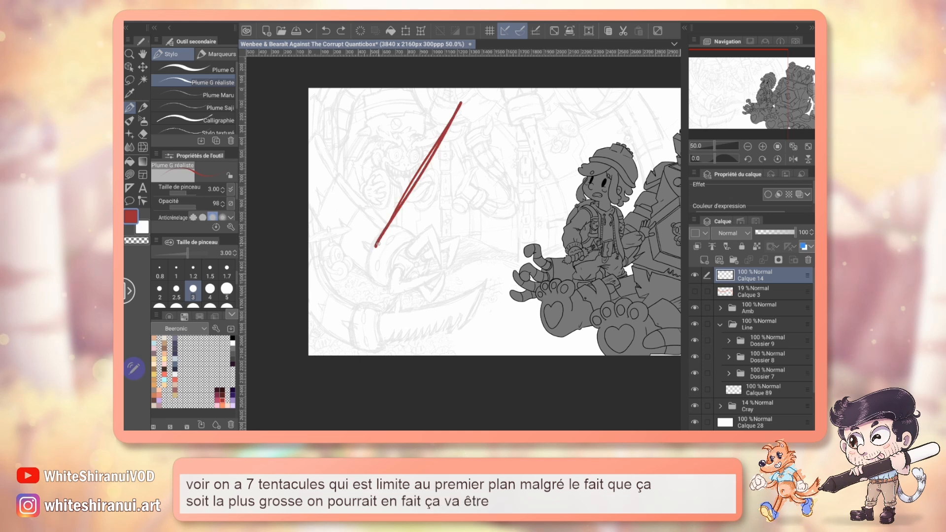
{"action": "key", "text": "ctrl+z"}
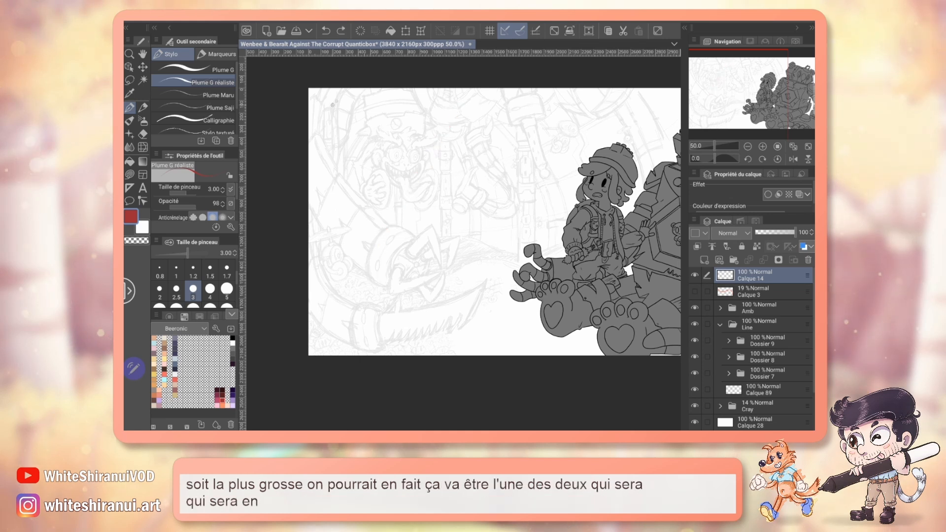
{"action": "mouse_move", "coordinate": [467, 204]}
{"action": "left_mouse_down"}
{"action": "mouse_move", "coordinate": [472, 291]}
{"action": "mouse_move", "coordinate": [319, 283]}
{"action": "left_mouse_up"}
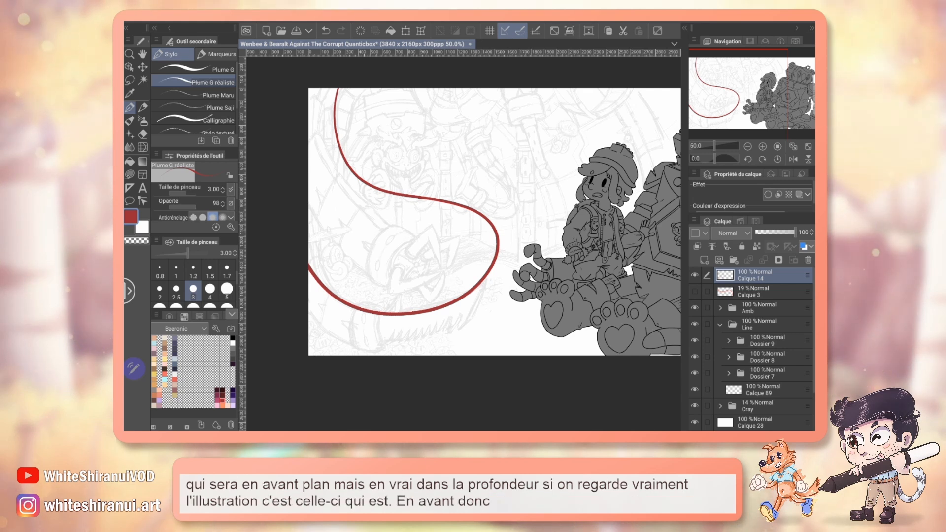
{"action": "key", "text": "ctrl+z"}
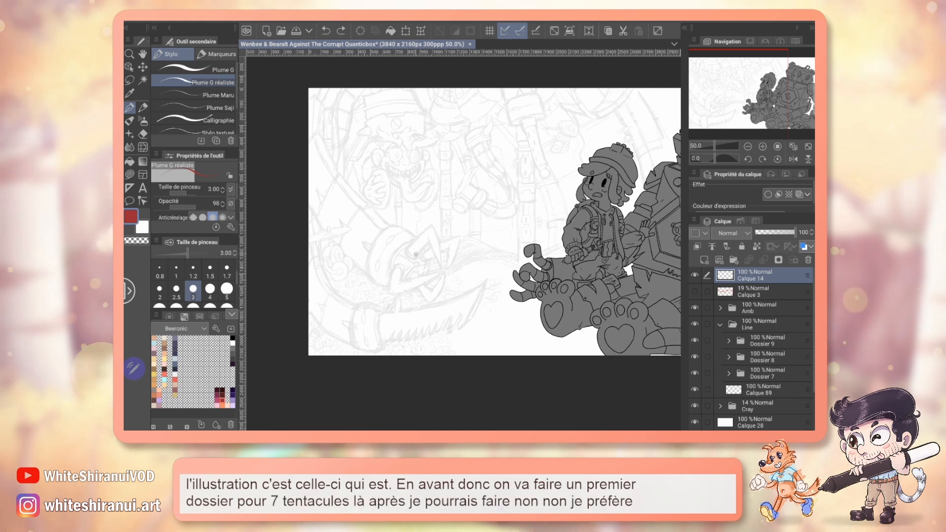
Outline the lower tentacle and the upper background with loose red curves, and undo them
{"action": "mouse_move", "coordinate": [441, 211]}
{"action": "left_mouse_down"}
{"action": "mouse_move", "coordinate": [470, 237]}
{"action": "mouse_move", "coordinate": [309, 244]}
{"action": "left_mouse_up"}
{"action": "mouse_move", "coordinate": [309, 104]}
{"action": "left_mouse_down"}
{"action": "mouse_move", "coordinate": [381, 74]}
{"action": "mouse_move", "coordinate": [389, 124]}
{"action": "left_mouse_up"}
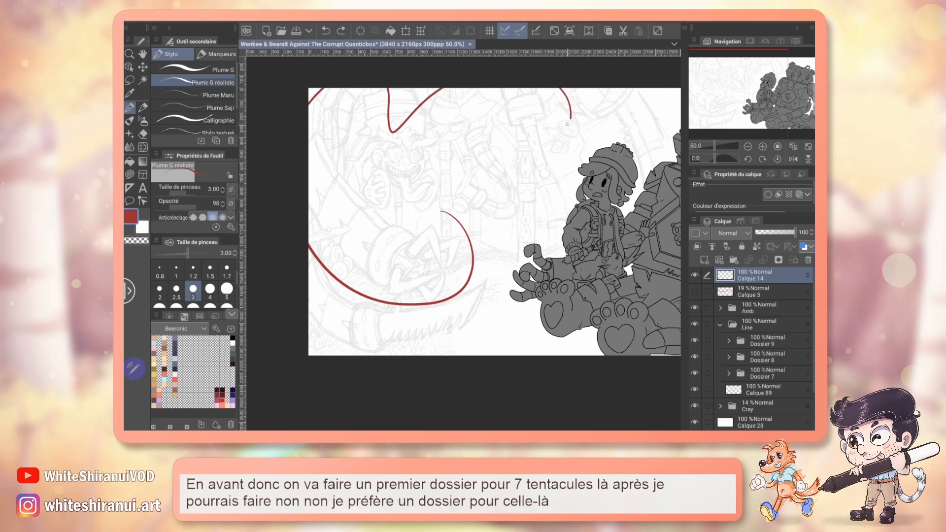
{"action": "key", "text": "ctrl+z"}
{"action": "key", "text": "ctrl+z"}
Circle the lower horned creature, the hammer, the arm beside it and the saw blade in red on Calque 14
{"action": "mouse_move", "coordinate": [398, 211]}
{"action": "left_mouse_down"}
{"action": "mouse_move", "coordinate": [461, 278]}
{"action": "mouse_move", "coordinate": [388, 210]}
{"action": "left_mouse_up"}
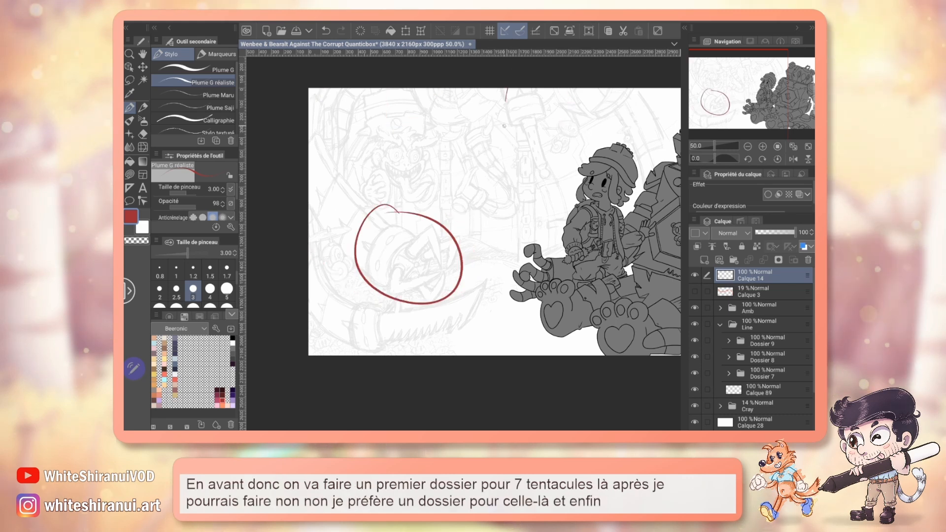
{"action": "left_click_drag", "start_coordinate": [508, 91], "coordinate": [536, 91]}
{"action": "left_click_drag", "start_coordinate": [493, 224], "coordinate": [510, 239]}
{"action": "left_click_drag", "start_coordinate": [499, 294], "coordinate": [503, 334]}
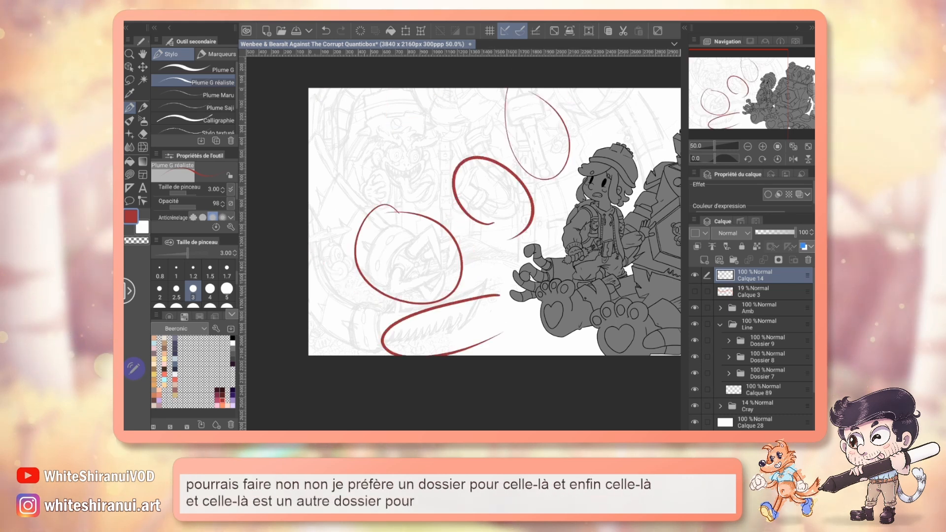
Undo all the red circles and marks on Calque 14
{"action": "key", "text": "ctrl+z"}
{"action": "key", "text": "ctrl+z"}
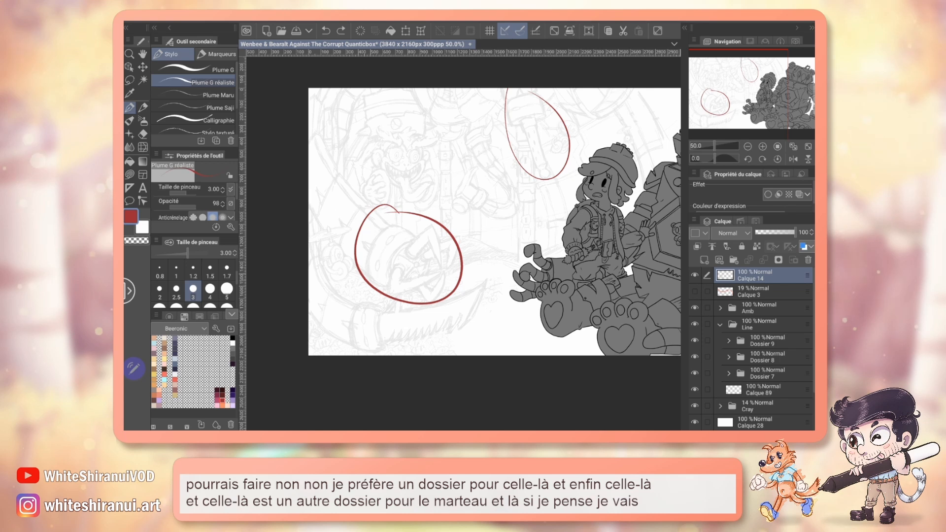
{"action": "key", "text": "ctrl+z"}
{"action": "key", "text": "ctrl+z"}
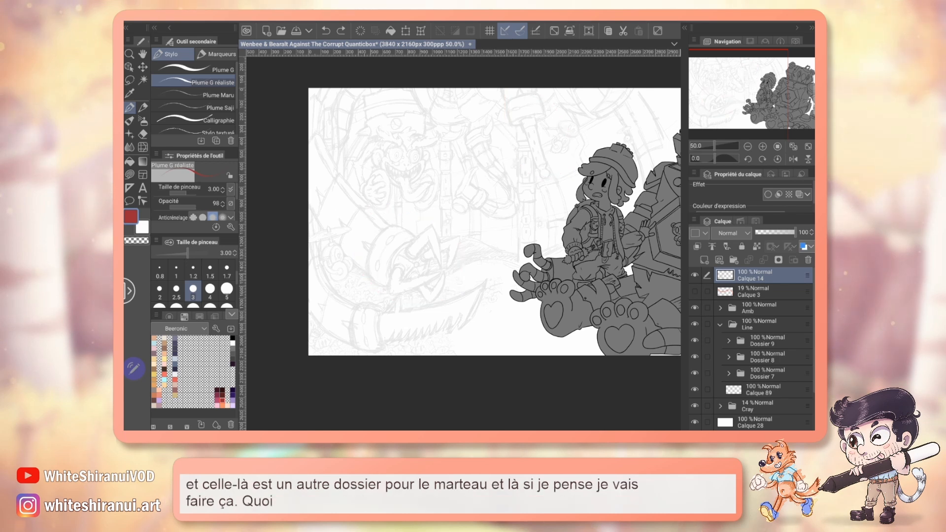
Add a raster layer and five new layer folders inside Dossier 8 of the Line folder
{"action": "scroll", "coordinate": [729, 329], "scroll_direction": "down", "scroll_amount": 1}
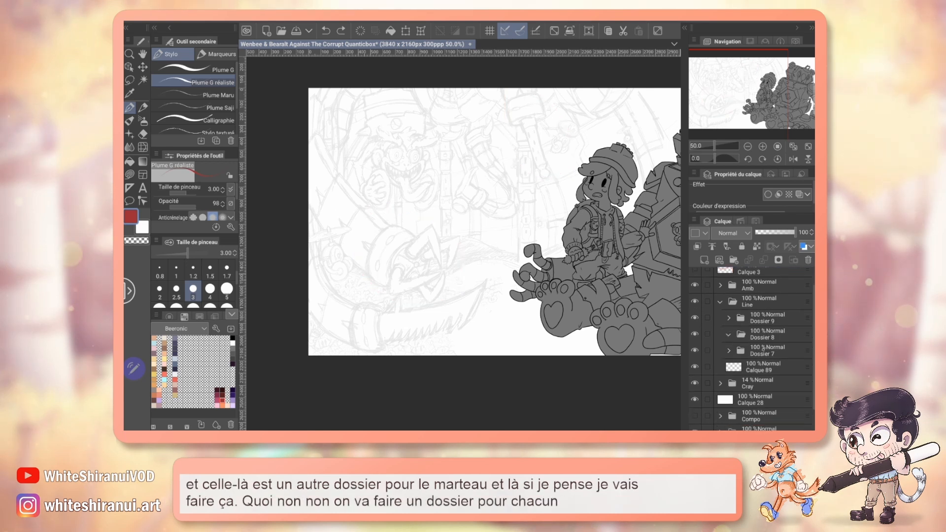
{"action": "left_click", "coordinate": [766, 335]}
{"action": "left_click", "coordinate": [704, 260]}
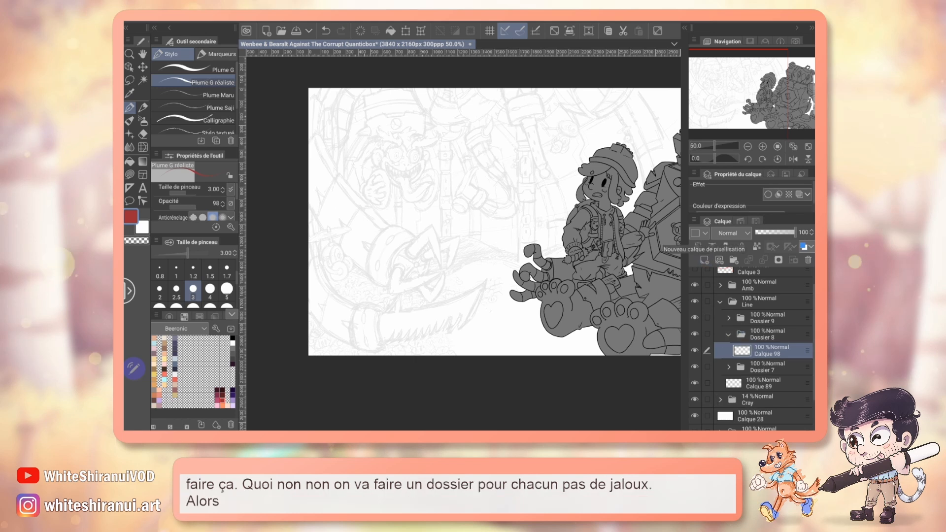
{"action": "left_click", "coordinate": [734, 260]}
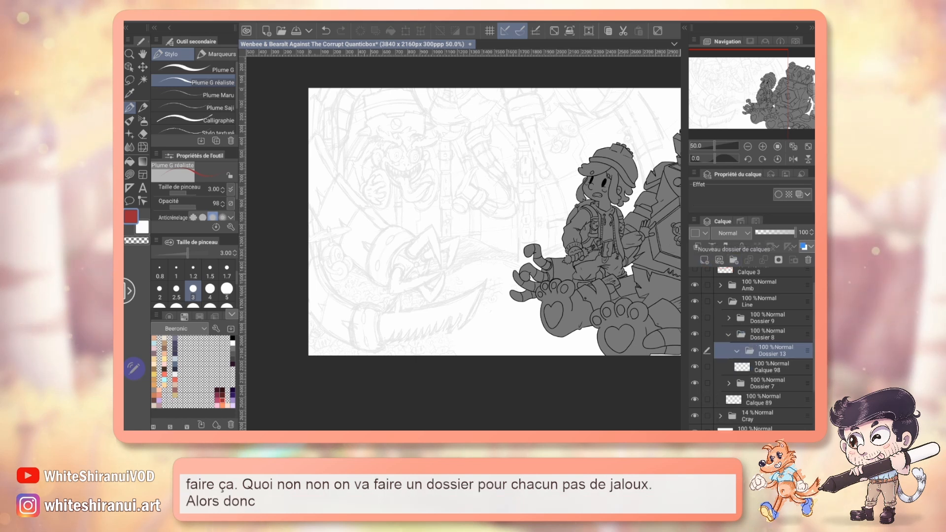
{"action": "left_click", "coordinate": [734, 260]}
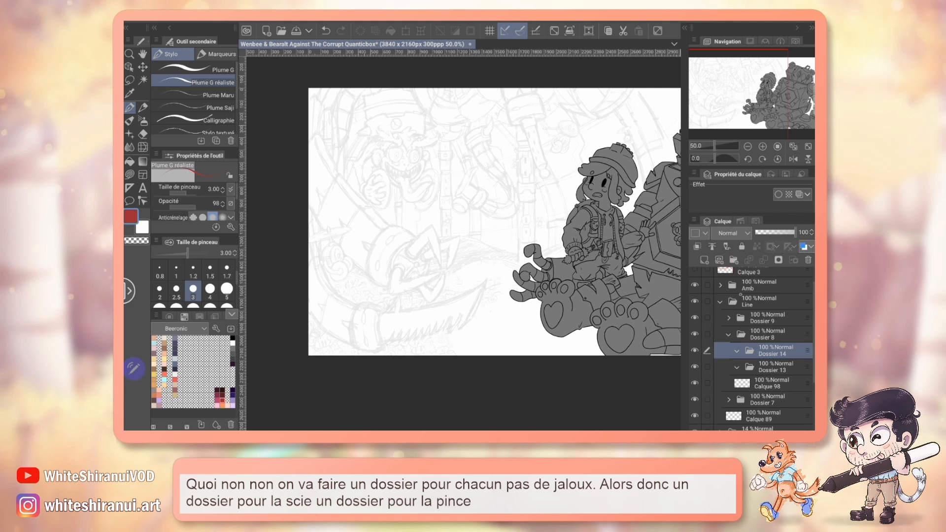
{"action": "left_click", "coordinate": [734, 259]}
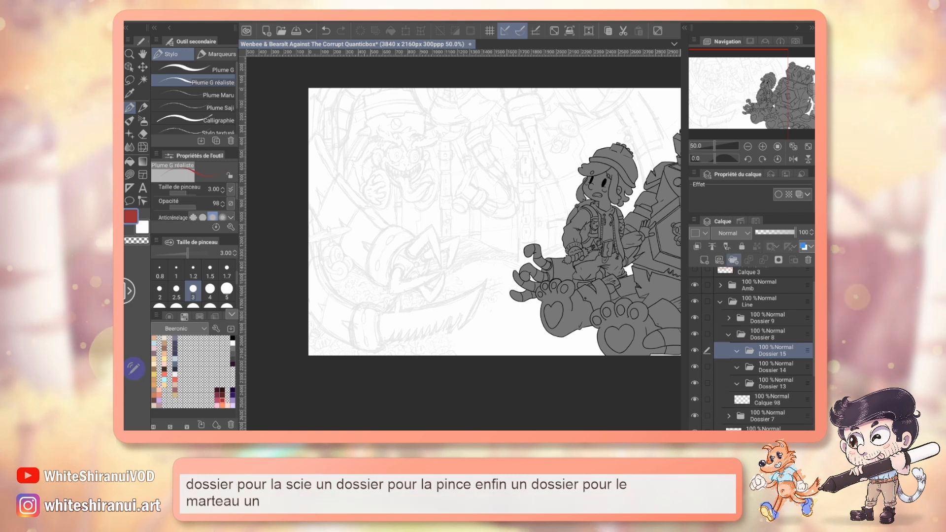
{"action": "left_click", "coordinate": [733, 260]}
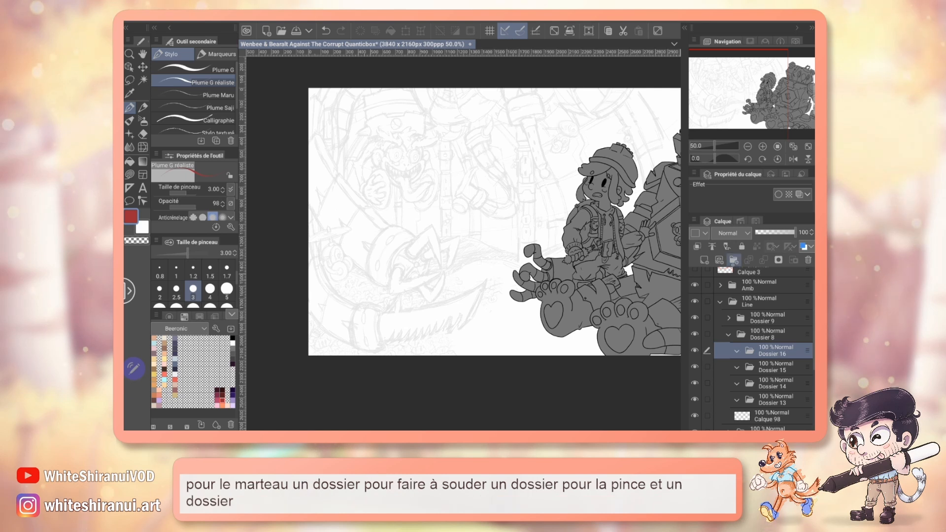
{"action": "left_click", "coordinate": [734, 260]}
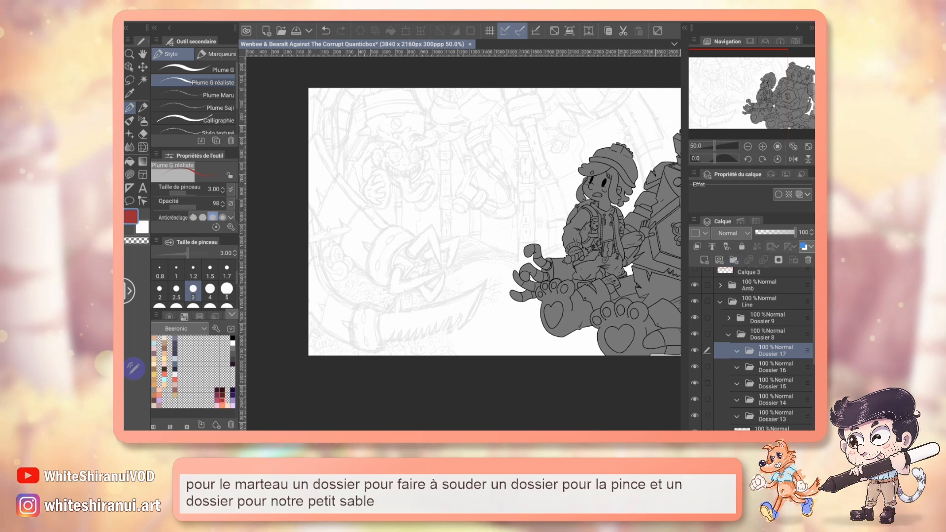
Create three layers in the topmost new folder, the middle one a vector layer, and clip the top layer to the one below
{"action": "left_click", "coordinate": [719, 260]}
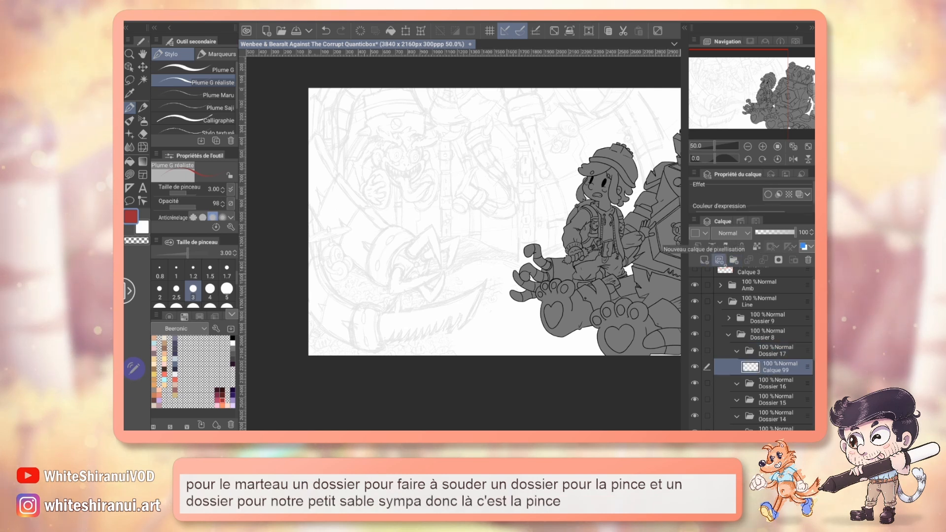
{"action": "left_click", "coordinate": [719, 260]}
{"action": "left_click", "coordinate": [719, 260]}
{"action": "left_click", "coordinate": [697, 246]}
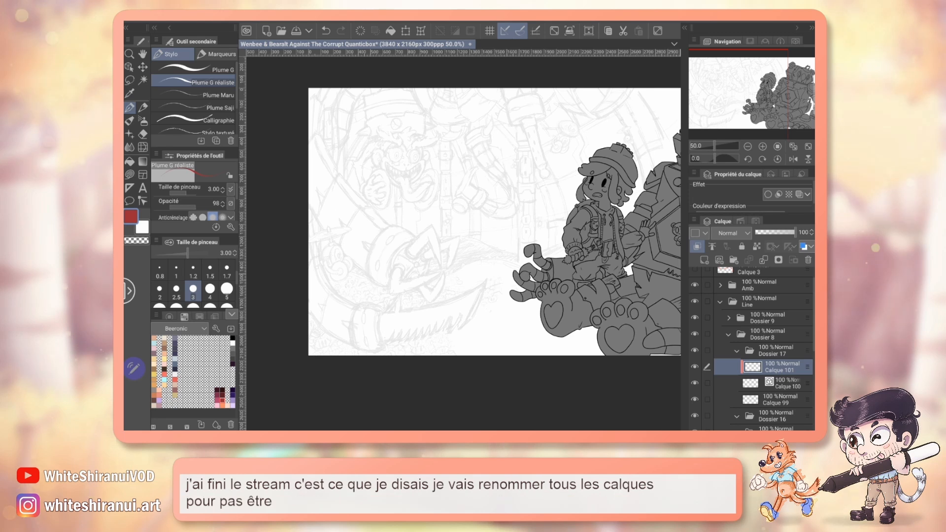
Select the vector layer Calque 100 and set the Plume G réaliste pen to size 0.50 with black colour
{"action": "left_click", "coordinate": [783, 383]}
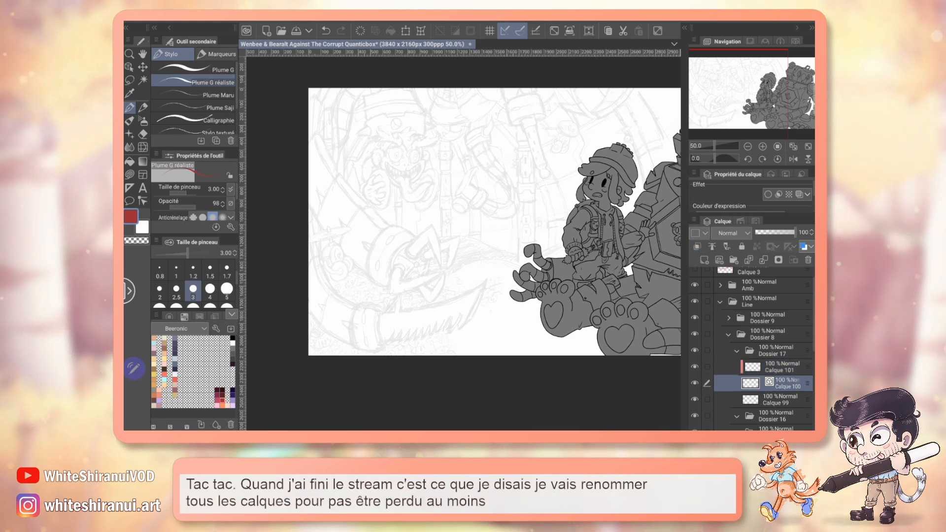
{"action": "key", "text": "bracketleft"}
{"action": "key", "text": "bracketleft"}
{"action": "key", "text": "bracketleft"}
{"action": "key", "text": "bracketleft"}
{"action": "key", "text": "bracketleft"}
{"action": "key", "text": "bracketleft"}
{"action": "key", "text": "bracketleft"}
{"action": "key", "text": "bracketleft"}
{"action": "key", "text": "bracketleft"}
{"action": "key", "text": "bracketleft"}
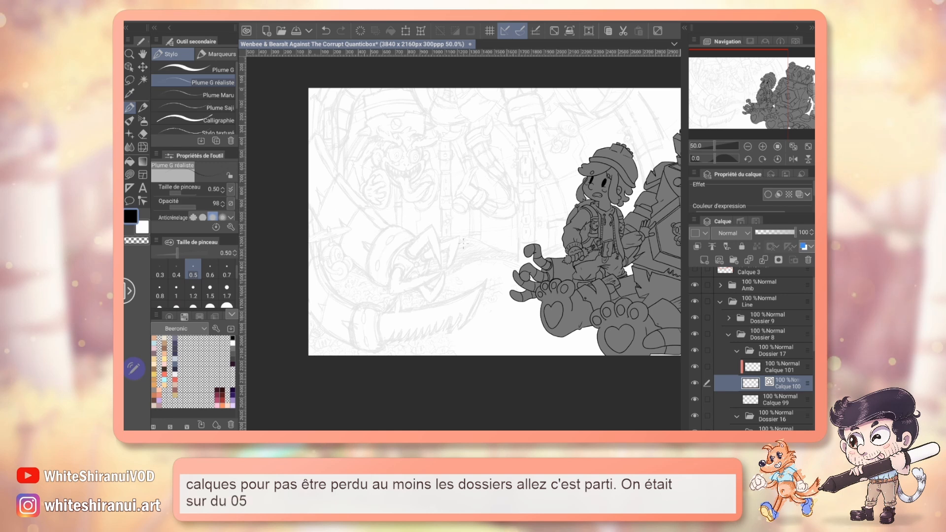
Hide the Patrouilleur folder inside the 2UP sketch folder
{"action": "scroll", "coordinate": [464, 242], "scroll_direction": "up", "scroll_amount": 1}
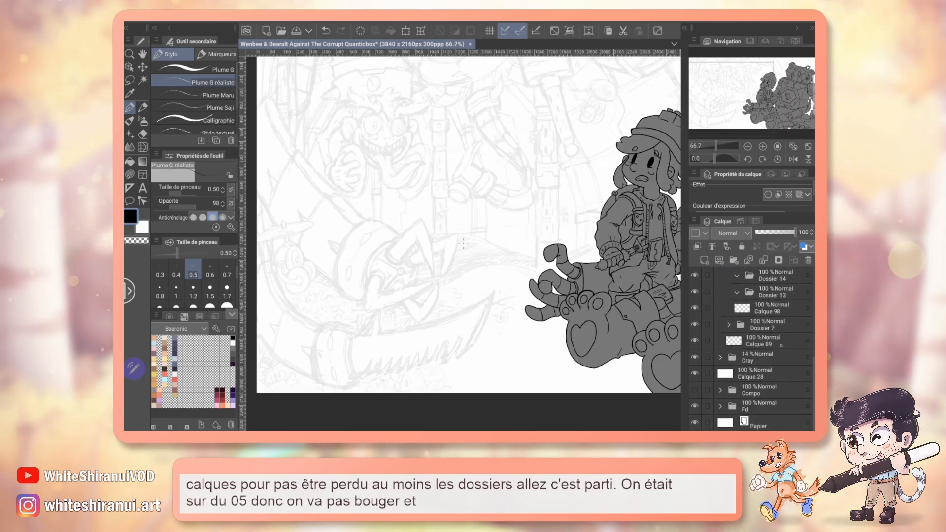
{"action": "scroll", "coordinate": [751, 350], "scroll_direction": "down", "scroll_amount": 5}
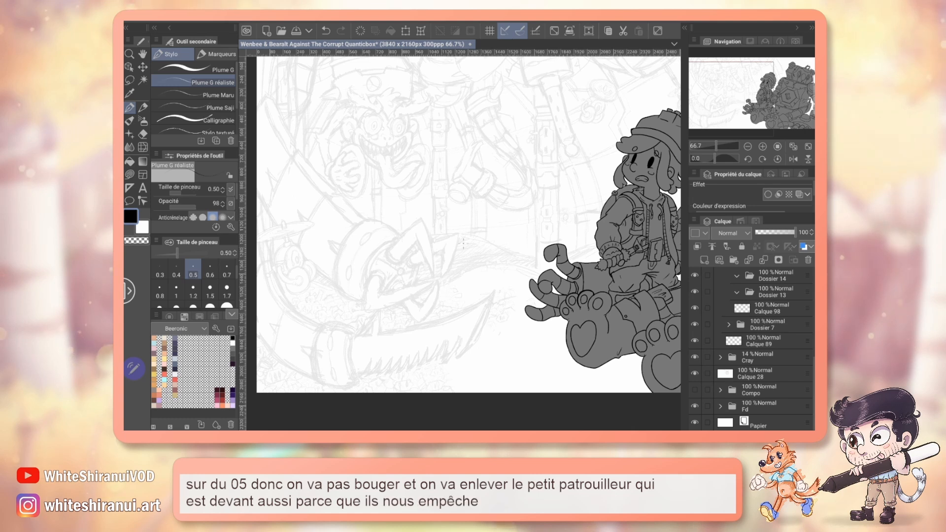
{"action": "scroll", "coordinate": [752, 350], "scroll_direction": "up", "scroll_amount": 5}
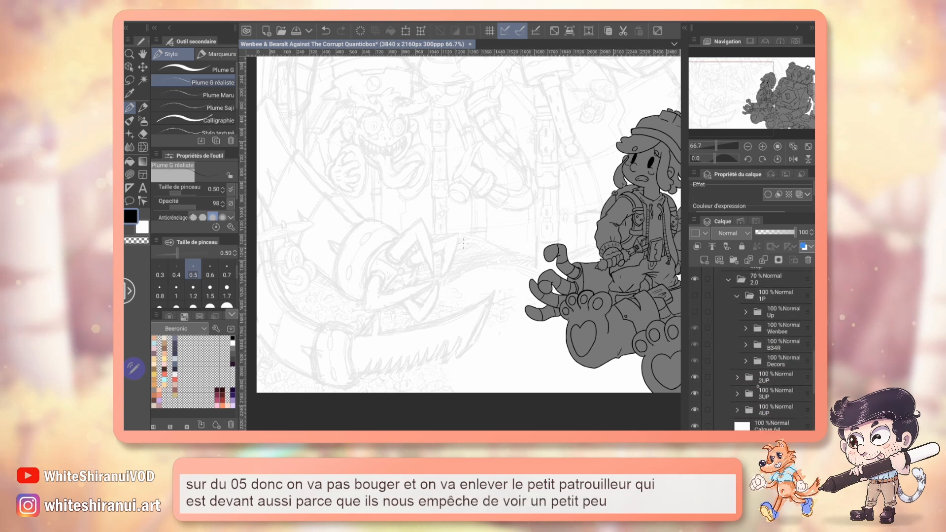
{"action": "scroll", "coordinate": [758, 387], "scroll_direction": "down", "scroll_amount": 3}
{"action": "left_click", "coordinate": [750, 316]}
{"action": "left_click", "coordinate": [738, 316]}
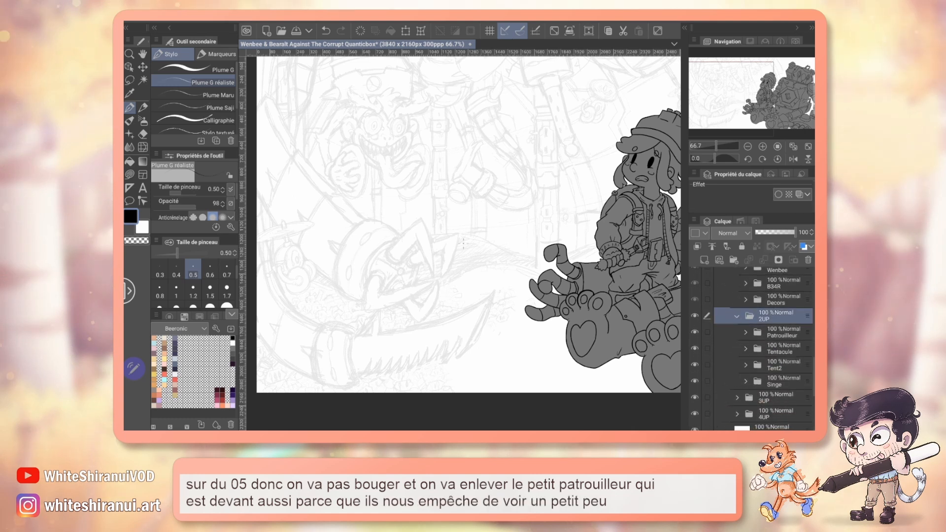
{"action": "left_click", "coordinate": [695, 332]}
{"action": "scroll", "coordinate": [751, 350], "scroll_direction": "up", "scroll_amount": 10}
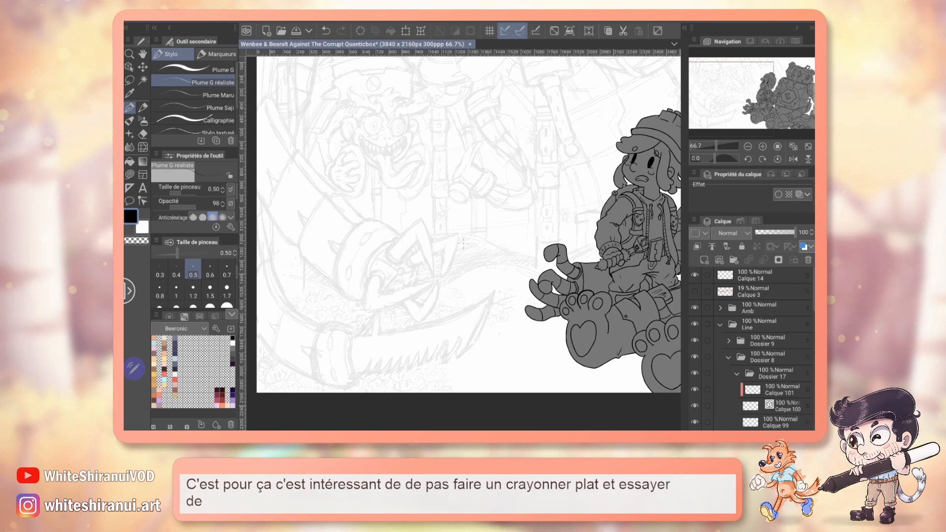
Ink the bent, pointed upper claw of the pincer in black on vector layer Calque 100, and save the file
{"action": "mouse_move", "coordinate": [463, 244]}
{"action": "left_mouse_down"}
{"action": "mouse_move", "coordinate": [495, 256]}
{"action": "mouse_move", "coordinate": [467, 245]}
{"action": "left_mouse_up"}
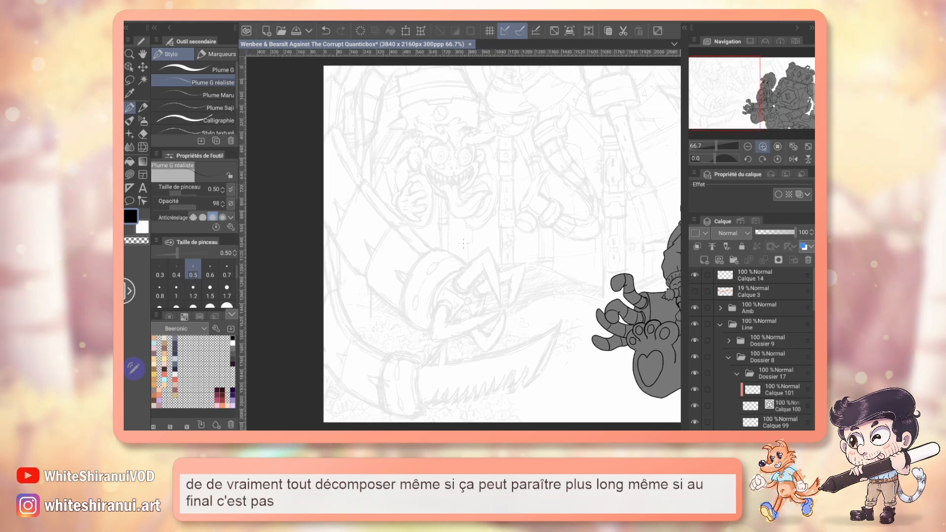
{"action": "left_click", "coordinate": [763, 147]}
{"action": "left_click", "coordinate": [748, 100]}
{"action": "left_click_drag", "start_coordinate": [748, 100], "coordinate": [721, 95]}
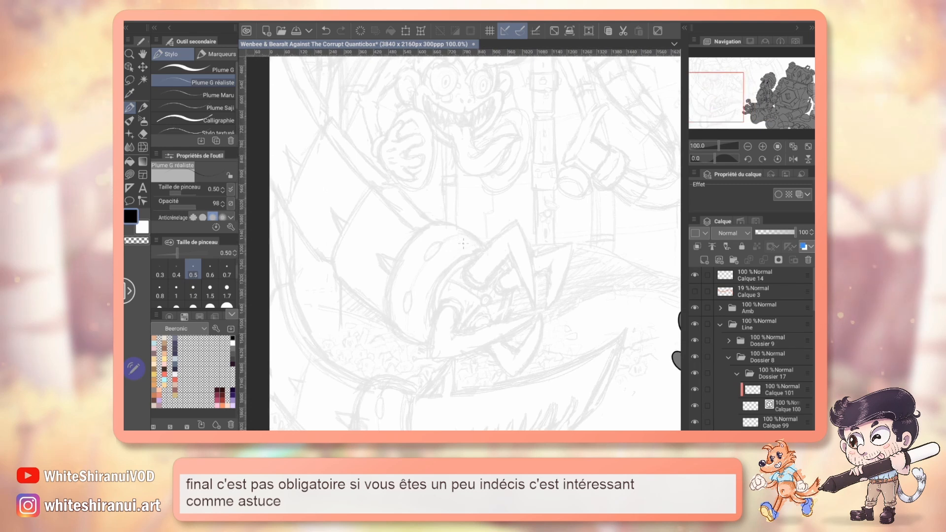
{"action": "scroll", "coordinate": [768, 365], "scroll_direction": "down", "scroll_amount": 2}
{"action": "left_click", "coordinate": [785, 365]}
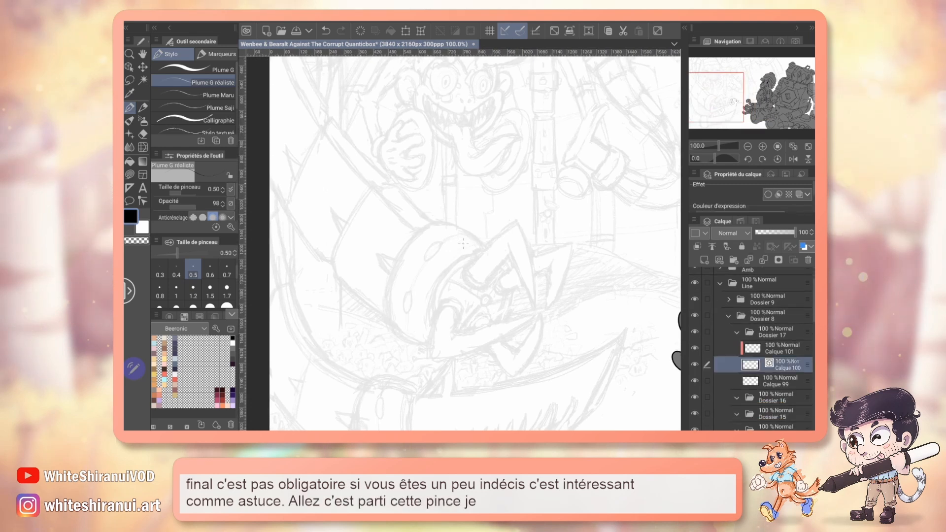
{"action": "left_click", "coordinate": [762, 146]}
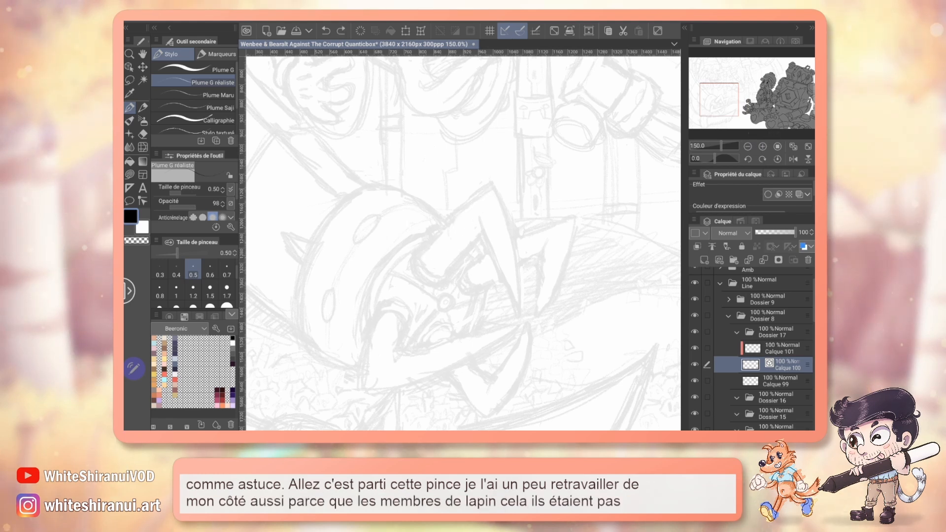
{"action": "left_click_drag", "start_coordinate": [421, 254], "coordinate": [489, 186]}
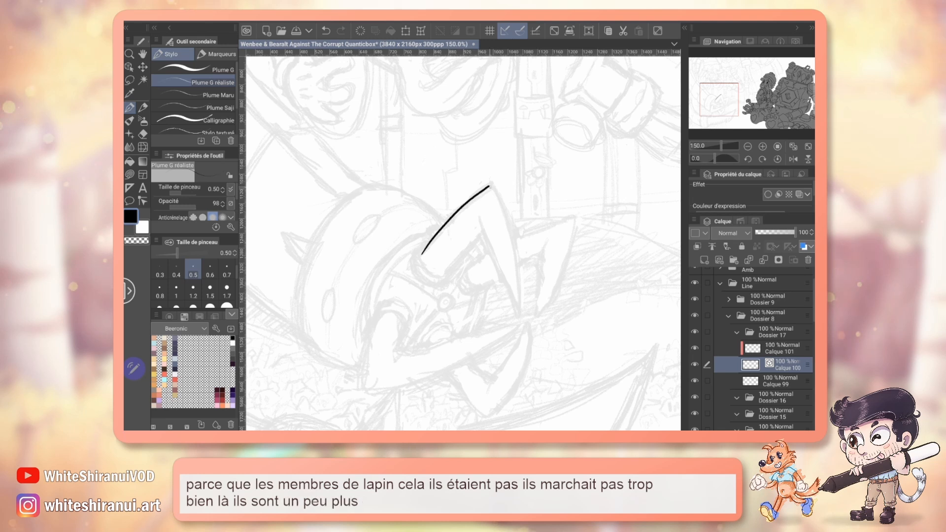
{"action": "left_click_drag", "start_coordinate": [519, 292], "coordinate": [518, 308]}
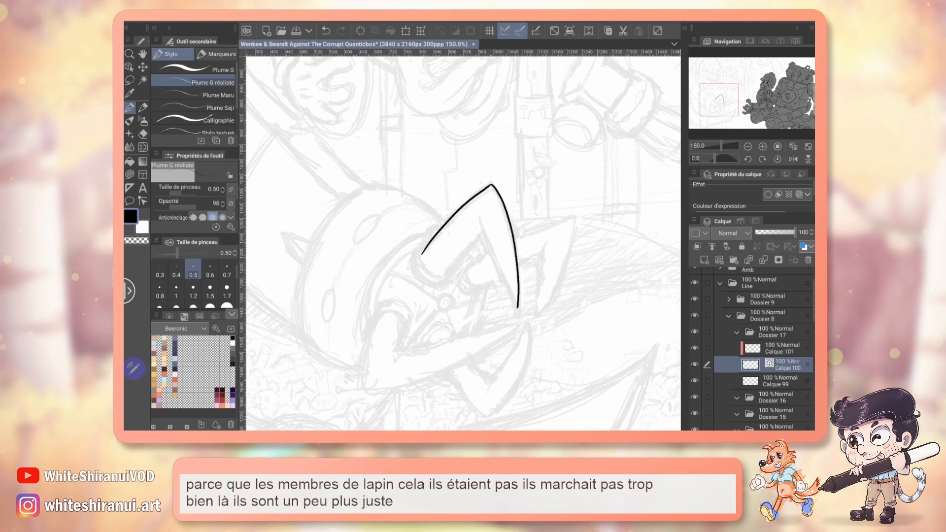
{"action": "mouse_move", "coordinate": [422, 255]}
{"action": "left_mouse_down"}
{"action": "mouse_move", "coordinate": [446, 272]}
{"action": "mouse_move", "coordinate": [460, 258]}
{"action": "left_mouse_up"}
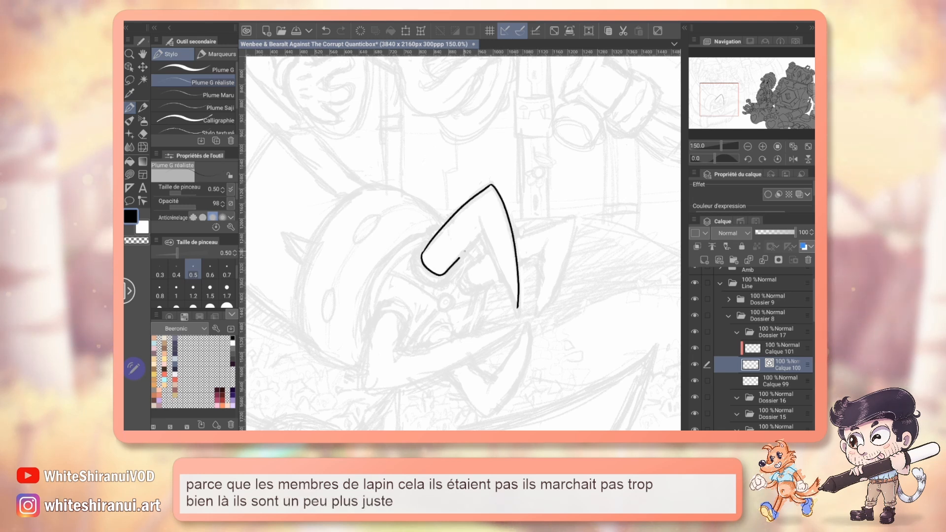
{"action": "left_click_drag", "start_coordinate": [479, 221], "coordinate": [517, 307]}
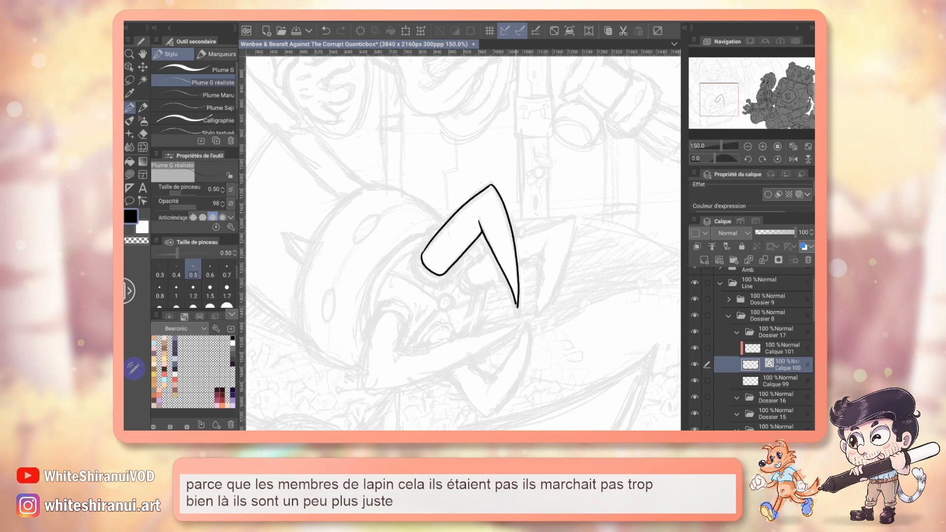
{"action": "key", "text": "ctrl+s"}
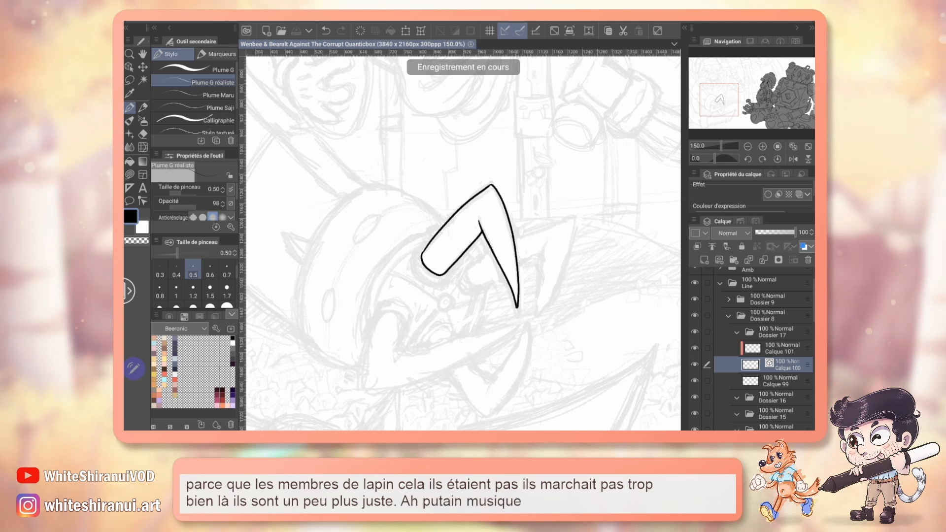
Ink the outer curve and rounded base of the pincer's lower claw
{"action": "left_click_drag", "start_coordinate": [463, 266], "coordinate": [466, 222]}
{"action": "left_click_drag", "start_coordinate": [366, 318], "coordinate": [366, 345]}
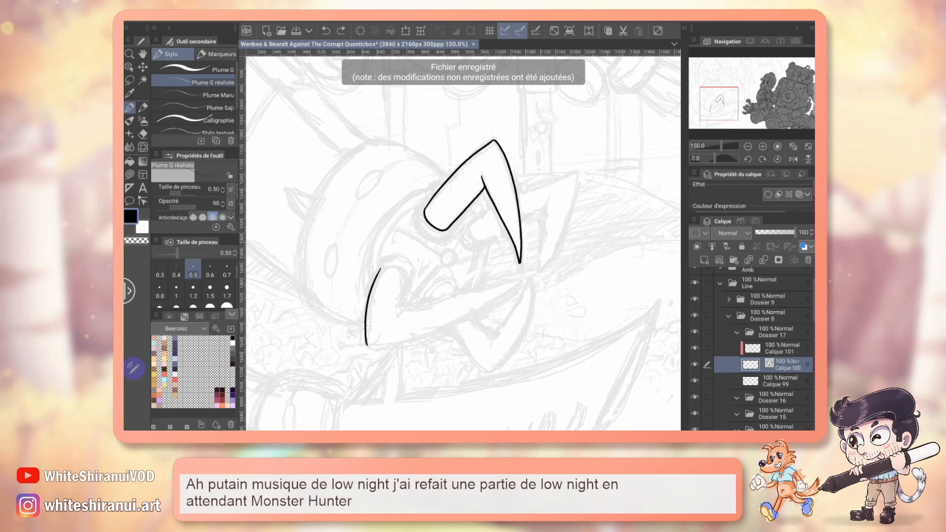
{"action": "left_click_drag", "start_coordinate": [381, 269], "coordinate": [386, 270]}
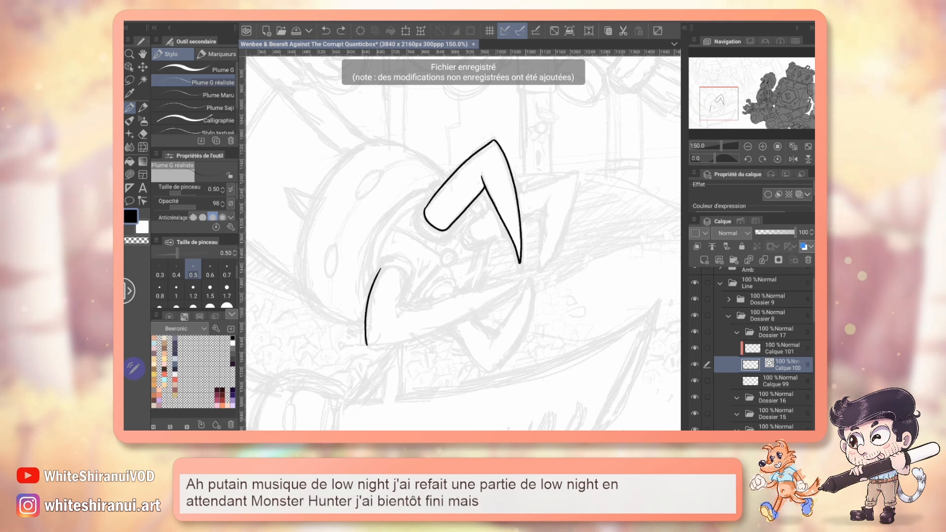
{"action": "left_click_drag", "start_coordinate": [408, 280], "coordinate": [403, 307]}
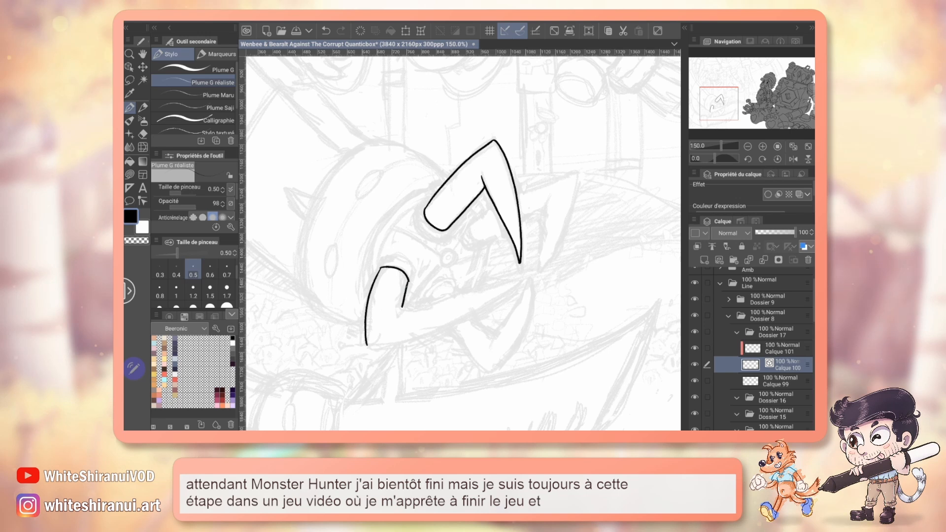
Ink the lower claw's long inner edge from its tip to the rounded base, replacing the first short stroke
{"action": "left_click_drag", "start_coordinate": [715, 158], "coordinate": [702, 159]}
{"action": "left_click_drag", "start_coordinate": [493, 186], "coordinate": [509, 217]}
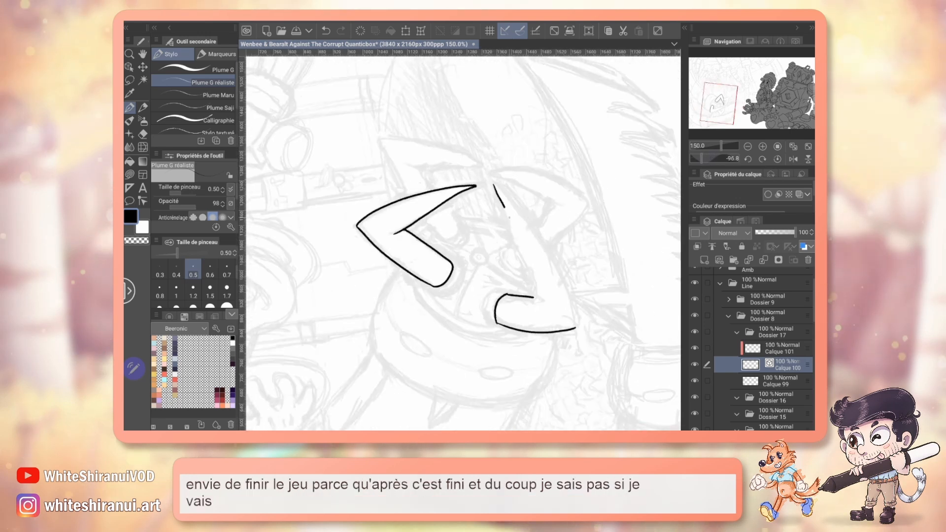
{"action": "key", "text": "ctrl+z"}
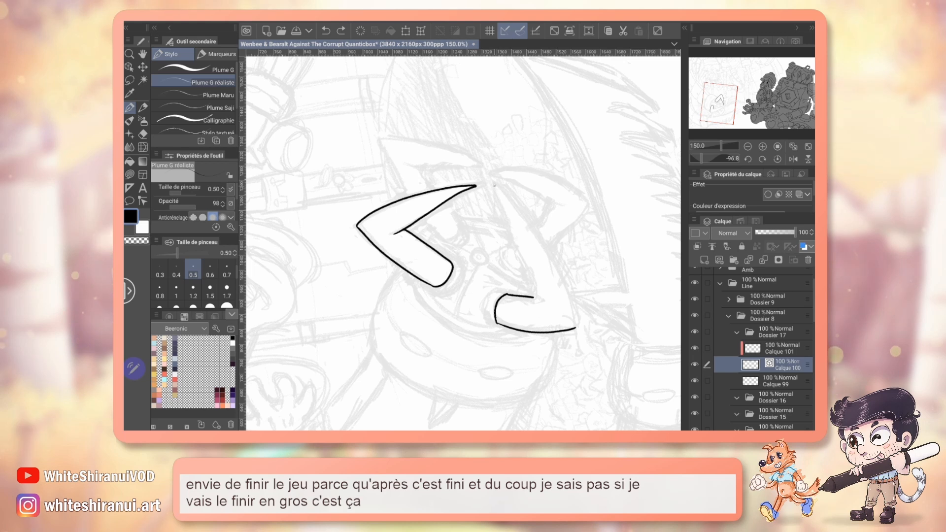
{"action": "key", "text": "ctrl+y"}
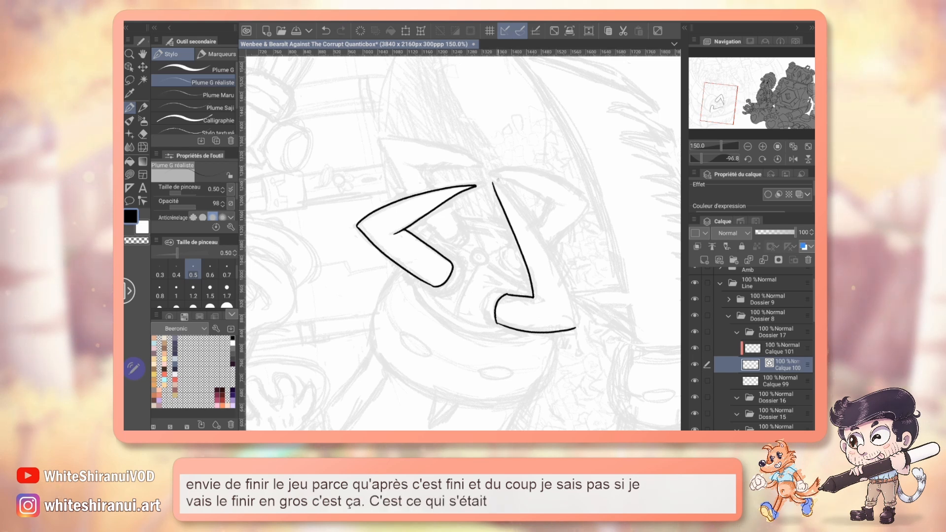
Try a curved outer edge from the lower claw's tip towards its base, and undo it
{"action": "left_click_drag", "start_coordinate": [492, 182], "coordinate": [575, 325]}
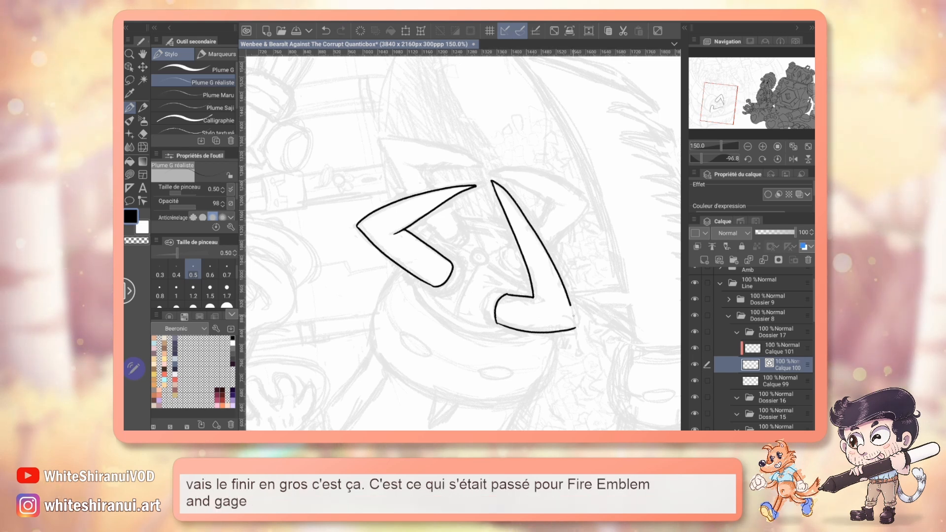
{"action": "key", "text": "ctrl+z"}
{"action": "mouse_move", "coordinate": [463, 244]}
{"action": "left_mouse_down"}
{"action": "mouse_move", "coordinate": [515, 323]}
{"action": "mouse_move", "coordinate": [459, 217]}
{"action": "mouse_move", "coordinate": [458, 184]}
{"action": "mouse_move", "coordinate": [510, 338]}
{"action": "mouse_move", "coordinate": [386, 358]}
{"action": "mouse_move", "coordinate": [386, 305]}
{"action": "left_mouse_up"}
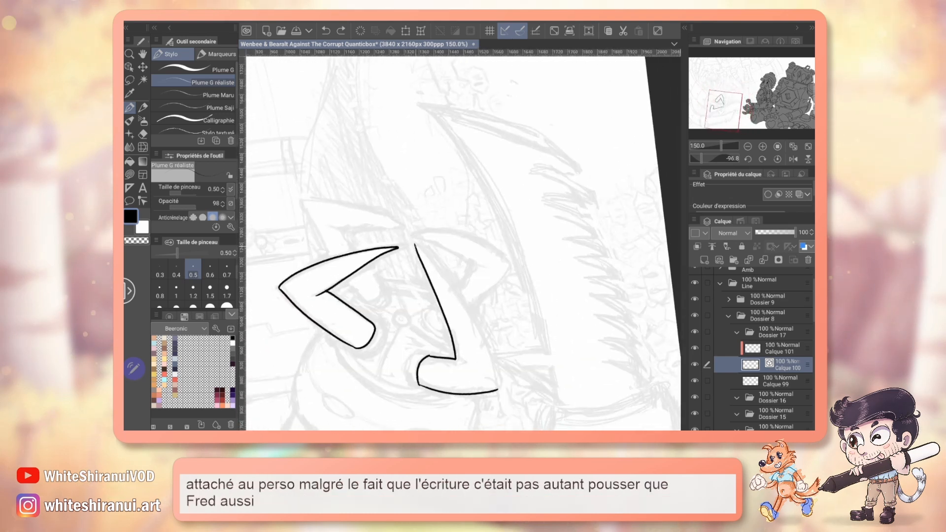
Ink the lower claw's curved outer edge from its tip to the base corner, replacing the unsatisfactory strokes
{"action": "left_click_drag", "start_coordinate": [414, 241], "coordinate": [463, 301]}
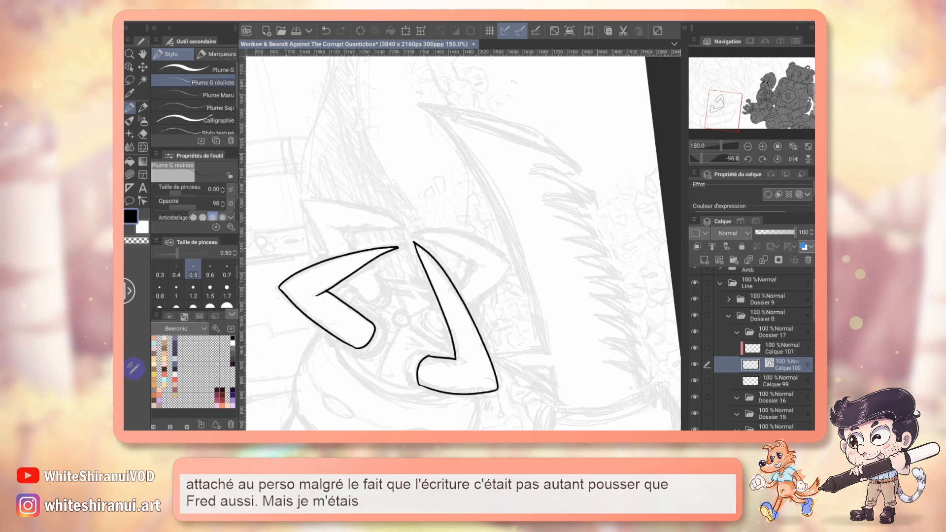
{"action": "key", "text": "ctrl+z"}
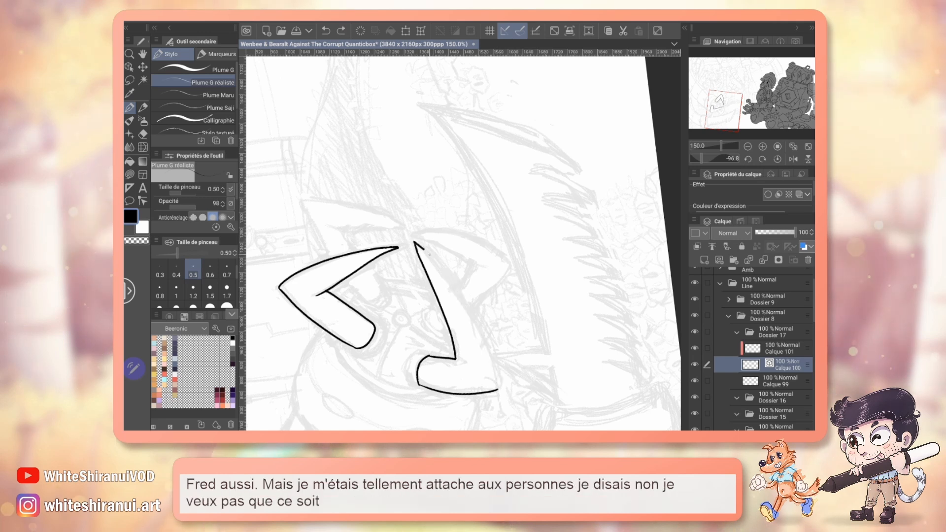
{"action": "left_click_drag", "start_coordinate": [415, 242], "coordinate": [497, 390]}
{"action": "key", "text": "ctrl+z"}
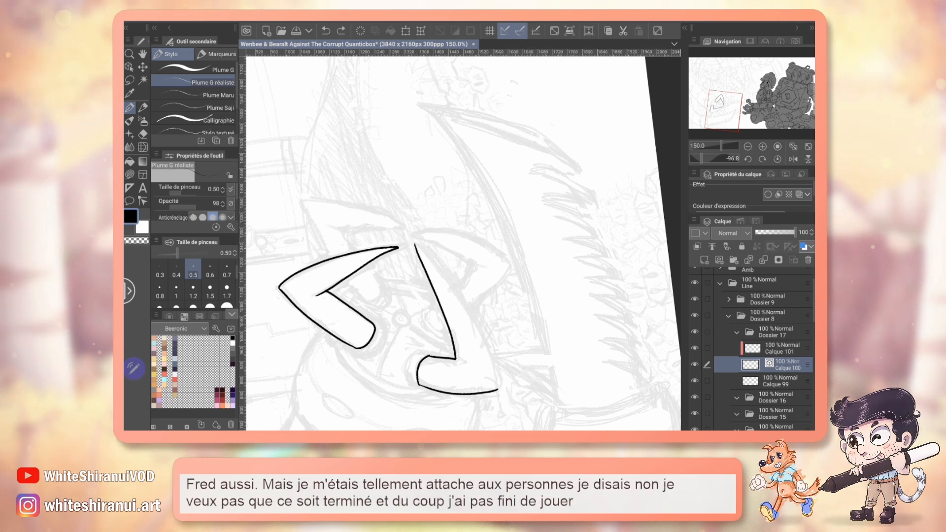
{"action": "mouse_move", "coordinate": [414, 243]}
{"action": "left_mouse_down"}
{"action": "mouse_move", "coordinate": [452, 291]}
{"action": "mouse_move", "coordinate": [499, 389]}
{"action": "left_mouse_up"}
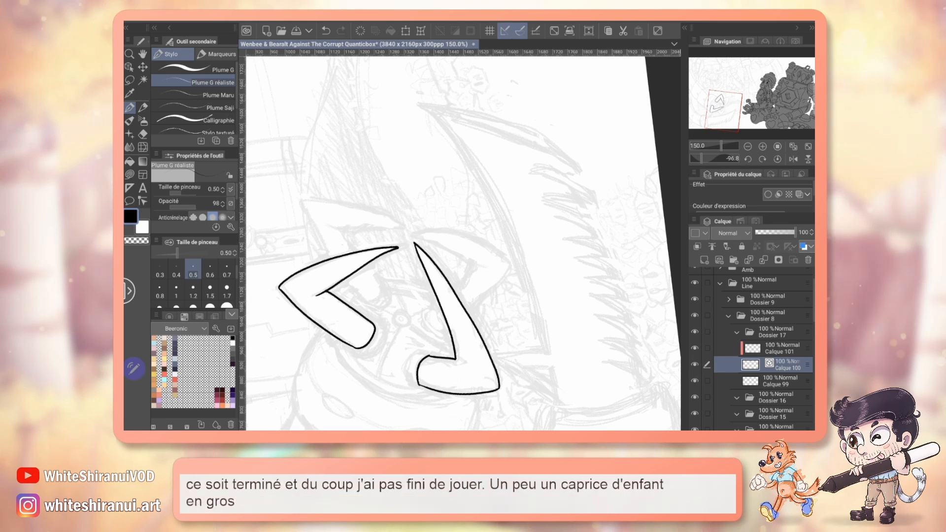
Reset the canvas rotation and ink a third bent, pointed claw emerging from behind the lower claw
{"action": "left_click", "coordinate": [777, 159]}
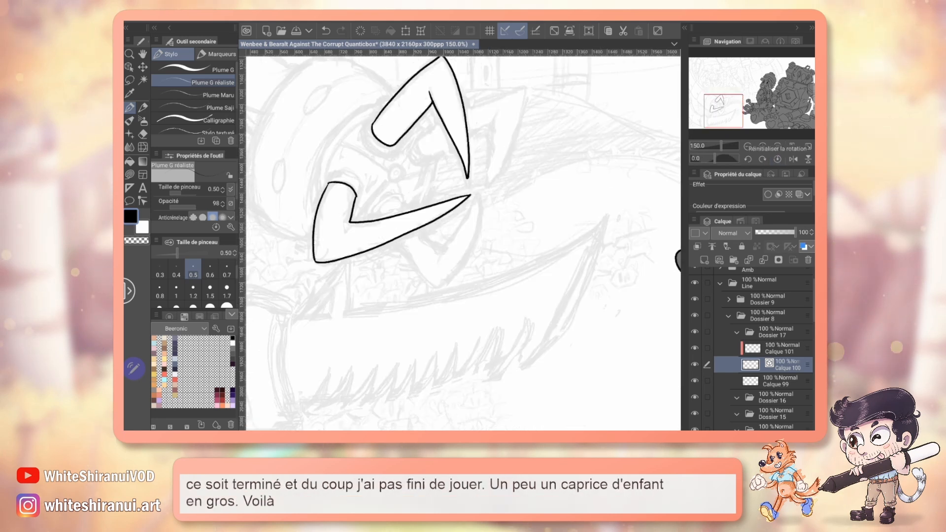
{"action": "mouse_move", "coordinate": [387, 206]}
{"action": "left_mouse_down"}
{"action": "mouse_move", "coordinate": [381, 217]}
{"action": "mouse_move", "coordinate": [439, 284]}
{"action": "mouse_move", "coordinate": [473, 241]}
{"action": "left_mouse_up"}
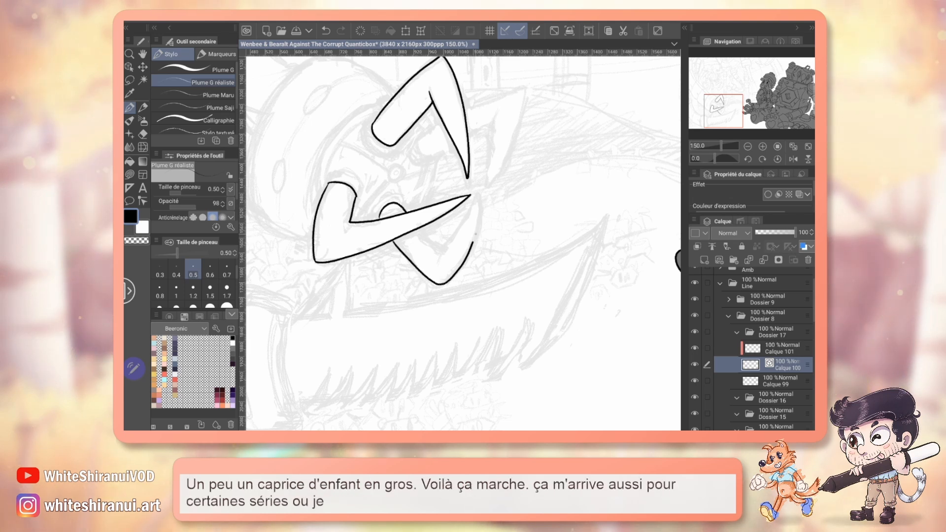
{"action": "mouse_move", "coordinate": [418, 230]}
{"action": "left_mouse_down"}
{"action": "mouse_move", "coordinate": [440, 250]}
{"action": "mouse_move", "coordinate": [477, 196]}
{"action": "left_mouse_up"}
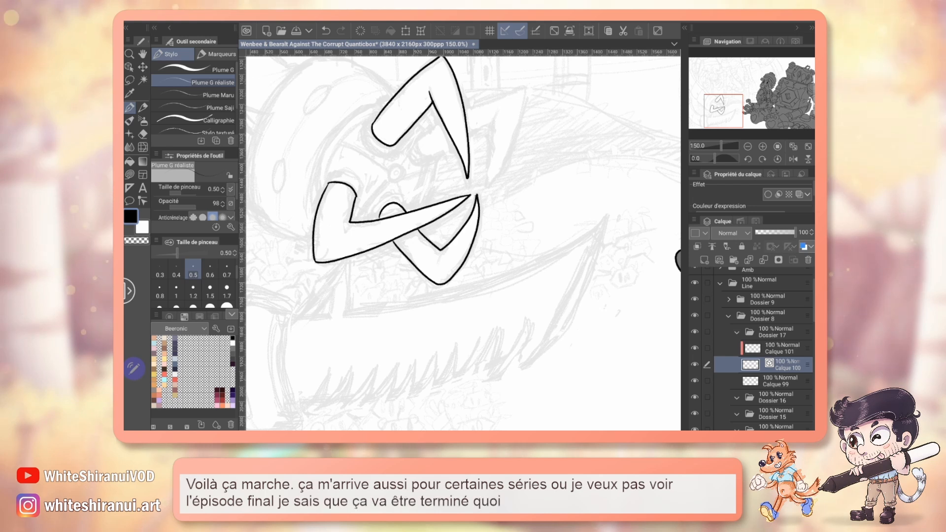
Ink a fourth bent claw behind the upper claw, and erase its lines where the upper claw covers them
{"action": "left_click_drag", "start_coordinate": [443, 247], "coordinate": [412, 310]}
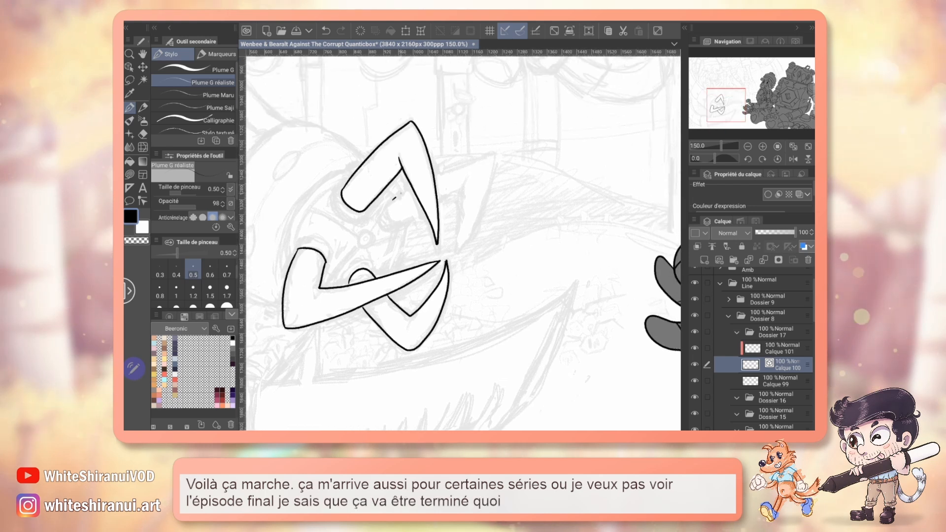
{"action": "left_click_drag", "start_coordinate": [394, 199], "coordinate": [454, 167]}
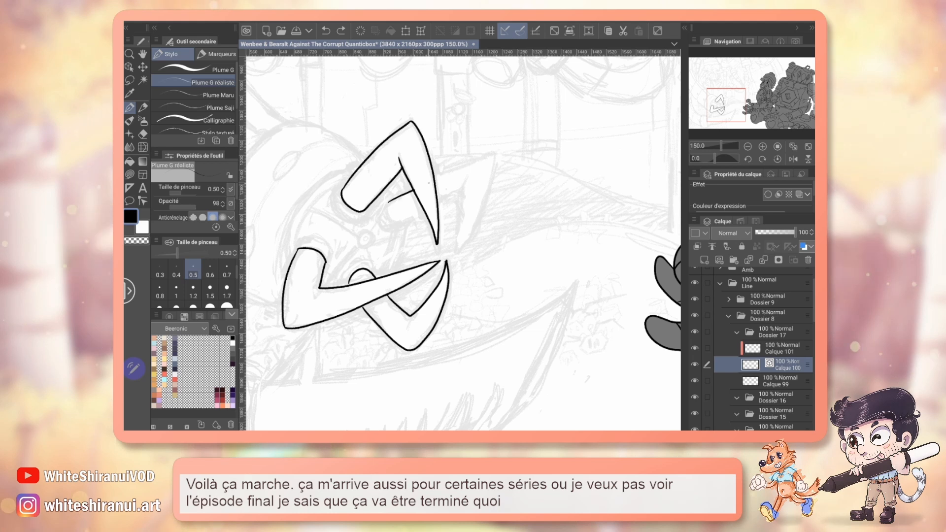
{"action": "mouse_move", "coordinate": [388, 201]}
{"action": "left_mouse_down"}
{"action": "mouse_move", "coordinate": [492, 156]}
{"action": "mouse_move", "coordinate": [456, 254]}
{"action": "left_mouse_up"}
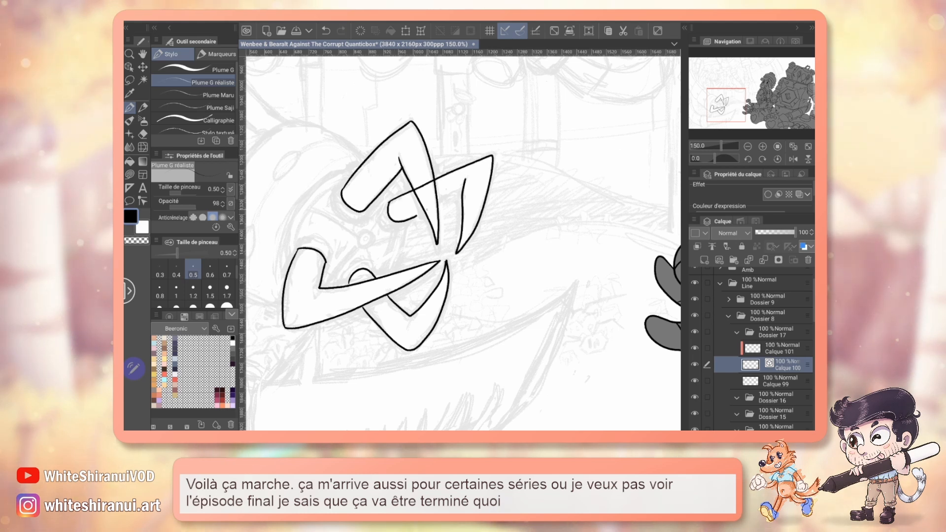
{"action": "key", "text": "ctrl+z"}
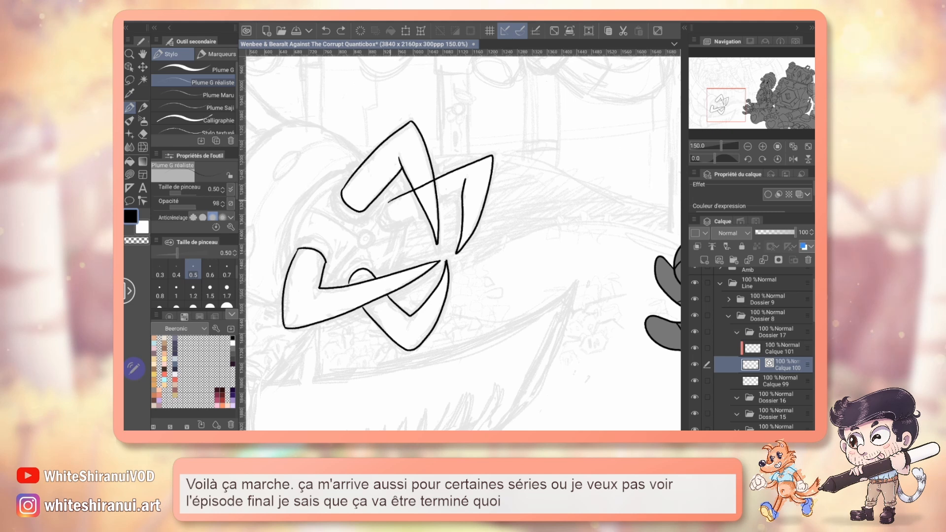
{"action": "left_click_drag", "start_coordinate": [390, 202], "coordinate": [397, 222]}
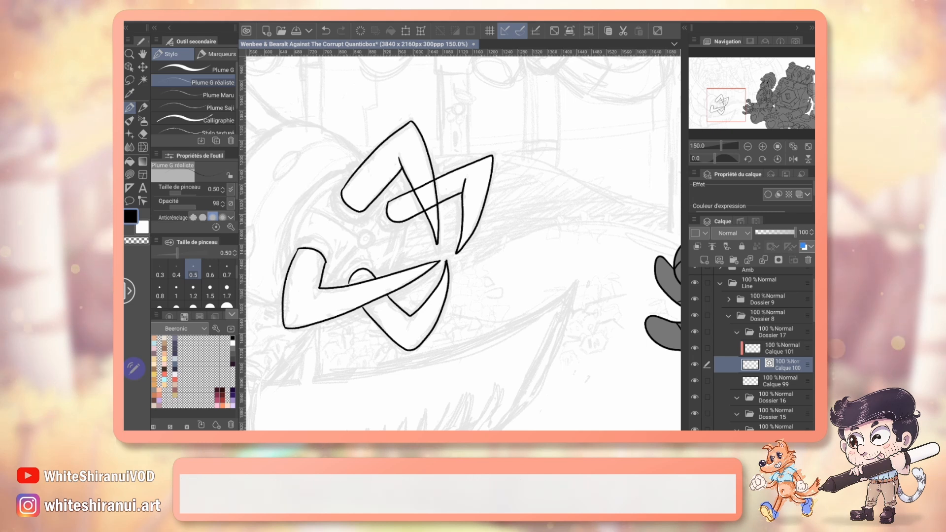
{"action": "key", "text": "e"}
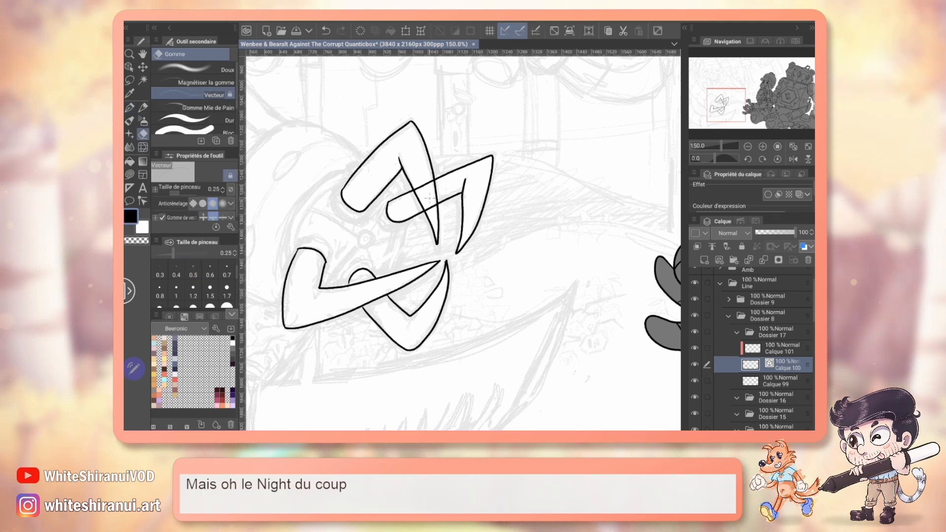
{"action": "left_click_drag", "start_coordinate": [432, 212], "coordinate": [455, 230]}
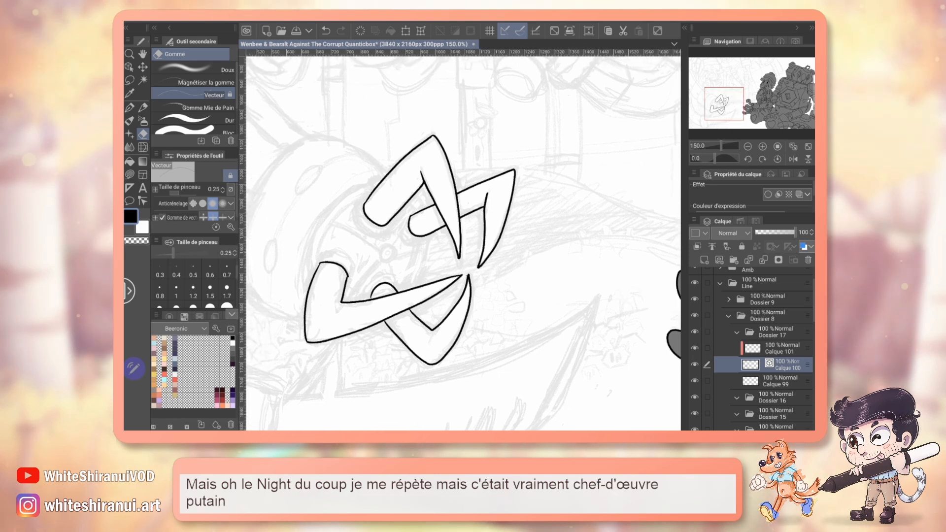
Ink the pincer's round base between the claws with a double-circle hub, a doubled outer rim and two divider lines running to the hub
{"action": "key", "text": "p"}
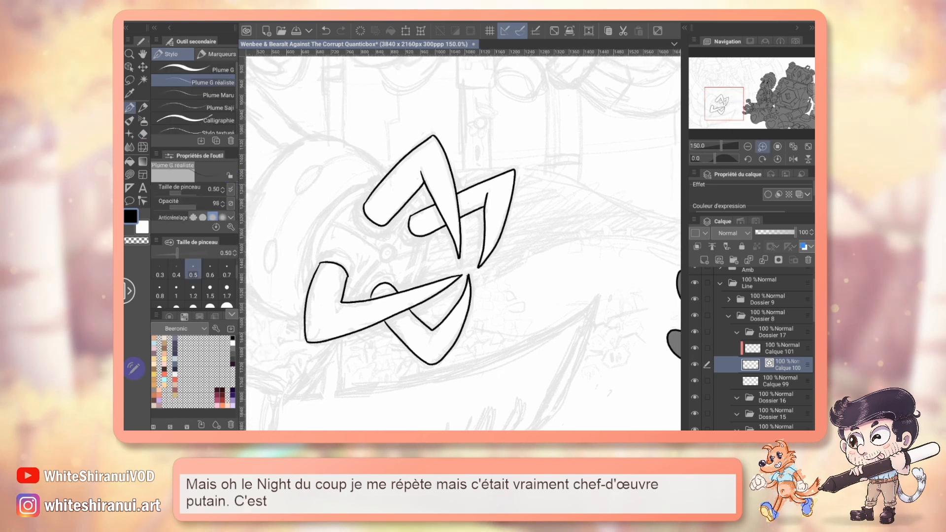
{"action": "left_click", "coordinate": [762, 146]}
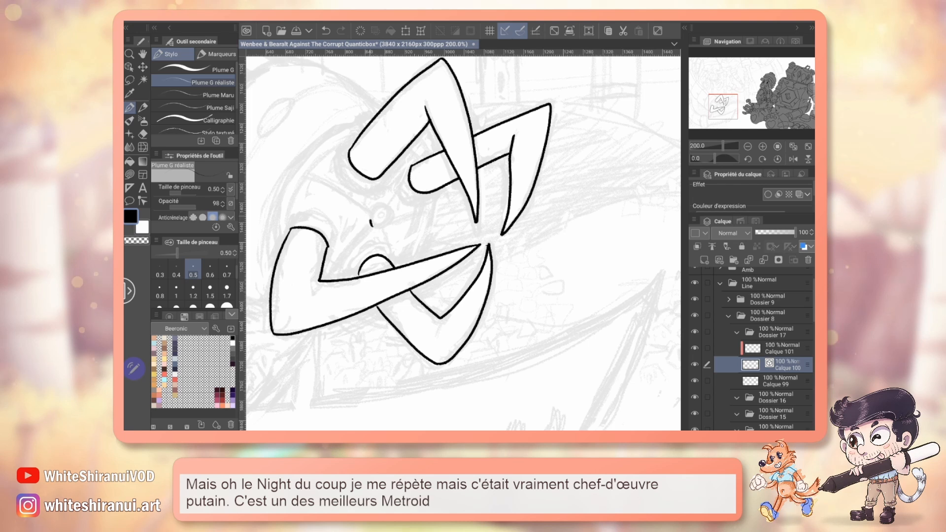
{"action": "left_click_drag", "start_coordinate": [371, 223], "coordinate": [379, 216]}
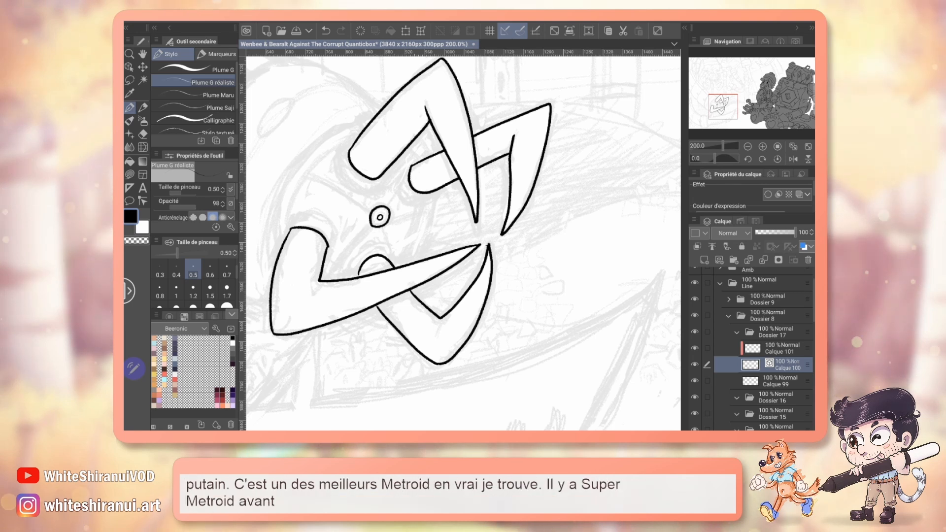
{"action": "mouse_move", "coordinate": [288, 233]}
{"action": "left_mouse_down"}
{"action": "mouse_move", "coordinate": [302, 182]}
{"action": "mouse_move", "coordinate": [334, 151]}
{"action": "mouse_move", "coordinate": [282, 199]}
{"action": "mouse_move", "coordinate": [306, 157]}
{"action": "mouse_move", "coordinate": [372, 125]}
{"action": "left_mouse_up"}
{"action": "left_click_drag", "start_coordinate": [306, 176], "coordinate": [328, 179]}
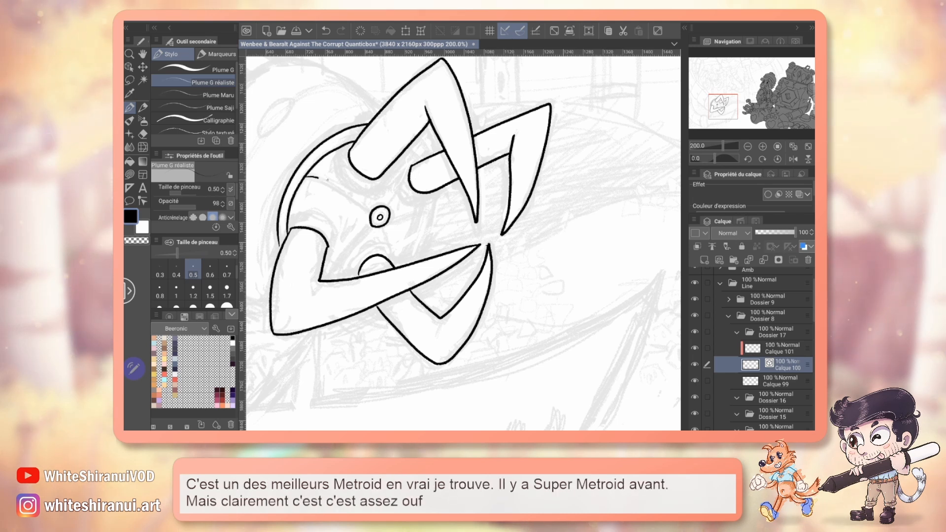
{"action": "left_click_drag", "start_coordinate": [409, 152], "coordinate": [388, 206]}
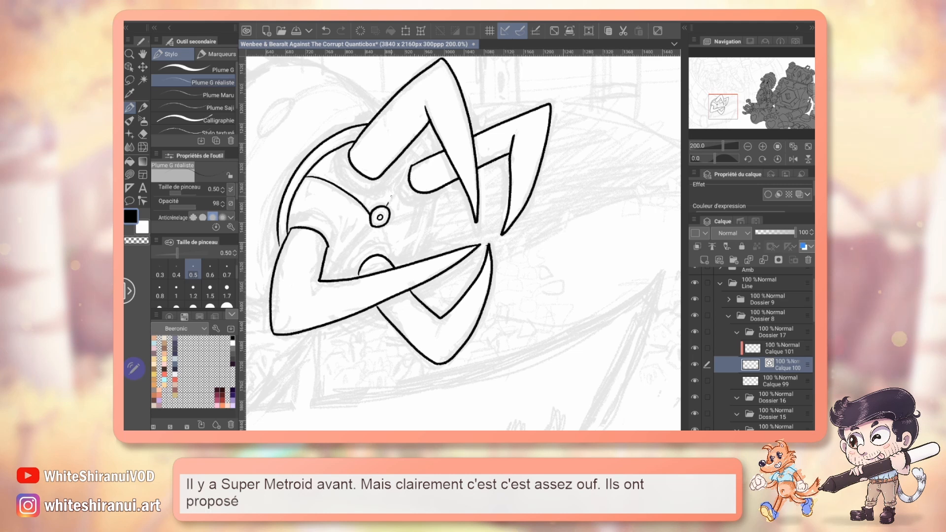
Try inking the far side of the base's double rim in separate segments around the fourth claw, and undo it
{"action": "left_click_drag", "start_coordinate": [409, 150], "coordinate": [430, 154]}
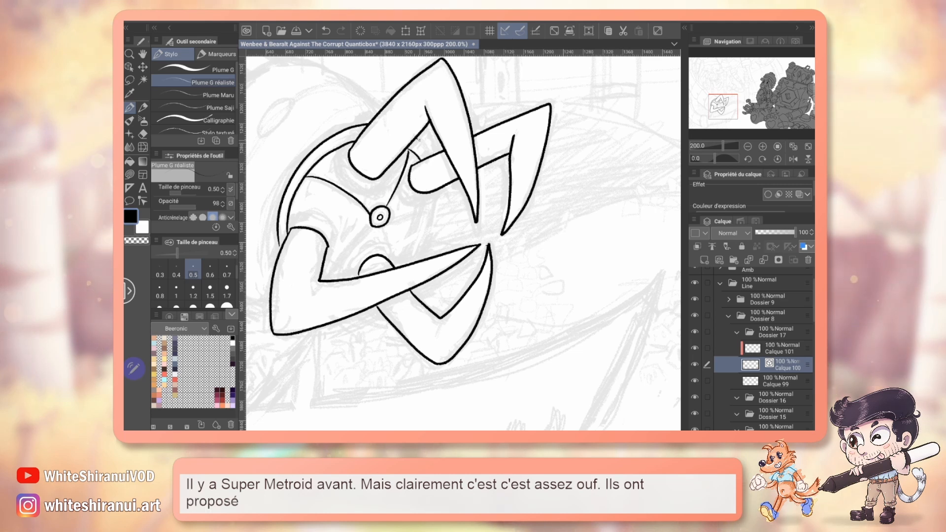
{"action": "mouse_move", "coordinate": [425, 196]}
{"action": "left_mouse_down"}
{"action": "mouse_move", "coordinate": [413, 242]}
{"action": "mouse_move", "coordinate": [394, 263]}
{"action": "left_mouse_up"}
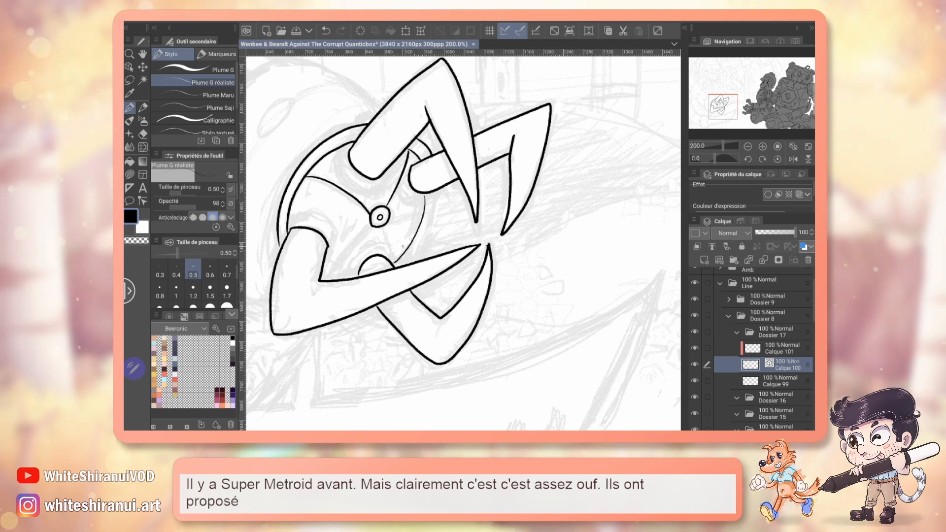
{"action": "left_click_drag", "start_coordinate": [429, 189], "coordinate": [402, 261]}
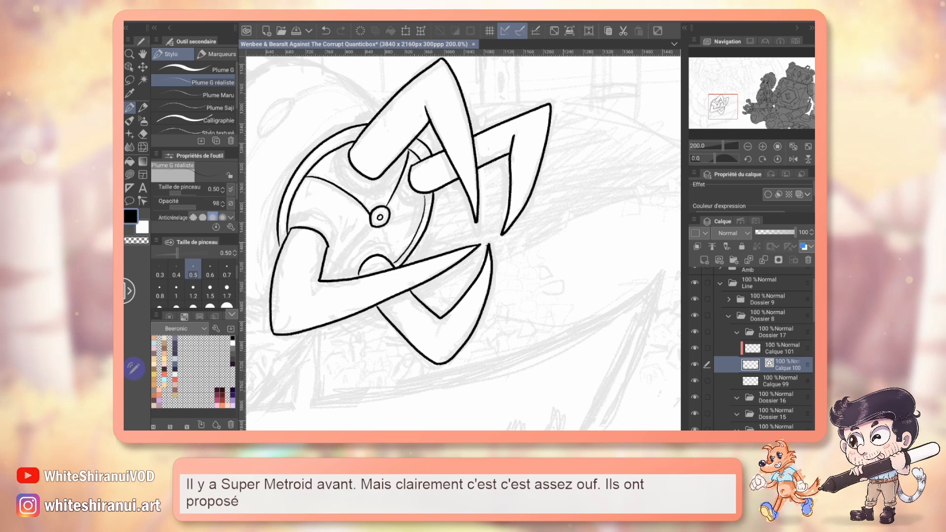
{"action": "key", "text": "ctrl+z"}
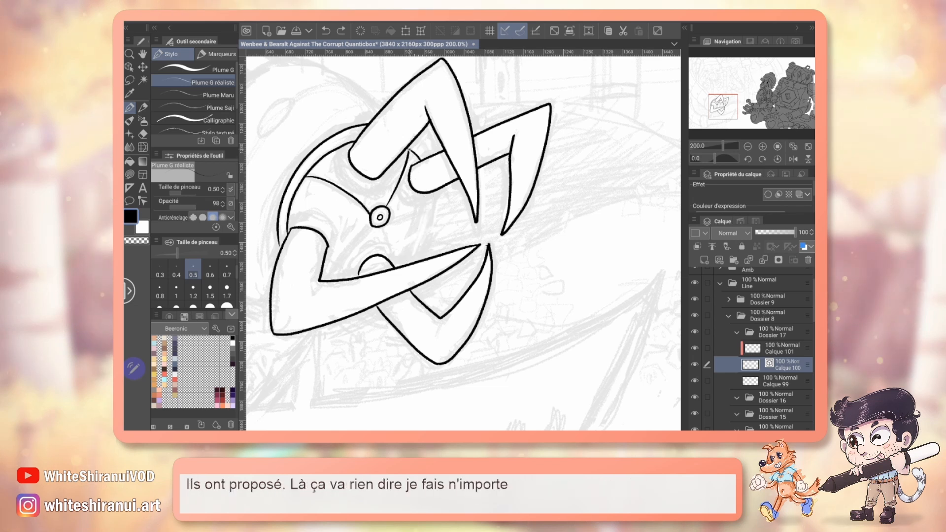
Ink the far side of the base's double rim as two continuous curves, and erase where they cross the fourth claw
{"action": "left_click_drag", "start_coordinate": [413, 157], "coordinate": [405, 251]}
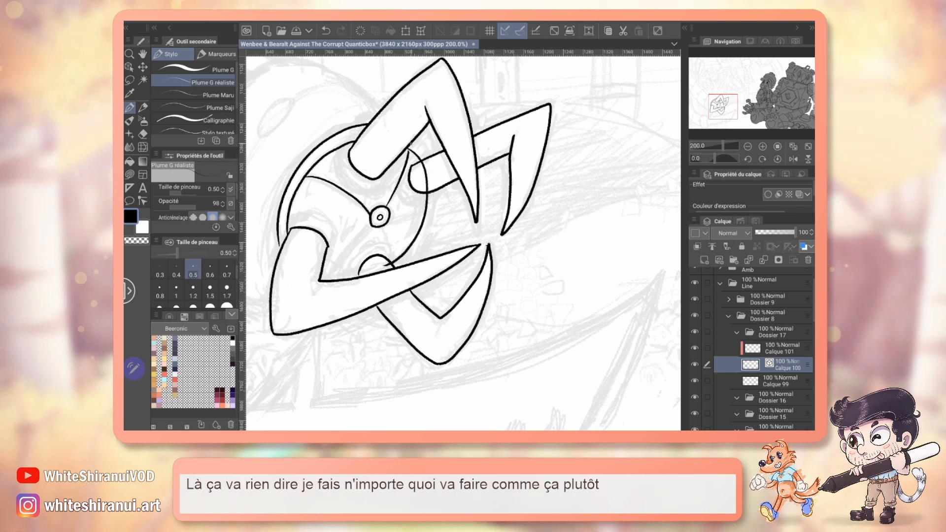
{"action": "mouse_move", "coordinate": [416, 147]}
{"action": "left_mouse_down"}
{"action": "mouse_move", "coordinate": [434, 178]}
{"action": "mouse_move", "coordinate": [432, 213]}
{"action": "mouse_move", "coordinate": [396, 269]}
{"action": "left_mouse_up"}
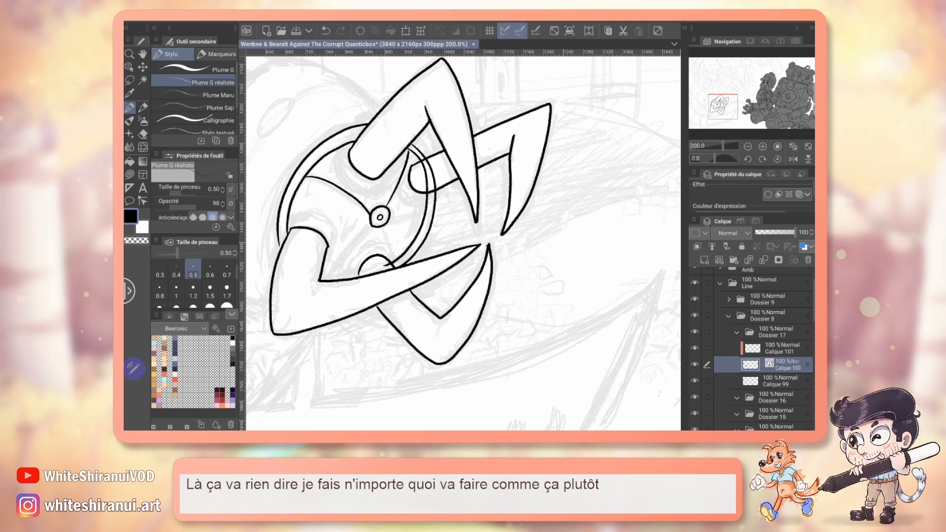
{"action": "key", "text": "e"}
{"action": "left_click_drag", "start_coordinate": [430, 162], "coordinate": [426, 190]}
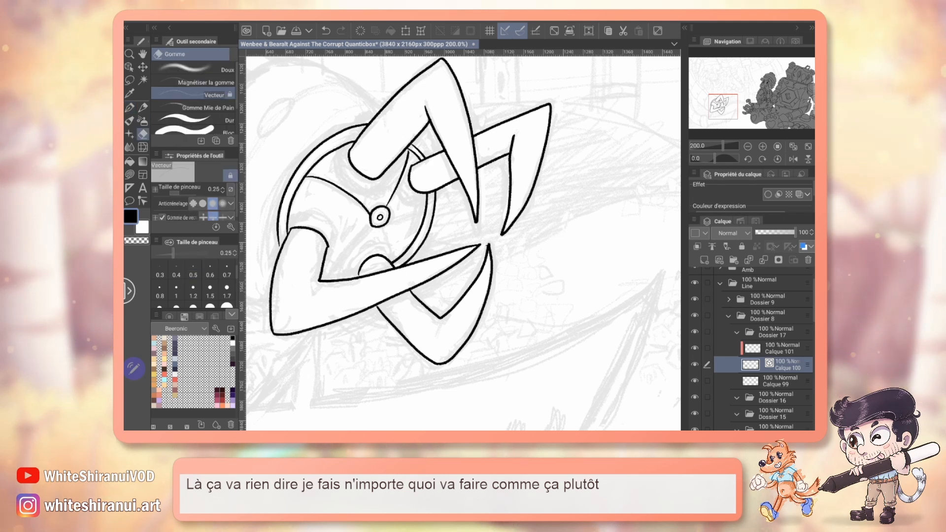
Ink the remaining divider lines on the round base and collars around the upper, lower and third claws' bases, redoing misplaced strokes
{"action": "key", "text": "p"}
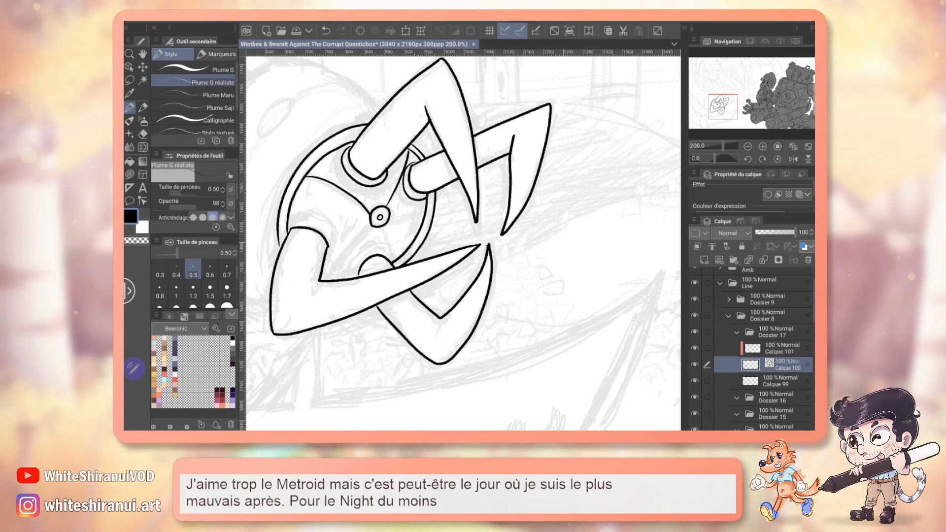
{"action": "key", "text": "ctrl+z"}
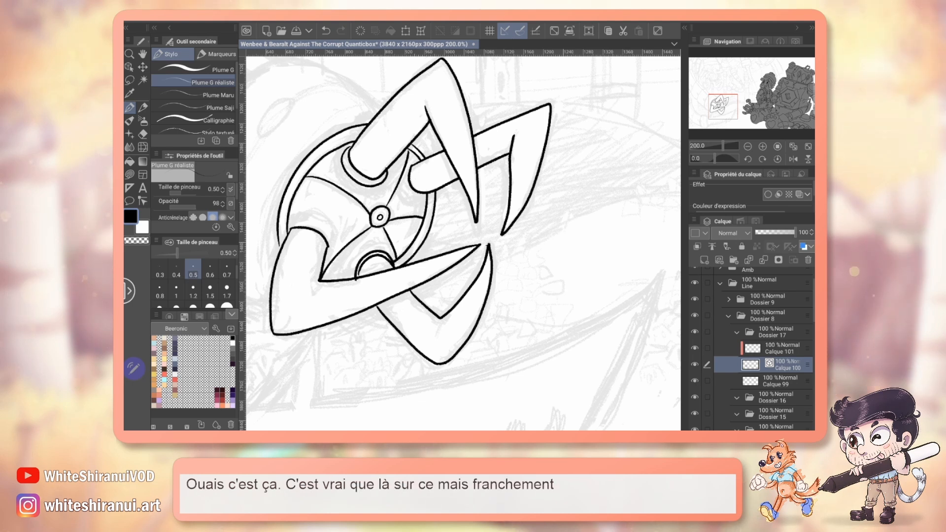
{"action": "key", "text": "ctrl+z"}
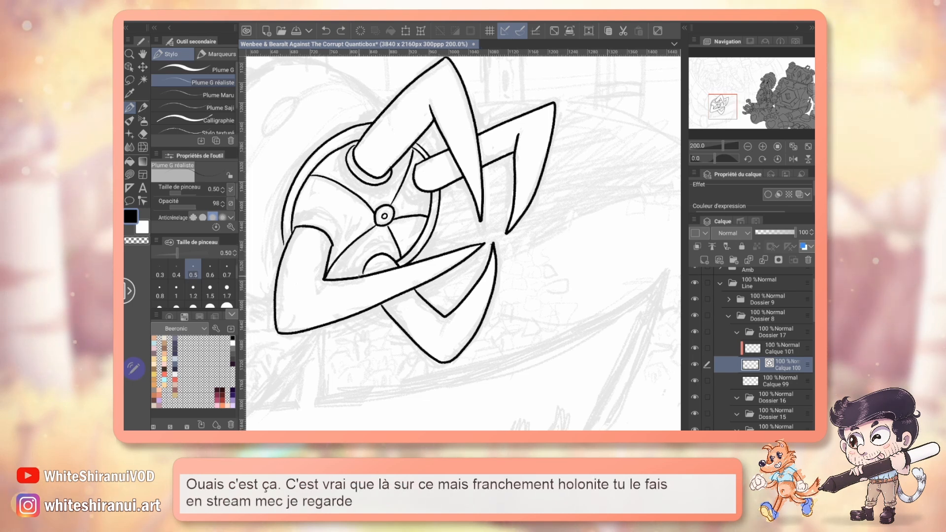
{"action": "left_click_drag", "start_coordinate": [362, 274], "coordinate": [375, 255]}
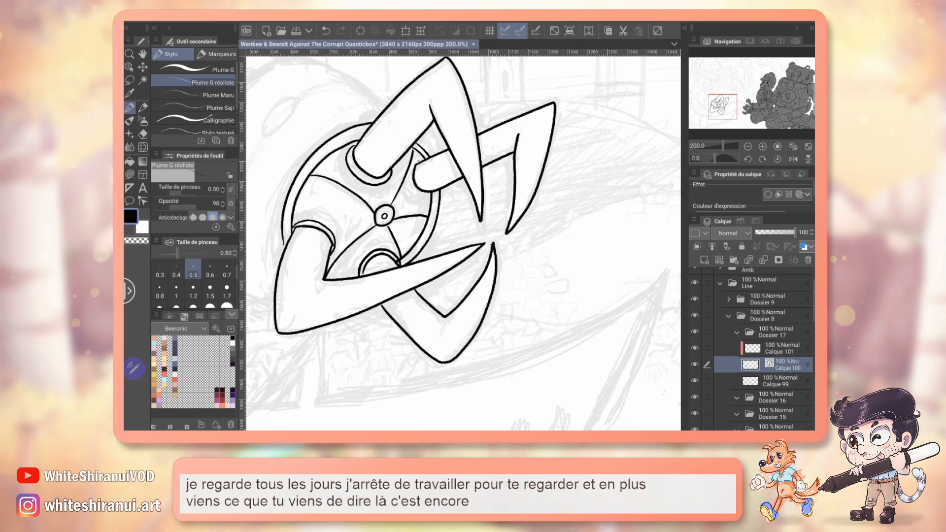
{"action": "key", "text": "ctrl+z"}
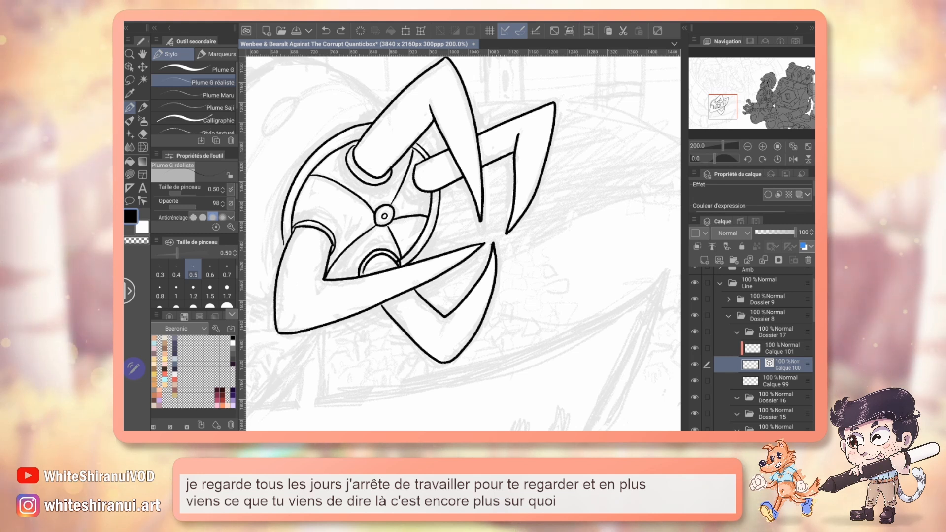
Ink a curved collar around the fourth claw's rounded base and clean up the linework with the vector eraser
{"action": "key", "text": "e"}
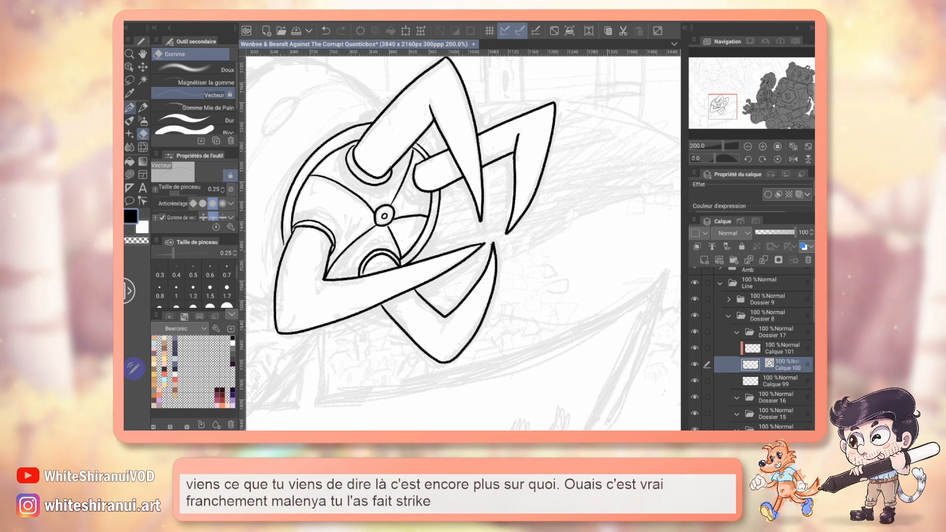
{"action": "key", "text": "p"}
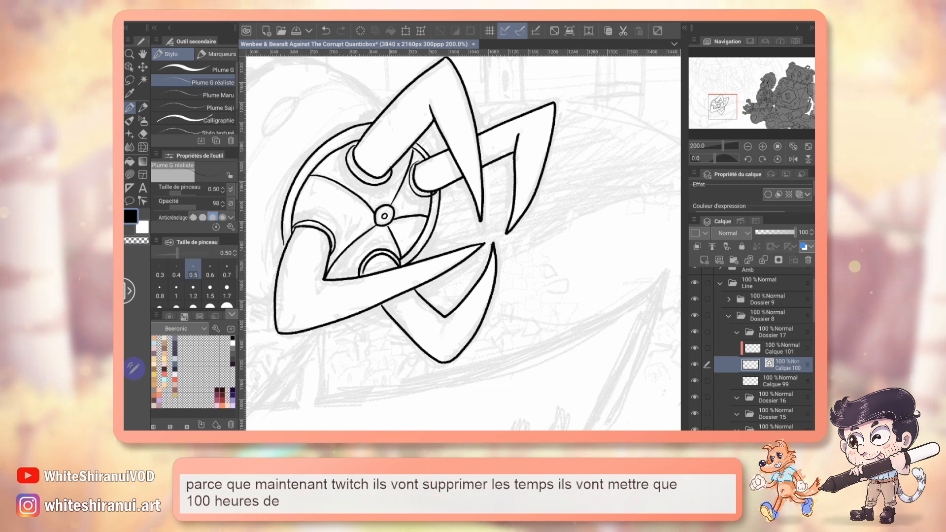
{"action": "key", "text": "e"}
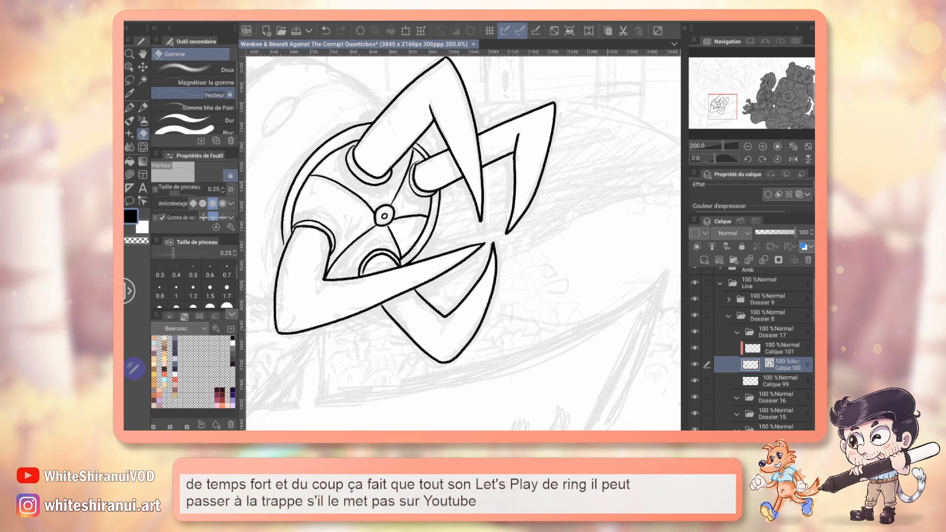
{"action": "key", "text": "p"}
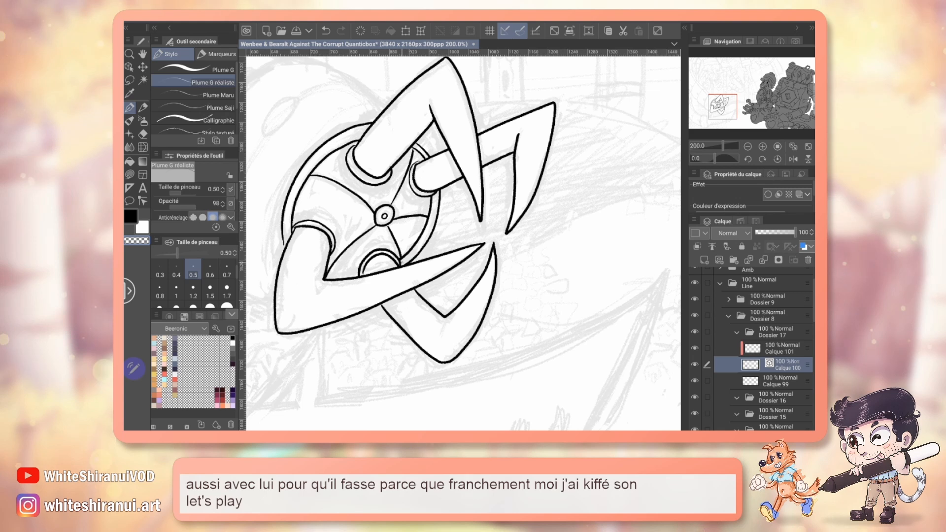
Erase the near side of the round base's outer rim, re-ink it closer to the inner rim, and touch up the divider beside the lower claw
{"action": "mouse_move", "coordinate": [384, 216]}
{"action": "left_mouse_down"}
{"action": "mouse_move", "coordinate": [379, 251]}
{"action": "mouse_move", "coordinate": [407, 277]}
{"action": "mouse_move", "coordinate": [425, 265]}
{"action": "left_mouse_up"}
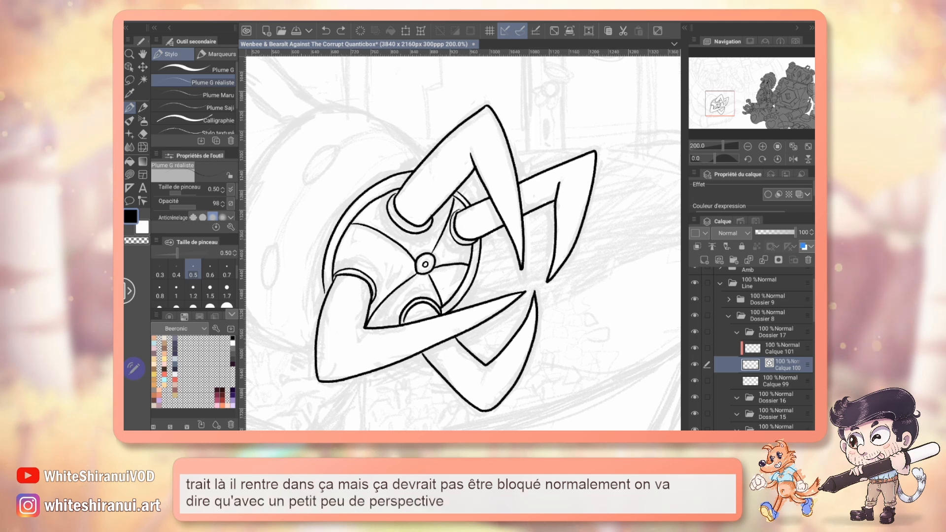
{"action": "key", "text": "e"}
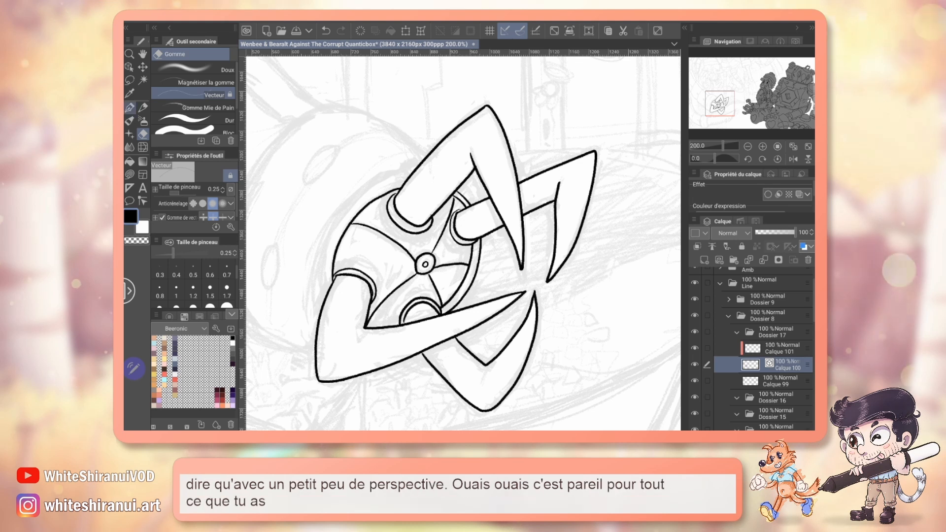
{"action": "key", "text": "p"}
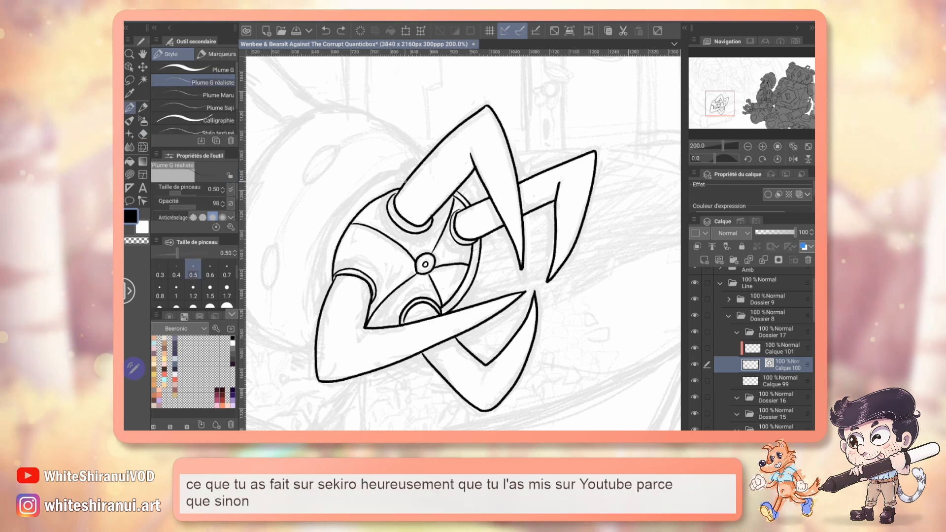
{"action": "key", "text": "ctrl+z"}
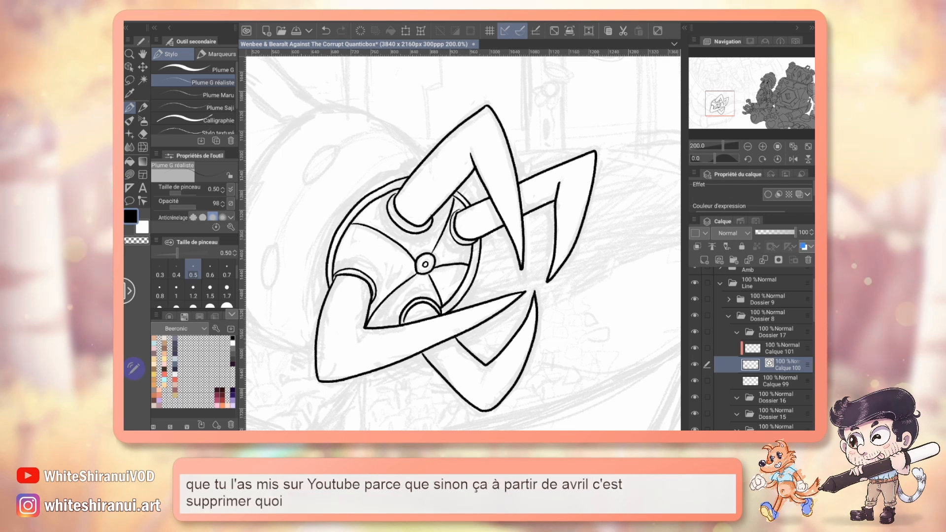
{"action": "left_click_drag", "start_coordinate": [367, 325], "coordinate": [375, 325]}
{"action": "key", "text": "ctrl+z"}
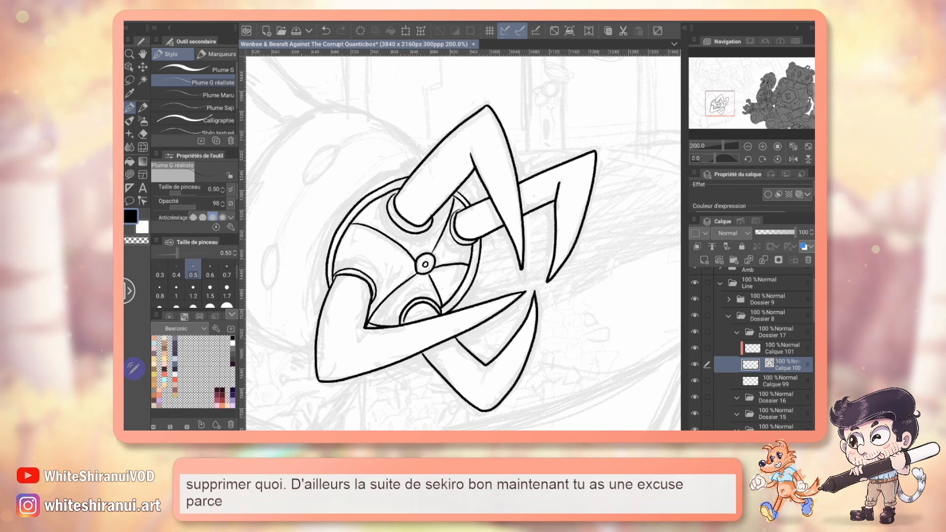
Ink the outline of the rounded housing behind the clawed base, curving both sides in to meet the claws
{"action": "mouse_move", "coordinate": [463, 241]}
{"action": "left_mouse_down"}
{"action": "mouse_move", "coordinate": [535, 325]}
{"action": "mouse_move", "coordinate": [566, 346]}
{"action": "mouse_move", "coordinate": [616, 293]}
{"action": "left_mouse_up"}
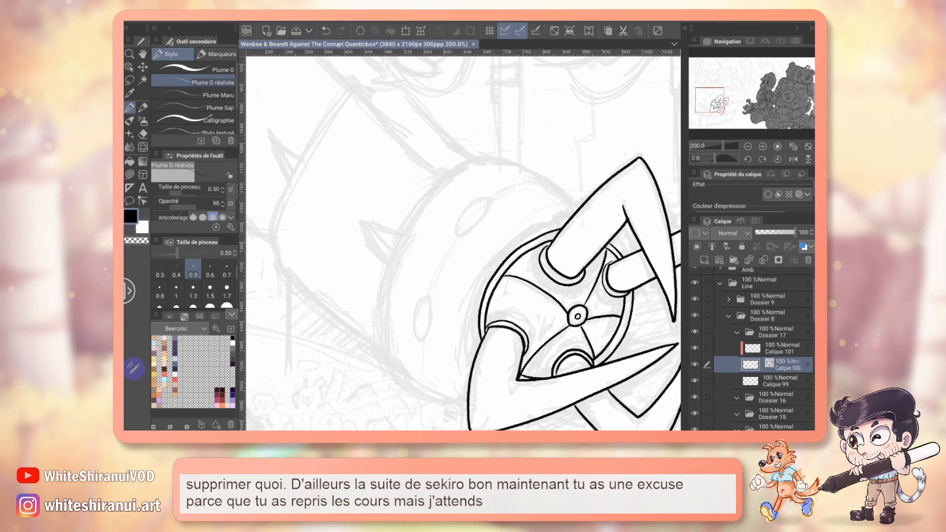
{"action": "left_click_drag", "start_coordinate": [382, 338], "coordinate": [388, 285]}
{"action": "left_click_drag", "start_coordinate": [493, 163], "coordinate": [513, 161]}
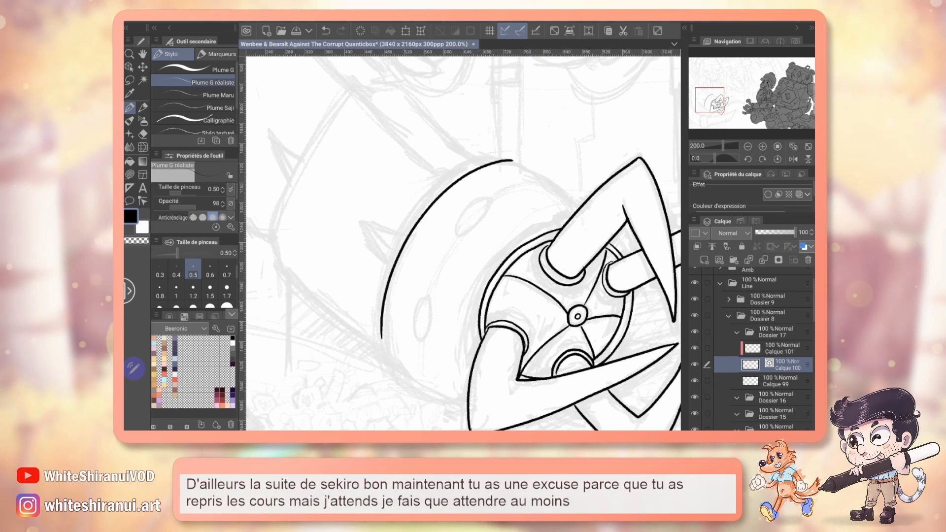
{"action": "mouse_move", "coordinate": [463, 242]}
{"action": "left_mouse_down"}
{"action": "mouse_move", "coordinate": [382, 244]}
{"action": "mouse_move", "coordinate": [443, 189]}
{"action": "mouse_move", "coordinate": [463, 186]}
{"action": "left_mouse_up"}
{"action": "left_click_drag", "start_coordinate": [283, 165], "coordinate": [262, 192]}
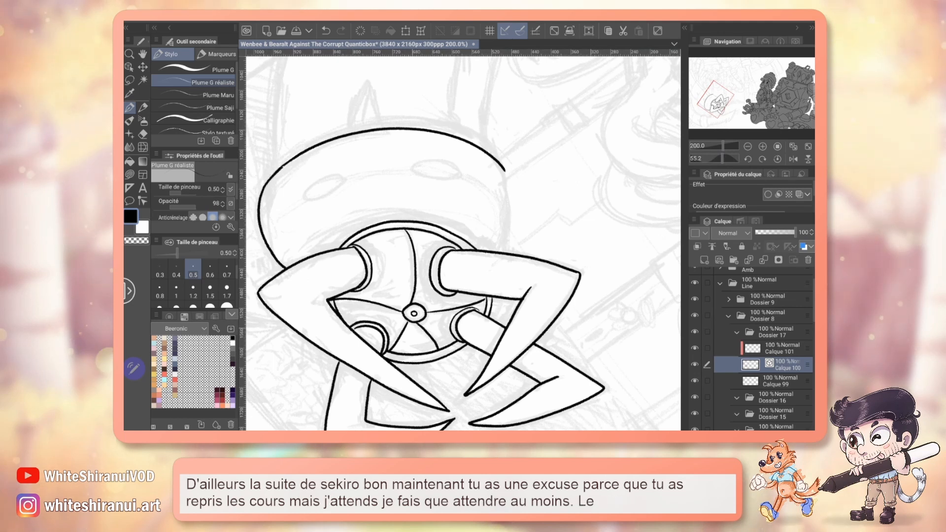
{"action": "left_click_drag", "start_coordinate": [504, 170], "coordinate": [508, 242]}
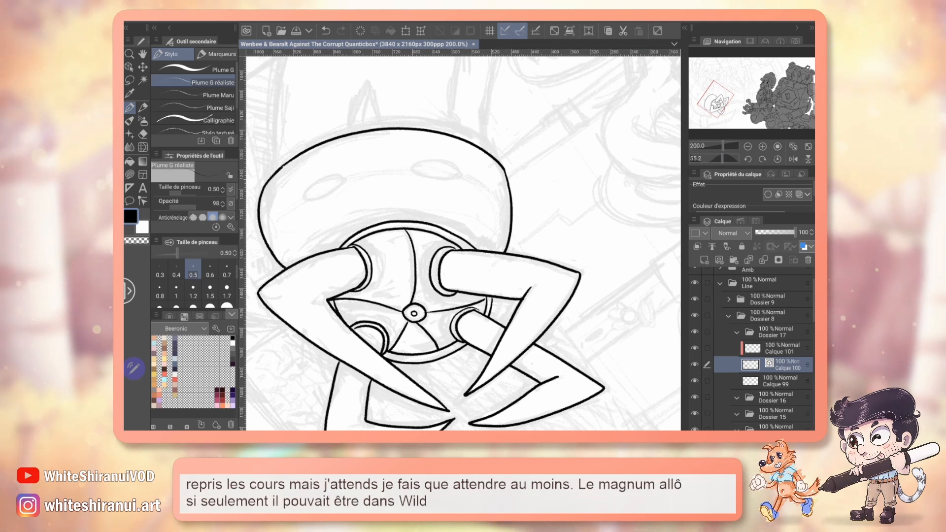
Erase the housing outline's lower side and re-ink it as a tighter curve meeting the lower claw, redoing misplaced strokes
{"action": "key", "text": "e"}
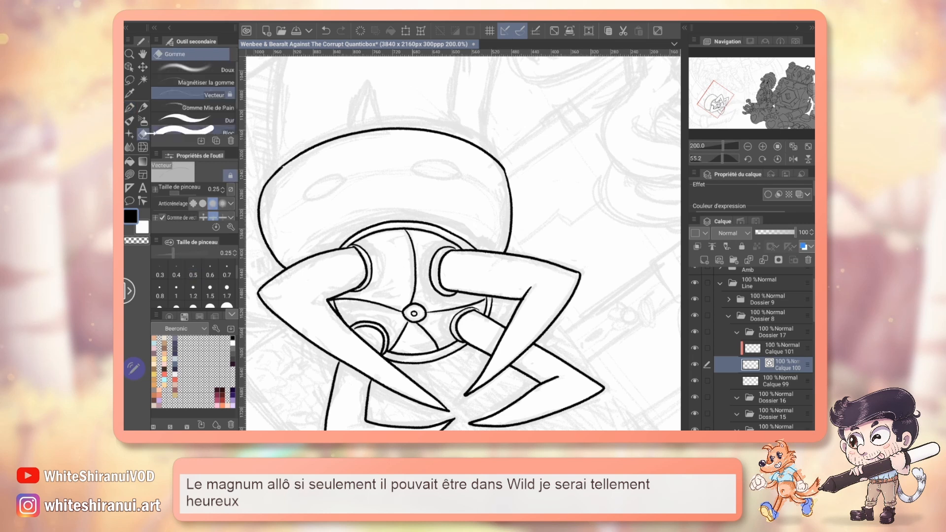
{"action": "key", "text": "p"}
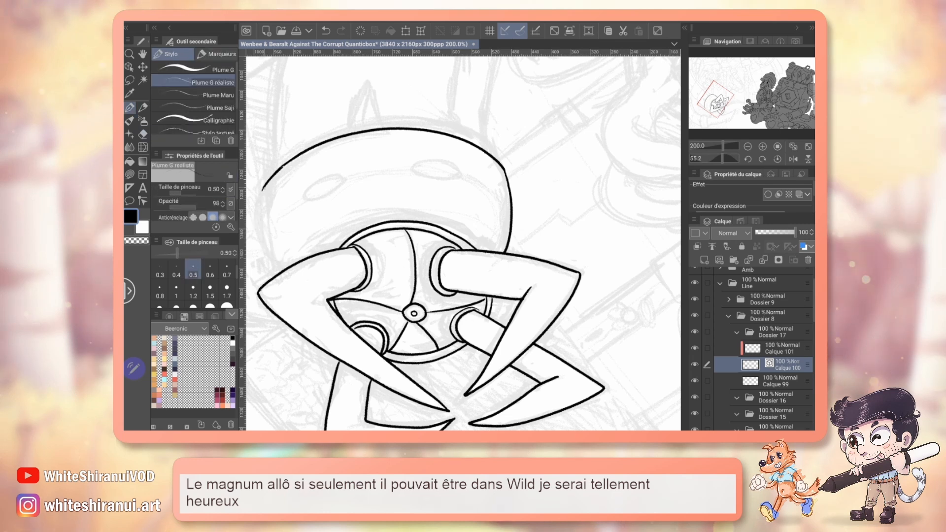
{"action": "left_click_drag", "start_coordinate": [261, 193], "coordinate": [284, 252]}
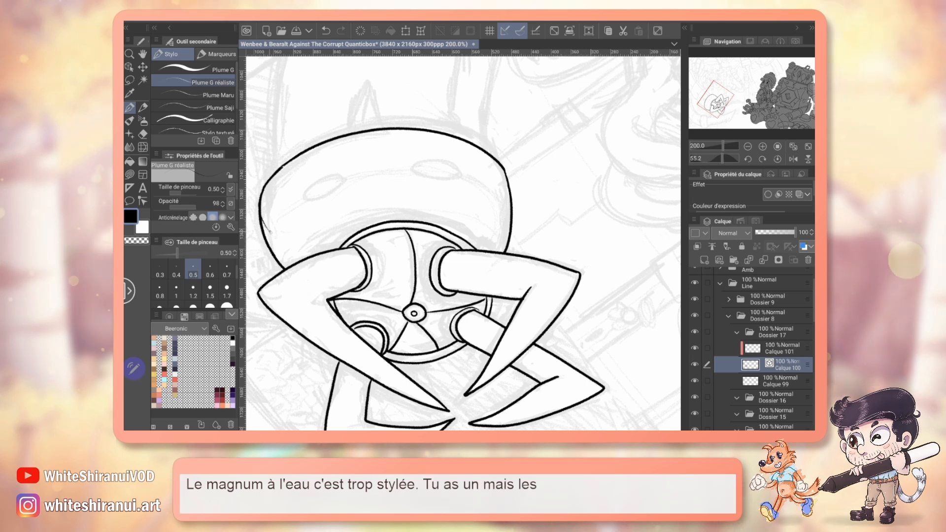
{"action": "key", "text": "e"}
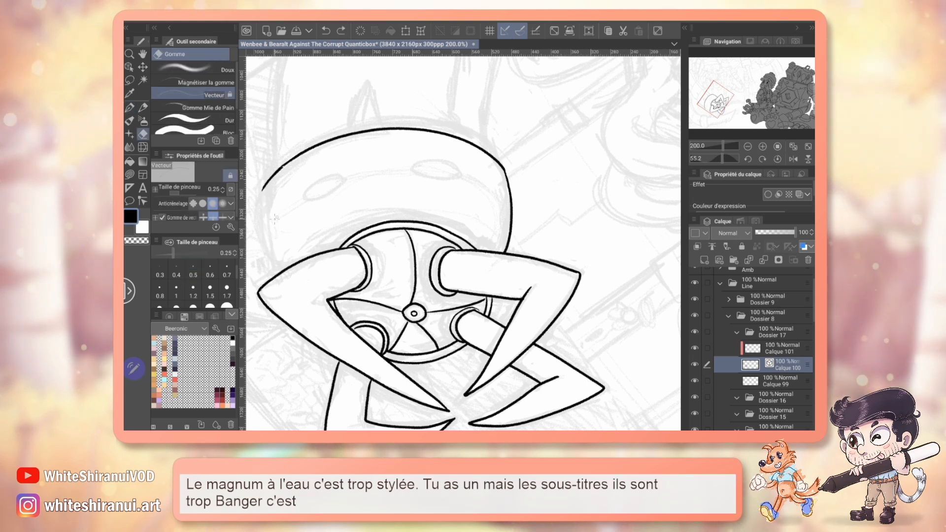
{"action": "left_click", "coordinate": [265, 186]}
{"action": "left_click_drag", "start_coordinate": [272, 177], "coordinate": [279, 174]}
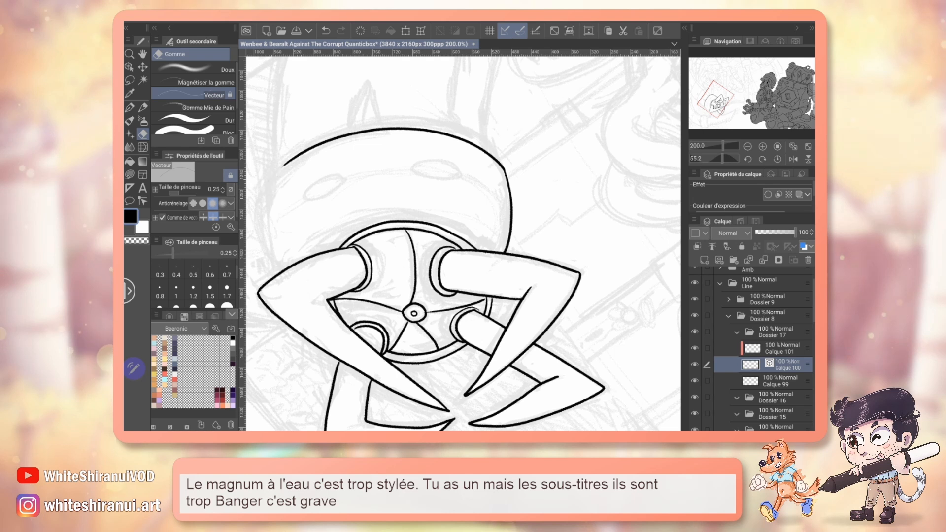
{"action": "key", "text": "p"}
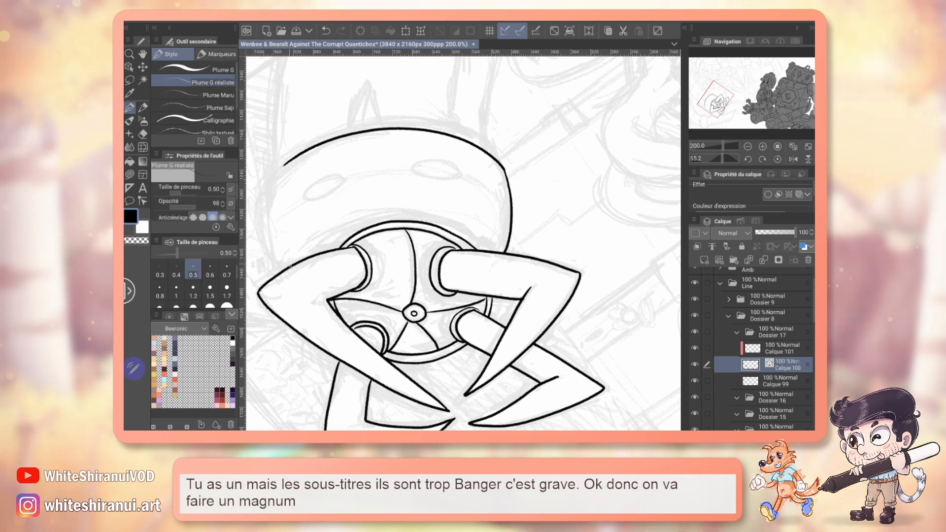
{"action": "left_click_drag", "start_coordinate": [284, 164], "coordinate": [282, 253]}
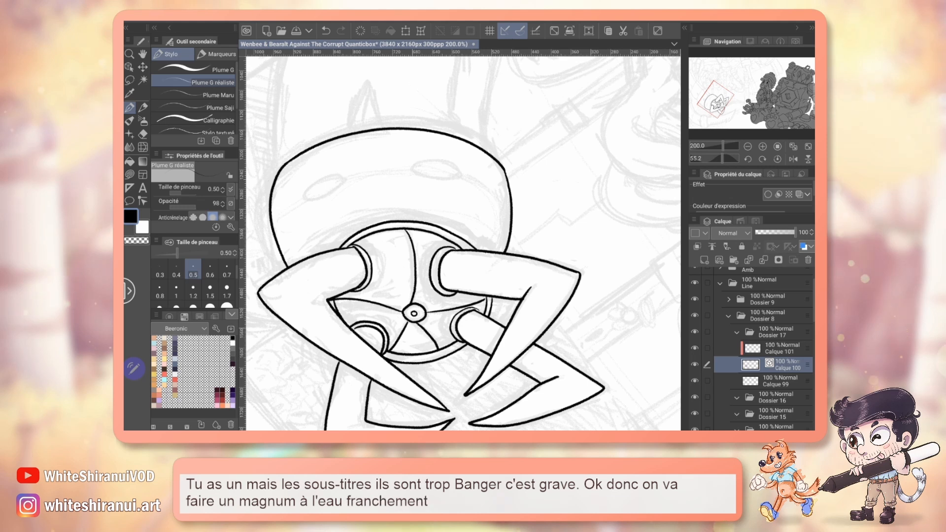
{"action": "key", "text": "ctrl+z"}
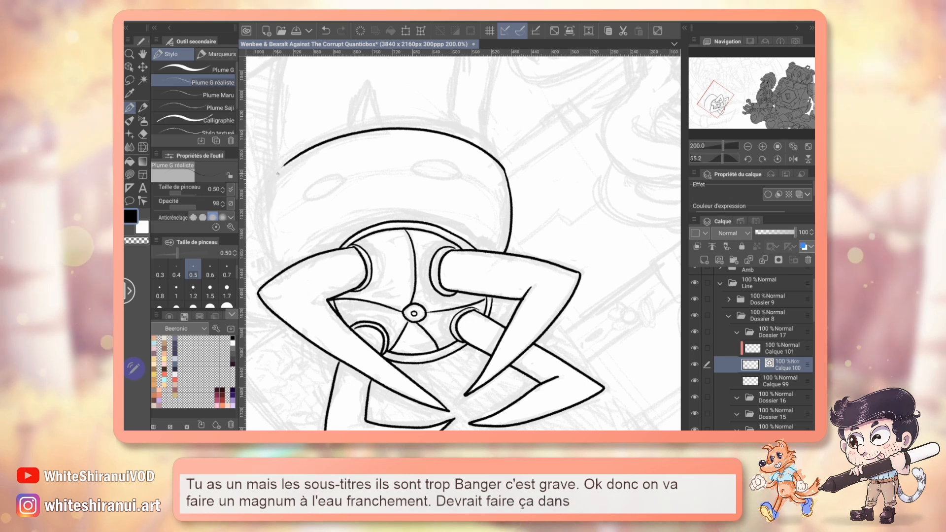
{"action": "left_click_drag", "start_coordinate": [279, 170], "coordinate": [274, 192]}
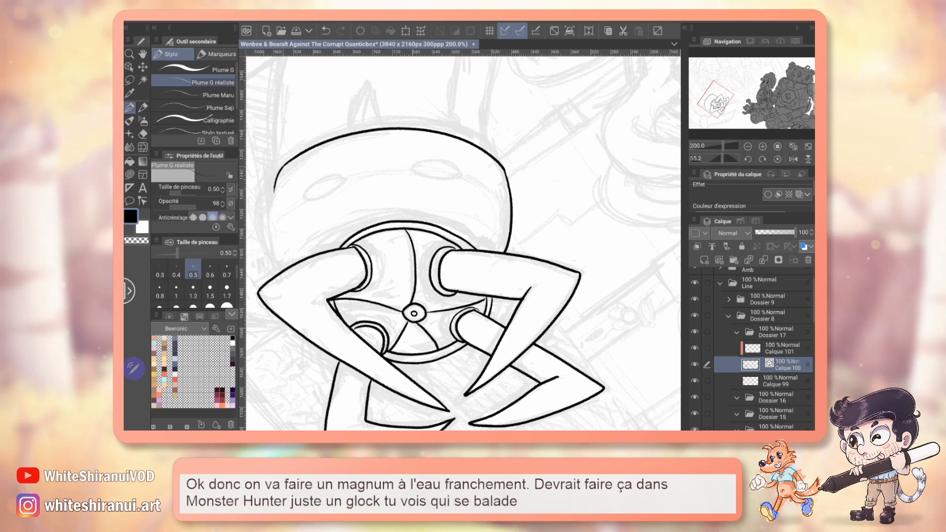
{"action": "key", "text": "ctrl+z"}
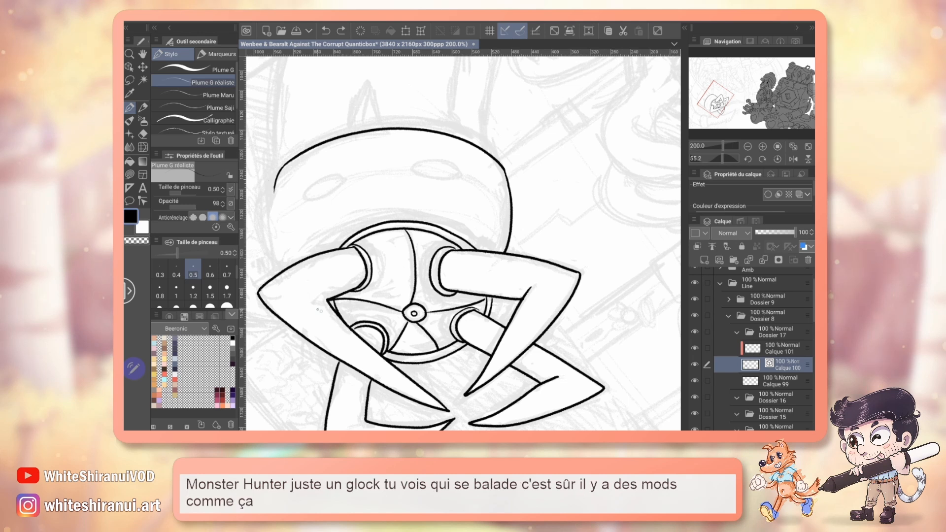
{"action": "left_click_drag", "start_coordinate": [287, 266], "coordinate": [280, 250]}
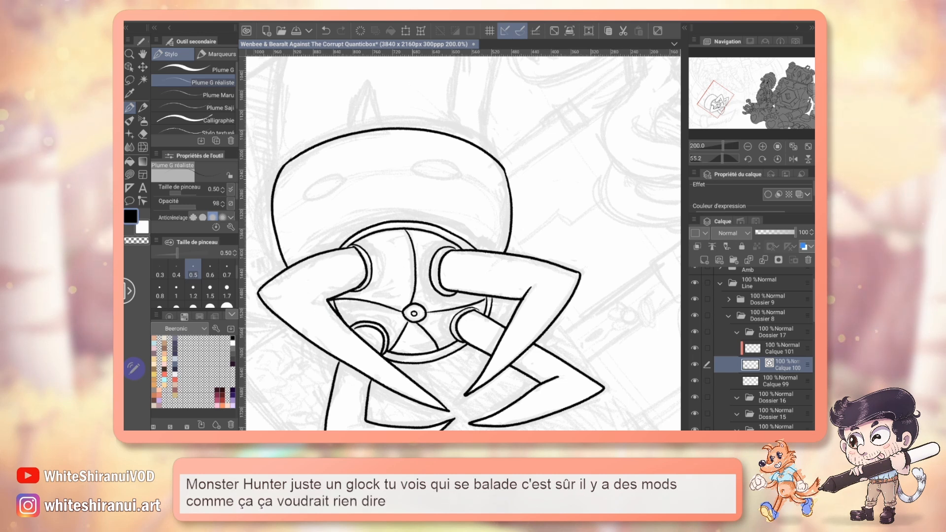
Ink two elongated oval slots on the housing's side over the sketch, redoing the first stroke
{"action": "left_click_drag", "start_coordinate": [414, 313], "coordinate": [589, 287]}
{"action": "left_click_drag", "start_coordinate": [503, 167], "coordinate": [477, 184]}
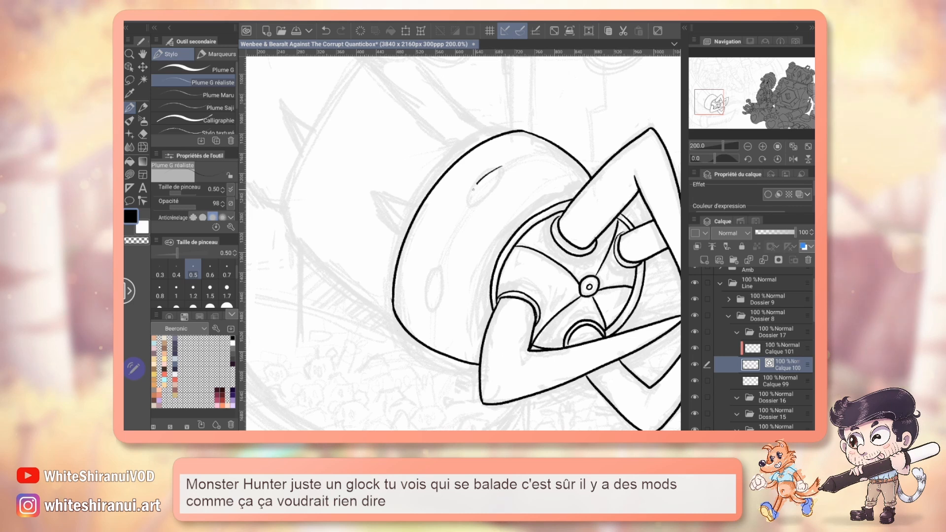
{"action": "key", "text": "ctrl+z"}
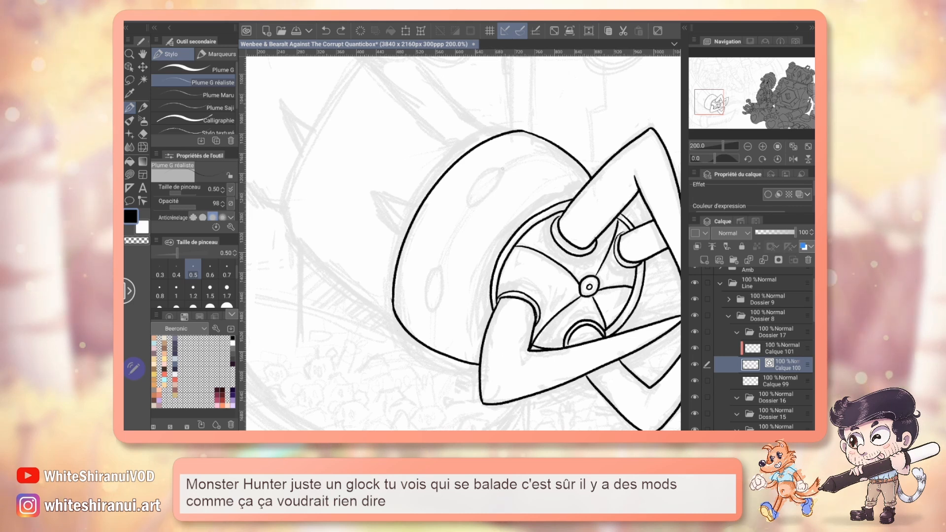
{"action": "left_click_drag", "start_coordinate": [503, 164], "coordinate": [483, 192]}
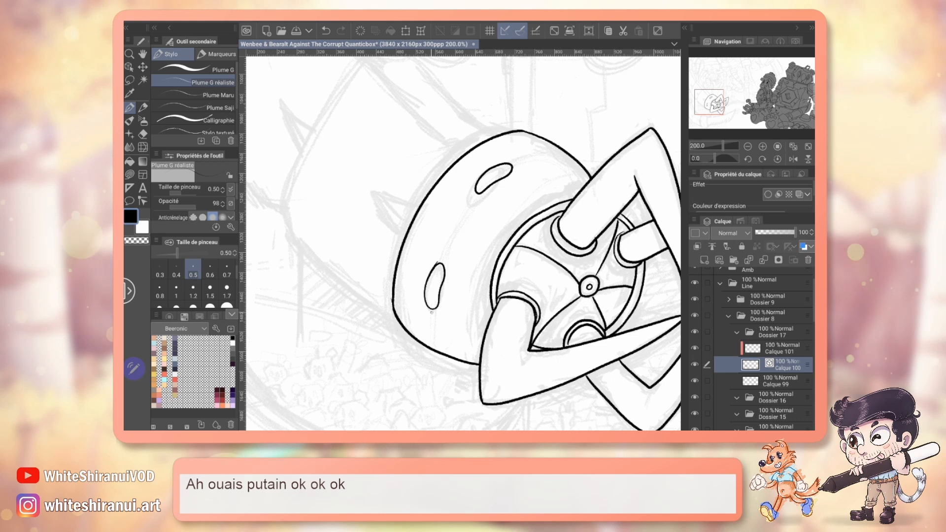
Try inking the housing's seam line upward from its lower edge through the lower slot, and undo it
{"action": "mouse_move", "coordinate": [432, 311]}
{"action": "left_mouse_down"}
{"action": "mouse_move", "coordinate": [436, 354]}
{"action": "mouse_move", "coordinate": [448, 366]}
{"action": "left_mouse_up"}
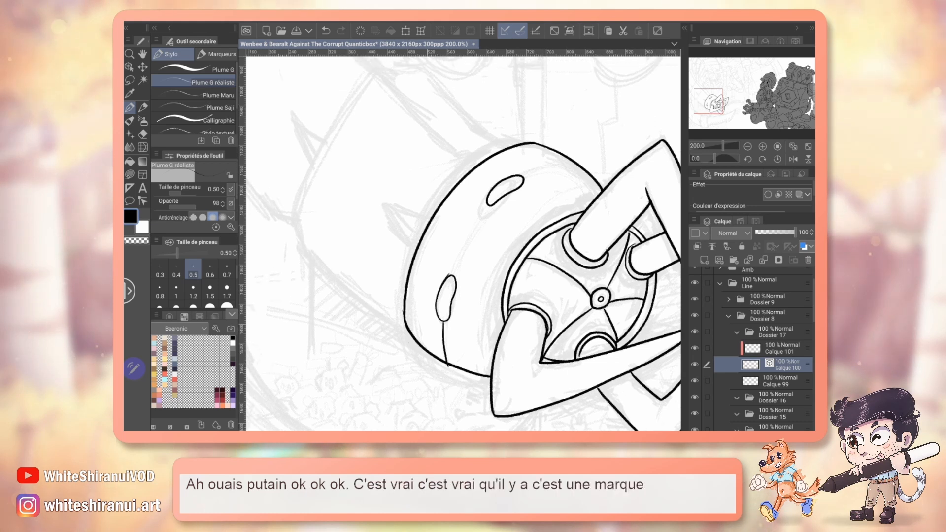
{"action": "left_click_drag", "start_coordinate": [463, 212], "coordinate": [439, 211]}
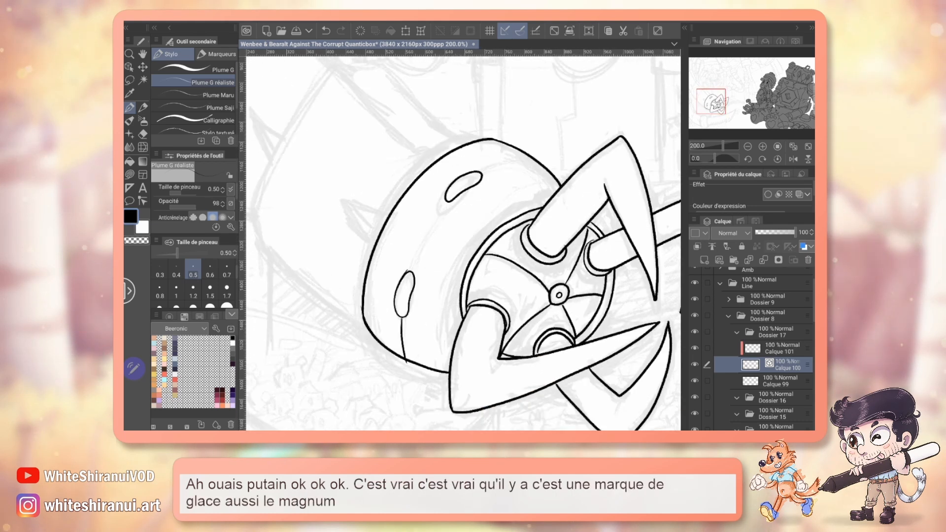
{"action": "mouse_move", "coordinate": [405, 359]}
{"action": "left_mouse_down"}
{"action": "mouse_move", "coordinate": [402, 330]}
{"action": "mouse_move", "coordinate": [429, 233]}
{"action": "left_mouse_up"}
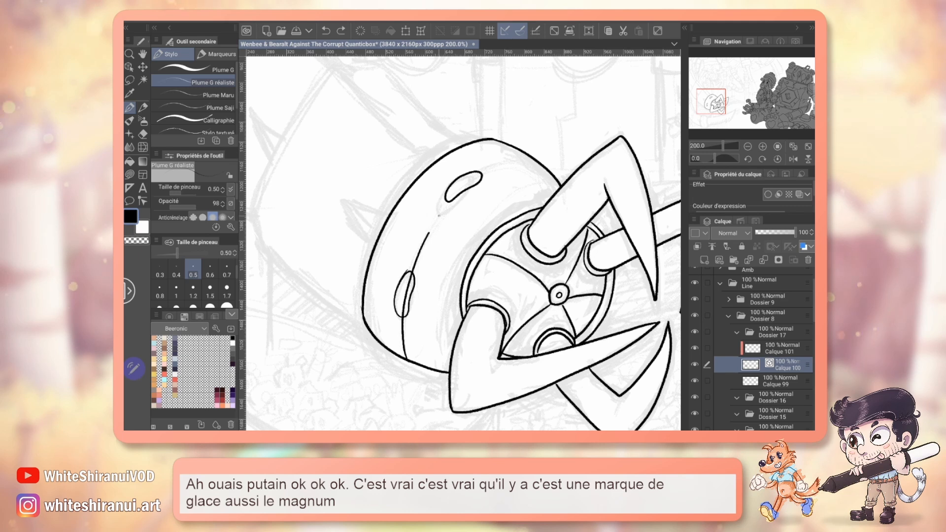
{"action": "key", "text": "ctrl+z"}
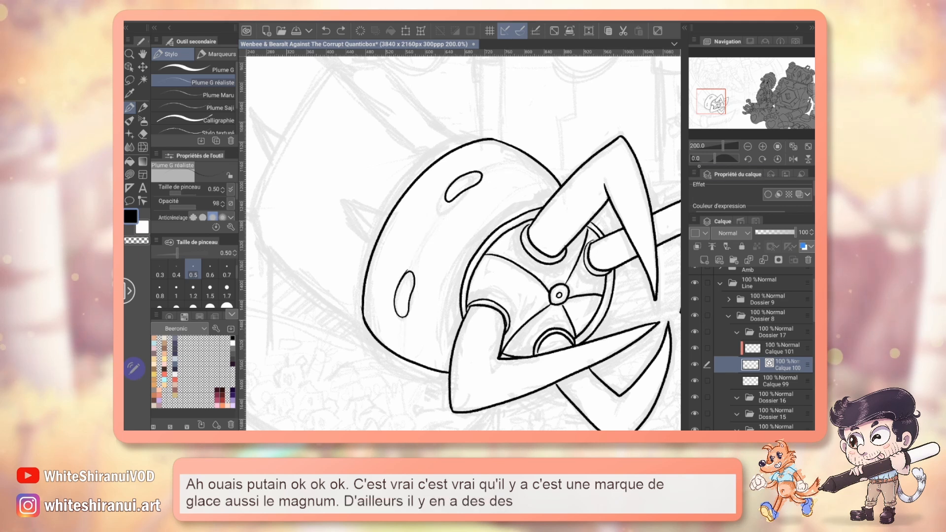
Ink a curved seam line from the housing's upper edge through both oval slots, and erase the parts inside the slots
{"action": "left_click_drag", "start_coordinate": [548, 311], "coordinate": [560, 194]}
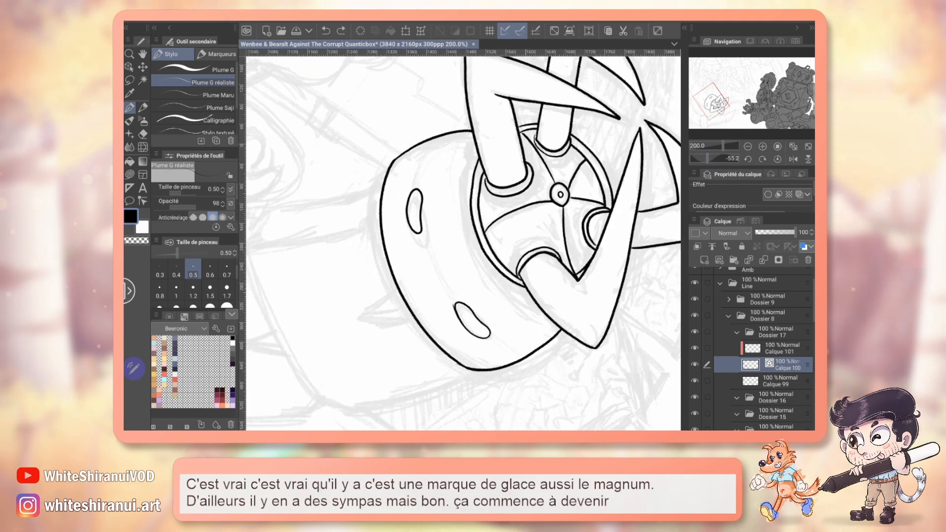
{"action": "left_click_drag", "start_coordinate": [427, 147], "coordinate": [499, 338]}
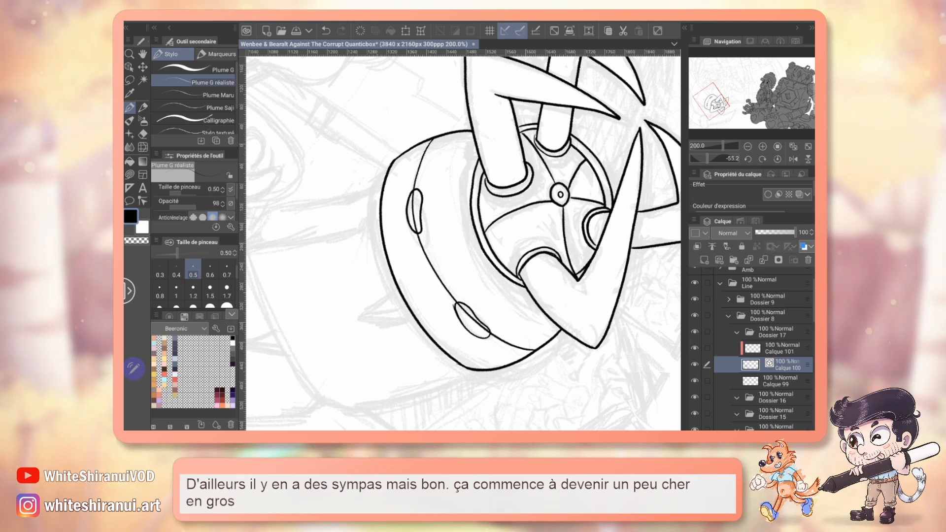
{"action": "key", "text": "e"}
{"action": "left_click_drag", "start_coordinate": [417, 201], "coordinate": [411, 209]}
{"action": "left_click_drag", "start_coordinate": [475, 316], "coordinate": [468, 323]}
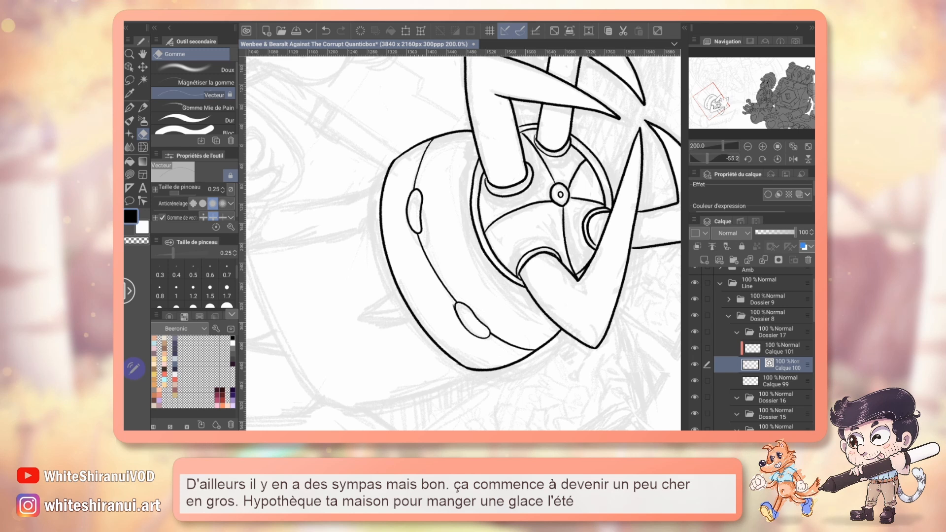
Ink the remaining seam segment from the lower slot down to the housing's lower edge
{"action": "left_click_drag", "start_coordinate": [513, 222], "coordinate": [424, 265]}
{"action": "left_click_drag", "start_coordinate": [426, 383], "coordinate": [421, 393]}
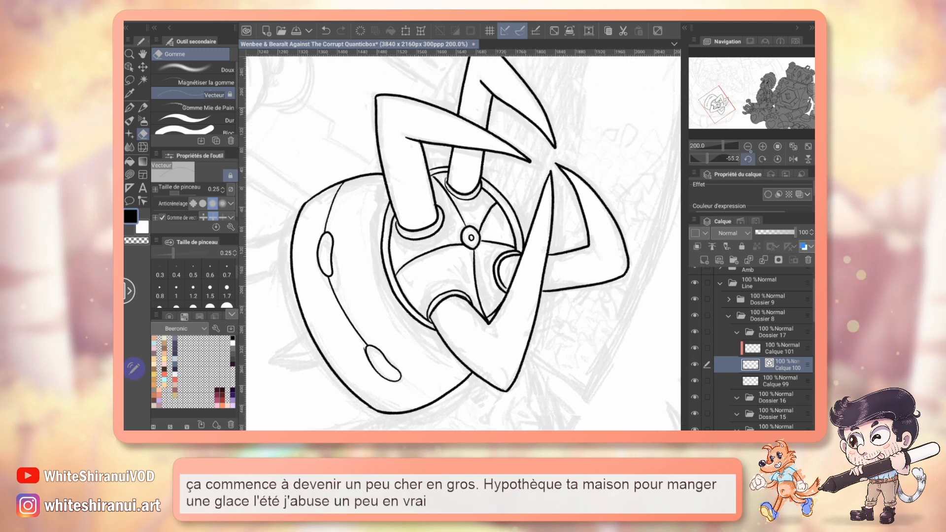
{"action": "left_click_drag", "start_coordinate": [708, 158], "coordinate": [712, 159]}
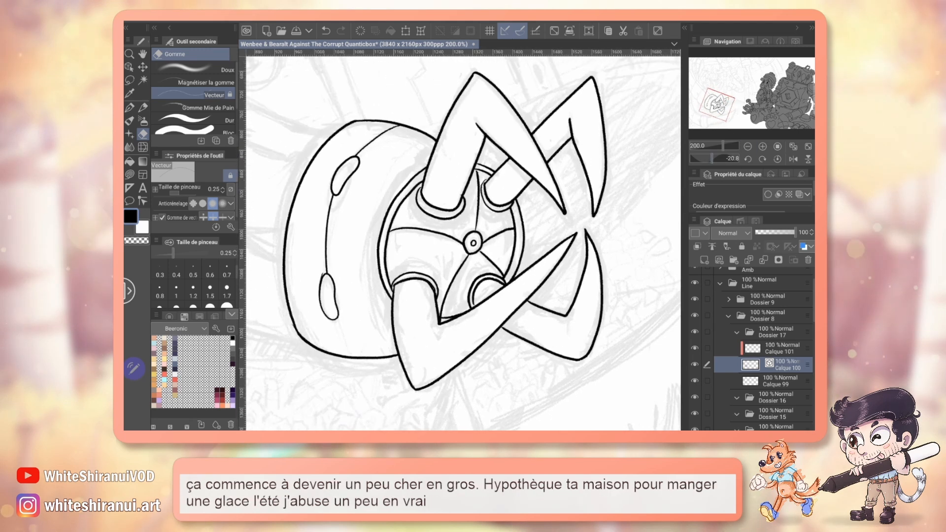
{"action": "key", "text": "p"}
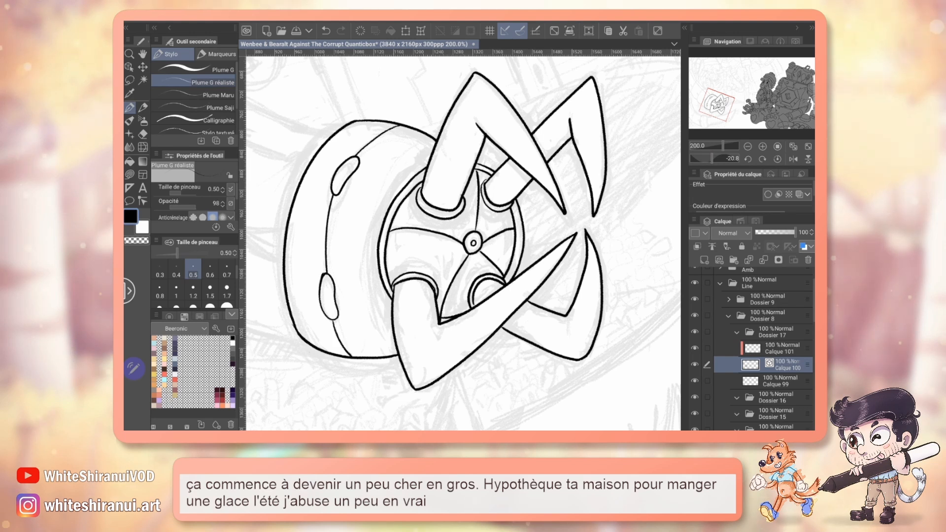
Ink the far end edge and slanted upper corner of the first arm segment behind the housing, redoing the first stroke
{"action": "mouse_move", "coordinate": [444, 246]}
{"action": "left_mouse_down"}
{"action": "mouse_move", "coordinate": [577, 274]}
{"action": "mouse_move", "coordinate": [628, 321]}
{"action": "left_mouse_up"}
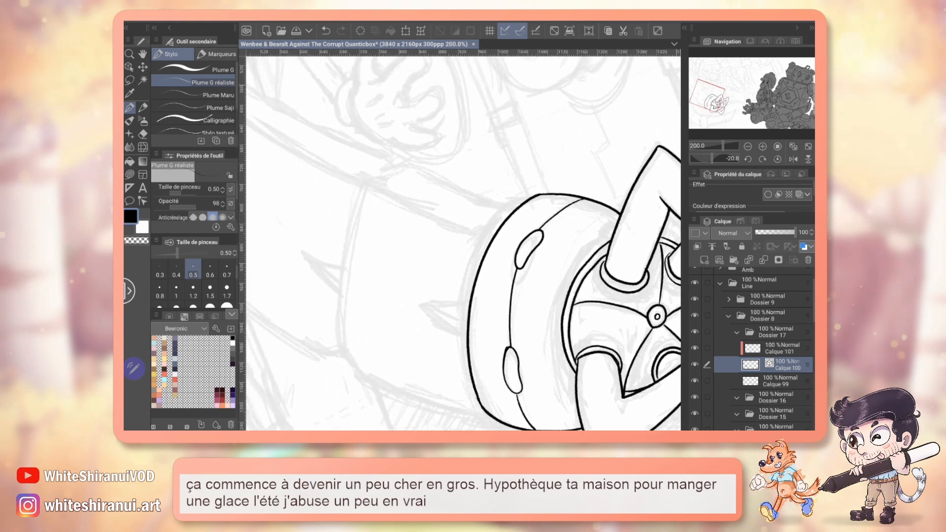
{"action": "left_click_drag", "start_coordinate": [373, 185], "coordinate": [343, 328]}
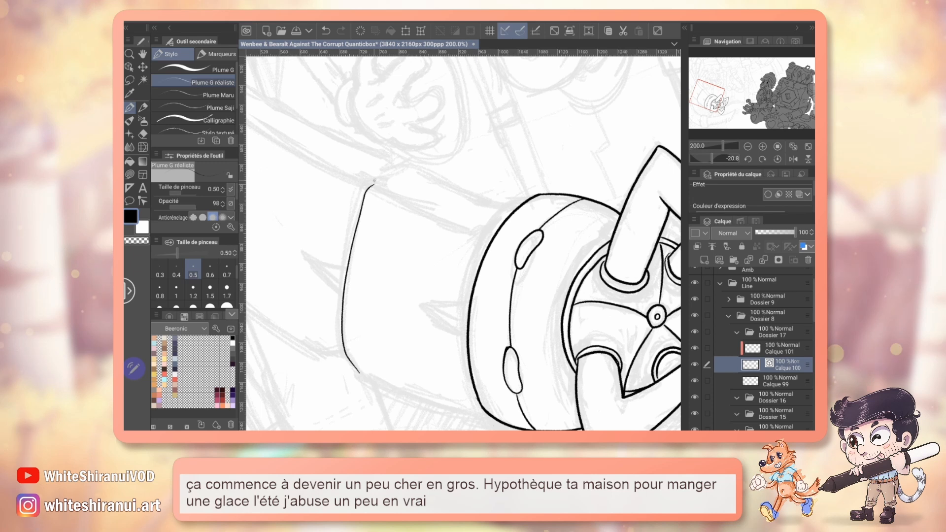
{"action": "key", "text": "ctrl+z"}
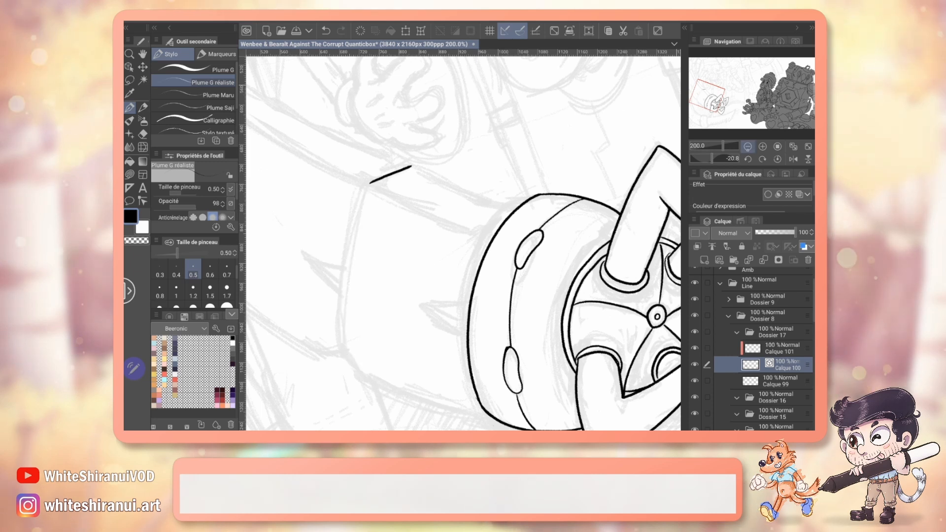
{"action": "left_click", "coordinate": [748, 147]}
{"action": "left_click_drag", "start_coordinate": [393, 198], "coordinate": [374, 305]}
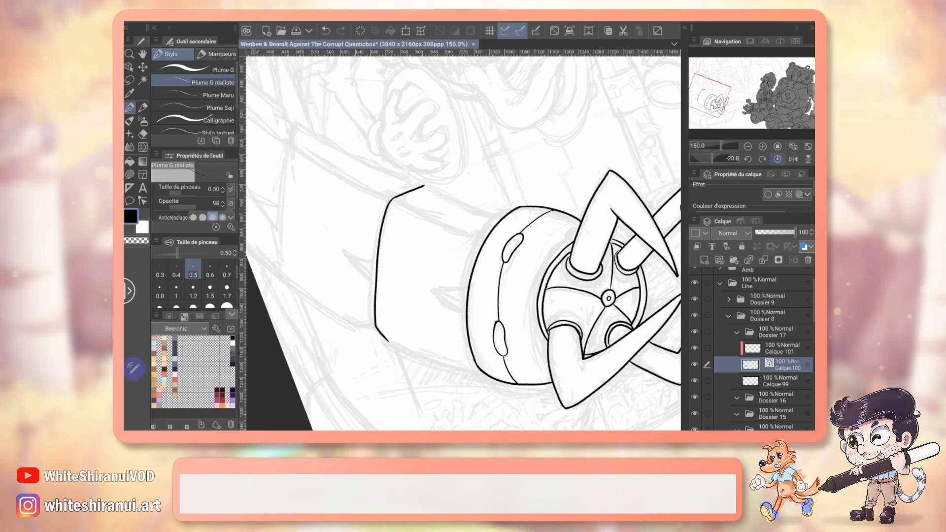
Reset the canvas rotation and ink the first arm segment's long edges and inner ridge line down to the housing
{"action": "key", "text": "ctrl+@"}
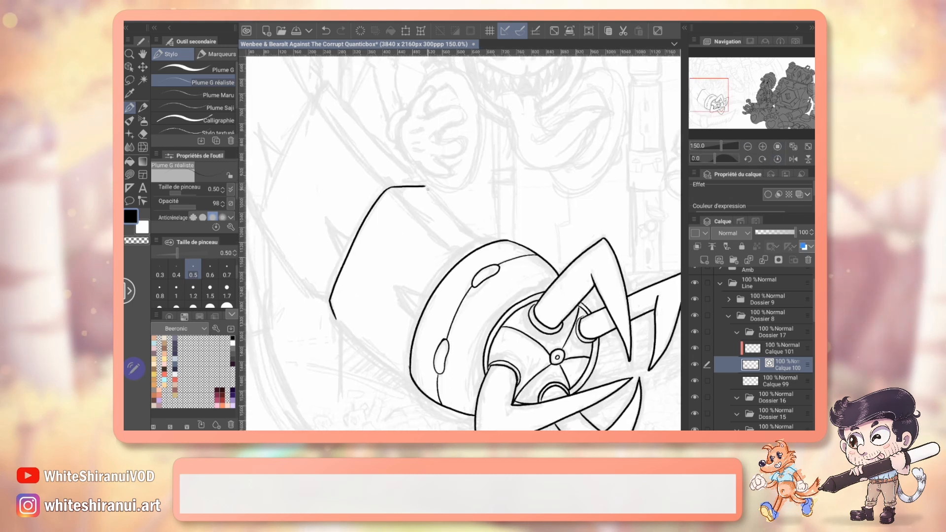
{"action": "left_click_drag", "start_coordinate": [425, 187], "coordinate": [485, 243]}
{"action": "left_click_drag", "start_coordinate": [392, 189], "coordinate": [461, 257]}
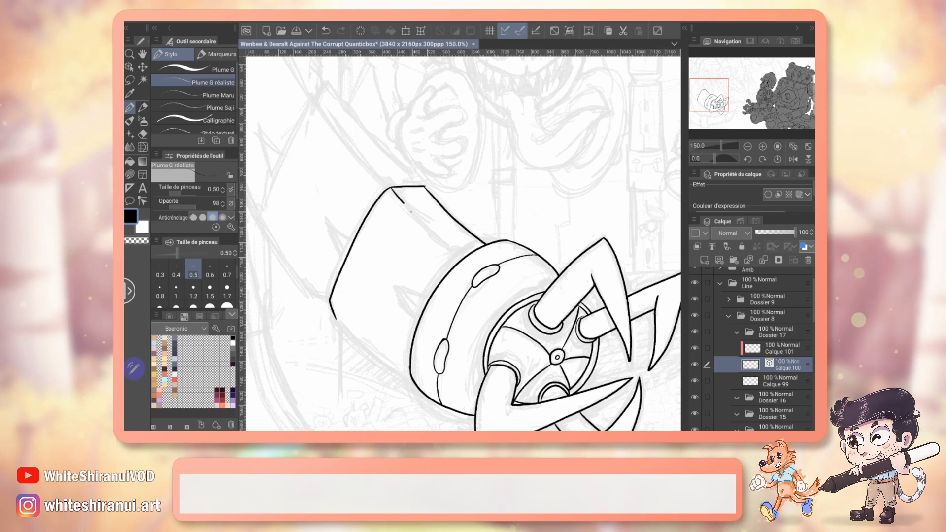
{"action": "left_click_drag", "start_coordinate": [419, 313], "coordinate": [424, 301]}
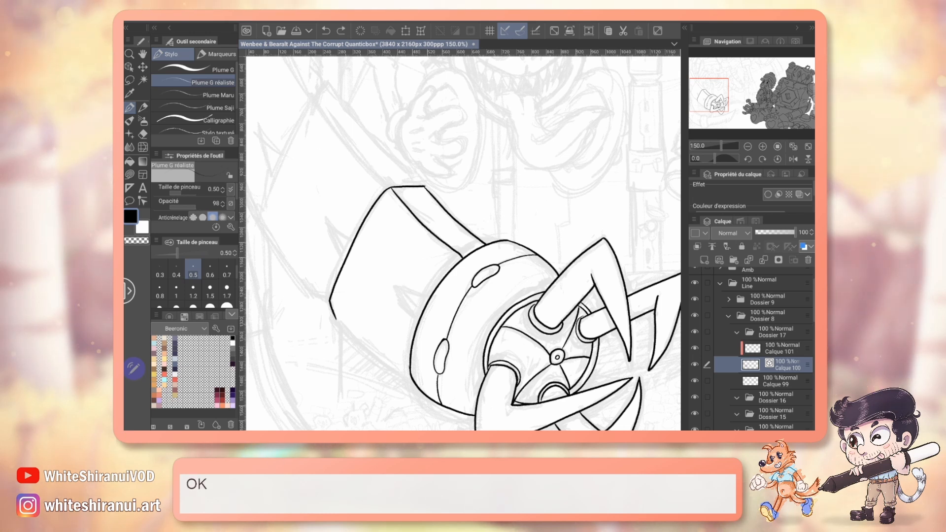
{"action": "mouse_move", "coordinate": [419, 315]}
{"action": "left_mouse_down"}
{"action": "mouse_move", "coordinate": [407, 306]}
{"action": "mouse_move", "coordinate": [548, 172]}
{"action": "mouse_move", "coordinate": [132, 332]}
{"action": "mouse_move", "coordinate": [319, 186]}
{"action": "left_mouse_up"}
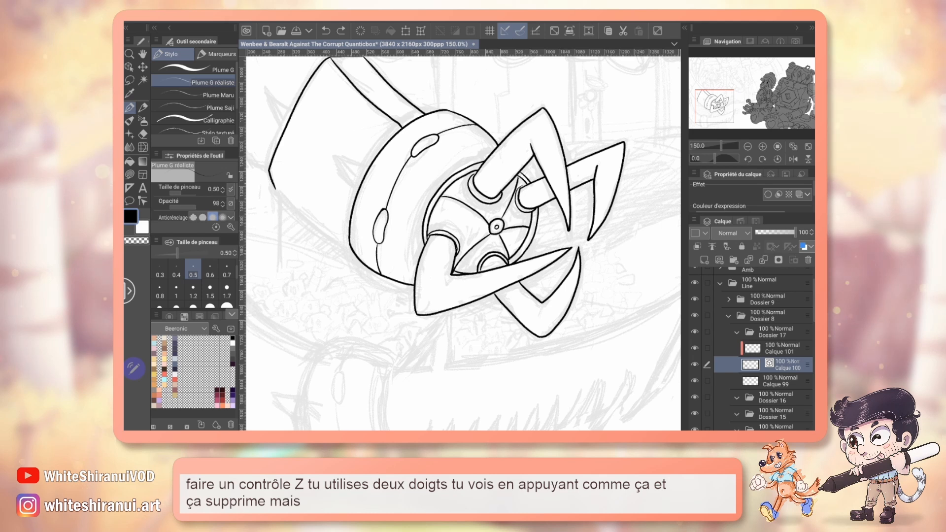
{"action": "left_click_drag", "start_coordinate": [496, 227], "coordinate": [475, 310]}
{"action": "mouse_move", "coordinate": [592, 148]}
{"action": "left_mouse_down"}
{"action": "mouse_move", "coordinate": [416, 270]}
{"action": "mouse_move", "coordinate": [266, 397]}
{"action": "left_mouse_up"}
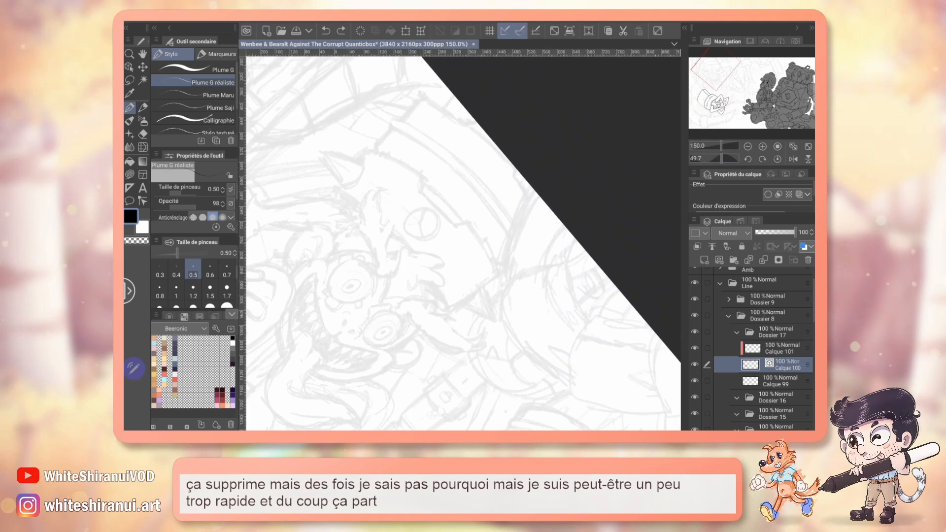
{"action": "mouse_move", "coordinate": [364, 394]}
{"action": "left_mouse_down"}
{"action": "mouse_move", "coordinate": [415, 84]}
{"action": "mouse_move", "coordinate": [664, 165]}
{"action": "mouse_move", "coordinate": [658, 176]}
{"action": "left_mouse_up"}
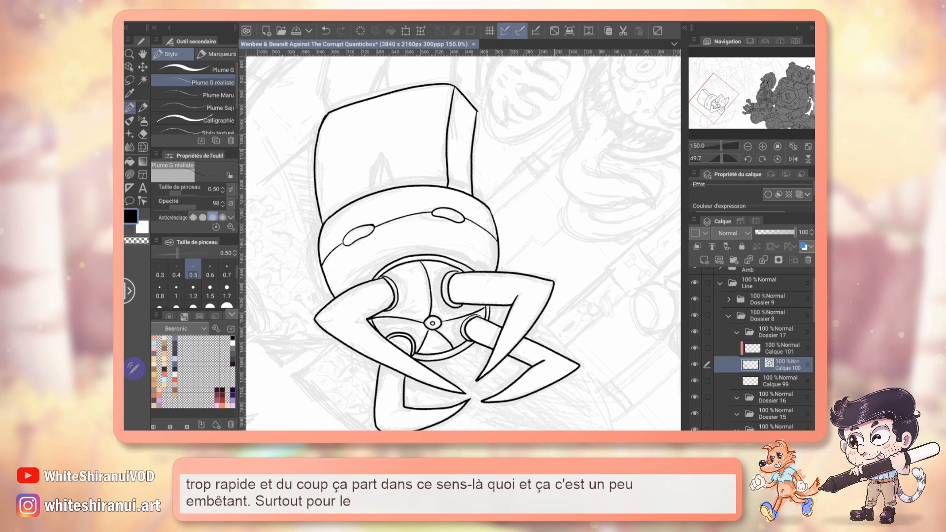
Ink a small pointed spike on the first arm segment, just above the housing's rim
{"action": "left_click_drag", "start_coordinate": [463, 244], "coordinate": [410, 295]}
{"action": "mouse_move", "coordinate": [322, 243]}
{"action": "left_mouse_down"}
{"action": "mouse_move", "coordinate": [330, 208]}
{"action": "mouse_move", "coordinate": [342, 239]}
{"action": "left_mouse_up"}
{"action": "key", "text": "ctrl+z"}
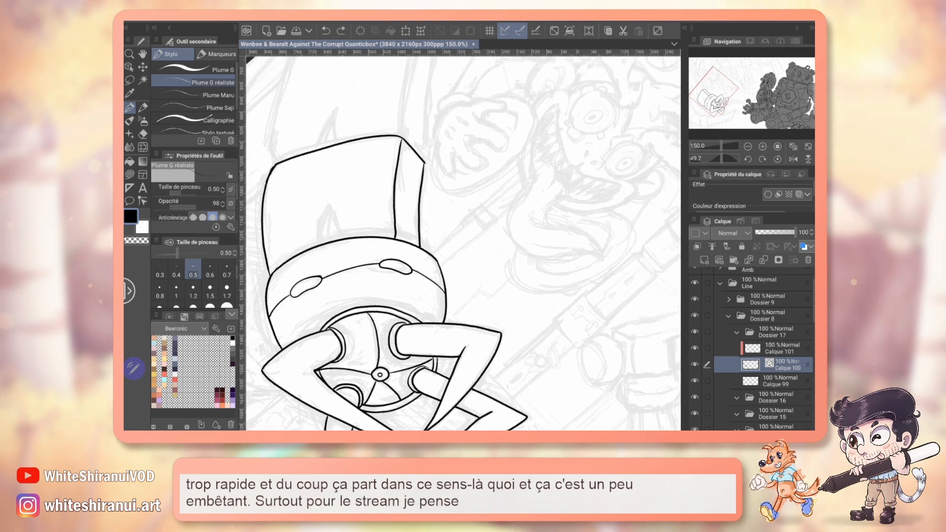
{"action": "key", "text": "ctrl+y"}
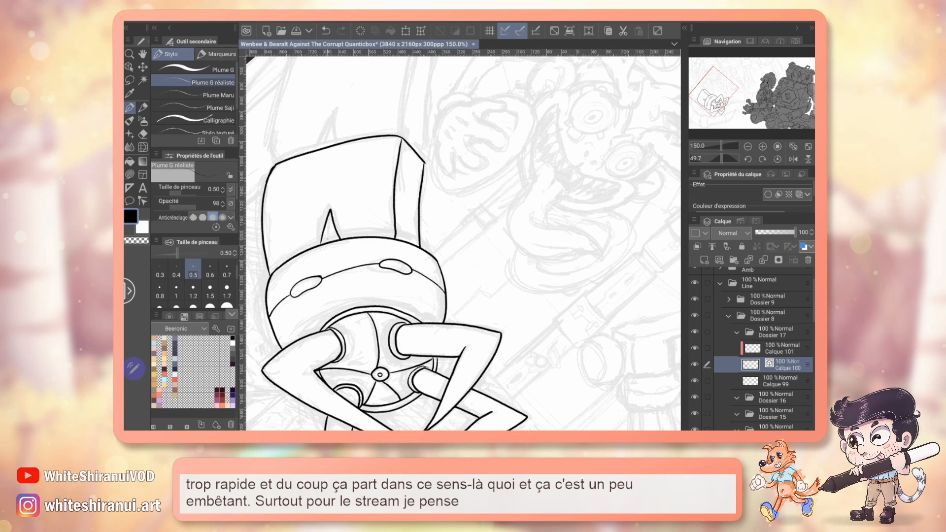
Ink the second arm segment's two side edges, inner ridge line and short corner edge behind the first segment
{"action": "left_click_drag", "start_coordinate": [395, 197], "coordinate": [409, 323]}
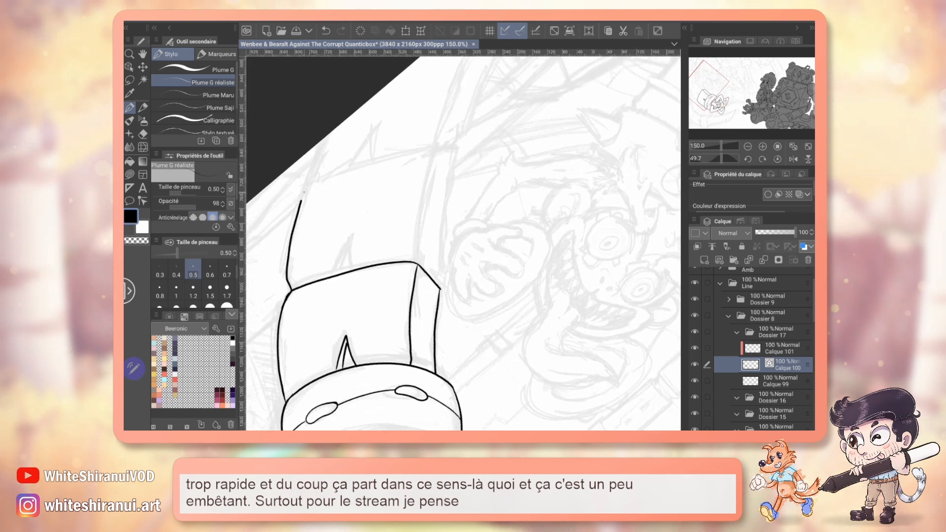
{"action": "left_click_drag", "start_coordinate": [301, 200], "coordinate": [311, 181]}
{"action": "left_click_drag", "start_coordinate": [431, 279], "coordinate": [439, 270]}
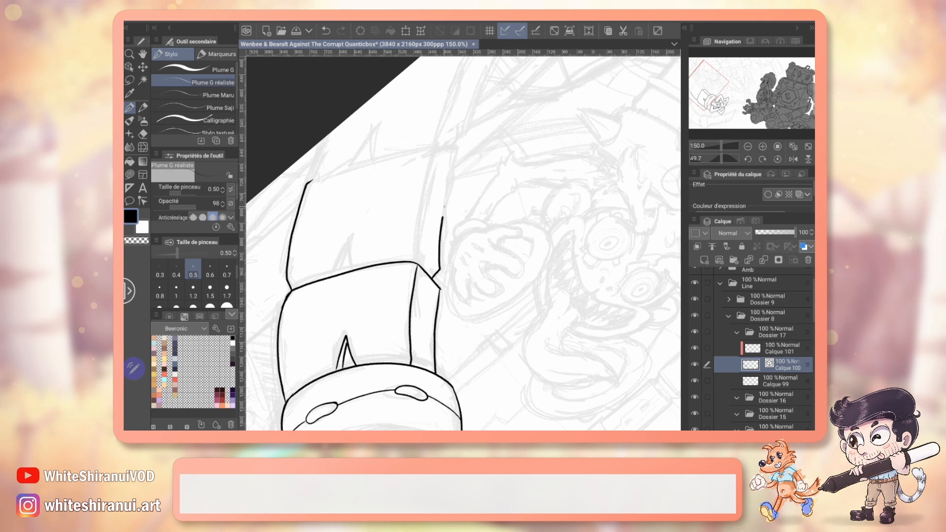
{"action": "left_click_drag", "start_coordinate": [443, 216], "coordinate": [453, 148]}
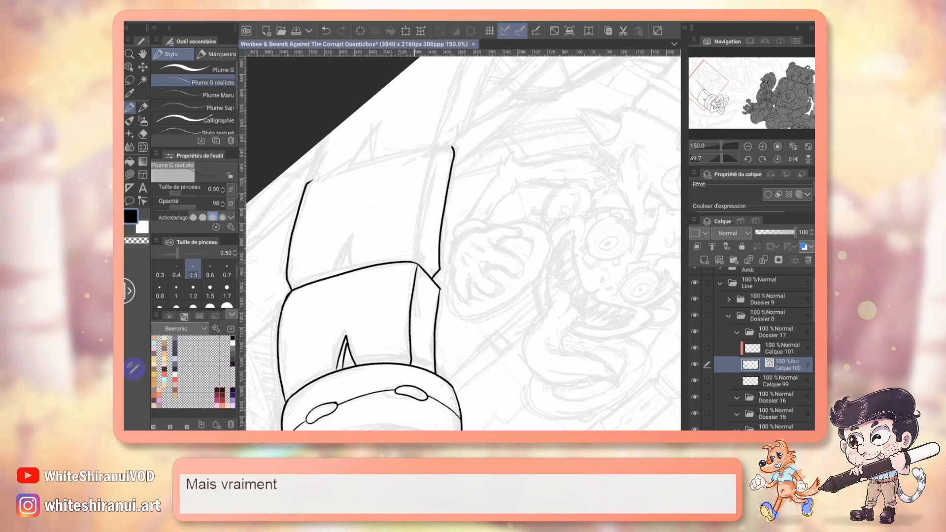
{"action": "left_click_drag", "start_coordinate": [416, 262], "coordinate": [453, 146]}
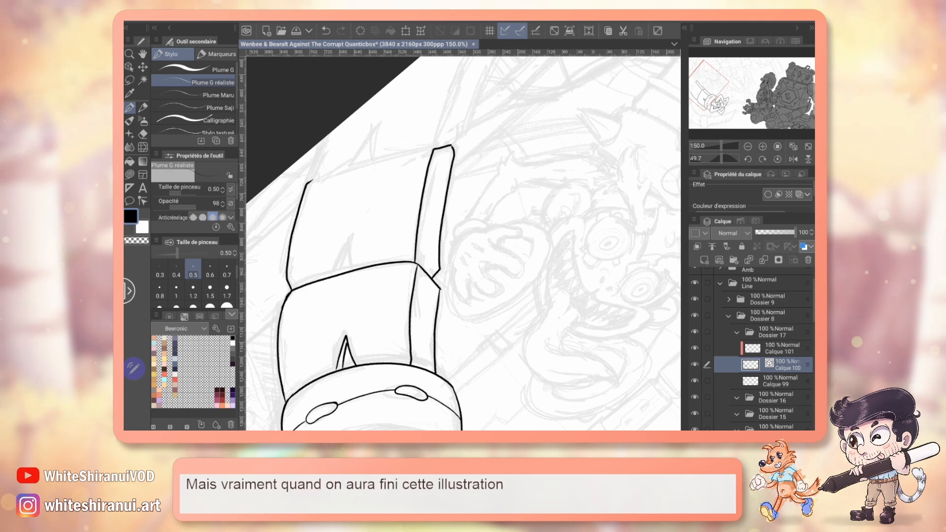
Close the second arm segment's far end with a curved edge, redoing the first stroke, and erase the leftover corner lines
{"action": "left_click_drag", "start_coordinate": [722, 159], "coordinate": [711, 158]}
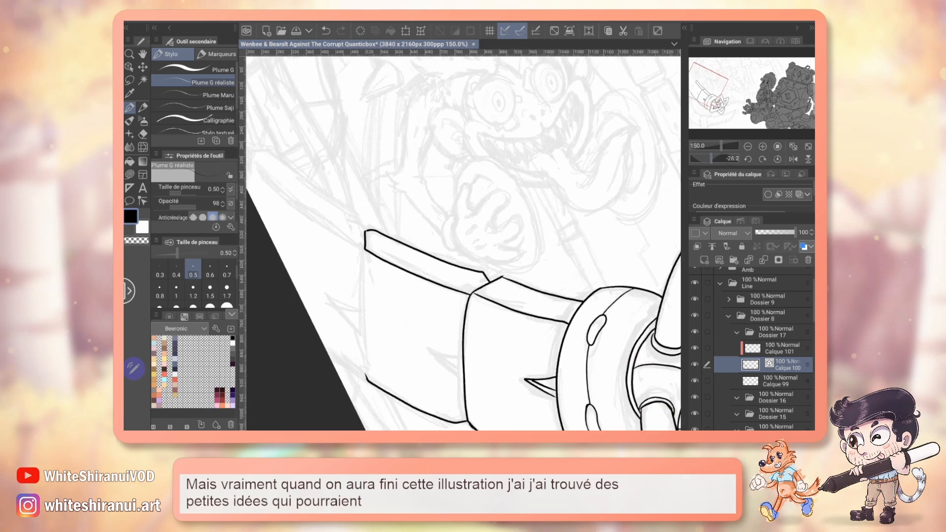
{"action": "left_click_drag", "start_coordinate": [463, 266], "coordinate": [483, 213]}
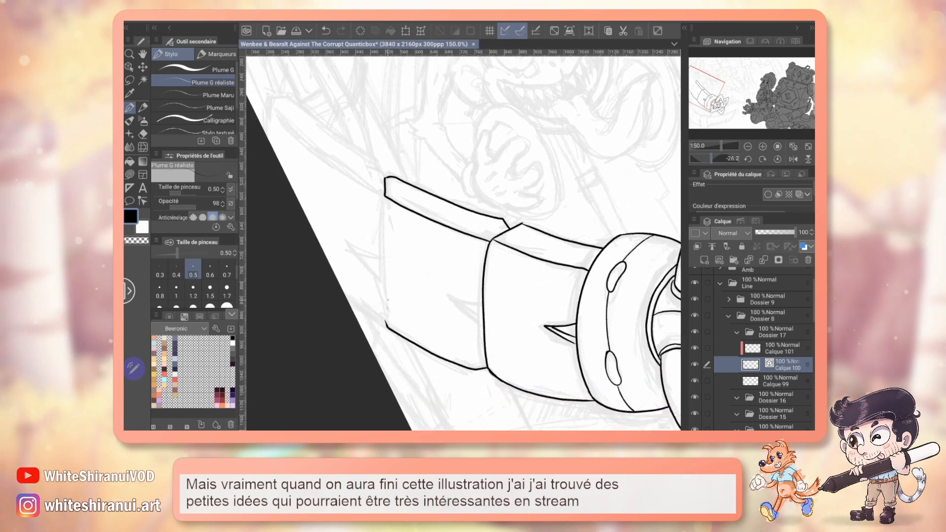
{"action": "left_click_drag", "start_coordinate": [387, 207], "coordinate": [385, 303]}
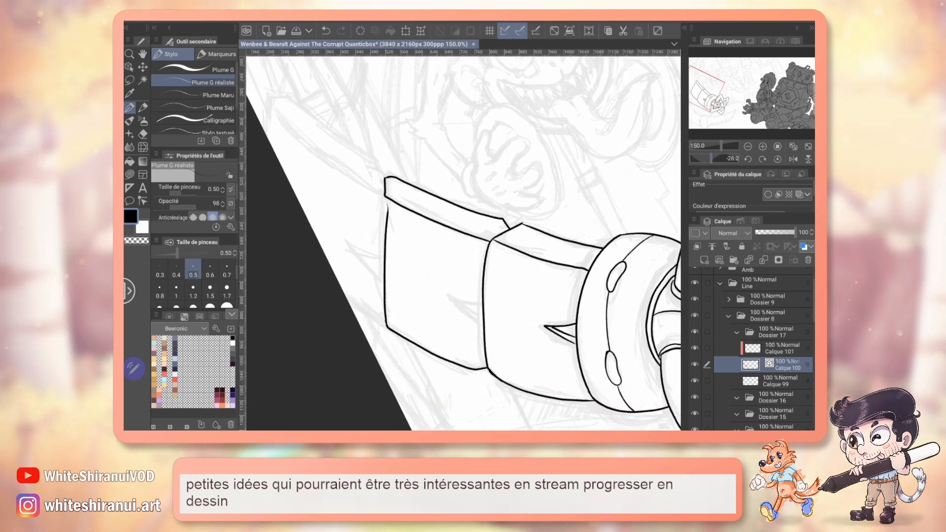
{"action": "key", "text": "ctrl+z"}
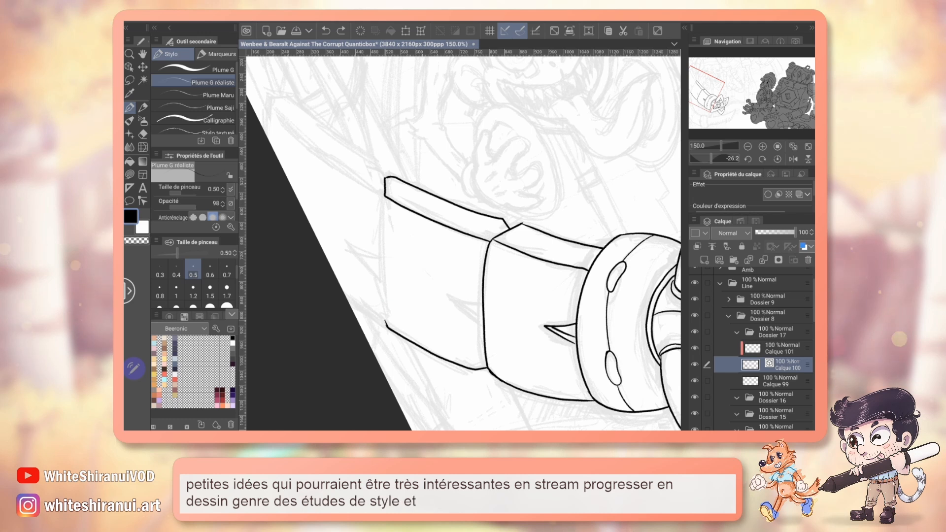
{"action": "mouse_move", "coordinate": [388, 326]}
{"action": "left_mouse_down"}
{"action": "mouse_move", "coordinate": [380, 235]}
{"action": "mouse_move", "coordinate": [397, 180]}
{"action": "left_mouse_up"}
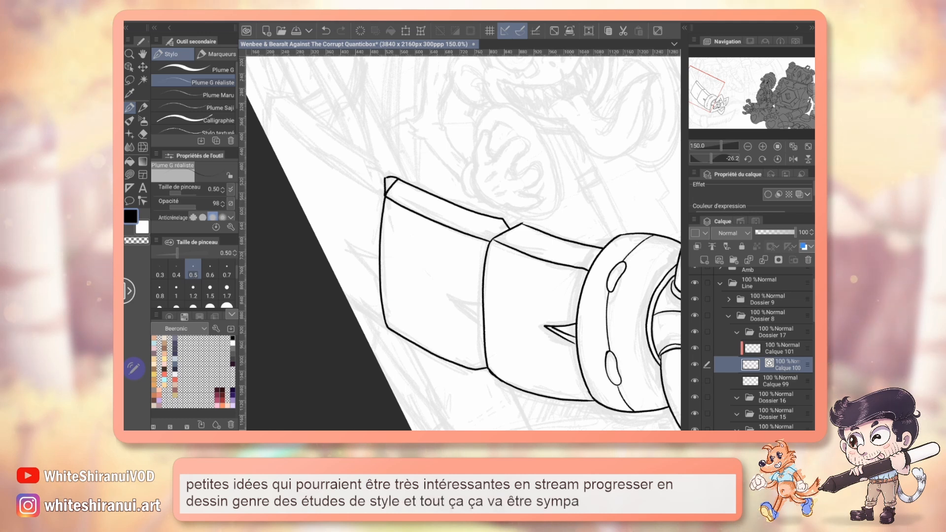
{"action": "key", "text": "e"}
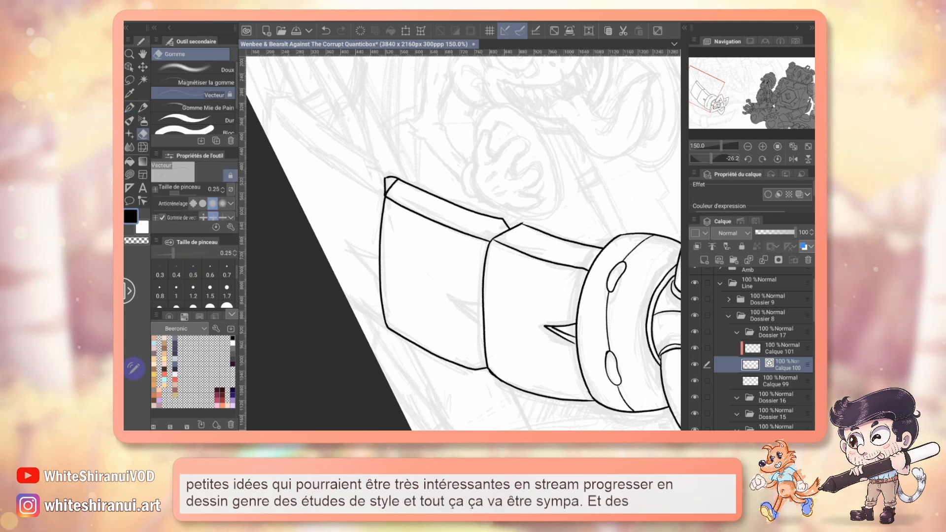
{"action": "left_click_drag", "start_coordinate": [379, 189], "coordinate": [396, 173]}
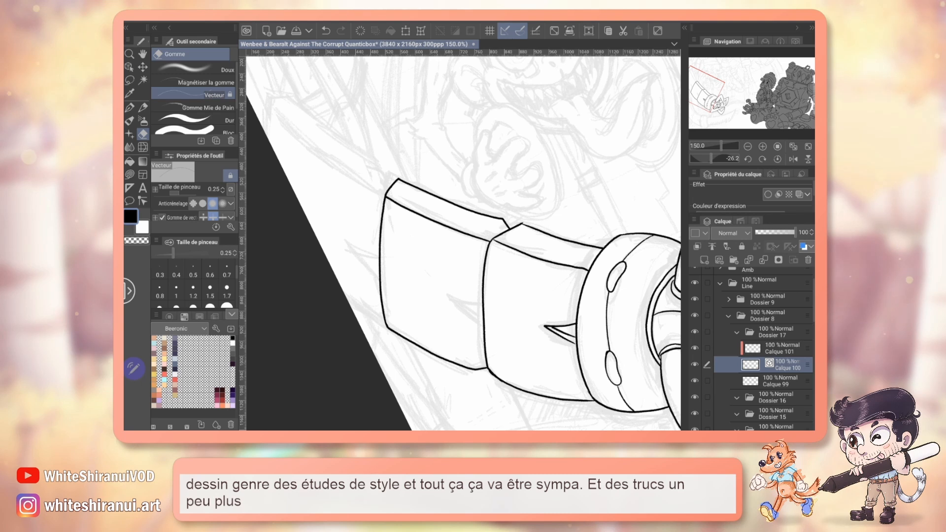
Ink spikes at the far edges of the first and second arm segments, and start the third segment's side edges
{"action": "key", "text": "p"}
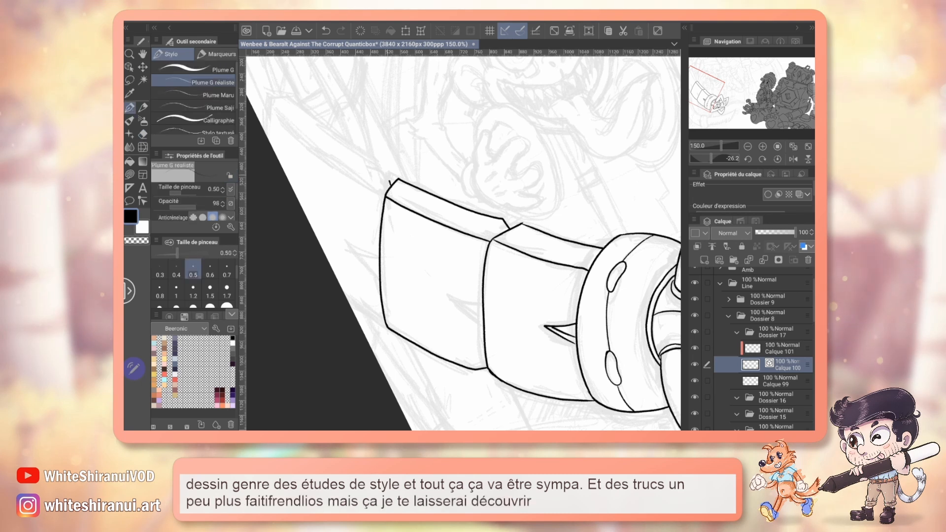
{"action": "mouse_move", "coordinate": [387, 173]}
{"action": "left_mouse_down"}
{"action": "mouse_move", "coordinate": [391, 186]}
{"action": "mouse_move", "coordinate": [458, 149]}
{"action": "left_mouse_up"}
{"action": "mouse_move", "coordinate": [416, 311]}
{"action": "left_mouse_down"}
{"action": "mouse_move", "coordinate": [416, 273]}
{"action": "mouse_move", "coordinate": [430, 299]}
{"action": "mouse_move", "coordinate": [423, 305]}
{"action": "left_mouse_up"}
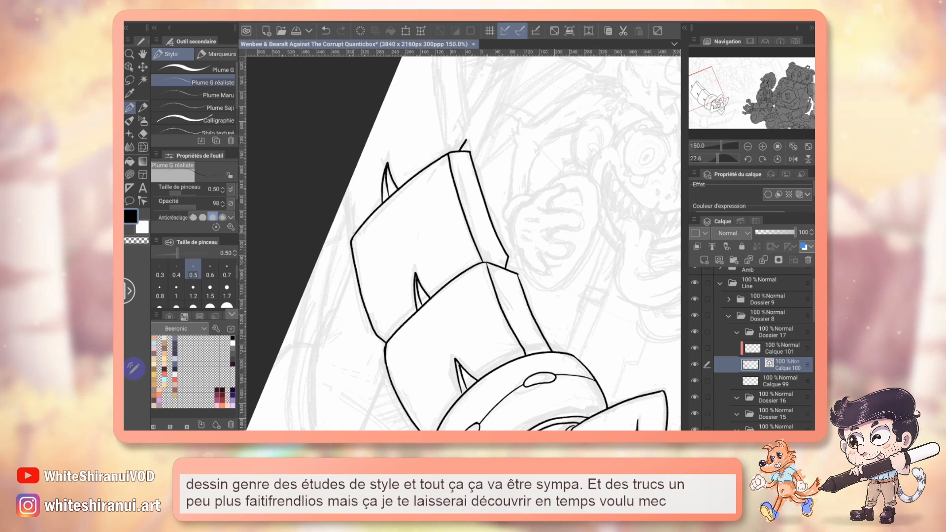
{"action": "left_click_drag", "start_coordinate": [346, 208], "coordinate": [352, 231]}
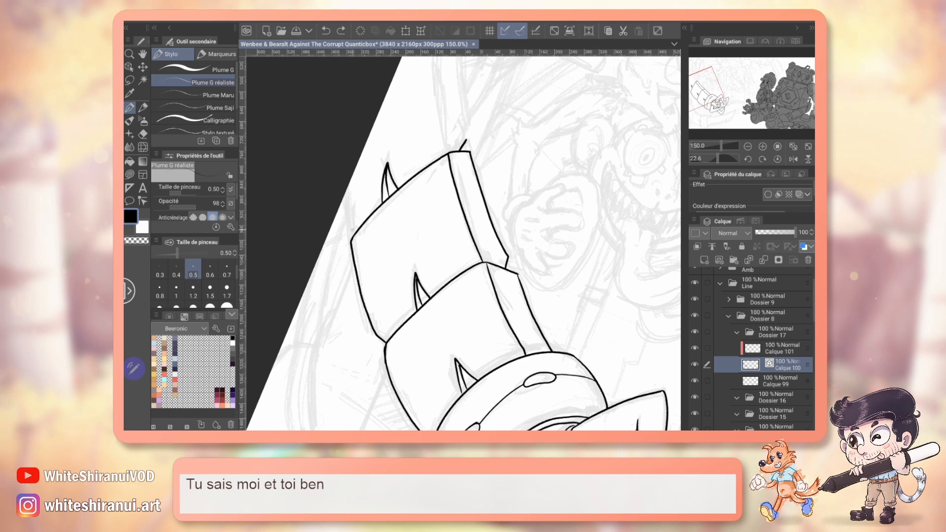
{"action": "key", "text": "ctrl+y"}
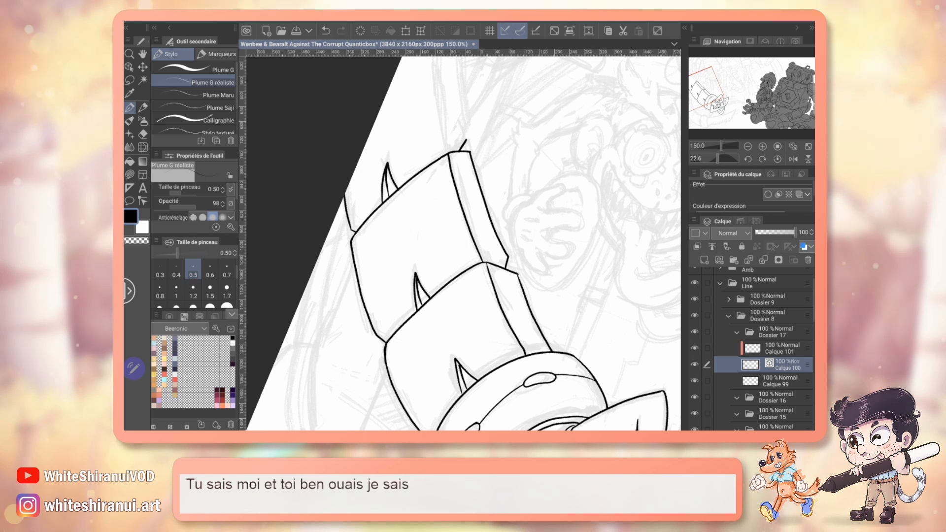
Ink the third arm segment's narrow side face and far edge up to the canvas border, redoing the first ridge stroke
{"action": "left_click_drag", "start_coordinate": [503, 224], "coordinate": [423, 263]}
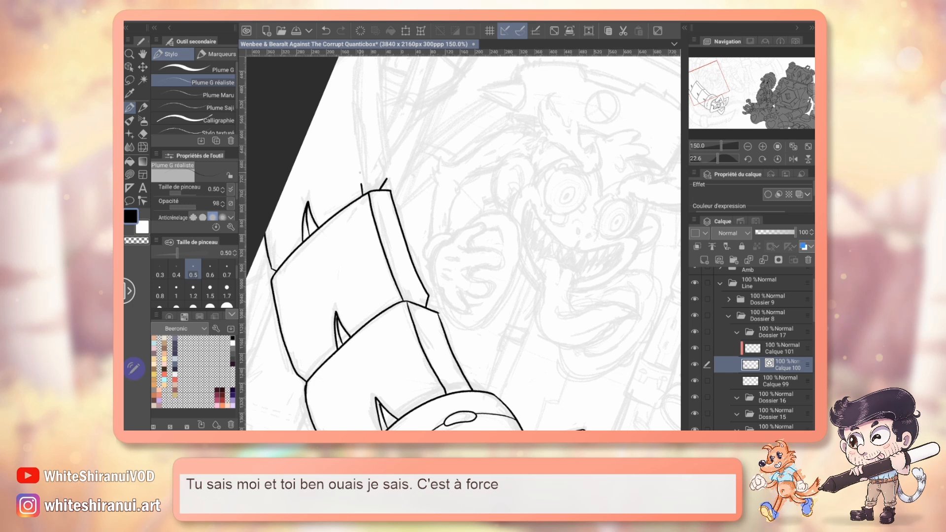
{"action": "left_click_drag", "start_coordinate": [360, 172], "coordinate": [358, 103]}
{"action": "left_click_drag", "start_coordinate": [492, 197], "coordinate": [502, 295]}
{"action": "key", "text": "ctrl+z"}
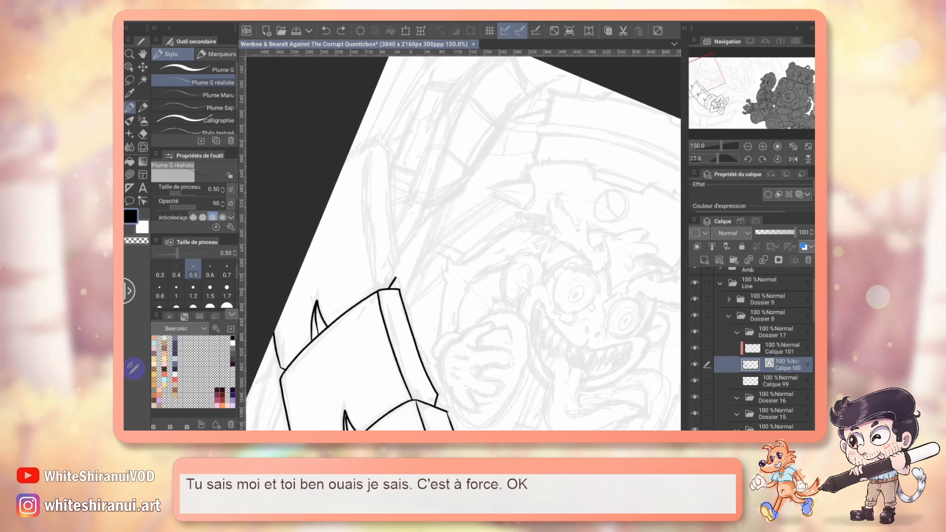
{"action": "mouse_move", "coordinate": [373, 293]}
{"action": "left_mouse_down"}
{"action": "mouse_move", "coordinate": [363, 207]}
{"action": "mouse_move", "coordinate": [388, 149]}
{"action": "left_mouse_up"}
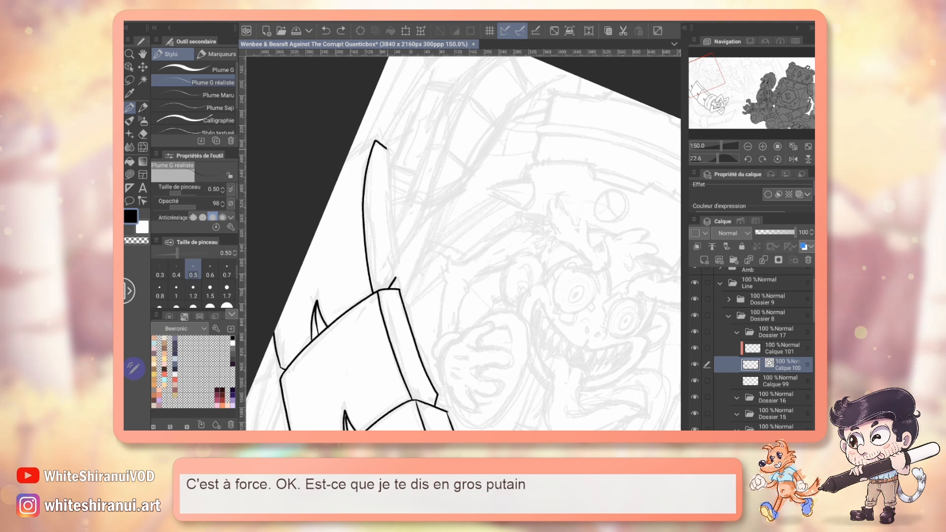
{"action": "left_click_drag", "start_coordinate": [395, 255], "coordinate": [397, 274]}
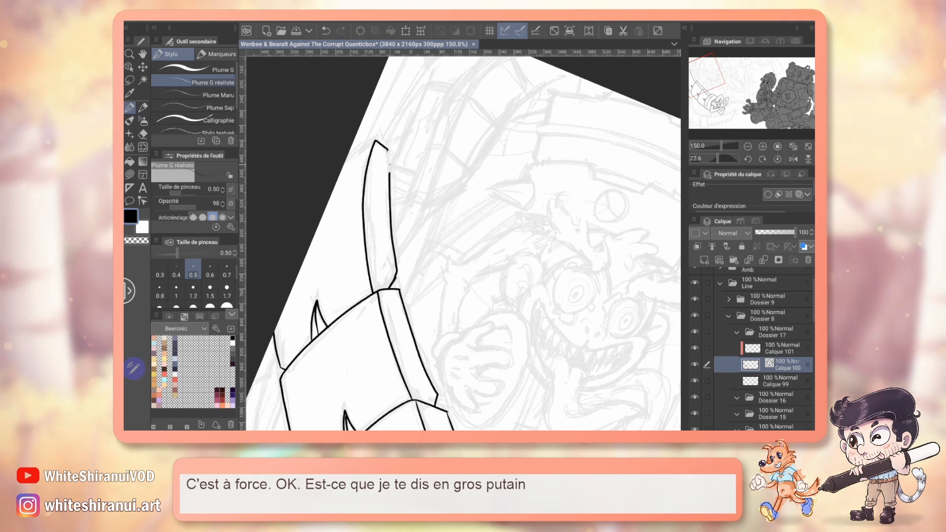
{"action": "left_click_drag", "start_coordinate": [388, 148], "coordinate": [391, 173]}
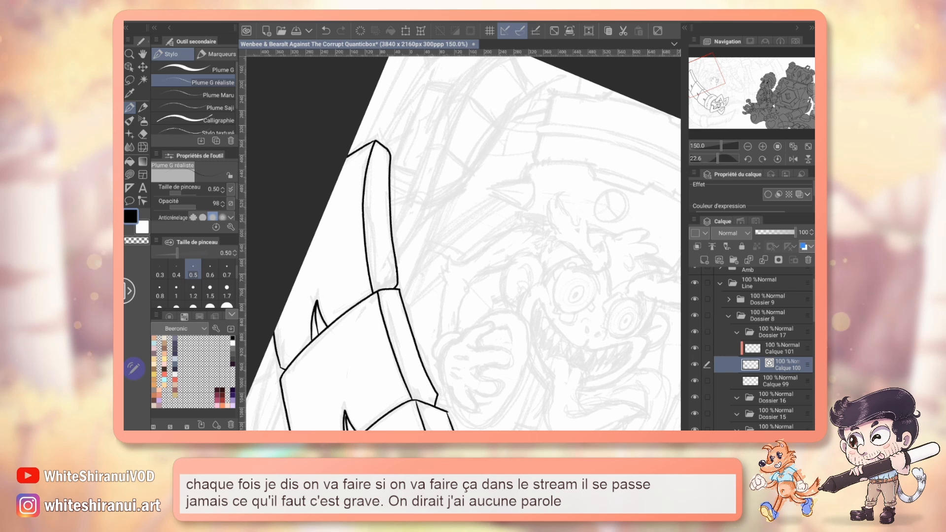
Ink the fourth arm segment's curved edges and pointed end, plus the next segment's first edge, near the canvas corner
{"action": "left_click_drag", "start_coordinate": [463, 244], "coordinate": [446, 299]}
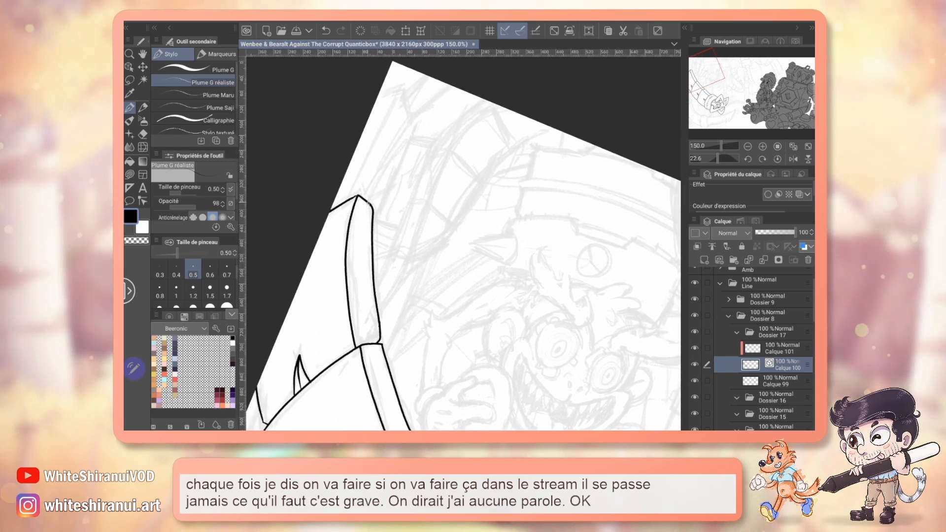
{"action": "left_click_drag", "start_coordinate": [370, 202], "coordinate": [412, 129]}
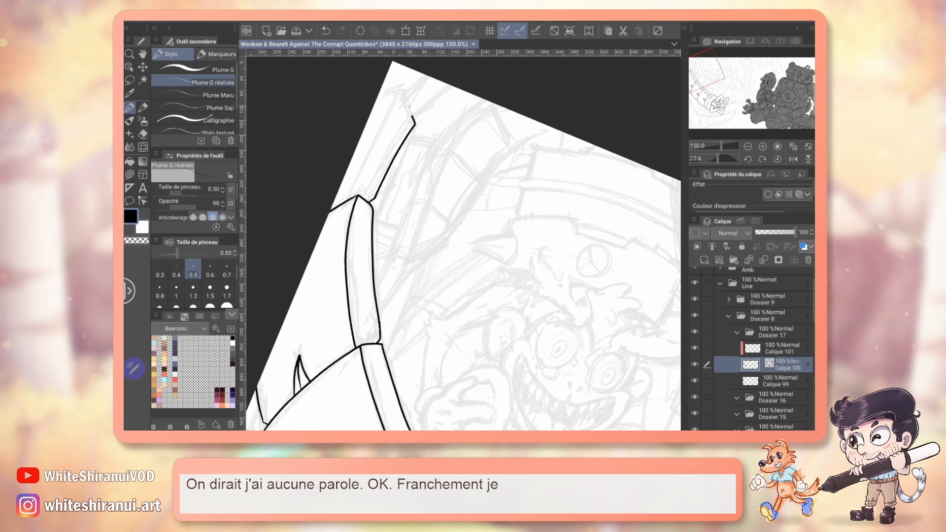
{"action": "left_click_drag", "start_coordinate": [347, 199], "coordinate": [349, 185]}
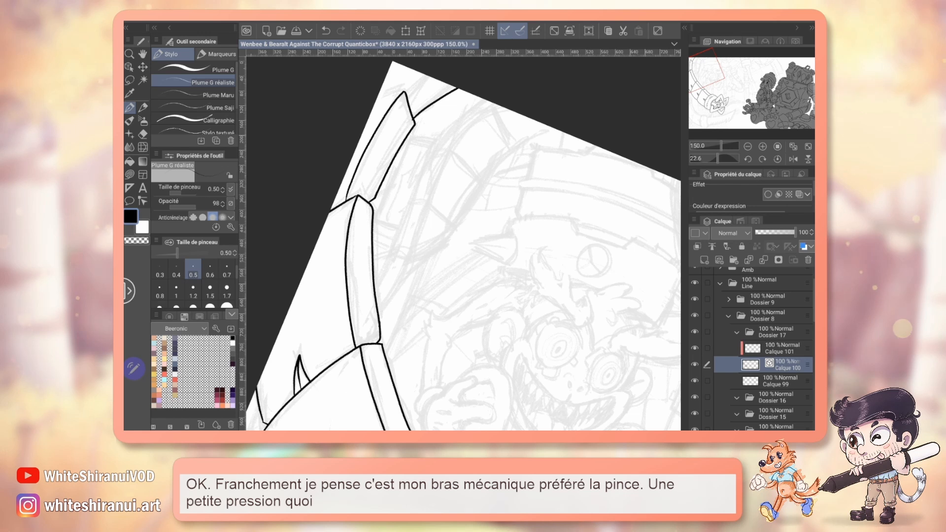
Ink the final arm segment's closing edges at the canvas corner, erase the overshooting stub, and reset the canvas rotation
{"action": "mouse_move", "coordinate": [404, 92]}
{"action": "left_mouse_down"}
{"action": "mouse_move", "coordinate": [370, 99]}
{"action": "mouse_move", "coordinate": [419, 72]}
{"action": "left_mouse_up"}
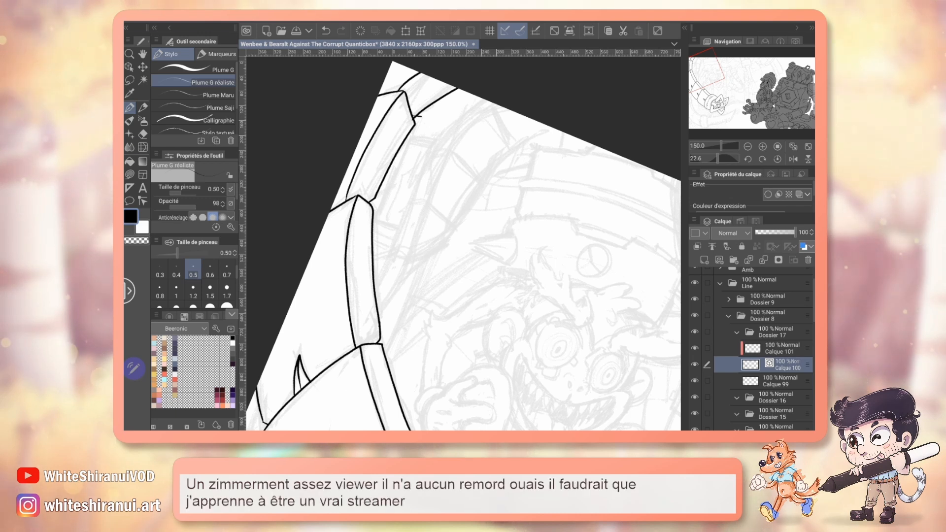
{"action": "key", "text": "e"}
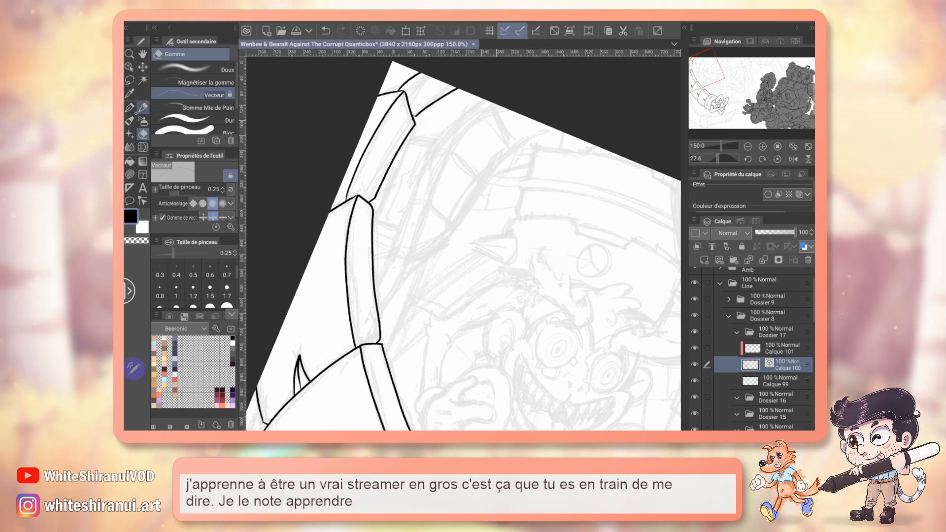
{"action": "key", "text": "p"}
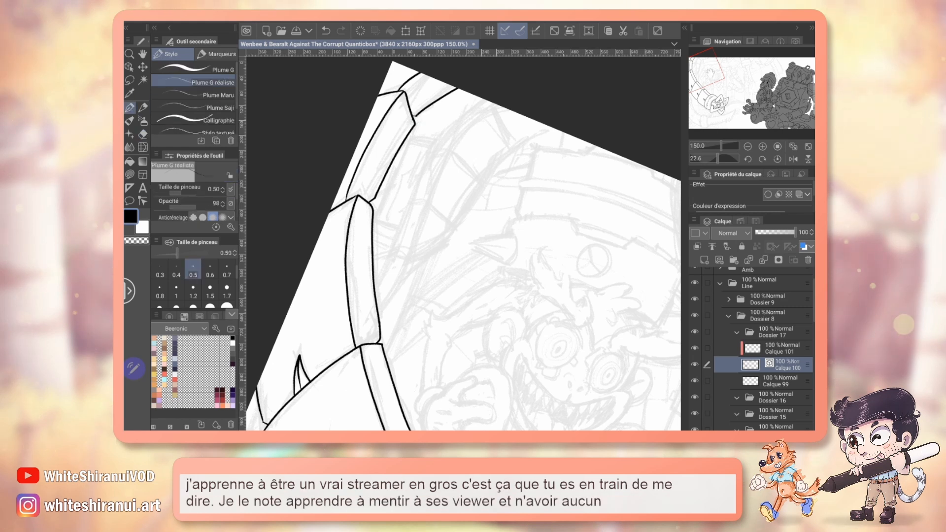
{"action": "left_click", "coordinate": [778, 159]}
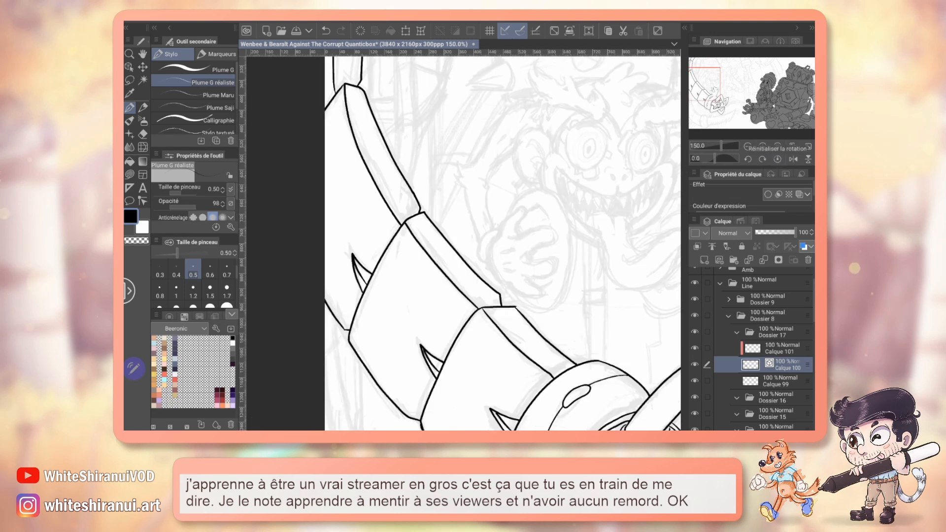
{"action": "left_click_drag", "start_coordinate": [517, 296], "coordinate": [477, 356]}
Collapse Dossier 17, add a raster, a vector and a clipped raster layer inside Dossier 16, and activate the vector layer
{"action": "left_click", "coordinate": [738, 333]}
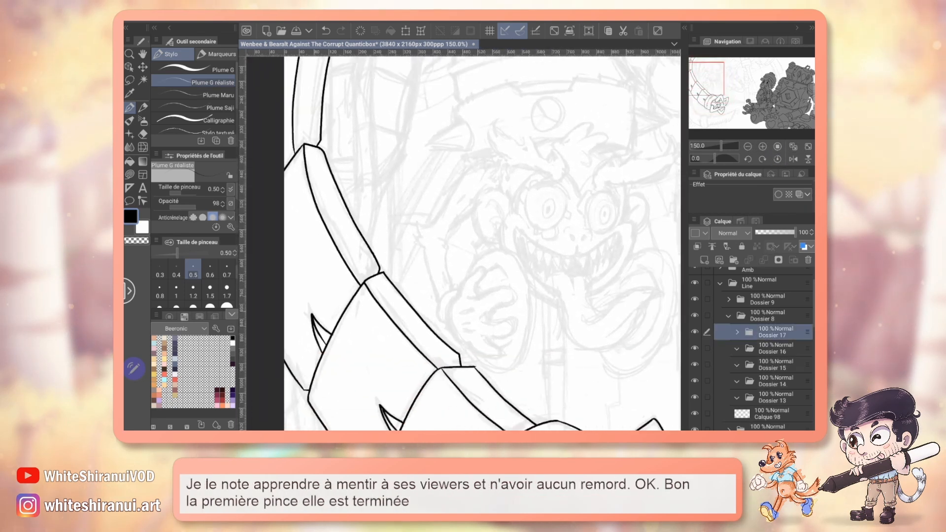
{"action": "left_click", "coordinate": [774, 348]}
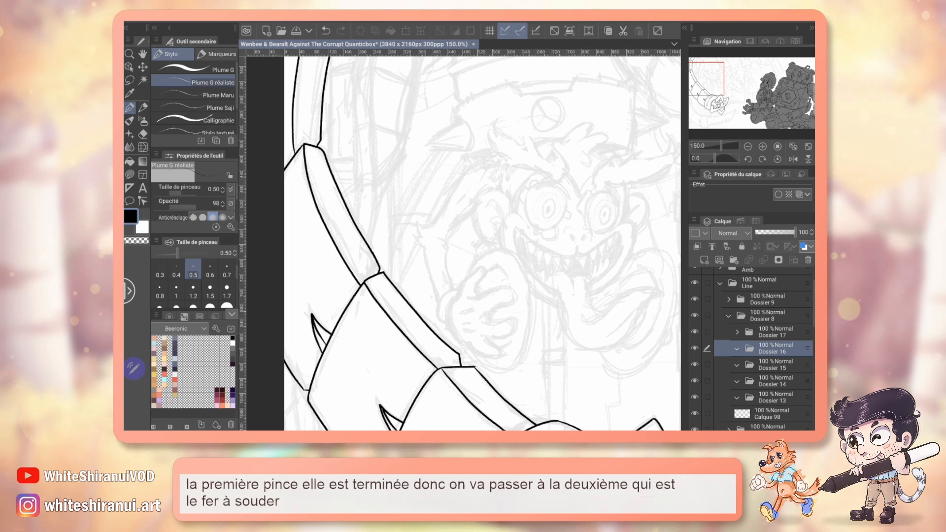
{"action": "left_click", "coordinate": [719, 259]}
{"action": "left_click", "coordinate": [719, 260]}
{"action": "left_click", "coordinate": [705, 259]}
{"action": "left_click", "coordinate": [697, 246]}
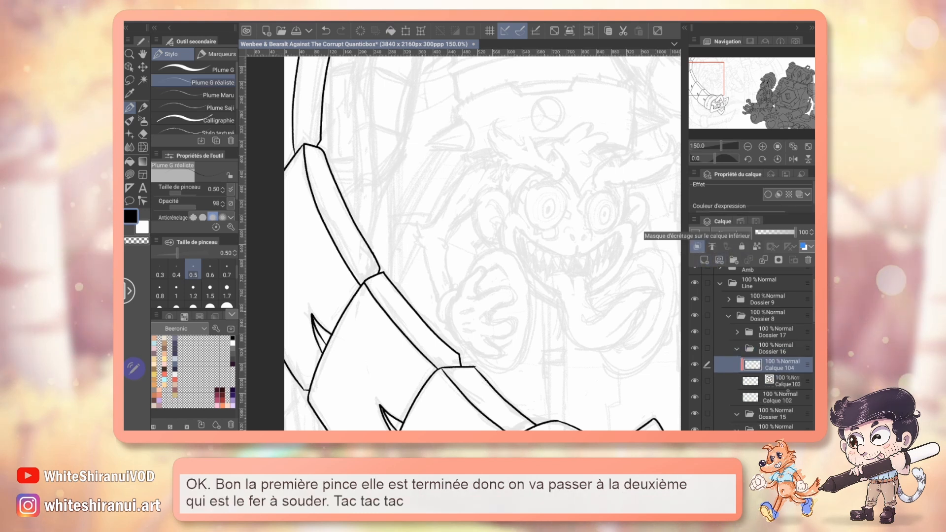
{"action": "left_click", "coordinate": [783, 381]}
Fill the pincer arm's segments, side faces and upper spike with flat grey on Calque 99 in Dossier 17
{"action": "left_click", "coordinate": [737, 331]}
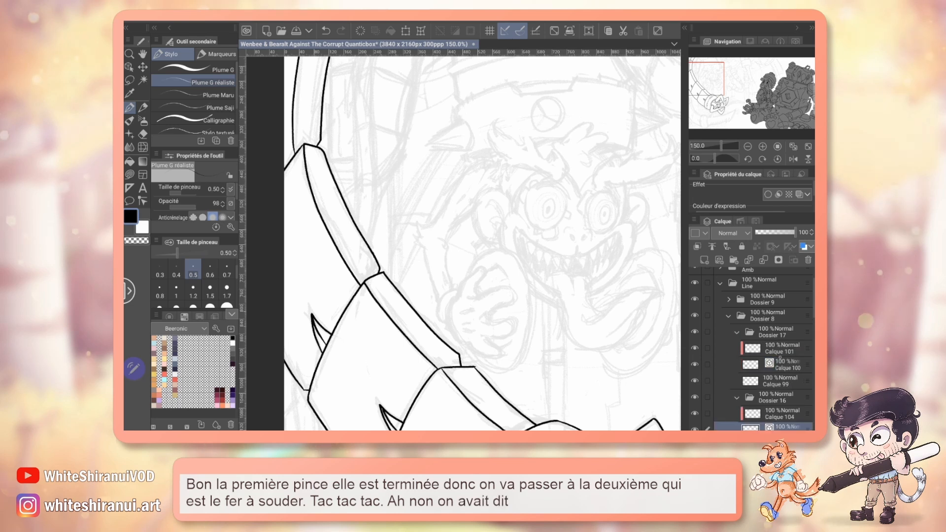
{"action": "left_click", "coordinate": [784, 381]}
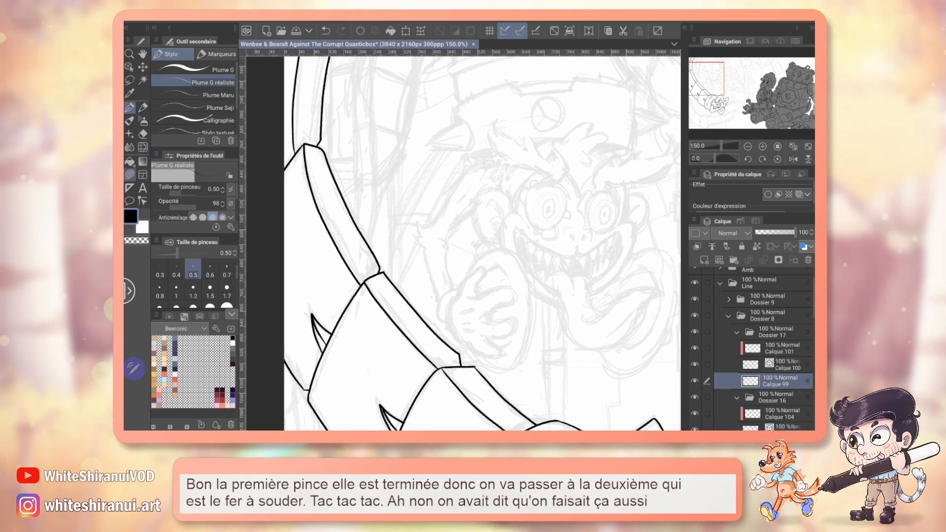
{"action": "key", "text": "g"}
{"action": "left_click", "coordinate": [304, 118]}
{"action": "left_click", "coordinate": [311, 232]}
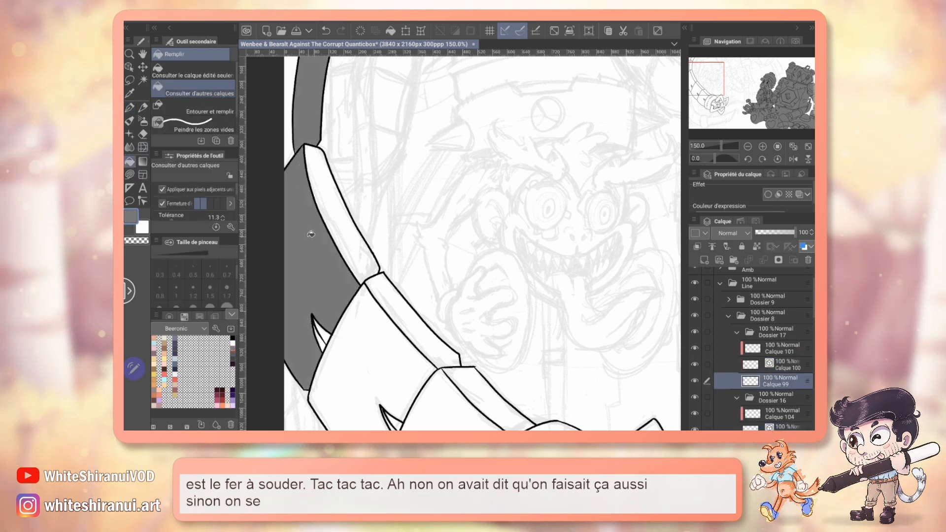
{"action": "left_click", "coordinate": [318, 196]}
{"action": "left_click", "coordinate": [289, 118]}
{"action": "left_click", "coordinate": [324, 334]}
{"action": "left_click", "coordinate": [320, 341]}
{"action": "left_click", "coordinate": [320, 356]}
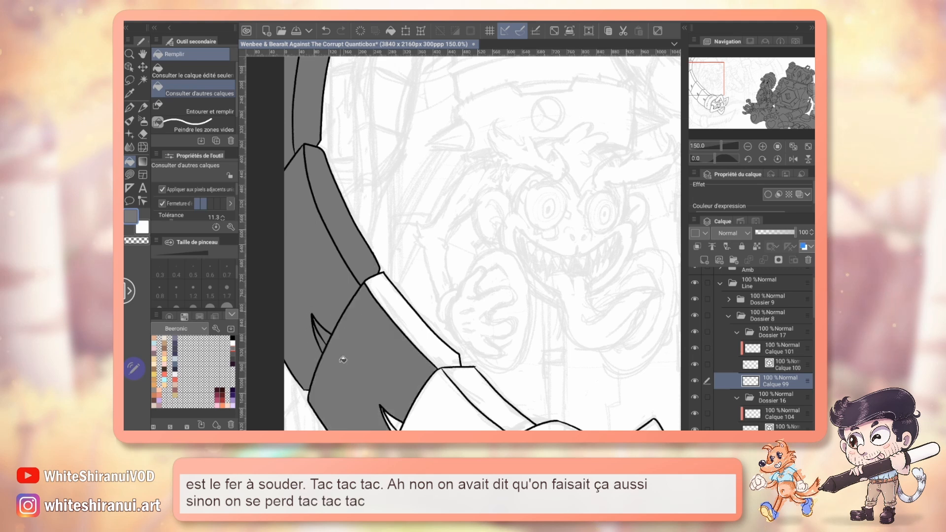
{"action": "left_click", "coordinate": [409, 320]}
{"action": "left_click", "coordinate": [468, 401]}
Fill the slotted housing, its oval slots and the first panels of its round face with the same grey
{"action": "left_click_drag", "start_coordinate": [468, 401], "coordinate": [463, 220]}
{"action": "left_click", "coordinate": [488, 306]}
{"action": "left_click", "coordinate": [527, 315]}
{"action": "left_click", "coordinate": [530, 275]}
{"action": "left_click", "coordinate": [483, 356]}
{"action": "left_click", "coordinate": [533, 345]}
{"action": "left_click", "coordinate": [553, 351]}
{"action": "left_click", "coordinate": [574, 325]}
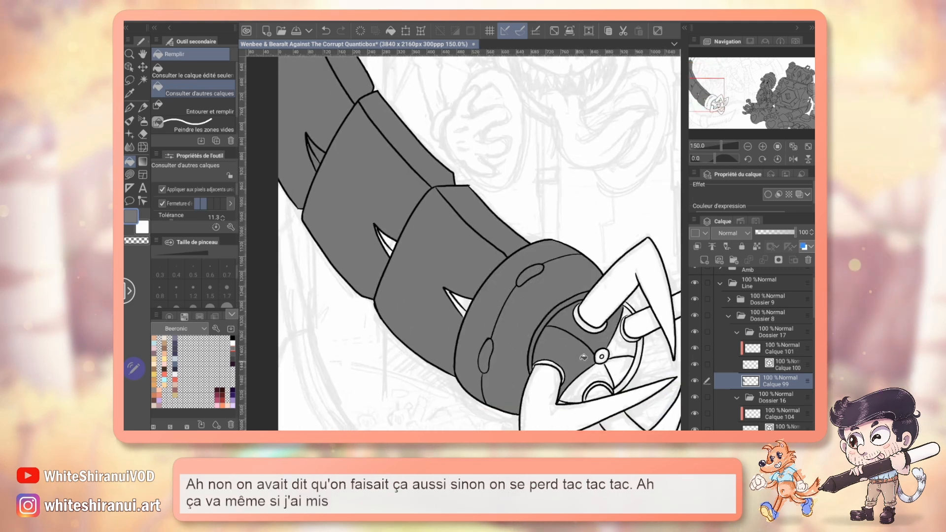
Fill the front claws, their sockets, the remaining face panels and the white arm spikes with grey
{"action": "left_click", "coordinate": [545, 389]}
{"action": "left_click", "coordinate": [616, 286]}
{"action": "left_click", "coordinate": [622, 346]}
{"action": "left_click", "coordinate": [620, 369]}
{"action": "left_click", "coordinate": [598, 375]}
{"action": "left_click", "coordinate": [632, 317]}
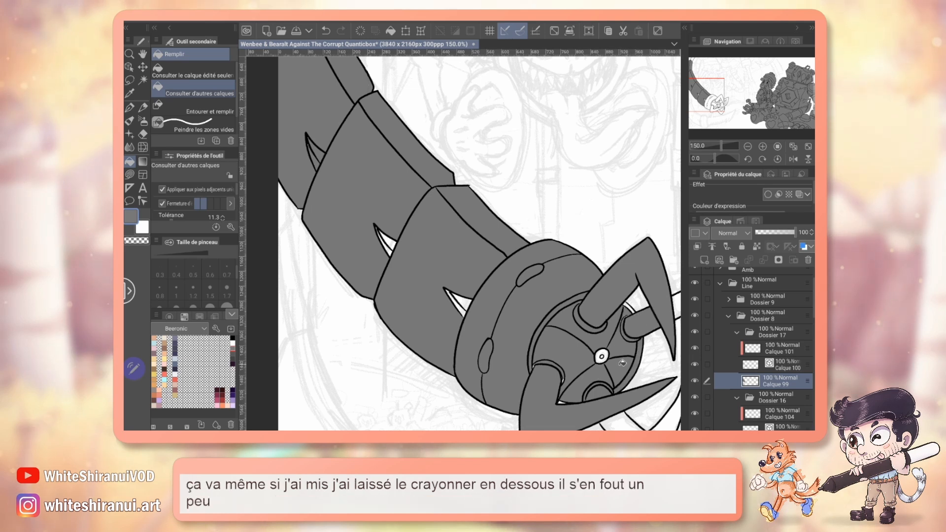
{"action": "left_click", "coordinate": [386, 241]}
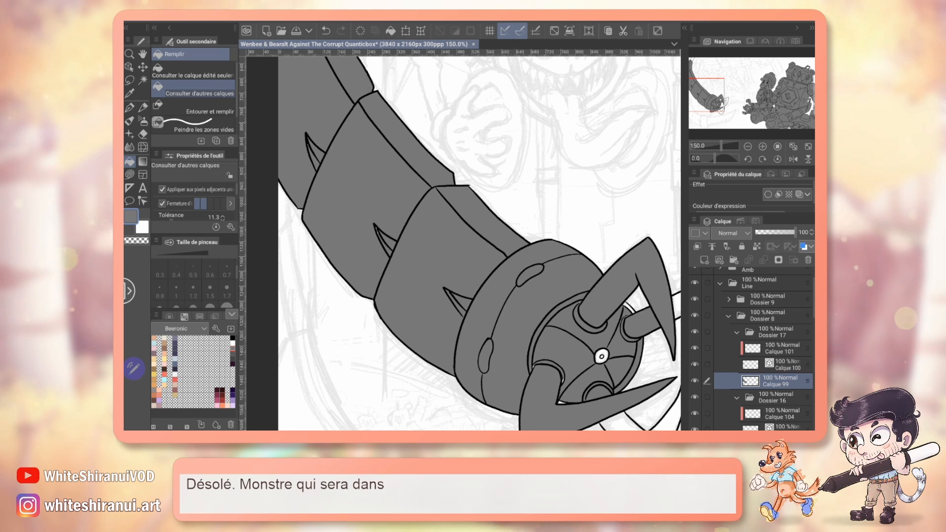
Fill the two rear claws and the central hub of the pincer with grey
{"action": "key", "text": "u"}
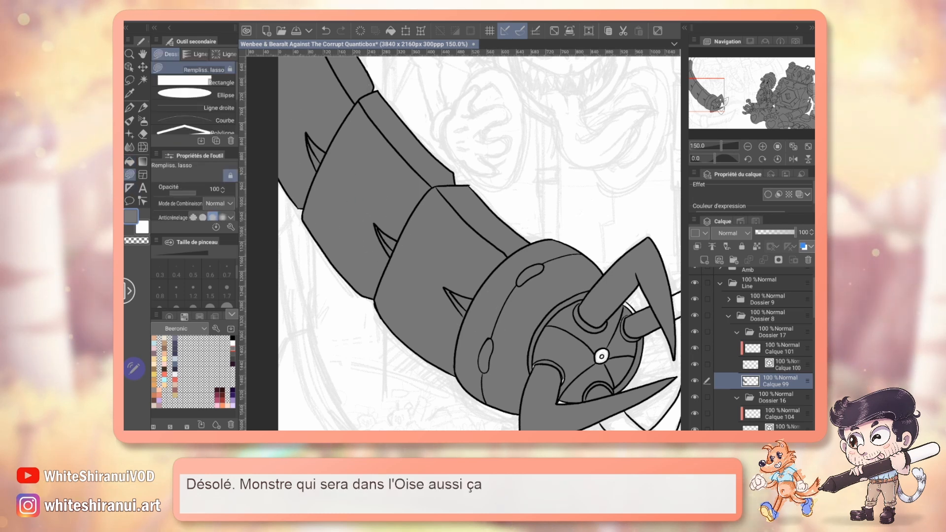
{"action": "mouse_move", "coordinate": [572, 376]}
{"action": "left_mouse_down"}
{"action": "mouse_move", "coordinate": [544, 338]}
{"action": "mouse_move", "coordinate": [461, 278]}
{"action": "left_mouse_up"}
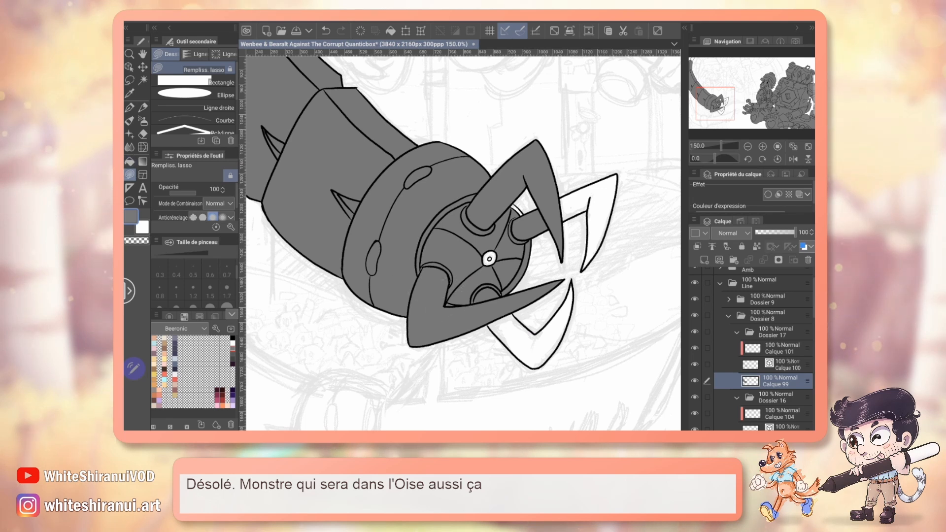
{"action": "left_click", "coordinate": [130, 161]}
{"action": "left_click", "coordinate": [513, 332]}
{"action": "left_click", "coordinate": [486, 261]}
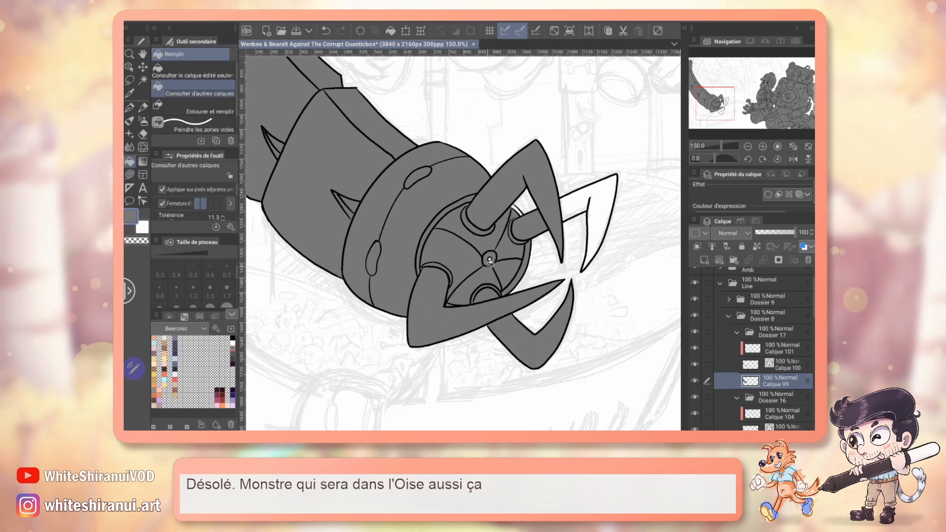
{"action": "left_click", "coordinate": [574, 204]}
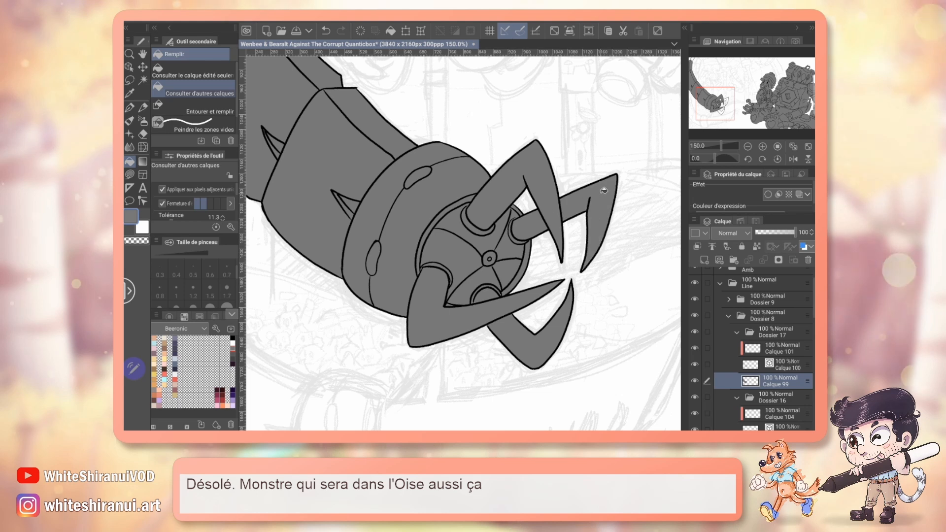
Collapse Dossier 17, activate vector layer Calque 103 in Dossier 16, and set the Plume G réaliste pen to black
{"action": "mouse_move", "coordinate": [723, 99]}
{"action": "left_mouse_down"}
{"action": "mouse_move", "coordinate": [713, 70]}
{"action": "mouse_move", "coordinate": [728, 109]}
{"action": "mouse_move", "coordinate": [748, 104]}
{"action": "mouse_move", "coordinate": [738, 76]}
{"action": "mouse_move", "coordinate": [744, 91]}
{"action": "mouse_move", "coordinate": [717, 88]}
{"action": "mouse_move", "coordinate": [727, 74]}
{"action": "mouse_move", "coordinate": [710, 100]}
{"action": "mouse_move", "coordinate": [737, 70]}
{"action": "left_mouse_up"}
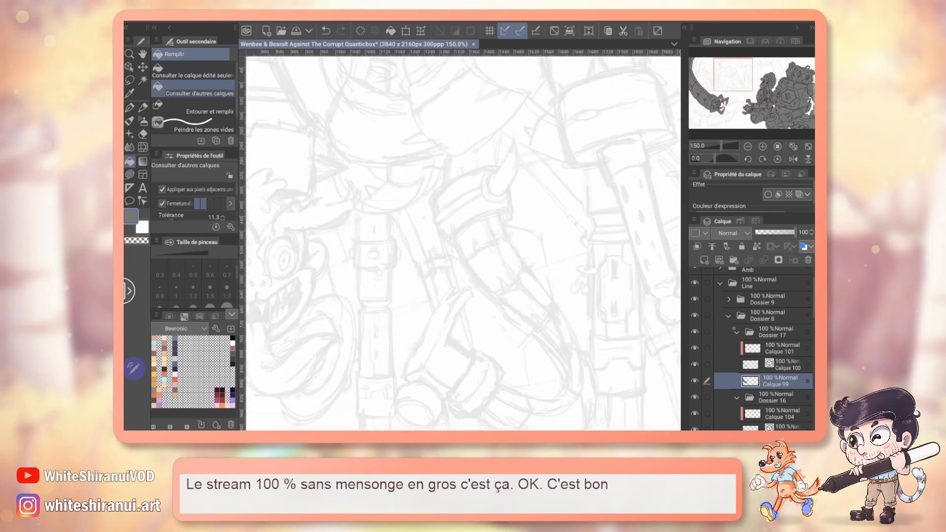
{"action": "left_click", "coordinate": [736, 332]}
{"action": "left_click", "coordinate": [783, 365]}
{"action": "left_click", "coordinate": [784, 382]}
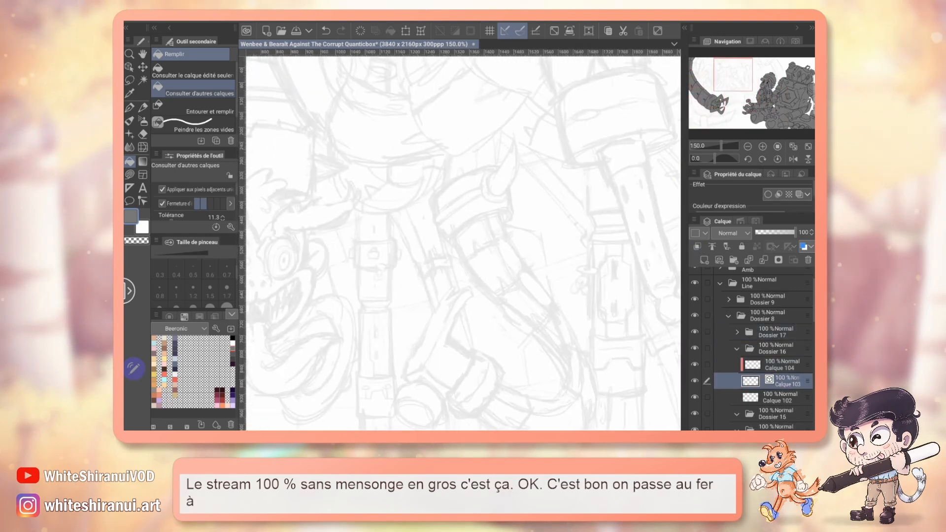
{"action": "key", "text": "p"}
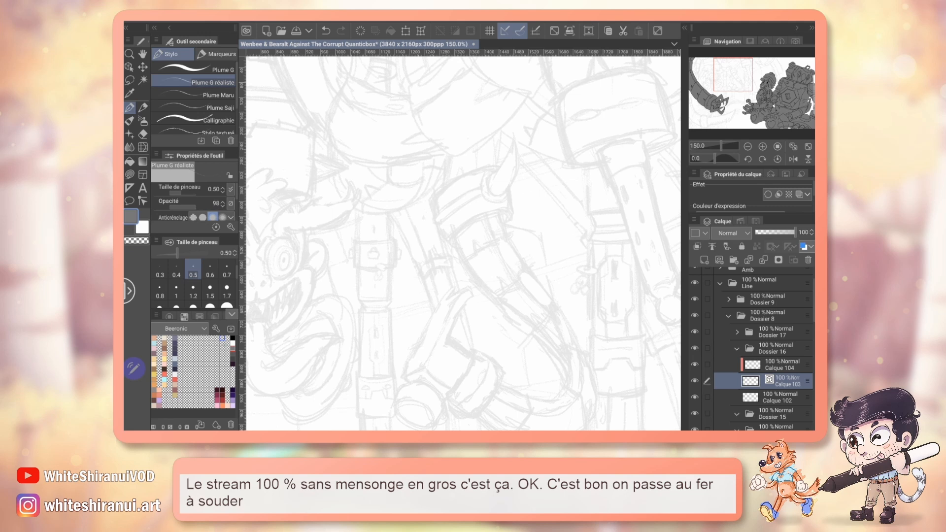
{"action": "left_click", "coordinate": [232, 339]}
Ink the soldering-iron arm's cylindrical housing with its seam and two oval slots, plus the segment edges above it
{"action": "left_click_drag", "start_coordinate": [520, 216], "coordinate": [406, 272]}
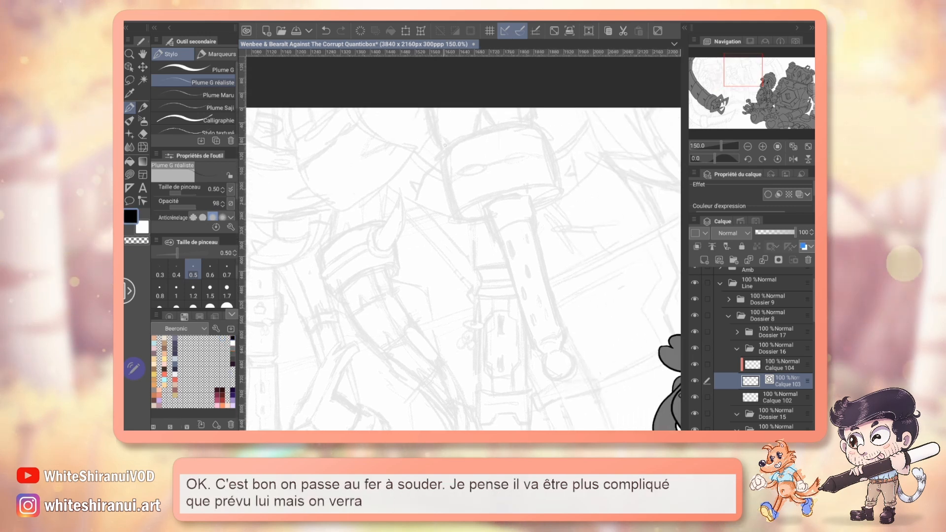
{"action": "left_click_drag", "start_coordinate": [432, 109], "coordinate": [446, 147]}
{"action": "mouse_move", "coordinate": [531, 109]}
{"action": "left_mouse_down"}
{"action": "mouse_move", "coordinate": [527, 124]}
{"action": "mouse_move", "coordinate": [478, 131]}
{"action": "left_mouse_up"}
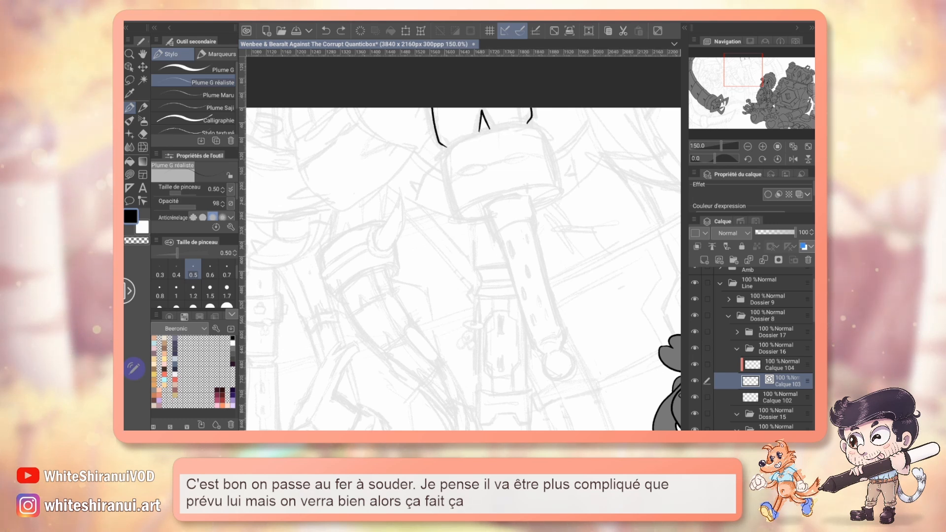
{"action": "mouse_move", "coordinate": [445, 148]}
{"action": "left_mouse_down"}
{"action": "mouse_move", "coordinate": [538, 129]}
{"action": "mouse_move", "coordinate": [442, 175]}
{"action": "mouse_move", "coordinate": [469, 221]}
{"action": "left_mouse_up"}
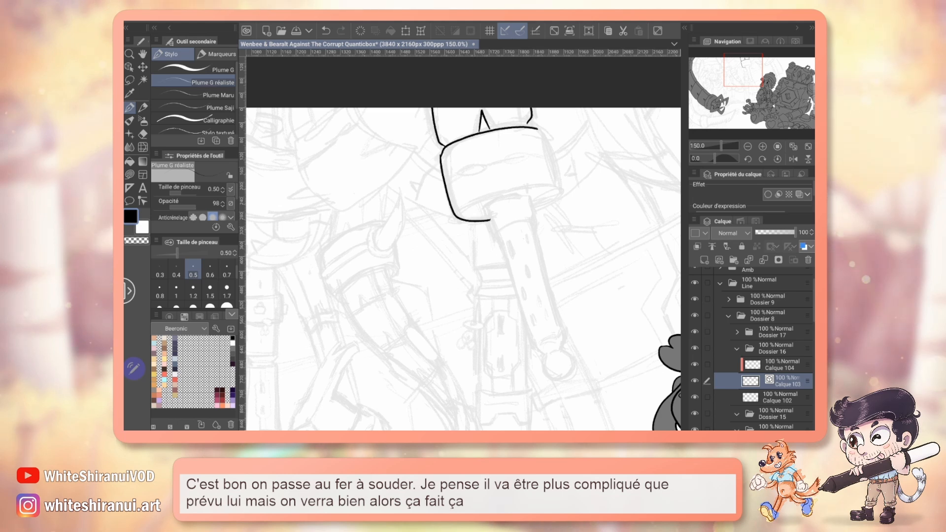
{"action": "left_click_drag", "start_coordinate": [533, 210], "coordinate": [560, 193]}
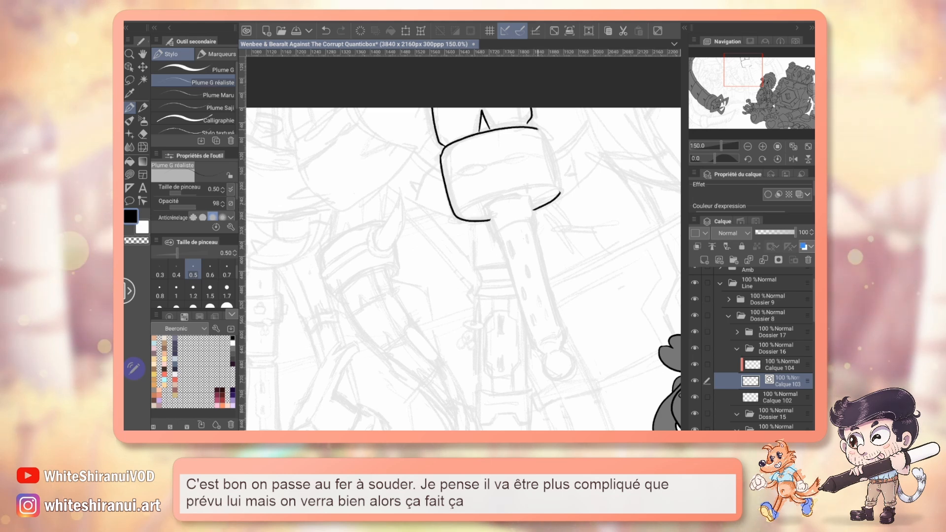
{"action": "mouse_move", "coordinate": [537, 129]}
{"action": "left_mouse_down"}
{"action": "mouse_move", "coordinate": [558, 191]}
{"action": "mouse_move", "coordinate": [478, 200]}
{"action": "mouse_move", "coordinate": [558, 191]}
{"action": "left_mouse_up"}
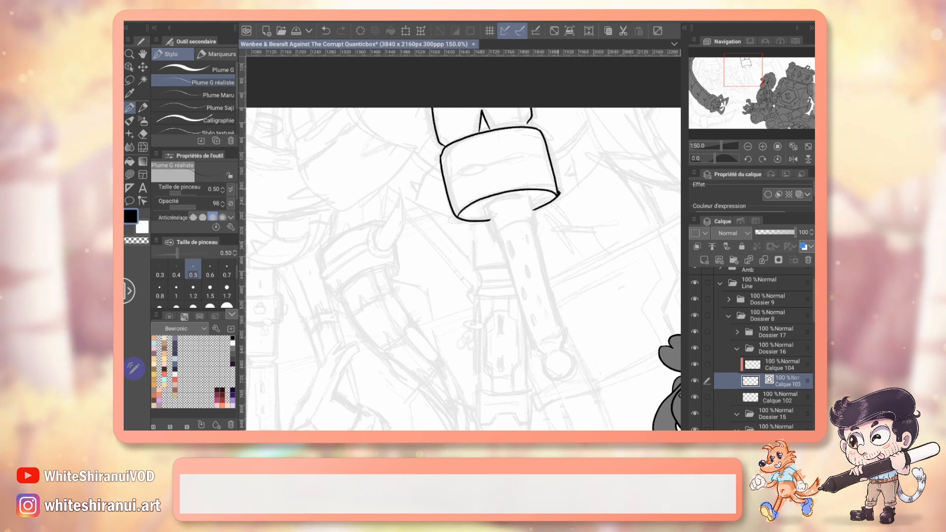
{"action": "mouse_move", "coordinate": [460, 174]}
{"action": "left_mouse_down"}
{"action": "mouse_move", "coordinate": [532, 158]}
{"action": "mouse_move", "coordinate": [461, 174]}
{"action": "mouse_move", "coordinate": [507, 160]}
{"action": "left_mouse_up"}
{"action": "left_click_drag", "start_coordinate": [532, 158], "coordinate": [550, 159]}
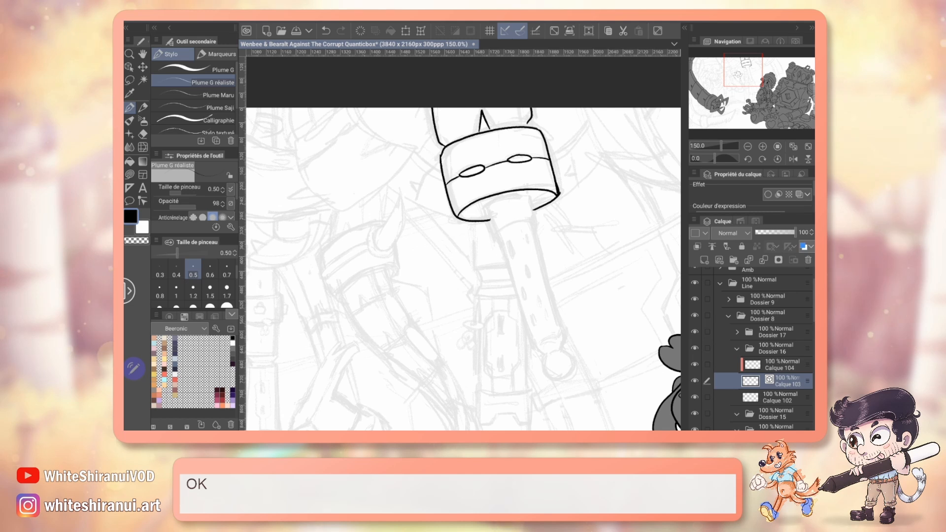
Ink the pointed segment of the rear part of the arm beside the housing, redoing its short upper stroke
{"action": "left_click_drag", "start_coordinate": [498, 172], "coordinate": [617, 229]}
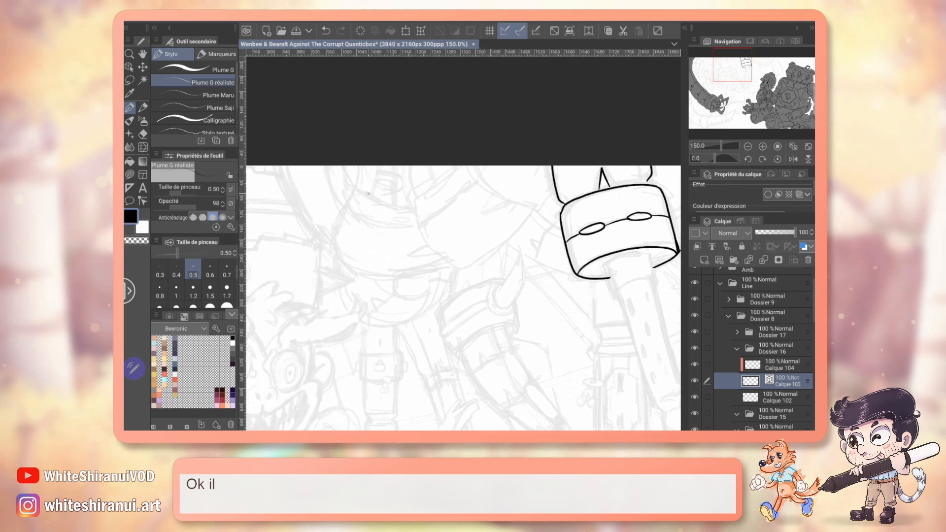
{"action": "left_click_drag", "start_coordinate": [359, 192], "coordinate": [406, 206]}
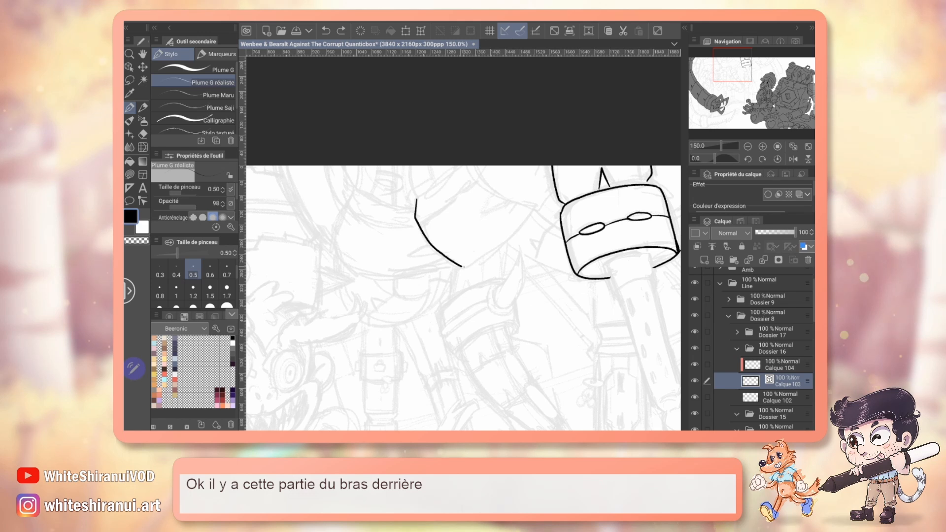
{"action": "left_click_drag", "start_coordinate": [430, 242], "coordinate": [530, 211]}
{"action": "left_click_drag", "start_coordinate": [477, 169], "coordinate": [531, 207]}
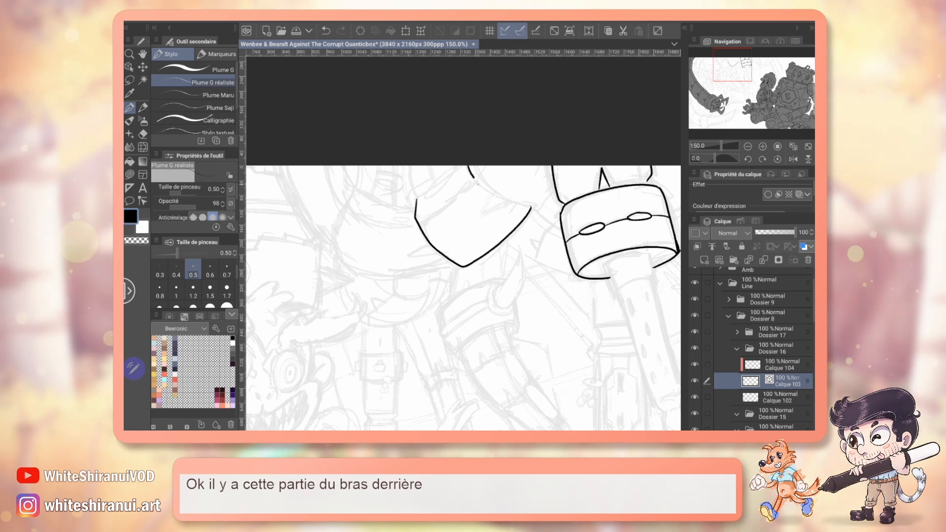
{"action": "key", "text": "ctrl+z"}
{"action": "left_click_drag", "start_coordinate": [471, 172], "coordinate": [486, 185]}
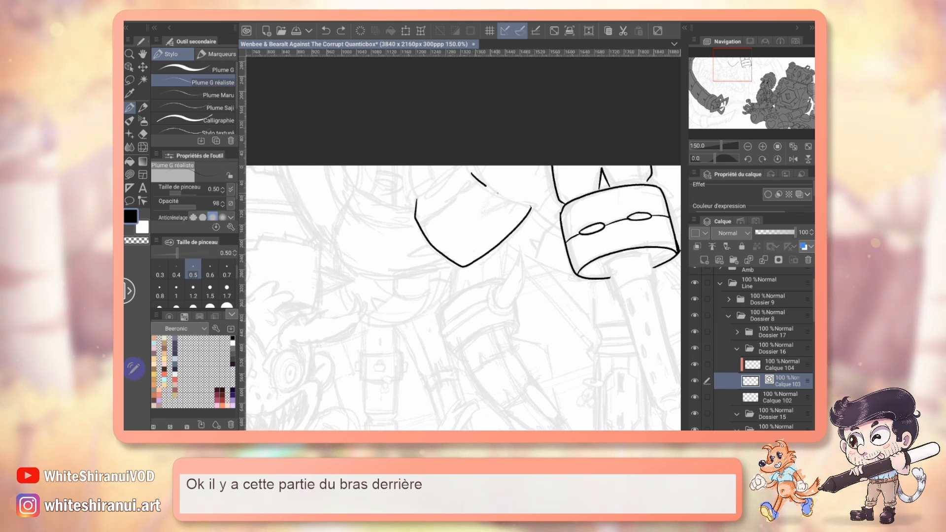
Save the illustration and erase the line joining the pointed segment's tip to the housing's upper section
{"action": "key", "text": "ctrl+s"}
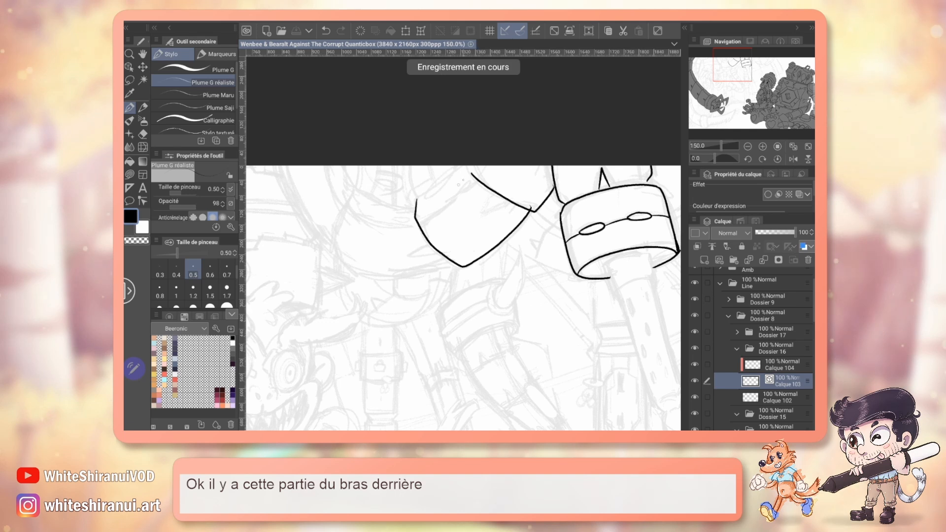
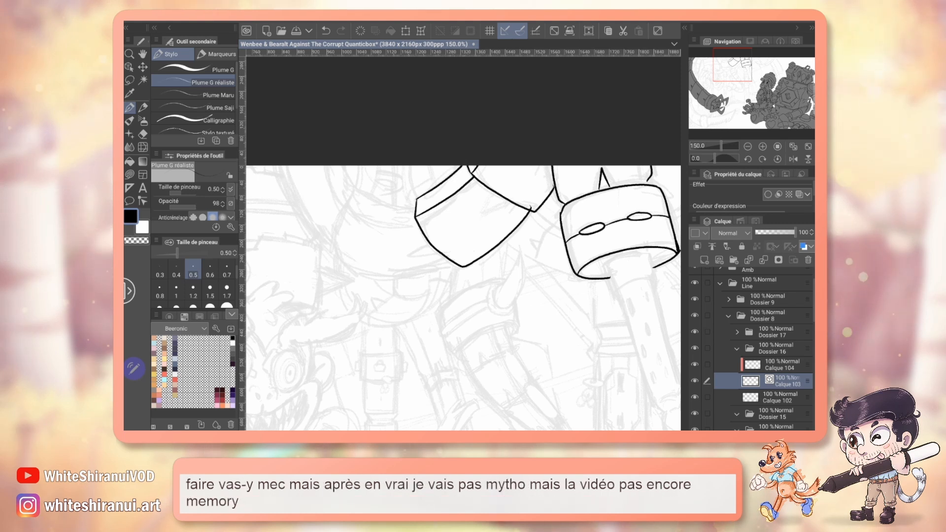
{"action": "key", "text": "e"}
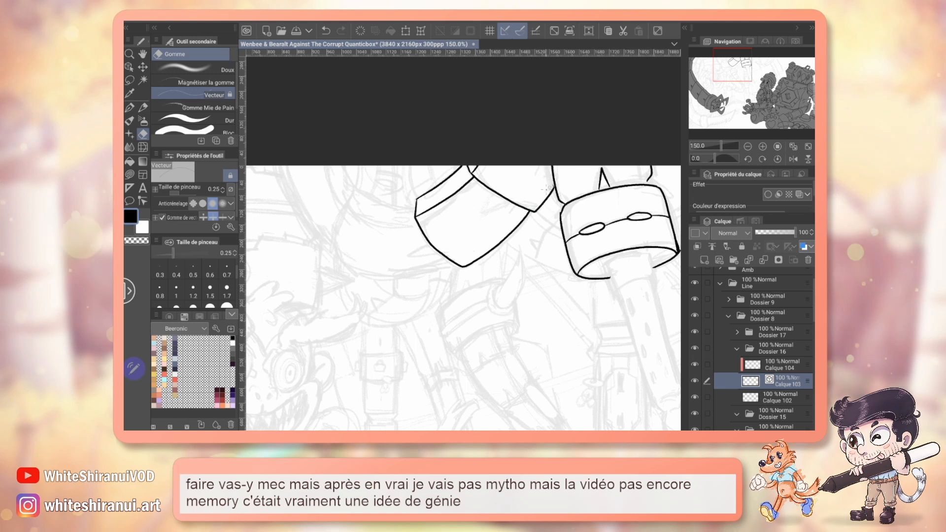
{"action": "left_click_drag", "start_coordinate": [538, 199], "coordinate": [547, 206]}
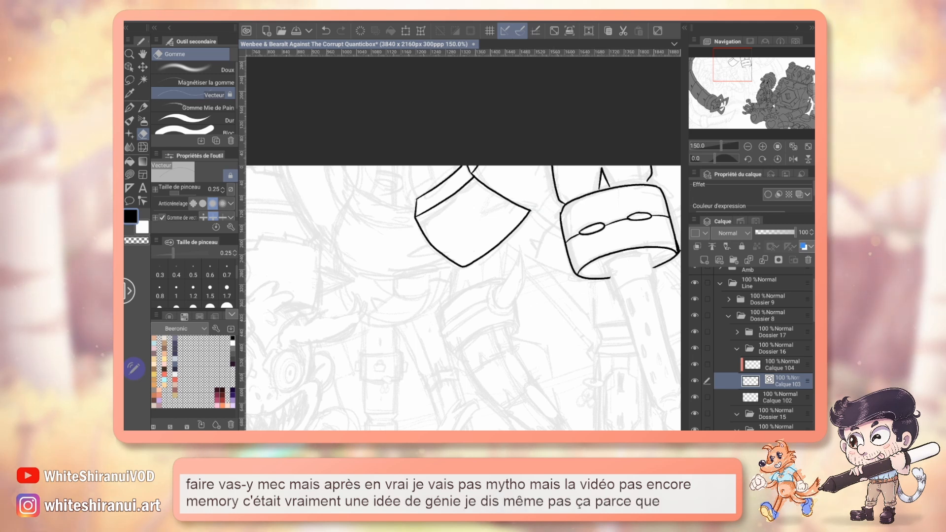
Ink a small spike on the pointed segment, beneath the edge of the neighbouring segment
{"action": "key", "text": "p"}
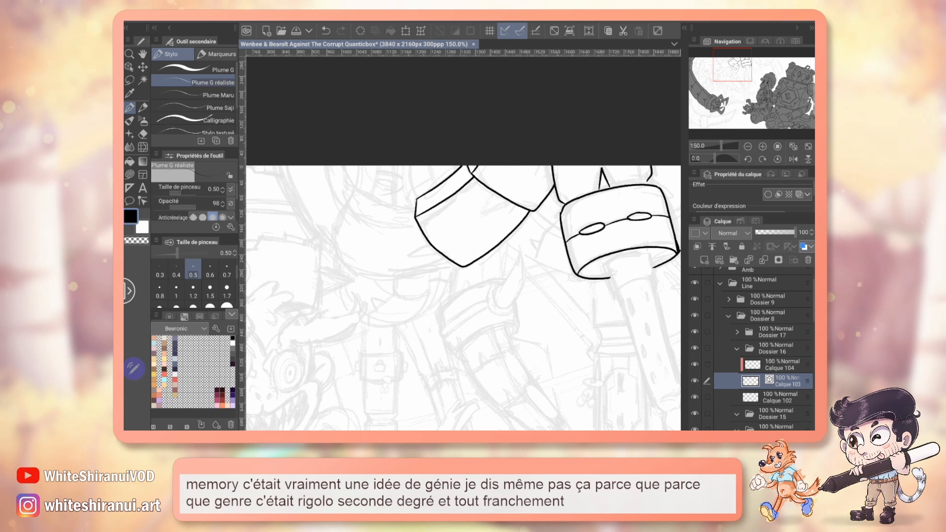
{"action": "left_click_drag", "start_coordinate": [463, 298], "coordinate": [471, 312]}
{"action": "mouse_move", "coordinate": [499, 205]}
{"action": "left_mouse_down"}
{"action": "mouse_move", "coordinate": [492, 220]}
{"action": "mouse_move", "coordinate": [511, 211]}
{"action": "left_mouse_up"}
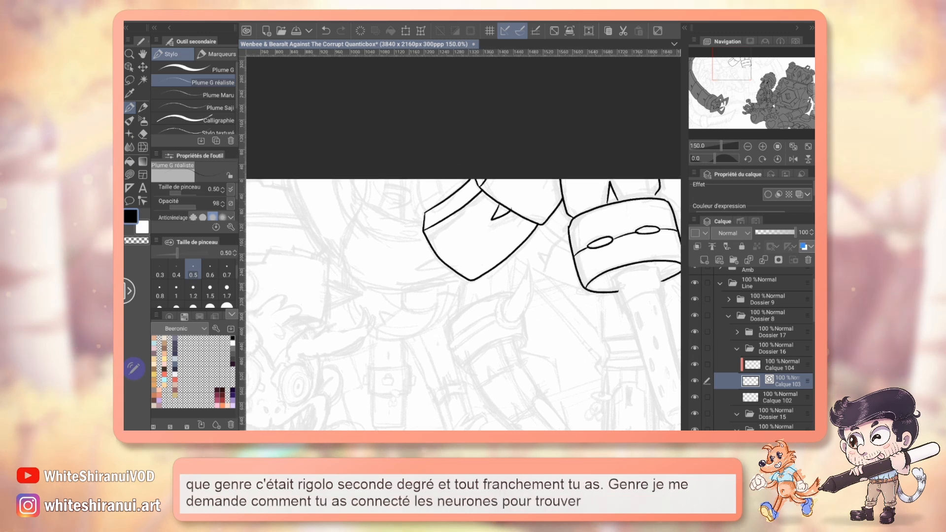
{"action": "left_click_drag", "start_coordinate": [512, 210], "coordinate": [513, 275]}
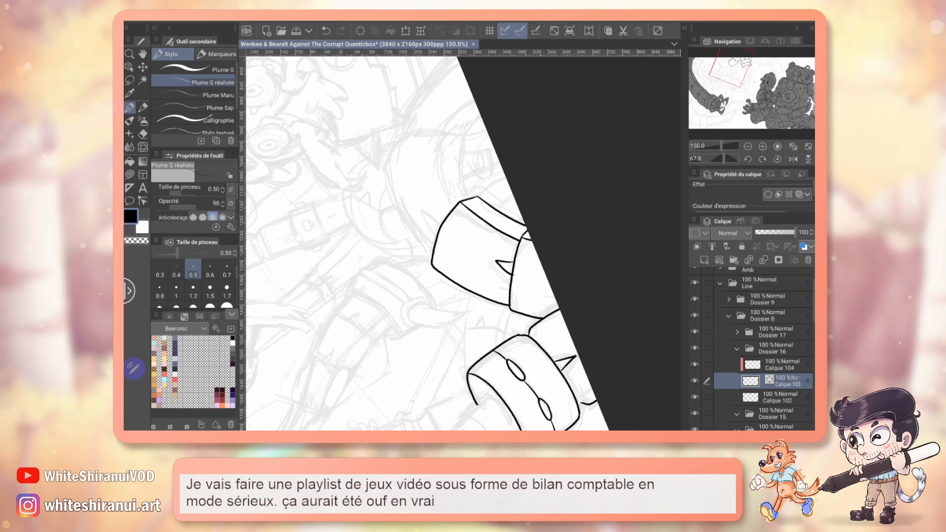
Ink the next arm segment with its curved upper band, and the curved side edges of the section beyond it
{"action": "left_click_drag", "start_coordinate": [460, 137], "coordinate": [463, 200]}
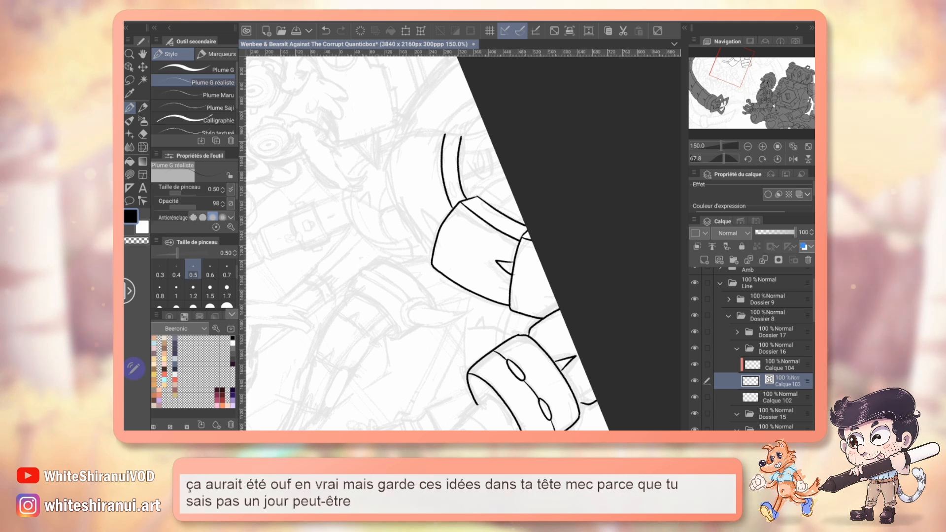
{"action": "left_click", "coordinate": [777, 159]}
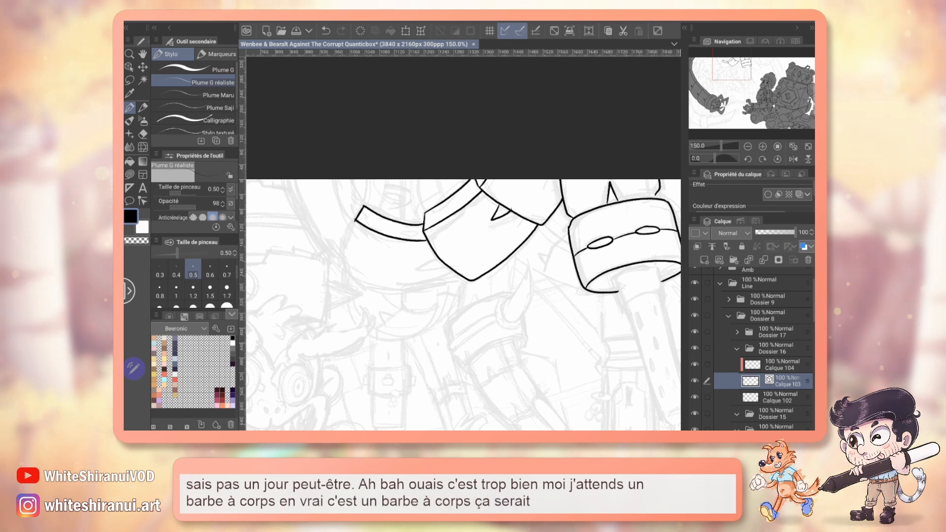
{"action": "left_click_drag", "start_coordinate": [358, 219], "coordinate": [350, 277]}
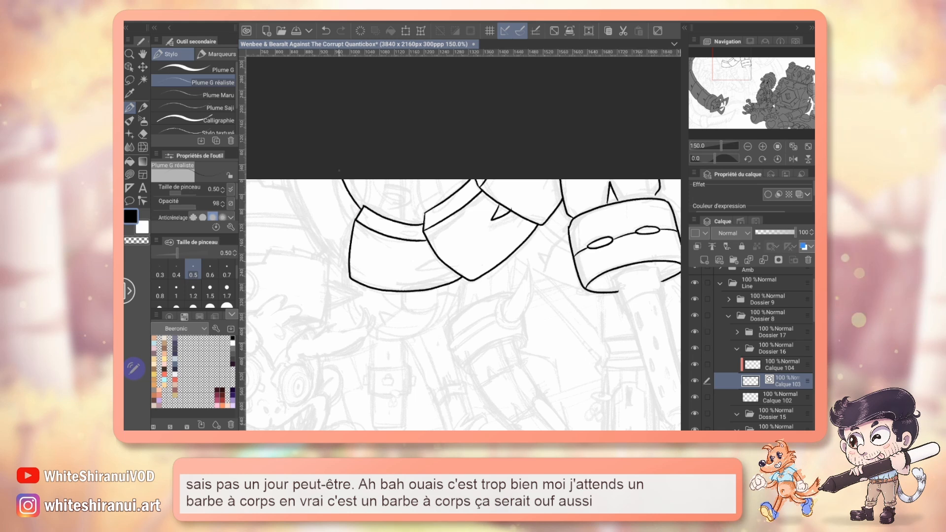
{"action": "left_click_drag", "start_coordinate": [363, 217], "coordinate": [324, 175]}
{"action": "left_click_drag", "start_coordinate": [345, 269], "coordinate": [288, 179]}
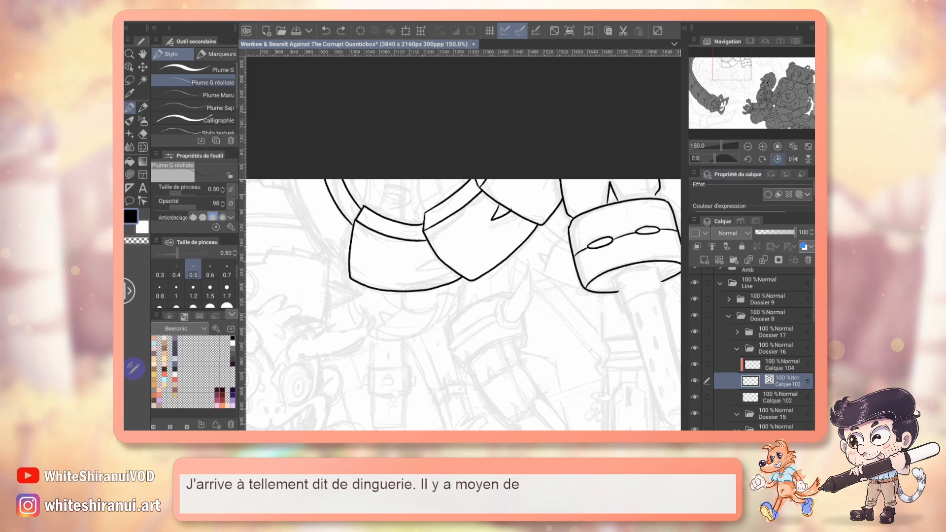
Ink the rim closing the curved section beyond the new segment, and add a spike at each of the two neighbouring joints
{"action": "left_click", "coordinate": [718, 158]}
{"action": "left_click_drag", "start_coordinate": [718, 158], "coordinate": [725, 158]}
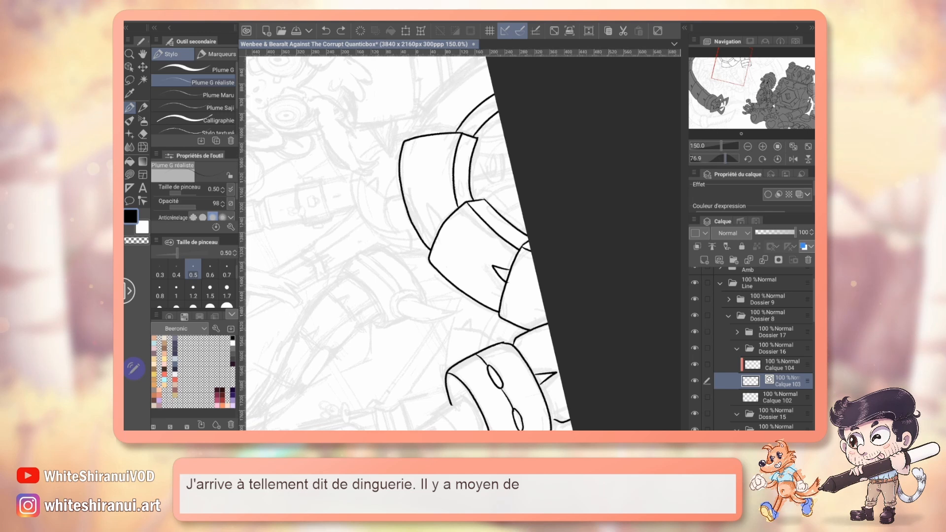
{"action": "left_click_drag", "start_coordinate": [493, 246], "coordinate": [415, 270]}
{"action": "left_click_drag", "start_coordinate": [345, 221], "coordinate": [363, 303]}
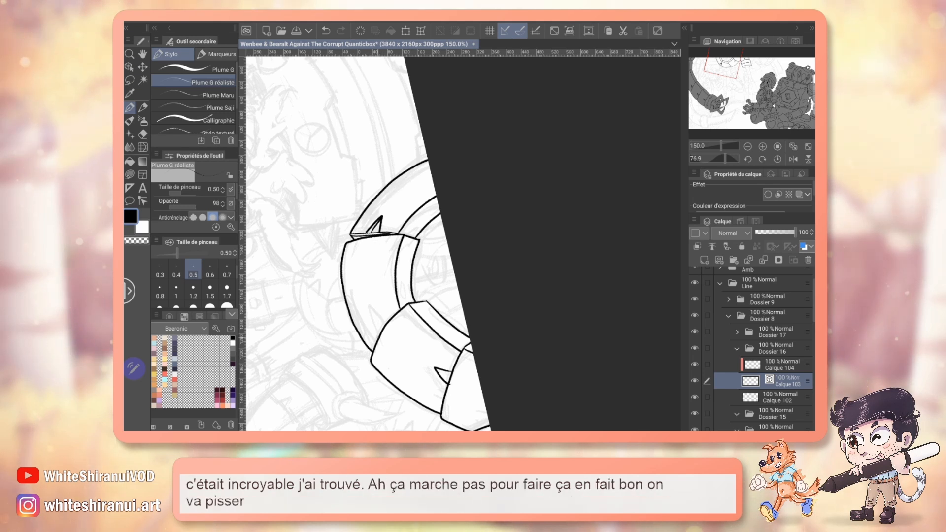
{"action": "left_click_drag", "start_coordinate": [373, 312], "coordinate": [387, 325]}
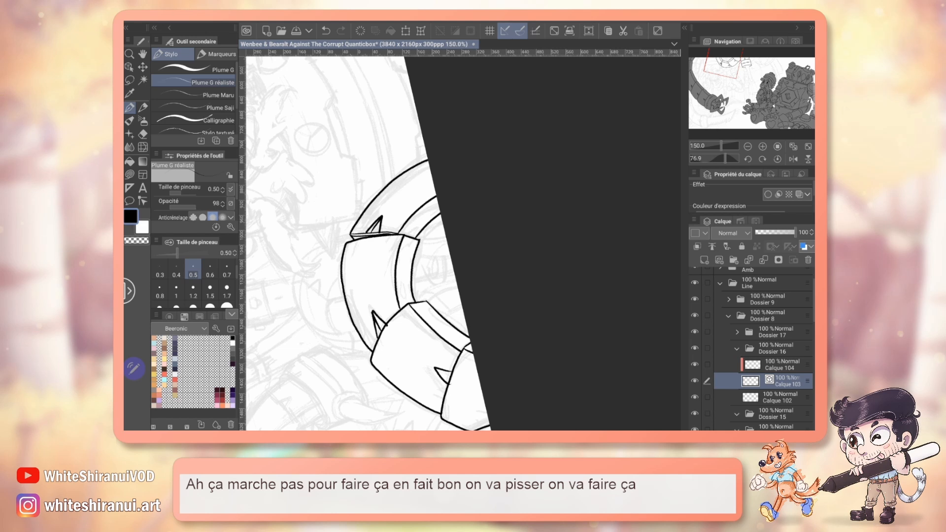
{"action": "left_click", "coordinate": [778, 159]}
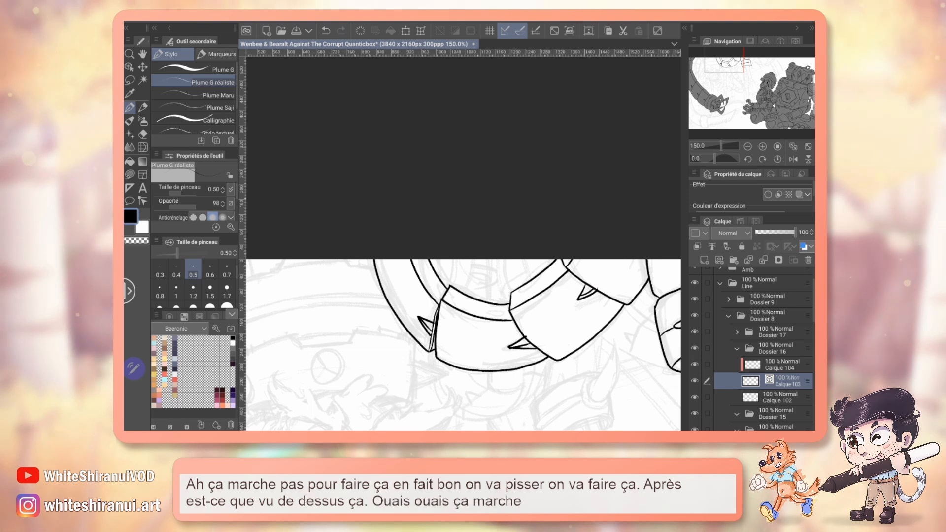
Erase the overlapping lines at the spikes' bases and ink an inner facet line along the spikes
{"action": "key", "text": "e"}
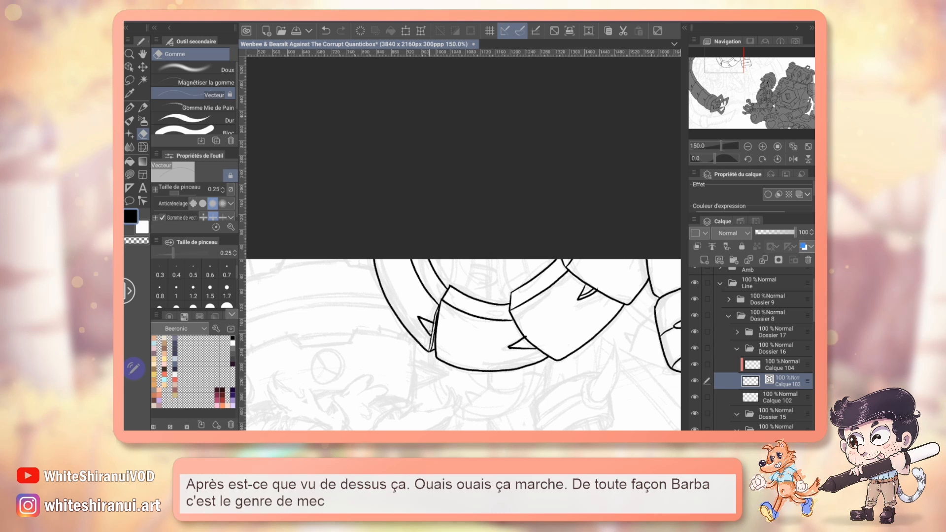
{"action": "key", "text": "p"}
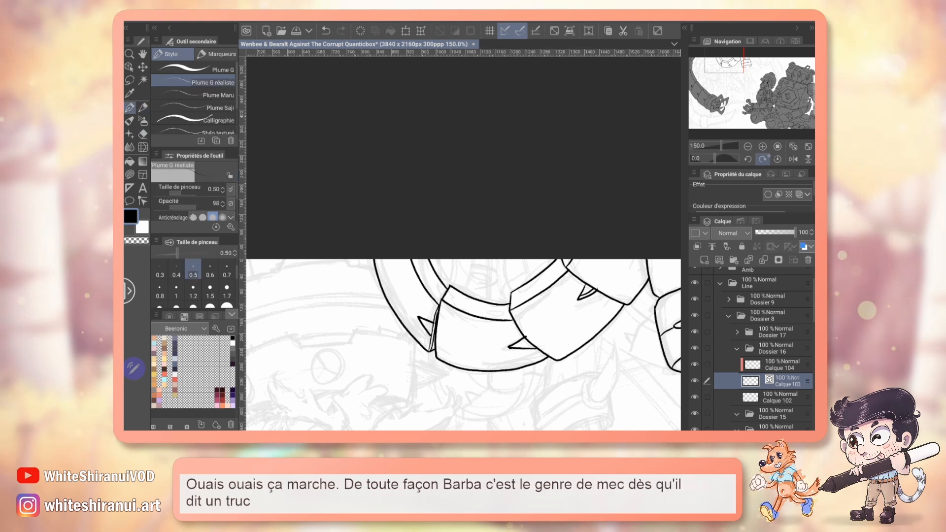
{"action": "left_click", "coordinate": [763, 146]}
{"action": "left_click_drag", "start_coordinate": [529, 384], "coordinate": [494, 315]}
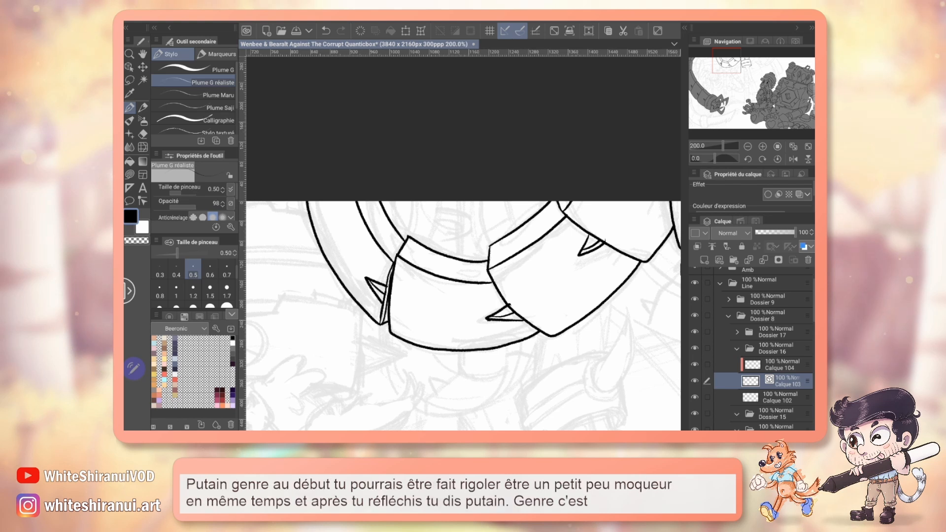
{"action": "left_click_drag", "start_coordinate": [715, 158], "coordinate": [718, 158]}
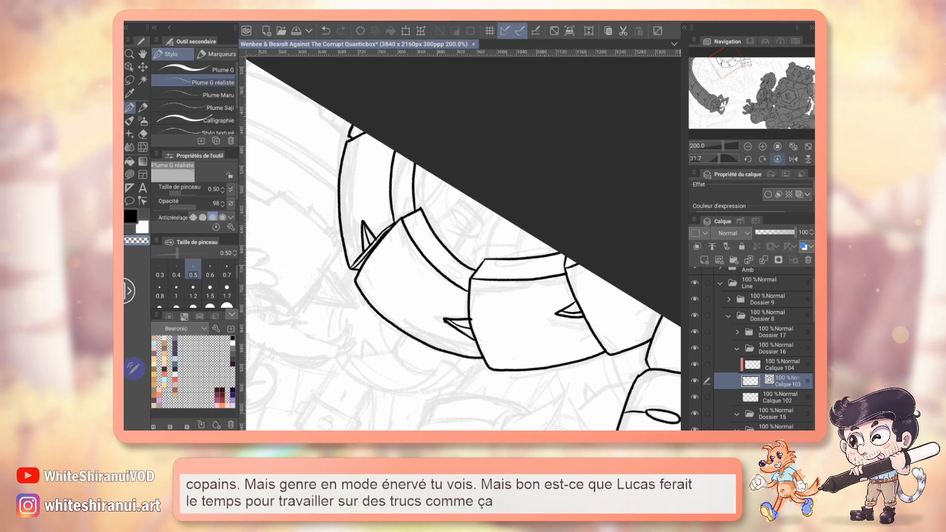
{"action": "key", "text": "ctrl+@"}
{"action": "left_click_drag", "start_coordinate": [463, 296], "coordinate": [530, 239]}
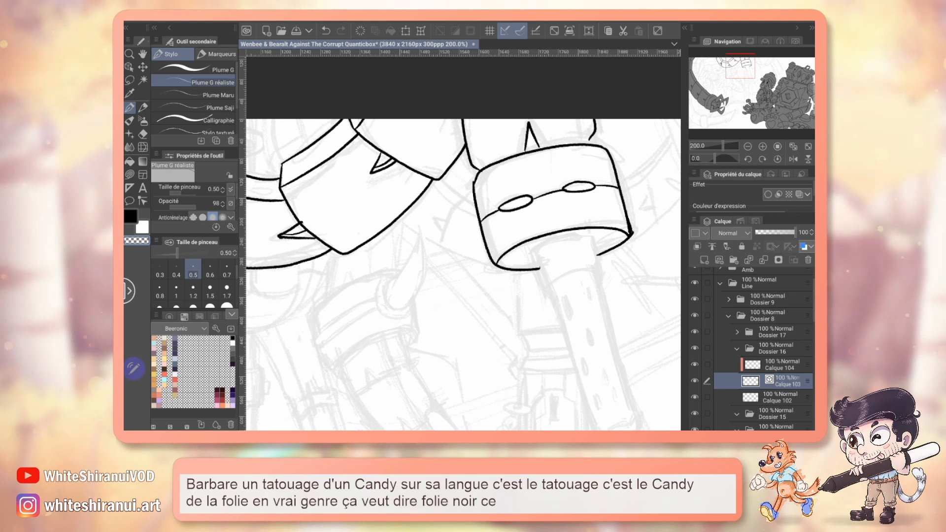
Ink the short collar emerging from the housing with its flared lower corners and curved rim, redoing its first side strokes
{"action": "left_click_drag", "start_coordinate": [525, 259], "coordinate": [402, 229]}
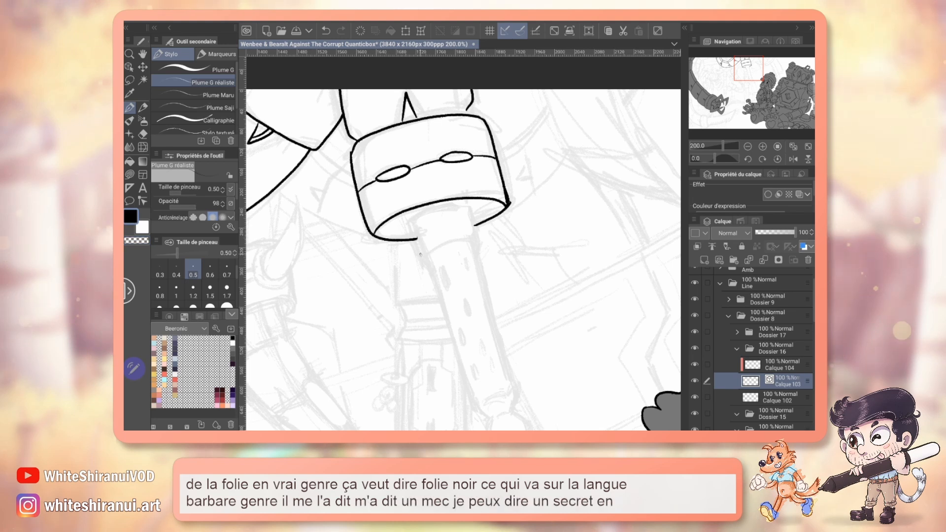
{"action": "mouse_move", "coordinate": [422, 255]}
{"action": "left_mouse_down"}
{"action": "mouse_move", "coordinate": [411, 222]}
{"action": "mouse_move", "coordinate": [471, 234]}
{"action": "left_mouse_up"}
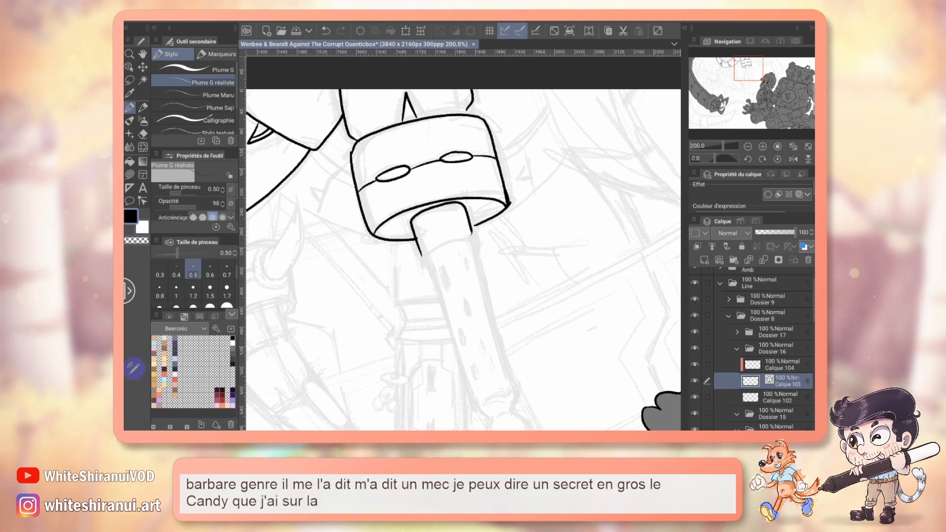
{"action": "key", "text": "ctrl+z"}
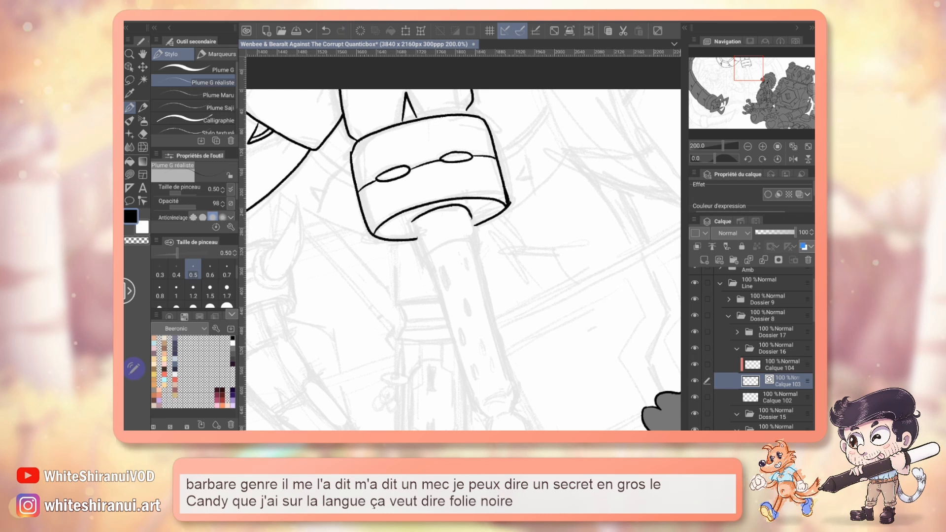
{"action": "key", "text": "ctrl+z"}
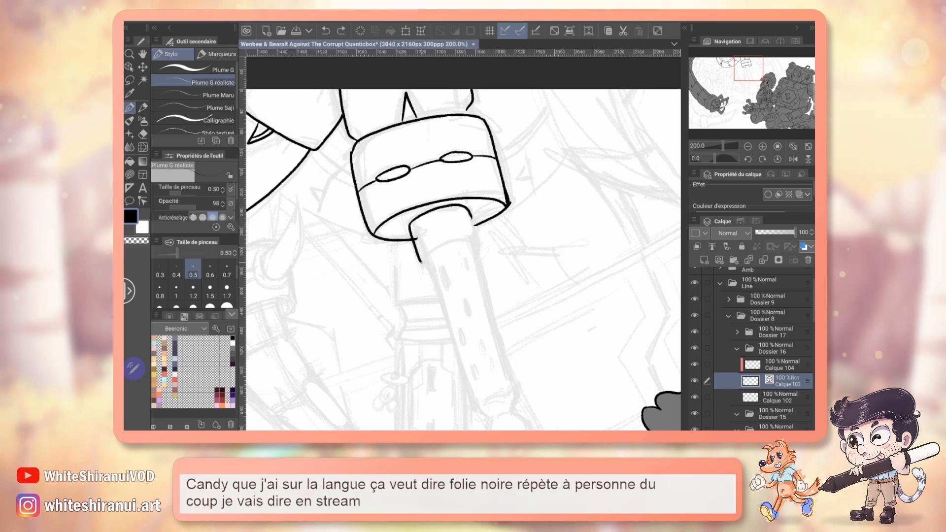
{"action": "left_click_drag", "start_coordinate": [421, 263], "coordinate": [429, 268]}
{"action": "left_click_drag", "start_coordinate": [471, 219], "coordinate": [479, 239]}
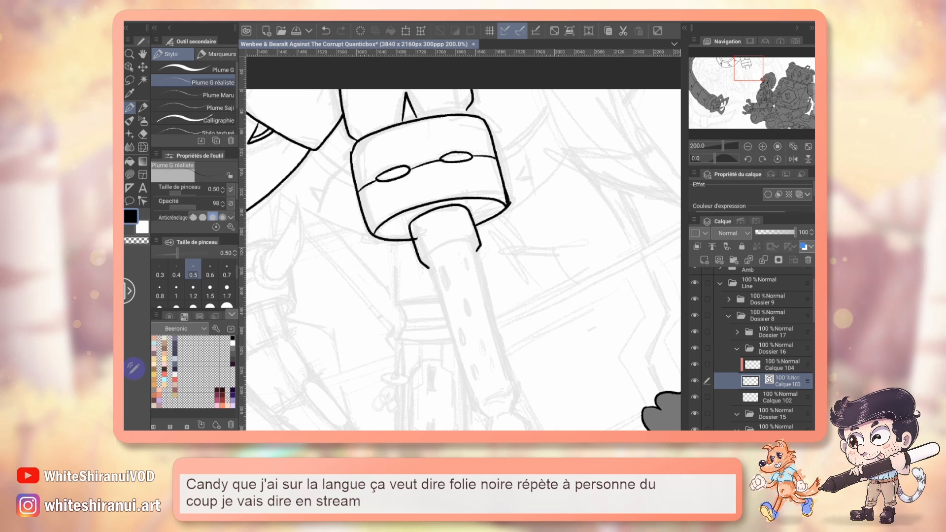
{"action": "mouse_move", "coordinate": [426, 259]}
{"action": "left_mouse_down"}
{"action": "mouse_move", "coordinate": [462, 241]}
{"action": "mouse_move", "coordinate": [476, 245]}
{"action": "left_mouse_up"}
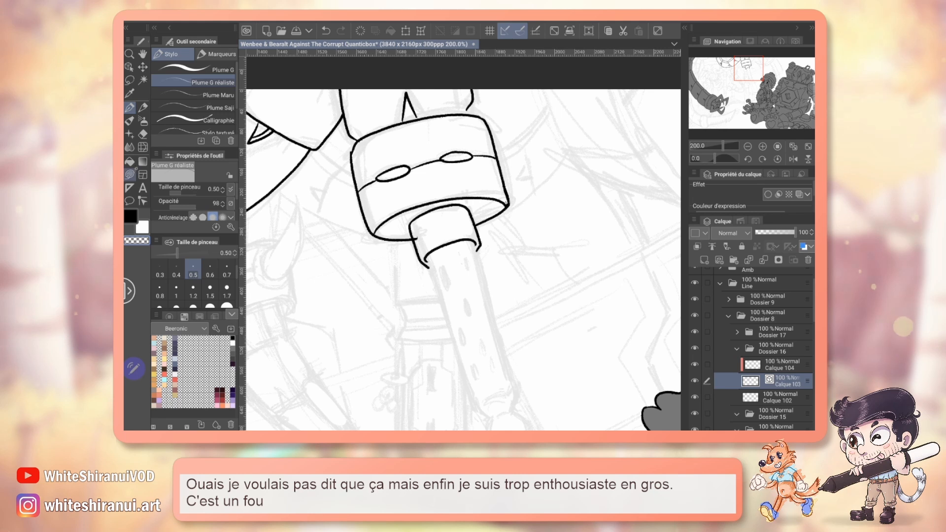
{"action": "key", "text": "e"}
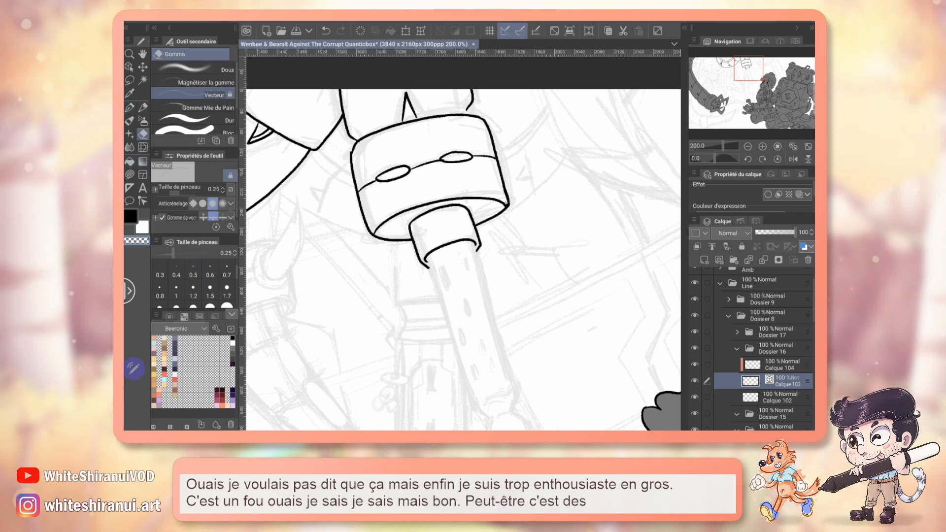
Ink the two long straight side edges of the soldering iron's shaft below the collar, redoing the second edge
{"action": "left_click_drag", "start_coordinate": [483, 286], "coordinate": [442, 186]}
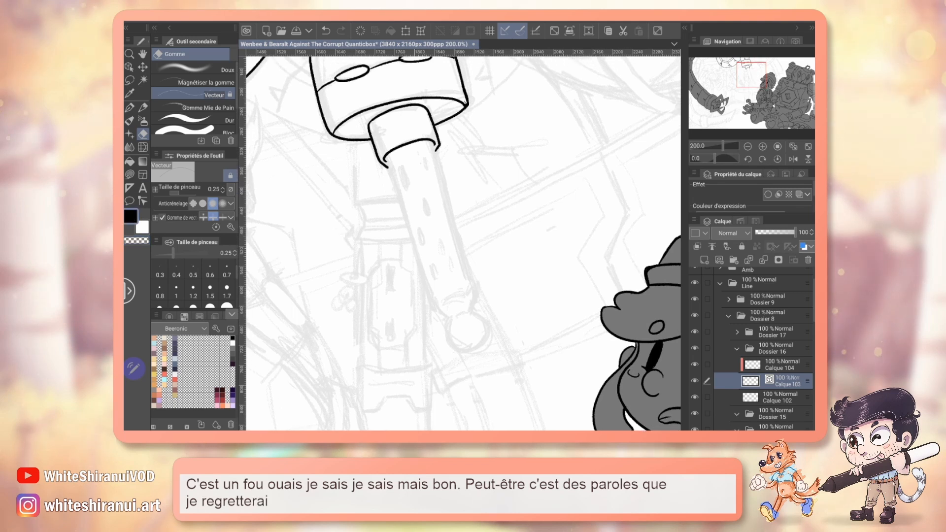
{"action": "key", "text": "p"}
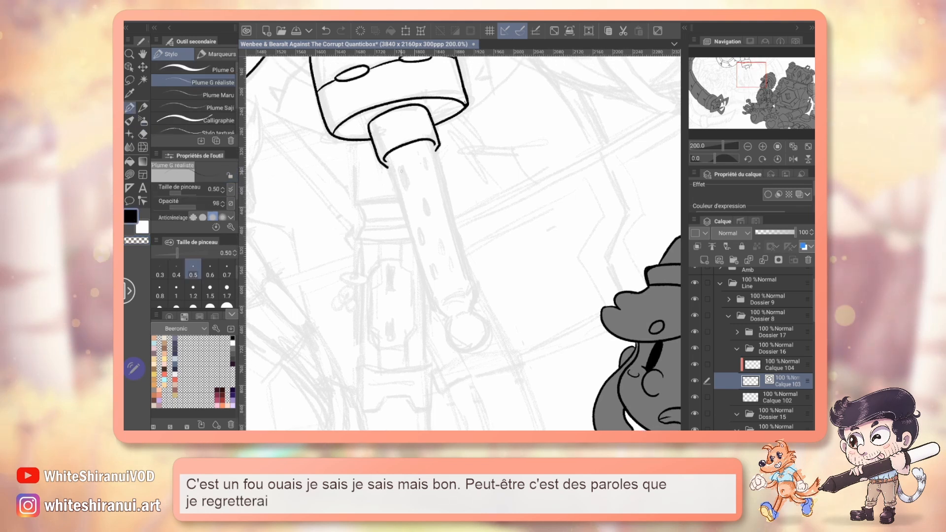
{"action": "left_click_drag", "start_coordinate": [392, 178], "coordinate": [436, 306]}
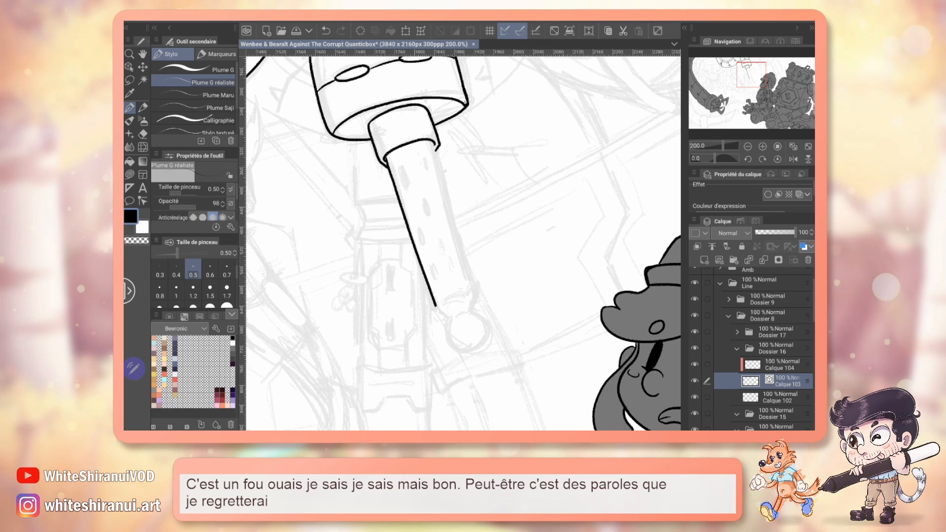
{"action": "key", "text": "ctrl+z"}
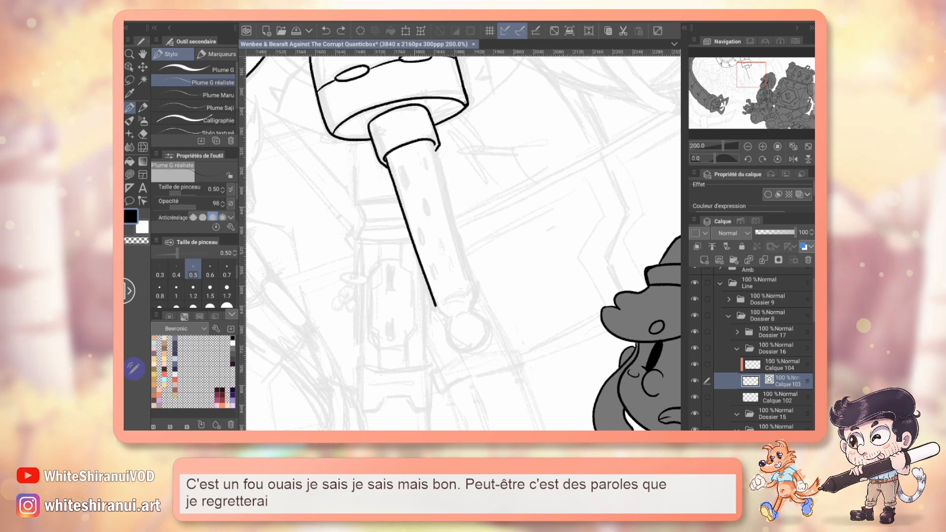
{"action": "mouse_move", "coordinate": [465, 103]}
{"action": "left_mouse_down"}
{"action": "mouse_move", "coordinate": [367, 347]}
{"action": "mouse_move", "coordinate": [462, 384]}
{"action": "left_mouse_up"}
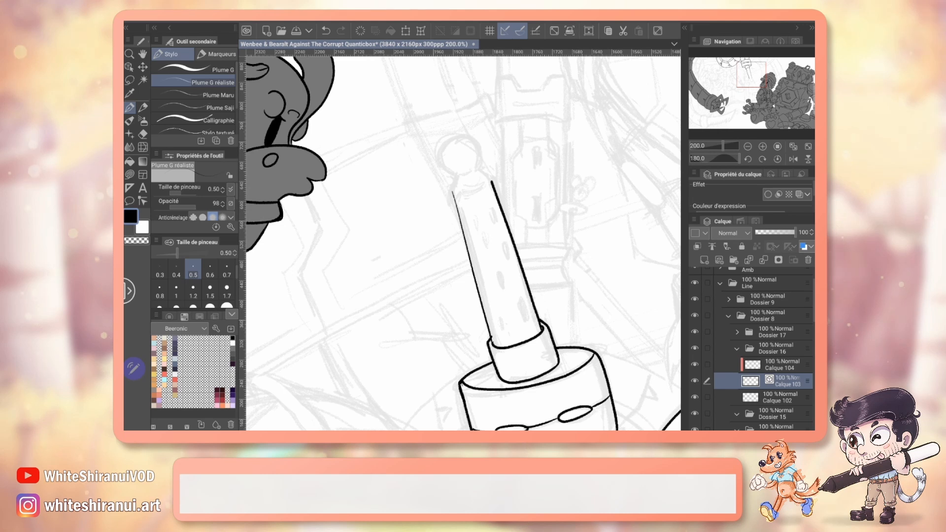
{"action": "key", "text": "ctrl+z"}
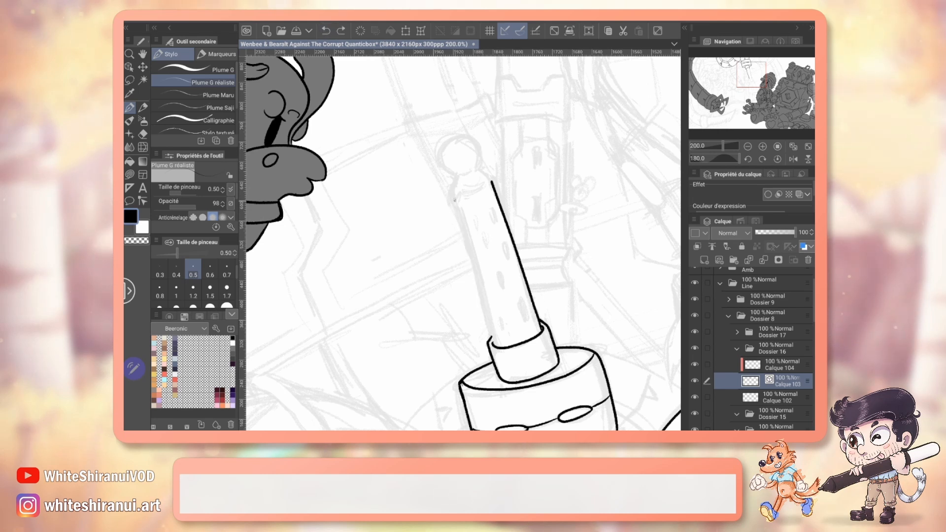
{"action": "key", "text": "ctrl+y"}
{"action": "left_click_drag", "start_coordinate": [453, 196], "coordinate": [495, 344]}
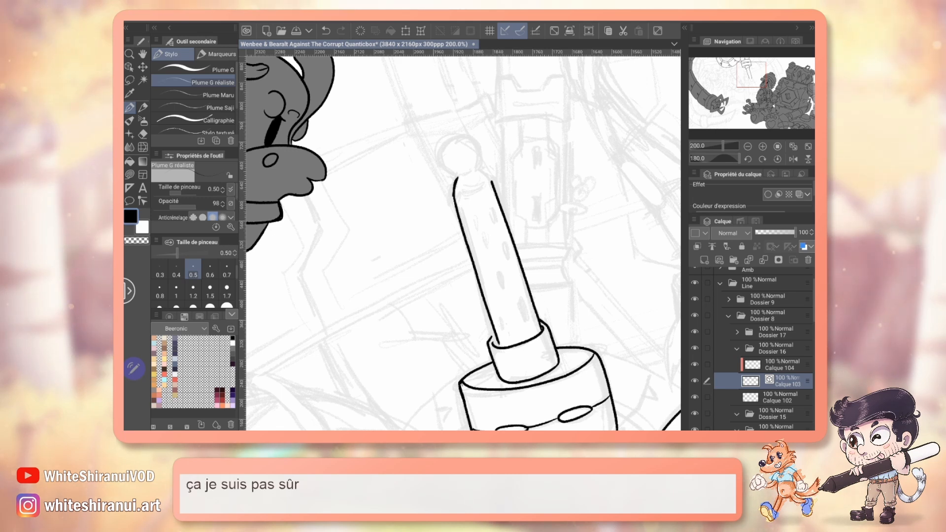
Connect the collar's lower corners to its rim around the shaft and clean up the stray line ends
{"action": "left_click_drag", "start_coordinate": [489, 343], "coordinate": [497, 337]}
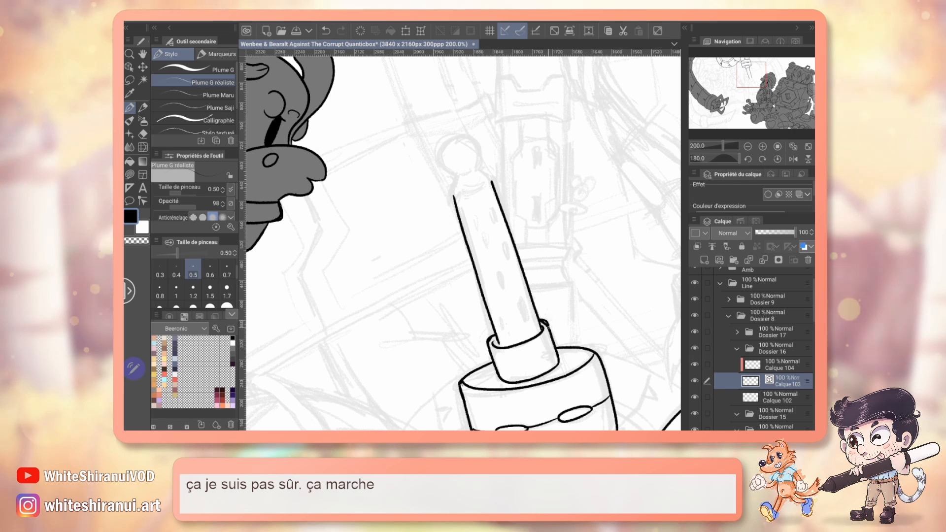
{"action": "key", "text": "e"}
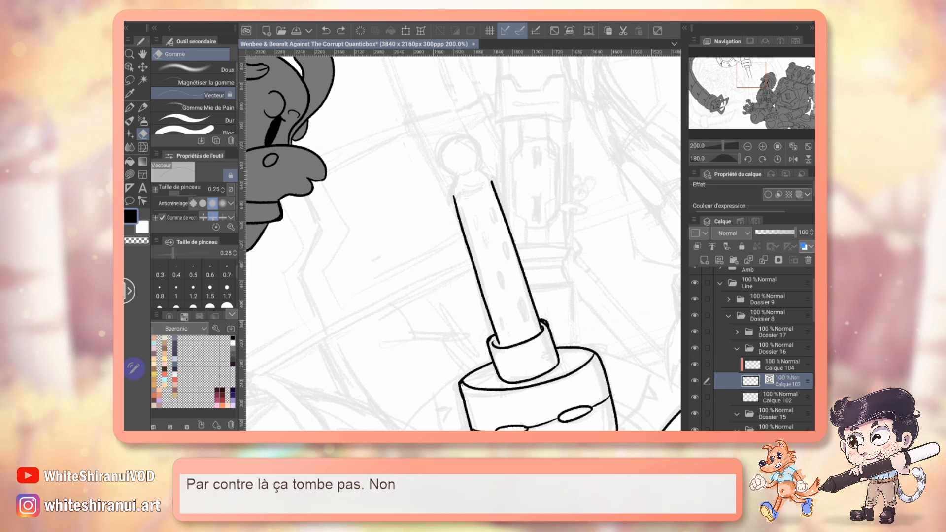
{"action": "key", "text": "p"}
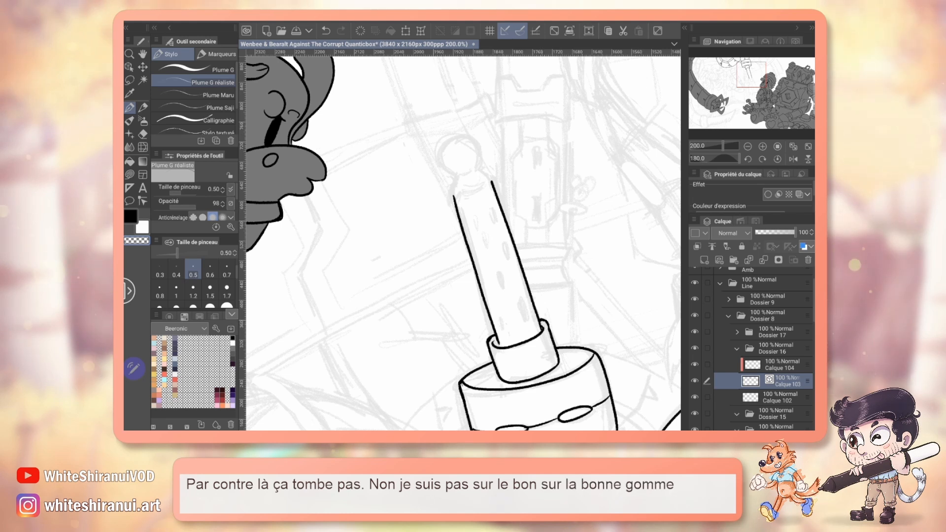
{"action": "left_click", "coordinate": [777, 159]}
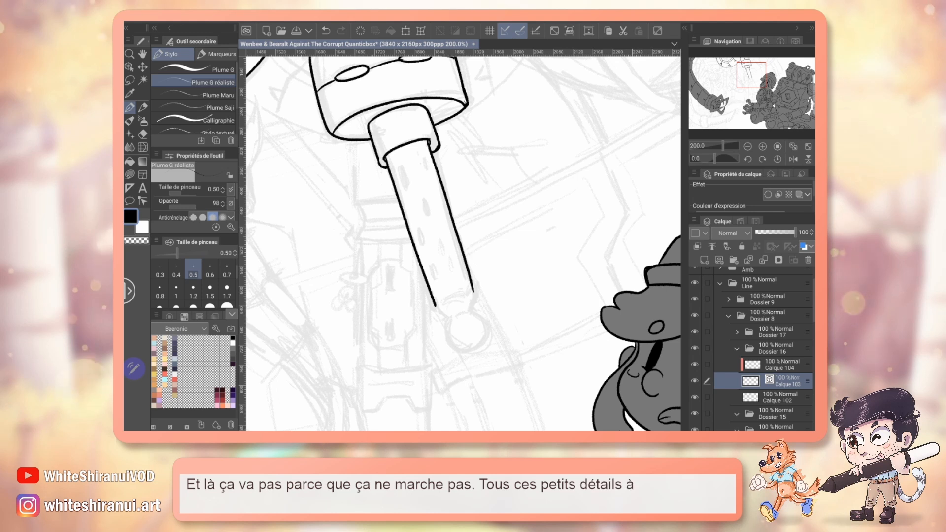
{"action": "left_click_drag", "start_coordinate": [463, 244], "coordinate": [512, 337]}
{"action": "left_click_drag", "start_coordinate": [417, 249], "coordinate": [388, 225]}
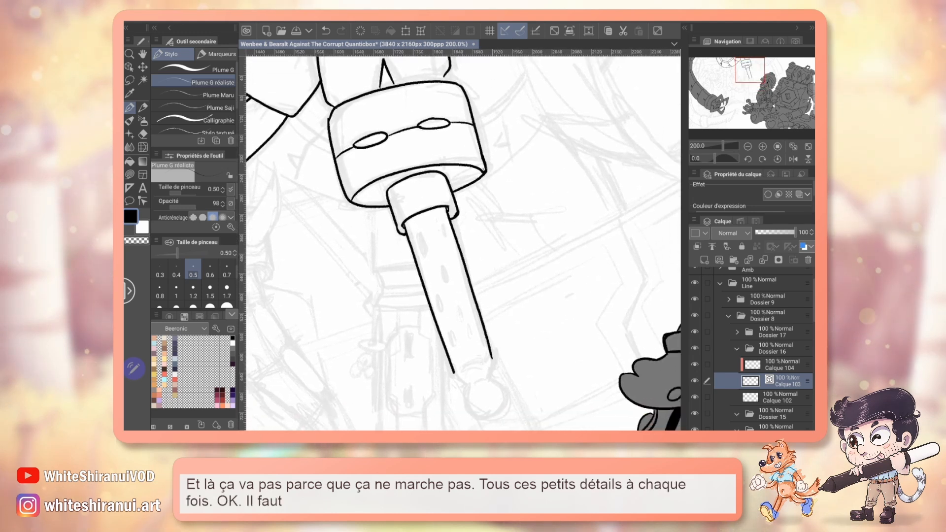
Try to rotate the soldering iron's collar and shaft lines slightly clockwise to centre them under the housing
{"action": "key", "text": "m"}
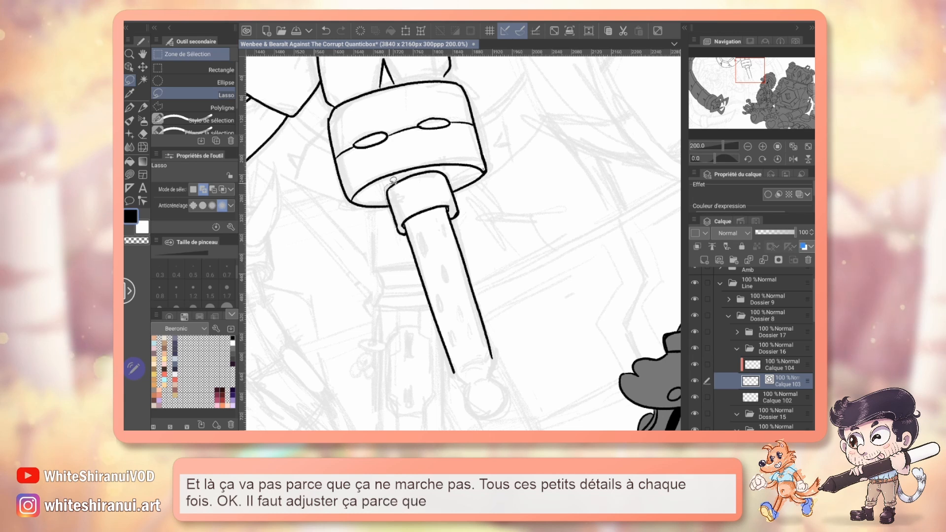
{"action": "mouse_move", "coordinate": [492, 394]}
{"action": "left_mouse_down"}
{"action": "mouse_move", "coordinate": [413, 332]}
{"action": "mouse_move", "coordinate": [394, 231]}
{"action": "left_mouse_up"}
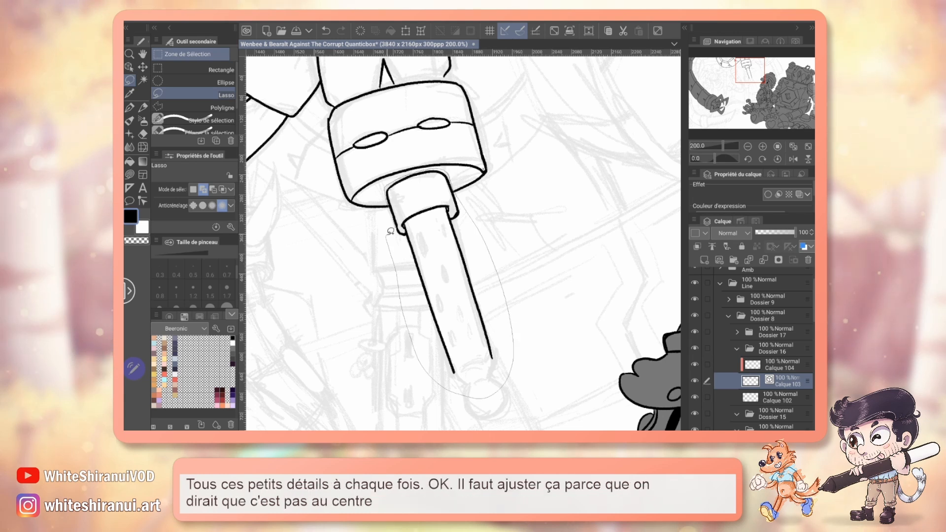
{"action": "key", "text": "ctrl+t"}
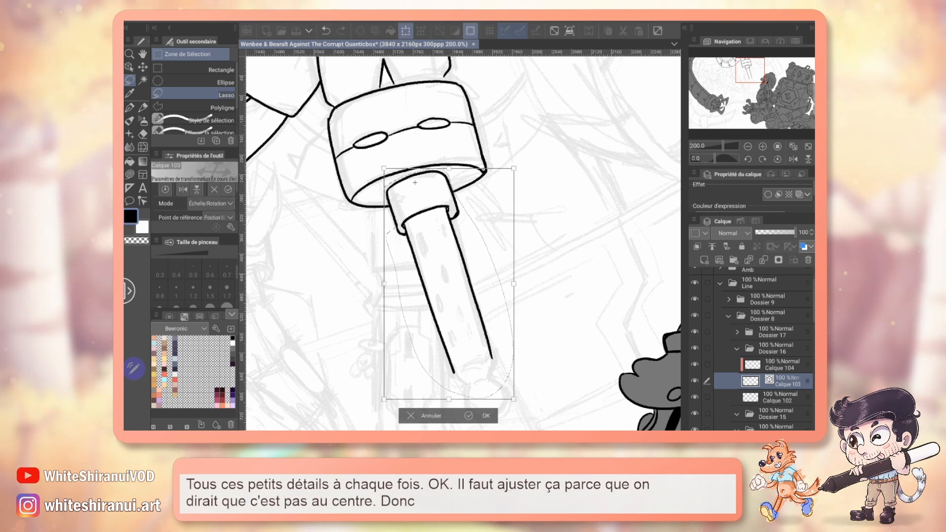
{"action": "left_click_drag", "start_coordinate": [556, 224], "coordinate": [553, 234]}
{"action": "left_click_drag", "start_coordinate": [458, 271], "coordinate": [457, 270]}
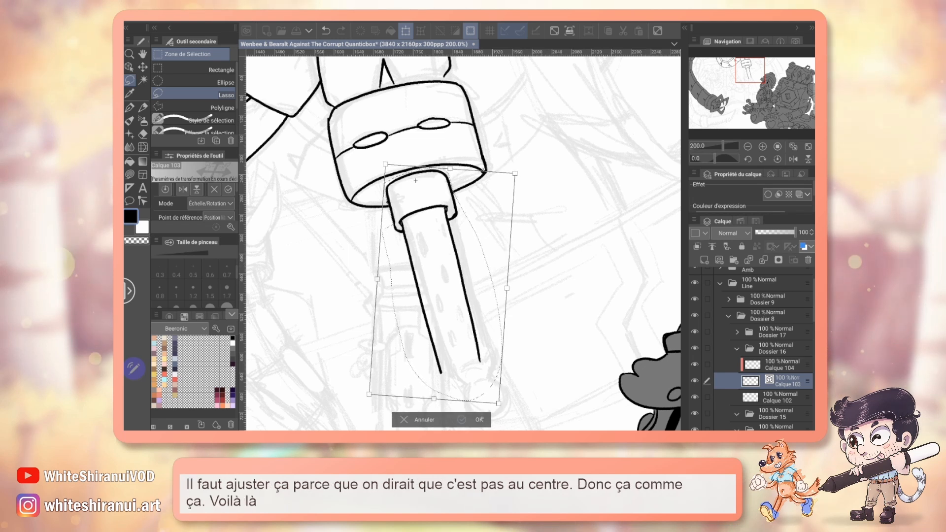
{"action": "left_click", "coordinate": [479, 419]}
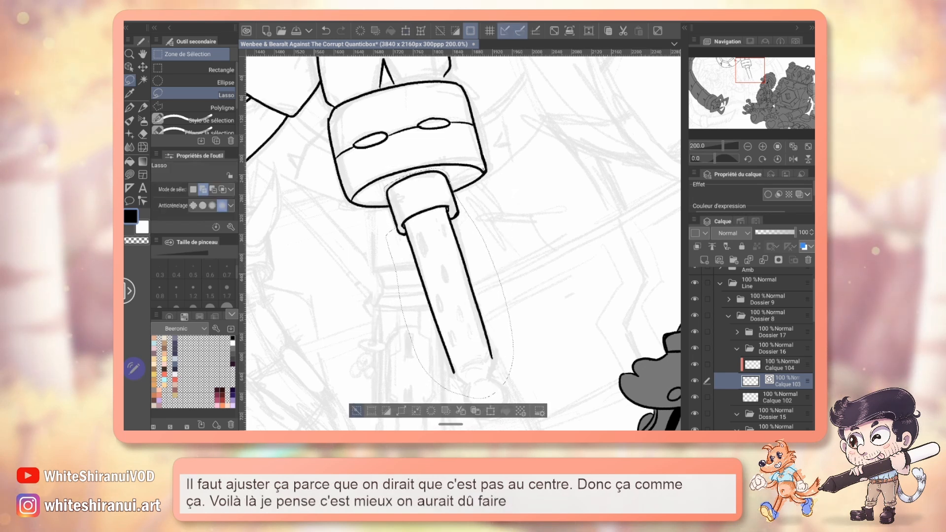
{"action": "key", "text": "ctrl+d"}
Ink the rounded ball tip at the shaft's end, with a short neck and curved edge joining it to the shaft
{"action": "key", "text": "p"}
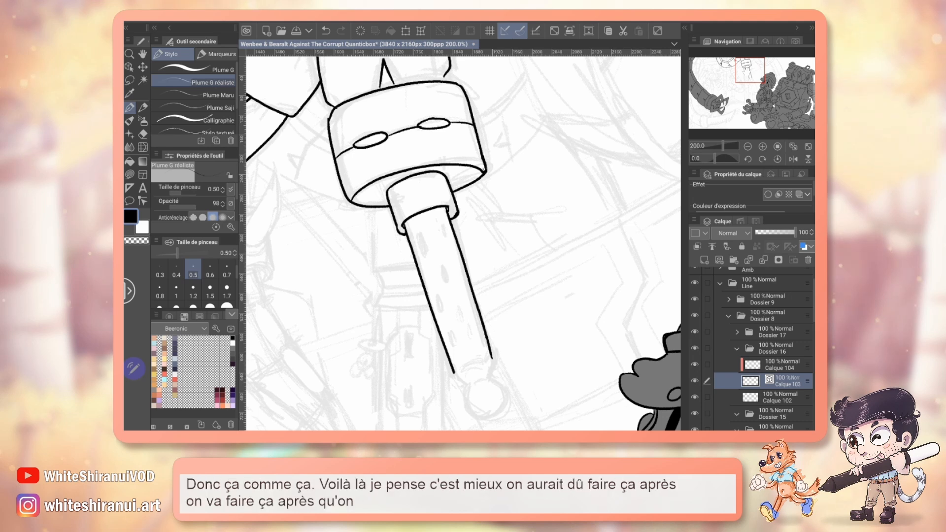
{"action": "left_click_drag", "start_coordinate": [463, 296], "coordinate": [422, 191]}
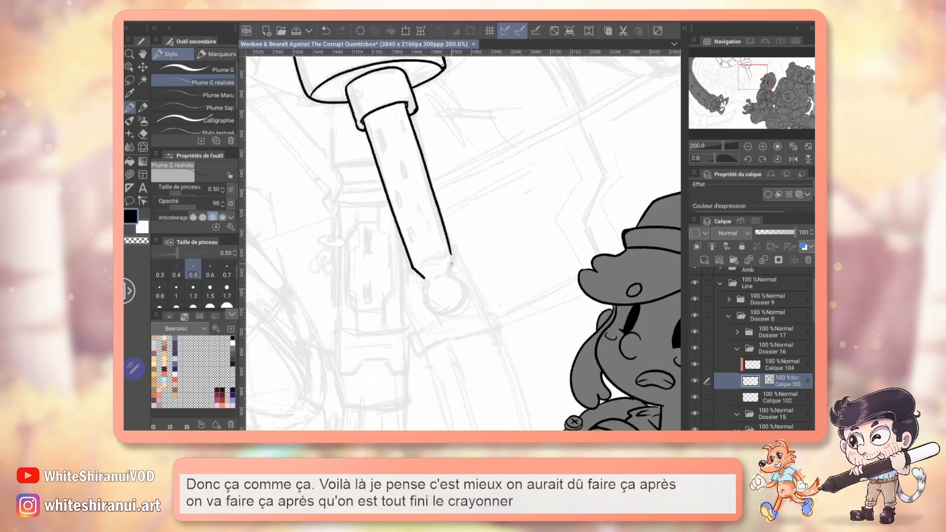
{"action": "mouse_move", "coordinate": [425, 279]}
{"action": "left_mouse_down"}
{"action": "mouse_move", "coordinate": [427, 300]}
{"action": "mouse_move", "coordinate": [441, 309]}
{"action": "mouse_move", "coordinate": [460, 296]}
{"action": "mouse_move", "coordinate": [456, 279]}
{"action": "mouse_move", "coordinate": [421, 264]}
{"action": "mouse_move", "coordinate": [444, 256]}
{"action": "left_mouse_up"}
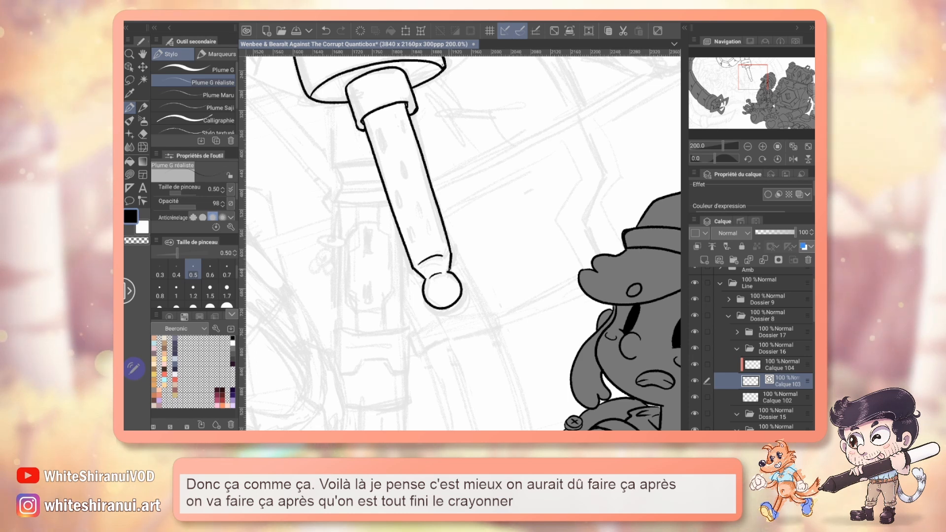
Ink small elongated oval vent holes in staggered rows along the soldering iron's shaft, including a partial one against the collar rim
{"action": "left_click_drag", "start_coordinate": [410, 229], "coordinate": [413, 242]}
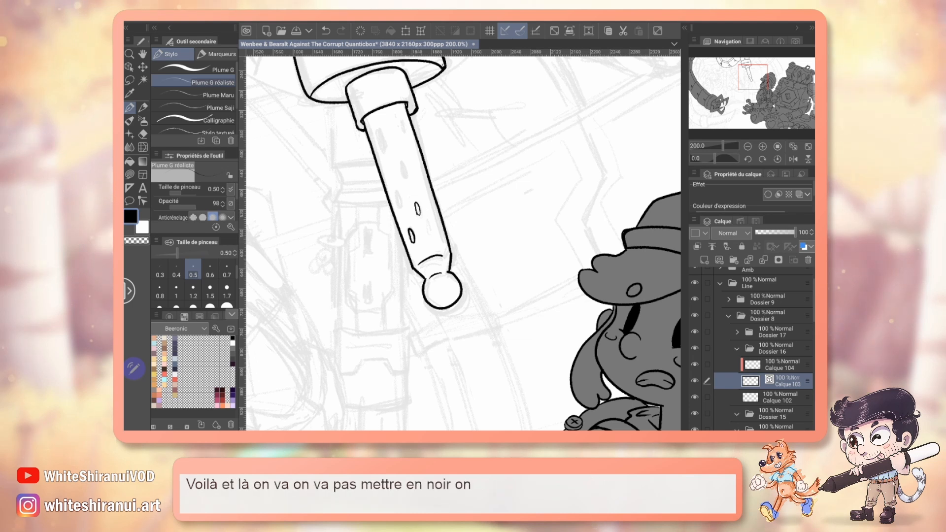
{"action": "left_click_drag", "start_coordinate": [394, 189], "coordinate": [398, 200]}
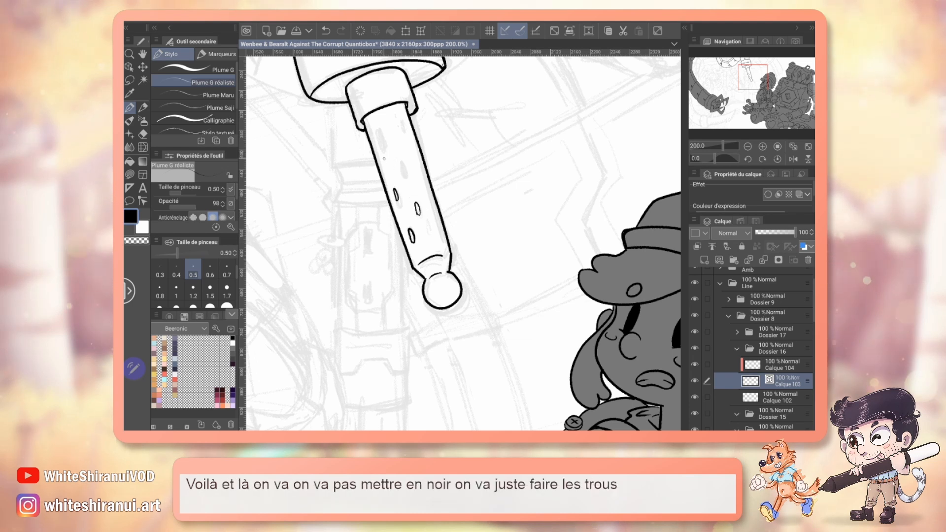
{"action": "mouse_move", "coordinate": [381, 150]}
{"action": "left_mouse_down"}
{"action": "mouse_move", "coordinate": [385, 162]}
{"action": "mouse_move", "coordinate": [383, 150]}
{"action": "left_mouse_up"}
{"action": "left_click_drag", "start_coordinate": [388, 117], "coordinate": [390, 128]}
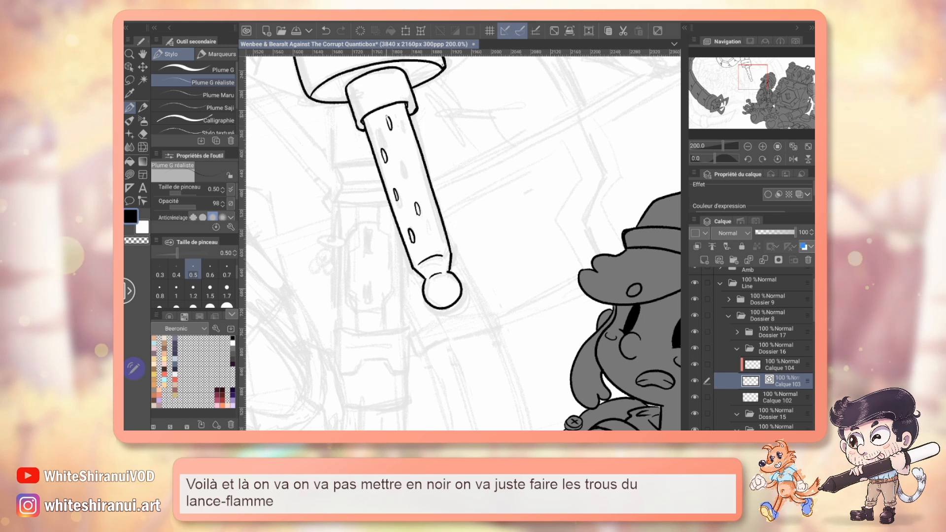
{"action": "left_click_drag", "start_coordinate": [402, 168], "coordinate": [404, 179]}
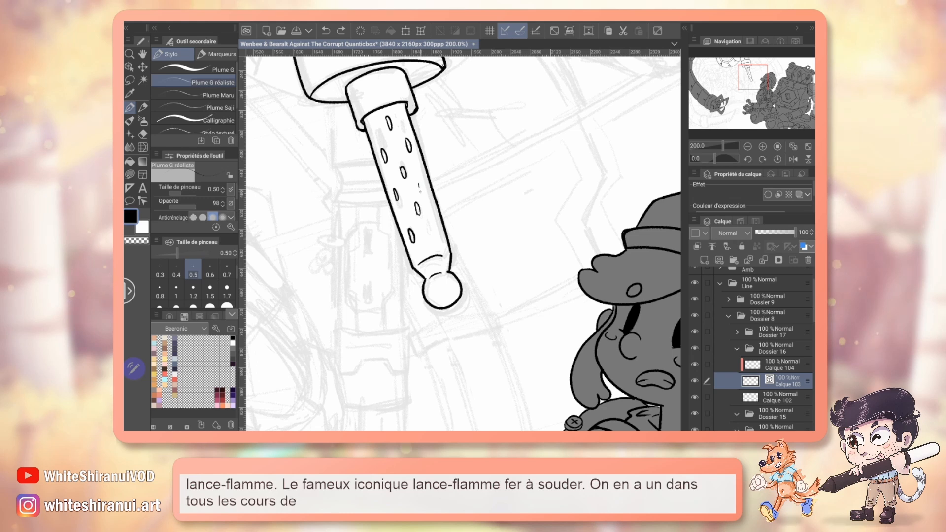
{"action": "left_click_drag", "start_coordinate": [434, 223], "coordinate": [430, 250]}
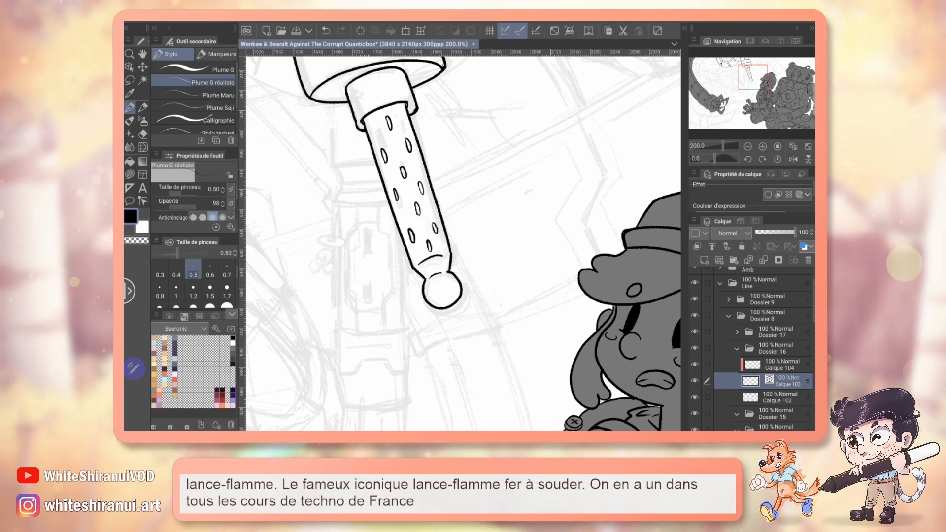
{"action": "left_click_drag", "start_coordinate": [369, 117], "coordinate": [373, 117]}
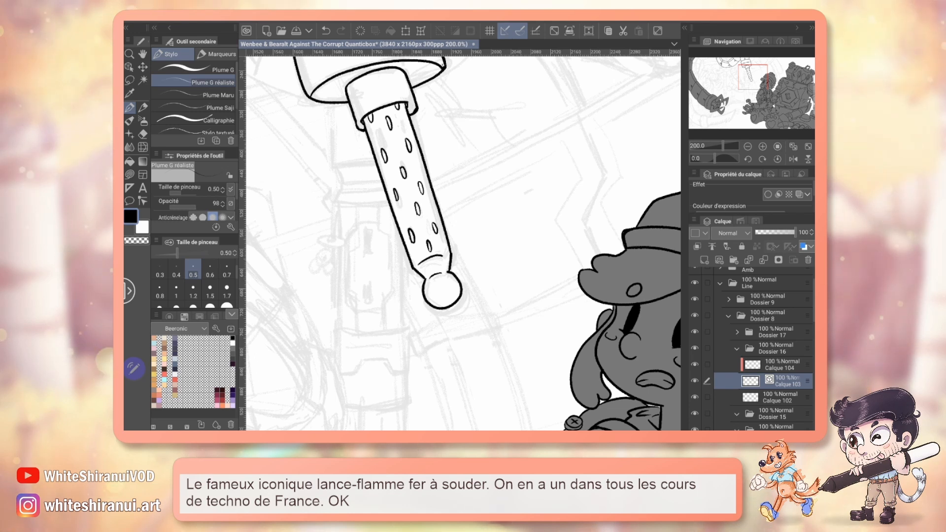
Erase the neck lines connecting the shaft's end to the ball tip with the vector eraser
{"action": "key", "text": "e"}
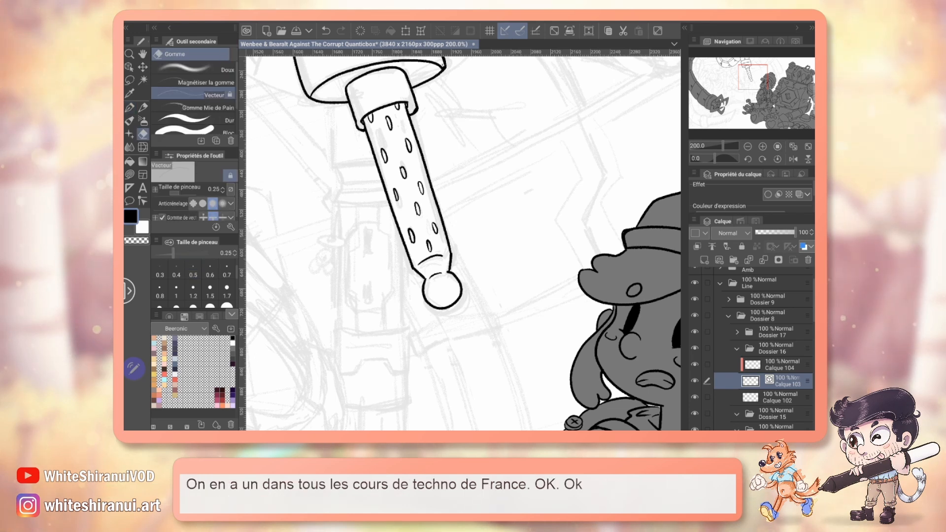
{"action": "left_click_drag", "start_coordinate": [427, 280], "coordinate": [418, 273]}
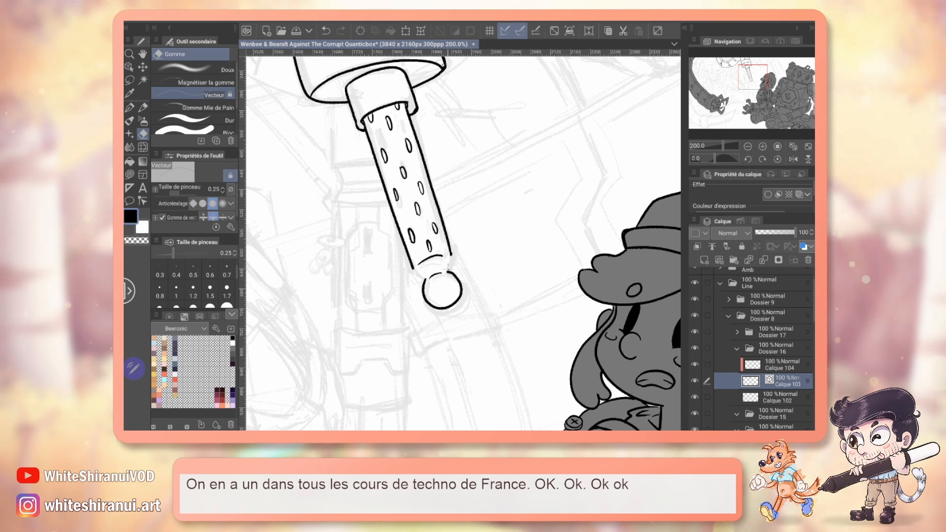
Ink the neck joining the soldering iron's shaft to its ball tip and redraw the short edge above the wide collar
{"action": "key", "text": "p"}
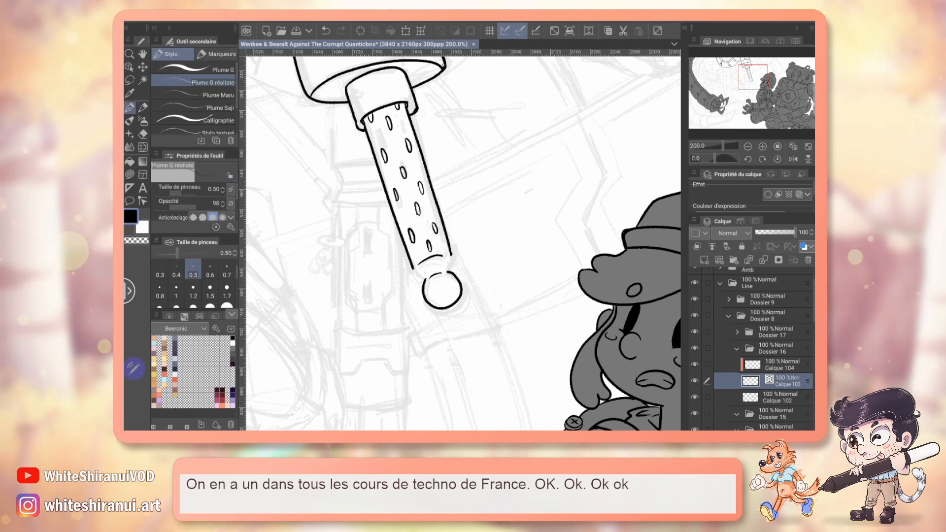
{"action": "left_click_drag", "start_coordinate": [416, 270], "coordinate": [426, 279]}
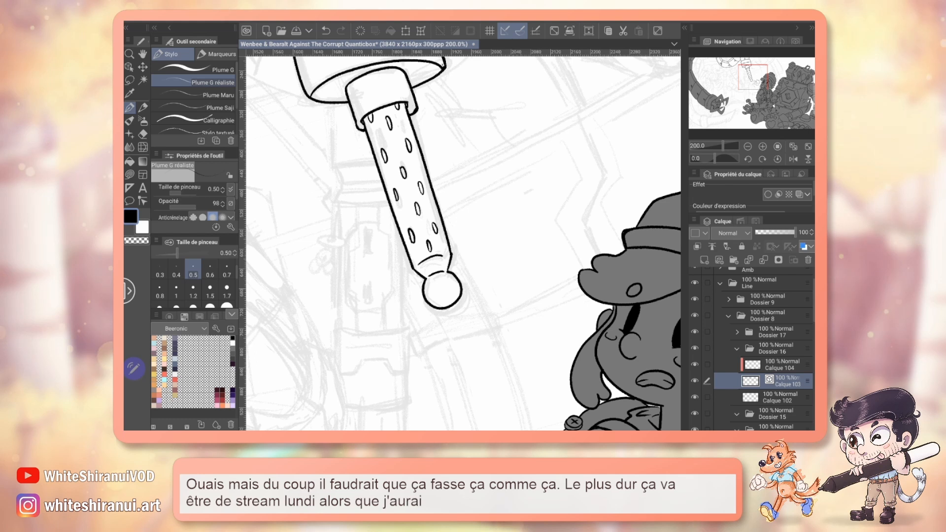
{"action": "mouse_move", "coordinate": [443, 222]}
{"action": "left_mouse_down"}
{"action": "mouse_move", "coordinate": [437, 251]}
{"action": "mouse_move", "coordinate": [452, 359]}
{"action": "mouse_move", "coordinate": [495, 385]}
{"action": "mouse_move", "coordinate": [492, 397]}
{"action": "left_mouse_up"}
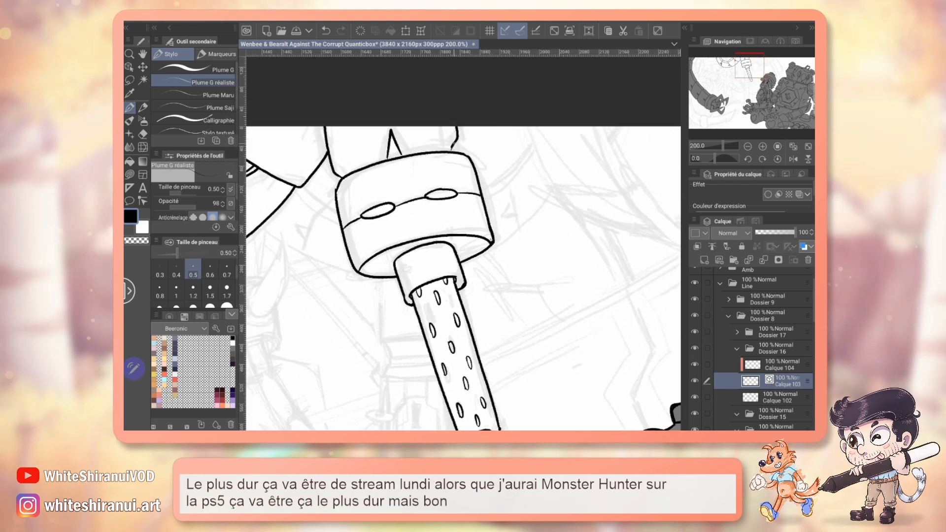
{"action": "key", "text": "e"}
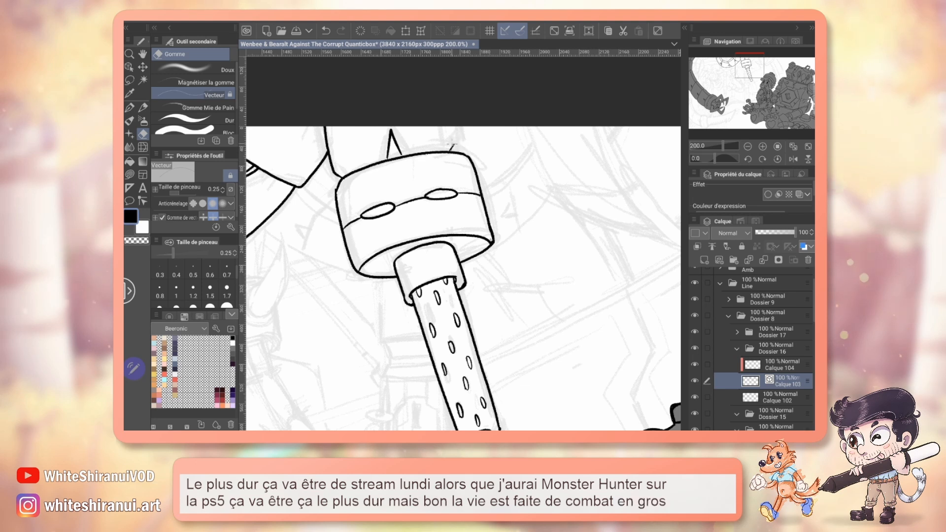
{"action": "key", "text": "p"}
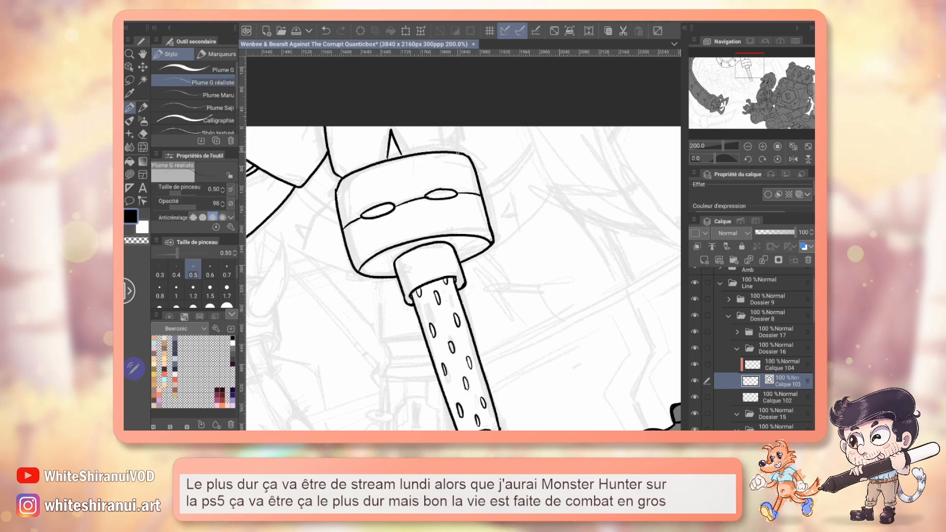
{"action": "left_click_drag", "start_coordinate": [462, 126], "coordinate": [458, 151]}
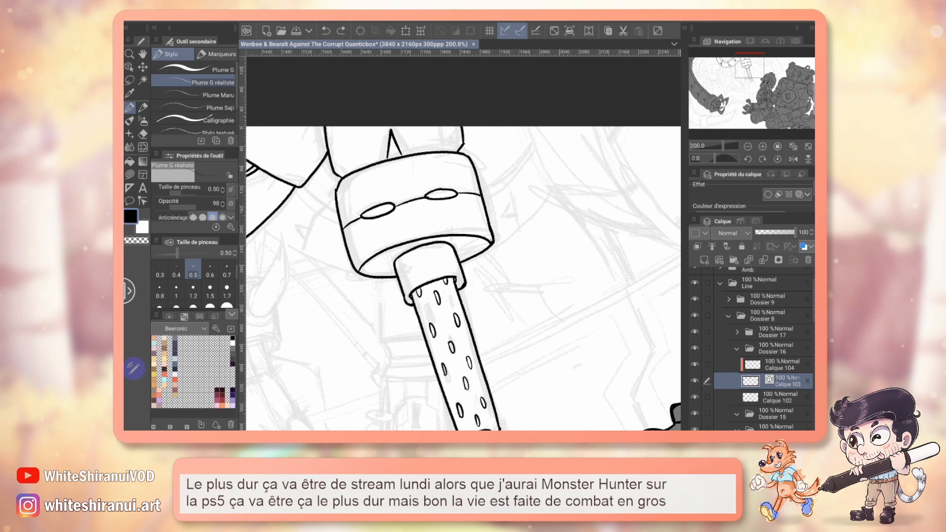
Lasso the soldering iron's sleeve and shaft on Calque 103 and rotate them slightly clockwise about the sleeve's top
{"action": "mouse_move", "coordinate": [444, 345]}
{"action": "left_mouse_down"}
{"action": "mouse_move", "coordinate": [457, 153]}
{"action": "mouse_move", "coordinate": [457, 245]}
{"action": "mouse_move", "coordinate": [439, 233]}
{"action": "left_mouse_up"}
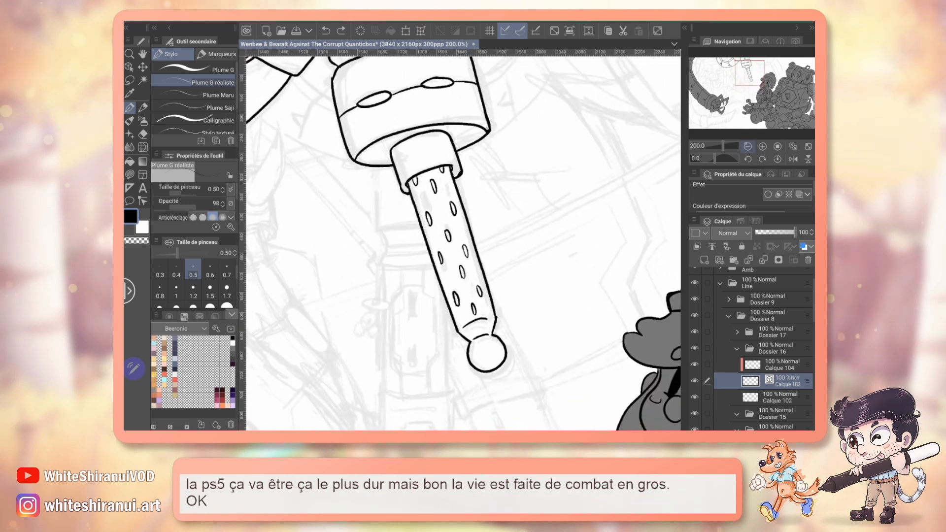
{"action": "left_click", "coordinate": [748, 146]}
{"action": "key", "text": "m"}
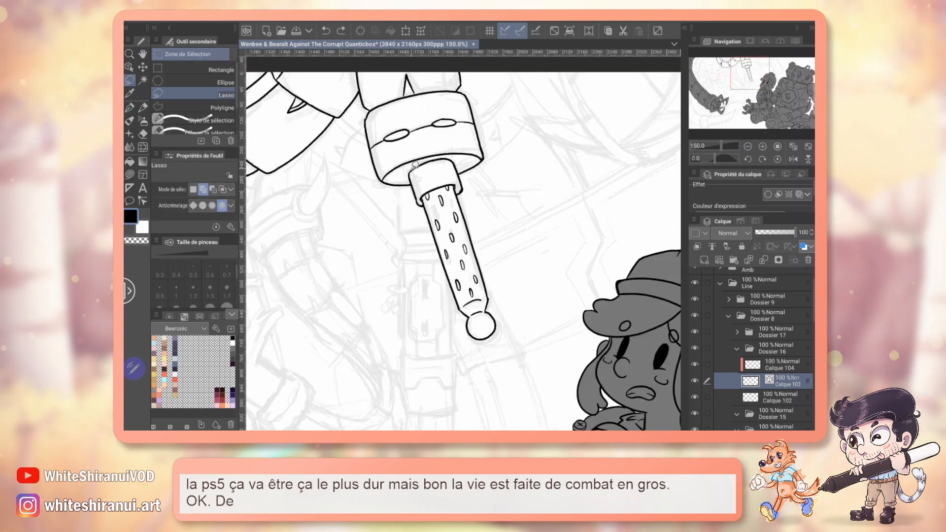
{"action": "mouse_move", "coordinate": [421, 223]}
{"action": "left_mouse_down"}
{"action": "mouse_move", "coordinate": [518, 339]}
{"action": "mouse_move", "coordinate": [477, 183]}
{"action": "mouse_move", "coordinate": [453, 156]}
{"action": "mouse_move", "coordinate": [414, 165]}
{"action": "left_mouse_up"}
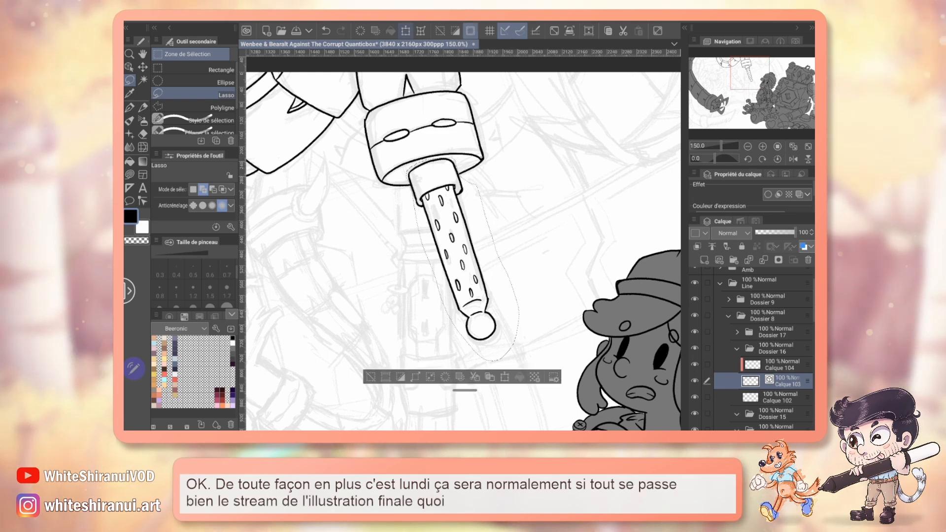
{"action": "key", "text": "ctrl+t"}
{"action": "left_click_drag", "start_coordinate": [466, 258], "coordinate": [433, 169]}
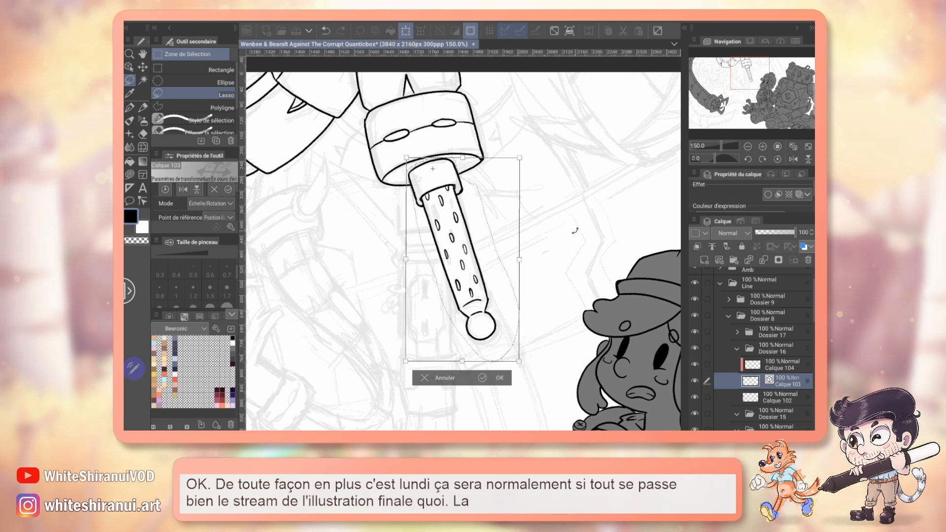
{"action": "left_click_drag", "start_coordinate": [495, 296], "coordinate": [549, 275]}
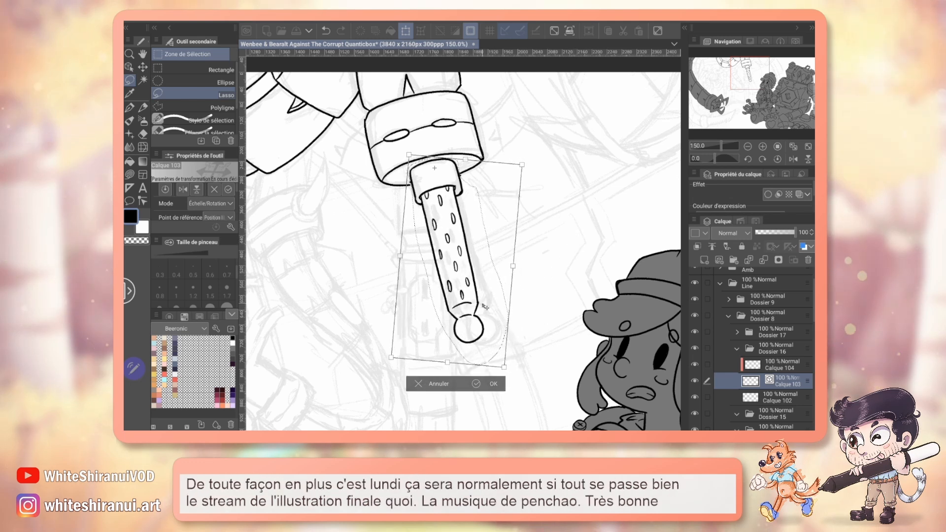
{"action": "key", "text": "Return"}
{"action": "key", "text": "ctrl+d"}
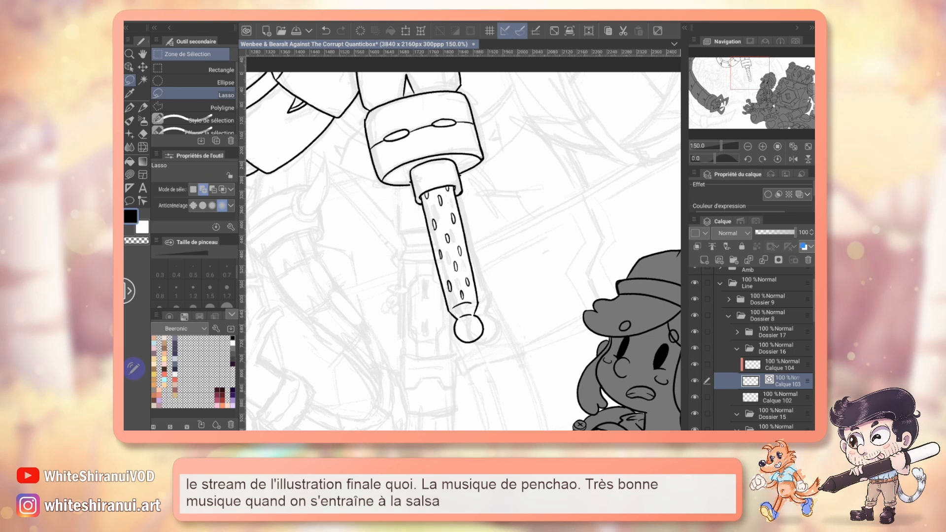
{"action": "key", "text": "p"}
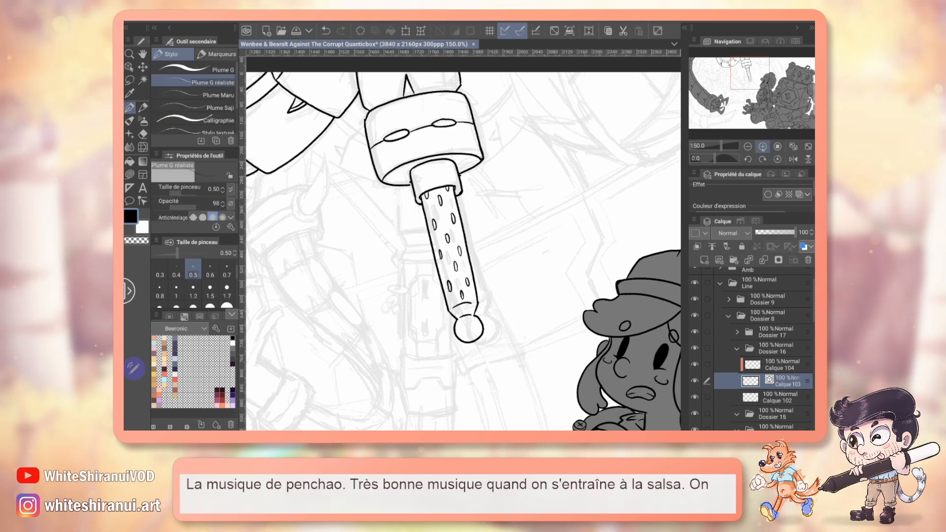
{"action": "left_click", "coordinate": [762, 147]}
{"action": "left_click_drag", "start_coordinate": [750, 73], "coordinate": [749, 68]}
{"action": "left_click", "coordinate": [762, 146]}
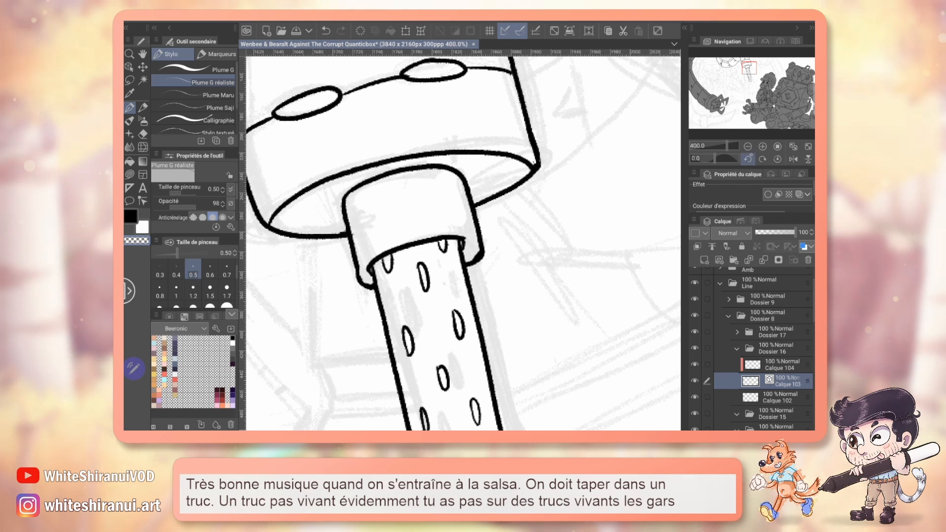
{"action": "left_click", "coordinate": [749, 146]}
{"action": "left_click", "coordinate": [749, 147]}
{"action": "left_click", "coordinate": [748, 146]}
Lasso the whole soldering iron with its collar and rotate it slightly counterclockwise about its upper end
{"action": "left_click_drag", "start_coordinate": [464, 276], "coordinate": [464, 177]}
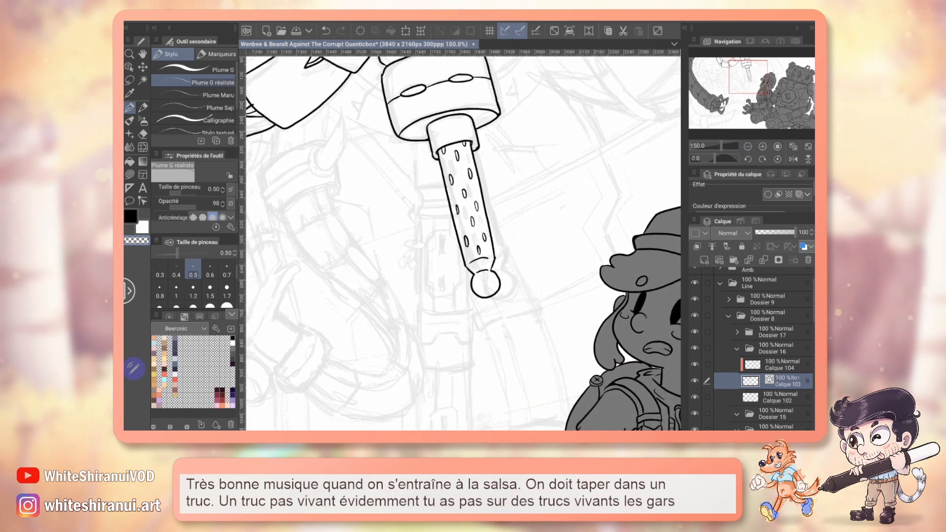
{"action": "left_click", "coordinate": [748, 146]}
{"action": "left_click", "coordinate": [748, 146]}
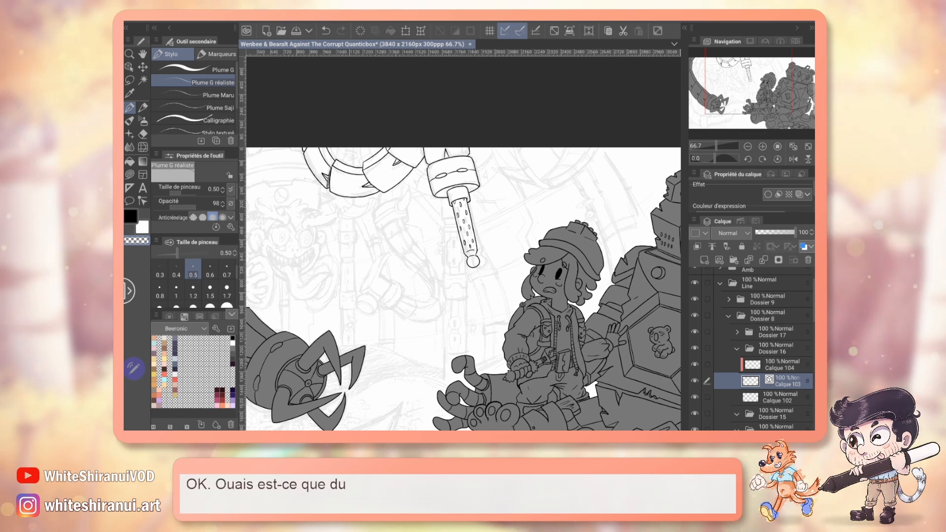
{"action": "key", "text": "m"}
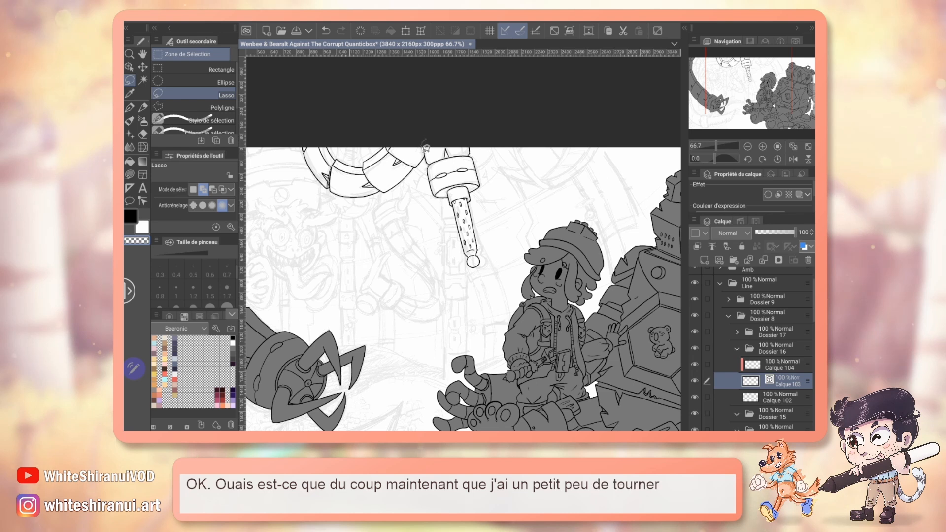
{"action": "mouse_move", "coordinate": [433, 220]}
{"action": "left_mouse_down"}
{"action": "mouse_move", "coordinate": [513, 170]}
{"action": "mouse_move", "coordinate": [495, 148]}
{"action": "left_mouse_up"}
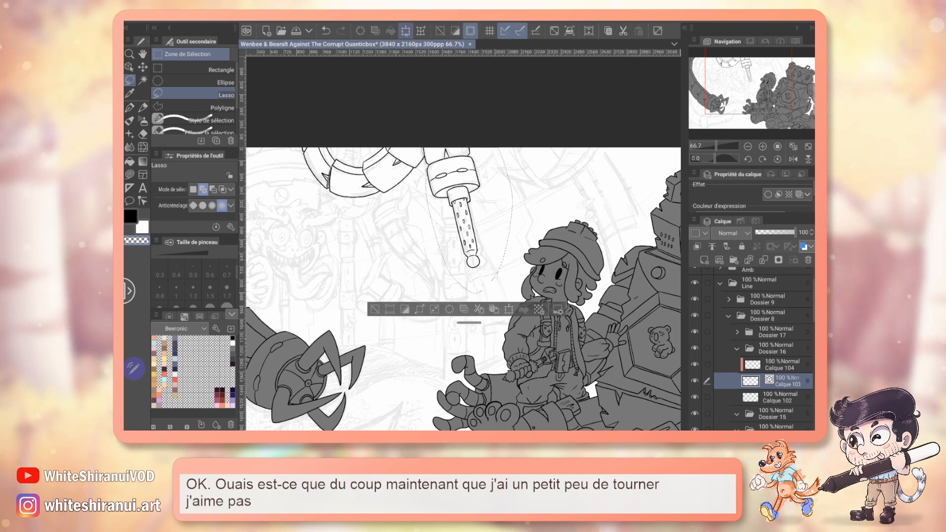
{"action": "key", "text": "ctrl+t"}
{"action": "left_click_drag", "start_coordinate": [460, 189], "coordinate": [443, 144]}
{"action": "left_click_drag", "start_coordinate": [537, 157], "coordinate": [545, 180]}
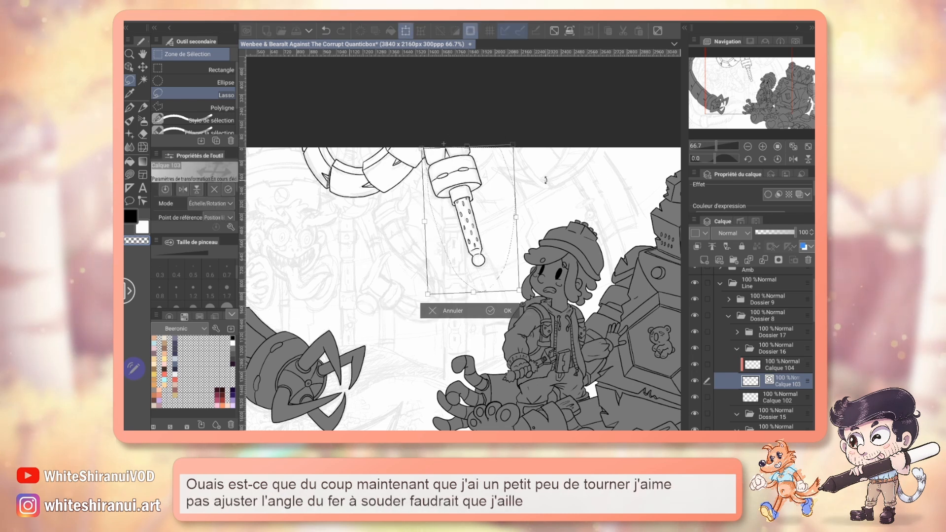
{"action": "key", "text": "Return"}
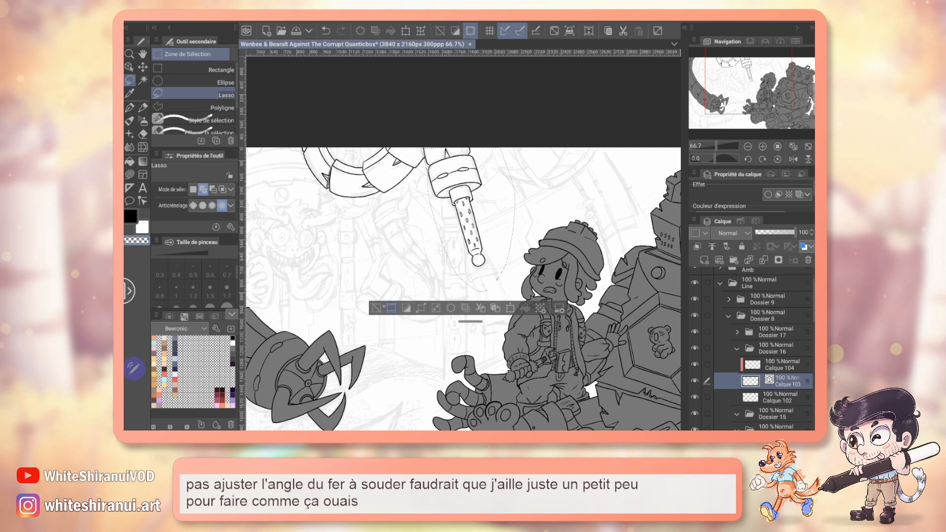
{"action": "key", "text": "ctrl+d"}
{"action": "left_click", "coordinate": [762, 146]}
{"action": "left_click", "coordinate": [763, 147]}
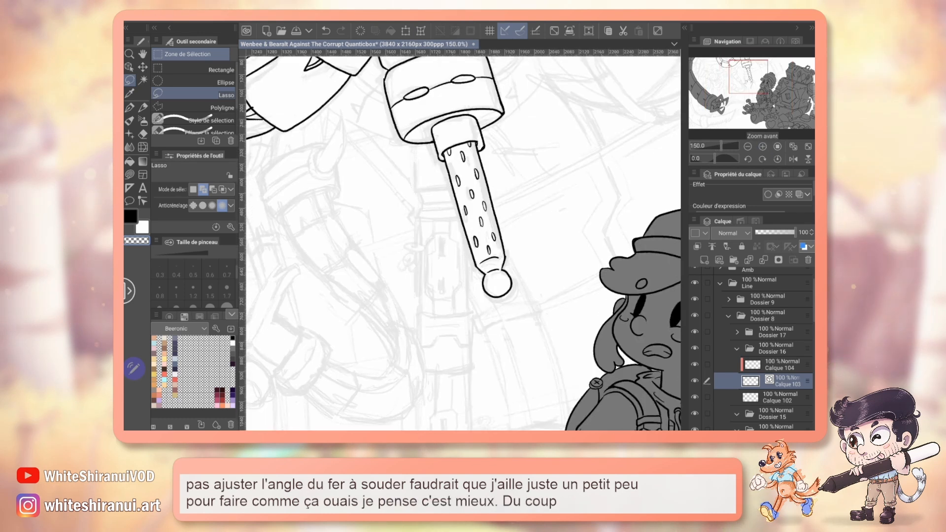
{"action": "mouse_move", "coordinate": [458, 163]}
{"action": "left_mouse_down"}
{"action": "mouse_move", "coordinate": [472, 352]}
{"action": "mouse_move", "coordinate": [462, 324]}
{"action": "left_mouse_up"}
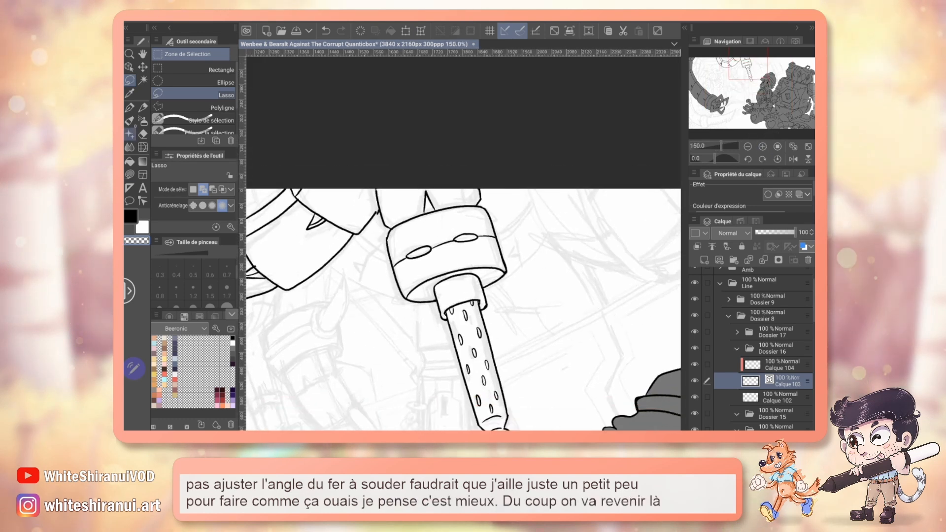
{"action": "left_click", "coordinate": [129, 107]}
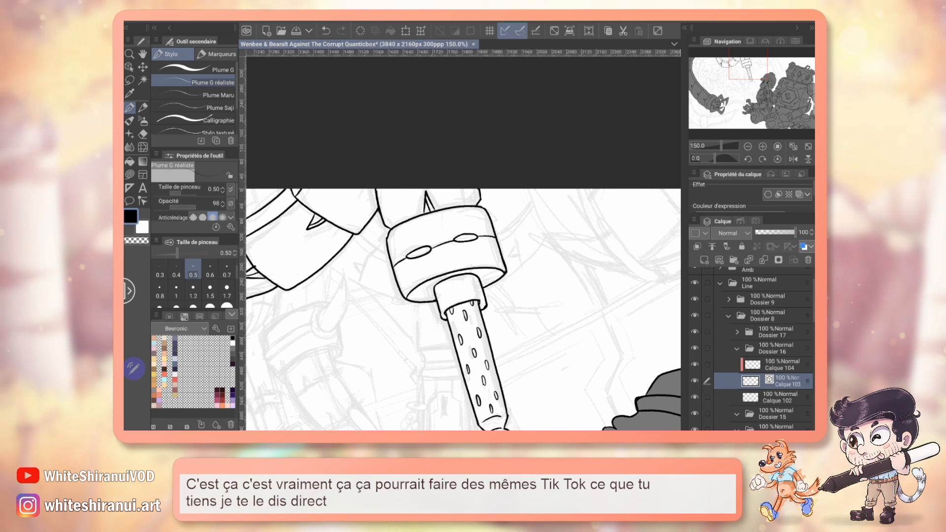
{"action": "left_click_drag", "start_coordinate": [751, 62], "coordinate": [729, 72]}
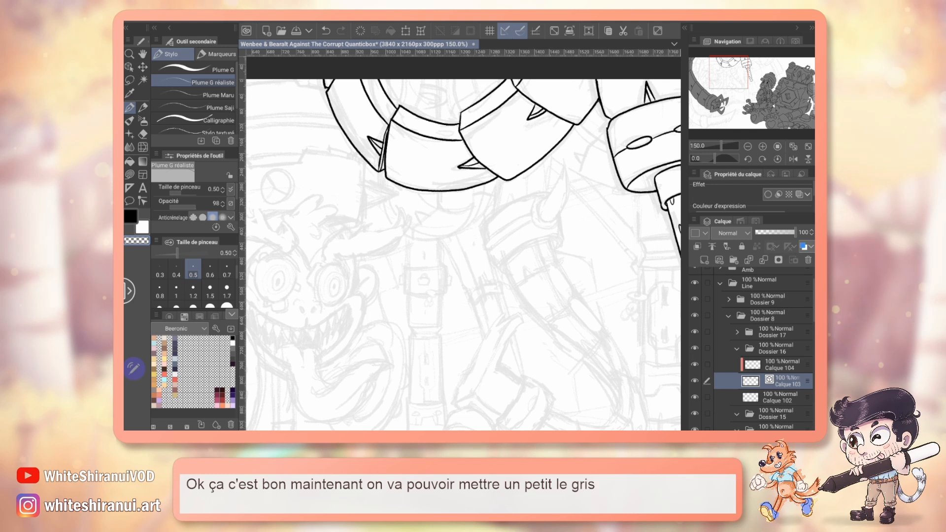
Fill the curved arm's segments with grey on Calque 102, using the fill that refers to other layers
{"action": "left_click", "coordinate": [780, 397]}
{"action": "left_click", "coordinate": [748, 147]}
{"action": "left_click", "coordinate": [748, 146]}
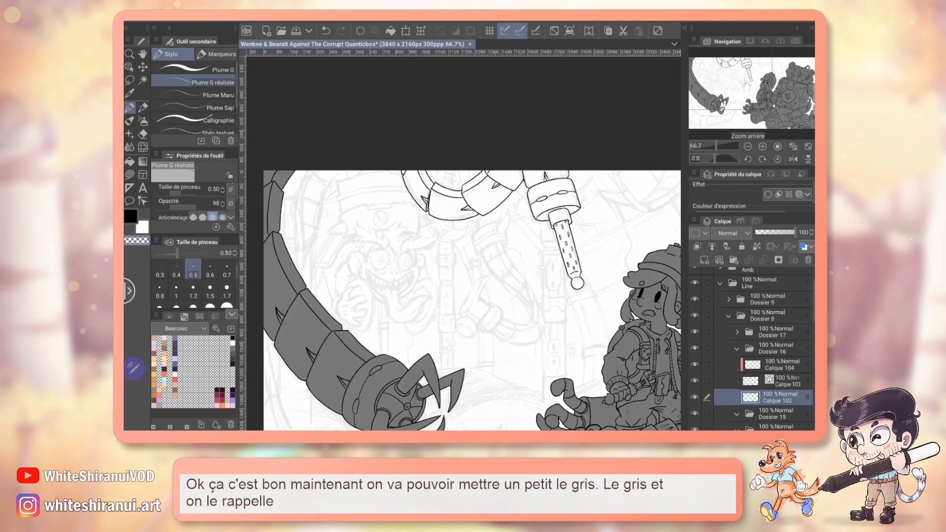
{"action": "left_click_drag", "start_coordinate": [730, 80], "coordinate": [736, 75]}
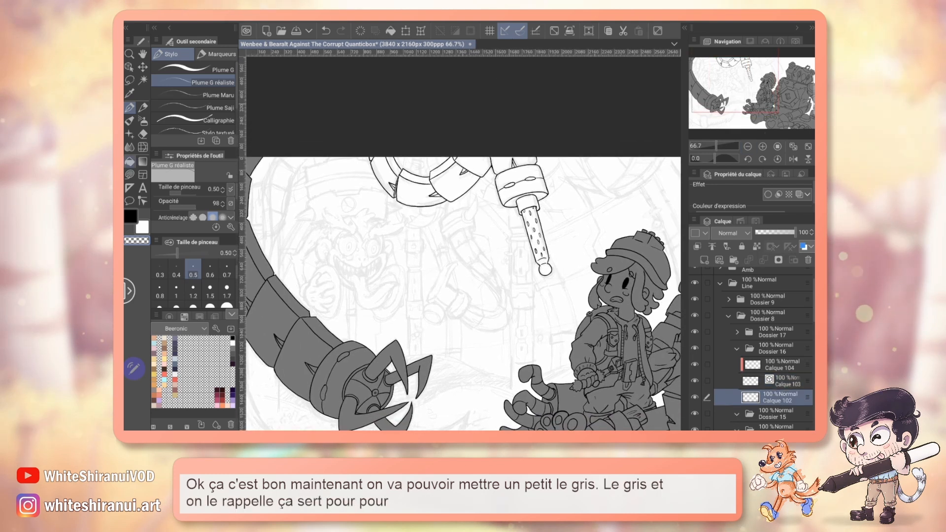
{"action": "key", "text": "g"}
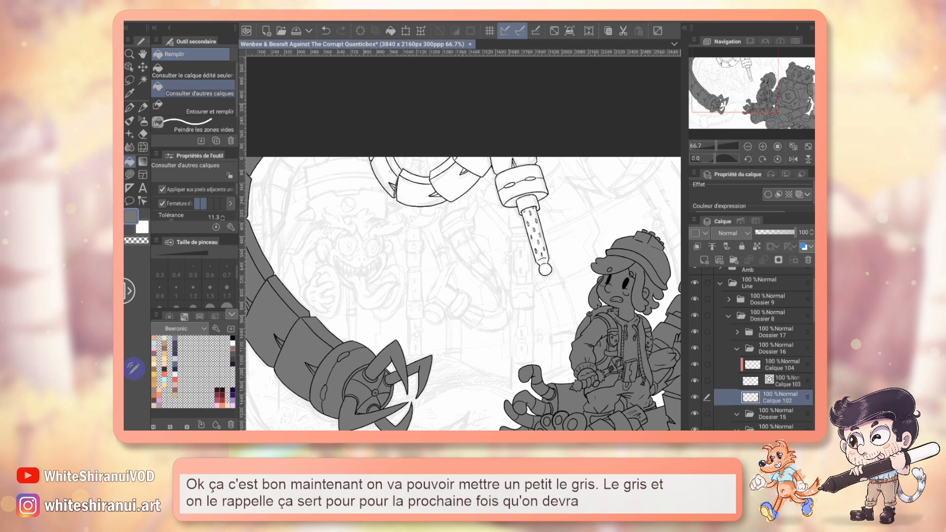
{"action": "left_click", "coordinate": [394, 183]}
{"action": "left_click", "coordinate": [413, 187]}
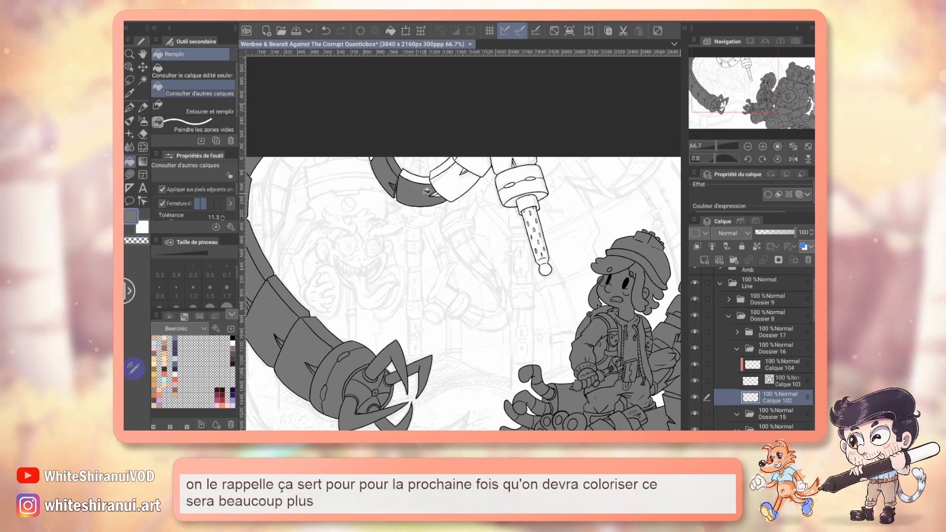
{"action": "left_click", "coordinate": [441, 184]}
{"action": "left_click", "coordinate": [469, 169]}
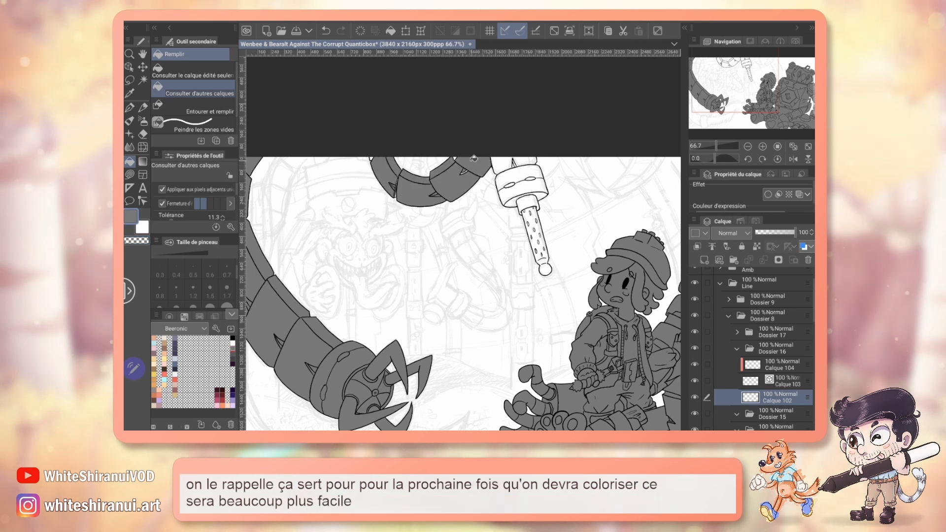
Fill the soldering iron's collar, sleeve and perforated shaft with the same grey
{"action": "left_click", "coordinate": [525, 168]}
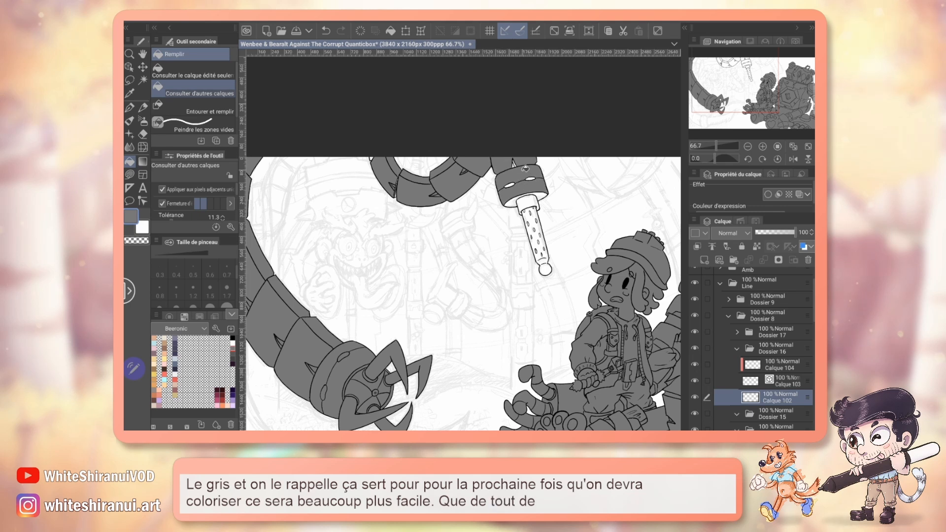
{"action": "left_click", "coordinate": [525, 201]}
{"action": "left_click", "coordinate": [538, 232]}
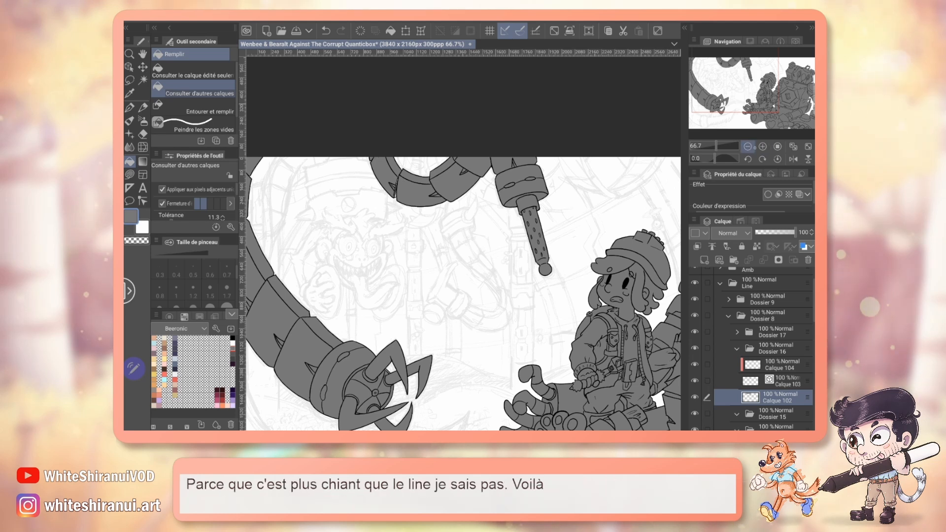
Cover the unfilled white gap along the arm's segment seam with a grey lasso fill beside the spike
{"action": "left_click", "coordinate": [763, 146]}
{"action": "left_click", "coordinate": [763, 146]}
{"action": "left_click_drag", "start_coordinate": [464, 244], "coordinate": [564, 329]}
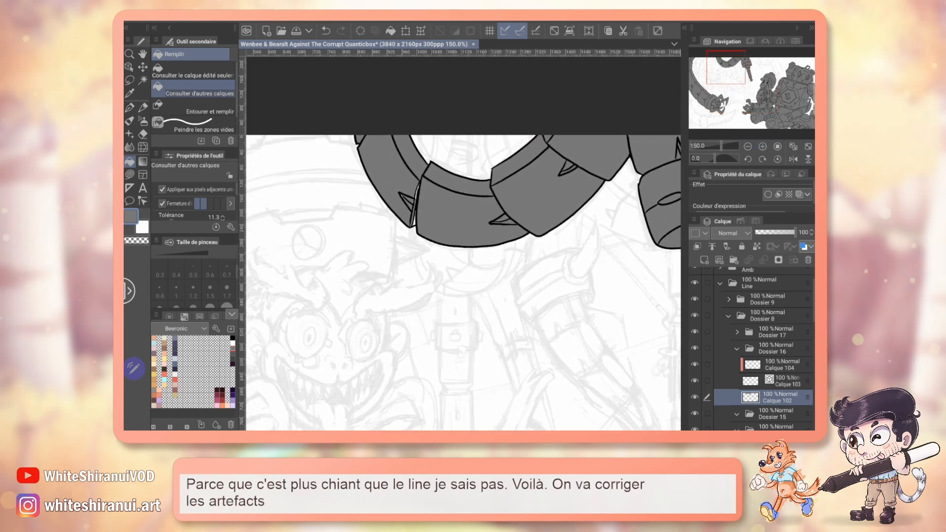
{"action": "left_click", "coordinate": [129, 174]}
{"action": "mouse_move", "coordinate": [407, 180]}
{"action": "left_mouse_down"}
{"action": "mouse_move", "coordinate": [429, 204]}
{"action": "mouse_move", "coordinate": [422, 186]}
{"action": "left_mouse_up"}
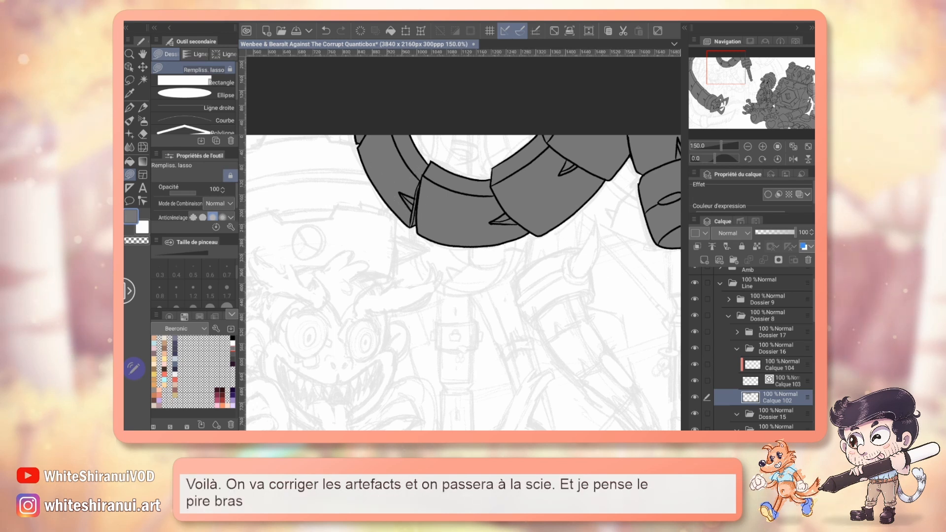
Select the Dossier 15 folder and collapse the finished arm's Dossier 16 folder
{"action": "mouse_move", "coordinate": [444, 389]}
{"action": "left_mouse_down"}
{"action": "mouse_move", "coordinate": [417, 194]}
{"action": "mouse_move", "coordinate": [444, 158]}
{"action": "left_mouse_up"}
{"action": "left_click_drag", "start_coordinate": [428, 345], "coordinate": [440, 195]}
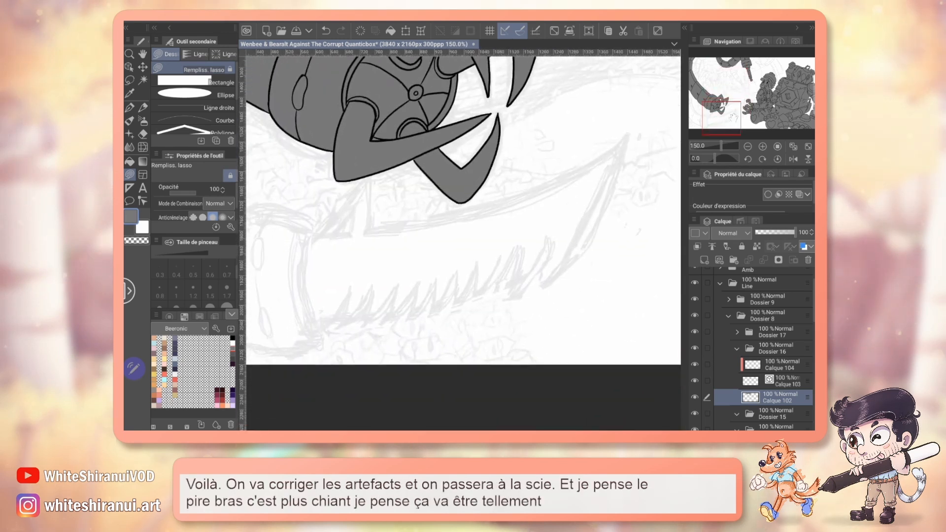
{"action": "left_click_drag", "start_coordinate": [355, 206], "coordinate": [621, 246]}
{"action": "left_click_drag", "start_coordinate": [702, 114], "coordinate": [729, 85]}
{"action": "left_click", "coordinate": [774, 414]}
{"action": "left_click", "coordinate": [737, 349]}
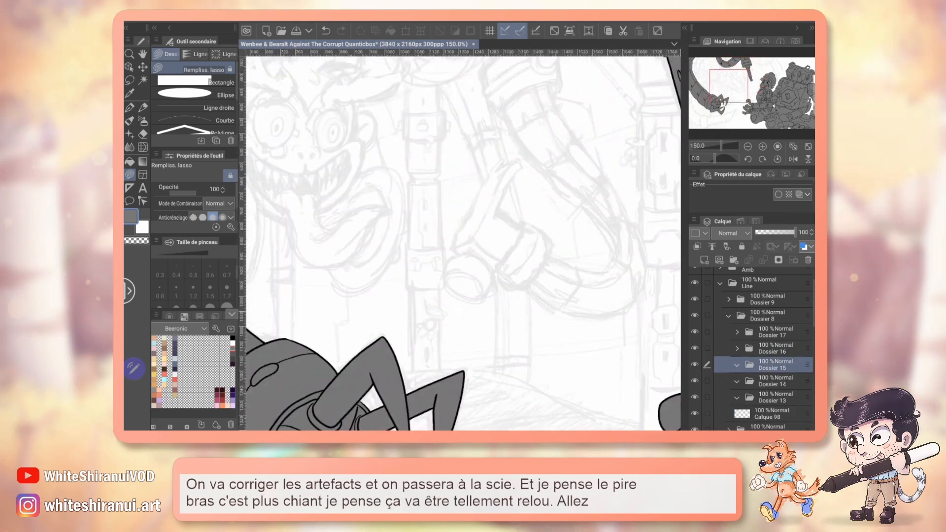
Add a vector layer to the Dossier 15 folder with a raster layer above it clipped to the layer below
{"action": "left_click", "coordinate": [719, 260]}
{"action": "left_click", "coordinate": [704, 259]}
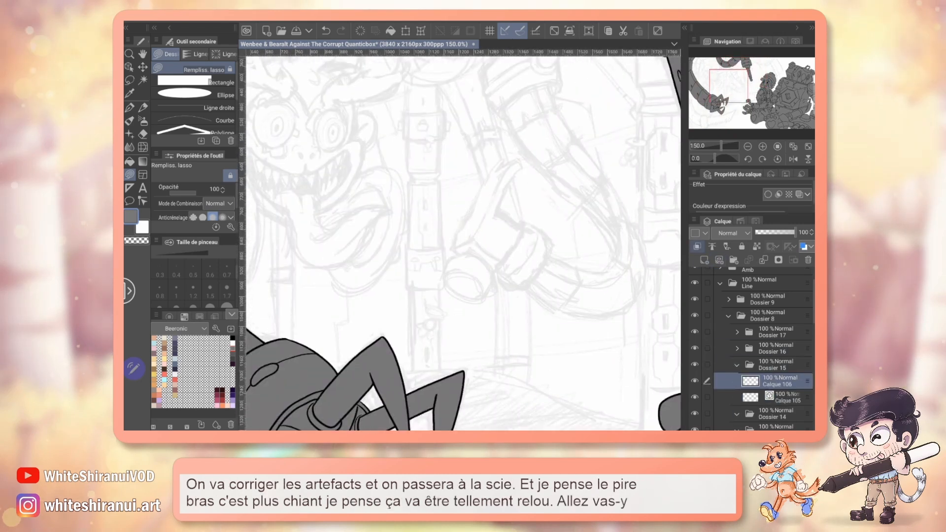
{"action": "left_click", "coordinate": [697, 246]}
{"action": "left_click", "coordinate": [783, 397]}
Add an unclipped raster layer, place it beneath the vector layer in Dossier 15, and make the vector layer active
{"action": "left_click", "coordinate": [704, 260]}
{"action": "left_click", "coordinate": [698, 247]}
{"action": "left_click_drag", "start_coordinate": [794, 414], "coordinate": [794, 391]}
{"action": "left_click", "coordinate": [793, 412]}
{"action": "left_click", "coordinate": [698, 247]}
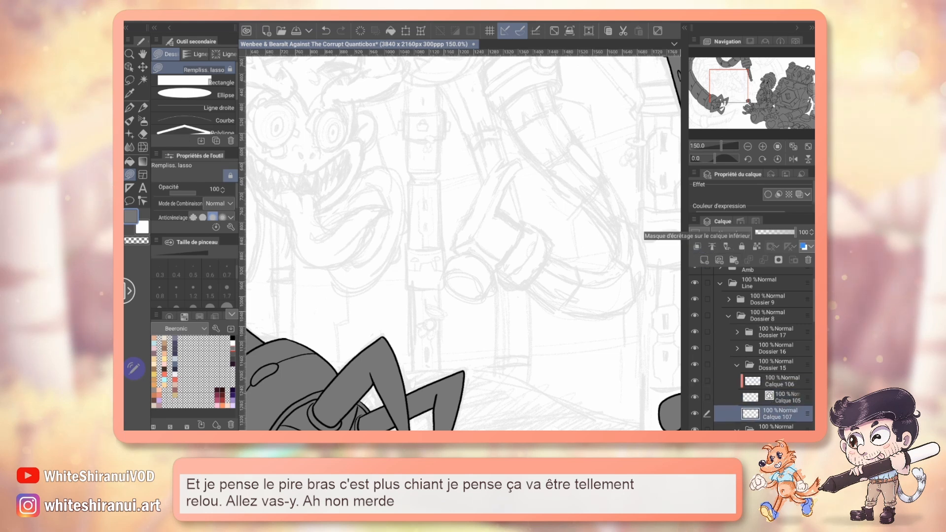
{"action": "left_click", "coordinate": [783, 381]}
{"action": "left_click", "coordinate": [784, 397]}
Start inking the saw arm's outline at the canvas's left border with the Plume G réaliste pen at size 0.50
{"action": "left_click_drag", "start_coordinate": [374, 419], "coordinate": [599, 74]}
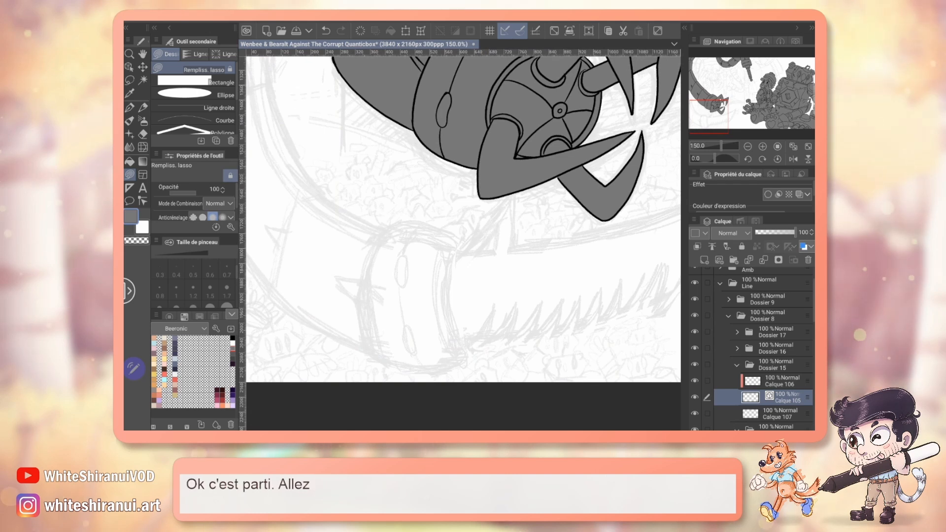
{"action": "key", "text": "p"}
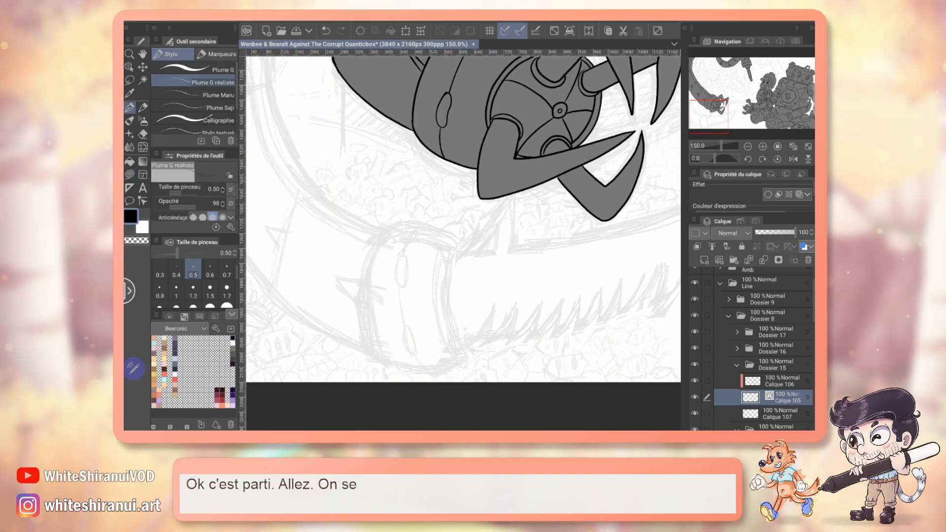
{"action": "left_click_drag", "start_coordinate": [463, 222], "coordinate": [532, 334]}
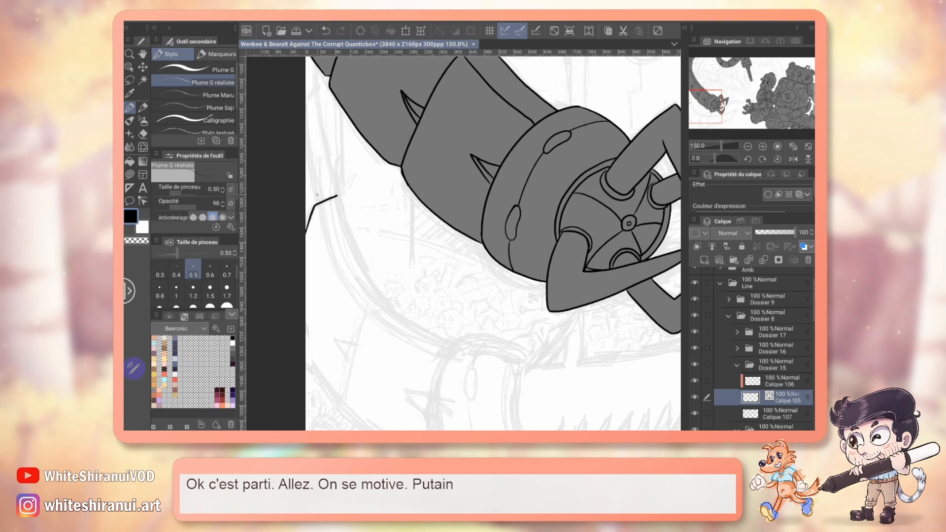
{"action": "left_click_drag", "start_coordinate": [318, 198], "coordinate": [306, 165]}
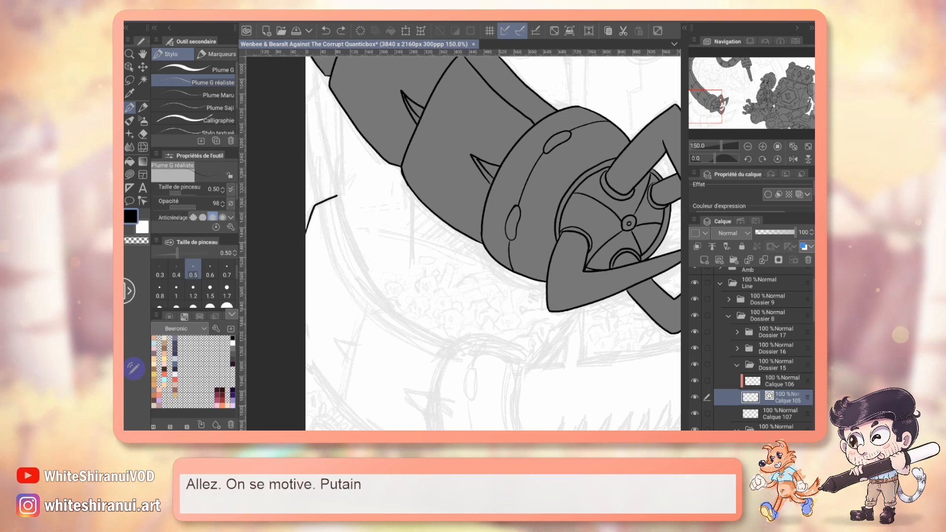
Ink the saw blade's curved base edge and the triangular spike with its inner triangle at the blade's upper corner
{"action": "mouse_move", "coordinate": [537, 354]}
{"action": "left_mouse_down"}
{"action": "mouse_move", "coordinate": [363, 210]}
{"action": "mouse_move", "coordinate": [414, 228]}
{"action": "left_mouse_up"}
{"action": "mouse_move", "coordinate": [407, 338]}
{"action": "left_mouse_down"}
{"action": "mouse_move", "coordinate": [381, 285]}
{"action": "mouse_move", "coordinate": [399, 236]}
{"action": "left_mouse_up"}
{"action": "key", "text": "ctrl+z"}
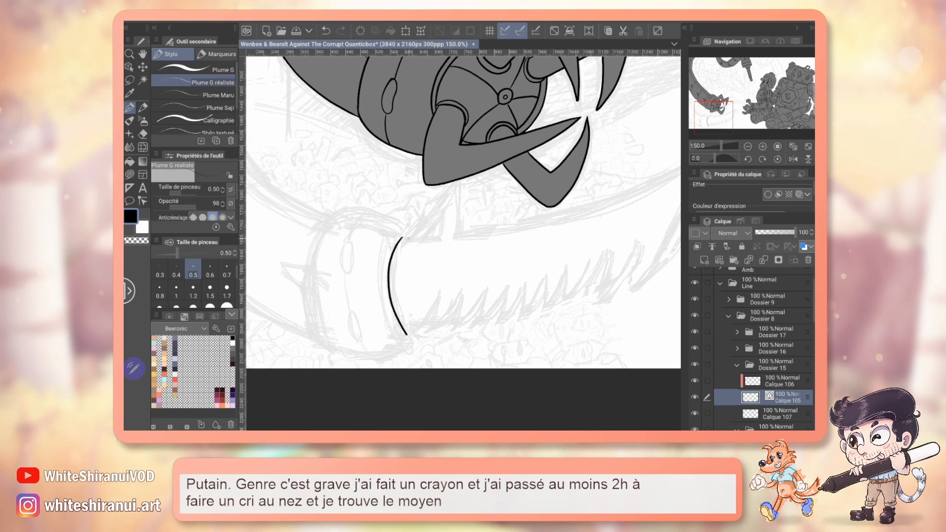
{"action": "mouse_move", "coordinate": [401, 238]}
{"action": "left_mouse_down"}
{"action": "mouse_move", "coordinate": [425, 218]}
{"action": "mouse_move", "coordinate": [452, 241]}
{"action": "mouse_move", "coordinate": [440, 217]}
{"action": "left_mouse_up"}
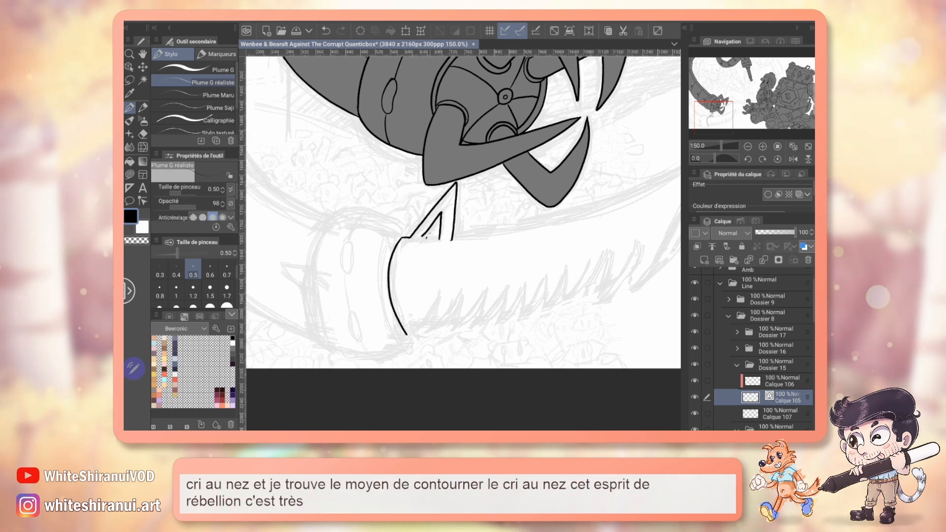
{"action": "key", "text": "ctrl+z"}
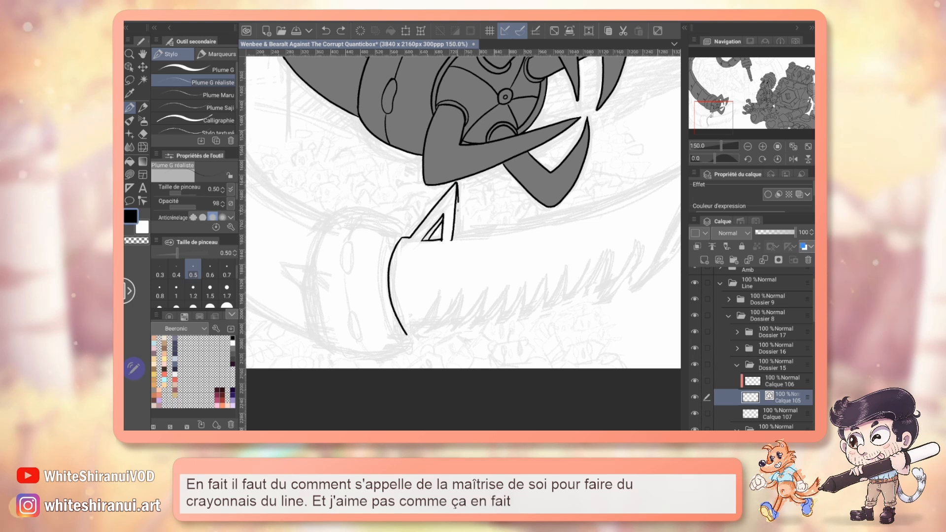
{"action": "mouse_move", "coordinate": [457, 211]}
{"action": "left_mouse_down"}
{"action": "mouse_move", "coordinate": [457, 237]}
{"action": "mouse_move", "coordinate": [408, 267]}
{"action": "left_mouse_up"}
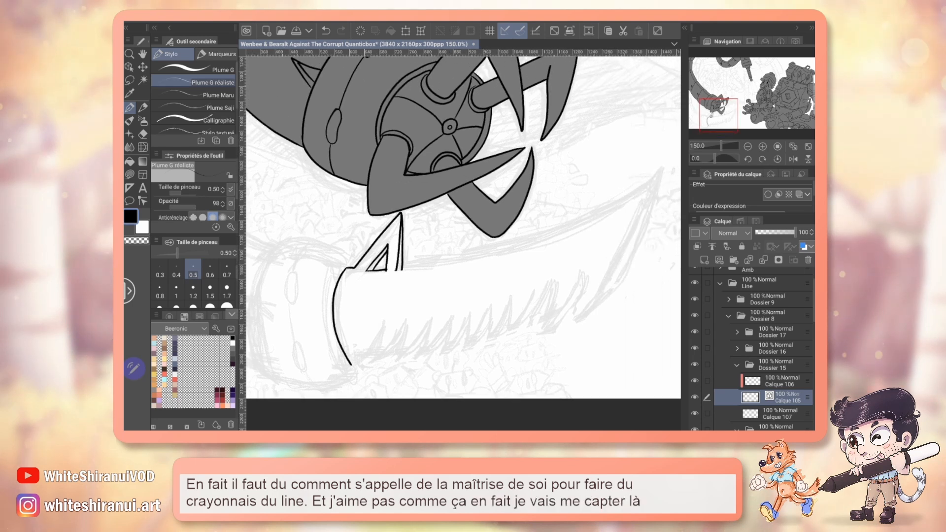
{"action": "mouse_move", "coordinate": [503, 252]}
{"action": "left_mouse_down"}
{"action": "mouse_move", "coordinate": [649, 186]}
{"action": "mouse_move", "coordinate": [624, 202]}
{"action": "mouse_move", "coordinate": [554, 214]}
{"action": "mouse_move", "coordinate": [484, 121]}
{"action": "mouse_move", "coordinate": [465, 119]}
{"action": "mouse_move", "coordinate": [475, 191]}
{"action": "mouse_move", "coordinate": [433, 389]}
{"action": "left_mouse_up"}
{"action": "key", "text": "ctrl+z"}
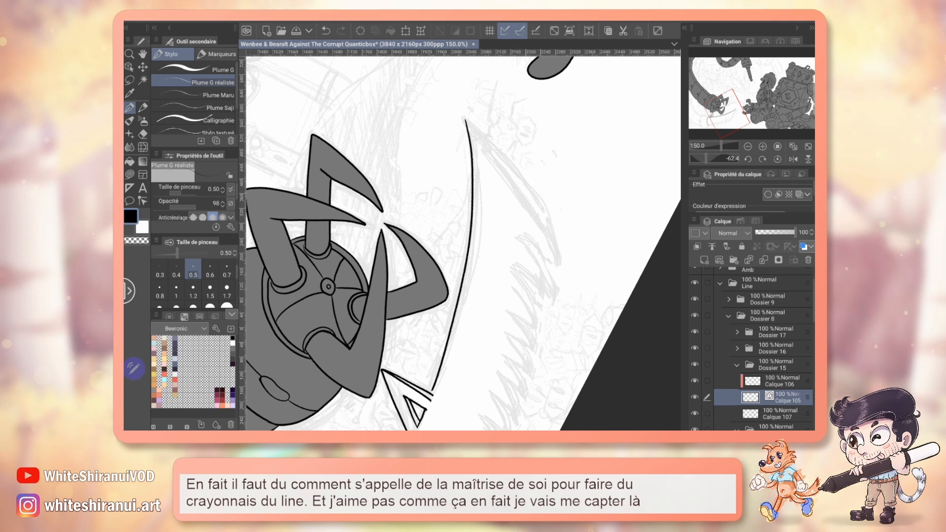
{"action": "key", "text": "ctrl+z"}
{"action": "left_click_drag", "start_coordinate": [432, 394], "coordinate": [464, 285]}
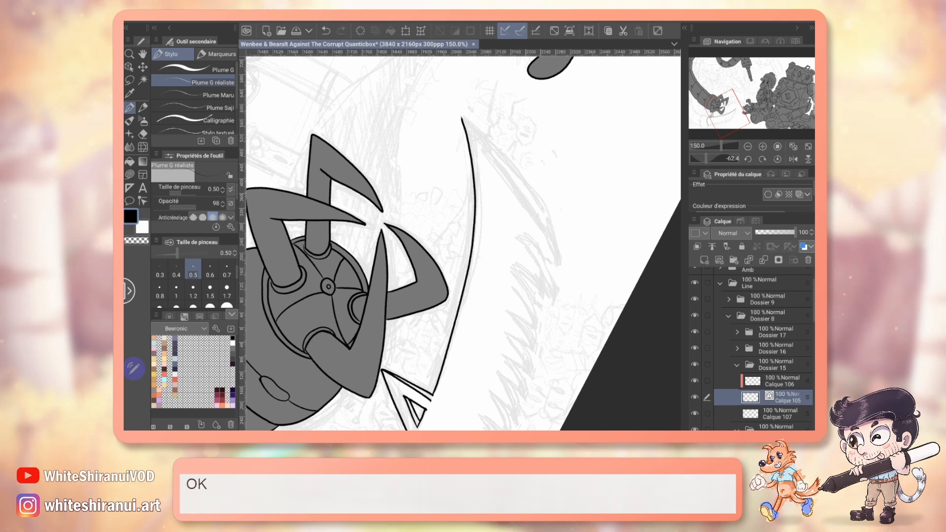
{"action": "left_click_drag", "start_coordinate": [464, 118], "coordinate": [467, 274]}
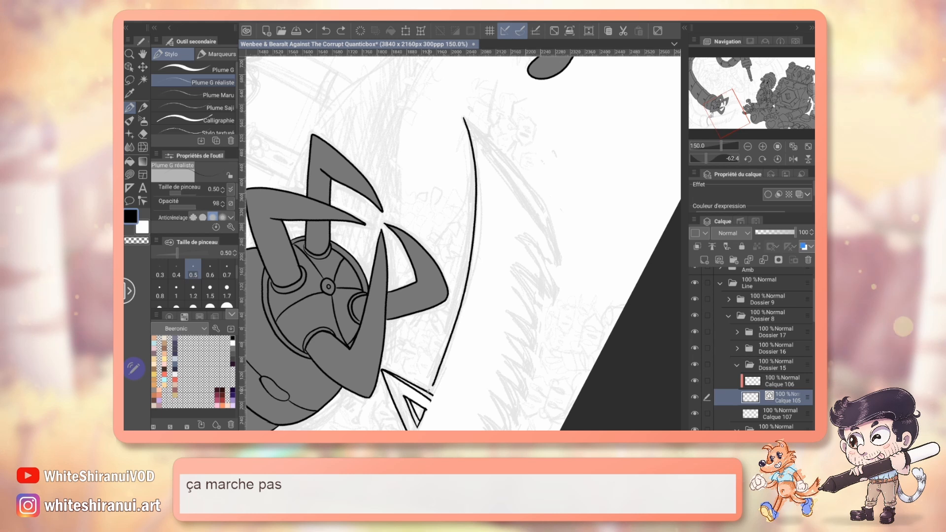
{"action": "key", "text": "ctrl+z"}
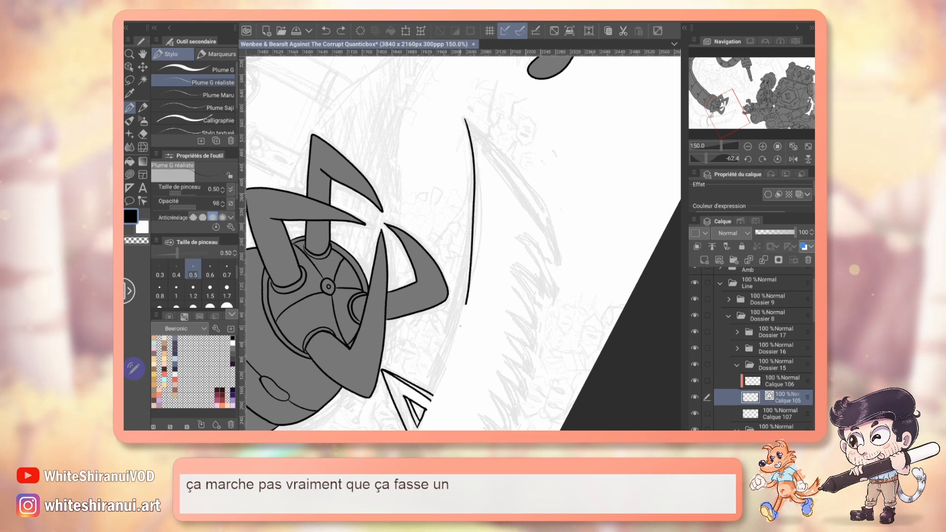
{"action": "key", "text": "ctrl+z"}
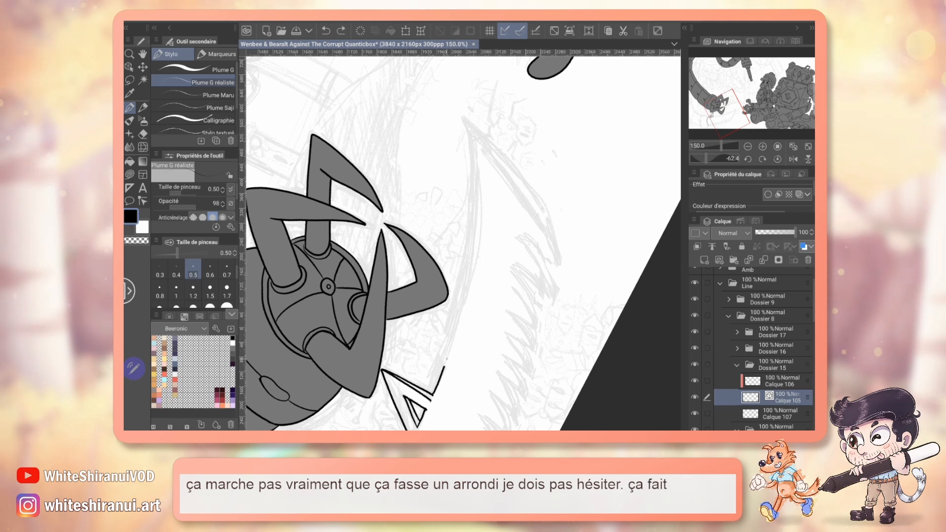
{"action": "left_click_drag", "start_coordinate": [463, 303], "coordinate": [453, 335]}
{"action": "left_click_drag", "start_coordinate": [465, 118], "coordinate": [476, 188]}
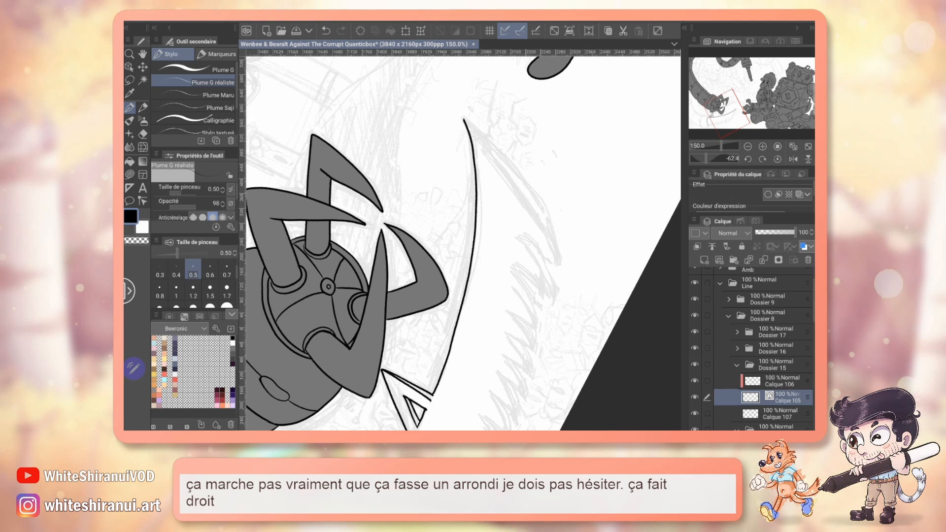
{"action": "left_click", "coordinate": [777, 159]}
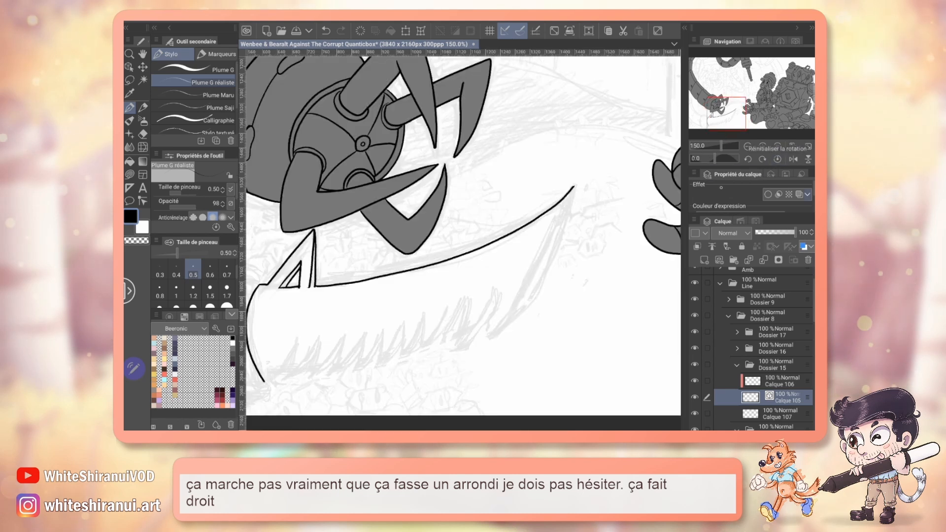
Ink the saw blade's back edge as one long smooth curve from the spike to the tip, with the canvas rotated to about 100.4°
{"action": "left_click_drag", "start_coordinate": [715, 159], "coordinate": [720, 158]}
{"action": "mouse_move", "coordinate": [443, 104]}
{"action": "left_mouse_down"}
{"action": "mouse_move", "coordinate": [585, 334]}
{"action": "mouse_move", "coordinate": [580, 163]}
{"action": "left_mouse_up"}
{"action": "key", "text": "ctrl+z"}
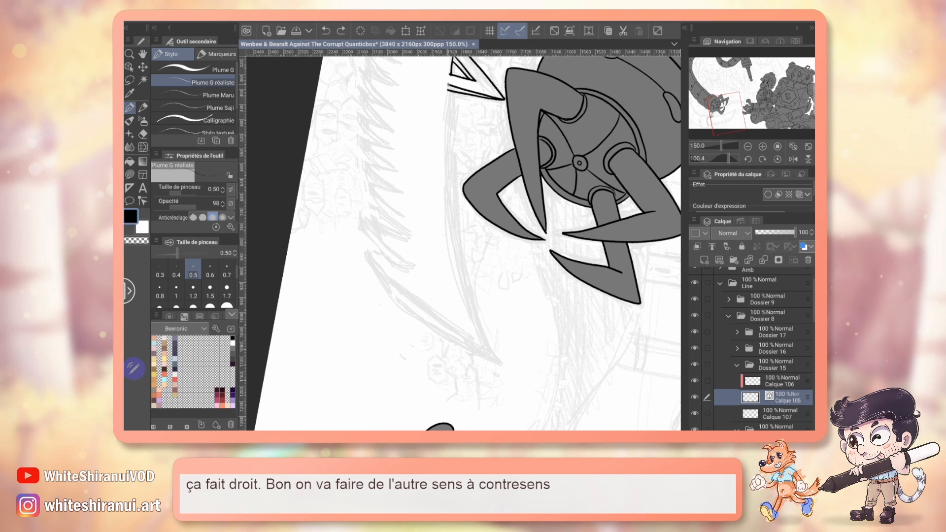
{"action": "left_click_drag", "start_coordinate": [447, 87], "coordinate": [468, 302]}
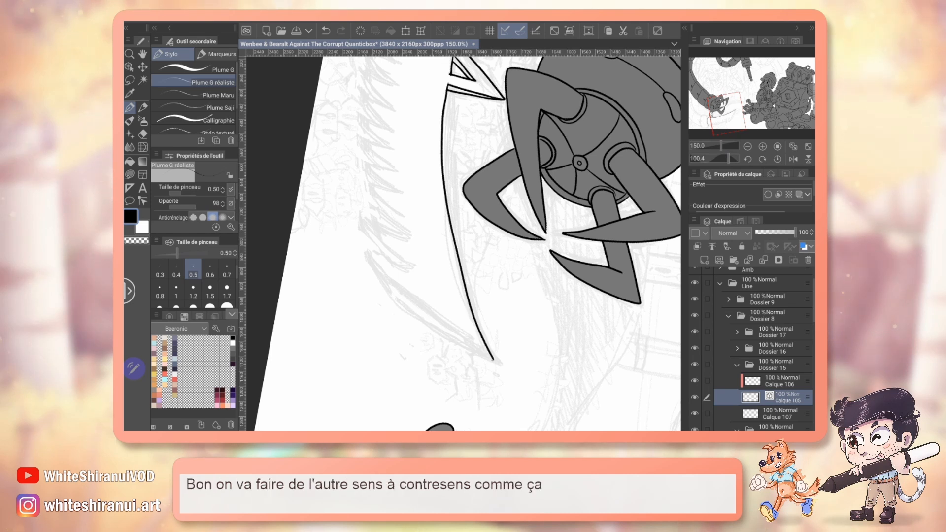
{"action": "key", "text": "ctrl+z"}
{"action": "left_click_drag", "start_coordinate": [448, 88], "coordinate": [462, 231]}
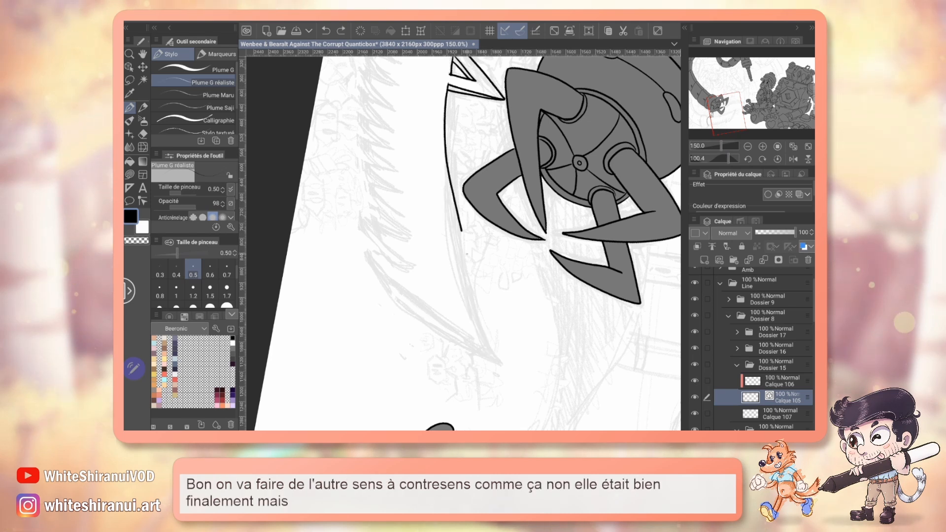
{"action": "key", "text": "ctrl+z"}
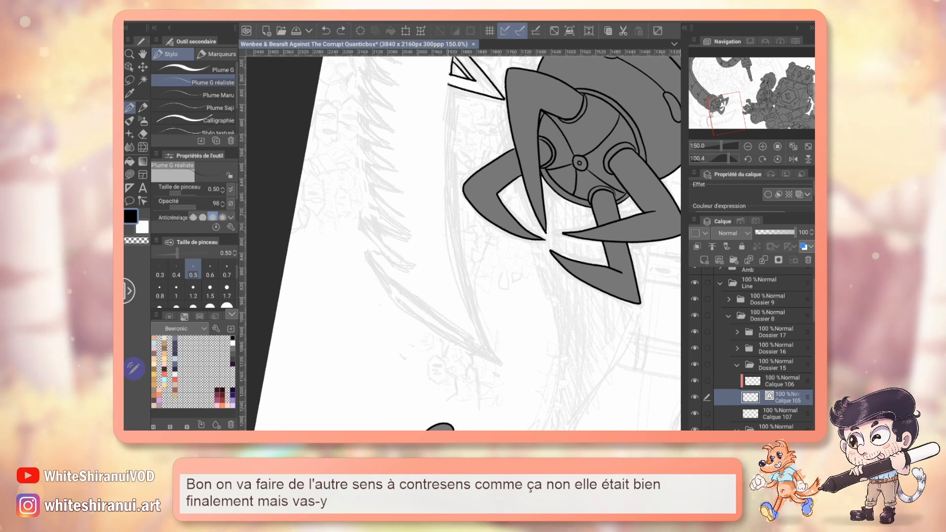
{"action": "mouse_move", "coordinate": [445, 102]}
{"action": "left_mouse_down"}
{"action": "mouse_move", "coordinate": [457, 247]}
{"action": "mouse_move", "coordinate": [494, 356]}
{"action": "left_mouse_up"}
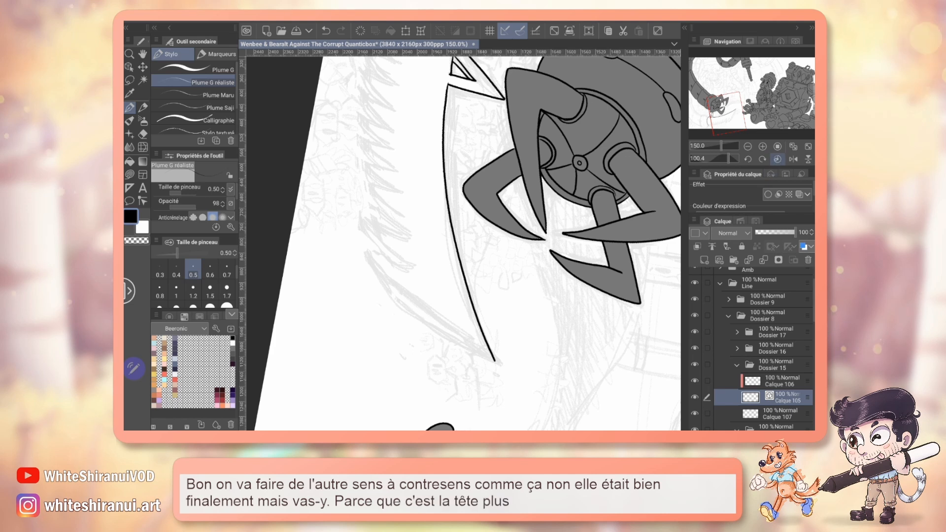
Reset the canvas rotation and ink a narrow second edge along the spike's blade-tip side, down to the back edge
{"action": "left_click", "coordinate": [777, 159]}
{"action": "left_click_drag", "start_coordinate": [314, 232], "coordinate": [321, 286]}
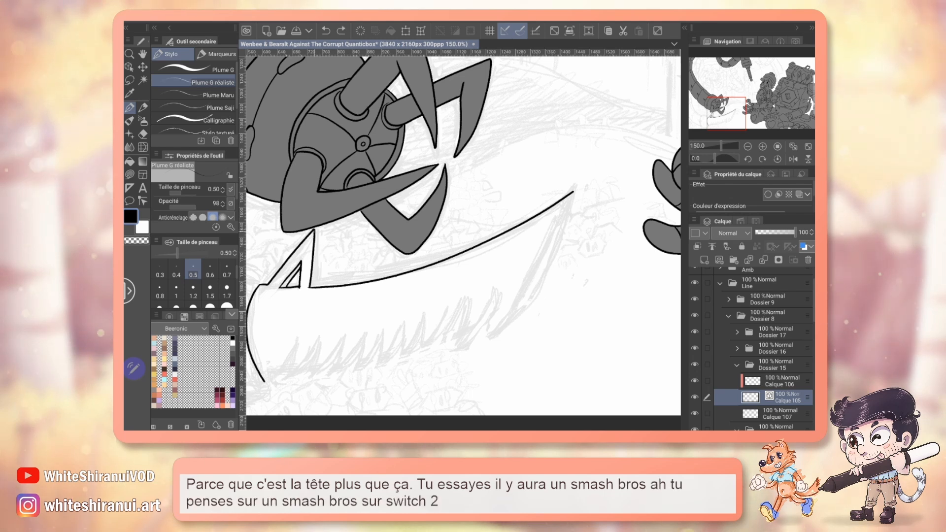
{"action": "key", "text": "ctrl+z"}
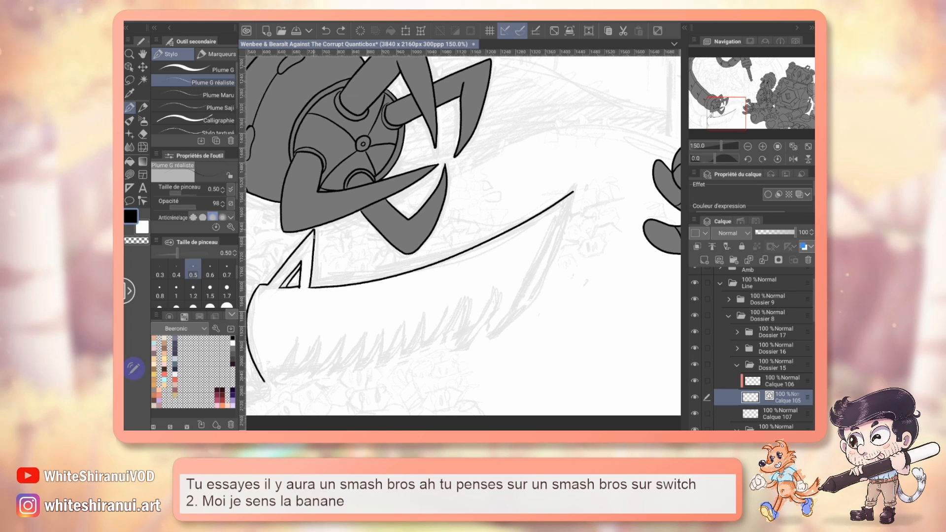
{"action": "left_click_drag", "start_coordinate": [314, 236], "coordinate": [312, 287]}
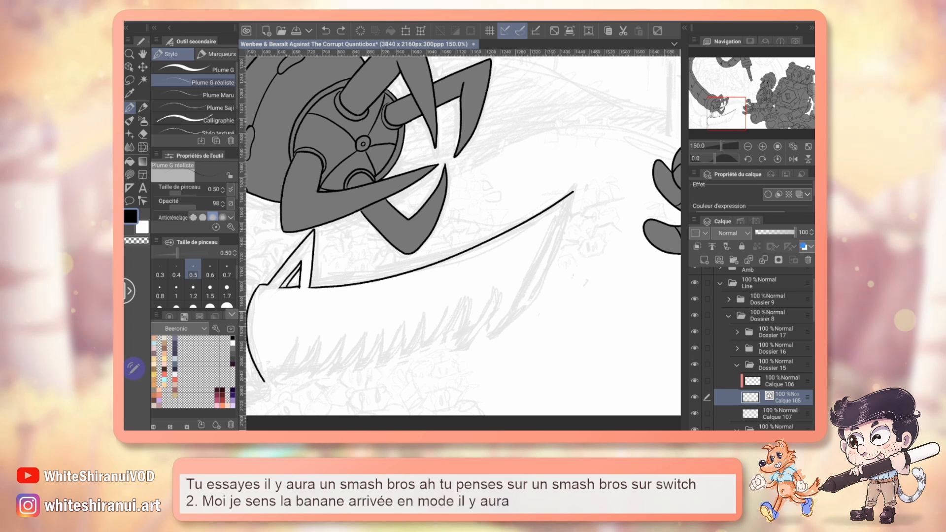
{"action": "left_click_drag", "start_coordinate": [315, 242], "coordinate": [315, 272]}
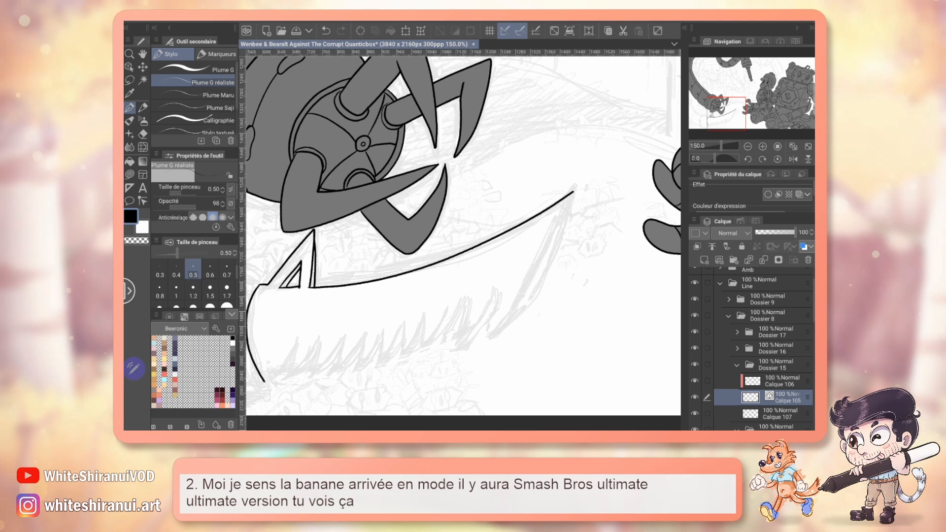
Ink an outer rim curve around the blade's base, wrapping over its upper corner beside the spike
{"action": "left_click_drag", "start_coordinate": [385, 247], "coordinate": [537, 224]}
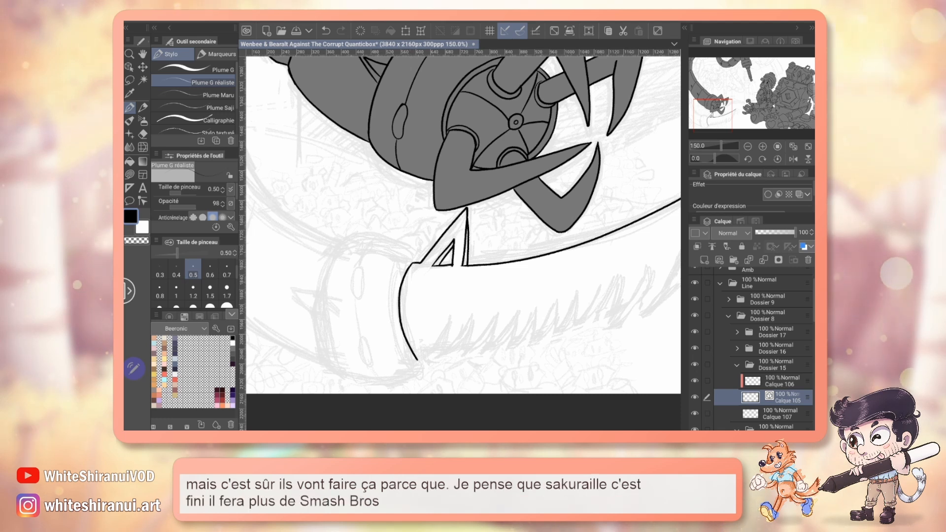
{"action": "mouse_move", "coordinate": [415, 371]}
{"action": "left_mouse_down"}
{"action": "mouse_move", "coordinate": [391, 306]}
{"action": "mouse_move", "coordinate": [402, 256]}
{"action": "mouse_move", "coordinate": [423, 258]}
{"action": "left_mouse_up"}
{"action": "key", "text": "ctrl+z"}
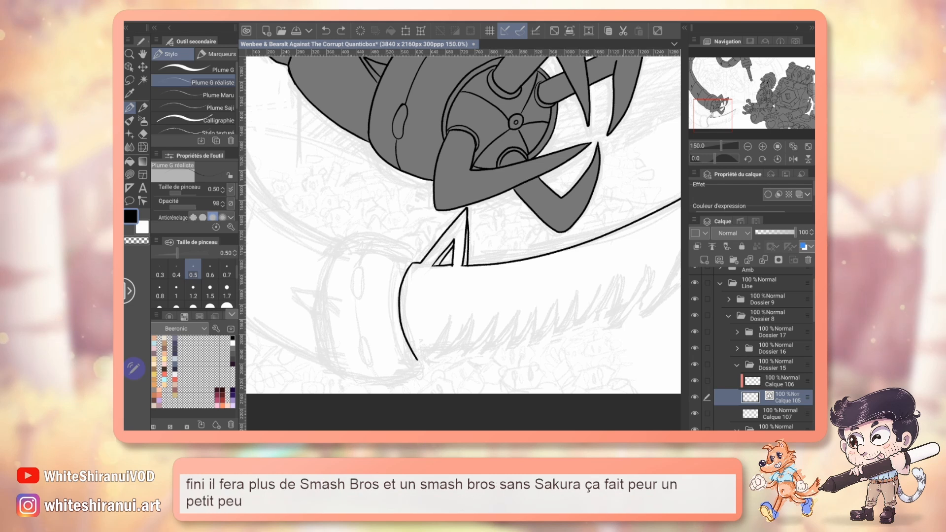
{"action": "mouse_move", "coordinate": [412, 371]}
{"action": "left_mouse_down"}
{"action": "mouse_move", "coordinate": [398, 351]}
{"action": "mouse_move", "coordinate": [388, 287]}
{"action": "mouse_move", "coordinate": [414, 244]}
{"action": "left_mouse_up"}
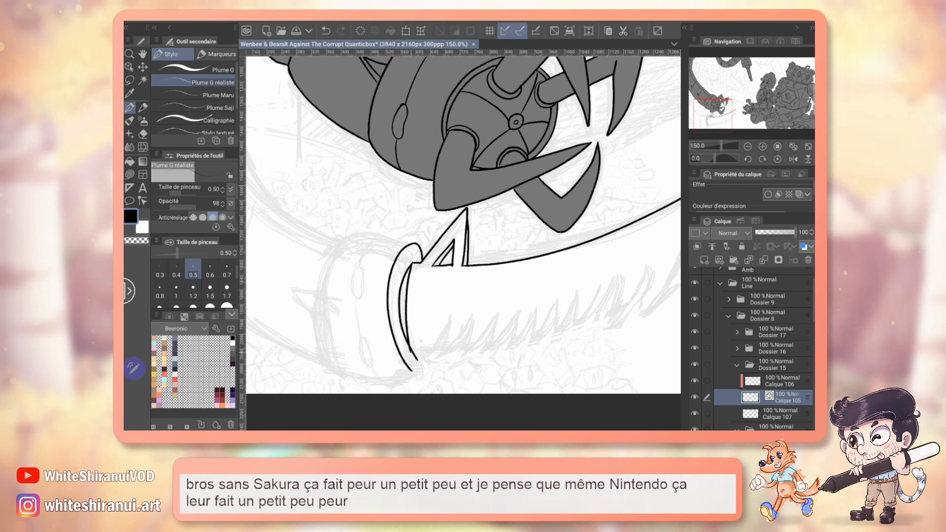
Erase the original base arc and the outer rim curve with the Vecteur eraser, keeping only the flatter inner curve
{"action": "key", "text": "e"}
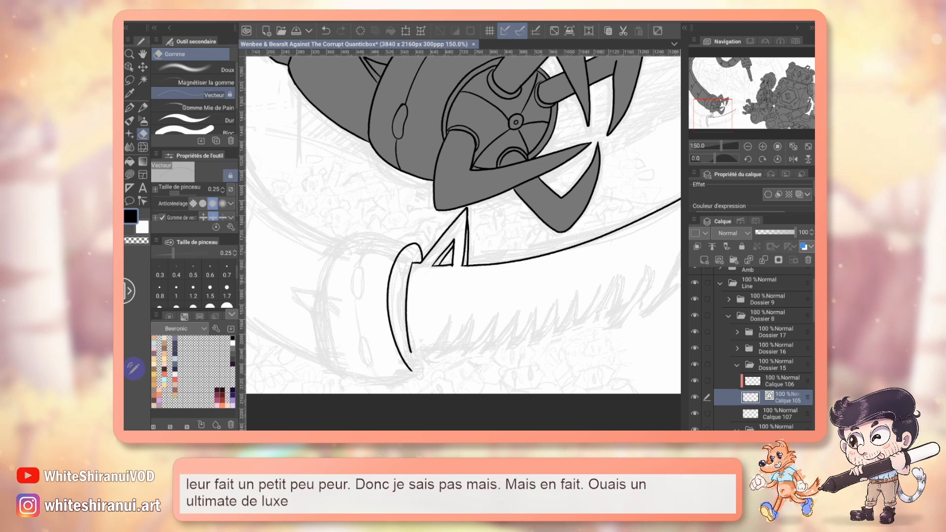
{"action": "key", "text": "p"}
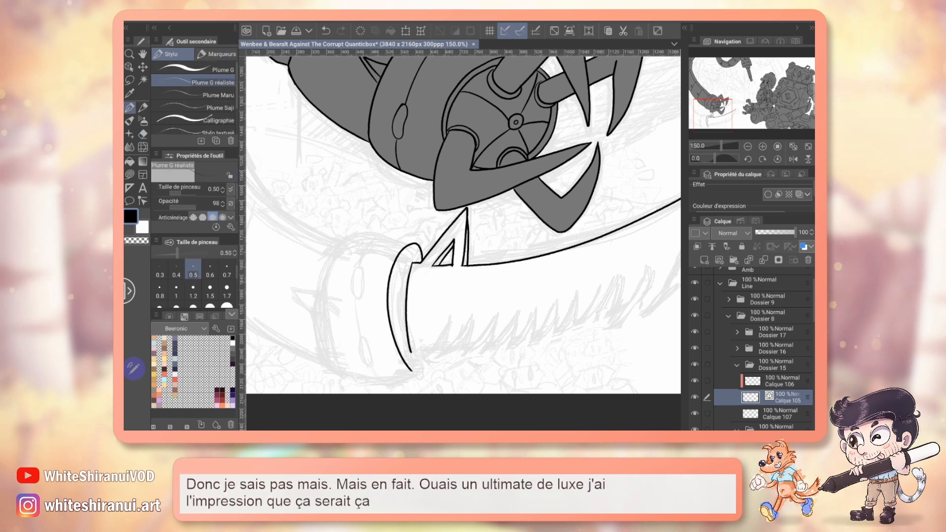
{"action": "key", "text": "e"}
{"action": "left_click", "coordinate": [410, 241]}
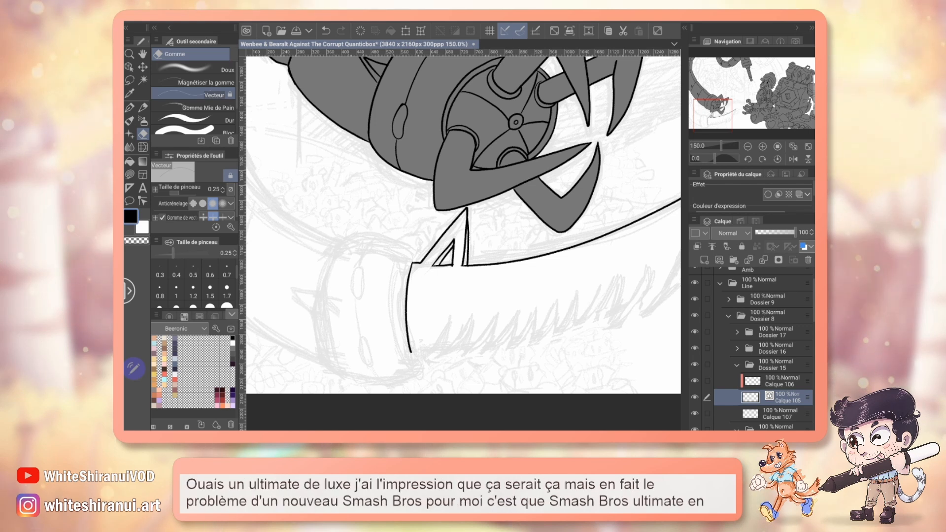
Try to ink the blade's front edge from the tip down to the teeth with the Plume G réaliste pen, rotating the canvas to about -29.8°
{"action": "left_click_drag", "start_coordinate": [651, 212], "coordinate": [471, 212]}
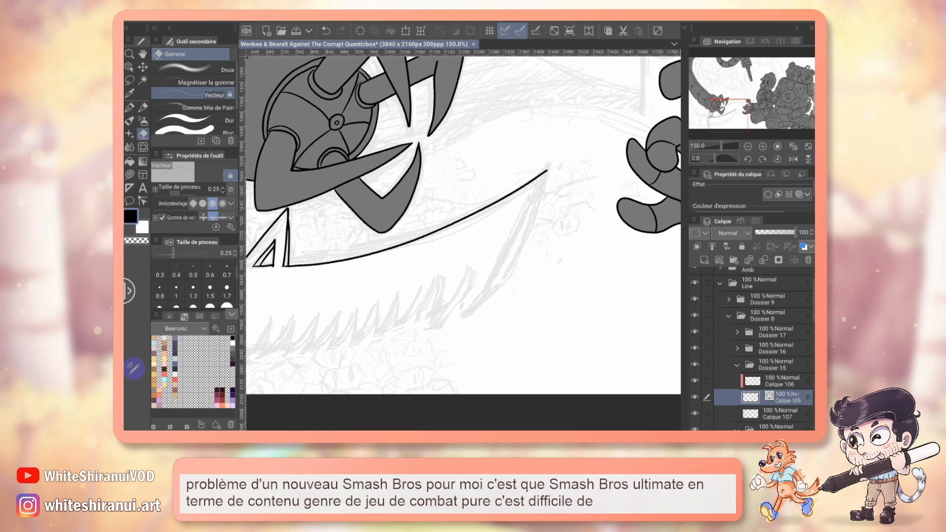
{"action": "key", "text": "p"}
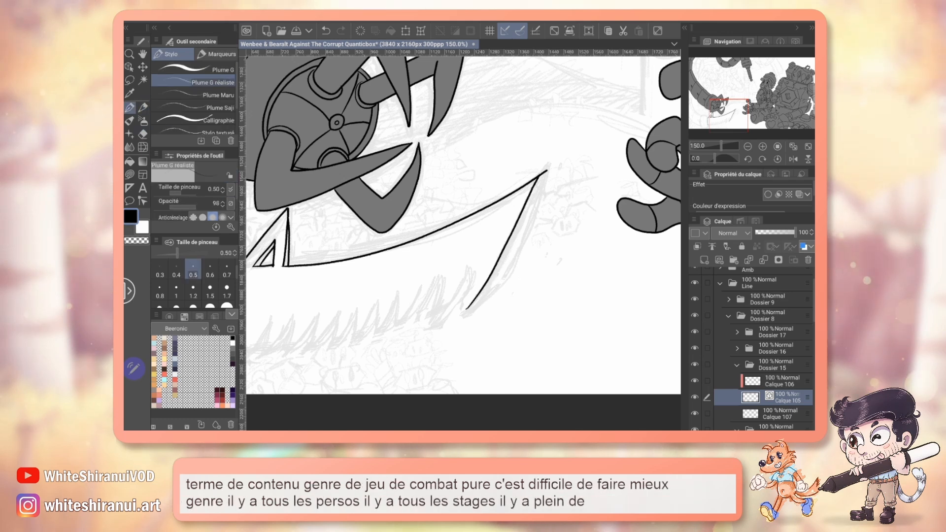
{"action": "left_click_drag", "start_coordinate": [541, 180], "coordinate": [465, 312]}
{"action": "left_click_drag", "start_coordinate": [513, 235], "coordinate": [493, 273]}
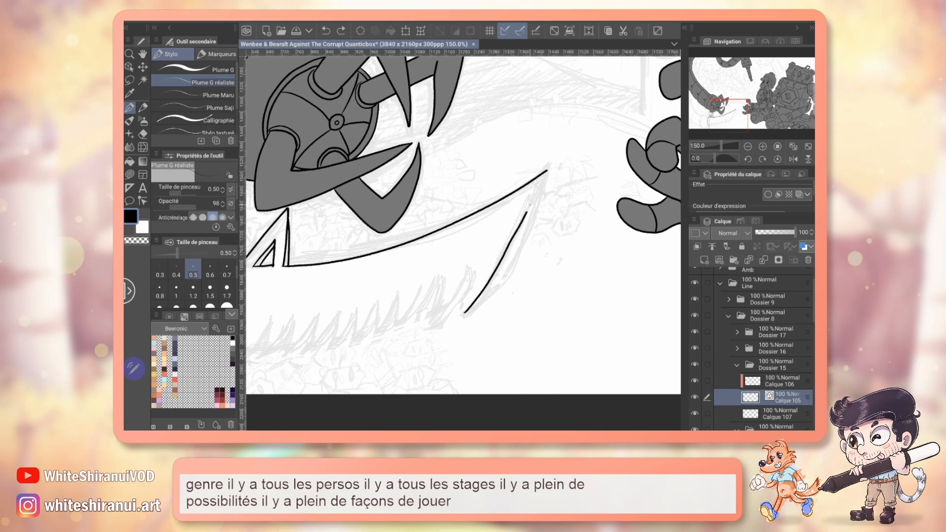
{"action": "key", "text": "ctrl+z"}
{"action": "left_click_drag", "start_coordinate": [547, 291], "coordinate": [559, 244]}
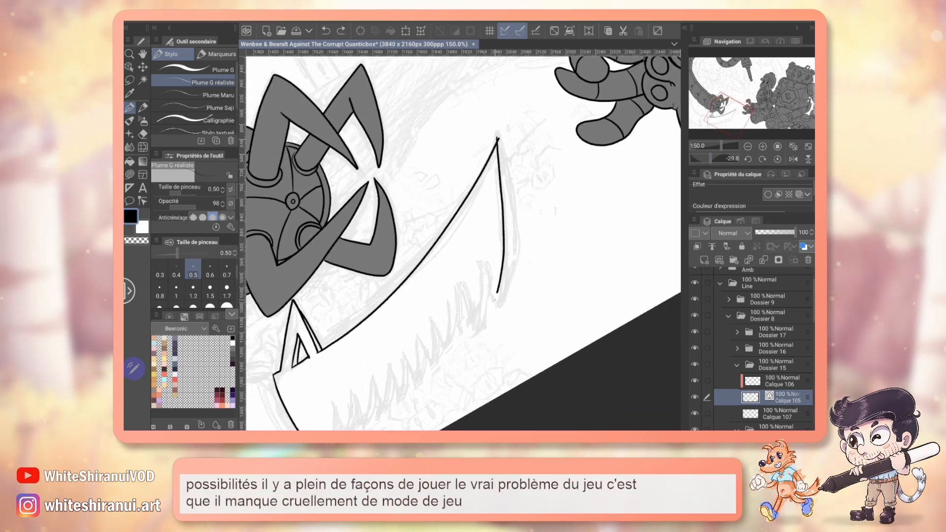
{"action": "key", "text": "ctrl+z"}
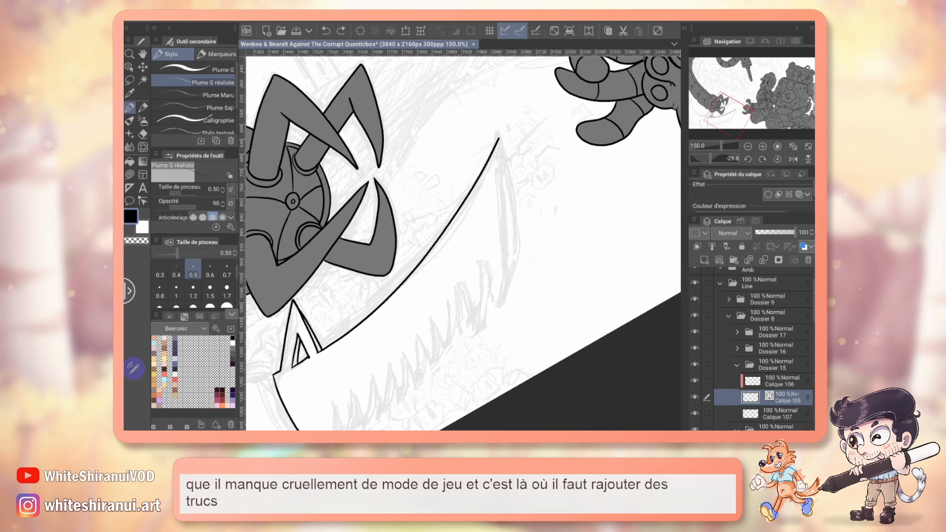
Ink the blade's short bottom edge from the base corner and the first two saw teeth over the sketch, and save the file
{"action": "left_click_drag", "start_coordinate": [463, 295], "coordinate": [477, 186]}
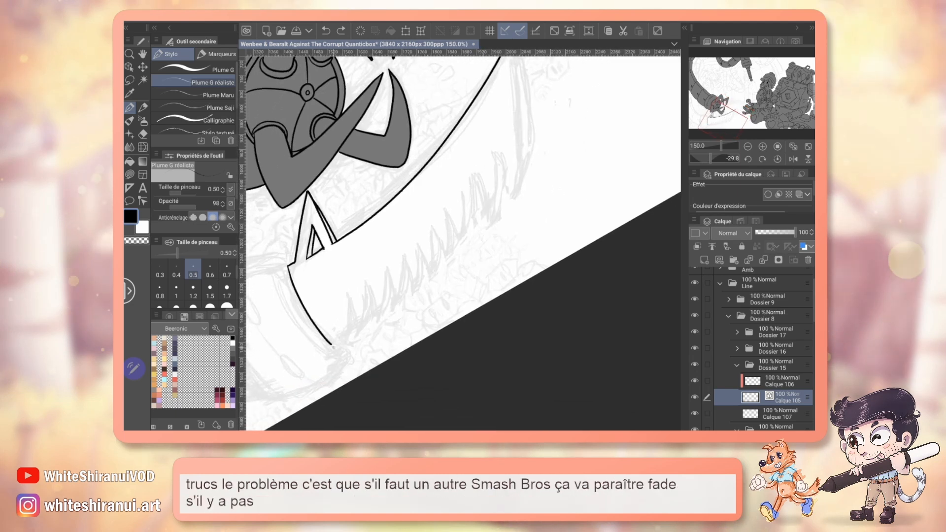
{"action": "mouse_move", "coordinate": [331, 344]}
{"action": "left_mouse_down"}
{"action": "mouse_move", "coordinate": [348, 294]}
{"action": "mouse_move", "coordinate": [359, 329]}
{"action": "mouse_move", "coordinate": [368, 286]}
{"action": "mouse_move", "coordinate": [376, 319]}
{"action": "mouse_move", "coordinate": [388, 270]}
{"action": "left_mouse_up"}
{"action": "key", "text": "ctrl+s"}
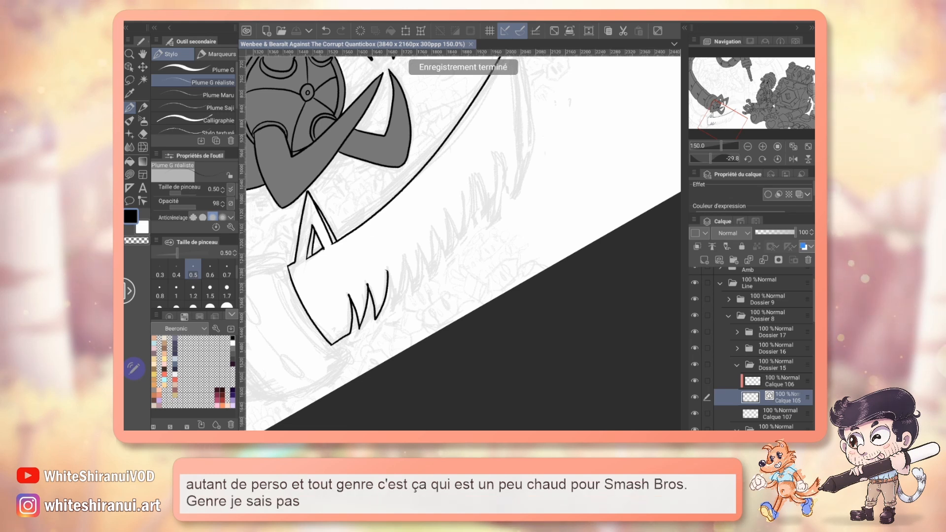
Ink a second edge inside the curved sides of the first saw teeth at 400% zoom, giving them a bevelled look
{"action": "left_click", "coordinate": [763, 147]}
{"action": "left_click", "coordinate": [763, 146]}
{"action": "left_click", "coordinate": [763, 147]}
{"action": "mouse_move", "coordinate": [345, 295]}
{"action": "left_mouse_down"}
{"action": "mouse_move", "coordinate": [616, 89]}
{"action": "mouse_move", "coordinate": [356, 362]}
{"action": "mouse_move", "coordinate": [512, 303]}
{"action": "mouse_move", "coordinate": [496, 228]}
{"action": "left_mouse_up"}
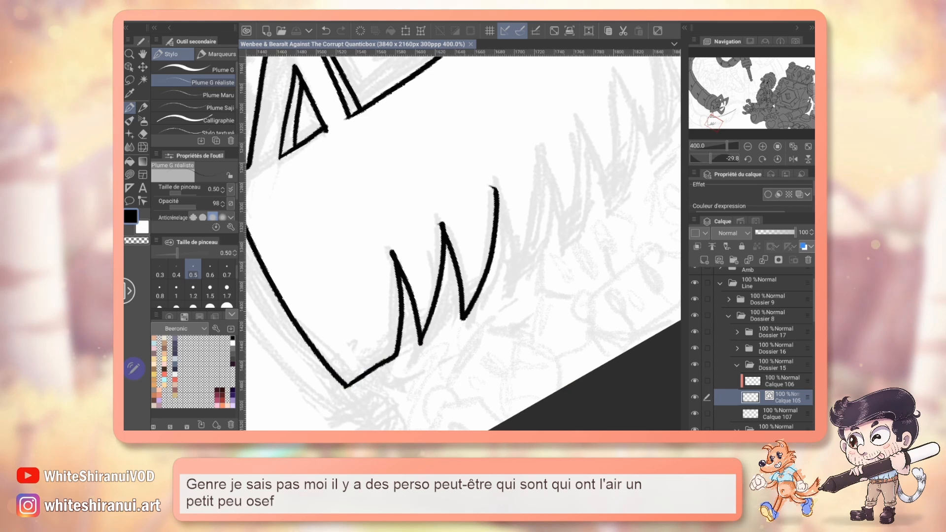
{"action": "left_click", "coordinate": [387, 232]}
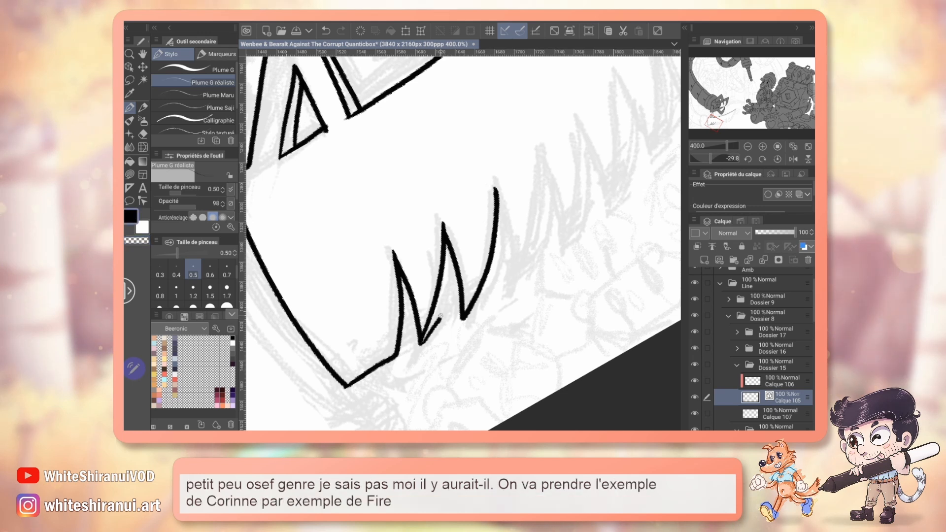
{"action": "left_click_drag", "start_coordinate": [446, 226], "coordinate": [426, 337]}
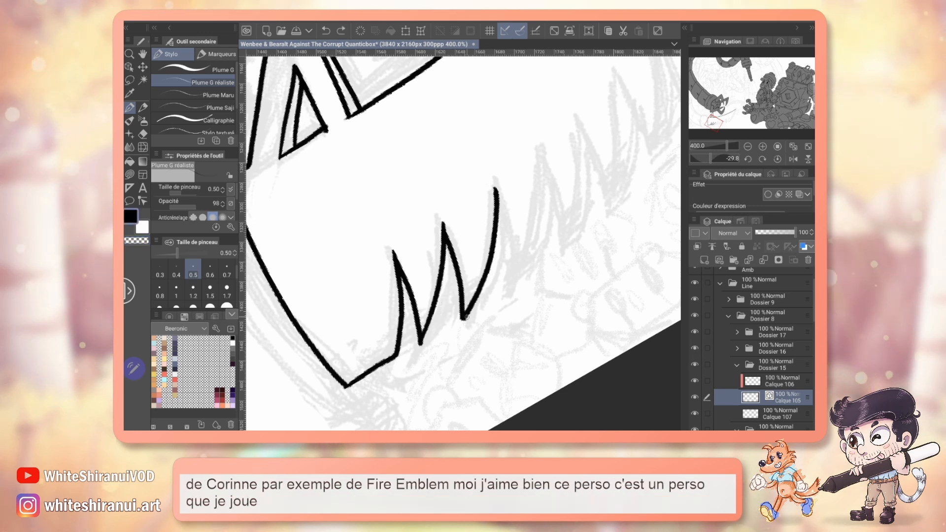
{"action": "mouse_move", "coordinate": [466, 318]}
{"action": "left_mouse_down"}
{"action": "mouse_move", "coordinate": [493, 281]}
{"action": "mouse_move", "coordinate": [507, 230]}
{"action": "mouse_move", "coordinate": [503, 193]}
{"action": "left_mouse_up"}
{"action": "left_click_drag", "start_coordinate": [422, 335], "coordinate": [451, 286]}
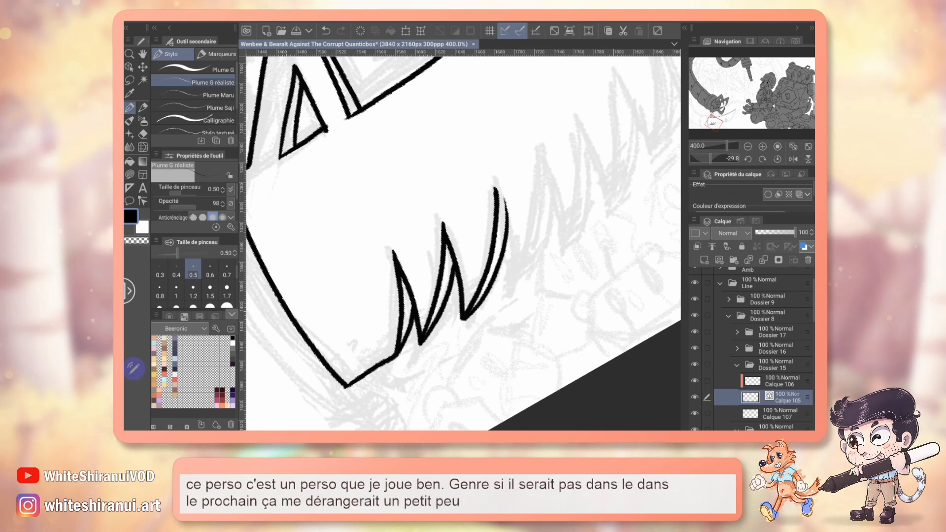
Ink the third saw tooth's tip-side edge down to a point and continue into the fourth tooth with a doubled curved side
{"action": "mouse_move", "coordinate": [495, 222]}
{"action": "left_mouse_down"}
{"action": "mouse_move", "coordinate": [440, 291]}
{"action": "mouse_move", "coordinate": [423, 288]}
{"action": "left_mouse_up"}
{"action": "left_click_drag", "start_coordinate": [424, 256], "coordinate": [437, 352]}
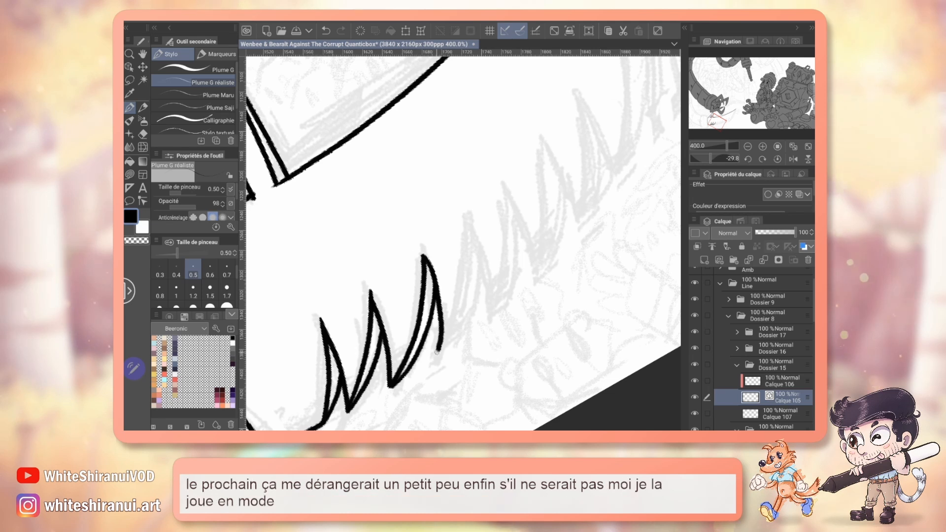
{"action": "key", "text": "ctrl+z"}
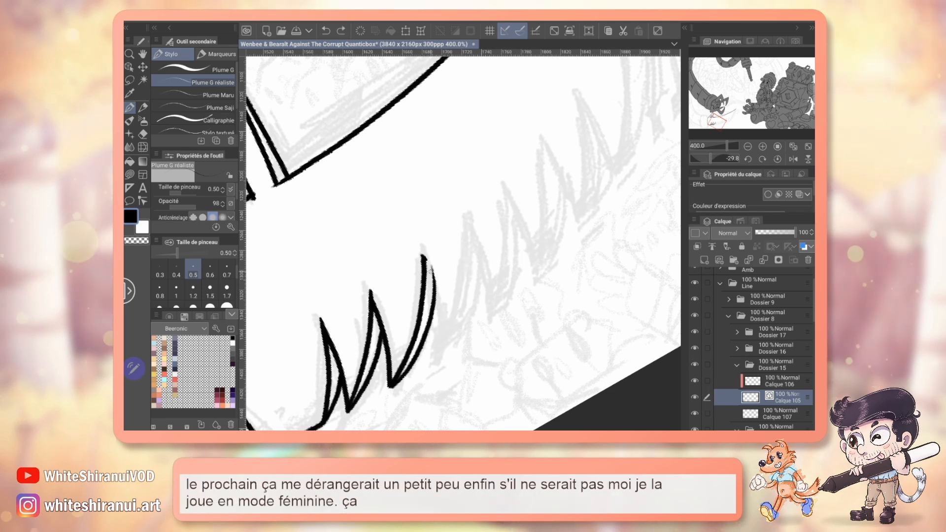
{"action": "left_click_drag", "start_coordinate": [424, 256], "coordinate": [446, 352]}
{"action": "left_click_drag", "start_coordinate": [471, 218], "coordinate": [446, 354]}
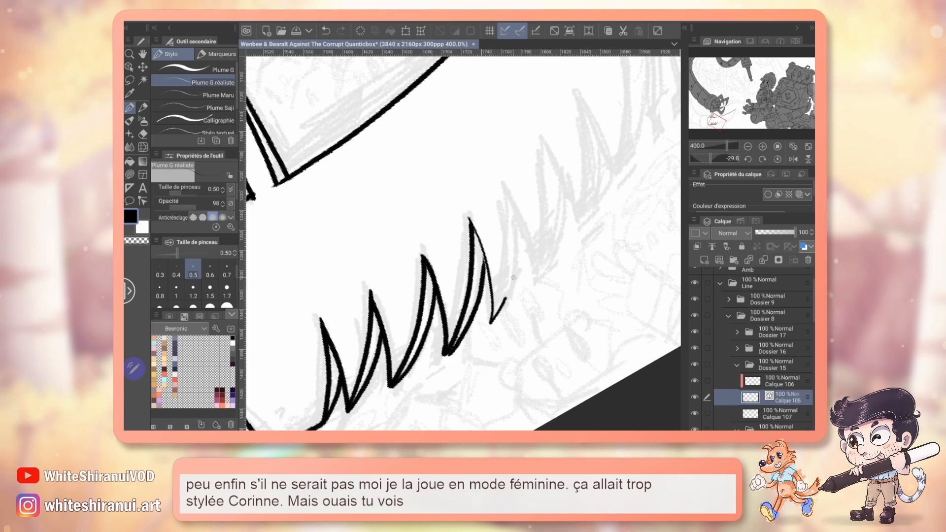
{"action": "left_click_drag", "start_coordinate": [514, 277], "coordinate": [514, 196]}
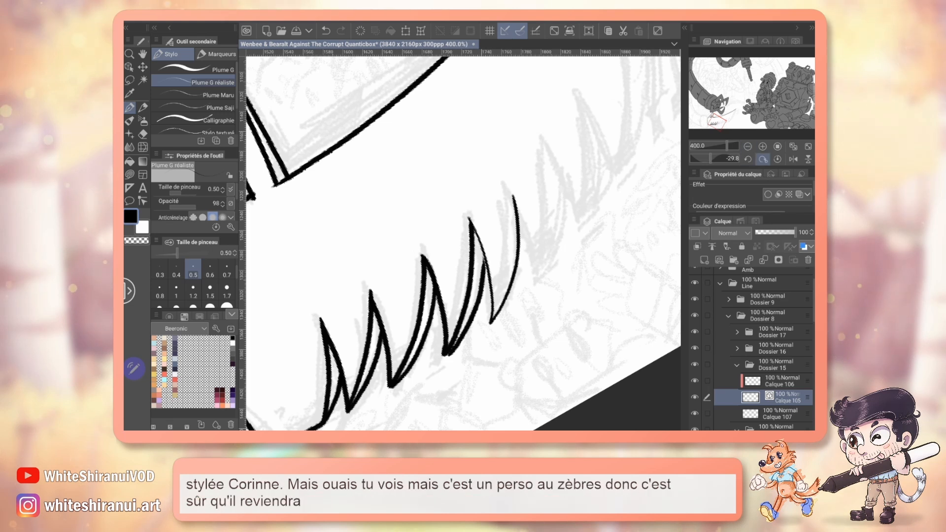
Reset the canvas rotation and redraw the fourth tooth's tip-side edge, running on into the next tooth's lower curve
{"action": "left_click", "coordinate": [778, 159]}
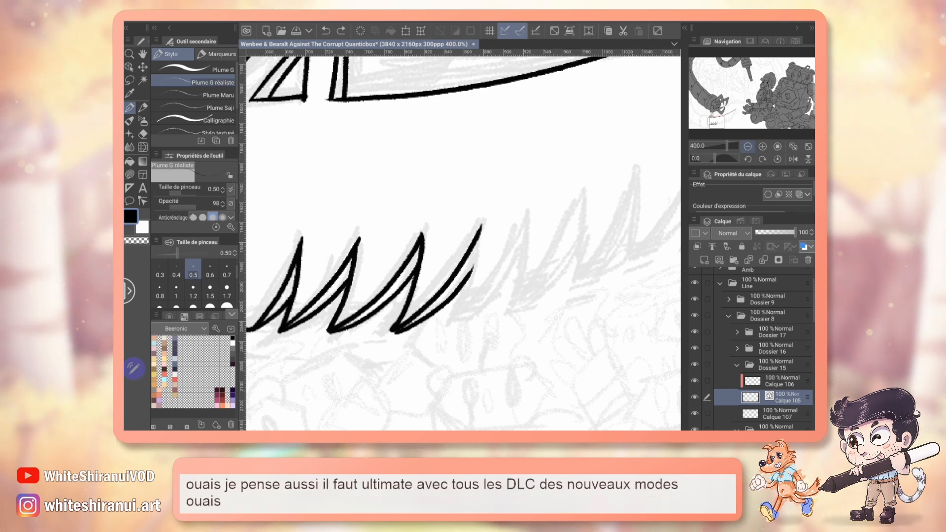
{"action": "left_click", "coordinate": [748, 147]}
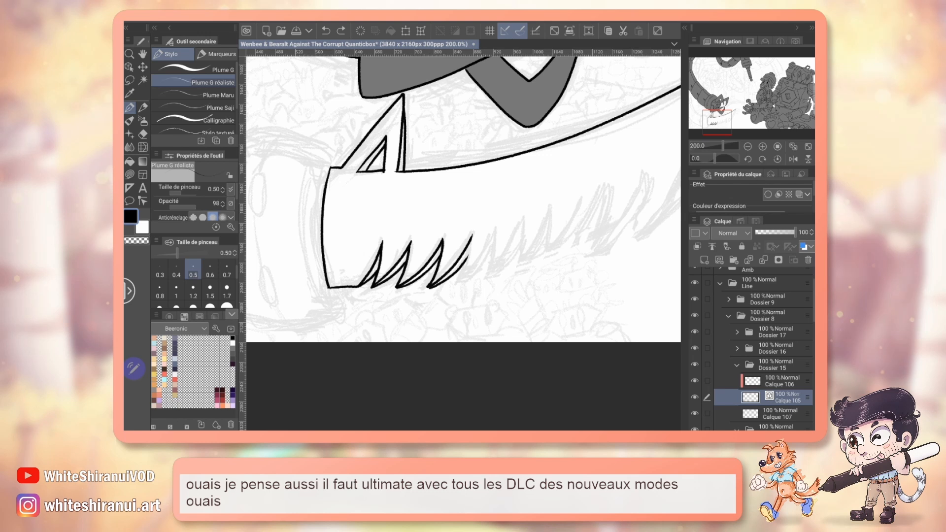
{"action": "left_click", "coordinate": [763, 146]}
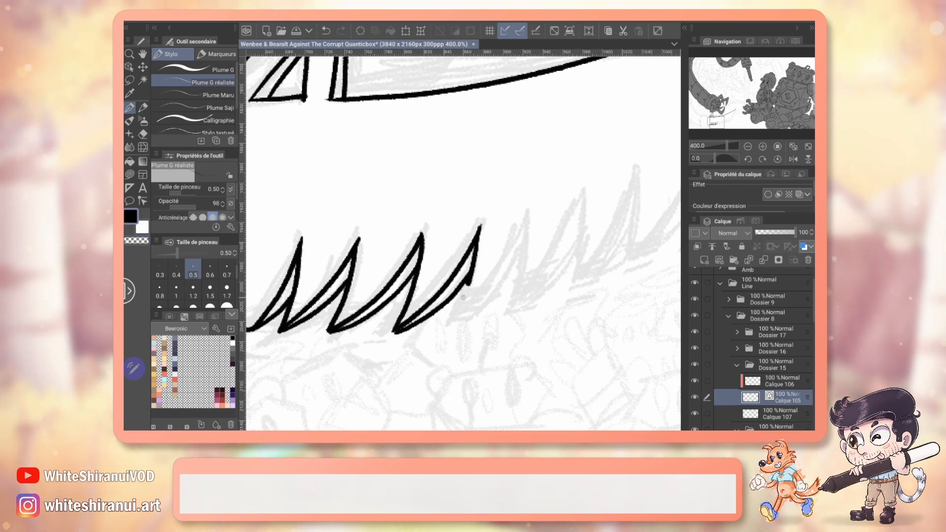
{"action": "left_click_drag", "start_coordinate": [465, 314], "coordinate": [526, 239]}
{"action": "key", "text": "ctrl+z"}
{"action": "key", "text": "ctrl+z"}
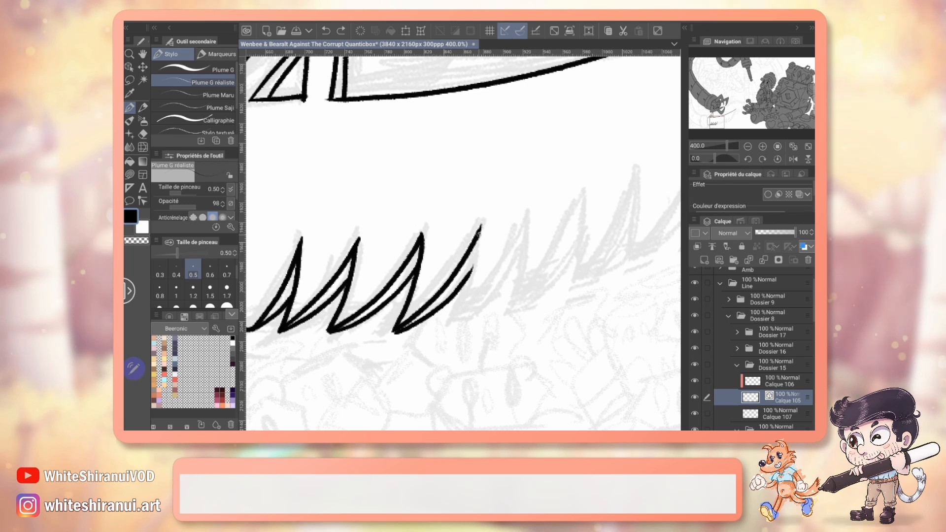
{"action": "left_click_drag", "start_coordinate": [445, 329], "coordinate": [526, 258]}
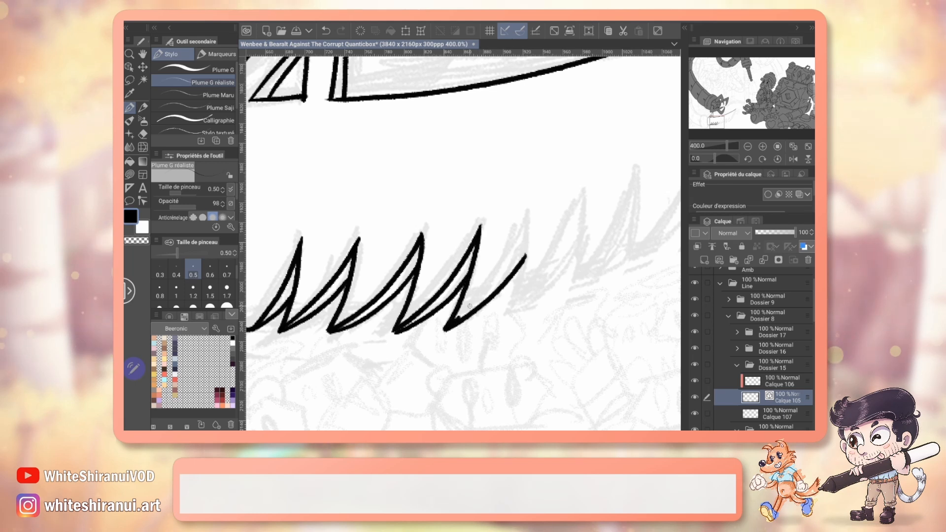
Ink the fifth and sixth saw teeth with their second edges, plus the rising curve of the seventh
{"action": "mouse_move", "coordinate": [461, 318]}
{"action": "left_mouse_down"}
{"action": "mouse_move", "coordinate": [523, 221]}
{"action": "mouse_move", "coordinate": [504, 323]}
{"action": "left_mouse_up"}
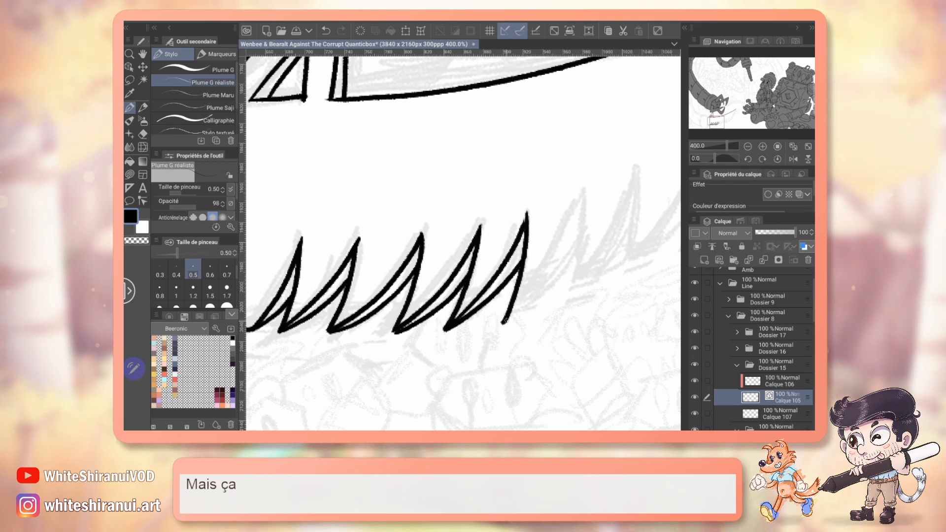
{"action": "key", "text": "ctrl+z"}
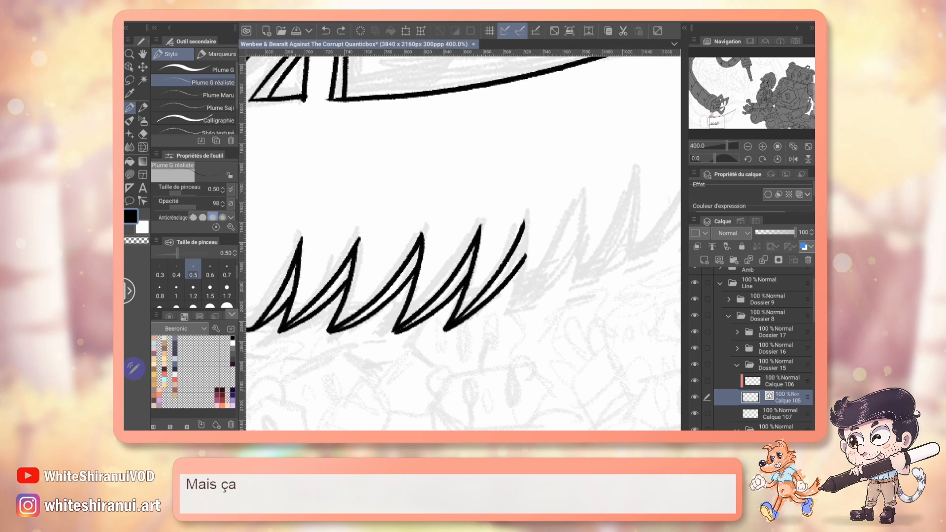
{"action": "mouse_move", "coordinate": [525, 223]}
{"action": "left_mouse_down"}
{"action": "mouse_move", "coordinate": [496, 326]}
{"action": "mouse_move", "coordinate": [579, 247]}
{"action": "mouse_move", "coordinate": [580, 195]}
{"action": "mouse_move", "coordinate": [580, 270]}
{"action": "mouse_move", "coordinate": [592, 288]}
{"action": "left_mouse_up"}
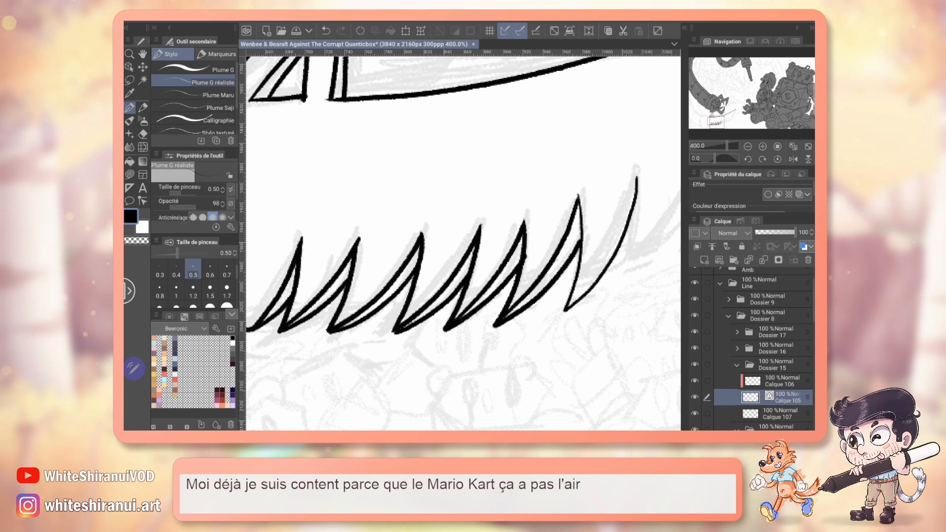
Try to ink the seventh saw tooth's tip-side edge and the curve rising from its point
{"action": "mouse_move", "coordinate": [611, 197]}
{"action": "left_mouse_down"}
{"action": "mouse_move", "coordinate": [312, 316]}
{"action": "mouse_move", "coordinate": [197, 377]}
{"action": "mouse_move", "coordinate": [387, 183]}
{"action": "mouse_move", "coordinate": [440, 251]}
{"action": "left_mouse_up"}
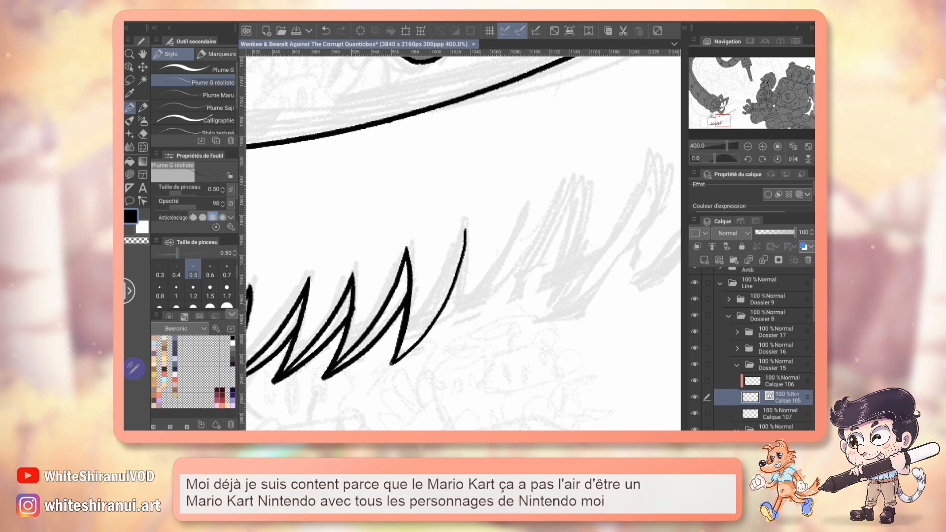
{"action": "left_click_drag", "start_coordinate": [464, 229], "coordinate": [470, 268]}
{"action": "left_click_drag", "start_coordinate": [459, 337], "coordinate": [511, 268]}
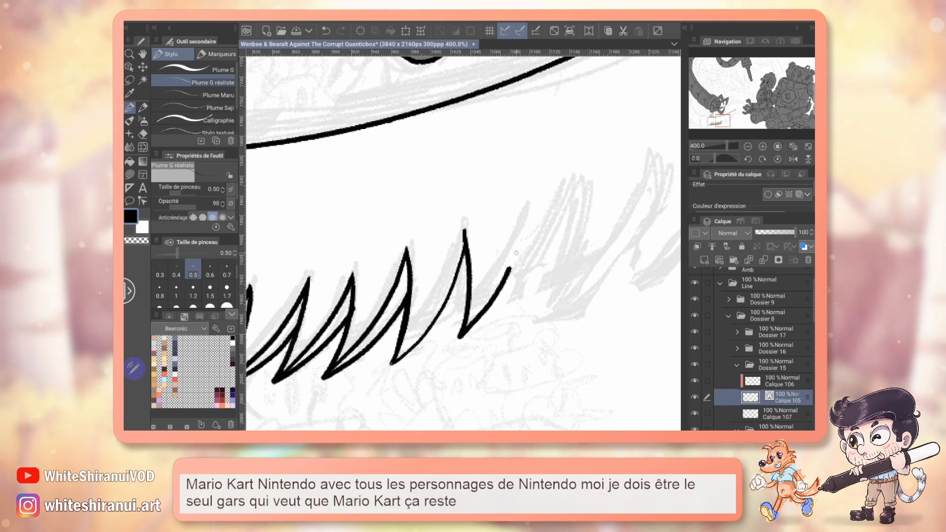
{"action": "key", "text": "ctrl+z"}
{"action": "key", "text": "ctrl+z"}
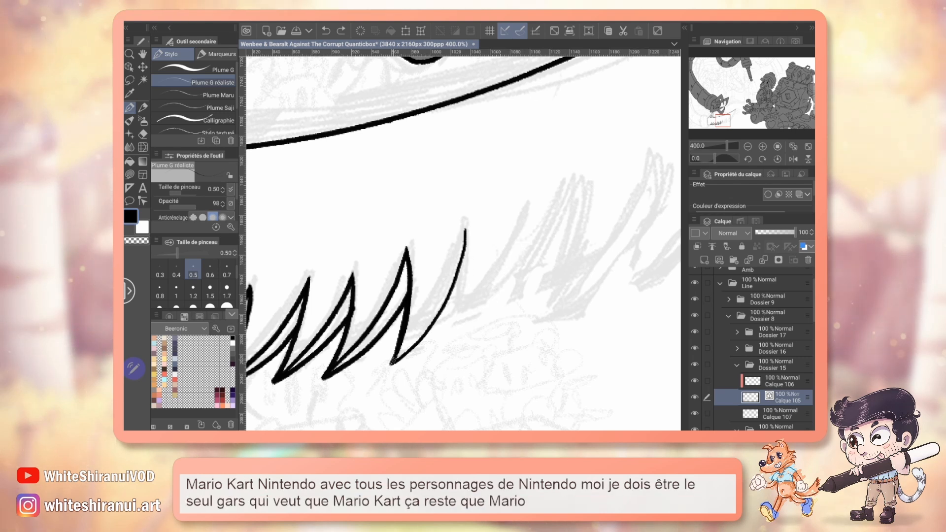
Ink the large hooked tooth at the blade's end and its curved front edge up to the tip, doubled by a second bevel line
{"action": "scroll", "coordinate": [462, 358], "scroll_direction": "down", "scroll_amount": 2}
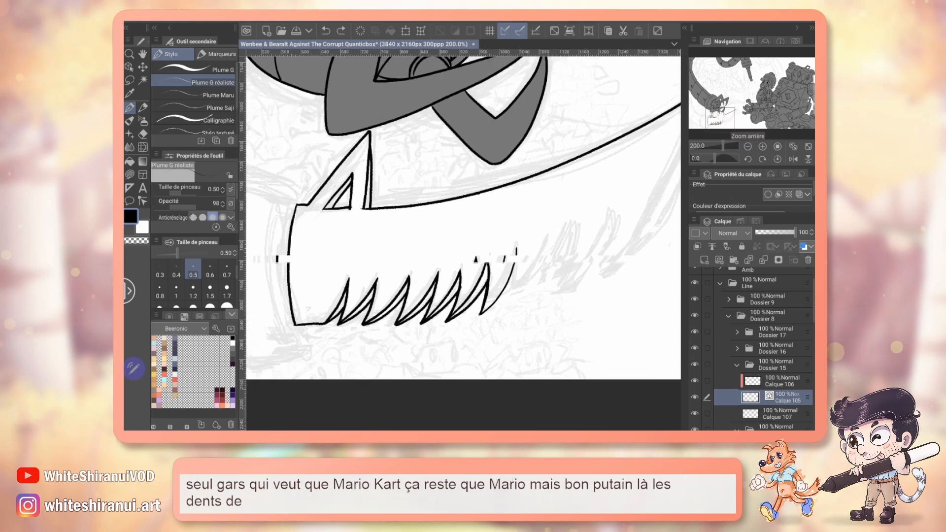
{"action": "left_click_drag", "start_coordinate": [493, 296], "coordinate": [459, 273]}
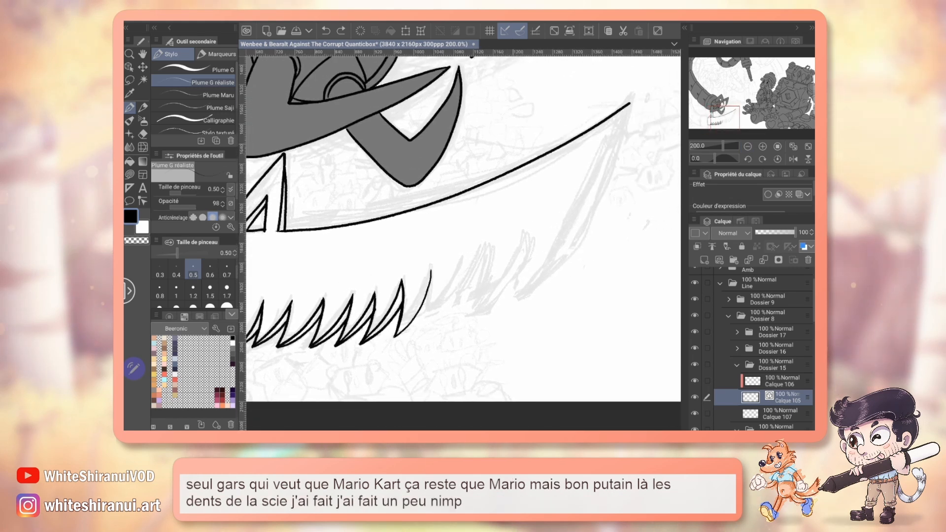
{"action": "mouse_move", "coordinate": [525, 231]}
{"action": "left_mouse_down"}
{"action": "mouse_move", "coordinate": [504, 308]}
{"action": "mouse_move", "coordinate": [560, 251]}
{"action": "left_mouse_up"}
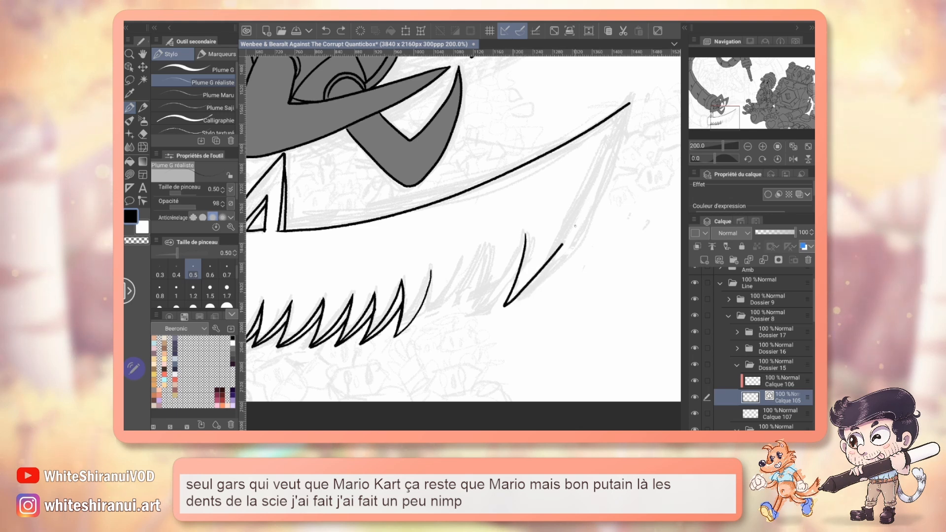
{"action": "left_click_drag", "start_coordinate": [562, 245], "coordinate": [629, 105]}
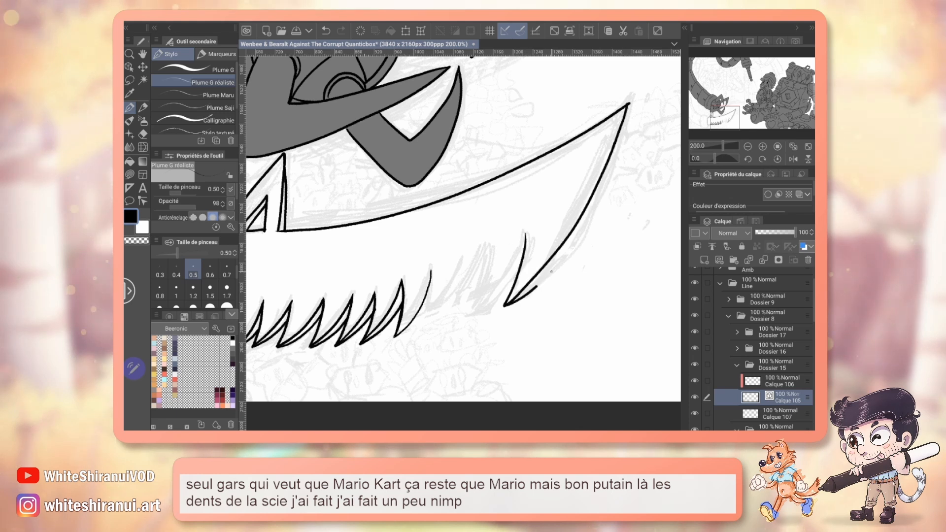
{"action": "mouse_move", "coordinate": [537, 284]}
{"action": "left_mouse_down"}
{"action": "mouse_move", "coordinate": [611, 178]}
{"action": "mouse_move", "coordinate": [626, 118]}
{"action": "left_mouse_up"}
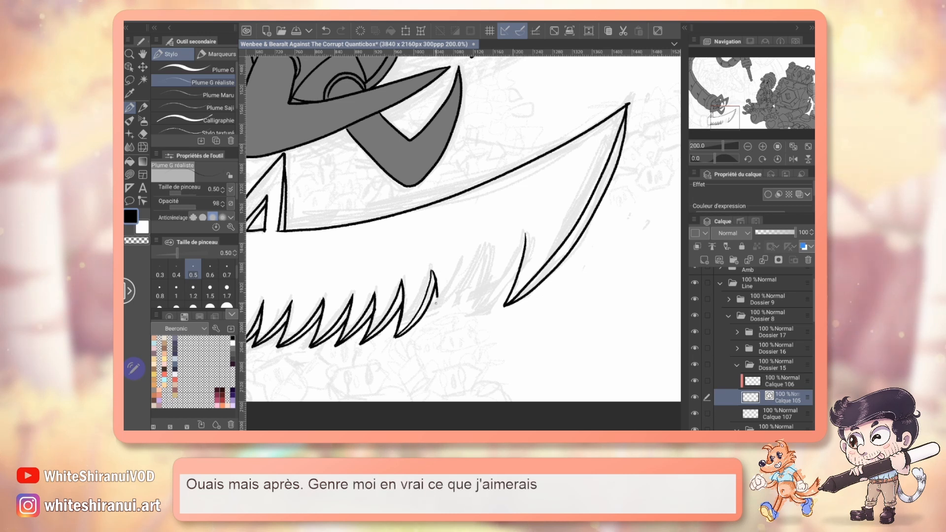
Complete the seventh saw tooth's point and ink the curve rising from it toward the remaining sketched teeth
{"action": "left_click_drag", "start_coordinate": [447, 312], "coordinate": [466, 261]}
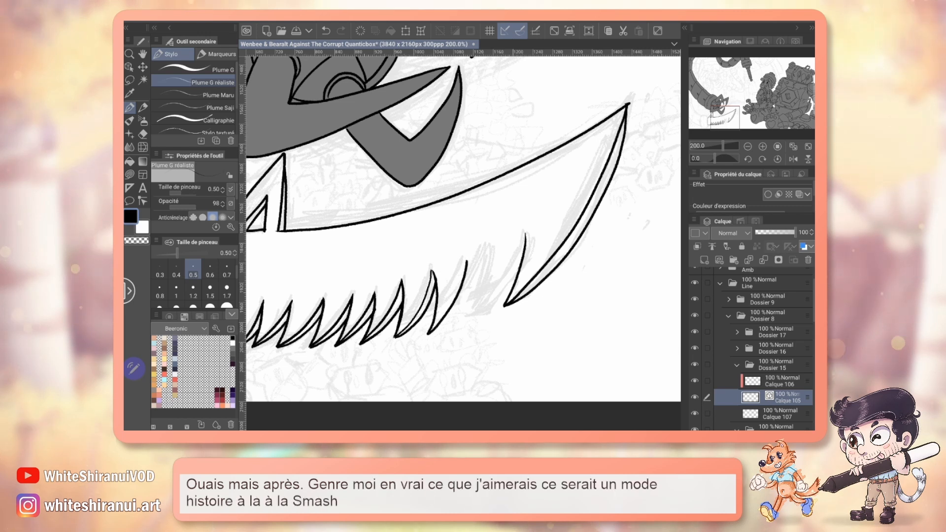
{"action": "left_click_drag", "start_coordinate": [428, 334], "coordinate": [454, 318]}
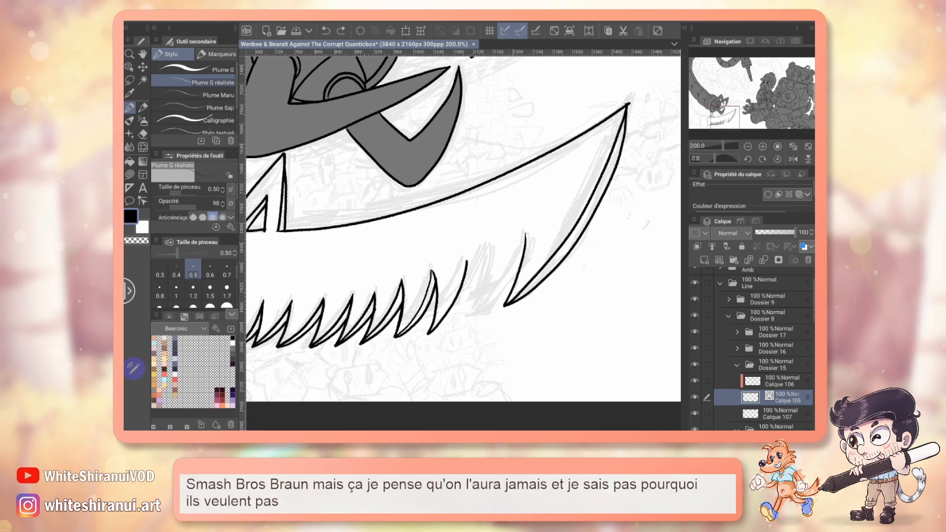
{"action": "mouse_move", "coordinate": [443, 221]}
{"action": "left_mouse_down"}
{"action": "mouse_move", "coordinate": [536, 186]}
{"action": "mouse_move", "coordinate": [417, 237]}
{"action": "mouse_move", "coordinate": [401, 212]}
{"action": "left_mouse_up"}
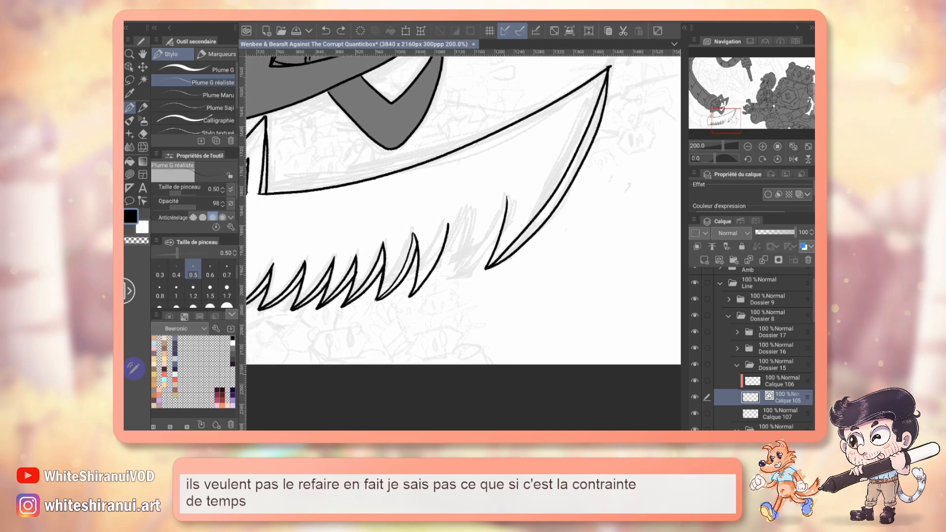
{"action": "left_click_drag", "start_coordinate": [464, 211], "coordinate": [481, 216]}
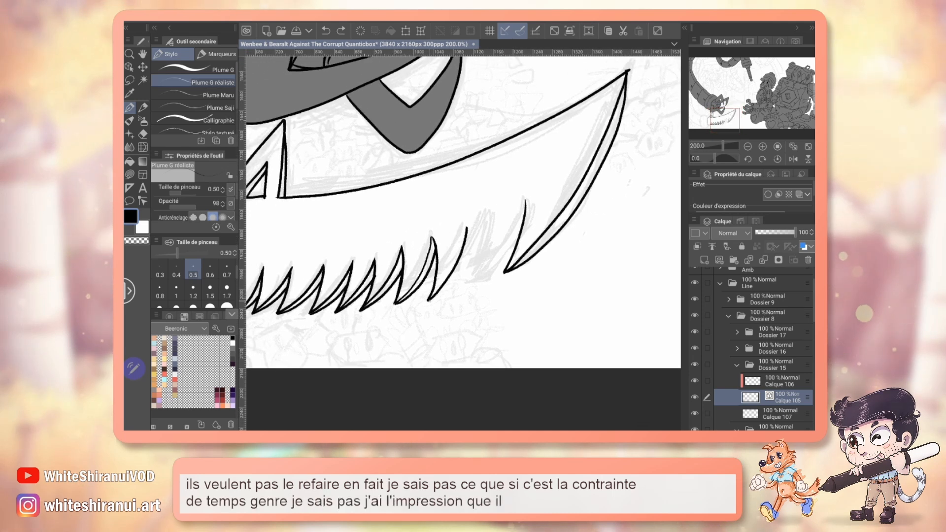
Ink the bevel line inside the curve past the seventh saw tooth and a sloping edge across to the hooked end tooth
{"action": "mouse_move", "coordinate": [430, 299]}
{"action": "left_mouse_down"}
{"action": "mouse_move", "coordinate": [460, 270]}
{"action": "mouse_move", "coordinate": [469, 227]}
{"action": "mouse_move", "coordinate": [470, 291]}
{"action": "mouse_move", "coordinate": [515, 209]}
{"action": "mouse_move", "coordinate": [490, 270]}
{"action": "left_mouse_up"}
{"action": "key", "text": "ctrl+z"}
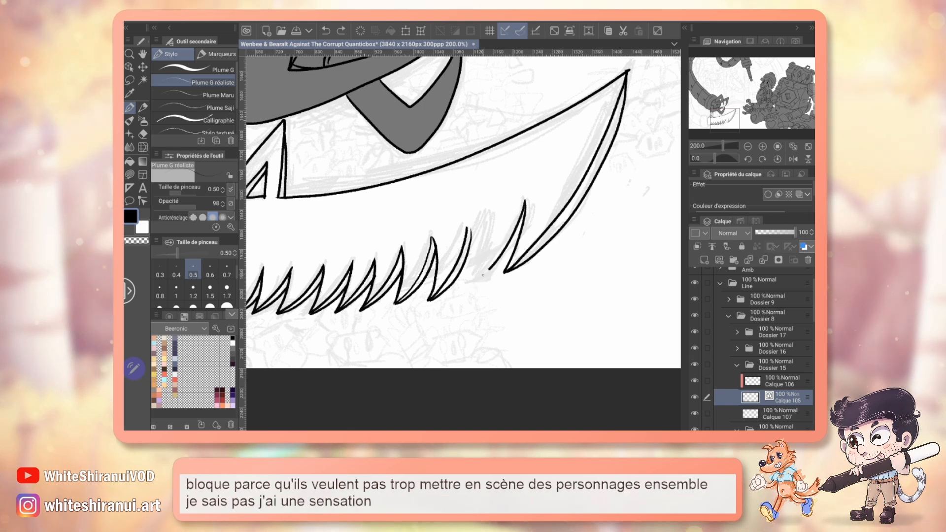
{"action": "left_click_drag", "start_coordinate": [472, 225], "coordinate": [467, 236]}
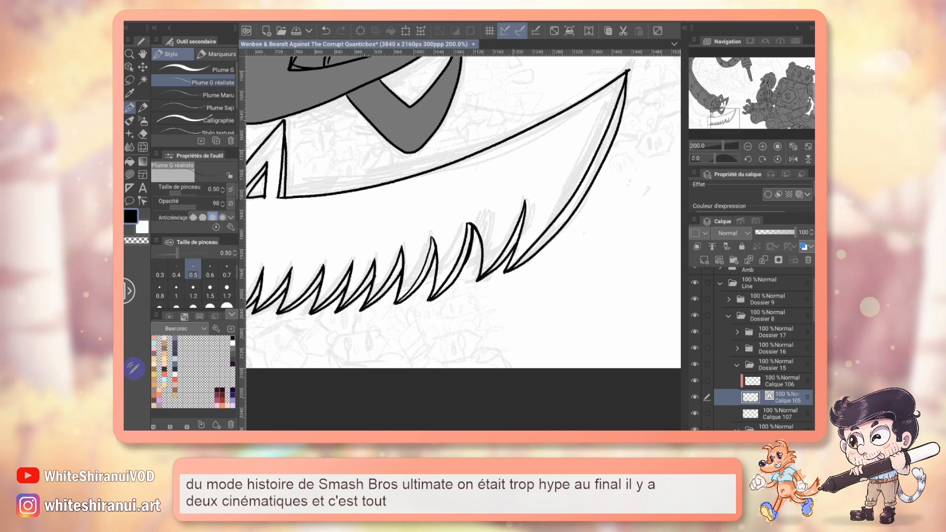
{"action": "left_click_drag", "start_coordinate": [443, 212], "coordinate": [499, 212]}
{"action": "scroll", "coordinate": [772, 367], "scroll_direction": "down", "scroll_amount": 3}
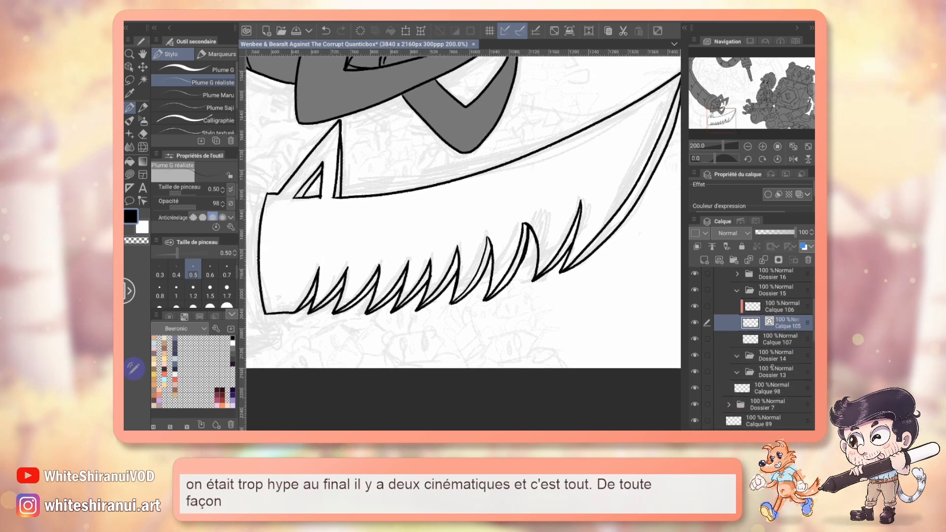
{"action": "scroll", "coordinate": [773, 367], "scroll_direction": "up", "scroll_amount": 3}
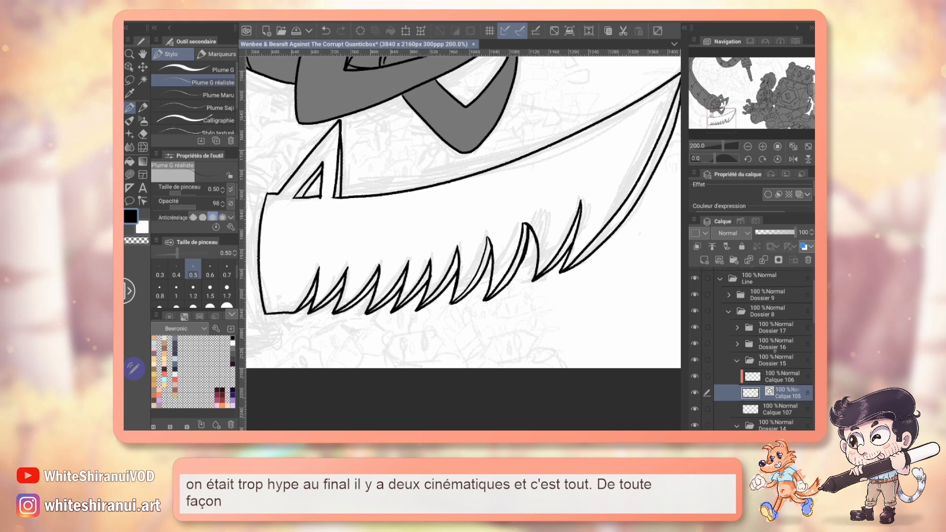
{"action": "scroll", "coordinate": [775, 351], "scroll_direction": "up", "scroll_amount": 1}
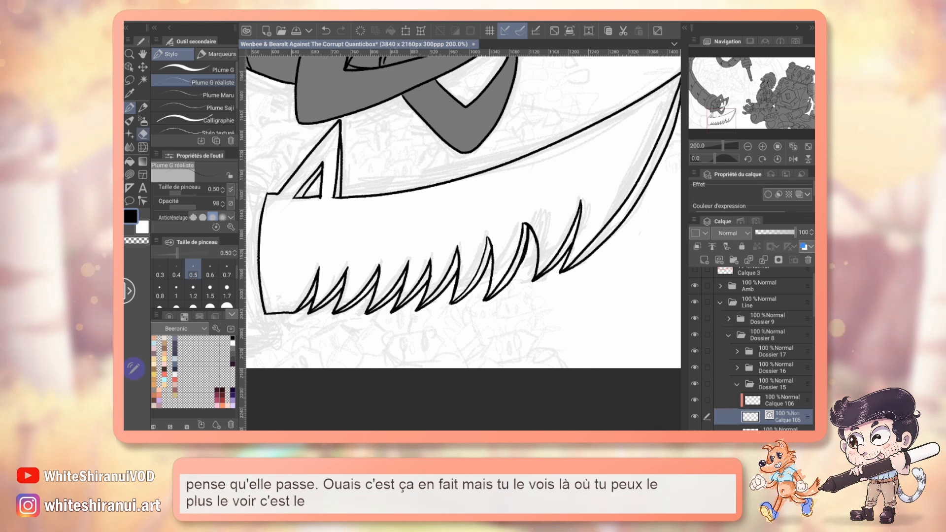
Erase the strokes bridging to the hooked end tooth, and ink a deeper eighth tooth with a new peak before the end tooth
{"action": "left_click", "coordinate": [143, 134]}
{"action": "left_click_drag", "start_coordinate": [562, 259], "coordinate": [535, 250]}
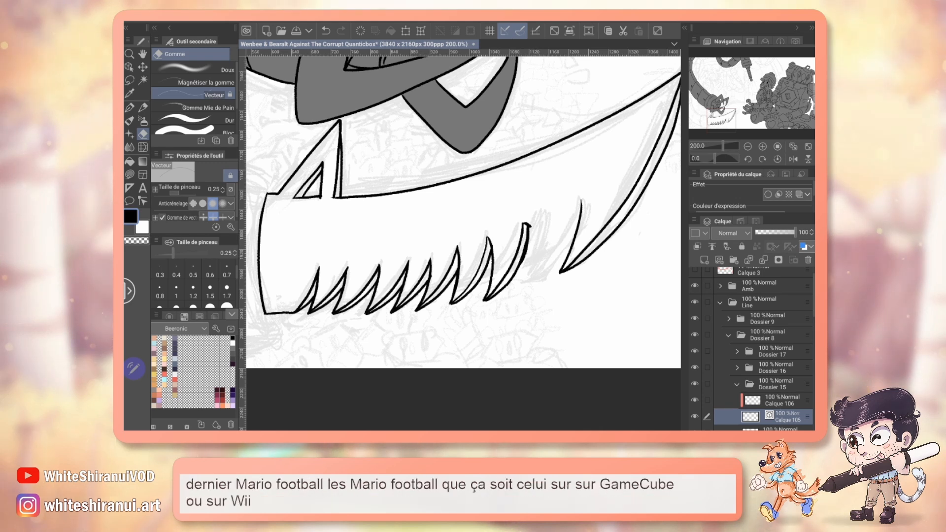
{"action": "key", "text": "p"}
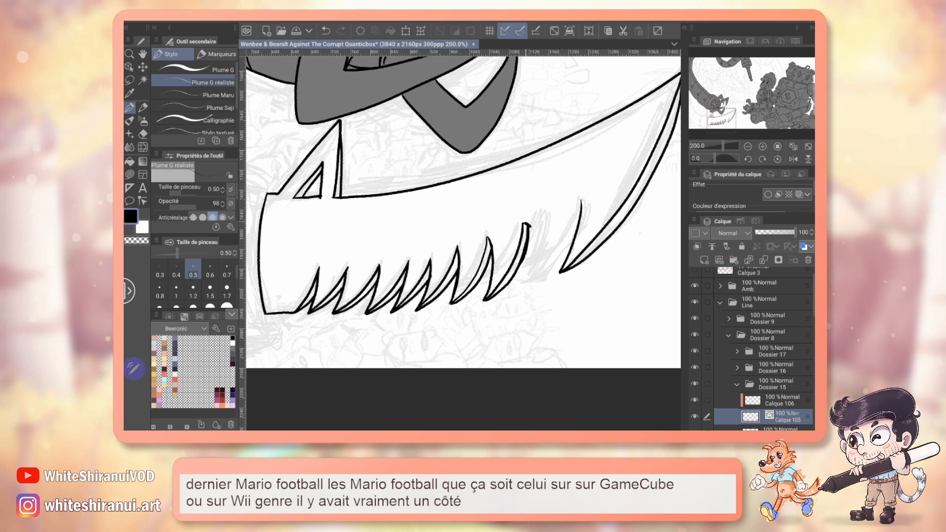
{"action": "mouse_move", "coordinate": [529, 226]}
{"action": "left_mouse_down"}
{"action": "mouse_move", "coordinate": [530, 287]}
{"action": "mouse_move", "coordinate": [562, 223]}
{"action": "left_mouse_up"}
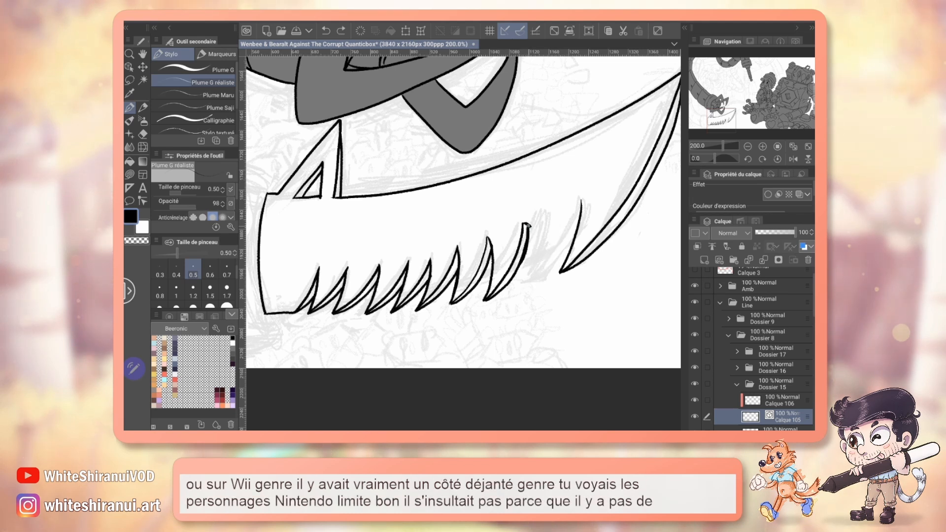
{"action": "mouse_move", "coordinate": [527, 225]}
{"action": "left_mouse_down"}
{"action": "mouse_move", "coordinate": [527, 292]}
{"action": "mouse_move", "coordinate": [565, 216]}
{"action": "left_mouse_up"}
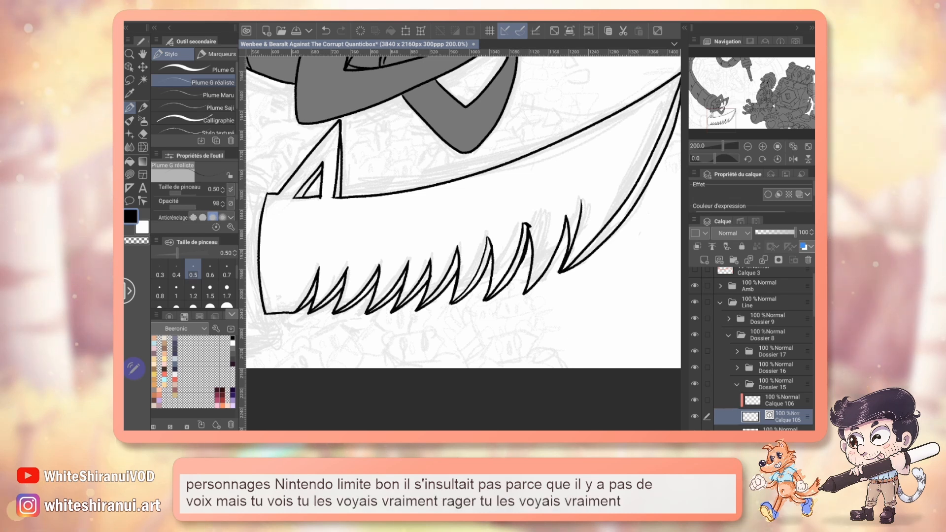
{"action": "left_click_drag", "start_coordinate": [566, 215], "coordinate": [561, 272]}
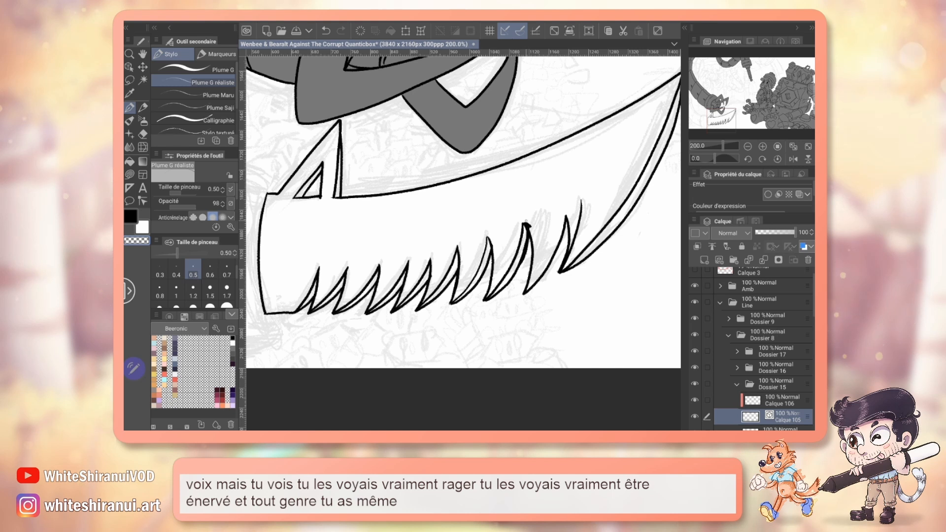
Remove the end tooth's leftover inner edge and ink the bevel line along the curve rising from the eighth tooth
{"action": "key", "text": "ctrl+z"}
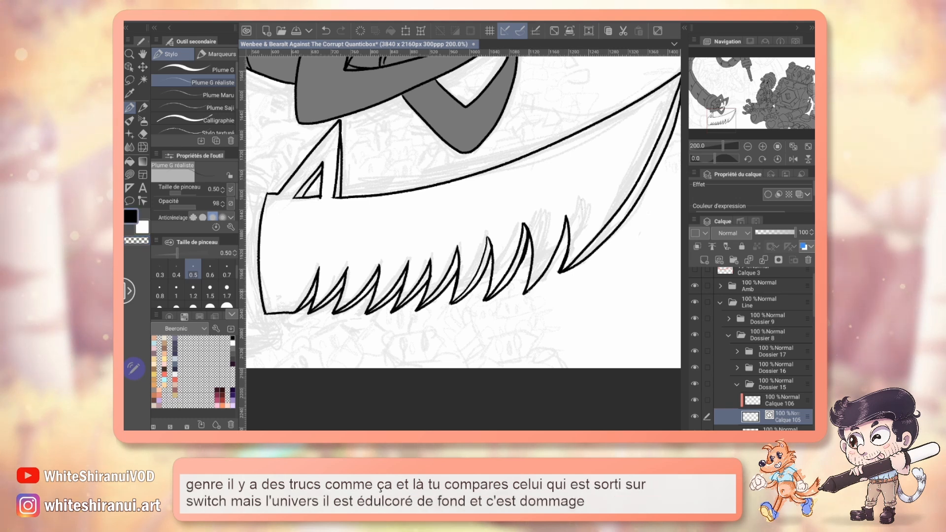
{"action": "key", "text": "ctrl+z"}
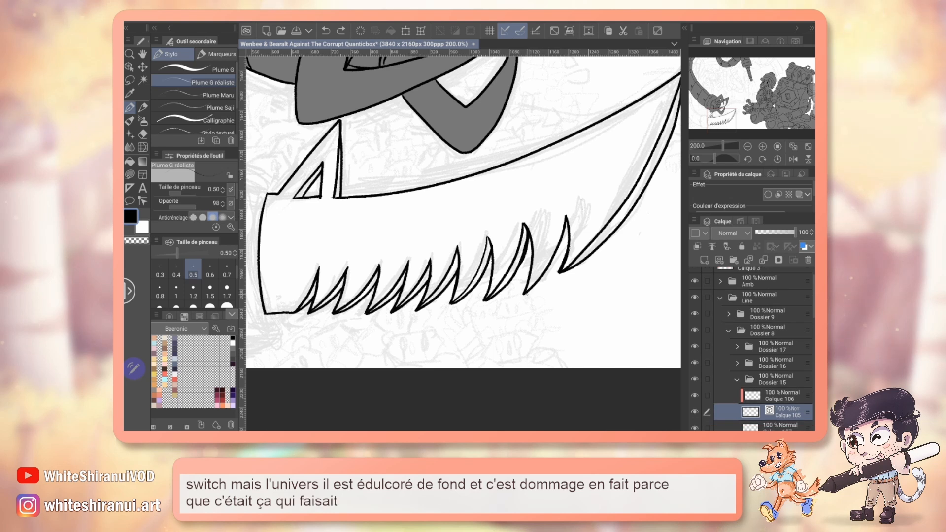
{"action": "left_click_drag", "start_coordinate": [557, 265], "coordinate": [568, 235]}
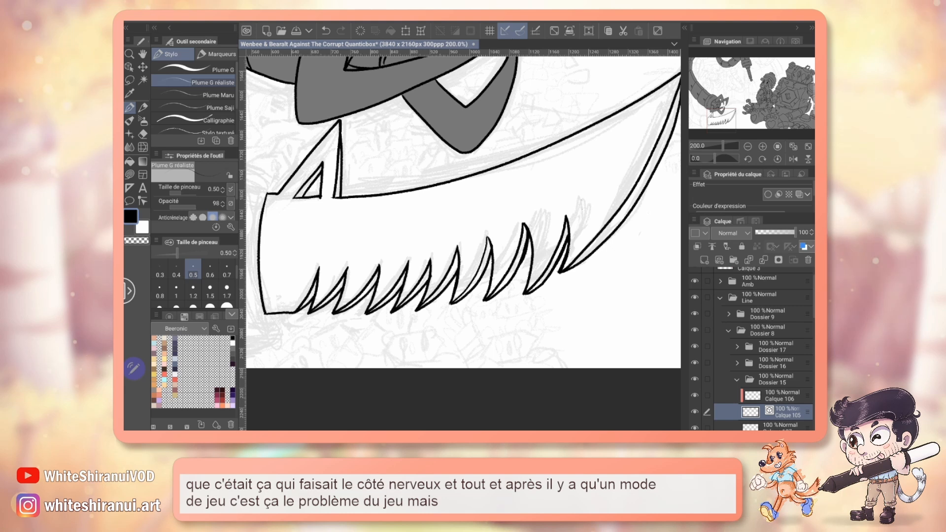
Ink a thin curved collar with closed ends along the base of the saw blade
{"action": "left_click_drag", "start_coordinate": [463, 212], "coordinate": [593, 212]}
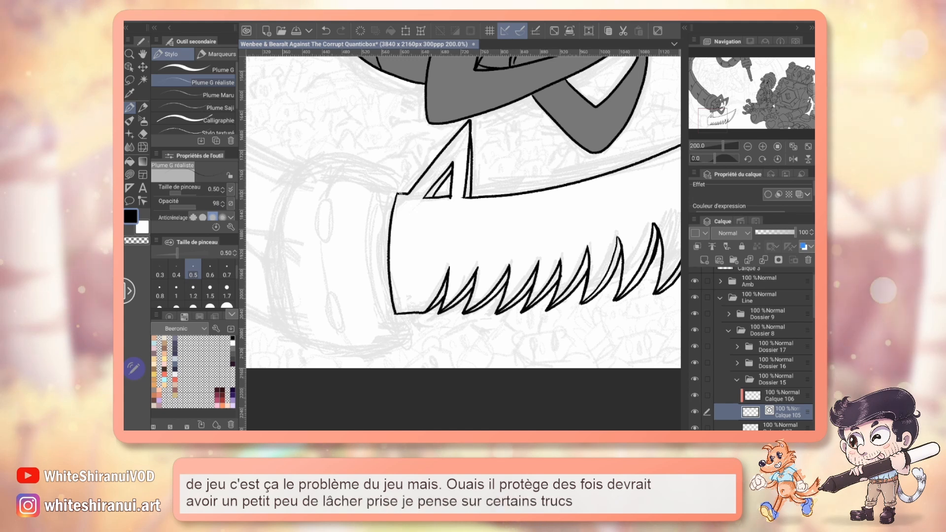
{"action": "left_click_drag", "start_coordinate": [399, 189], "coordinate": [404, 322]}
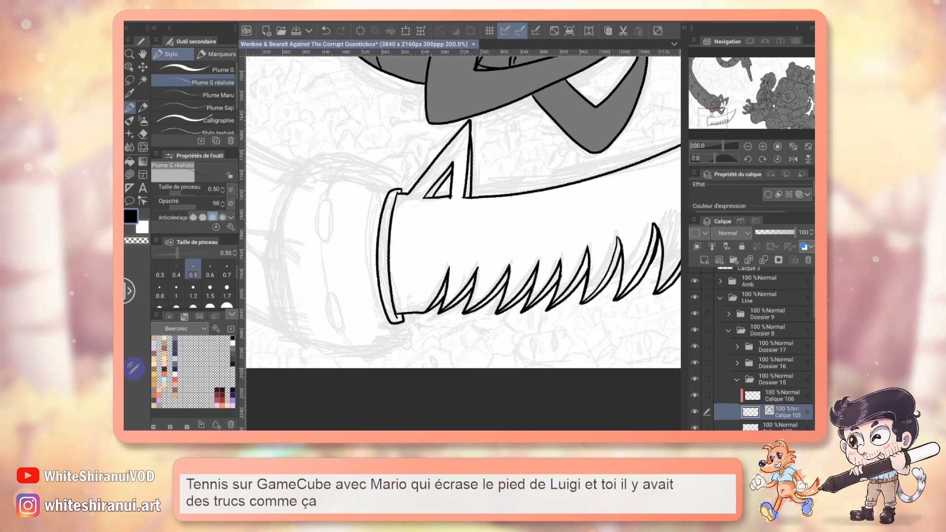
{"action": "left_click_drag", "start_coordinate": [508, 225], "coordinate": [419, 199]}
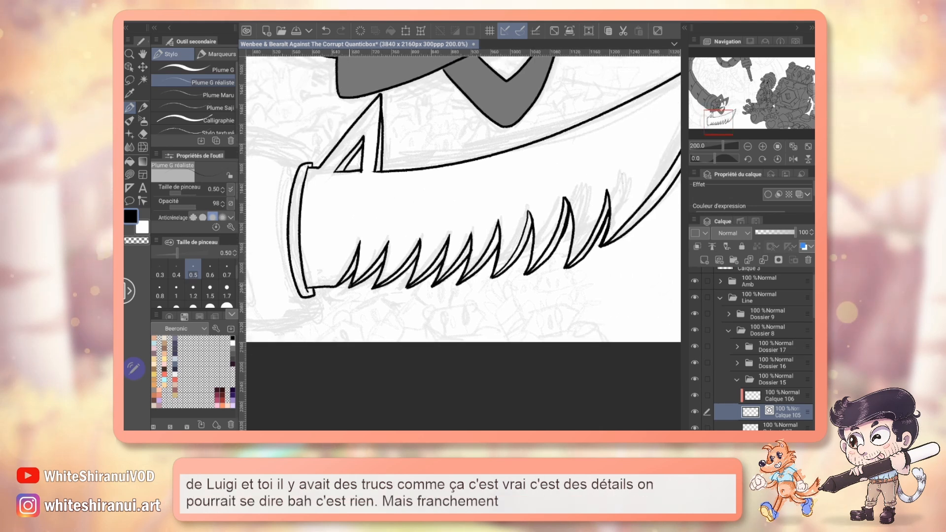
Erase the hooked end tooth's inner edge and re-ink it with a taller peak leaning toward the blade's tip
{"action": "left_click_drag", "start_coordinate": [752, 109], "coordinate": [735, 114]}
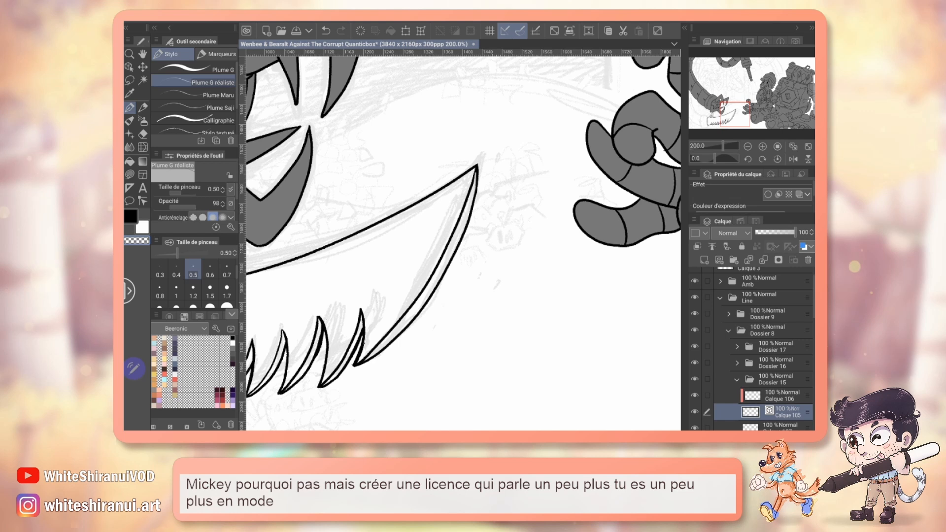
{"action": "mouse_move", "coordinate": [464, 236]}
{"action": "left_mouse_down"}
{"action": "mouse_move", "coordinate": [572, 209]}
{"action": "mouse_move", "coordinate": [587, 143]}
{"action": "mouse_move", "coordinate": [655, 182]}
{"action": "mouse_move", "coordinate": [616, 154]}
{"action": "mouse_move", "coordinate": [598, 187]}
{"action": "mouse_move", "coordinate": [616, 190]}
{"action": "mouse_move", "coordinate": [597, 184]}
{"action": "left_mouse_up"}
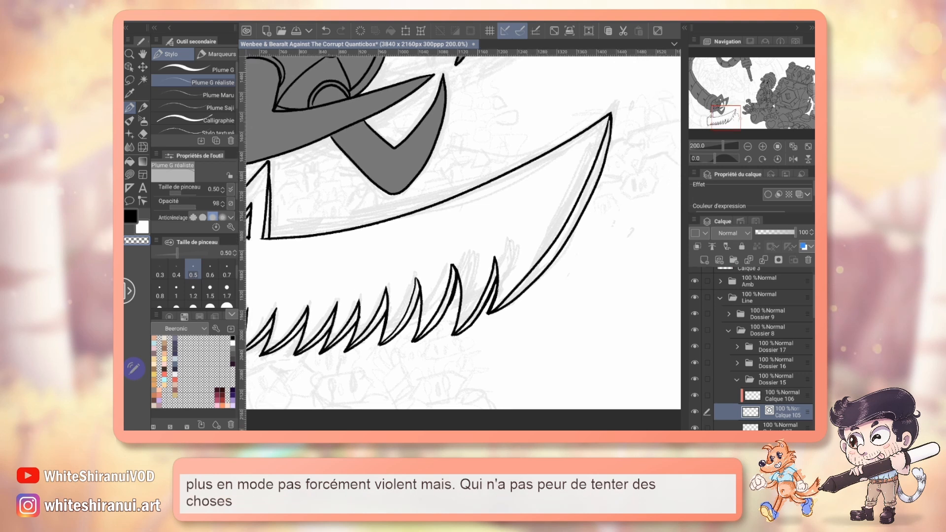
{"action": "key", "text": "e"}
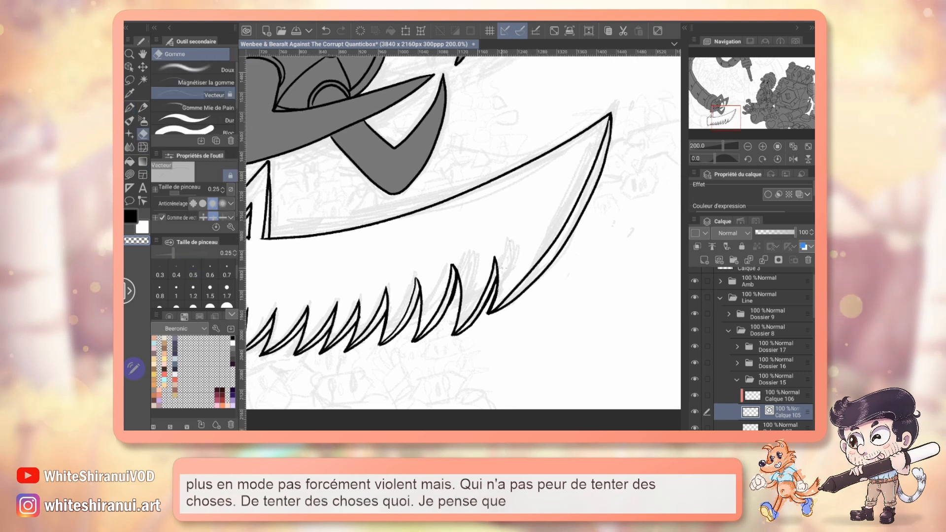
{"action": "left_click", "coordinate": [494, 297]}
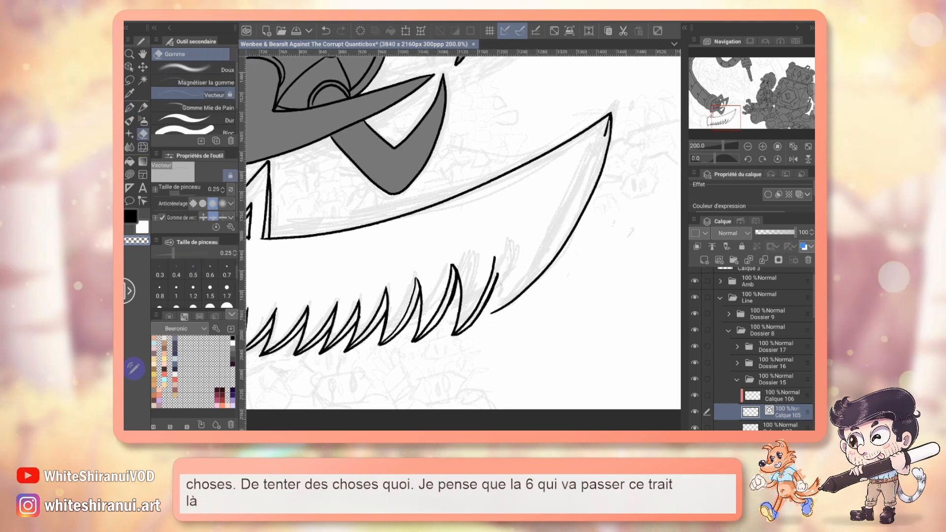
{"action": "key", "text": "ctrl+z"}
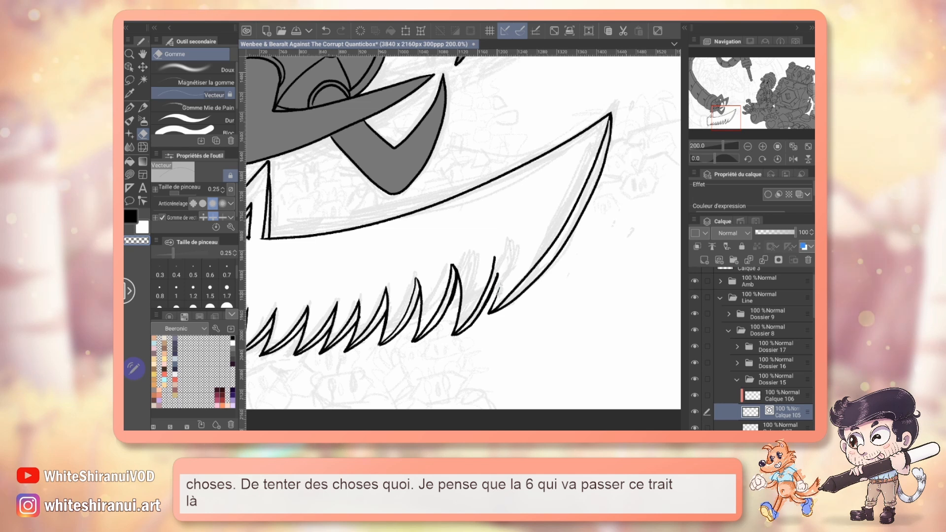
{"action": "key", "text": "ctrl+y"}
{"action": "key", "text": "ctrl+z"}
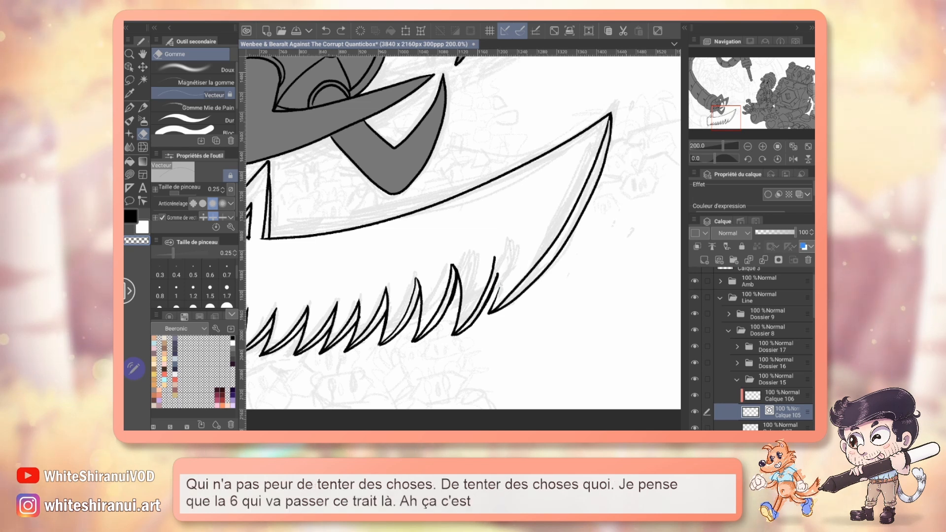
{"action": "key", "text": "p"}
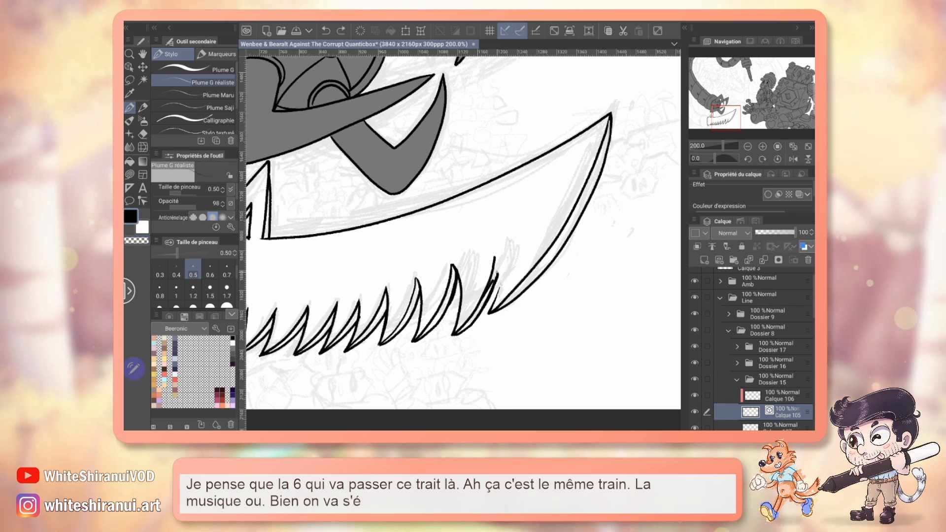
{"action": "left_click_drag", "start_coordinate": [506, 250], "coordinate": [493, 309]}
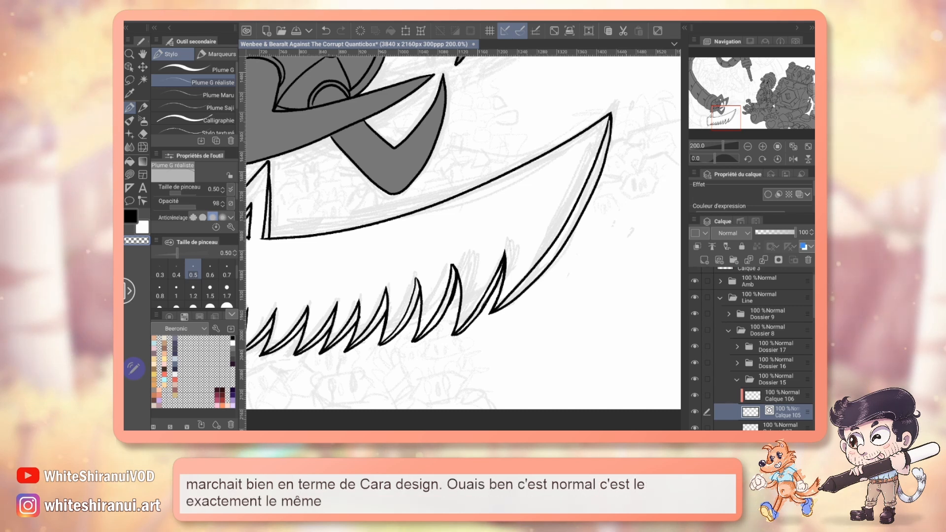
Extend the blade's tip into a longer, sharper point and erase the old outline inside it
{"action": "left_click_drag", "start_coordinate": [527, 212], "coordinate": [397, 274]}
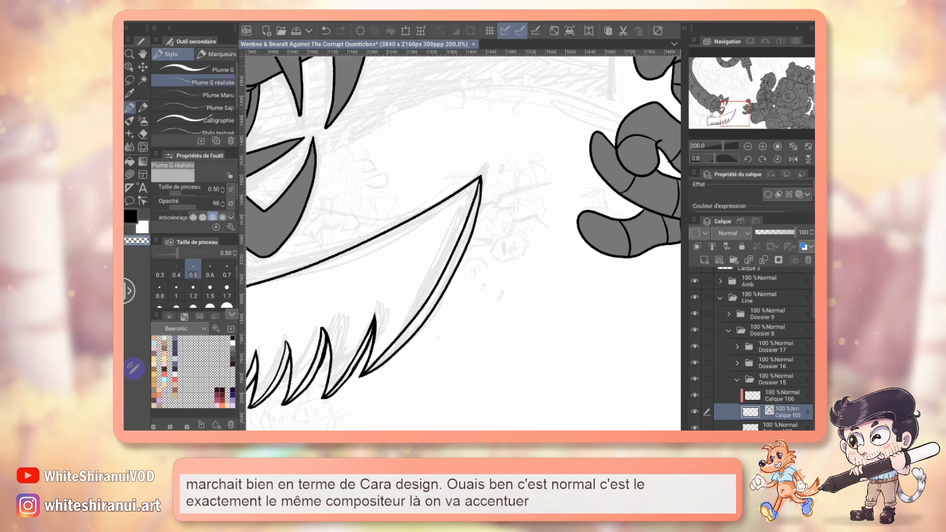
{"action": "left_click_drag", "start_coordinate": [452, 195], "coordinate": [482, 158]}
{"action": "left_click_drag", "start_coordinate": [482, 158], "coordinate": [481, 184]}
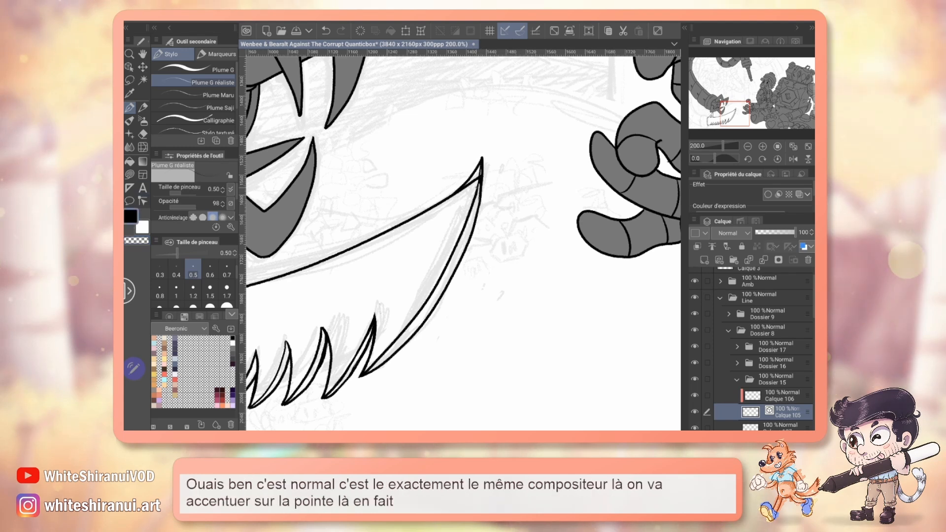
{"action": "key", "text": "e"}
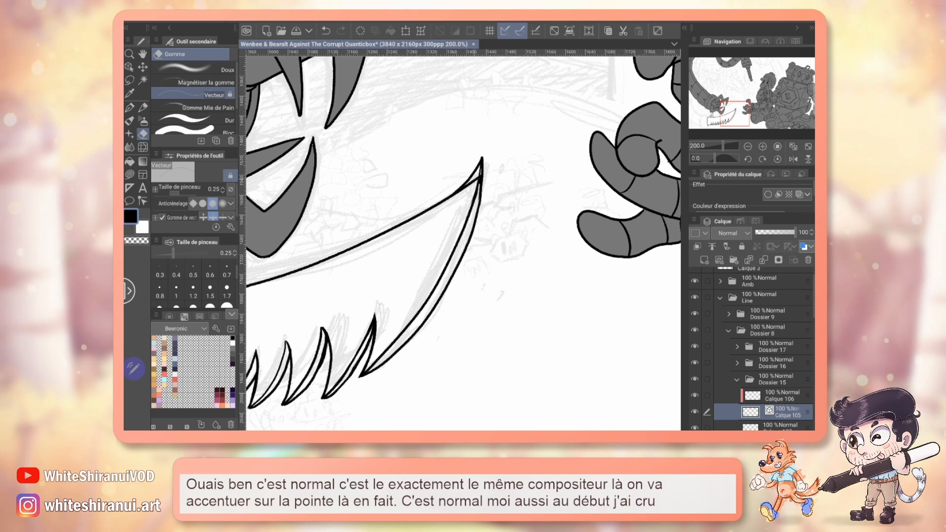
{"action": "key", "text": "p"}
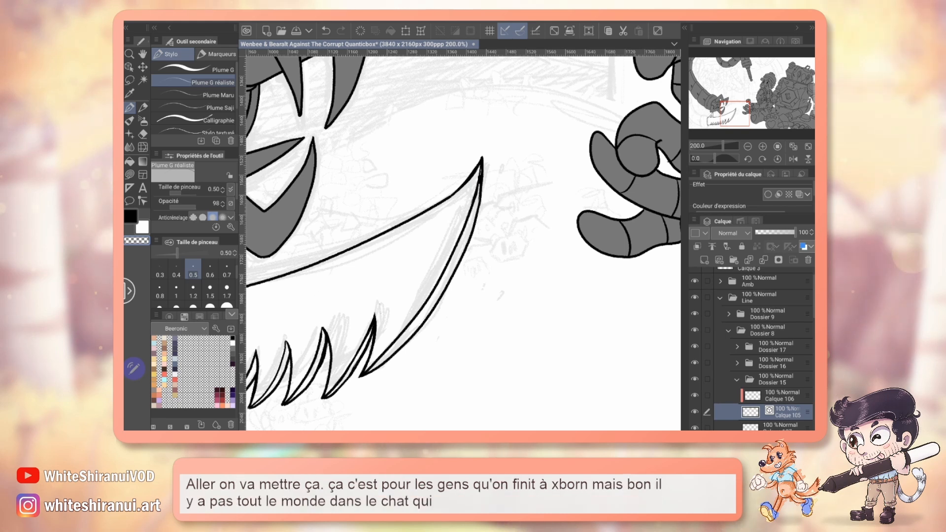
Try to ink the wide outer rim around the collar at the blade's base
{"action": "left_click_drag", "start_coordinate": [340, 276], "coordinate": [585, 213]}
{"action": "left_click_drag", "start_coordinate": [493, 222], "coordinate": [611, 196]}
{"action": "left_click_drag", "start_coordinate": [463, 221], "coordinate": [474, 235]}
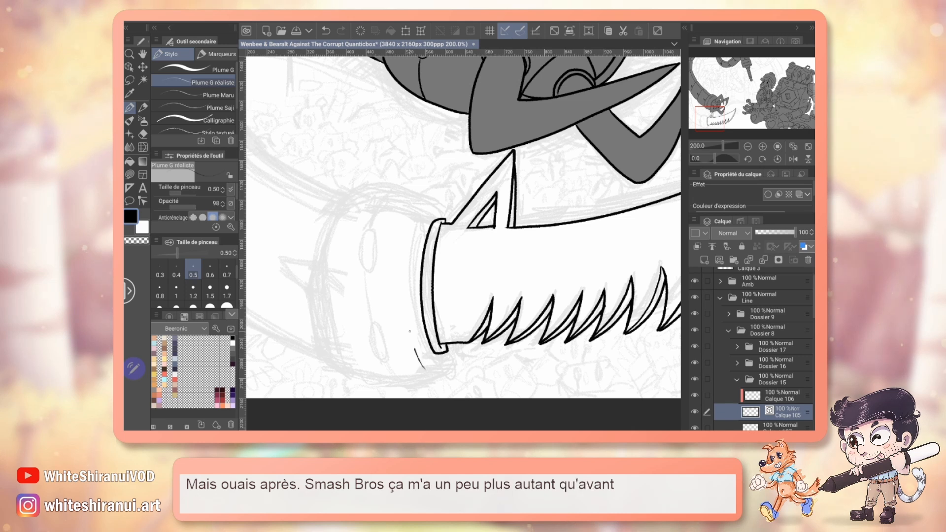
{"action": "key", "text": "ctrl+z"}
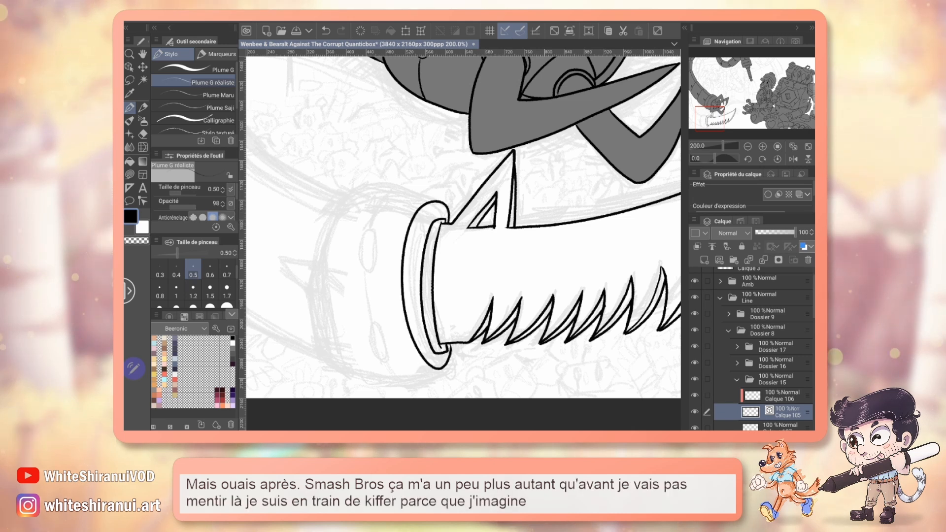
{"action": "key", "text": "ctrl+z"}
Ink the wide curved rim around the blade's collar and the two bulging sides of the socket behind it
{"action": "left_click_drag", "start_coordinate": [514, 150], "coordinate": [563, 278]}
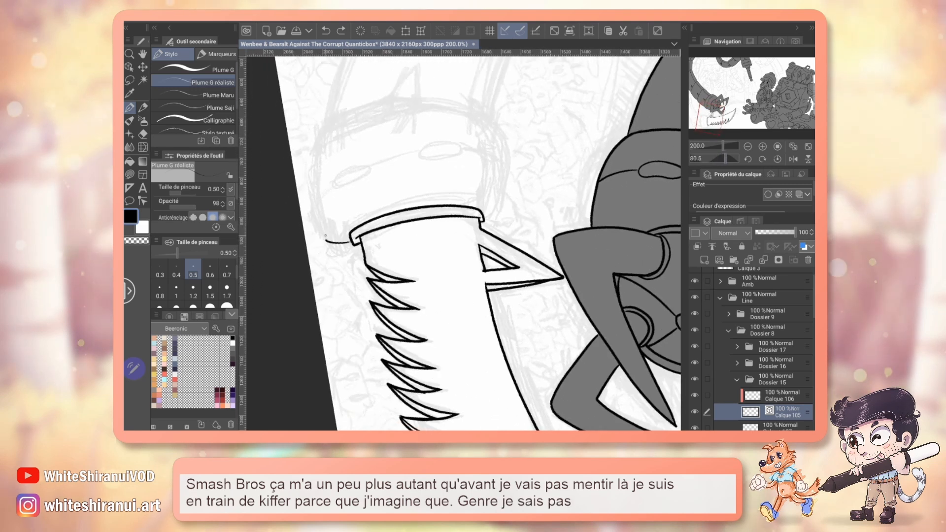
{"action": "left_click_drag", "start_coordinate": [325, 240], "coordinate": [496, 199]}
{"action": "key", "text": "ctrl+z"}
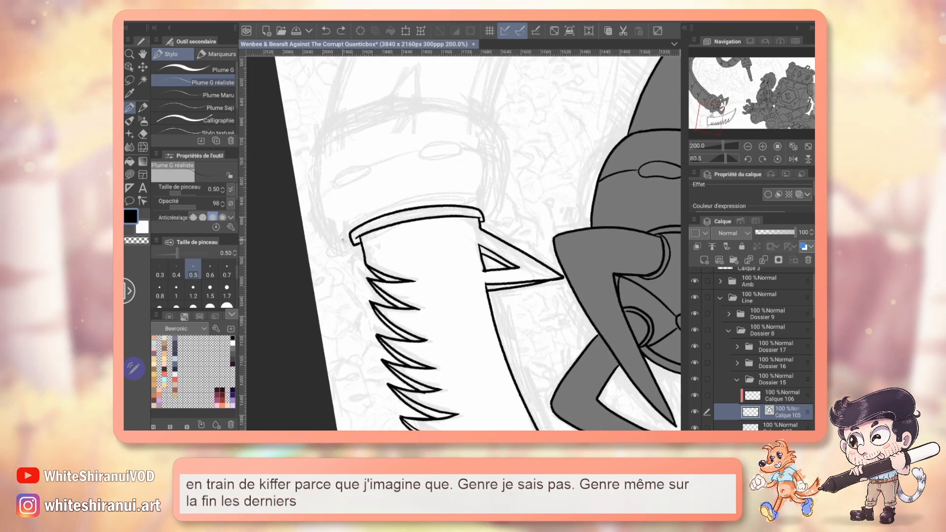
{"action": "mouse_move", "coordinate": [347, 241]}
{"action": "left_mouse_down"}
{"action": "mouse_move", "coordinate": [434, 197]}
{"action": "mouse_move", "coordinate": [489, 214]}
{"action": "left_mouse_up"}
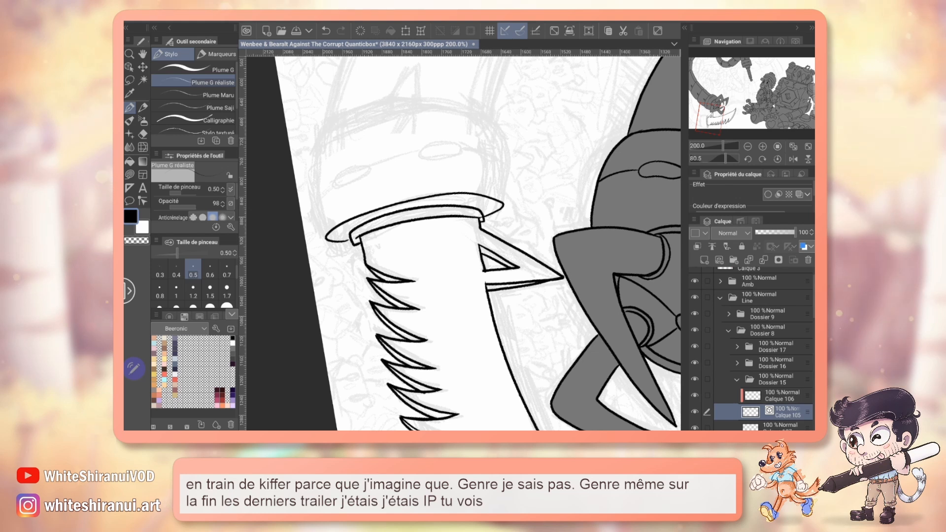
{"action": "left_click_drag", "start_coordinate": [325, 235], "coordinate": [322, 132]}
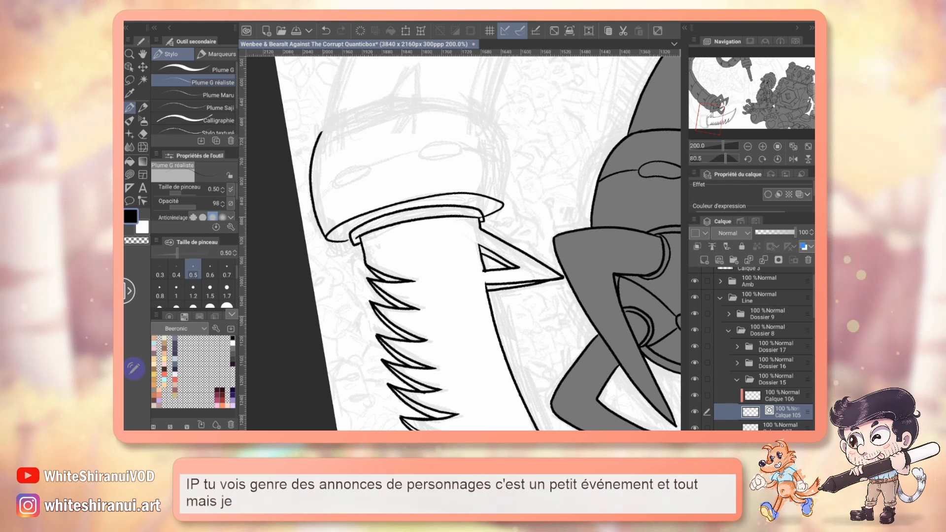
{"action": "left_click_drag", "start_coordinate": [503, 199], "coordinate": [494, 132]}
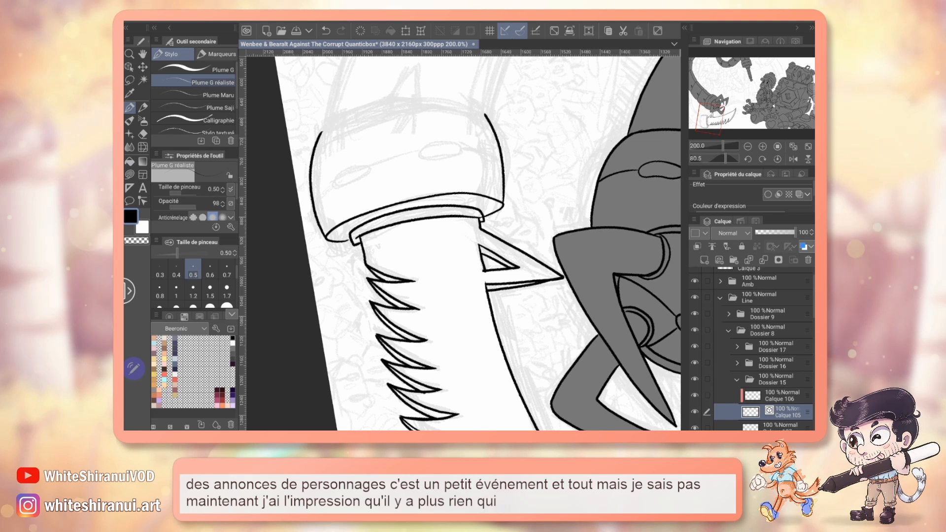
Ink the rounded back edge of the socket behind the saw blade's collar to close its outline
{"action": "left_click", "coordinate": [778, 158]}
{"action": "left_click_drag", "start_coordinate": [463, 226], "coordinate": [452, 216]}
{"action": "key", "text": "e"}
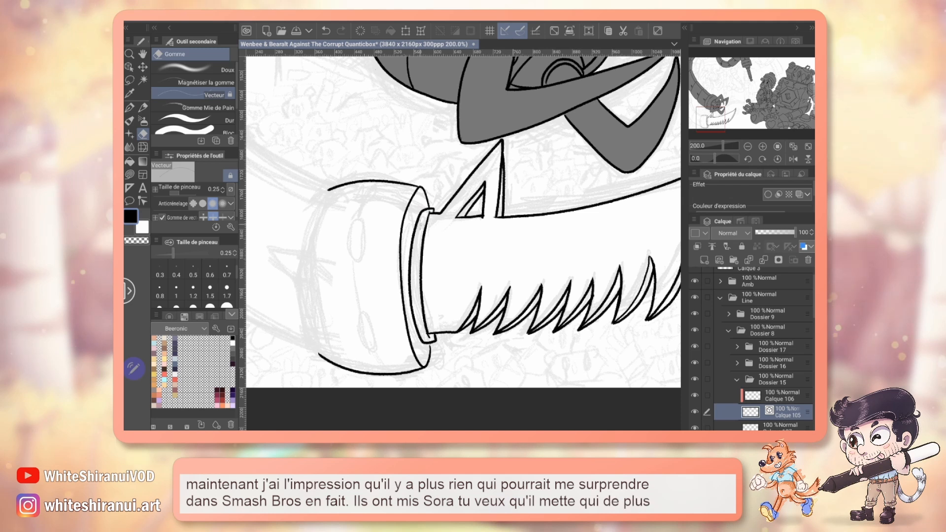
{"action": "key", "text": "p"}
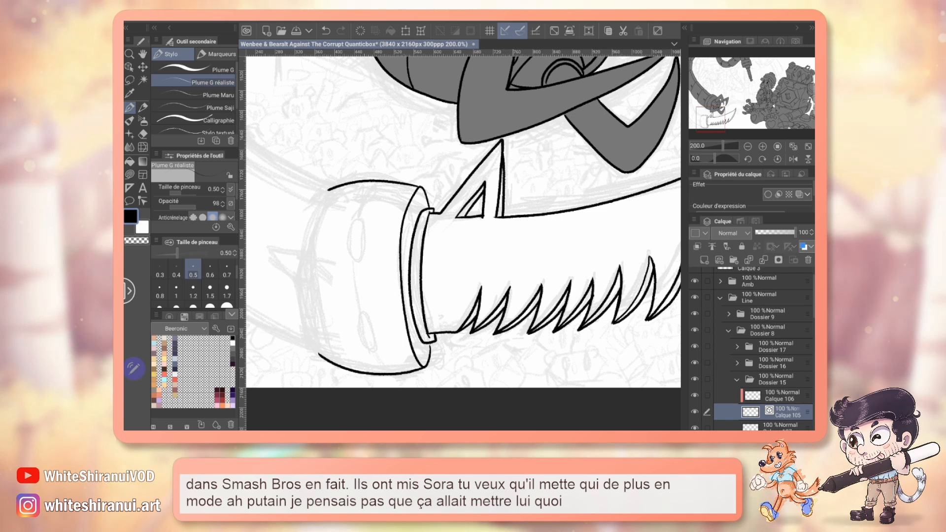
{"action": "left_click_drag", "start_coordinate": [463, 222], "coordinate": [497, 214]}
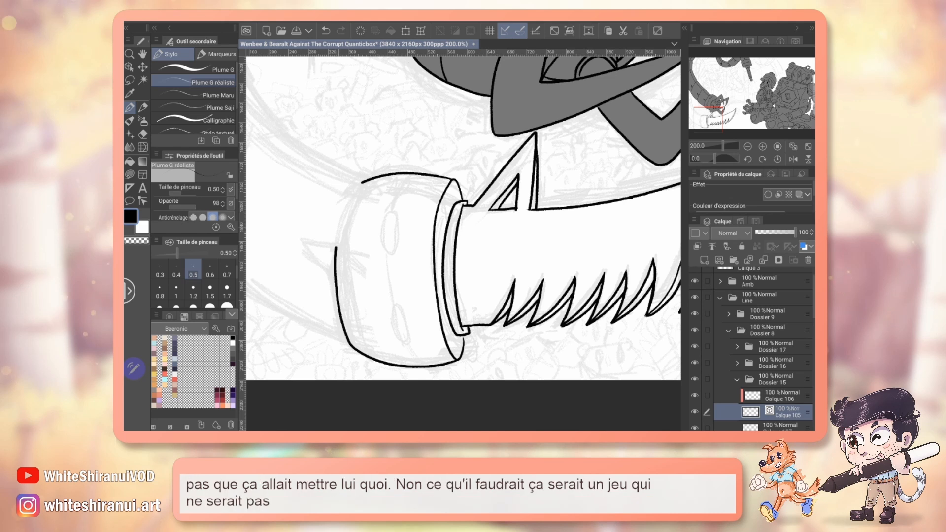
{"action": "left_click_drag", "start_coordinate": [353, 348], "coordinate": [333, 251]}
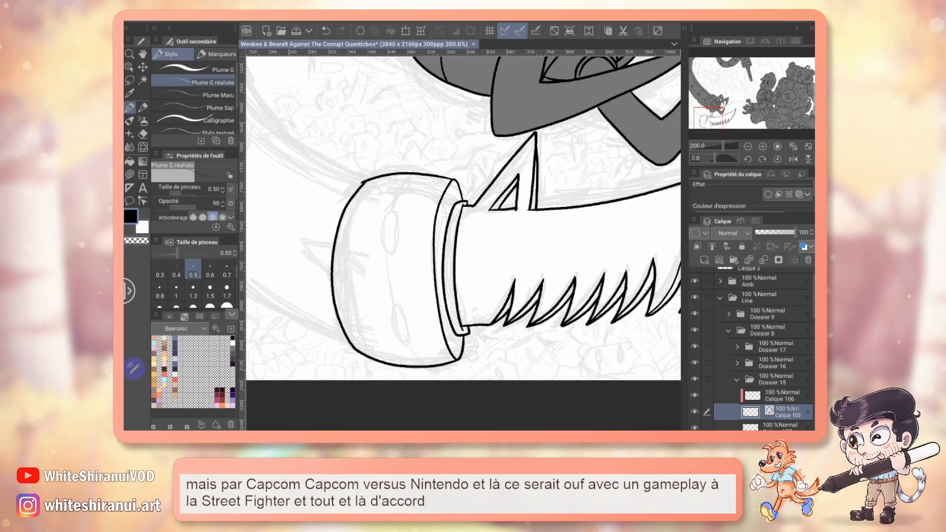
Ink the first arm segment behind the socket: its outer side, the narrow band along its inner side and its far edge
{"action": "mouse_move", "coordinate": [463, 217]}
{"action": "left_mouse_down"}
{"action": "mouse_move", "coordinate": [498, 329]}
{"action": "mouse_move", "coordinate": [541, 266]}
{"action": "left_mouse_up"}
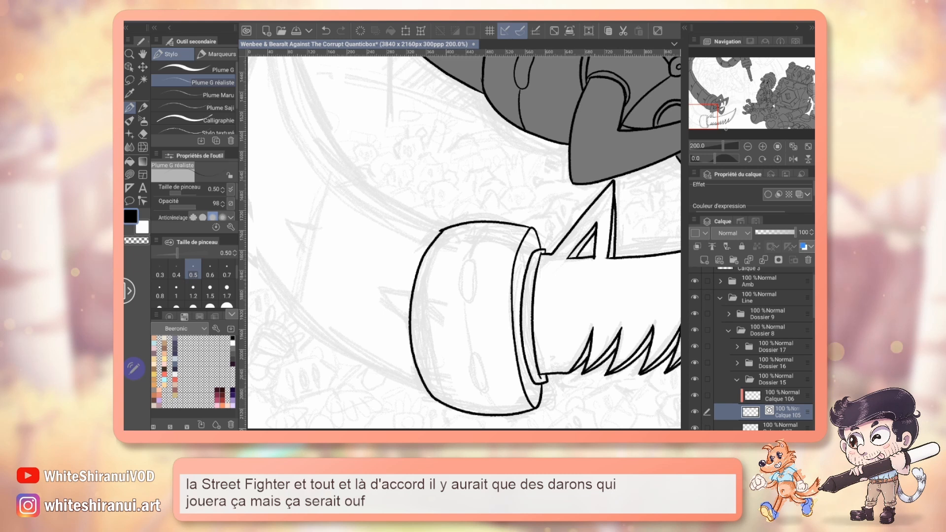
{"action": "left_click_drag", "start_coordinate": [567, 197], "coordinate": [572, 272]}
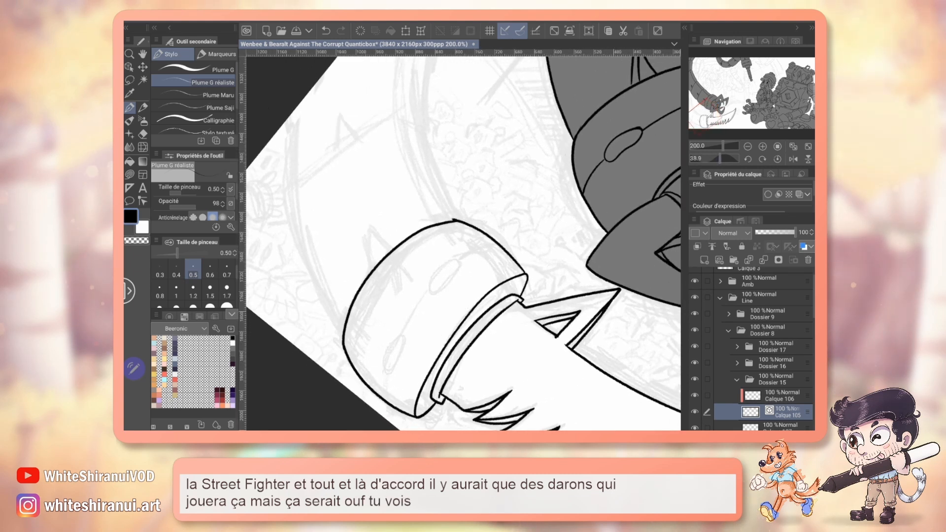
{"action": "left_click_drag", "start_coordinate": [463, 232], "coordinate": [492, 273]}
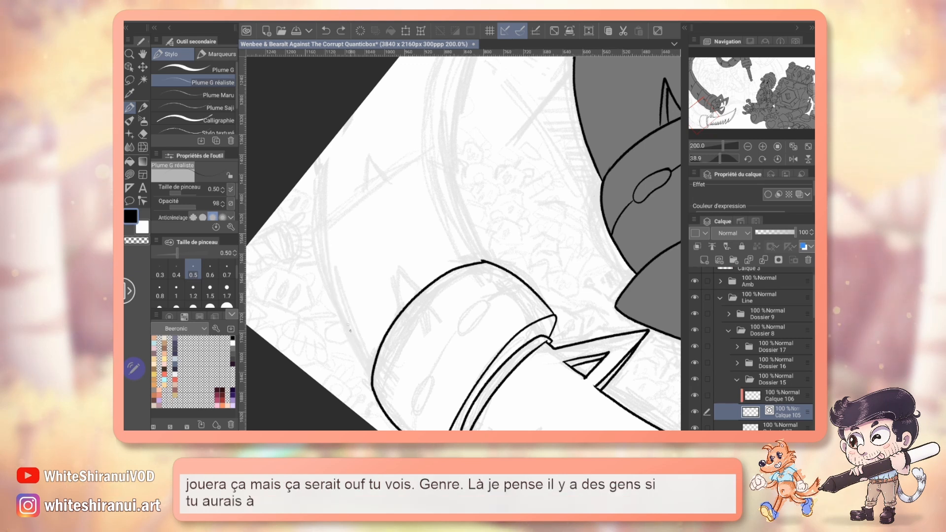
{"action": "left_click_drag", "start_coordinate": [372, 376], "coordinate": [358, 351]}
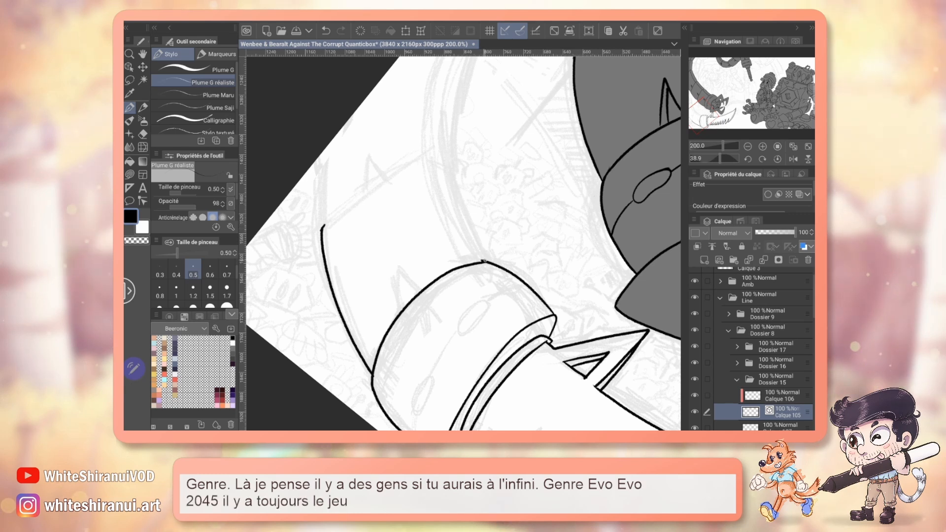
{"action": "left_click_drag", "start_coordinate": [484, 259], "coordinate": [458, 181]}
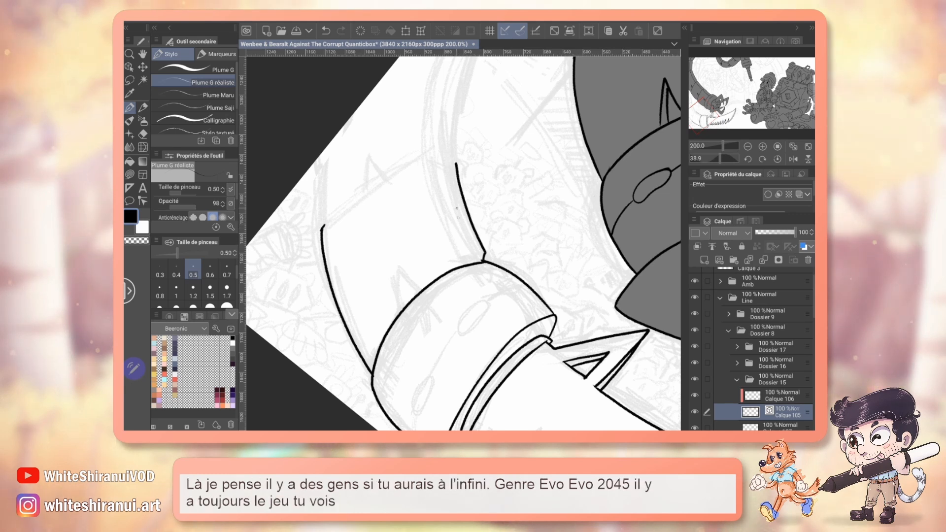
{"action": "left_click_drag", "start_coordinate": [464, 266], "coordinate": [432, 173]}
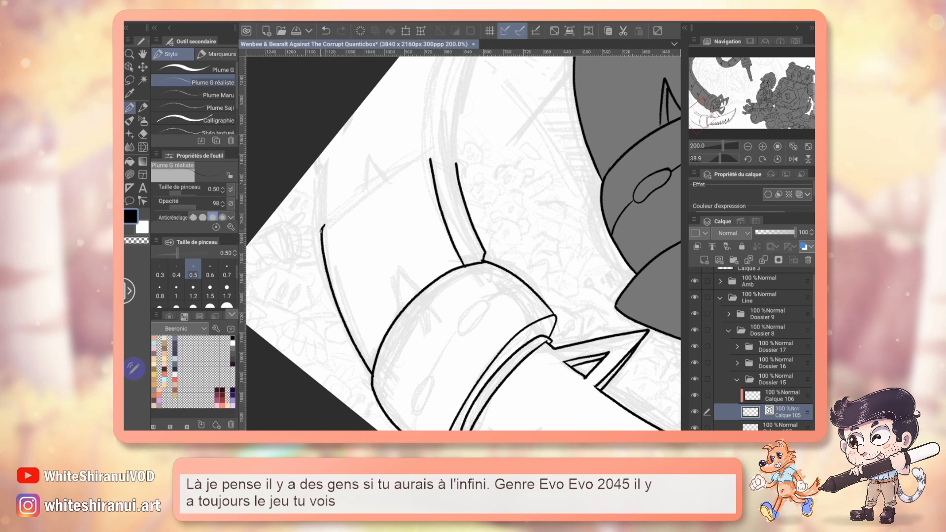
{"action": "left_click_drag", "start_coordinate": [321, 229], "coordinate": [422, 152]}
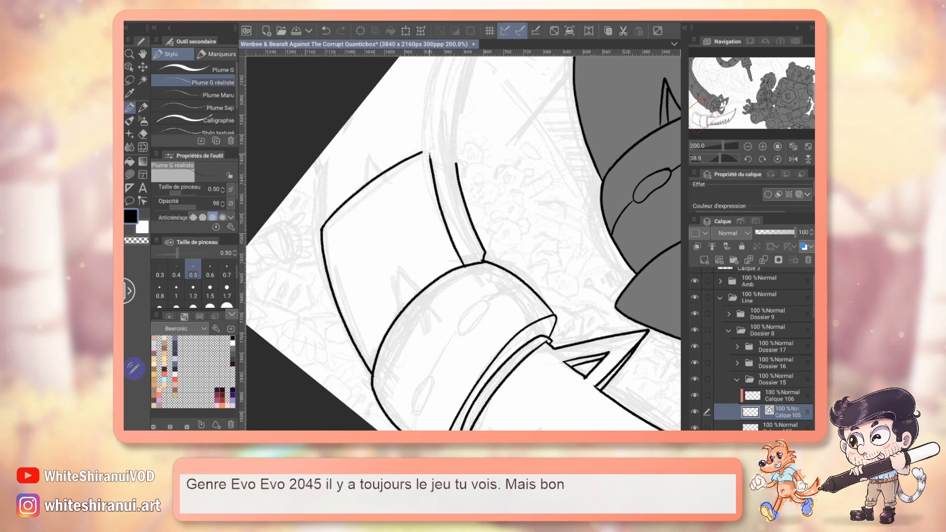
{"action": "left_click_drag", "start_coordinate": [422, 153], "coordinate": [442, 153]}
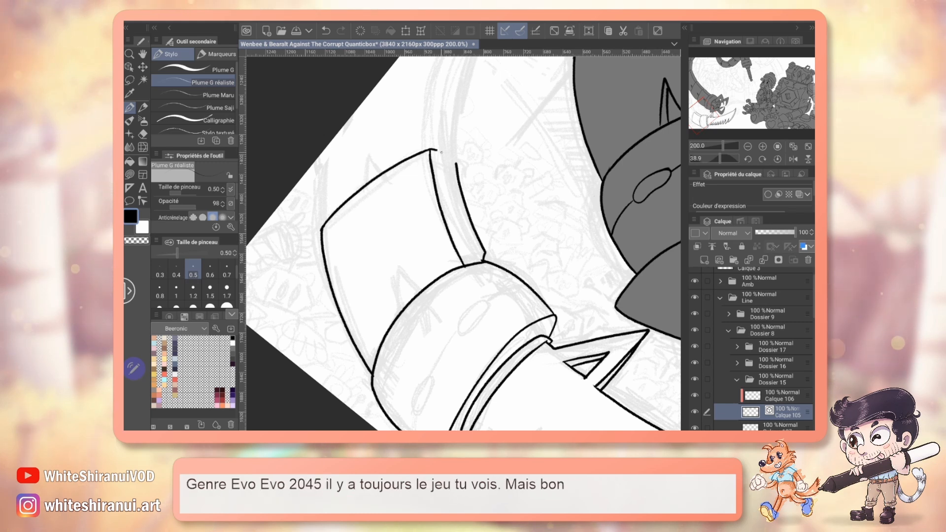
Ink both long edges of the second segment's narrow inner band and close its far end with a short line
{"action": "left_click_drag", "start_coordinate": [463, 244], "coordinate": [444, 281]}
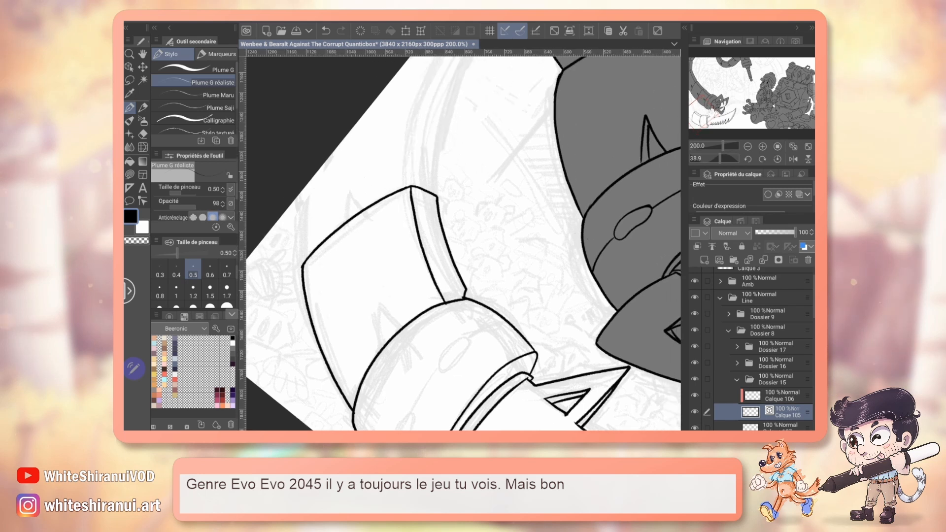
{"action": "left_click_drag", "start_coordinate": [428, 191], "coordinate": [453, 95]}
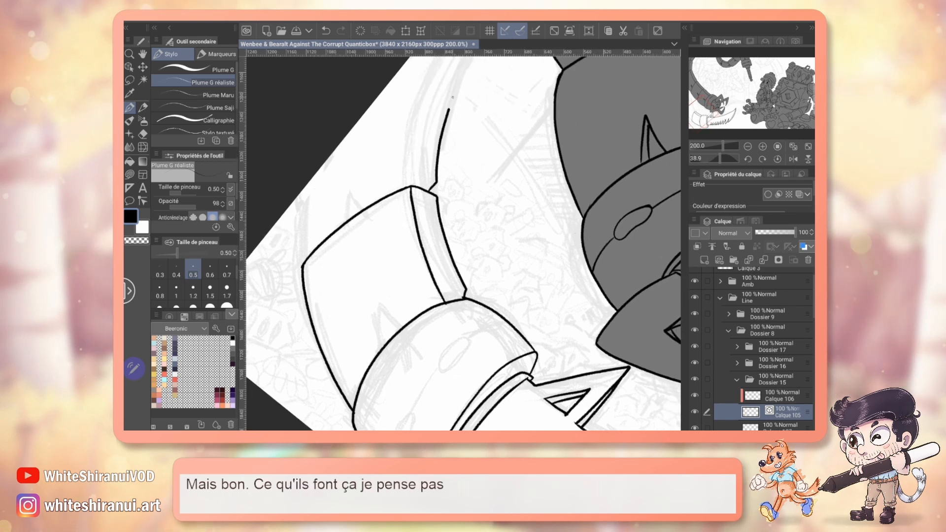
{"action": "left_click_drag", "start_coordinate": [409, 138], "coordinate": [440, 66]}
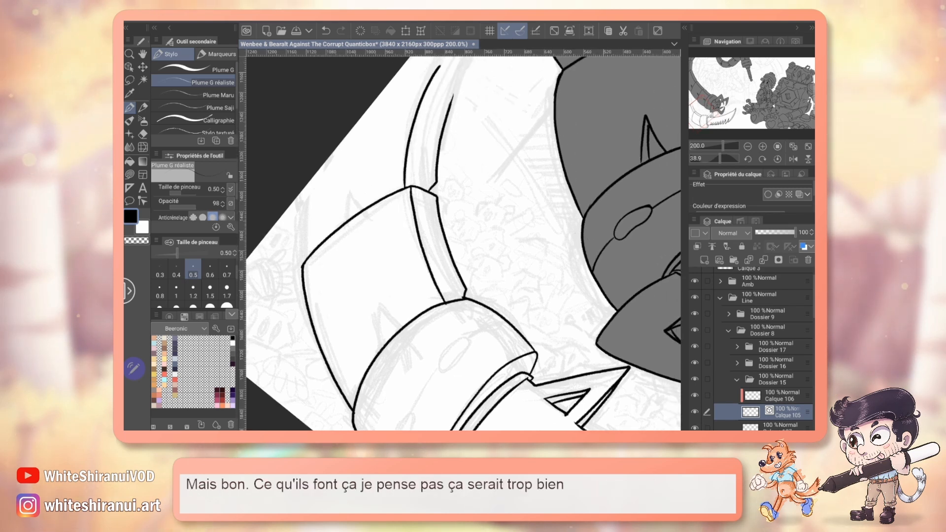
{"action": "left_click_drag", "start_coordinate": [464, 207], "coordinate": [391, 297]}
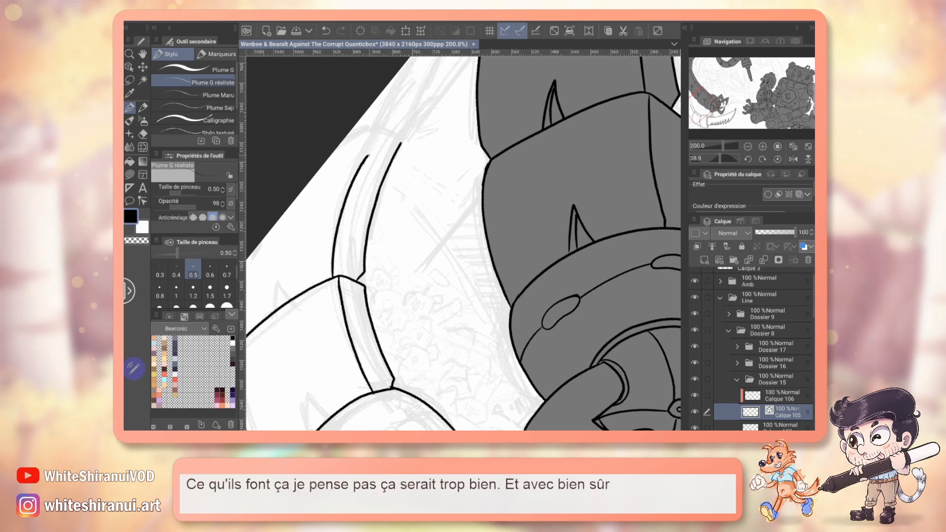
{"action": "left_click_drag", "start_coordinate": [367, 156], "coordinate": [395, 150]}
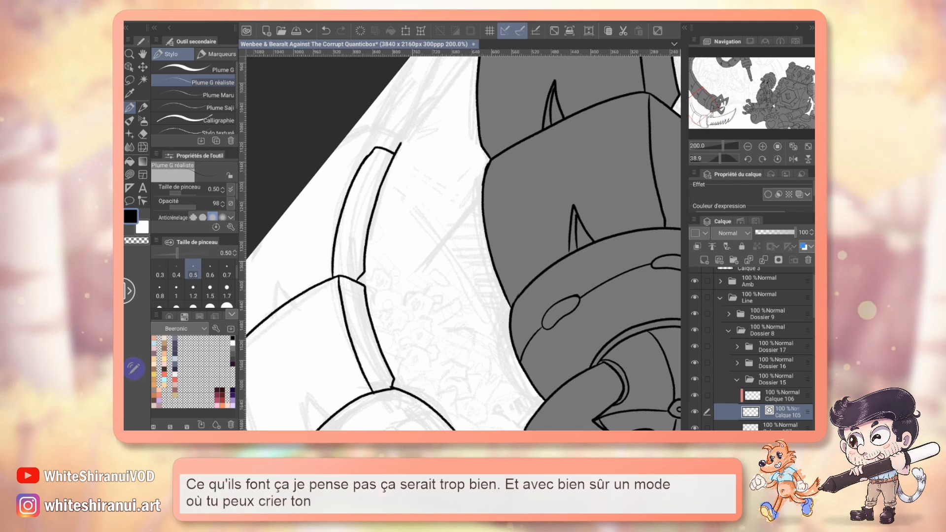
Ink the second segment's outer side up to the canvas border and a small pointed spike at the base of each segment
{"action": "left_click_drag", "start_coordinate": [409, 261], "coordinate": [571, 155]}
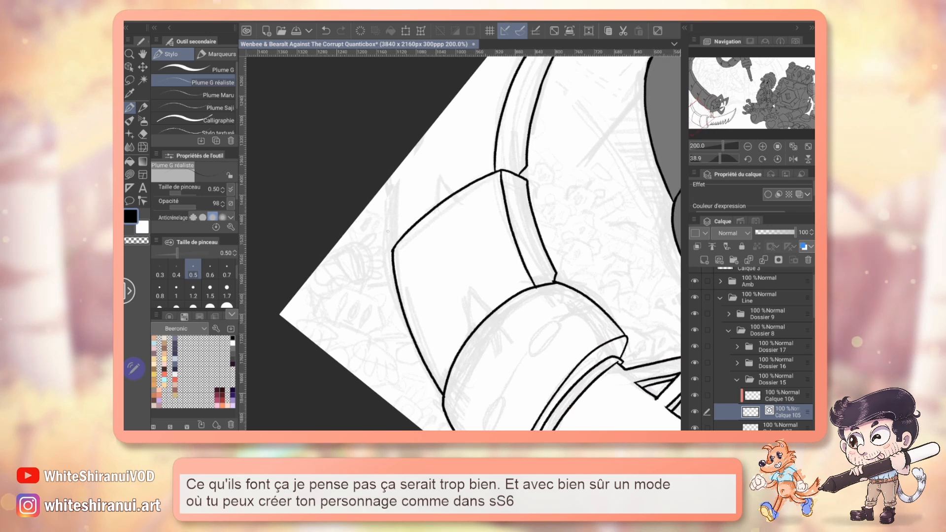
{"action": "left_click_drag", "start_coordinate": [395, 240], "coordinate": [397, 172]}
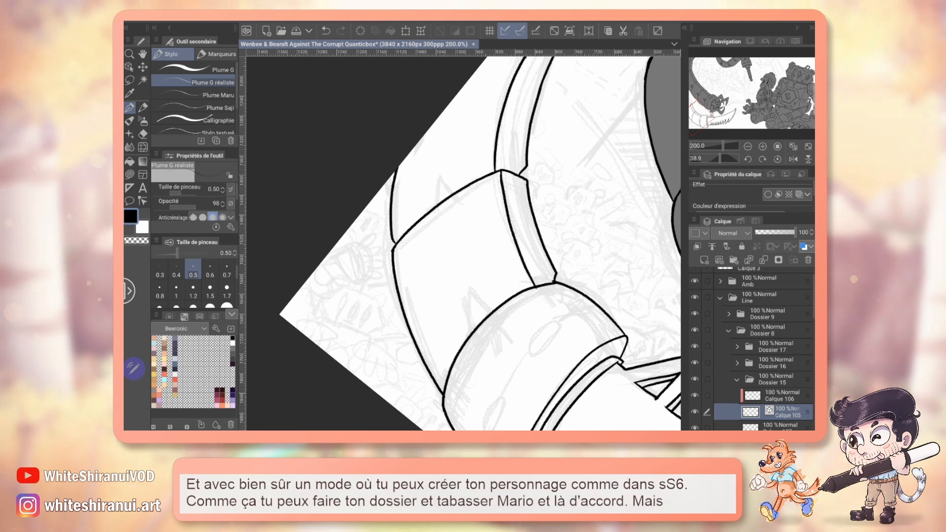
{"action": "left_click_drag", "start_coordinate": [443, 166], "coordinate": [435, 193]}
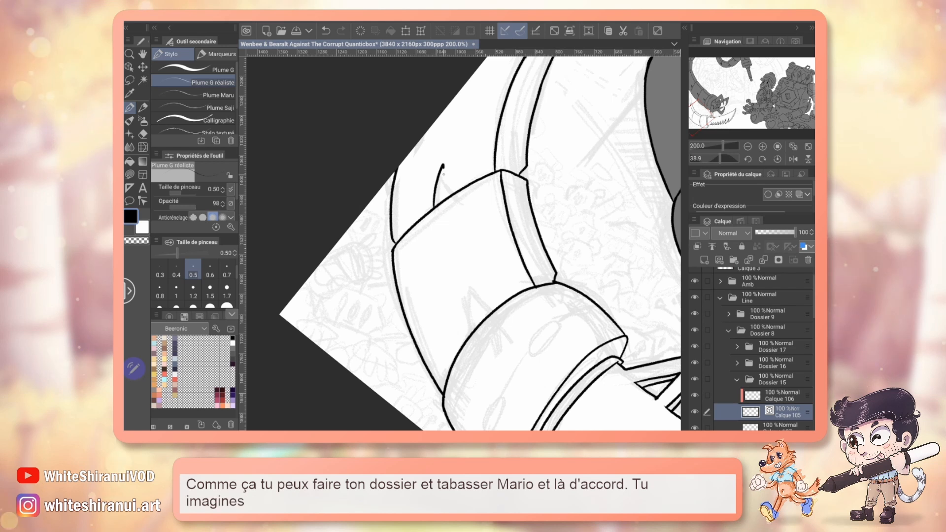
{"action": "key", "text": "ctrl+z"}
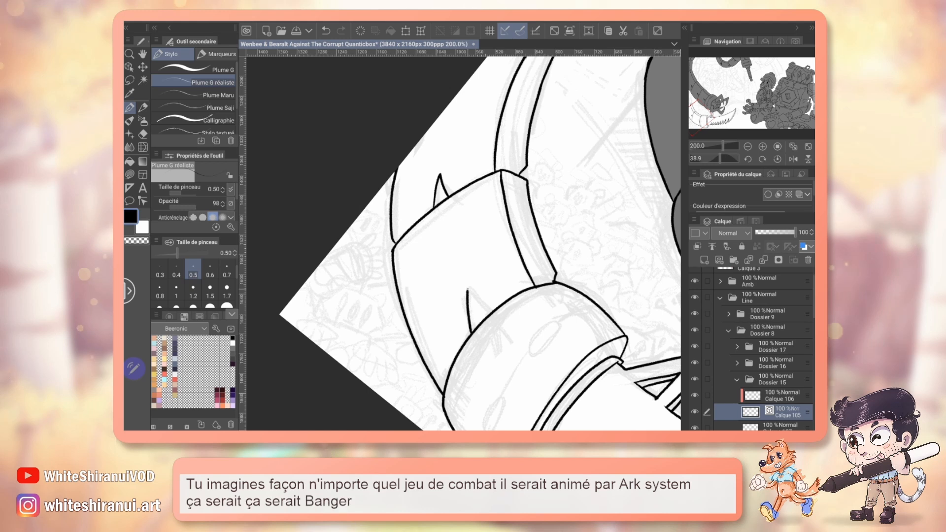
{"action": "mouse_move", "coordinate": [468, 290]}
{"action": "left_mouse_down"}
{"action": "mouse_move", "coordinate": [488, 315]}
{"action": "mouse_move", "coordinate": [477, 326]}
{"action": "left_mouse_up"}
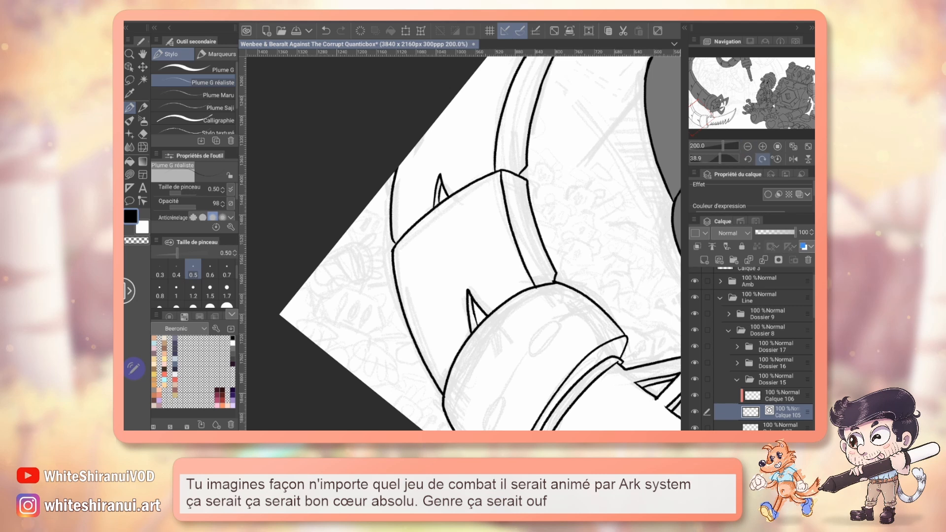
Erase the overshooting line at the second band's far end and re-ink its edge to a clean corner
{"action": "left_click", "coordinate": [778, 159]}
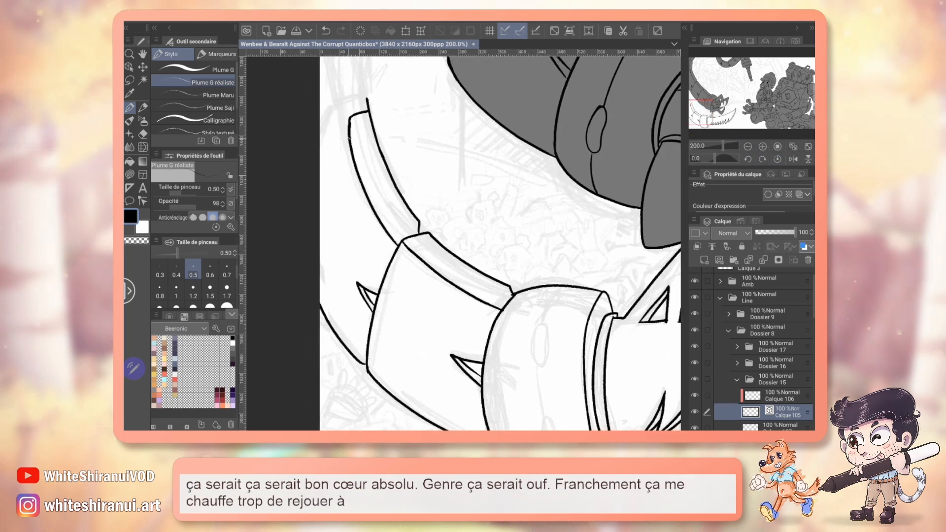
{"action": "key", "text": "e"}
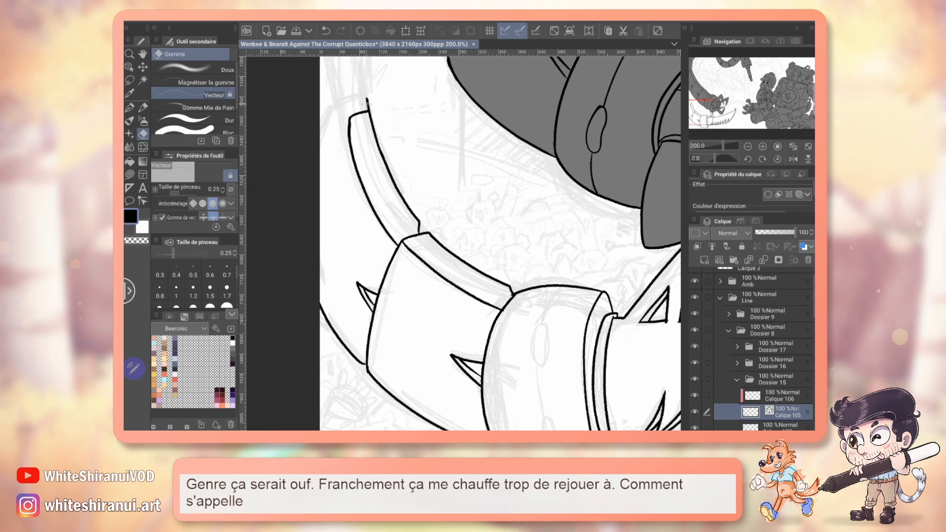
{"action": "left_click", "coordinate": [370, 104]}
{"action": "key", "text": "p"}
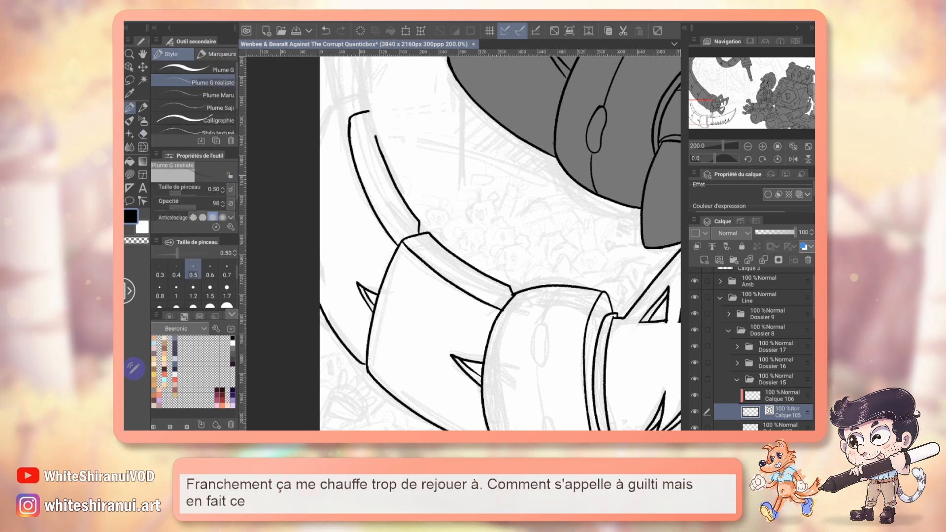
{"action": "left_click_drag", "start_coordinate": [369, 112], "coordinate": [377, 138]}
{"action": "key", "text": "ctrl+z"}
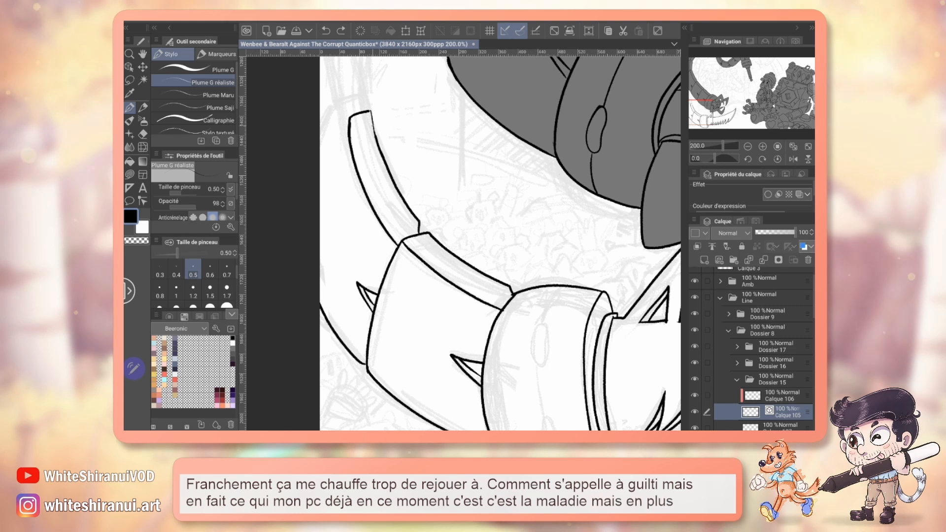
{"action": "key", "text": "ctrl+z"}
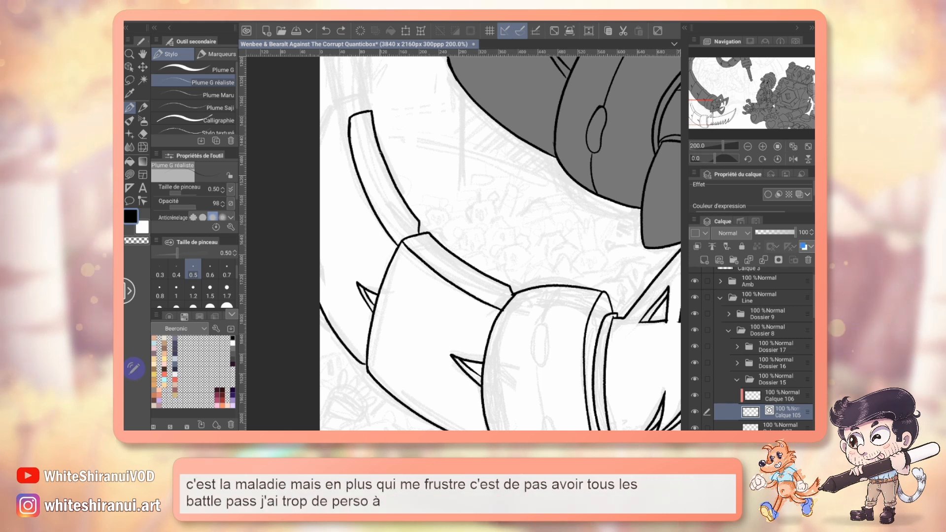
Ink the second segment's far edge out to the canvas border and the inner edge of the third segment's band
{"action": "scroll", "coordinate": [499, 240], "scroll_direction": "up", "scroll_amount": 3}
{"action": "scroll", "coordinate": [506, 240], "scroll_direction": "up", "scroll_amount": 2}
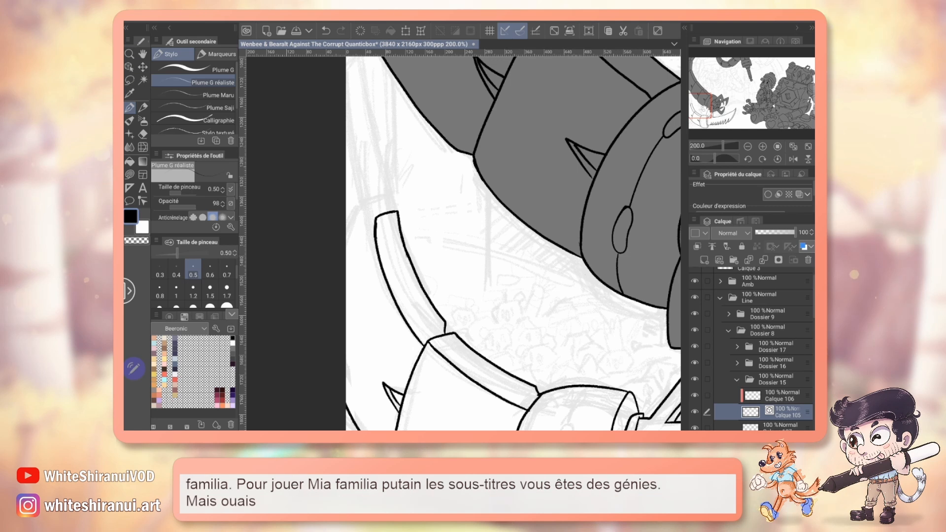
{"action": "left_click_drag", "start_coordinate": [376, 217], "coordinate": [347, 255]}
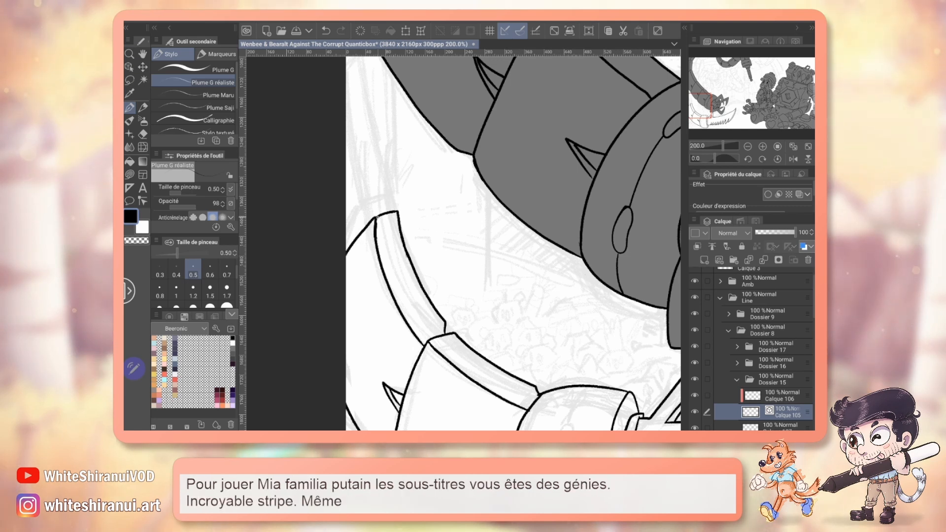
{"action": "key", "text": "ctrl+z"}
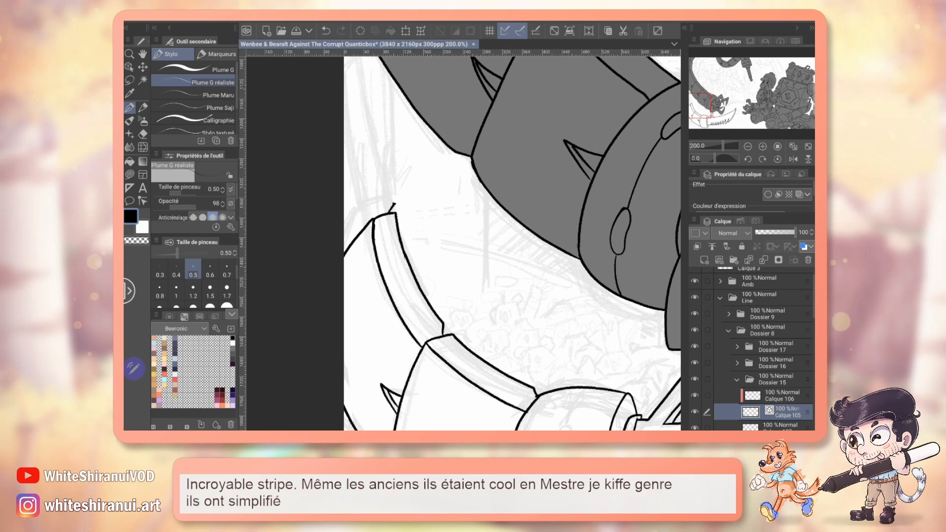
{"action": "left_click_drag", "start_coordinate": [373, 113], "coordinate": [372, 74]}
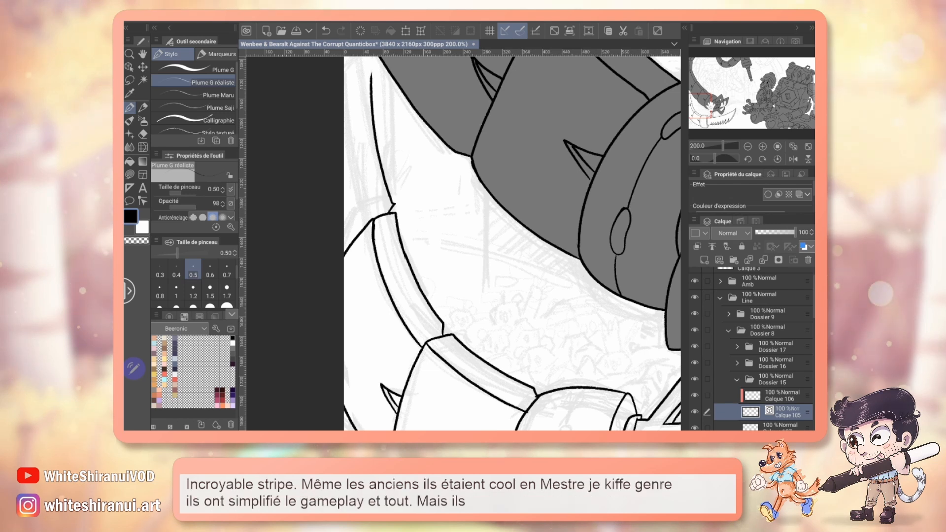
Cap the third segment's band with a slanted end line and try its second long edge
{"action": "left_click_drag", "start_coordinate": [443, 198], "coordinate": [477, 275]}
{"action": "left_click_drag", "start_coordinate": [405, 156], "coordinate": [407, 138]}
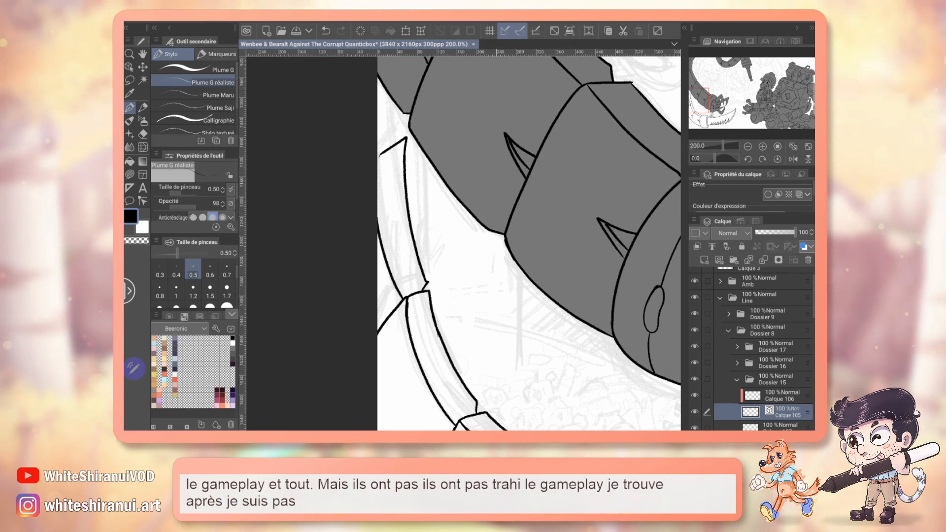
{"action": "key", "text": "ctrl+z"}
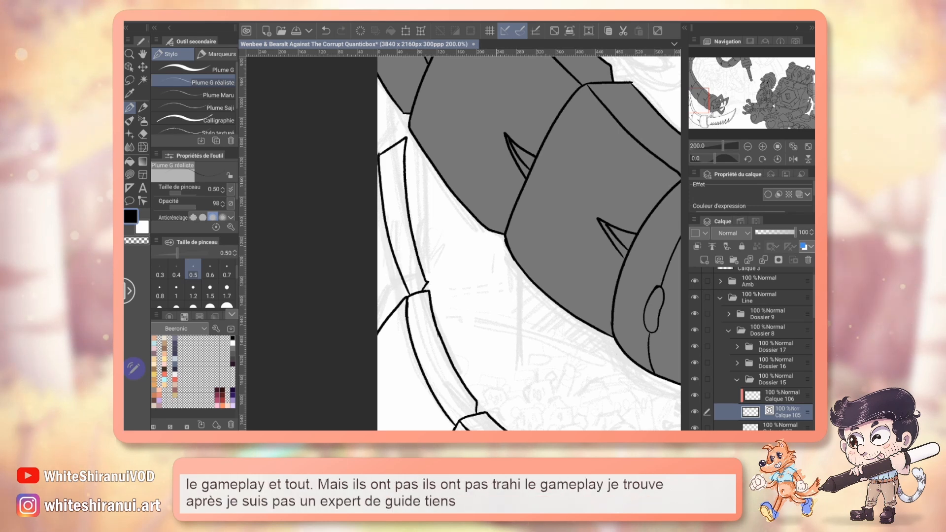
{"action": "key", "text": "ctrl+z"}
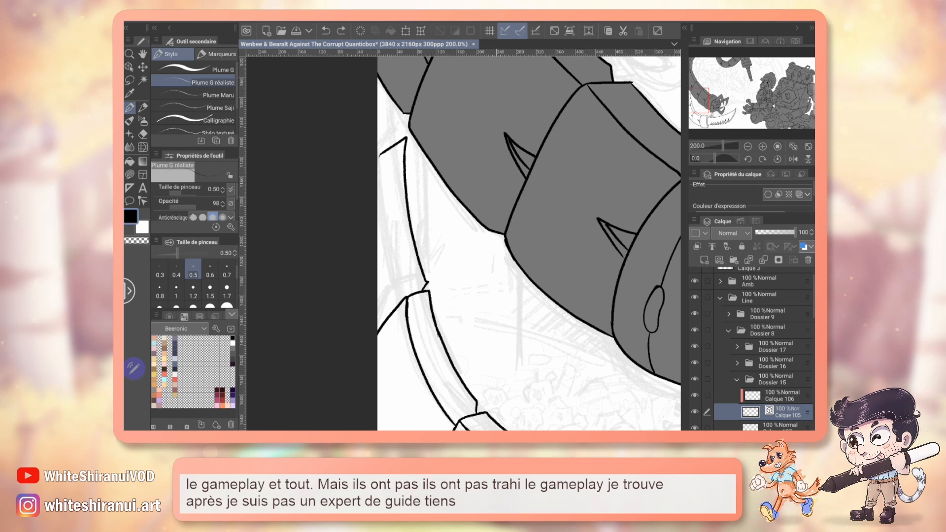
{"action": "key", "text": "ctrl+z"}
{"action": "mouse_move", "coordinate": [493, 345]}
{"action": "left_mouse_down"}
{"action": "mouse_move", "coordinate": [434, 138]}
{"action": "mouse_move", "coordinate": [360, 50]}
{"action": "left_mouse_up"}
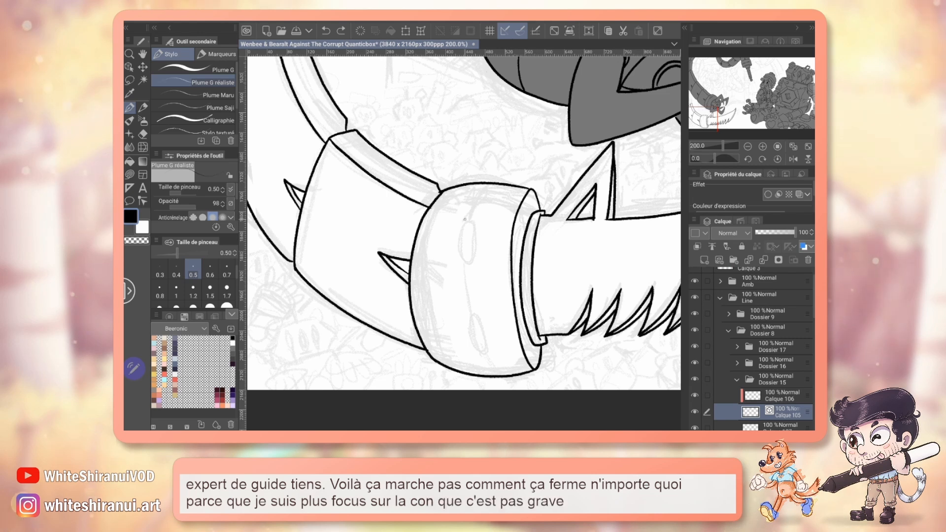
Ink two elongated oval slots on the saw arm's socket and a thin curved seam running through them across its full height
{"action": "mouse_move", "coordinate": [465, 218]}
{"action": "left_mouse_down"}
{"action": "mouse_move", "coordinate": [459, 251]}
{"action": "mouse_move", "coordinate": [467, 253]}
{"action": "mouse_move", "coordinate": [470, 222]}
{"action": "left_mouse_up"}
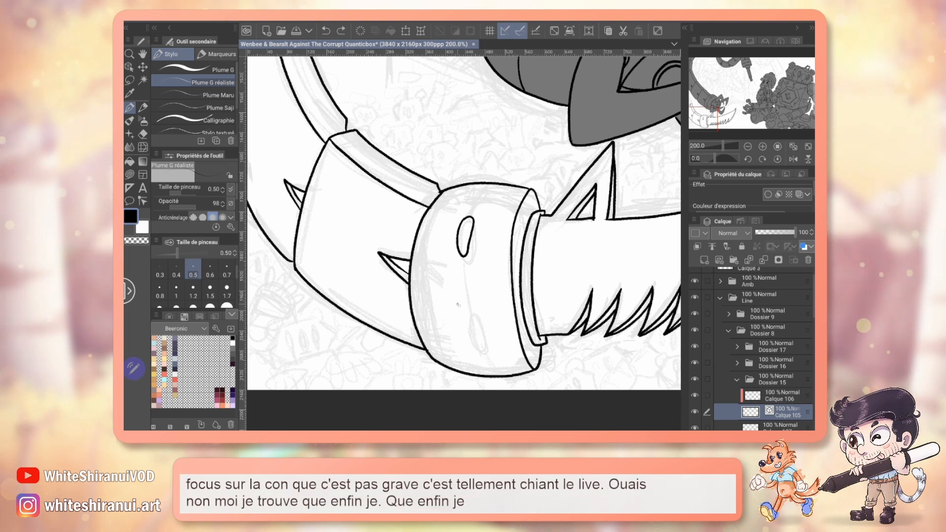
{"action": "mouse_move", "coordinate": [463, 308]}
{"action": "left_mouse_down"}
{"action": "mouse_move", "coordinate": [471, 342]}
{"action": "mouse_move", "coordinate": [465, 304]}
{"action": "left_mouse_up"}
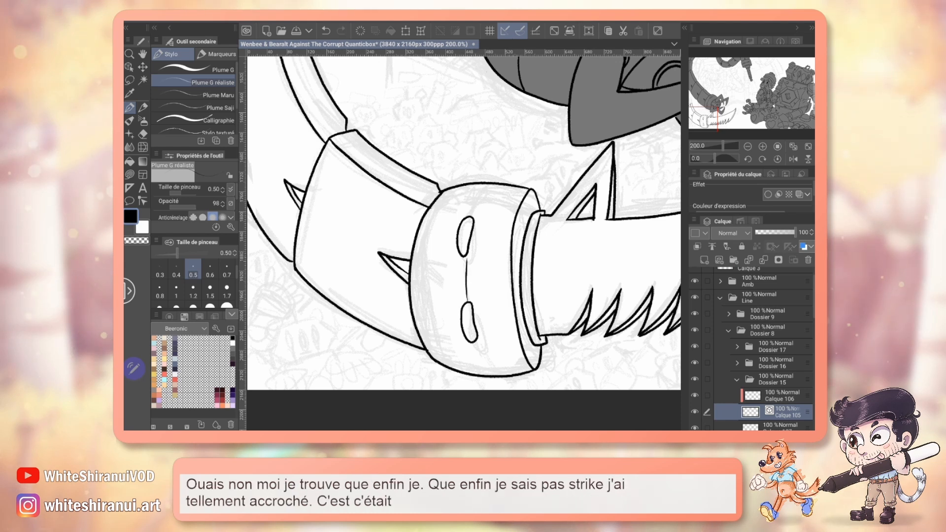
{"action": "left_click_drag", "start_coordinate": [464, 257], "coordinate": [464, 288]}
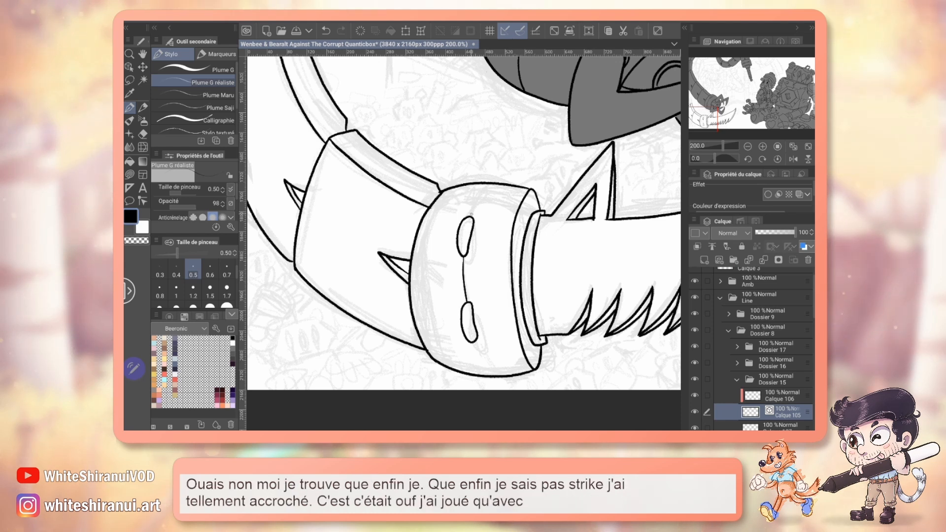
{"action": "key", "text": "ctrl+z"}
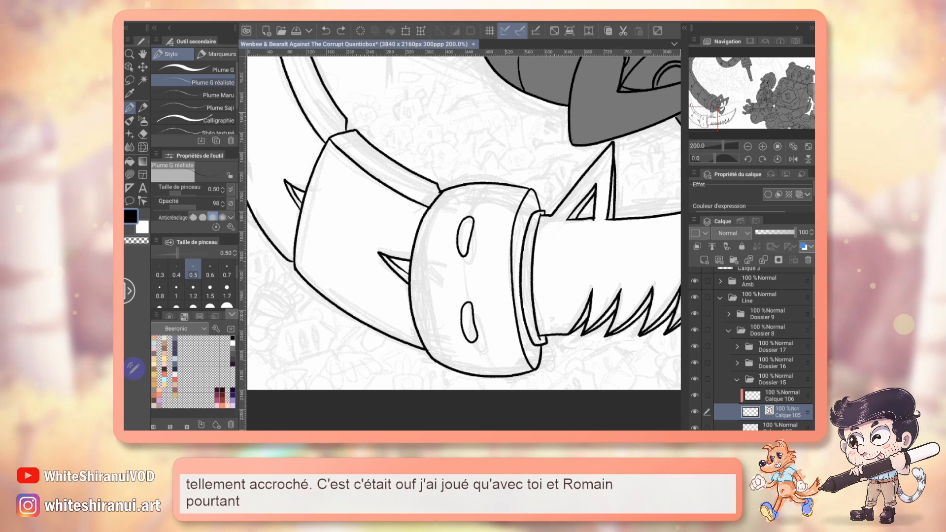
{"action": "left_click_drag", "start_coordinate": [487, 185], "coordinate": [493, 375]}
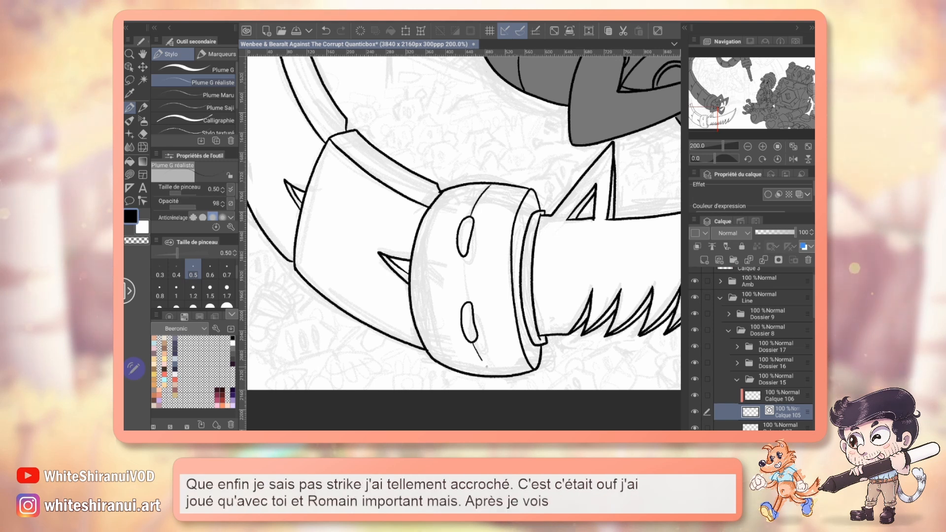
{"action": "left_click_drag", "start_coordinate": [463, 257], "coordinate": [465, 301]}
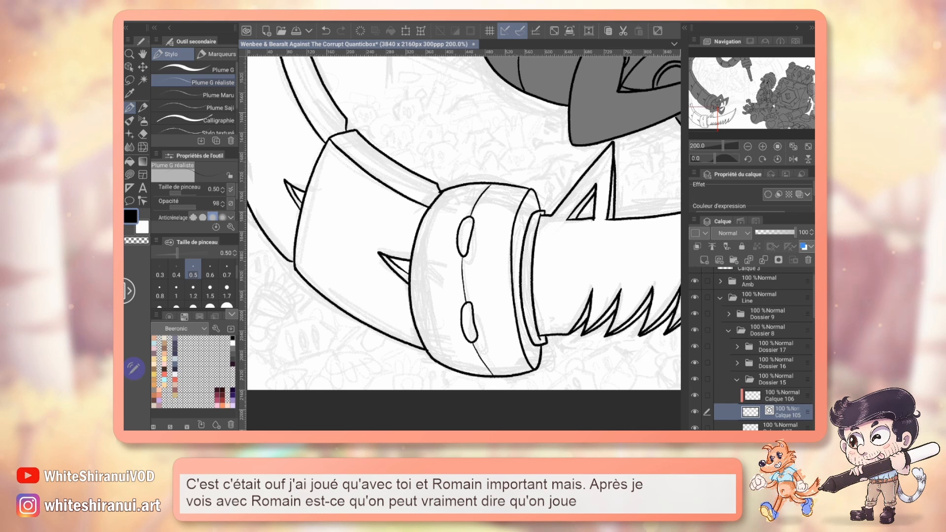
Erase the socket's front rim curve and try re-inking it as two nested curves set further back from the blade
{"action": "key", "text": "e"}
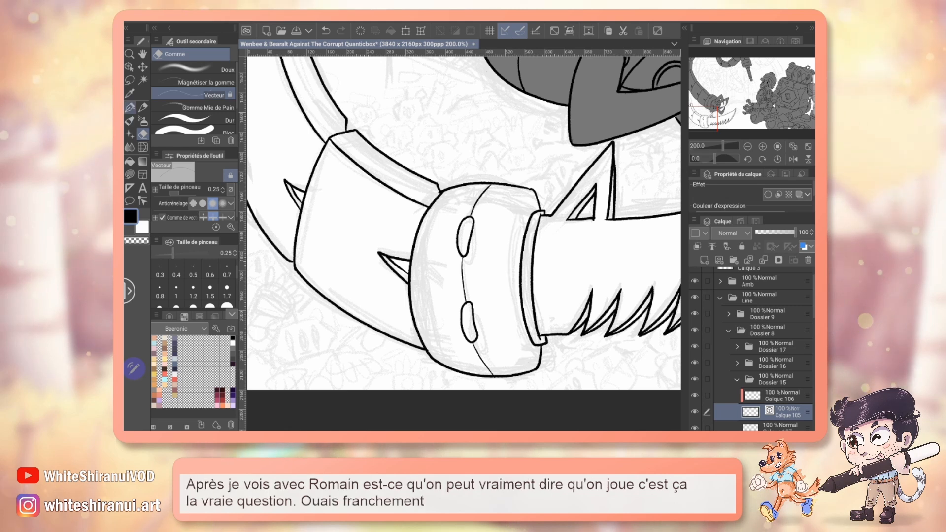
{"action": "key", "text": "p"}
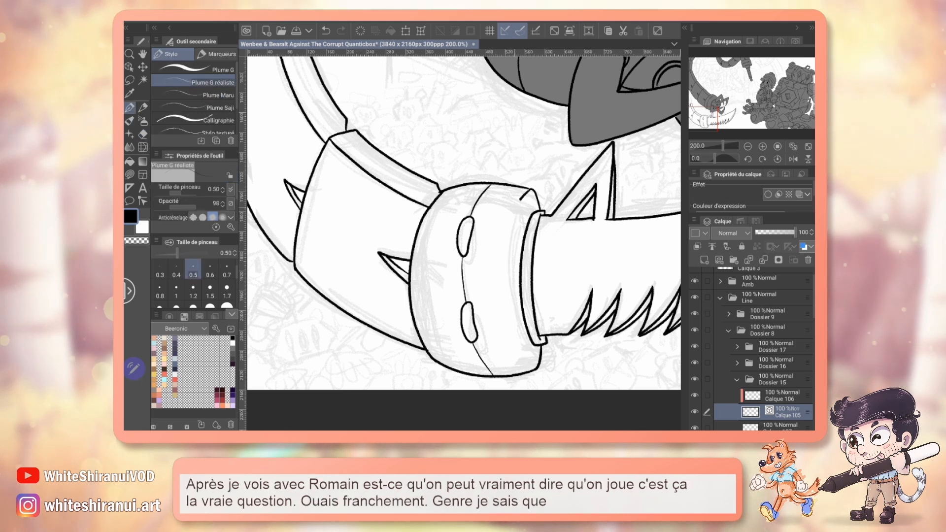
{"action": "left_click_drag", "start_coordinate": [502, 229], "coordinate": [498, 276]}
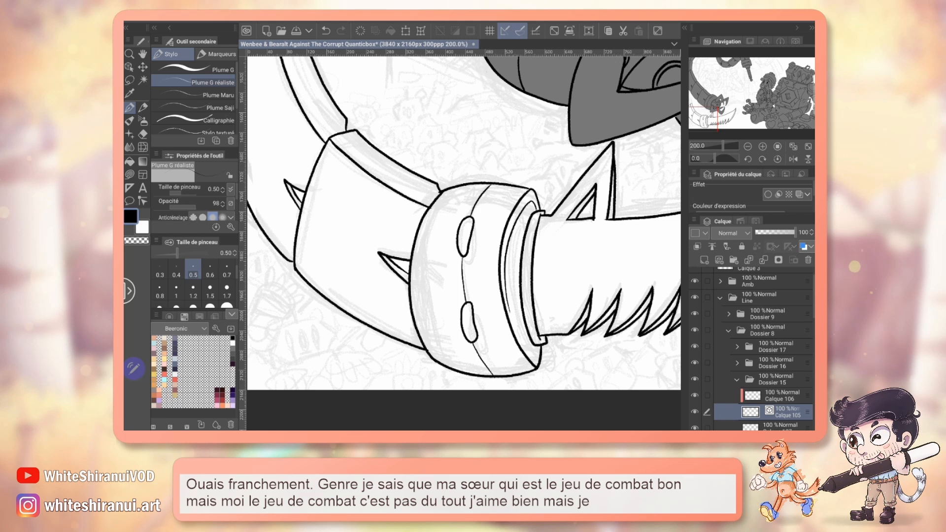
{"action": "left_click_drag", "start_coordinate": [463, 224], "coordinate": [426, 198]}
{"action": "key", "text": "ctrl+z"}
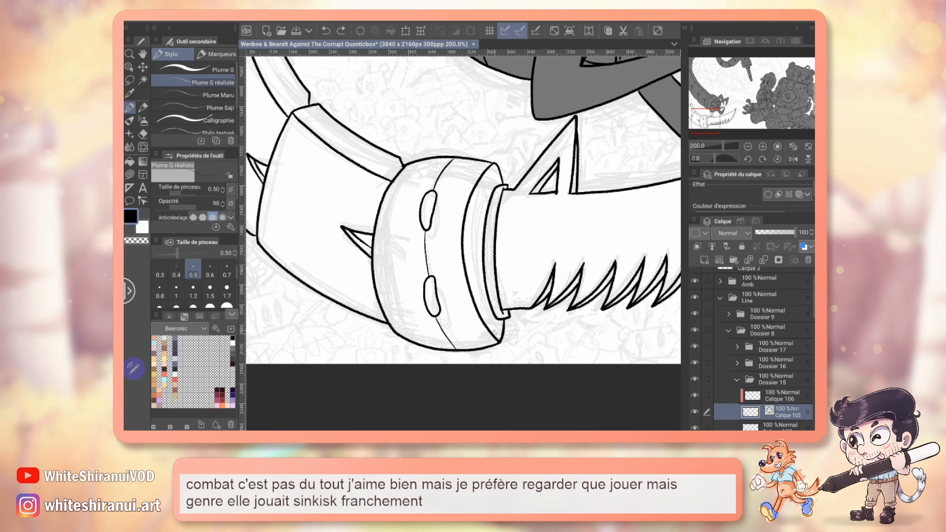
{"action": "left_click_drag", "start_coordinate": [497, 335], "coordinate": [475, 288]}
{"action": "key", "text": "ctrl+z"}
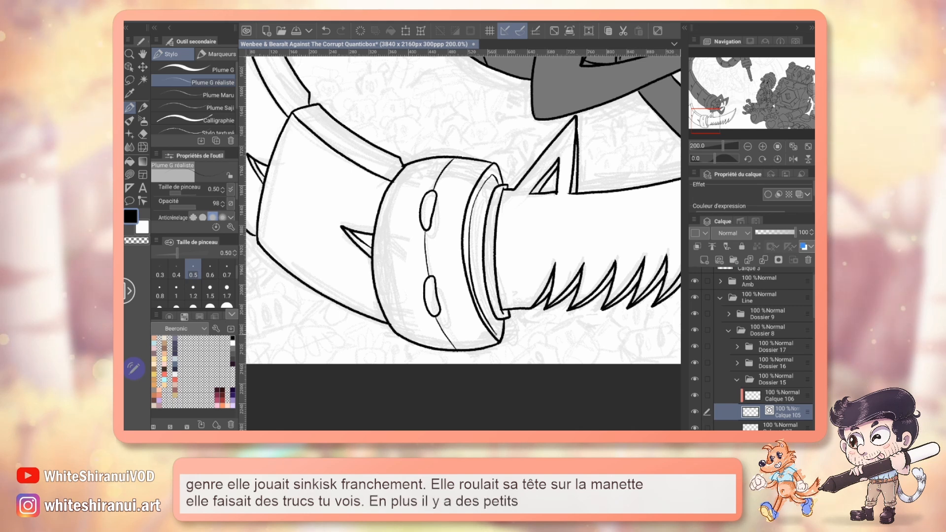
Ink the outer long edge of the next band, extending it upward from the saw arm's last capped band
{"action": "left_click_drag", "start_coordinate": [418, 187], "coordinate": [587, 421]}
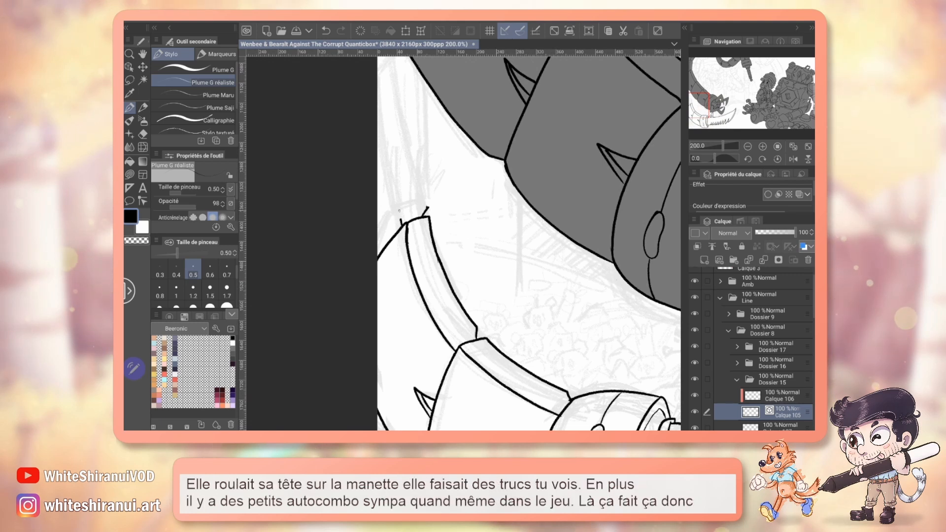
{"action": "left_click_drag", "start_coordinate": [402, 220], "coordinate": [401, 112]}
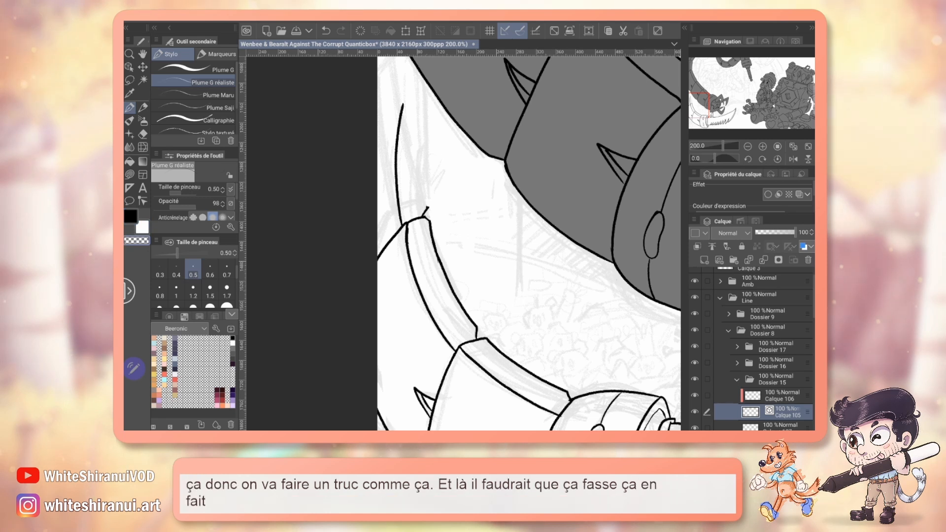
{"action": "left_click", "coordinate": [748, 147]}
{"action": "left_click", "coordinate": [748, 146]}
{"action": "left_click_drag", "start_coordinate": [708, 96], "coordinate": [723, 106]}
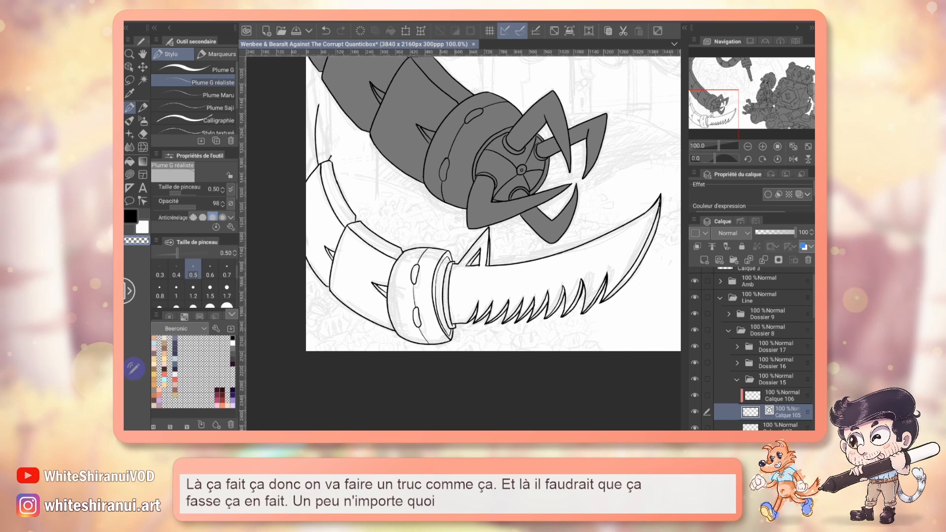
Erase the socket's nested rim lines, re-ink the front rim as one smooth elliptical curve, and save the file
{"action": "left_click", "coordinate": [762, 146]}
{"action": "left_click", "coordinate": [762, 146]}
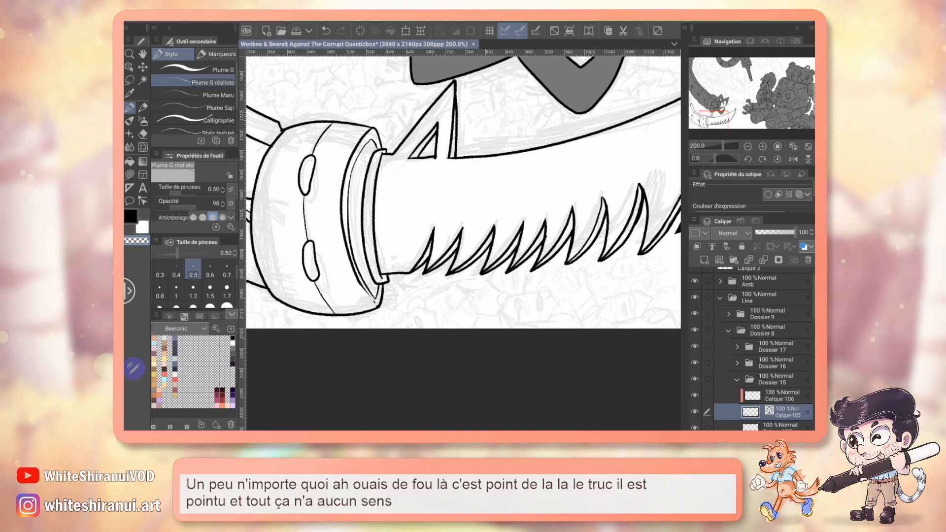
{"action": "key", "text": "e"}
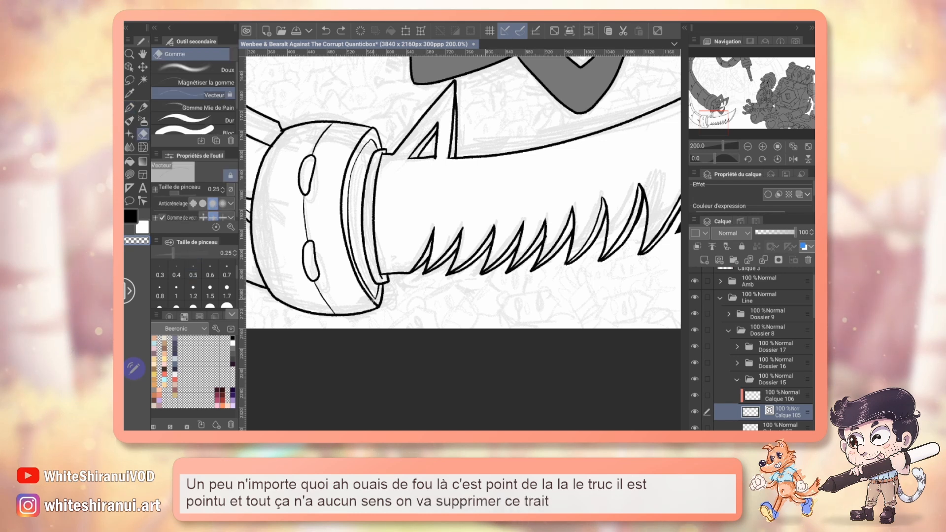
{"action": "left_click_drag", "start_coordinate": [378, 297], "coordinate": [368, 302]}
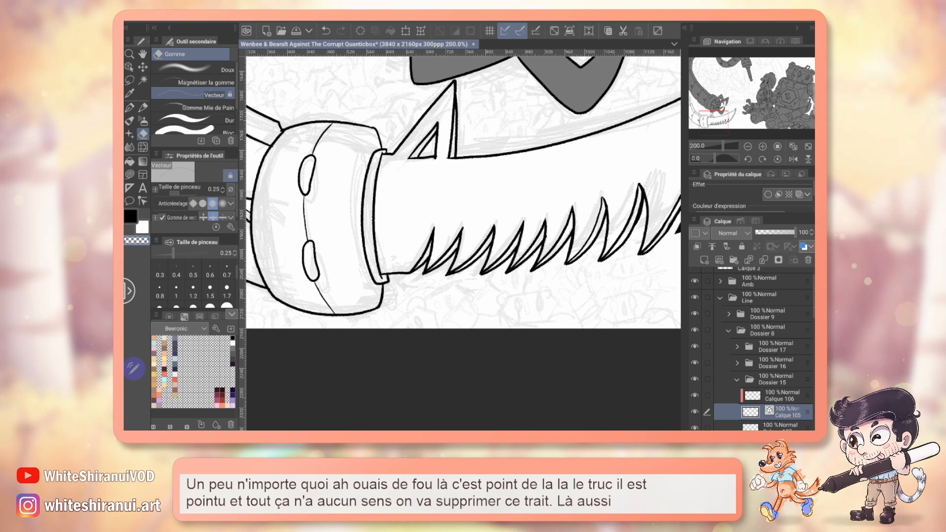
{"action": "key", "text": "p"}
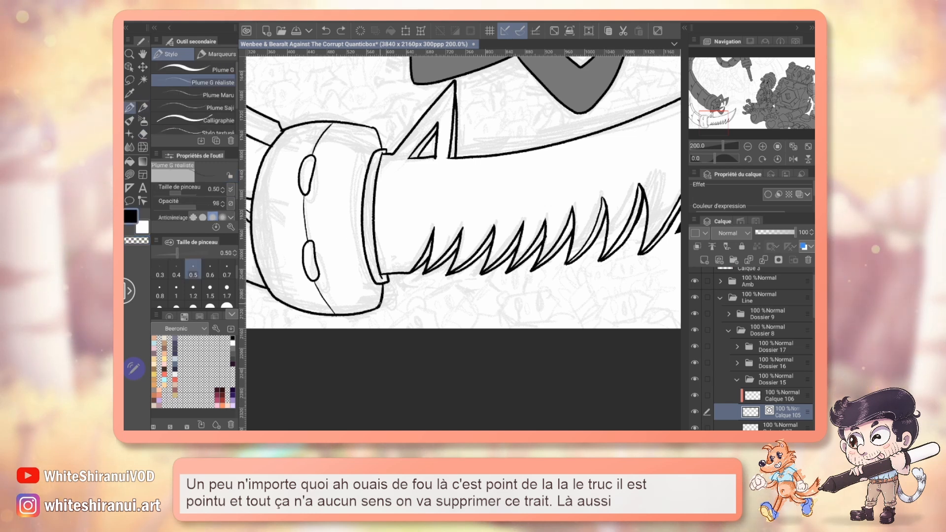
{"action": "left_click_drag", "start_coordinate": [335, 225], "coordinate": [379, 128]}
{"action": "key", "text": "ctrl+z"}
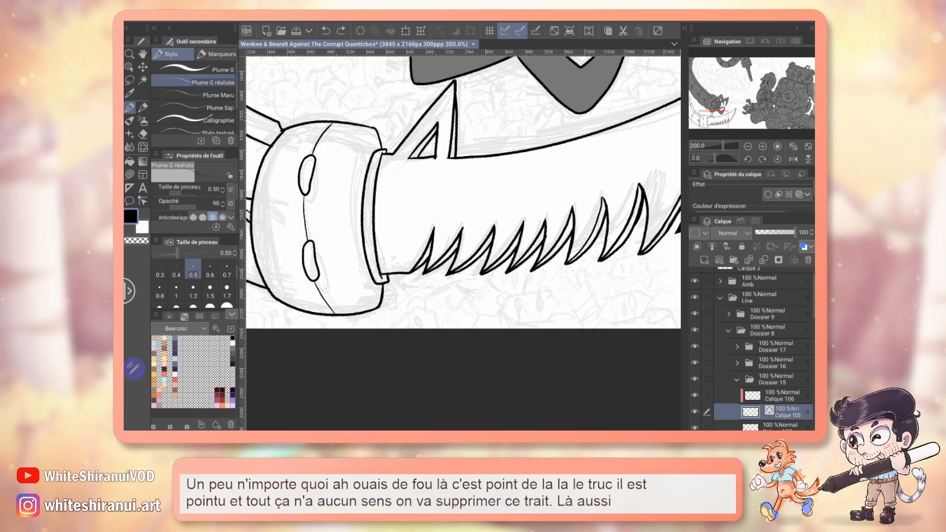
{"action": "left_click_drag", "start_coordinate": [342, 224], "coordinate": [379, 307]}
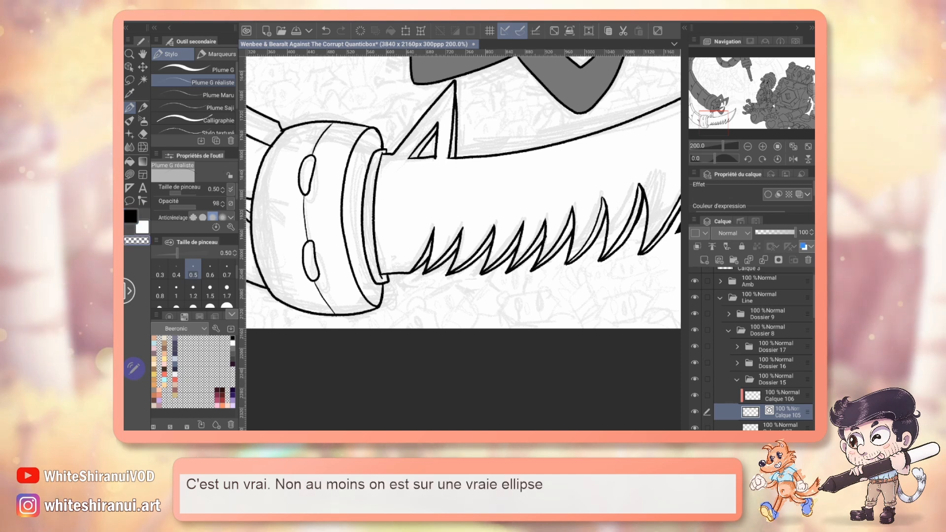
{"action": "key", "text": "ctrl+s"}
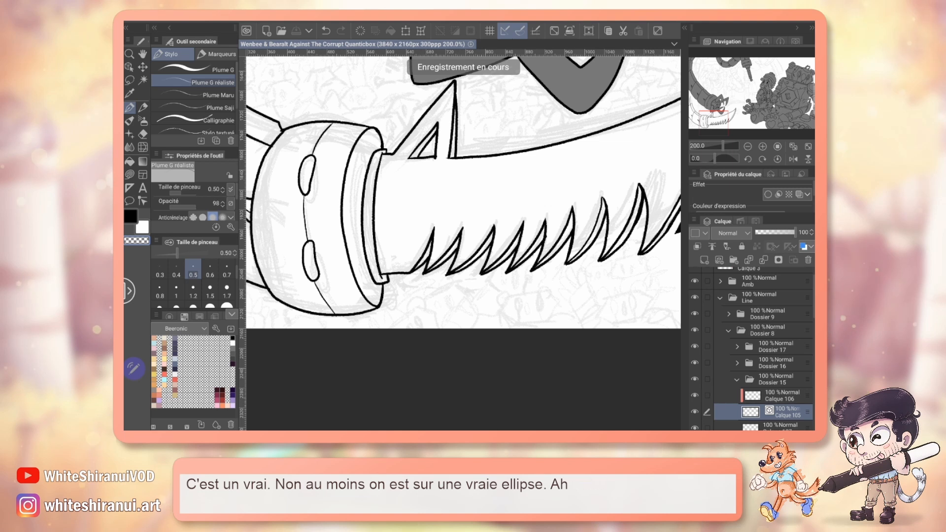
Ink the next band's inner long edge, cap its far end, and ink the segment edge out to the canvas border
{"action": "left_click_drag", "start_coordinate": [463, 197], "coordinate": [345, 383]}
{"action": "mouse_move", "coordinate": [463, 242]}
{"action": "left_mouse_down"}
{"action": "mouse_move", "coordinate": [458, 234]}
{"action": "mouse_move", "coordinate": [489, 241]}
{"action": "left_mouse_up"}
{"action": "left_click_drag", "start_coordinate": [721, 111], "coordinate": [710, 101]}
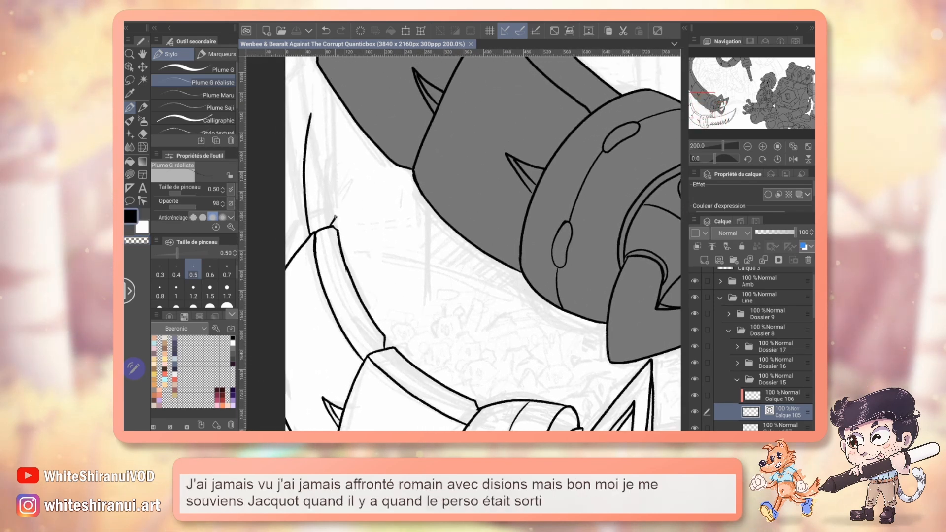
{"action": "left_click_drag", "start_coordinate": [335, 217], "coordinate": [334, 111]}
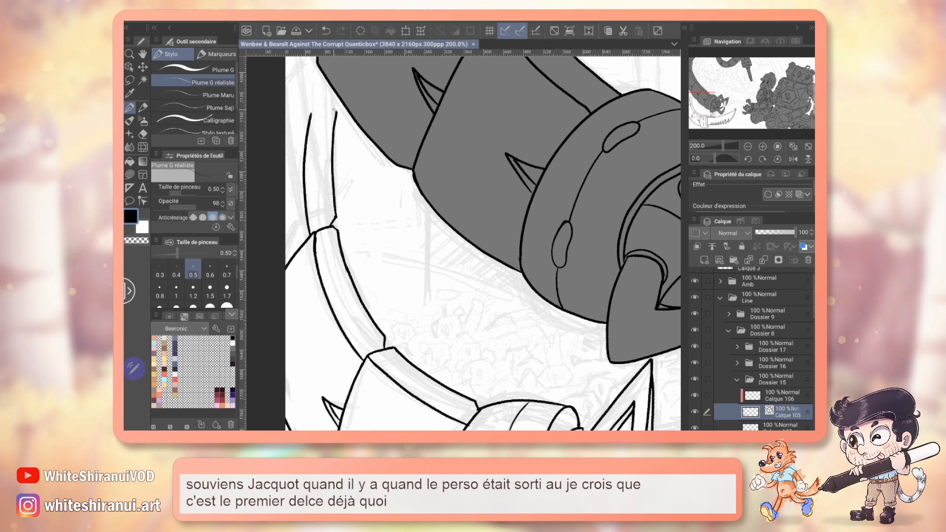
{"action": "mouse_move", "coordinate": [321, 94]}
{"action": "left_mouse_down"}
{"action": "mouse_move", "coordinate": [309, 123]}
{"action": "mouse_move", "coordinate": [335, 105]}
{"action": "left_mouse_up"}
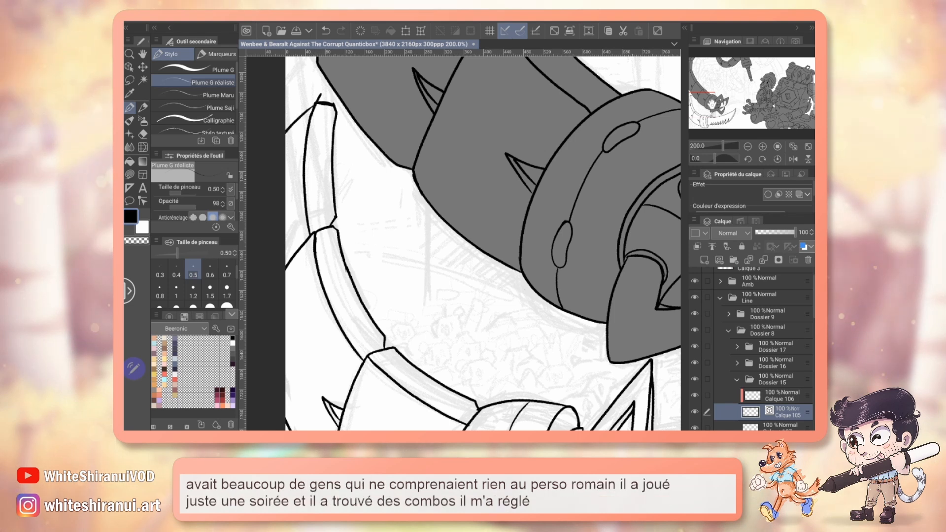
Ink the short visible start of the following band, running its edges up until they pass behind the grey arm
{"action": "left_click_drag", "start_coordinate": [513, 222], "coordinate": [653, 345]}
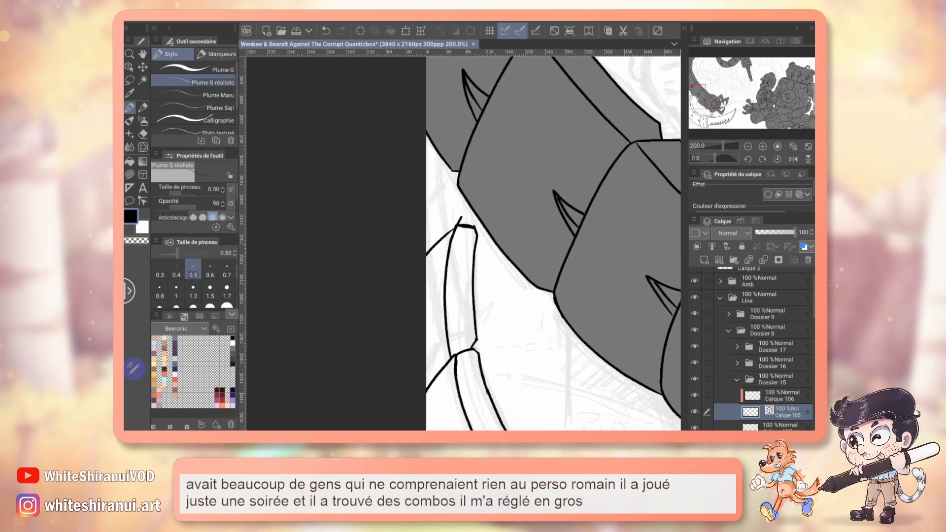
{"action": "left_click_drag", "start_coordinate": [483, 108], "coordinate": [439, 380]}
{"action": "left_click_drag", "start_coordinate": [463, 172], "coordinate": [444, 217]}
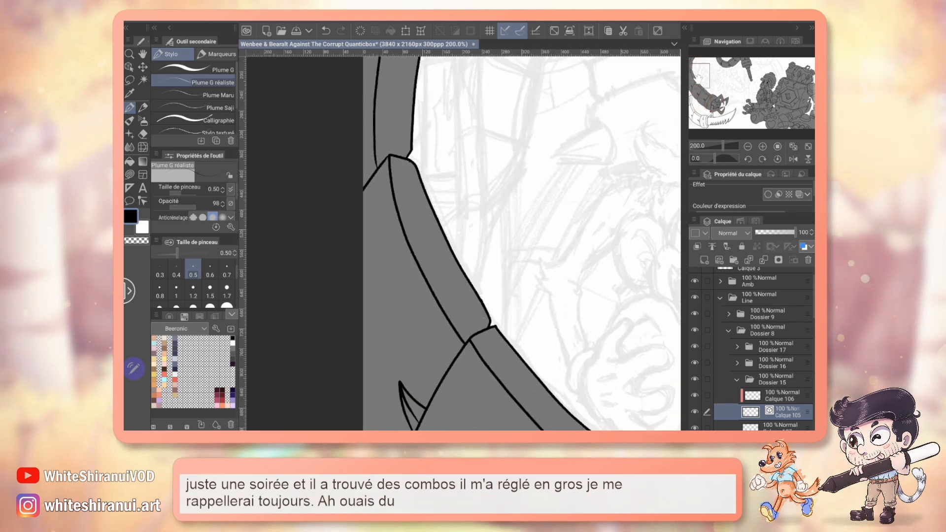
{"action": "mouse_move", "coordinate": [493, 404]}
{"action": "left_mouse_down"}
{"action": "mouse_move", "coordinate": [430, 83]}
{"action": "mouse_move", "coordinate": [441, 71]}
{"action": "left_mouse_up"}
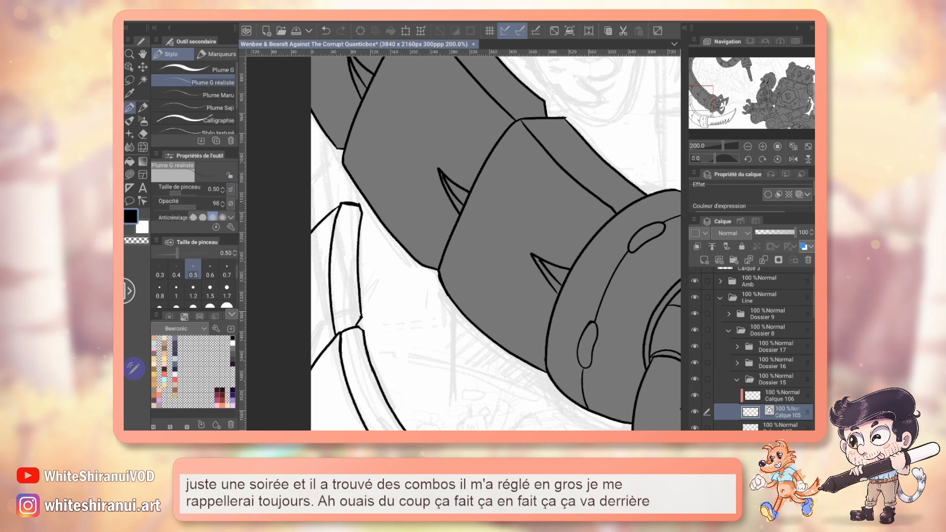
{"action": "left_click_drag", "start_coordinate": [334, 210], "coordinate": [339, 183]}
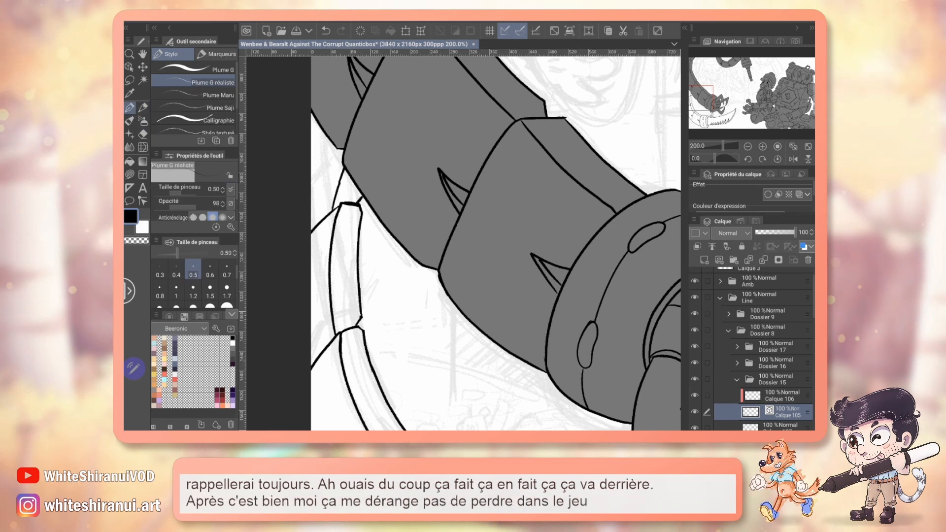
Ink the saw arm's row of narrow bands where it re-emerges beyond the grey arm, up to the canvas's upper edge
{"action": "left_click_drag", "start_coordinate": [707, 101], "coordinate": [708, 80]}
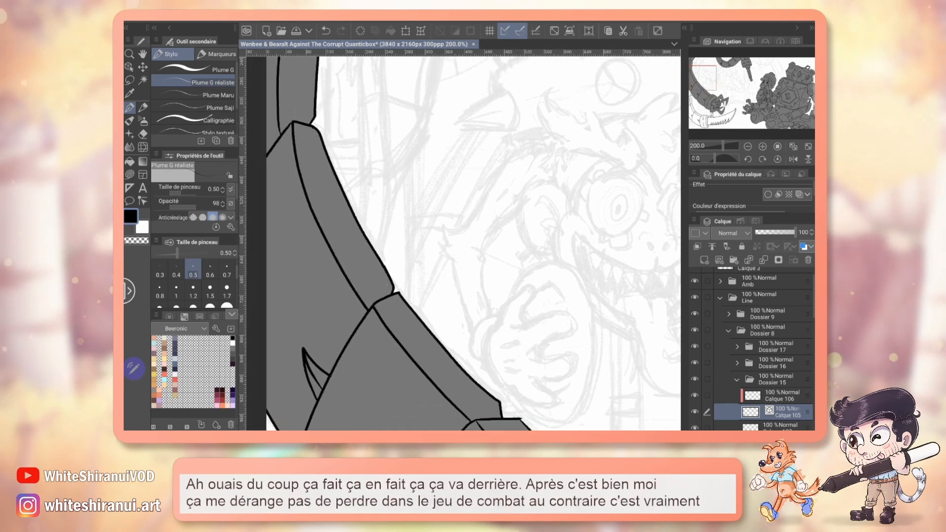
{"action": "mouse_move", "coordinate": [387, 163]}
{"action": "left_mouse_down"}
{"action": "mouse_move", "coordinate": [360, 224]}
{"action": "mouse_move", "coordinate": [374, 247]}
{"action": "left_mouse_up"}
{"action": "left_click_drag", "start_coordinate": [363, 142], "coordinate": [392, 265]}
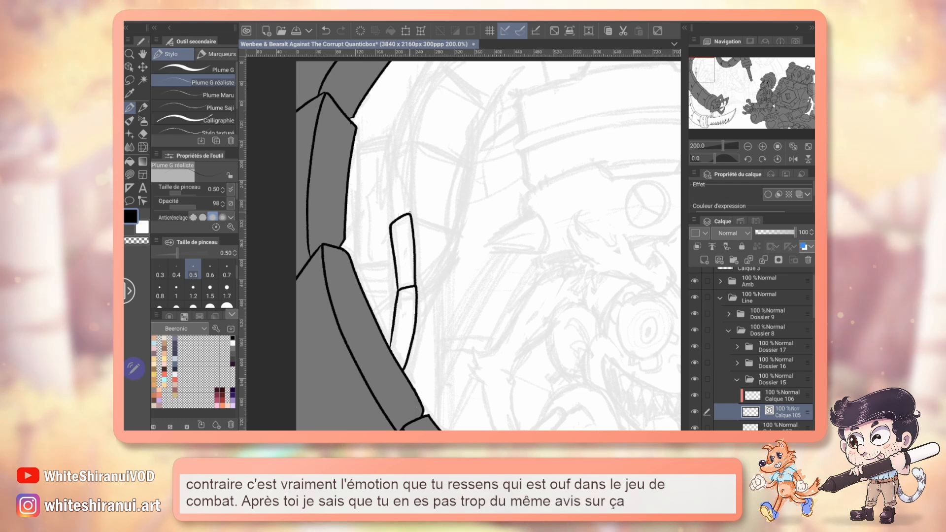
{"action": "left_click_drag", "start_coordinate": [410, 213], "coordinate": [390, 160]}
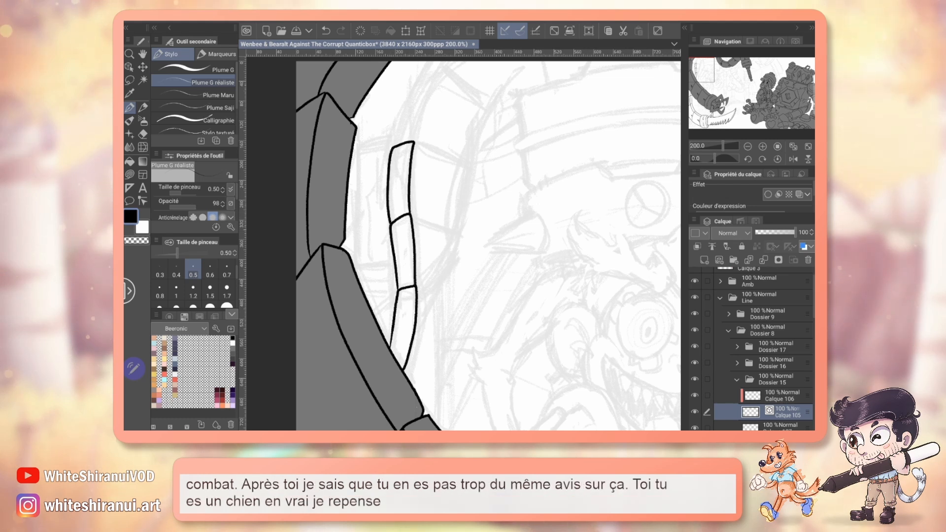
{"action": "mouse_move", "coordinate": [413, 133]}
{"action": "left_mouse_down"}
{"action": "mouse_move", "coordinate": [406, 211]}
{"action": "mouse_move", "coordinate": [429, 144]}
{"action": "left_mouse_up"}
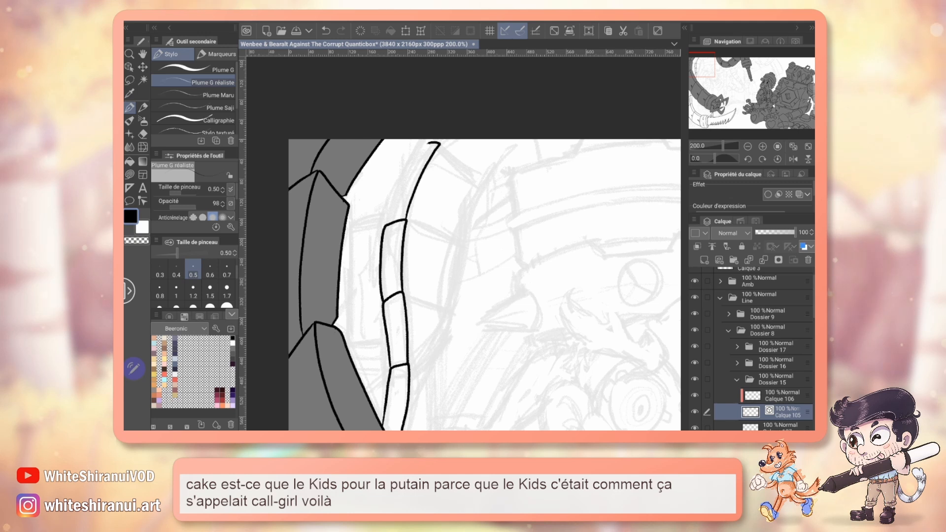
{"action": "left_click_drag", "start_coordinate": [404, 172], "coordinate": [429, 142]}
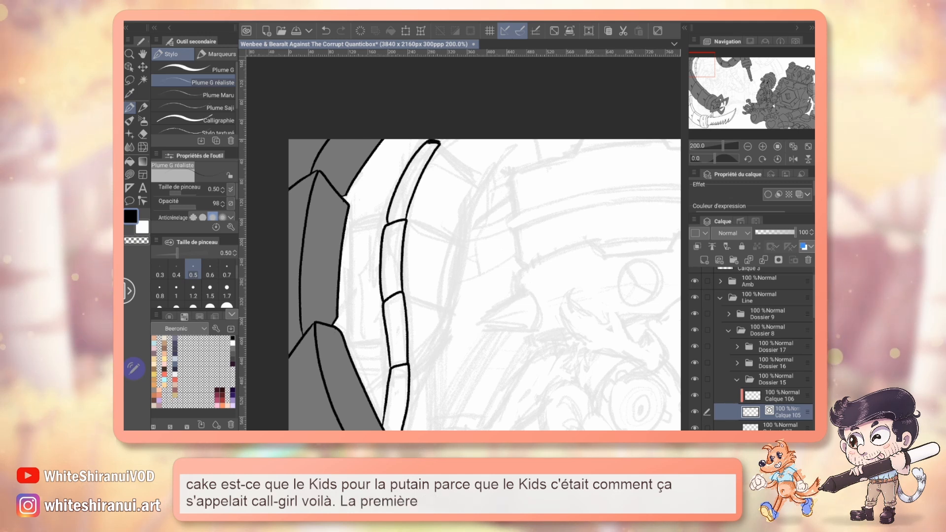
Ink the uppermost segment's two slanted sides and far edge beside its band, plus the adjoining line to the canvas's upper edge
{"action": "left_click_drag", "start_coordinate": [436, 143], "coordinate": [482, 186]}
{"action": "left_click_drag", "start_coordinate": [406, 220], "coordinate": [423, 227]}
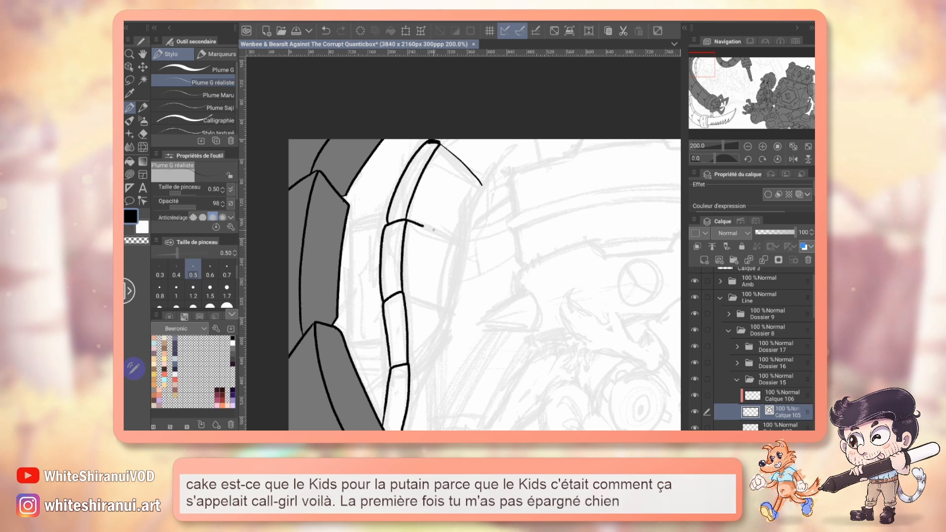
{"action": "left_click_drag", "start_coordinate": [482, 183], "coordinate": [464, 247]}
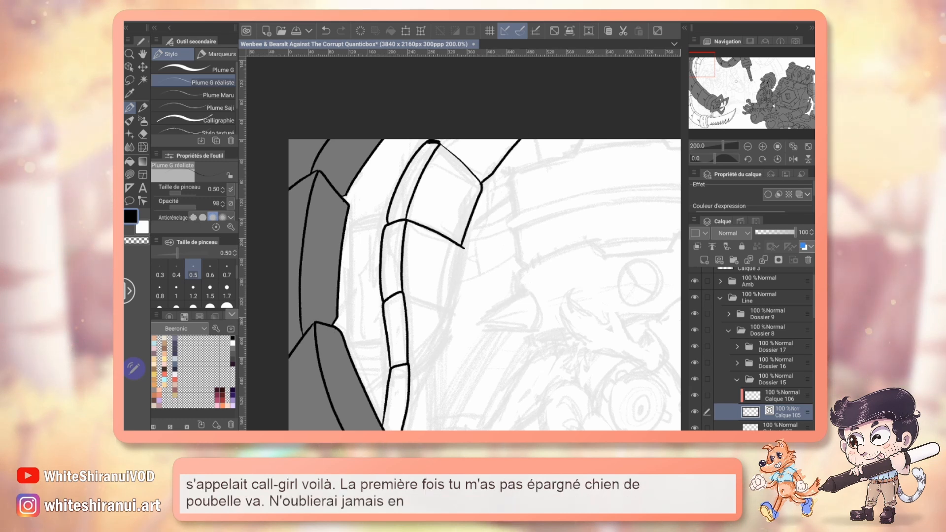
Ink the outer side and dividing edges of the three segments below the saw arm's uppermost segment, tapering toward the grey arm
{"action": "left_click_drag", "start_coordinate": [463, 276], "coordinate": [456, 209]}
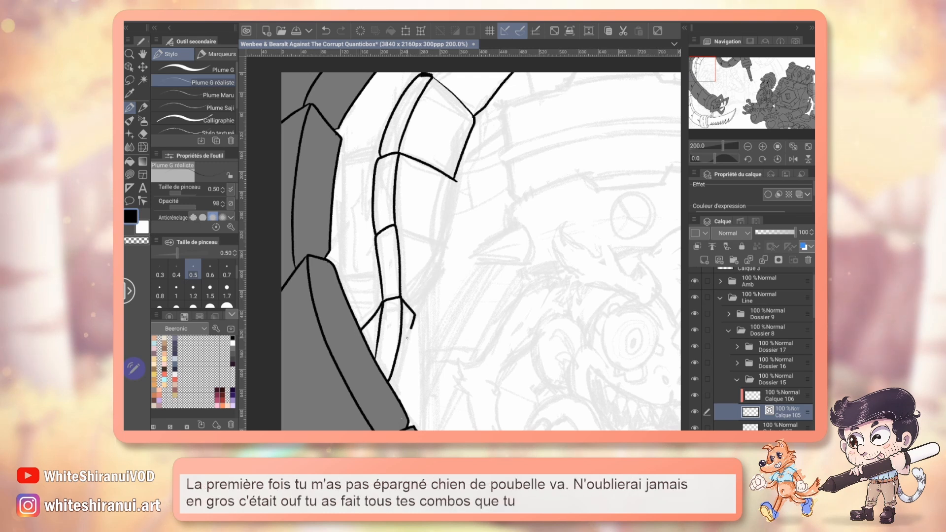
{"action": "left_click_drag", "start_coordinate": [413, 323], "coordinate": [394, 362]}
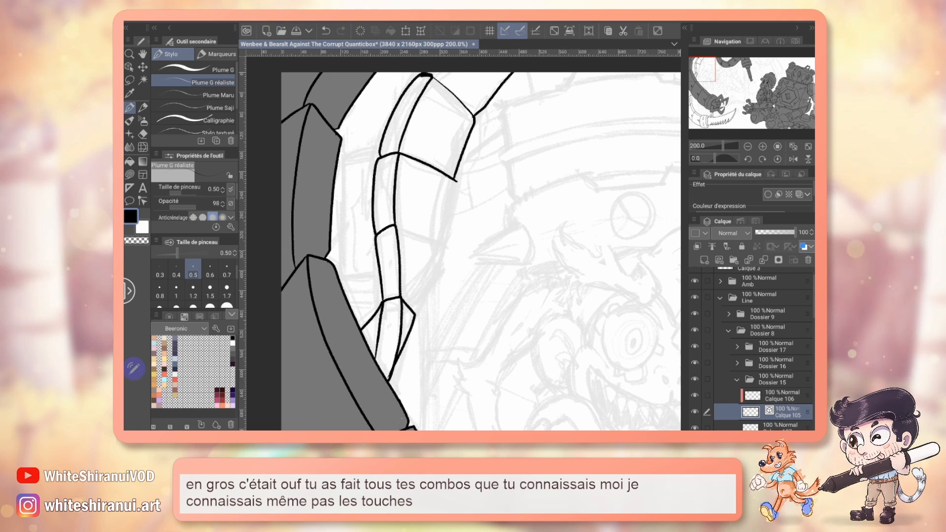
{"action": "mouse_move", "coordinate": [395, 226]}
{"action": "left_mouse_down"}
{"action": "mouse_move", "coordinate": [442, 250]}
{"action": "mouse_move", "coordinate": [425, 295]}
{"action": "left_mouse_up"}
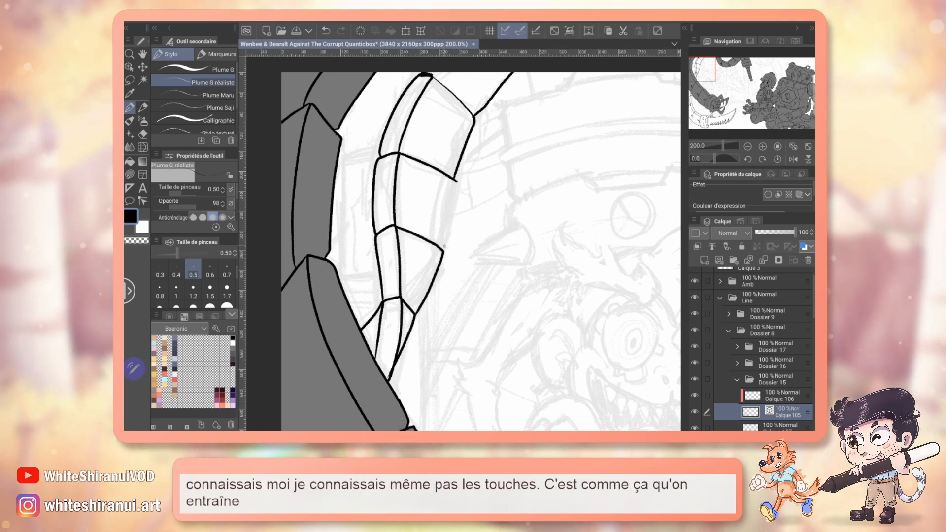
{"action": "left_click_drag", "start_coordinate": [456, 181], "coordinate": [444, 251]}
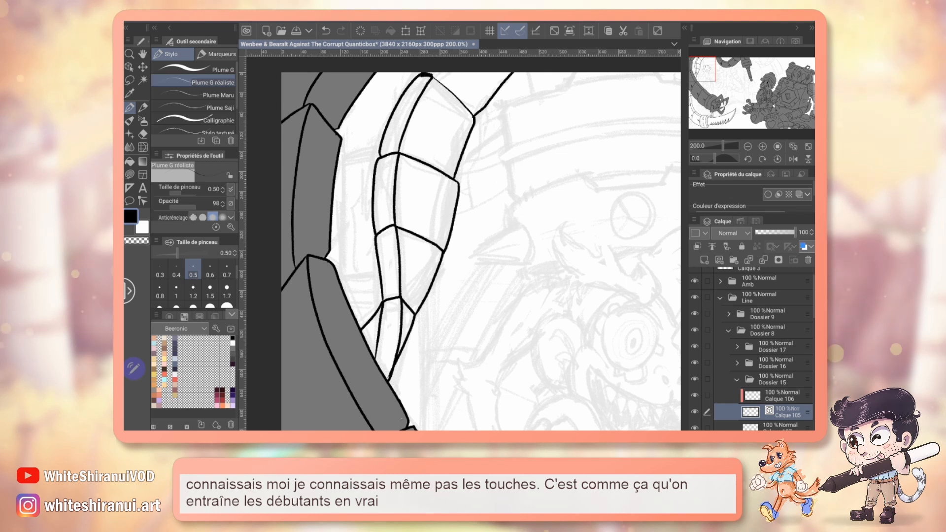
Ink a small pointed spike with an inner line at the far edge of each of the saw arm's four upper segments
{"action": "mouse_move", "coordinate": [708, 70]}
{"action": "left_mouse_down"}
{"action": "mouse_move", "coordinate": [710, 62]}
{"action": "mouse_move", "coordinate": [710, 94]}
{"action": "mouse_move", "coordinate": [707, 74]}
{"action": "left_mouse_up"}
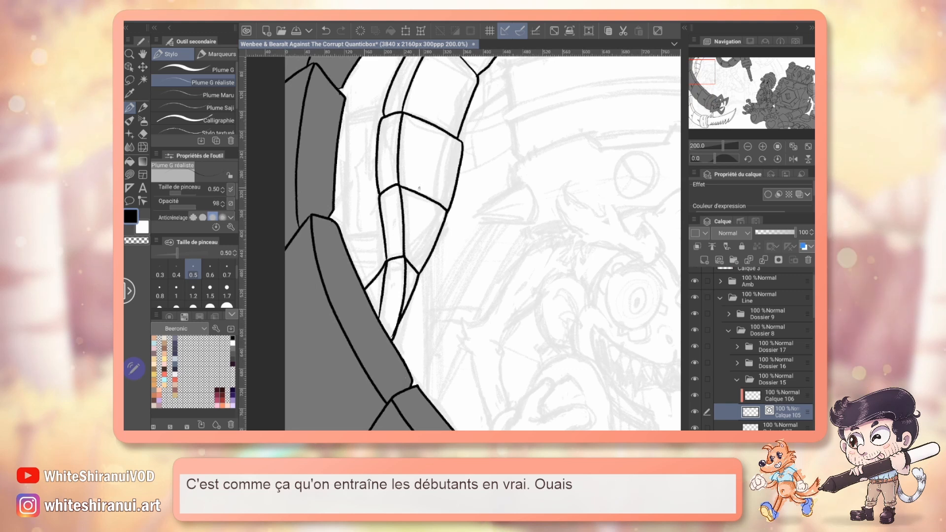
{"action": "left_click_drag", "start_coordinate": [420, 193], "coordinate": [427, 176]}
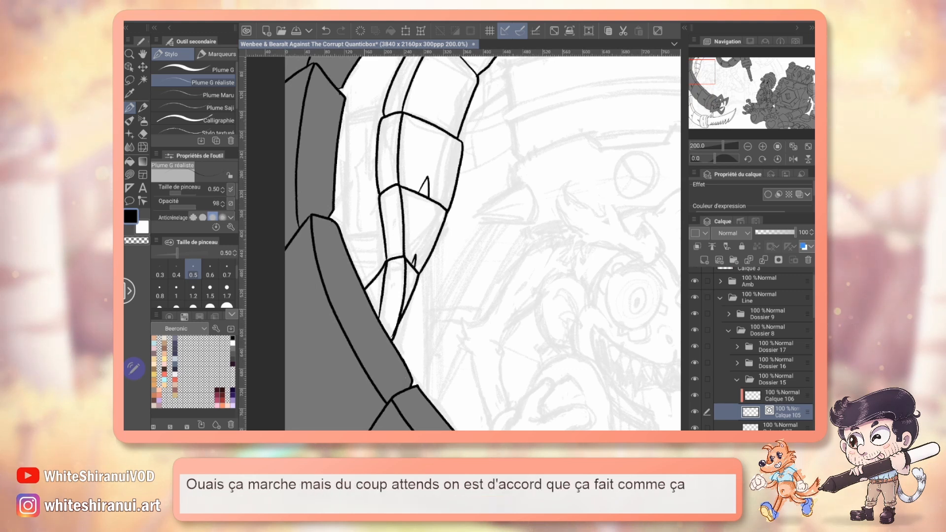
{"action": "left_click_drag", "start_coordinate": [431, 121], "coordinate": [440, 105]}
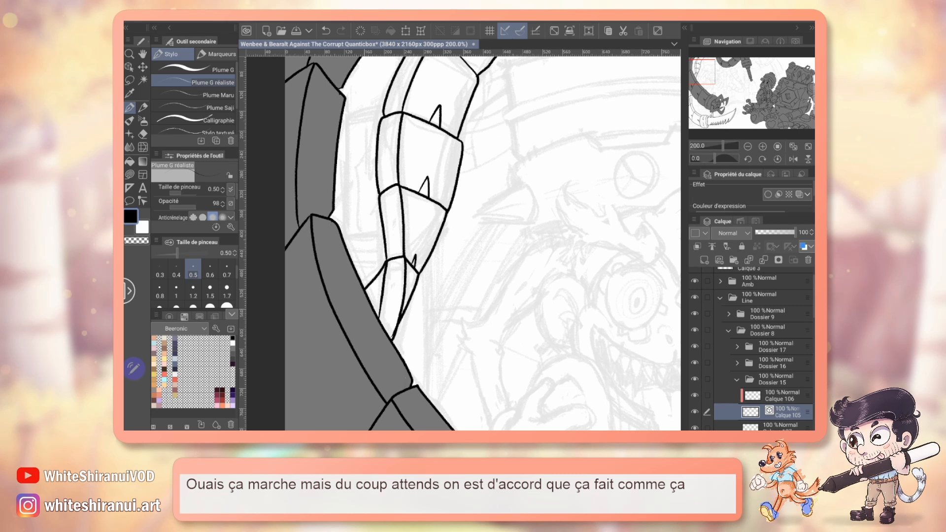
{"action": "left_click_drag", "start_coordinate": [463, 198], "coordinate": [471, 305]}
{"action": "left_click_drag", "start_coordinate": [457, 154], "coordinate": [468, 144]}
{"action": "left_click_drag", "start_coordinate": [468, 144], "coordinate": [466, 161]}
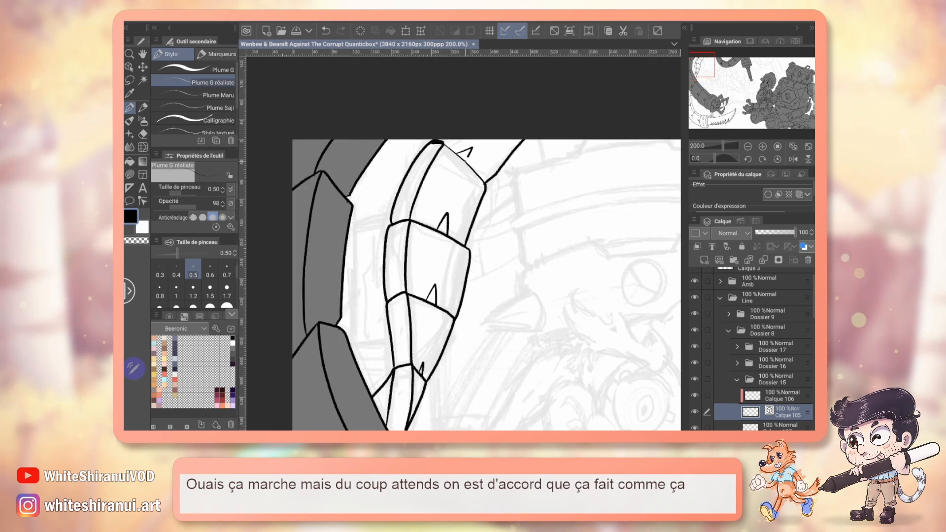
{"action": "left_click_drag", "start_coordinate": [454, 350], "coordinate": [507, 116]}
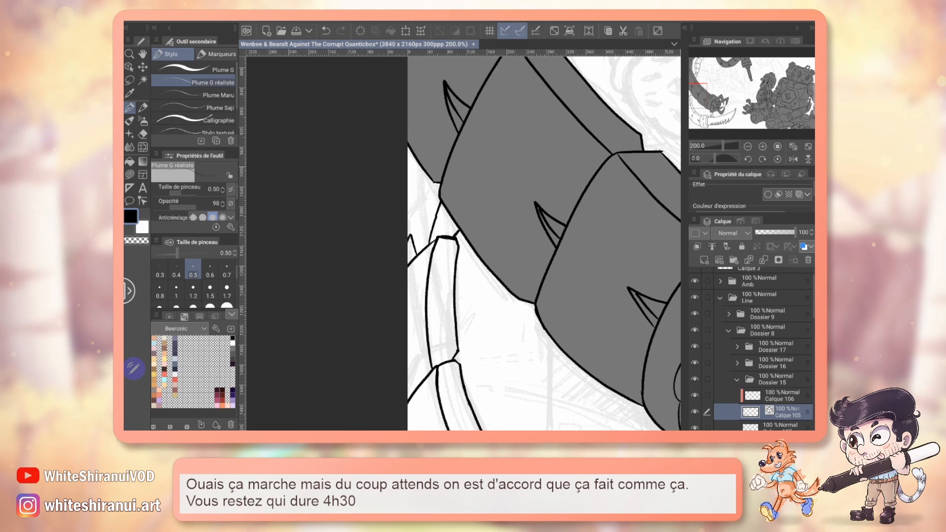
{"action": "left_click_drag", "start_coordinate": [469, 305], "coordinate": [472, 198]}
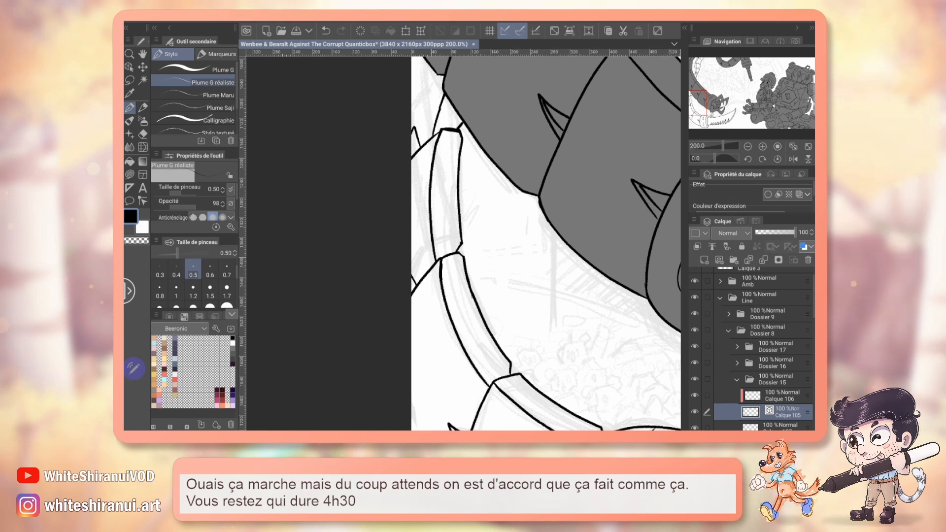
{"action": "left_click_drag", "start_coordinate": [566, 315], "coordinate": [455, 334]}
{"action": "left_click_drag", "start_coordinate": [707, 104], "coordinate": [709, 67]}
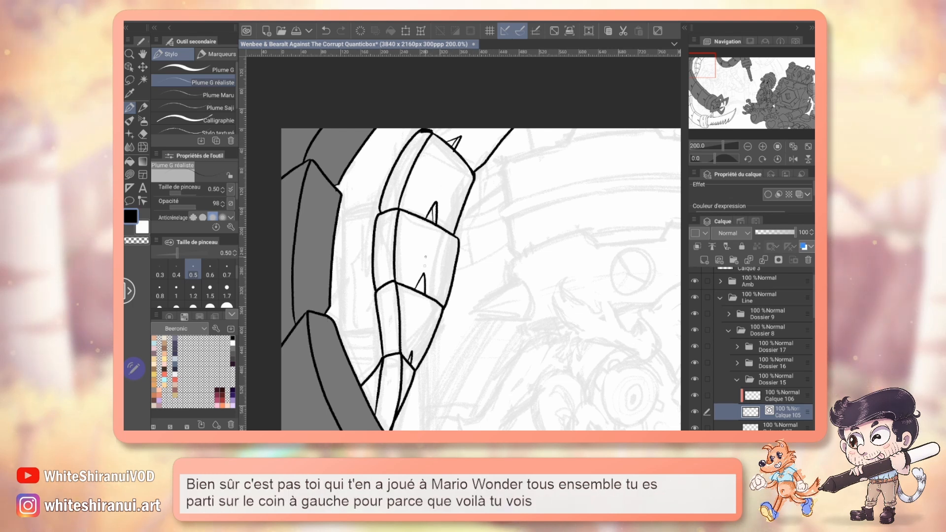
Lasso the saw blade with its triangular mount, shift it slightly toward the cuff, and clear the selection
{"action": "left_click_drag", "start_coordinate": [493, 345], "coordinate": [414, 123]}
{"action": "mouse_move", "coordinate": [473, 424]}
{"action": "left_mouse_down"}
{"action": "mouse_move", "coordinate": [444, 207]}
{"action": "mouse_move", "coordinate": [443, 222]}
{"action": "mouse_move", "coordinate": [424, 173]}
{"action": "left_mouse_up"}
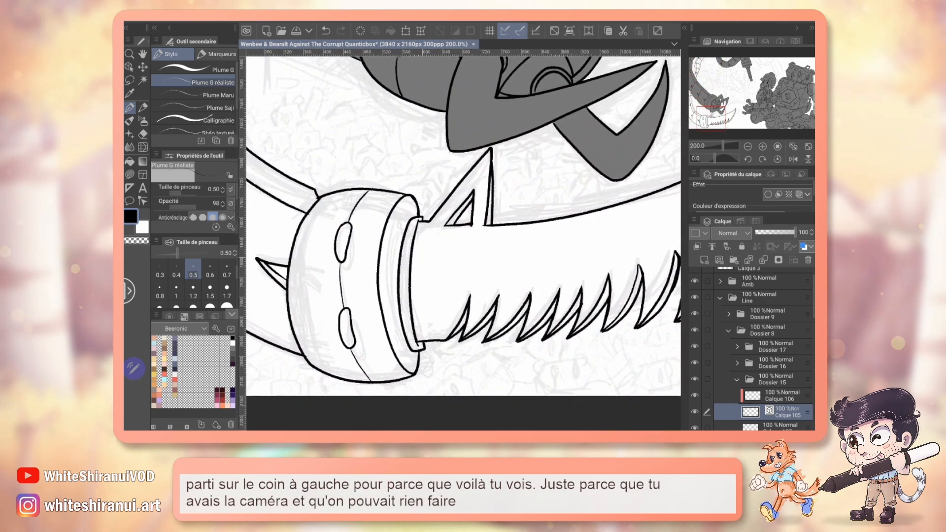
{"action": "key", "text": "m"}
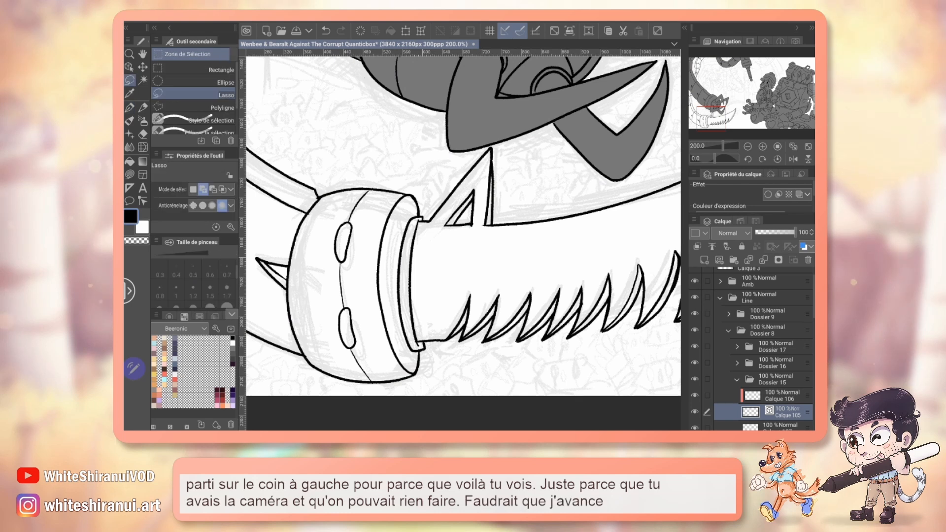
{"action": "left_click", "coordinate": [747, 147]}
{"action": "left_click", "coordinate": [747, 146]}
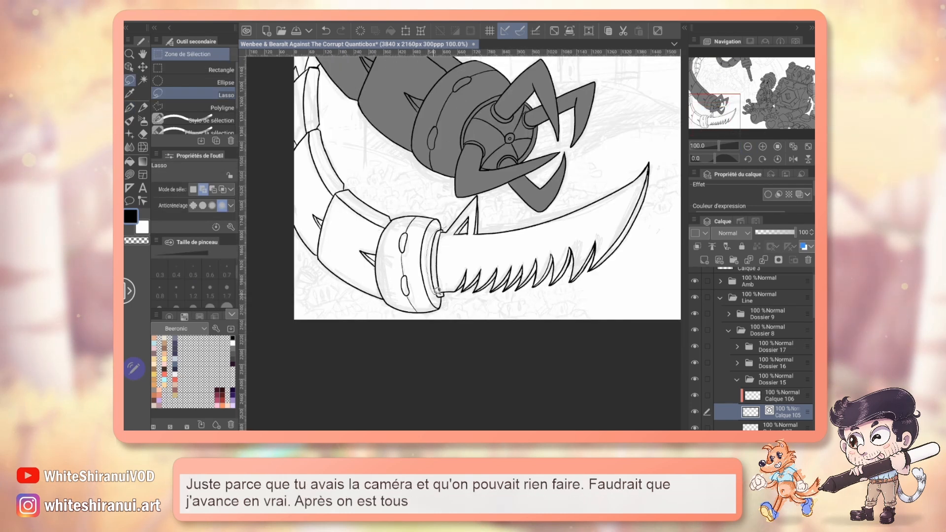
{"action": "mouse_move", "coordinate": [445, 294]}
{"action": "left_mouse_down"}
{"action": "mouse_move", "coordinate": [603, 288]}
{"action": "mouse_move", "coordinate": [684, 195]}
{"action": "mouse_move", "coordinate": [623, 126]}
{"action": "mouse_move", "coordinate": [515, 154]}
{"action": "mouse_move", "coordinate": [456, 181]}
{"action": "mouse_move", "coordinate": [444, 202]}
{"action": "left_mouse_up"}
{"action": "key", "text": "k"}
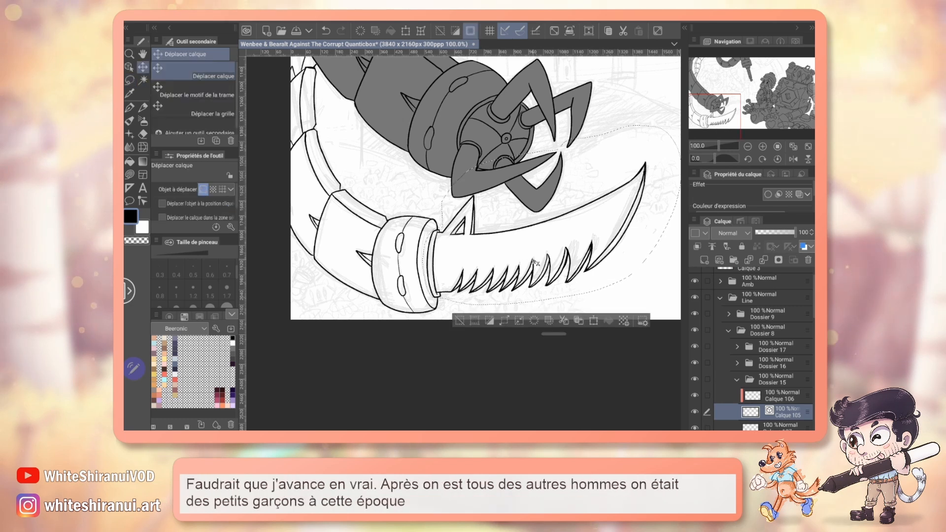
{"action": "left_click_drag", "start_coordinate": [534, 262], "coordinate": [531, 267]}
{"action": "left_click", "coordinate": [456, 321]}
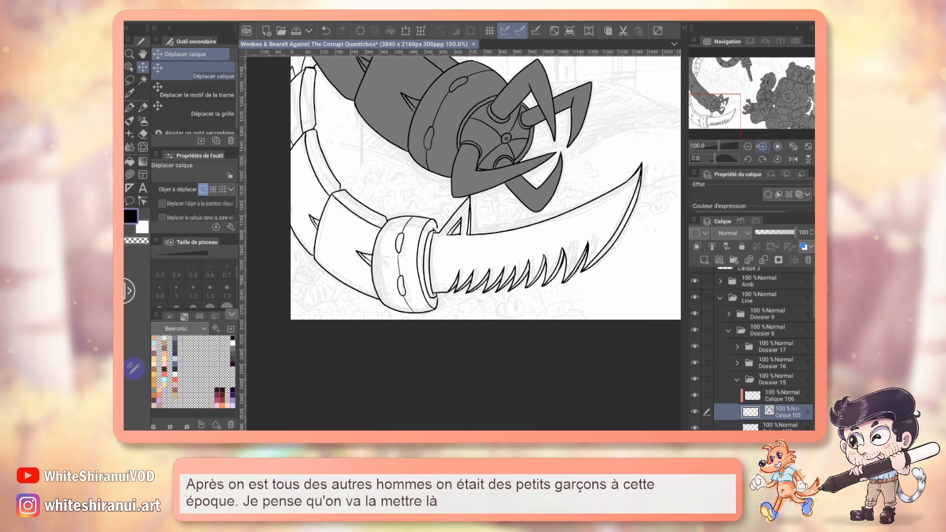
Erase the front rim line and its corner ends on the saw arm's cuff with the vector eraser
{"action": "left_click", "coordinate": [762, 146]}
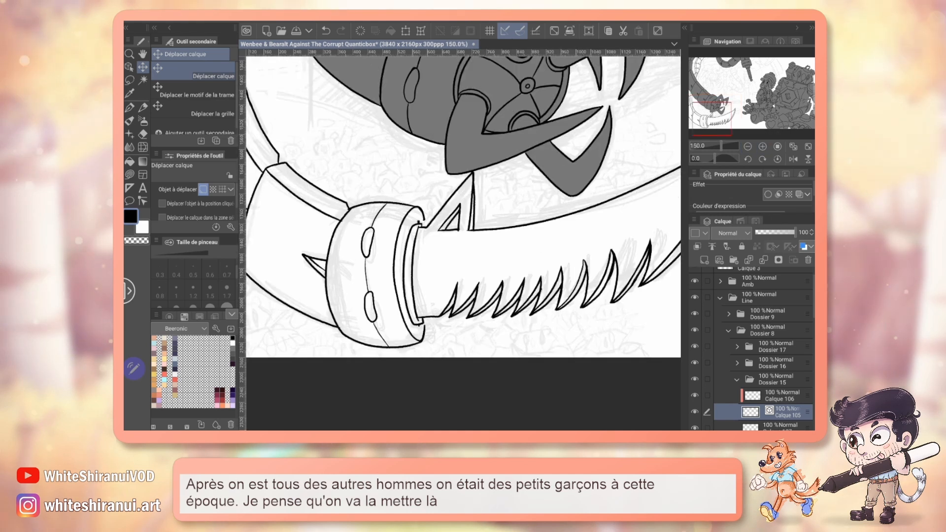
{"action": "key", "text": "e"}
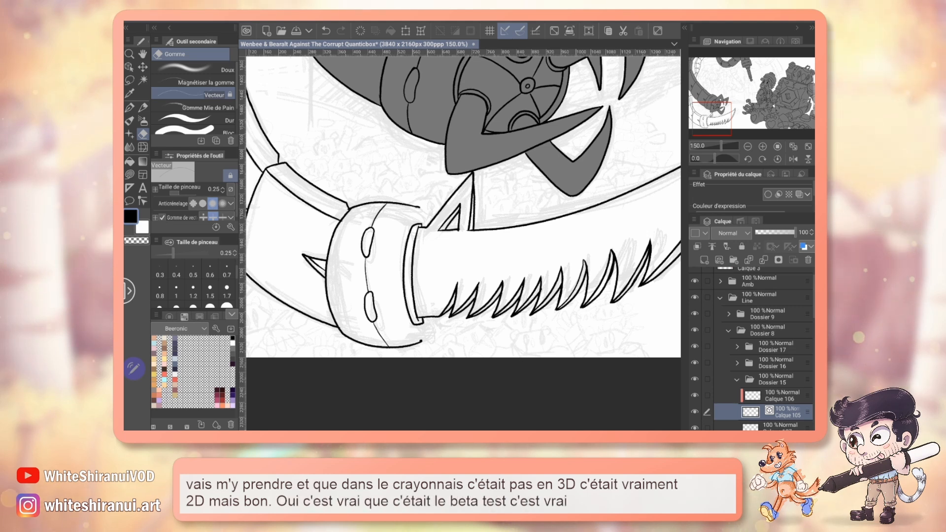
{"action": "key", "text": "p"}
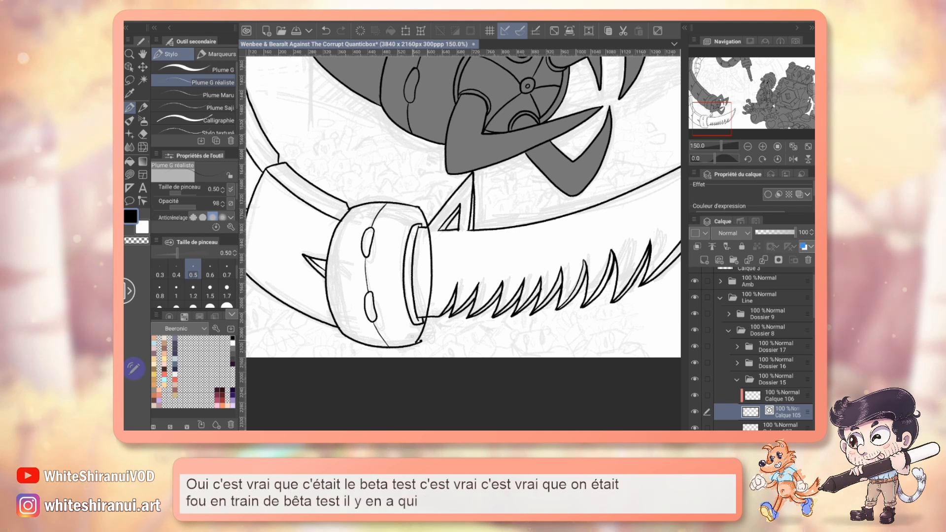
{"action": "key", "text": "ctrl+z"}
{"action": "left_click_drag", "start_coordinate": [424, 213], "coordinate": [439, 245]}
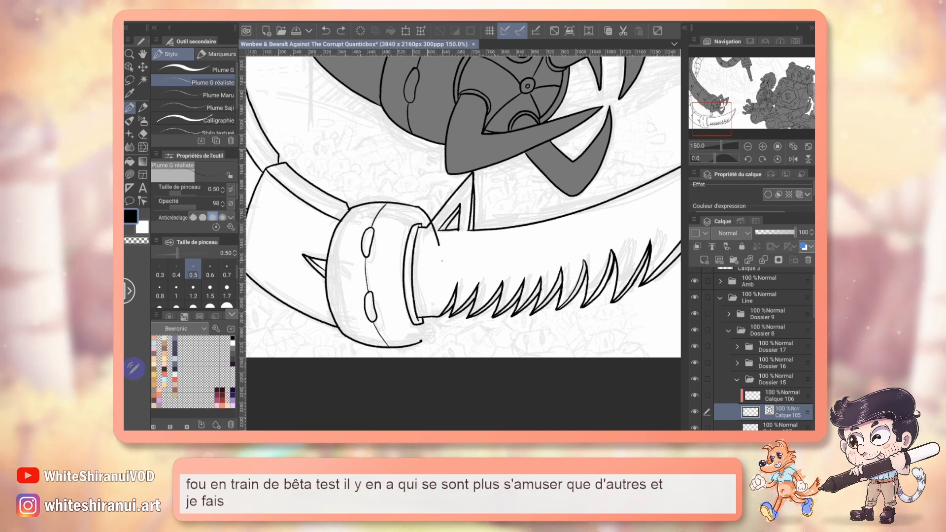
{"action": "key", "text": "ctrl+z"}
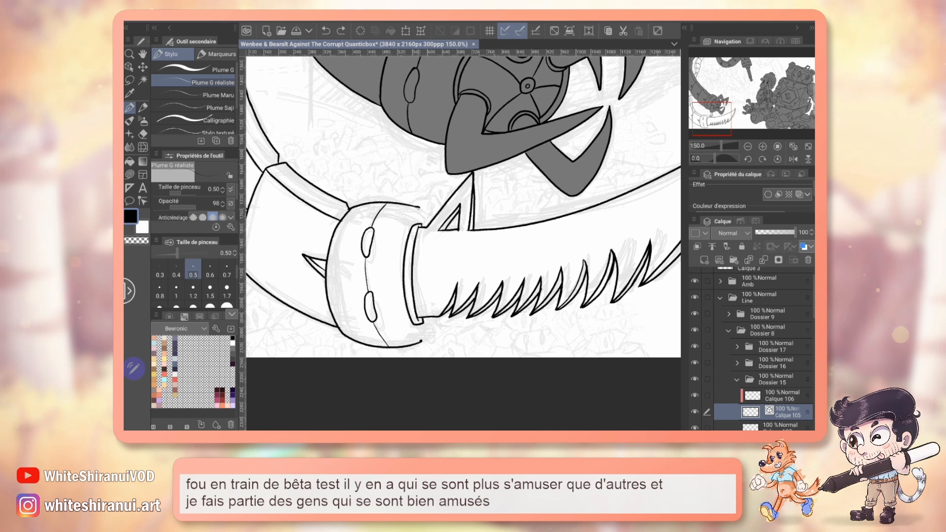
{"action": "mouse_move", "coordinate": [425, 214]}
{"action": "left_mouse_down"}
{"action": "mouse_move", "coordinate": [438, 266]}
{"action": "mouse_move", "coordinate": [423, 336]}
{"action": "left_mouse_up"}
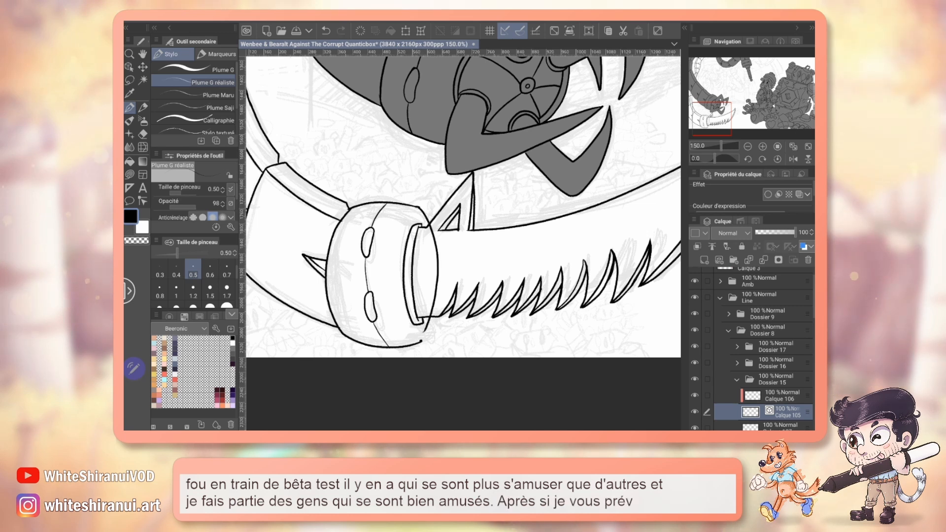
{"action": "key", "text": "ctrl+z"}
Ink the cuff's front opening as nested rounded rims around the blade's base, erasing the part that crosses the blade
{"action": "mouse_move", "coordinate": [423, 209]}
{"action": "left_mouse_down"}
{"action": "mouse_move", "coordinate": [441, 262]}
{"action": "mouse_move", "coordinate": [434, 325]}
{"action": "mouse_move", "coordinate": [391, 348]}
{"action": "left_mouse_up"}
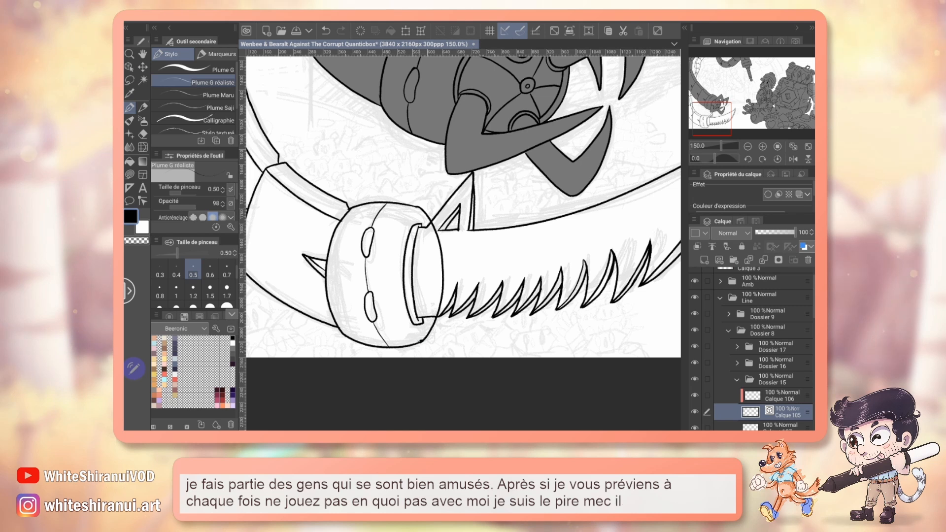
{"action": "left_click_drag", "start_coordinate": [392, 295], "coordinate": [402, 222]}
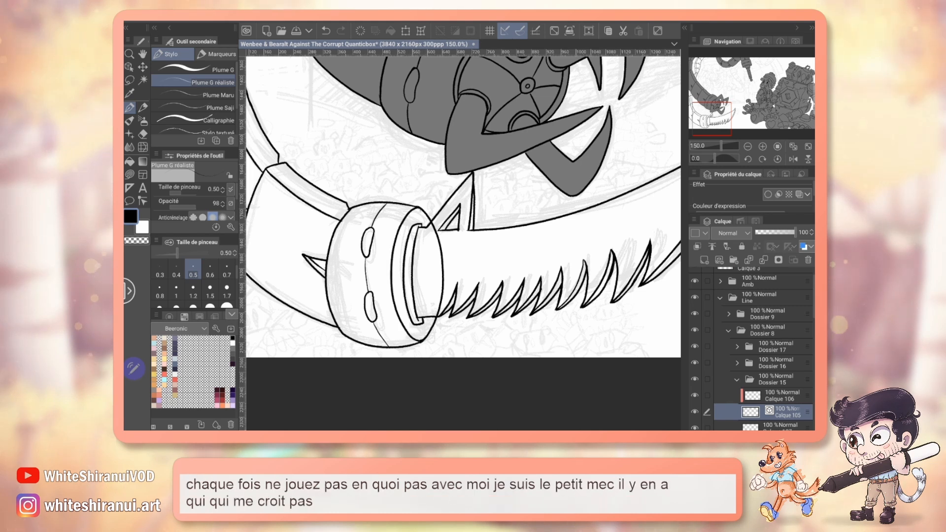
{"action": "key", "text": "e"}
{"action": "left_click", "coordinate": [441, 271]}
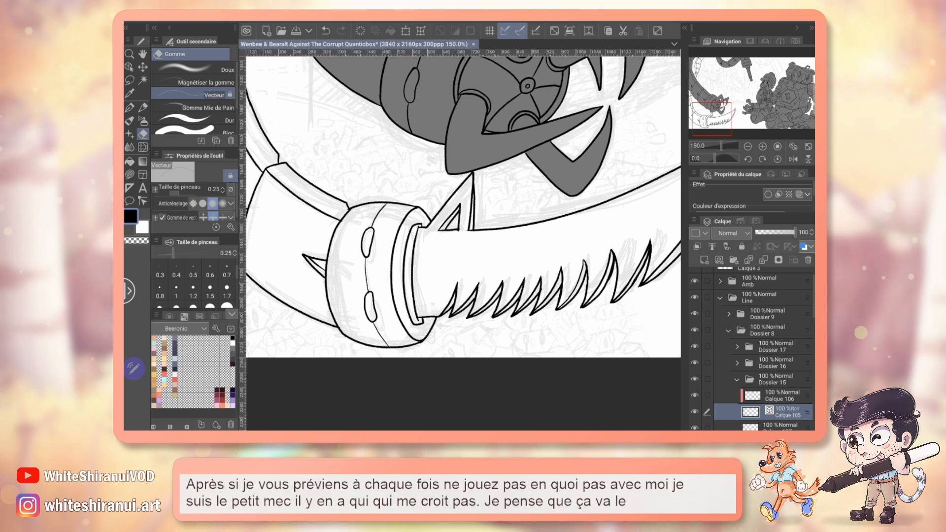
{"action": "key", "text": "p"}
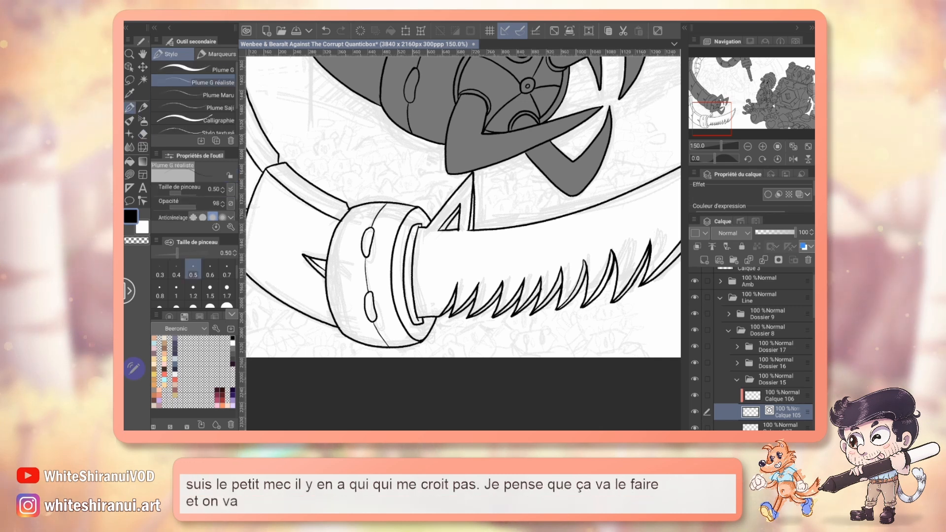
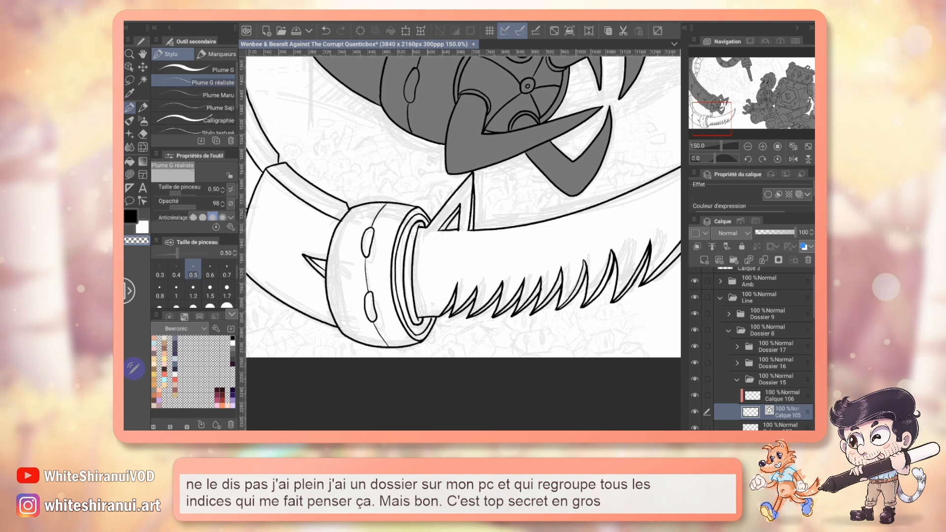
Review the saw arm's line art from the cuff and blade up to the canvas's upper edge, checking it against the whole composition
{"action": "scroll", "coordinate": [488, 257], "scroll_direction": "up", "scroll_amount": 1}
{"action": "scroll", "coordinate": [463, 242], "scroll_direction": "up", "scroll_amount": 2}
{"action": "scroll", "coordinate": [463, 242], "scroll_direction": "left", "scroll_amount": 3}
{"action": "scroll", "coordinate": [463, 242], "scroll_direction": "down", "scroll_amount": 3}
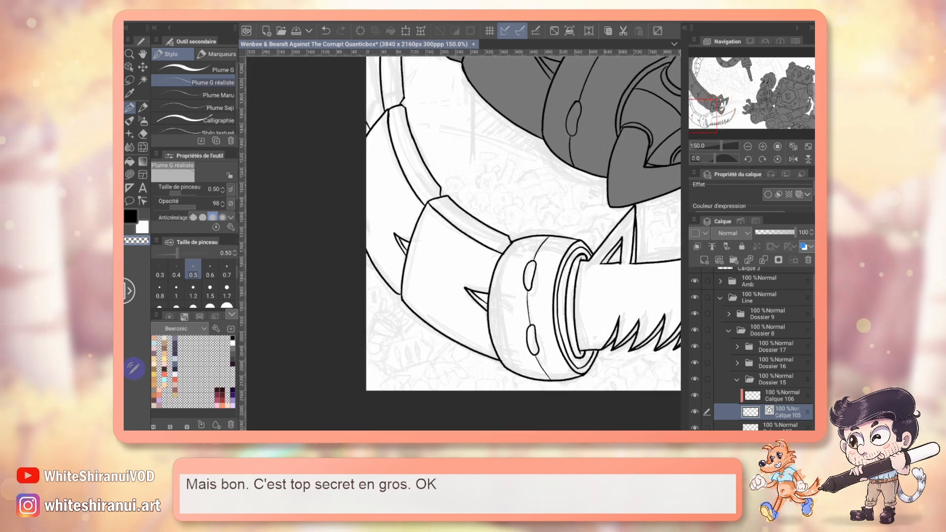
{"action": "scroll", "coordinate": [463, 242], "scroll_direction": "up", "scroll_amount": 3}
{"action": "left_click_drag", "start_coordinate": [710, 110], "coordinate": [718, 69]}
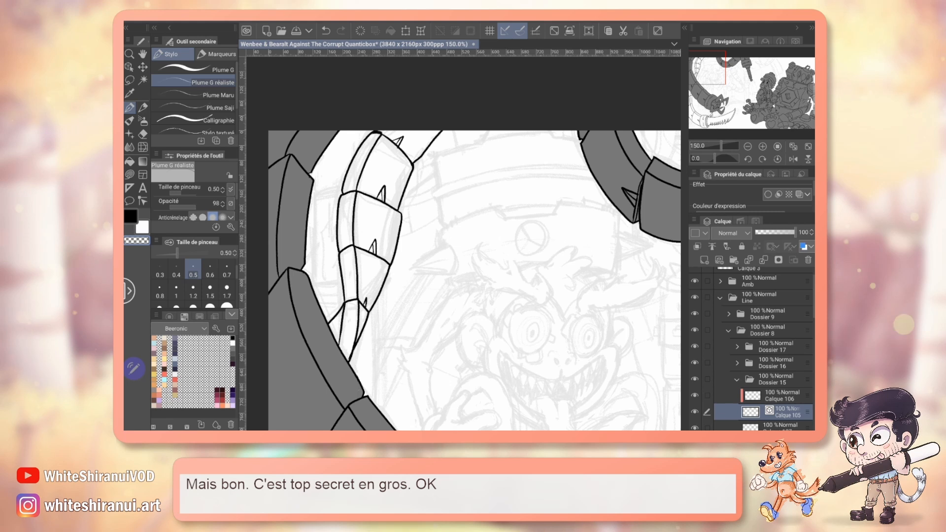
{"action": "left_click", "coordinate": [747, 146]}
{"action": "left_click", "coordinate": [748, 146]}
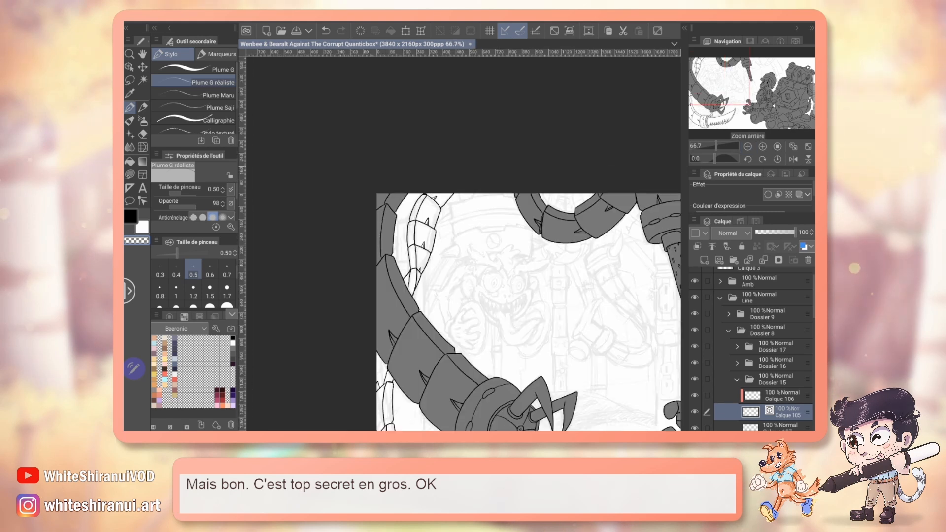
{"action": "left_click_drag", "start_coordinate": [730, 75], "coordinate": [741, 98]}
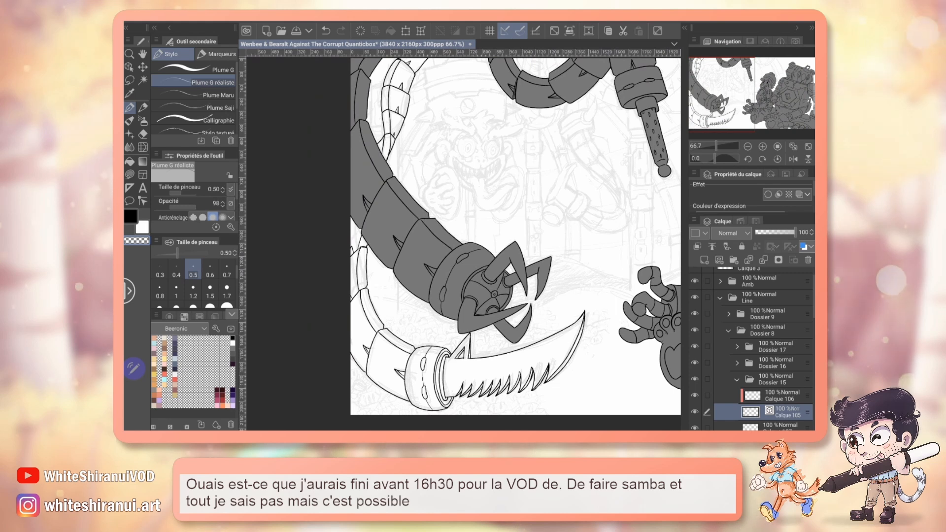
Fill the saw arm's segments, cuff and blade with flat grey on the layer Calque 107, using the fill that refers to other layers
{"action": "scroll", "coordinate": [752, 349], "scroll_direction": "down", "scroll_amount": 2}
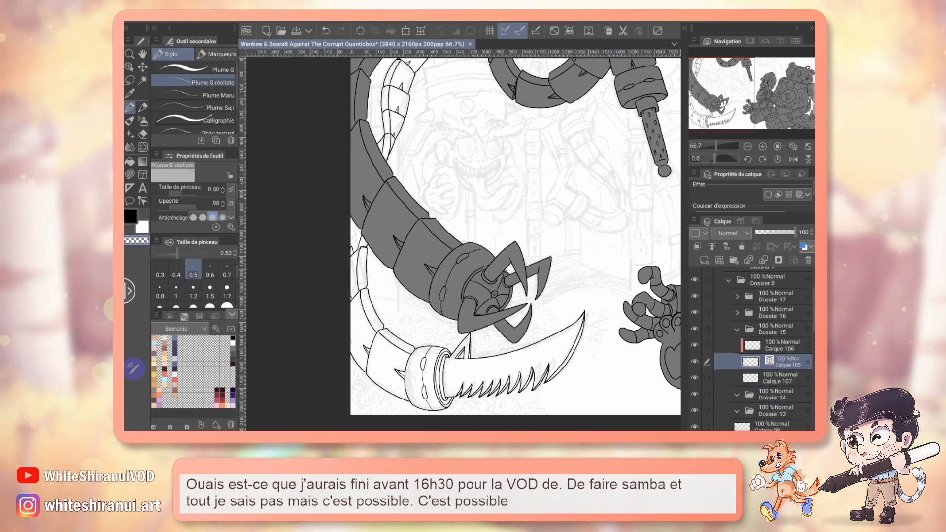
{"action": "left_click", "coordinate": [780, 378]}
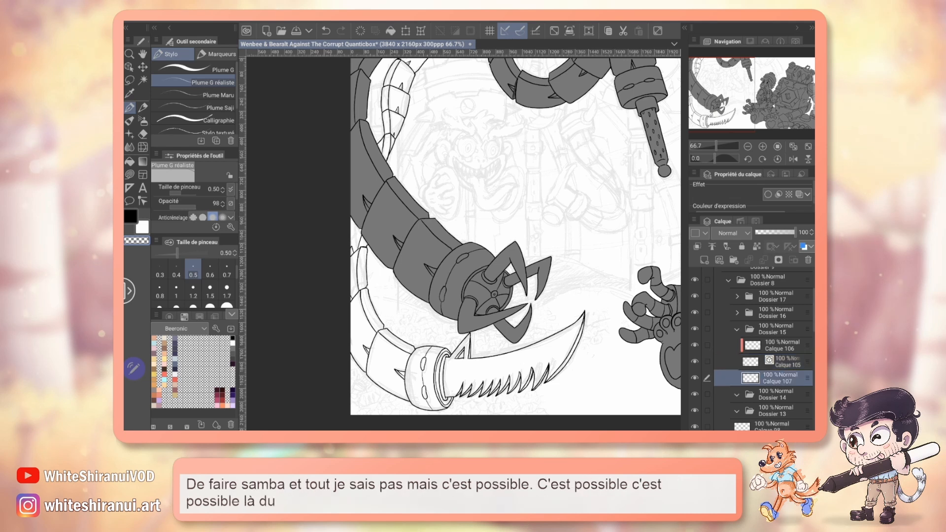
{"action": "key", "text": "g"}
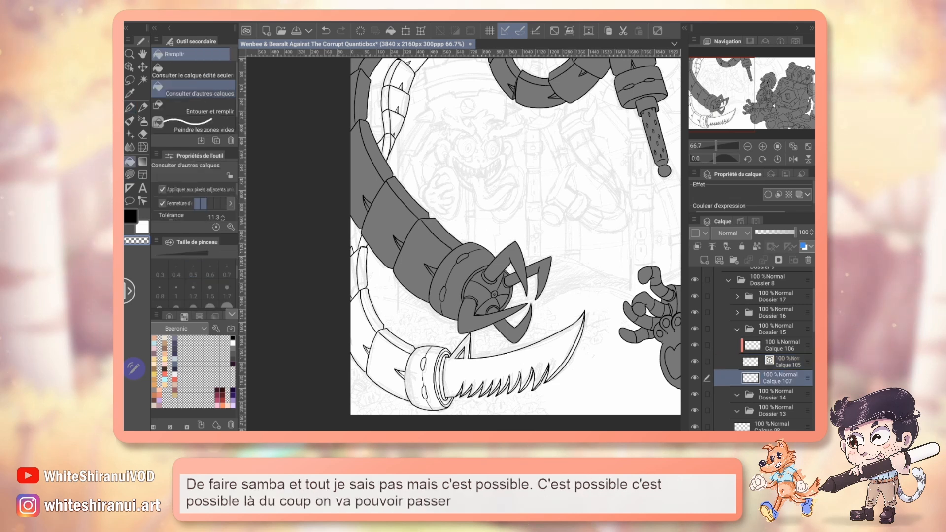
{"action": "left_click", "coordinate": [233, 349]}
{"action": "mouse_move", "coordinate": [486, 373]}
{"action": "left_mouse_down"}
{"action": "mouse_move", "coordinate": [429, 367]}
{"action": "mouse_move", "coordinate": [387, 351]}
{"action": "mouse_move", "coordinate": [352, 291]}
{"action": "mouse_move", "coordinate": [356, 239]}
{"action": "left_mouse_up"}
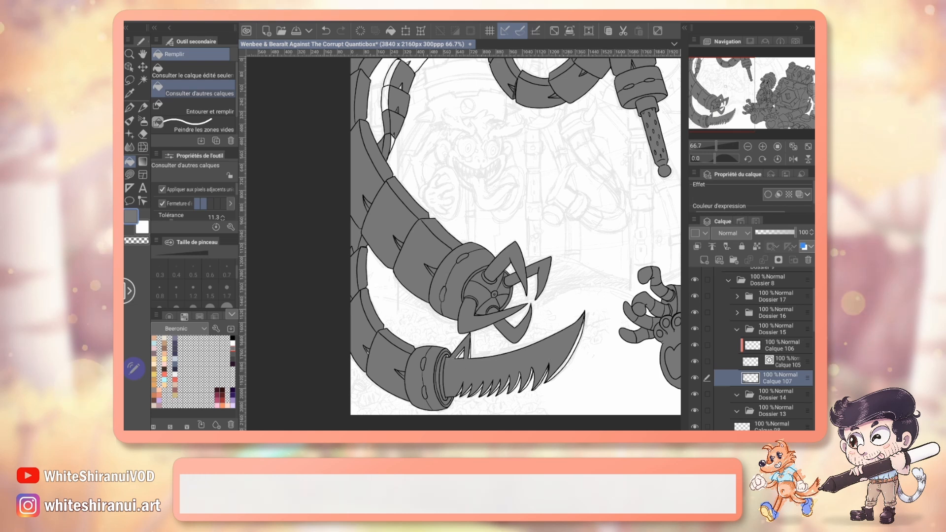
Inspect the grey-filled saw arm, claw arm and upper tentacle segments up close, checking the fills and line art for gaps and stray marks
{"action": "left_click_drag", "start_coordinate": [725, 93], "coordinate": [726, 75]}
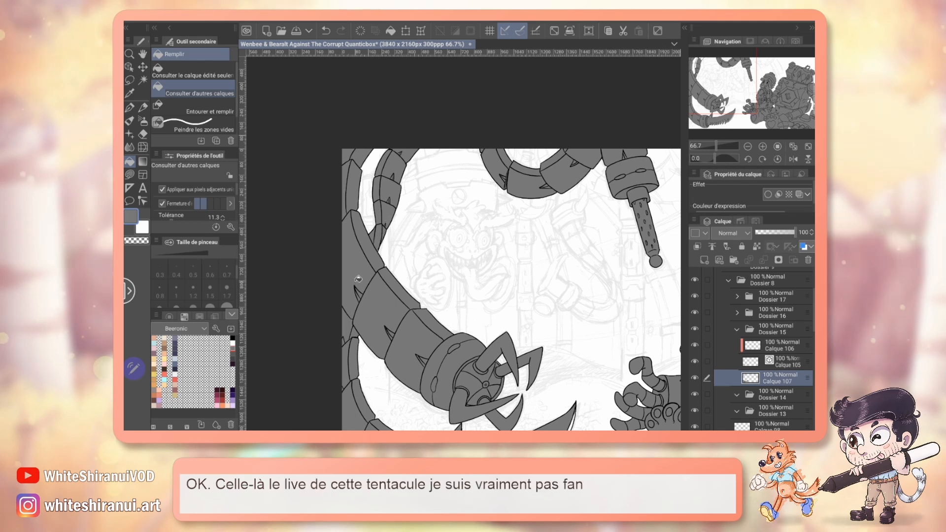
{"action": "scroll", "coordinate": [512, 240], "scroll_direction": "down", "scroll_amount": 5}
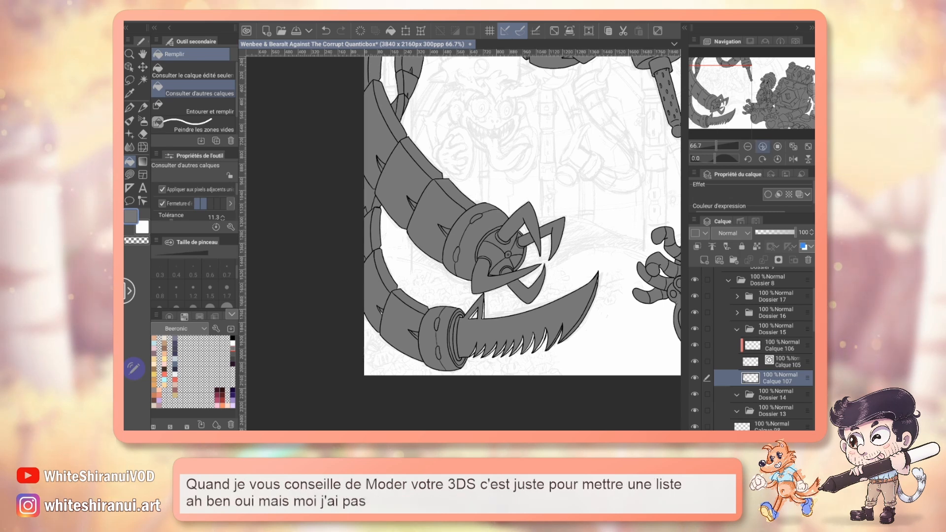
{"action": "left_click", "coordinate": [763, 146]}
{"action": "left_click", "coordinate": [763, 147]}
{"action": "left_click_drag", "start_coordinate": [726, 114], "coordinate": [728, 123]}
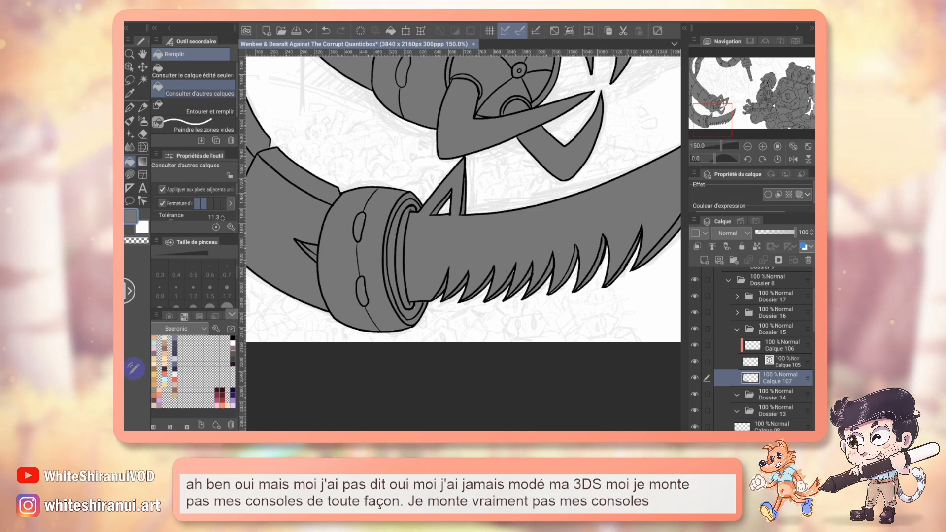
{"action": "left_click_drag", "start_coordinate": [557, 251], "coordinate": [401, 313]}
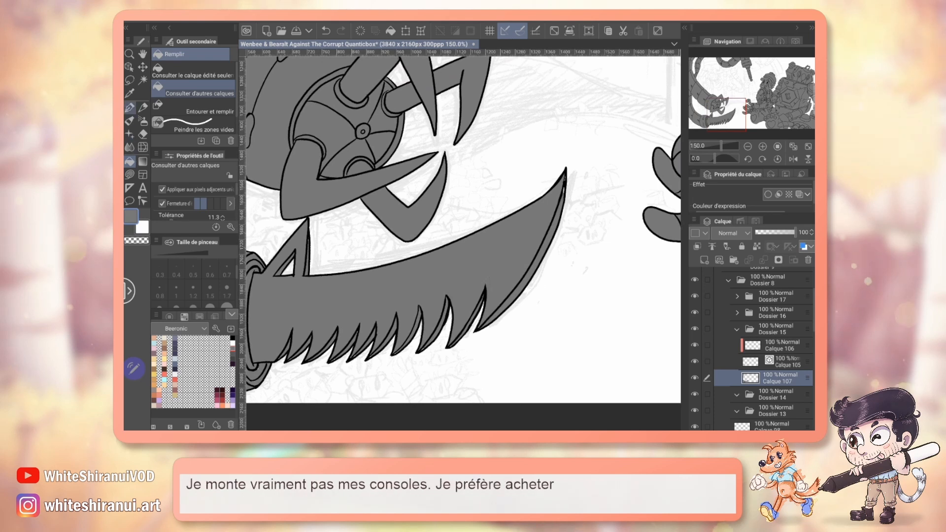
{"action": "left_click", "coordinate": [129, 107]}
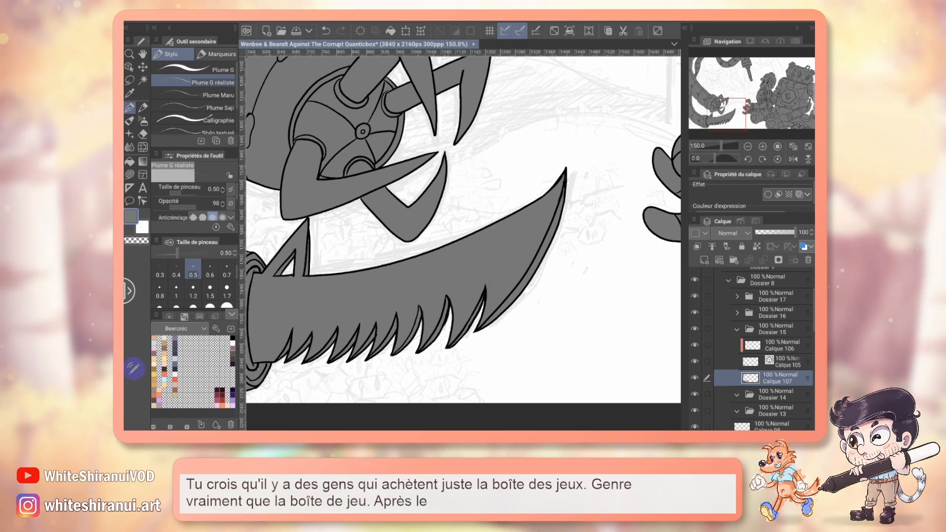
{"action": "left_click_drag", "start_coordinate": [463, 227], "coordinate": [568, 179]}
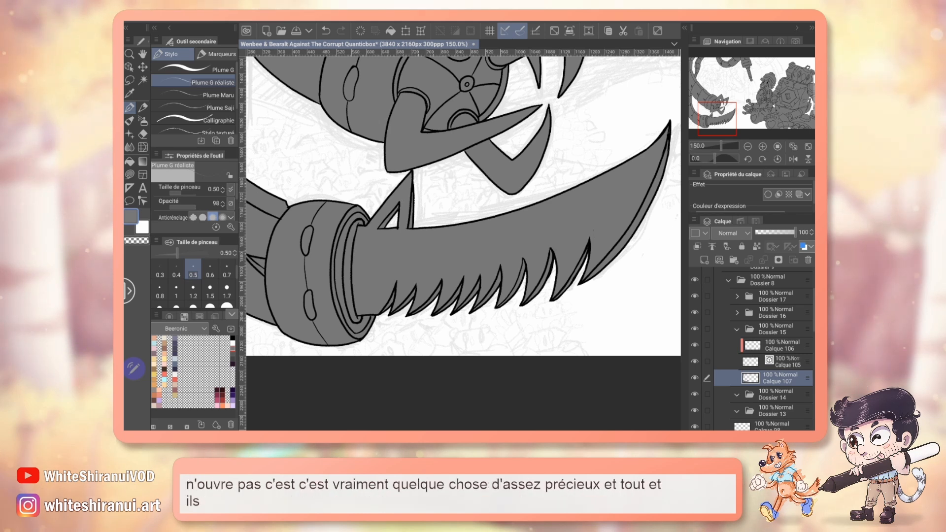
{"action": "left_click_drag", "start_coordinate": [364, 210], "coordinate": [563, 225]}
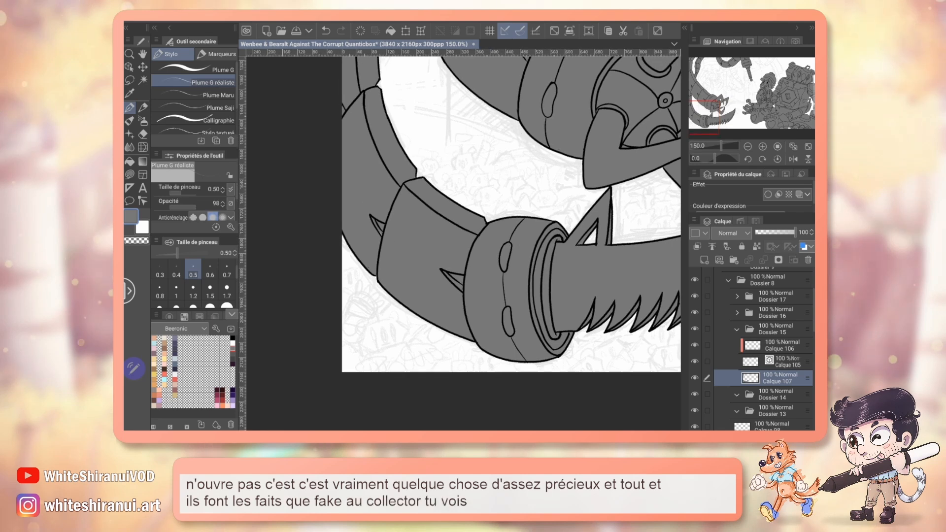
{"action": "left_click_drag", "start_coordinate": [488, 143], "coordinate": [457, 361]}
{"action": "mouse_move", "coordinate": [718, 77]}
{"action": "left_mouse_down"}
{"action": "mouse_move", "coordinate": [720, 97]}
{"action": "mouse_move", "coordinate": [712, 72]}
{"action": "left_mouse_up"}
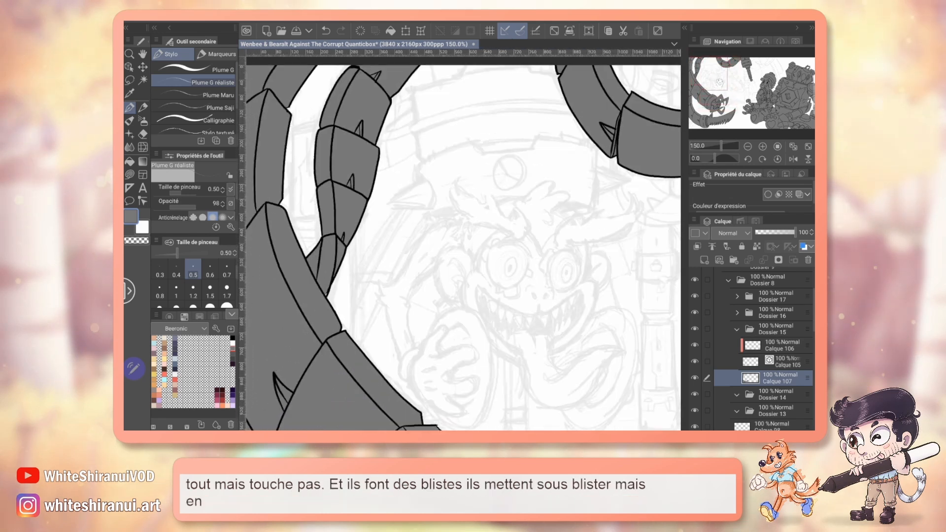
{"action": "mouse_move", "coordinate": [715, 84]}
{"action": "left_mouse_down"}
{"action": "mouse_move", "coordinate": [721, 78]}
{"action": "mouse_move", "coordinate": [709, 82]}
{"action": "left_mouse_up"}
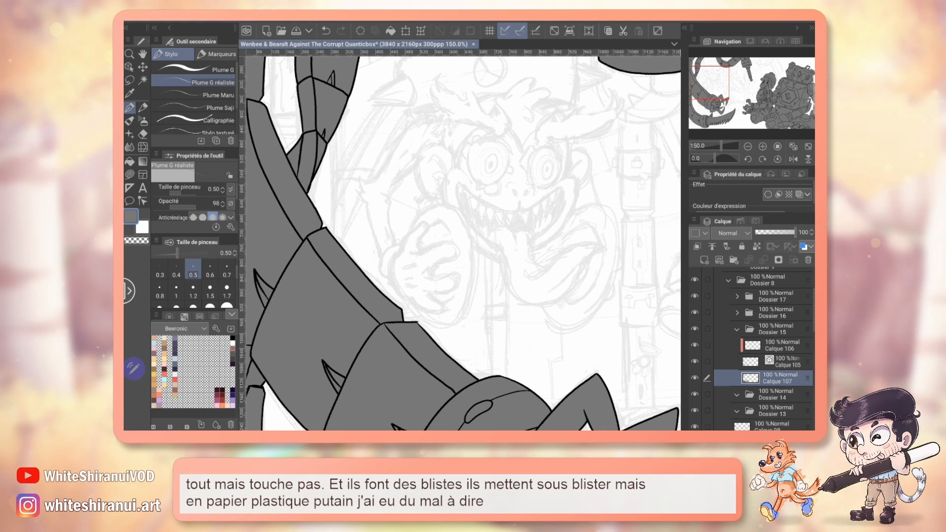
{"action": "left_click", "coordinate": [748, 146]}
{"action": "left_click", "coordinate": [747, 146]}
{"action": "left_click", "coordinate": [748, 146]}
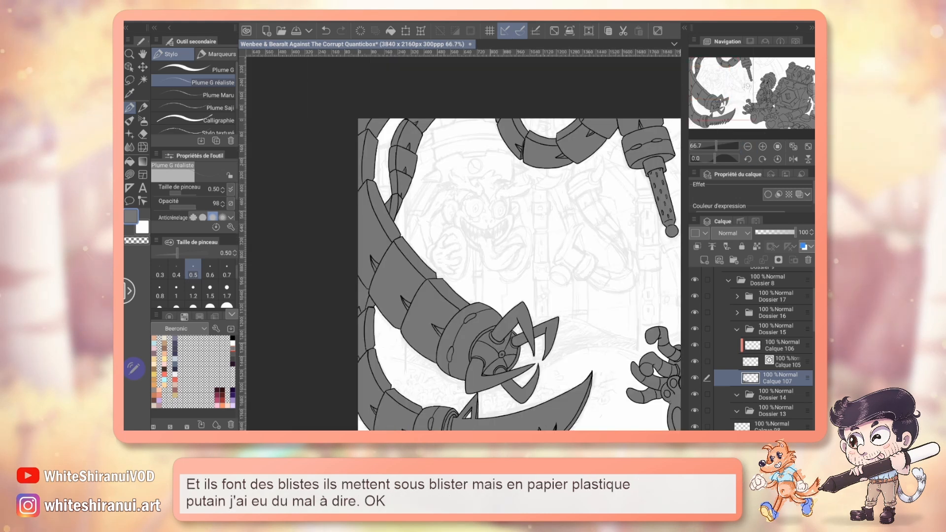
{"action": "left_click_drag", "start_coordinate": [747, 86], "coordinate": [747, 101]}
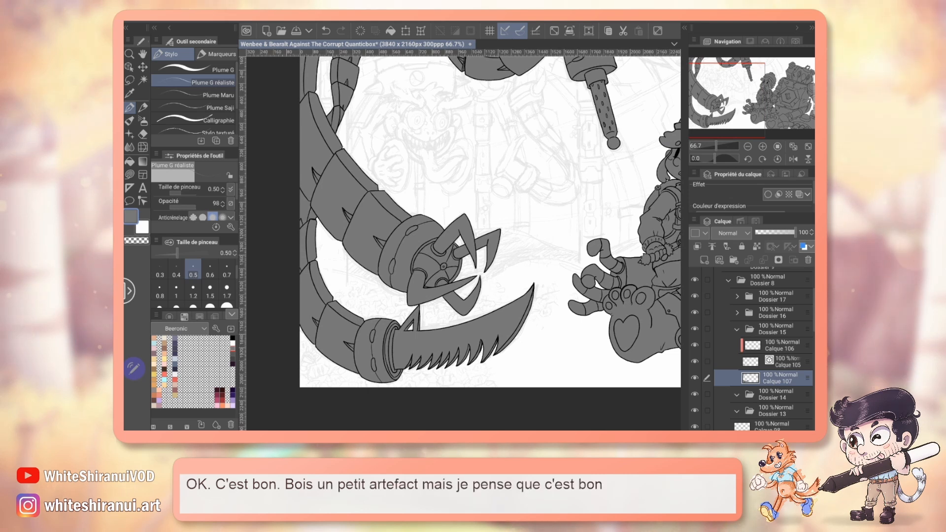
Collapse Dossier 15 and give Dossier 14 a raster layer, a vector layer and a clipped raster layer above, with vector layer Calque 109 active
{"action": "left_click", "coordinate": [737, 330]}
{"action": "left_click", "coordinate": [775, 345]}
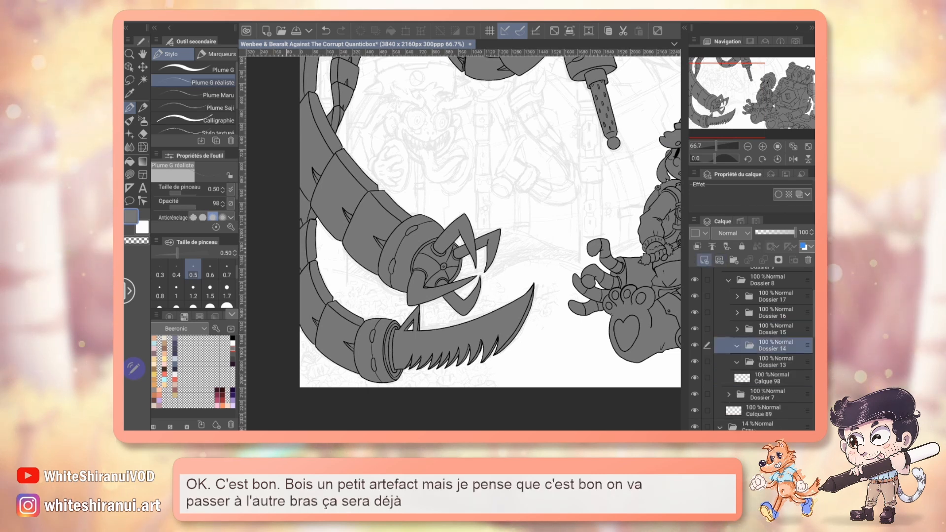
{"action": "left_click", "coordinate": [705, 260]}
{"action": "left_click", "coordinate": [720, 261]}
{"action": "left_click", "coordinate": [704, 260]}
{"action": "left_click", "coordinate": [697, 247]}
{"action": "left_click", "coordinate": [778, 378]}
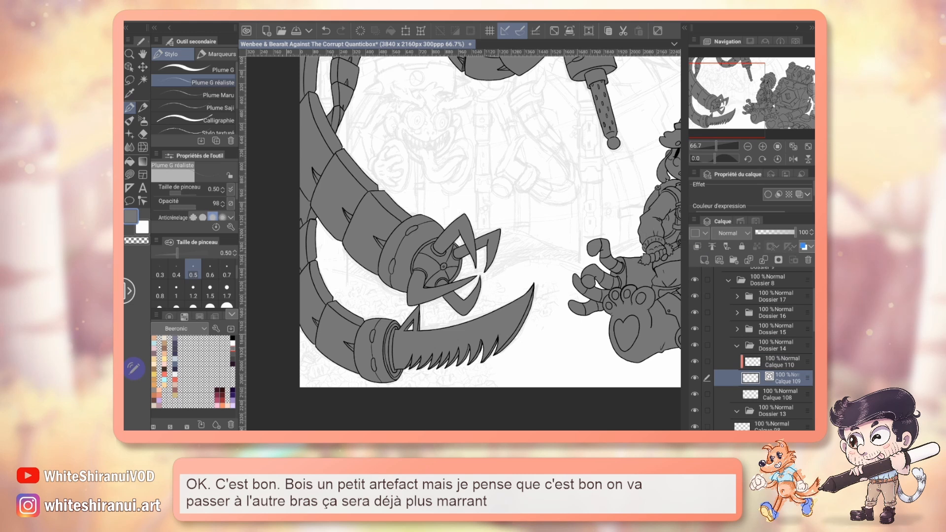
Check which sketched arm the Tent2 folder inside 2UP contains by switching its visibility off and on
{"action": "left_click_drag", "start_coordinate": [503, 188], "coordinate": [454, 256]}
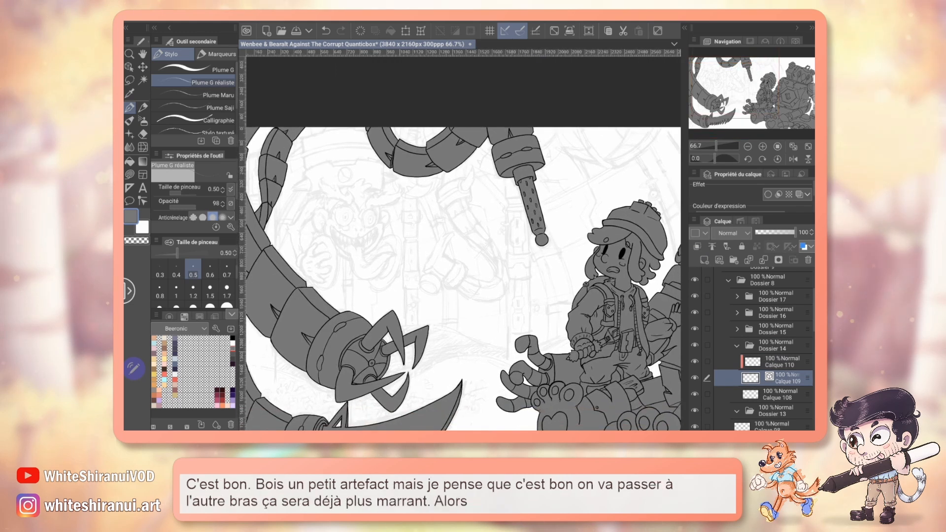
{"action": "scroll", "coordinate": [764, 345], "scroll_direction": "down", "scroll_amount": 10}
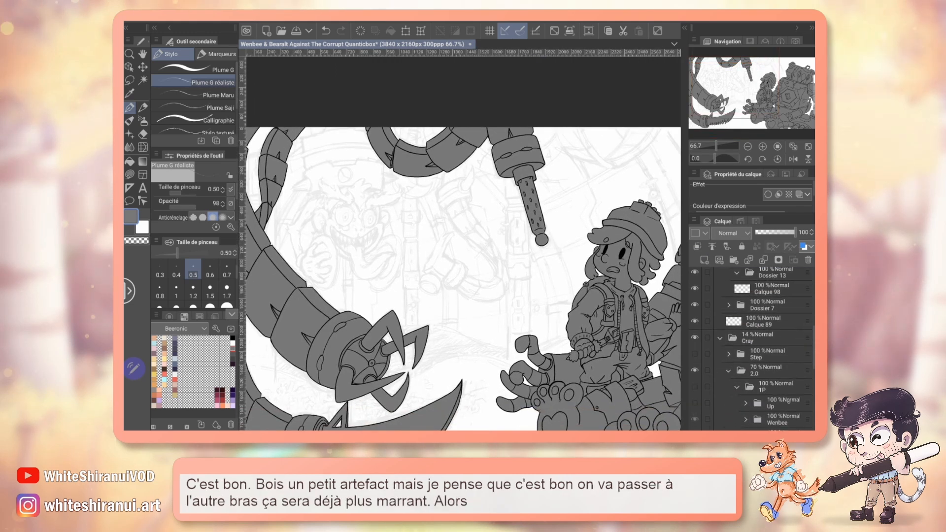
{"action": "left_click", "coordinate": [737, 358]}
{"action": "scroll", "coordinate": [715, 365], "scroll_direction": "down", "scroll_amount": 1}
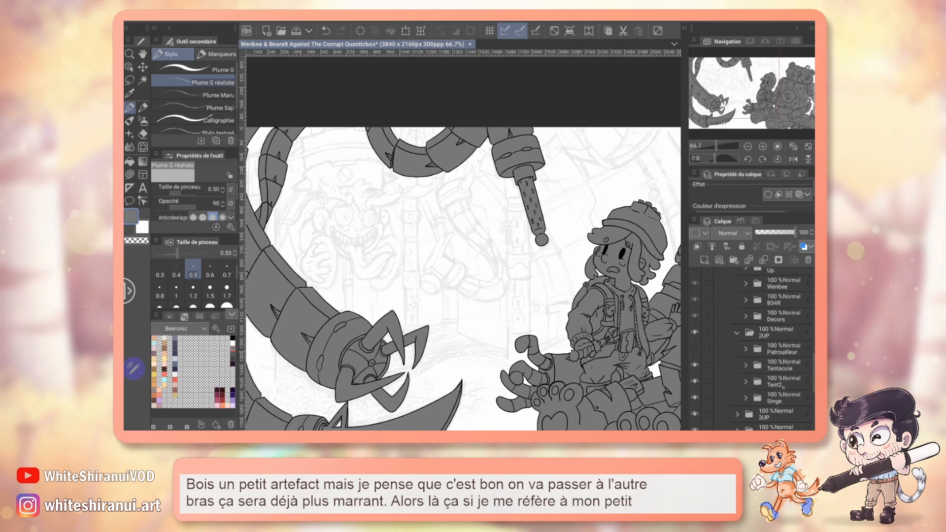
{"action": "left_click", "coordinate": [695, 381]}
{"action": "left_click", "coordinate": [695, 382]}
{"action": "left_click", "coordinate": [695, 382]}
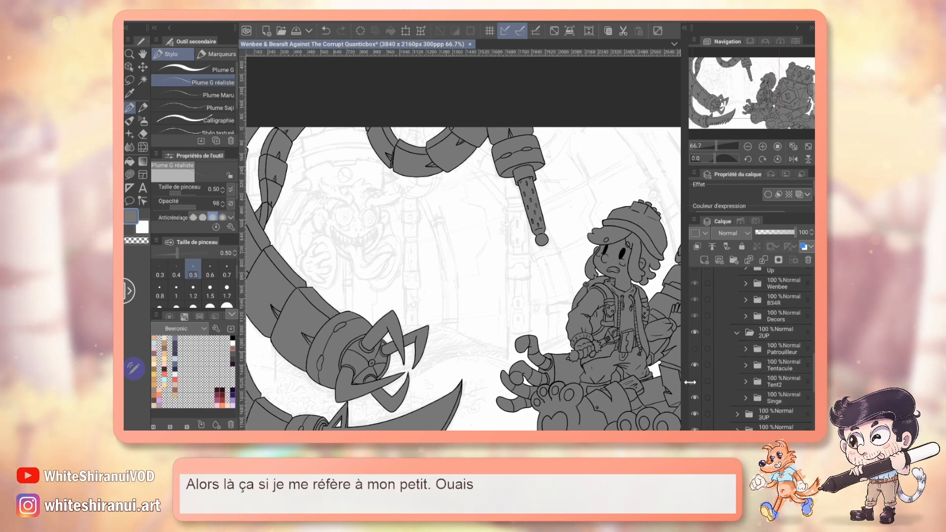
{"action": "left_click", "coordinate": [695, 381]}
{"action": "left_click", "coordinate": [694, 382]}
{"action": "left_click", "coordinate": [695, 382]}
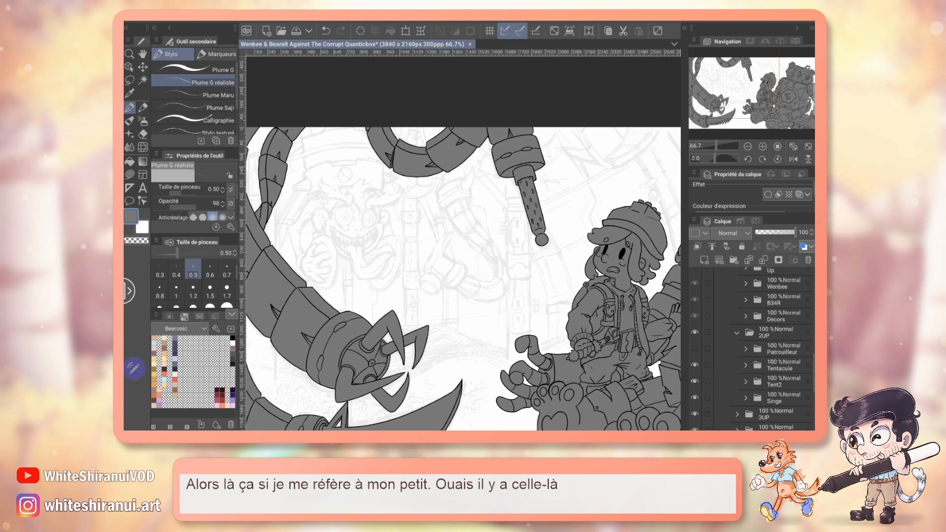
{"action": "left_click", "coordinate": [695, 382]}
{"action": "left_click", "coordinate": [695, 382]}
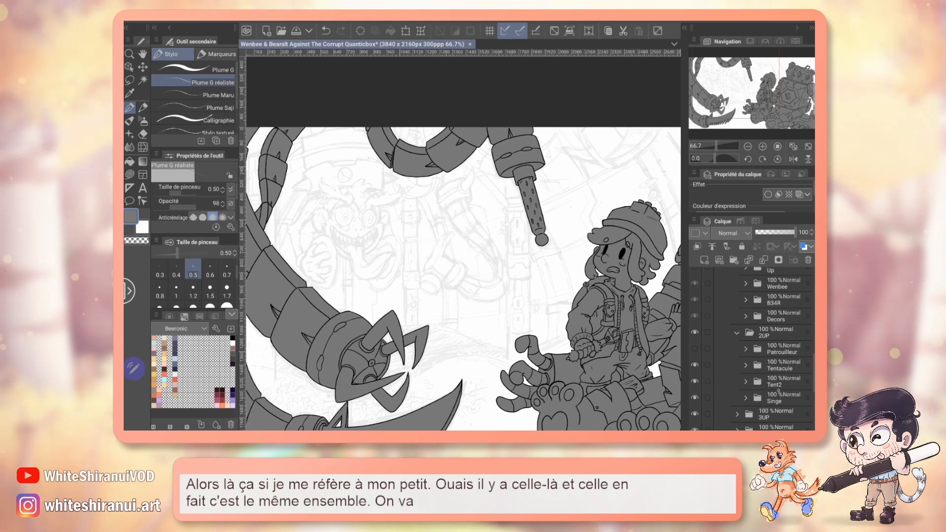
Collapse the sketch folder 2UP and make the vector layer Calque 109 active again with black as the drawing colour
{"action": "left_click", "coordinate": [779, 332]}
{"action": "left_click", "coordinate": [737, 333]}
{"action": "scroll", "coordinate": [759, 350], "scroll_direction": "up", "scroll_amount": 4}
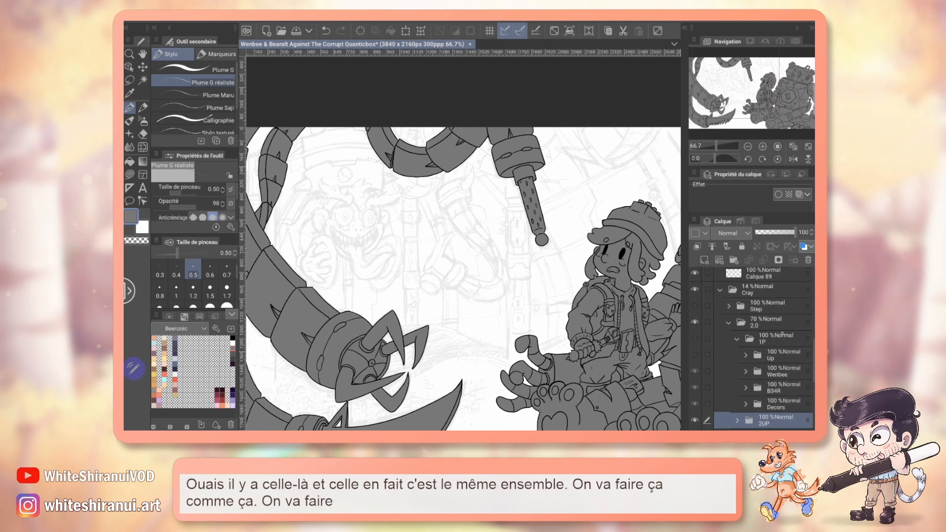
{"action": "scroll", "coordinate": [759, 345], "scroll_direction": "up", "scroll_amount": 3}
{"action": "left_click", "coordinate": [788, 324]}
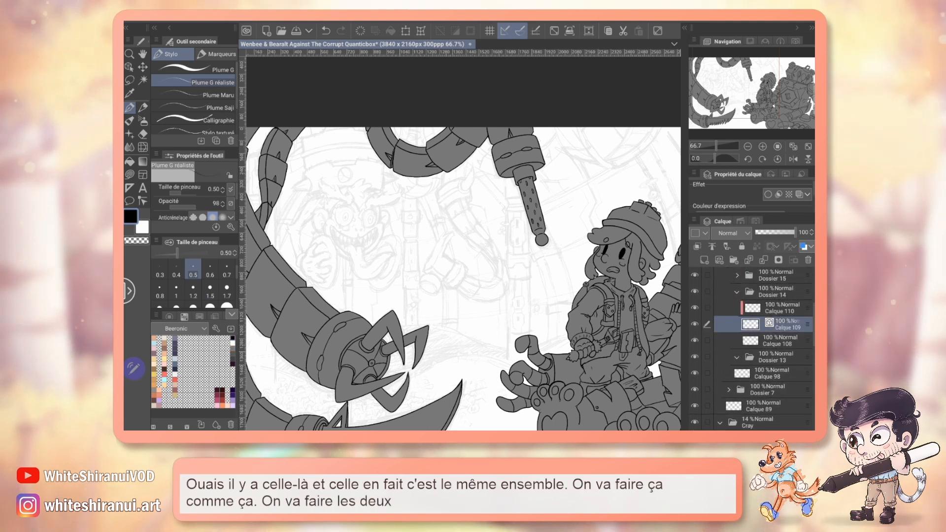
Ink the upper rim and side edge of the sketched arm's horned cuff and the horn's rounded base, using Plume G réaliste at 0.50
{"action": "left_click", "coordinate": [763, 146]}
{"action": "left_click_drag", "start_coordinate": [579, 237], "coordinate": [519, 270]}
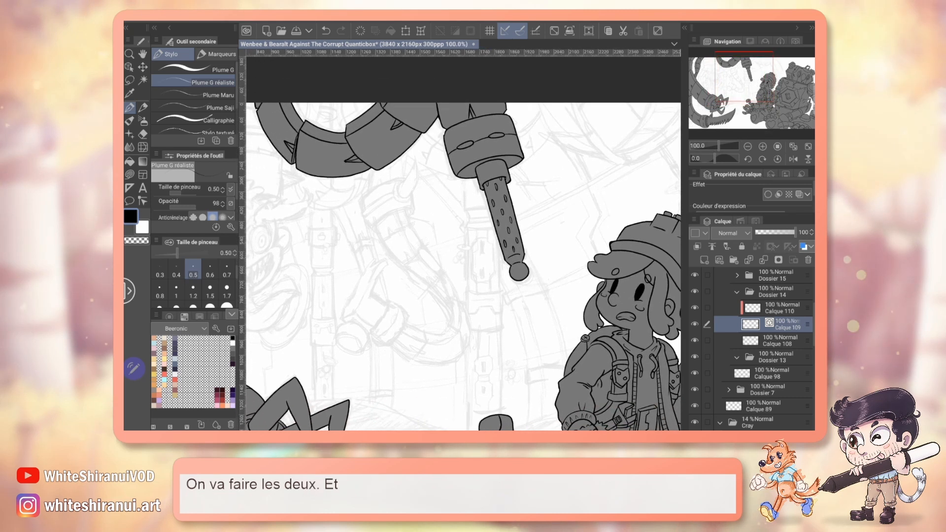
{"action": "scroll", "coordinate": [764, 349], "scroll_direction": "up", "scroll_amount": 2}
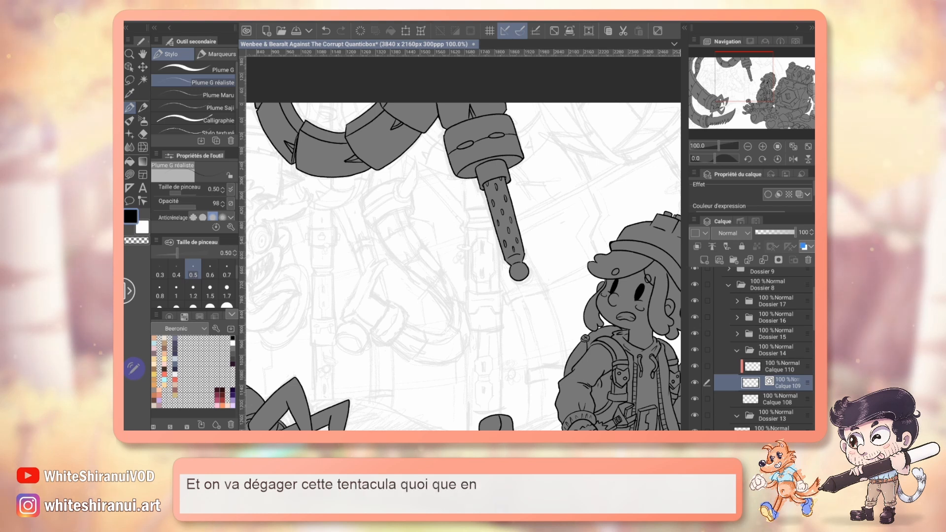
{"action": "left_click", "coordinate": [766, 147]}
{"action": "left_click_drag", "start_coordinate": [473, 256], "coordinate": [568, 272]}
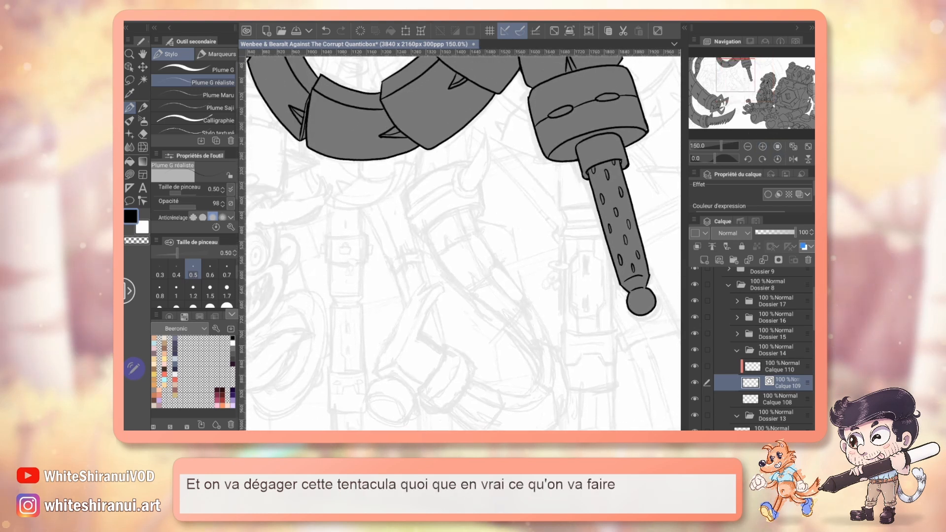
{"action": "left_click_drag", "start_coordinate": [463, 242], "coordinate": [441, 306]}
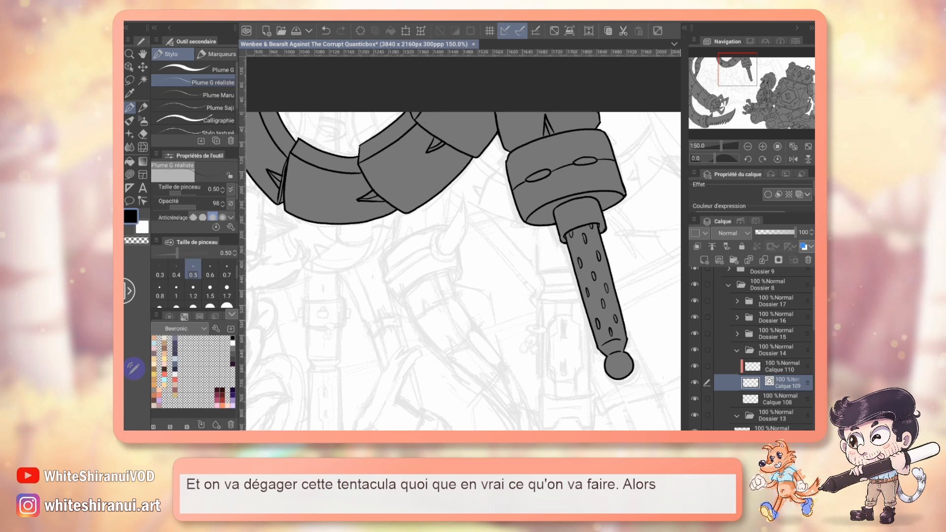
{"action": "left_click_drag", "start_coordinate": [381, 256], "coordinate": [447, 225]}
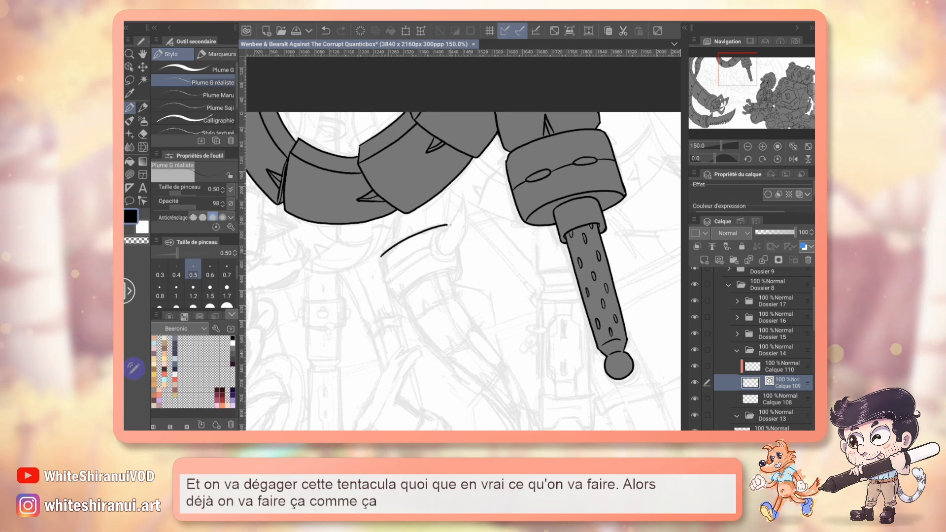
{"action": "key", "text": "ctrl+z"}
{"action": "mouse_move", "coordinate": [386, 272]}
{"action": "left_mouse_down"}
{"action": "mouse_move", "coordinate": [409, 237]}
{"action": "mouse_move", "coordinate": [444, 228]}
{"action": "mouse_move", "coordinate": [457, 248]}
{"action": "left_mouse_up"}
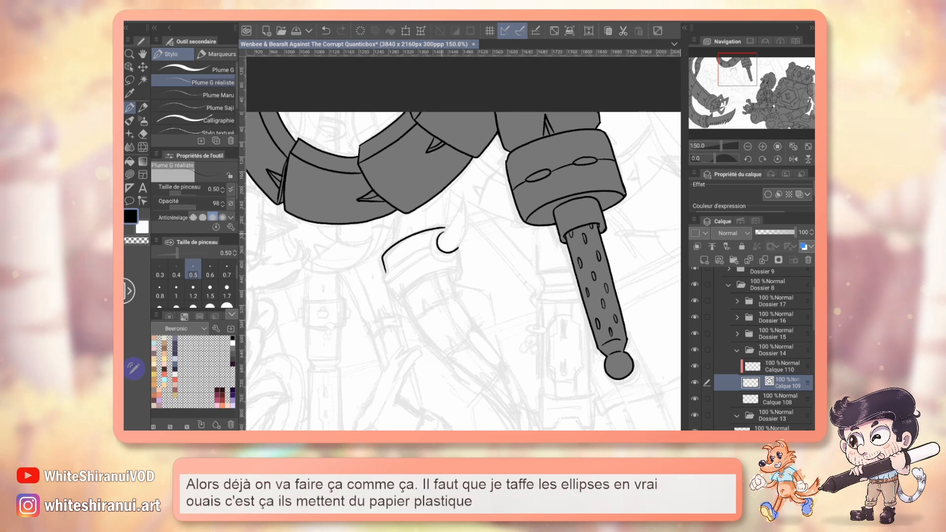
Ink the cuff's curved pointed horn and the parallel lines of the raised band that runs around the horn's base
{"action": "left_click_drag", "start_coordinate": [444, 232], "coordinate": [462, 196]}
{"action": "mouse_move", "coordinate": [461, 243]}
{"action": "left_mouse_down"}
{"action": "mouse_move", "coordinate": [438, 234]}
{"action": "mouse_move", "coordinate": [453, 255]}
{"action": "left_mouse_up"}
{"action": "key", "text": "ctrl+z"}
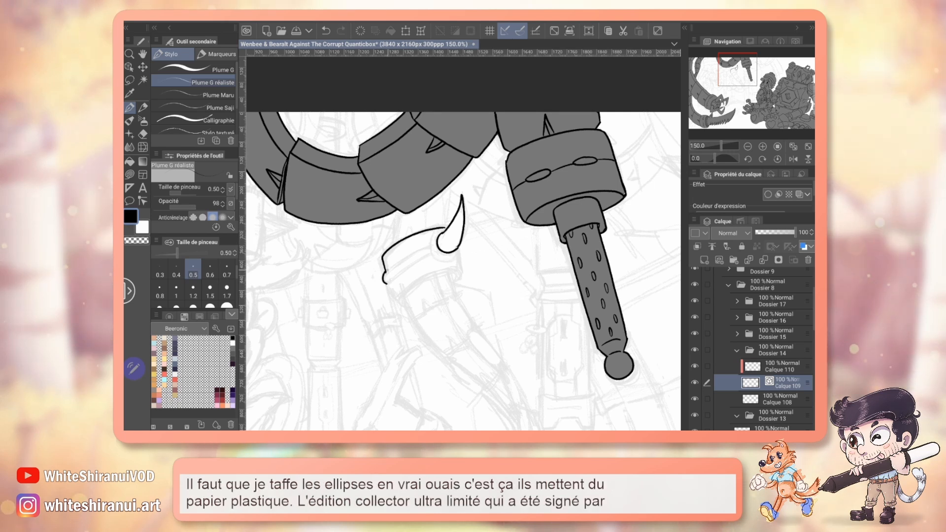
{"action": "left_click_drag", "start_coordinate": [428, 245], "coordinate": [385, 271]}
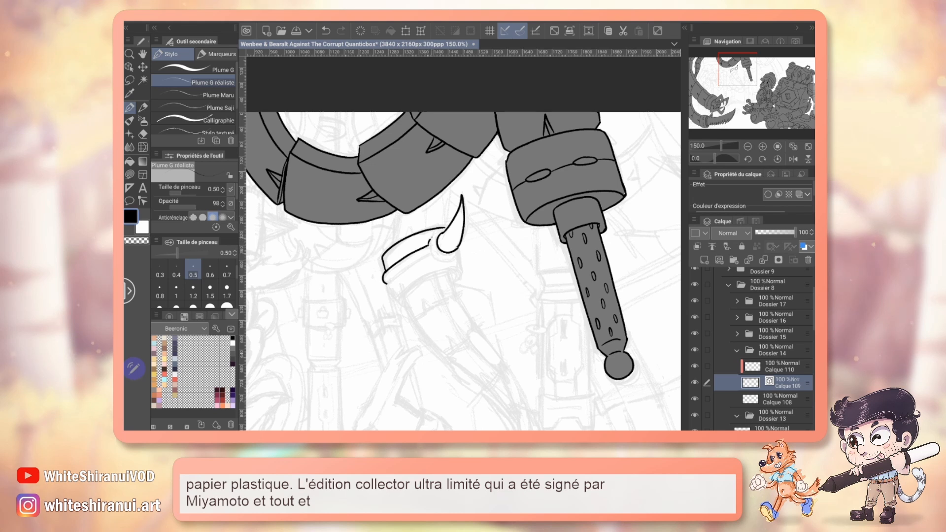
{"action": "key", "text": "ctrl+z"}
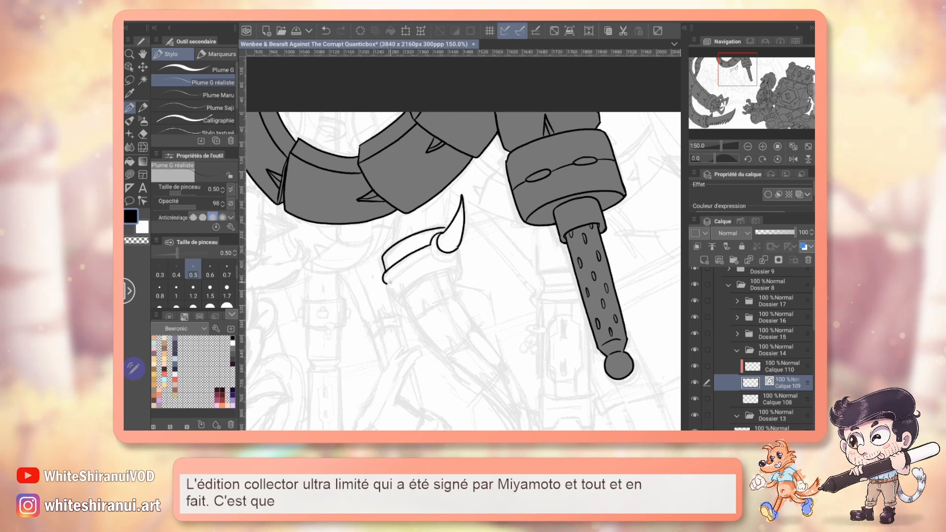
{"action": "left_click_drag", "start_coordinate": [433, 253], "coordinate": [437, 257]}
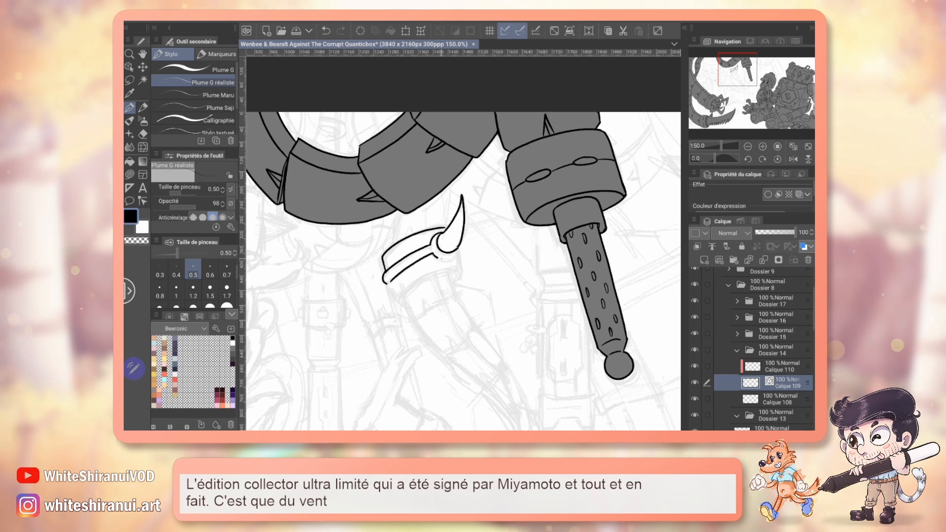
Ink the horned cuff's lower side corners and curved bottom edge, plus the arm outline and small spike above its rim
{"action": "left_click_drag", "start_coordinate": [385, 284], "coordinate": [392, 294]}
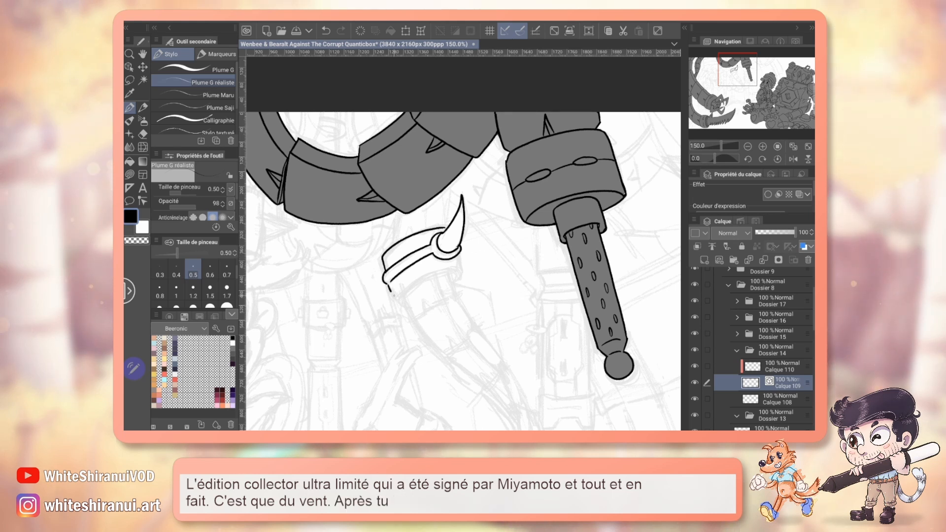
{"action": "key", "text": "ctrl+z"}
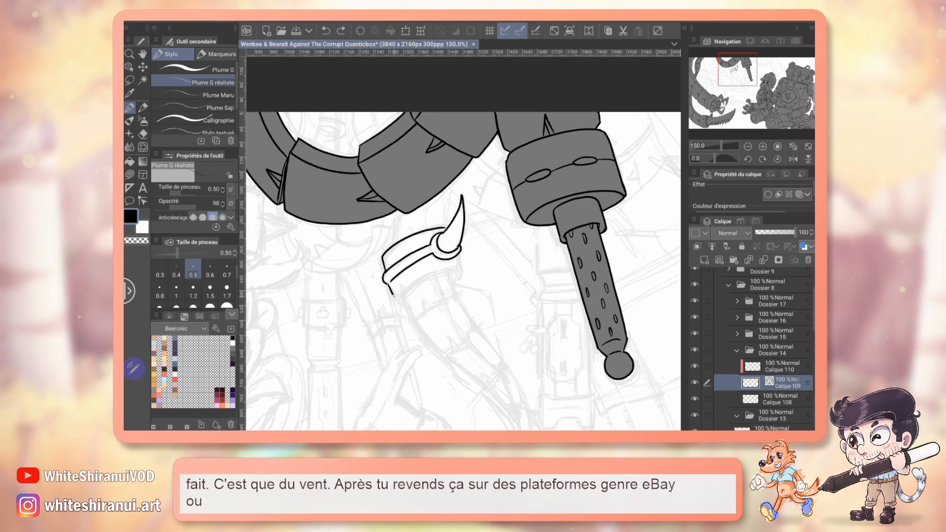
{"action": "left_click_drag", "start_coordinate": [386, 283], "coordinate": [401, 300]}
{"action": "left_click_drag", "start_coordinate": [454, 281], "coordinate": [462, 274]}
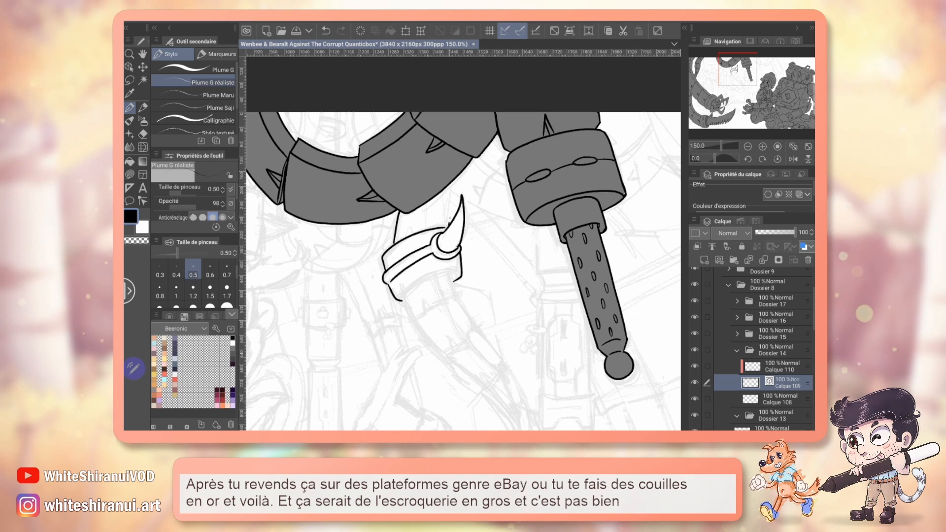
{"action": "mouse_move", "coordinate": [446, 188]}
{"action": "left_mouse_down"}
{"action": "mouse_move", "coordinate": [441, 224]}
{"action": "mouse_move", "coordinate": [419, 232]}
{"action": "left_mouse_up"}
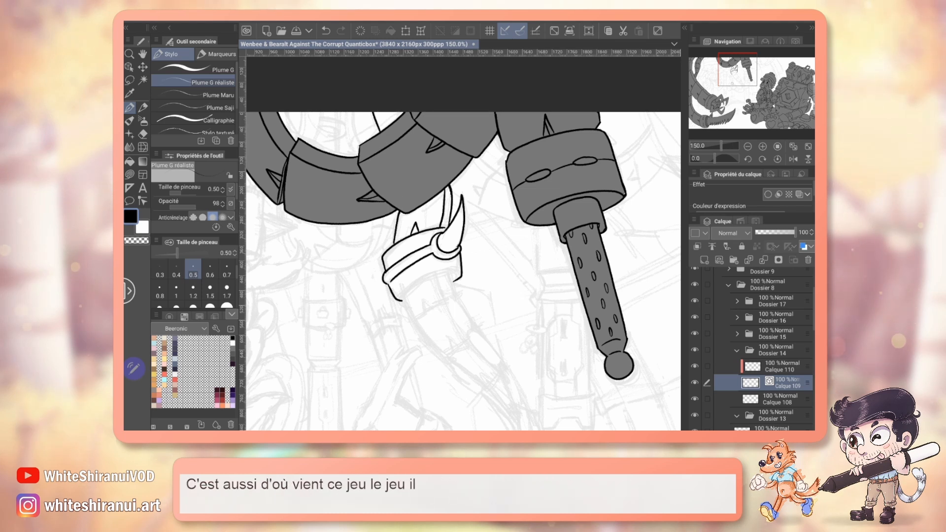
{"action": "left_click_drag", "start_coordinate": [464, 295], "coordinate": [441, 215]}
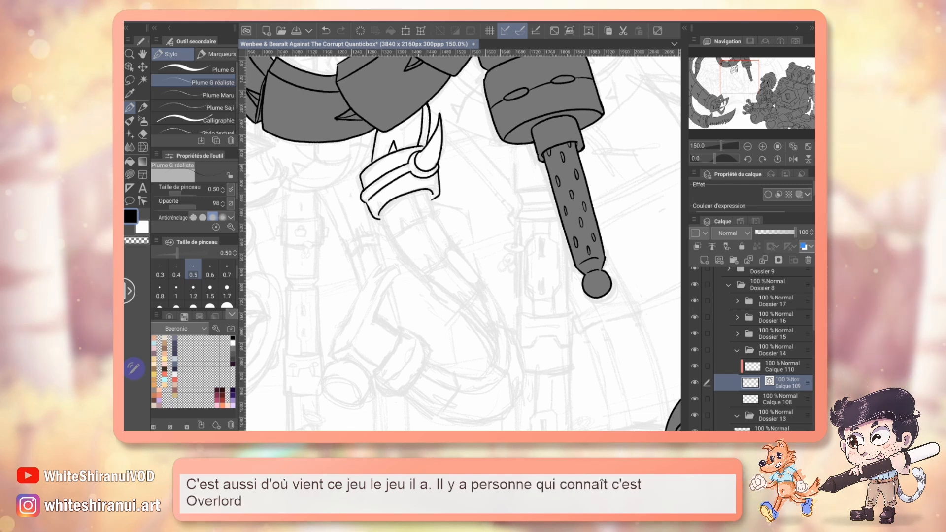
{"action": "key", "text": "ctrl+z"}
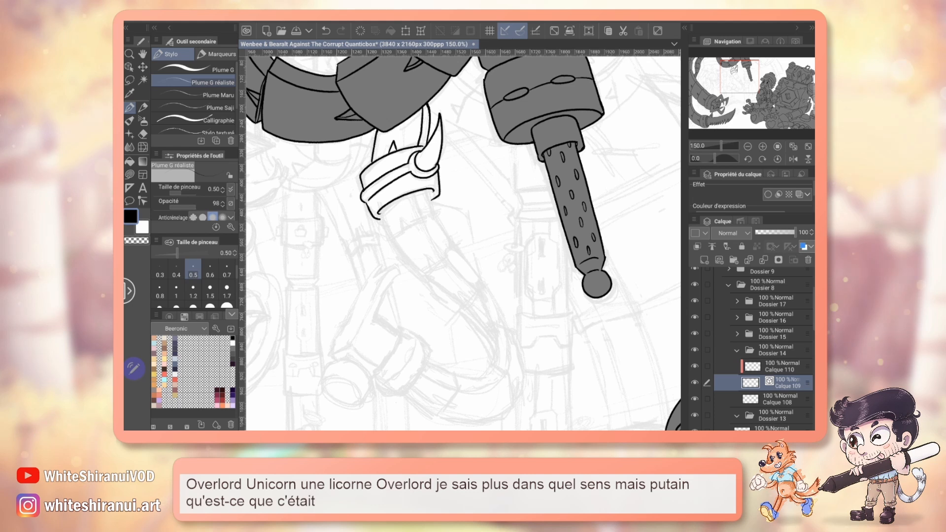
{"action": "left_click_drag", "start_coordinate": [567, 197], "coordinate": [568, 286]}
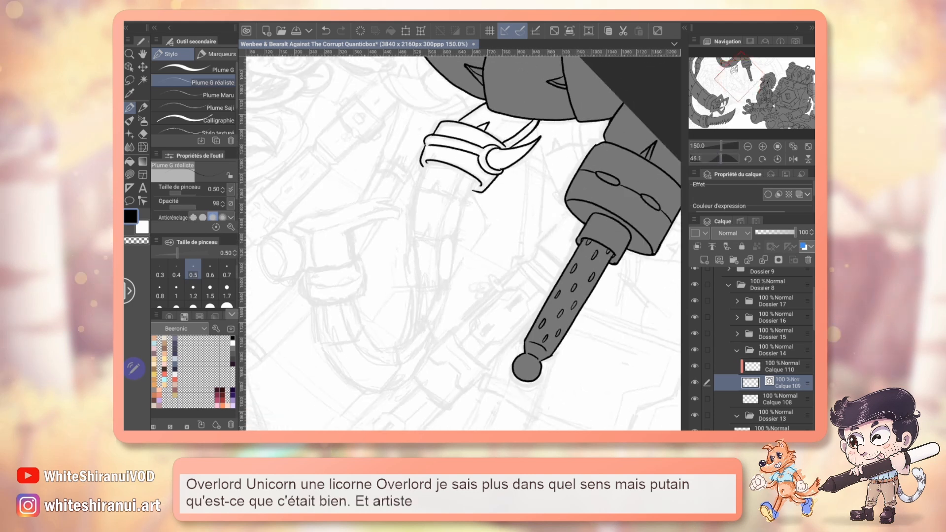
{"action": "left_click_drag", "start_coordinate": [427, 164], "coordinate": [387, 275]}
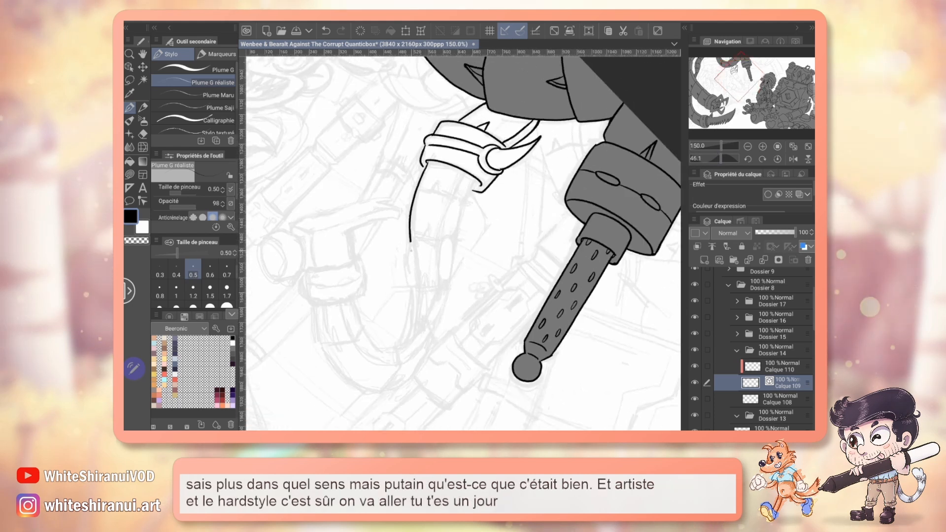
{"action": "key", "text": "ctrl+z"}
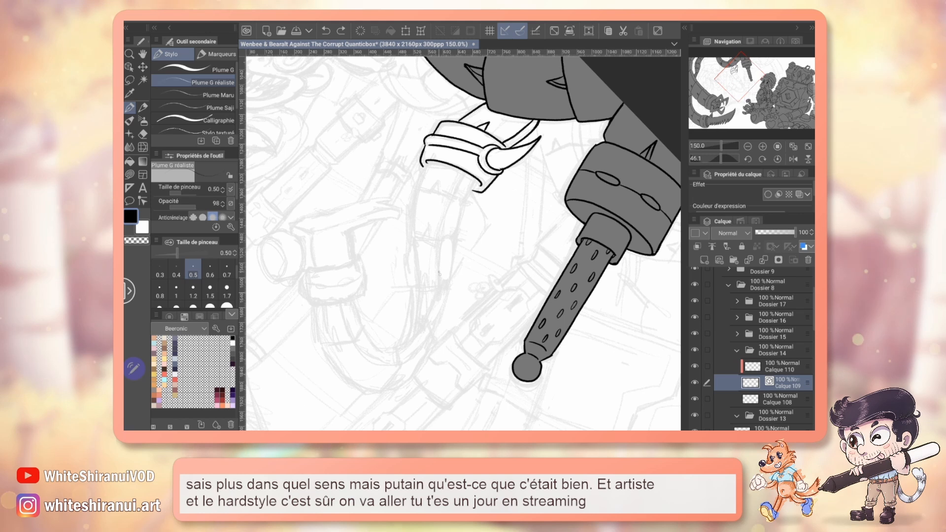
{"action": "left_click_drag", "start_coordinate": [441, 286], "coordinate": [465, 177]}
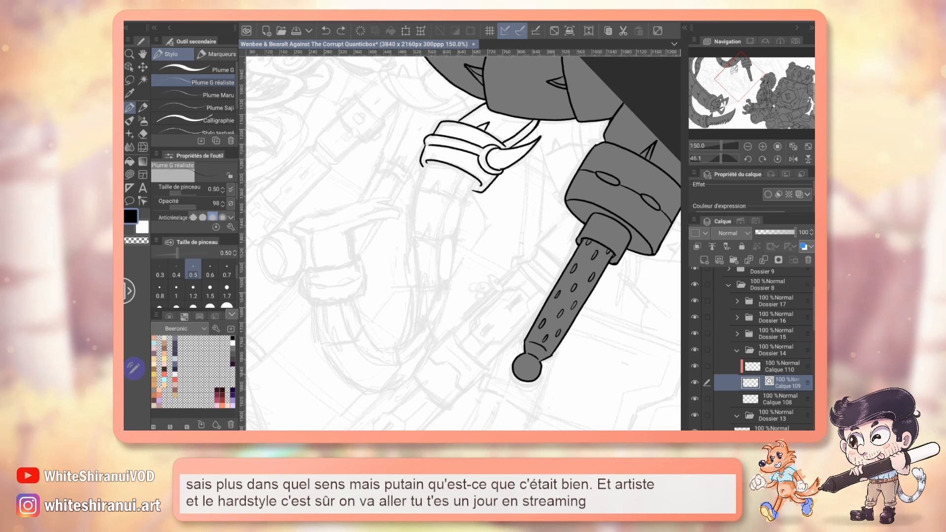
Ink three narrow end-to-end segments along the inner side of the sketched arm's curve below the cuff, on the vector layer Calque 109
{"action": "mouse_move", "coordinate": [463, 242]}
{"action": "left_mouse_down"}
{"action": "mouse_move", "coordinate": [554, 240]}
{"action": "mouse_move", "coordinate": [545, 210]}
{"action": "left_mouse_up"}
{"action": "mouse_move", "coordinate": [509, 290]}
{"action": "left_mouse_down"}
{"action": "mouse_move", "coordinate": [479, 313]}
{"action": "mouse_move", "coordinate": [480, 326]}
{"action": "mouse_move", "coordinate": [516, 294]}
{"action": "left_mouse_up"}
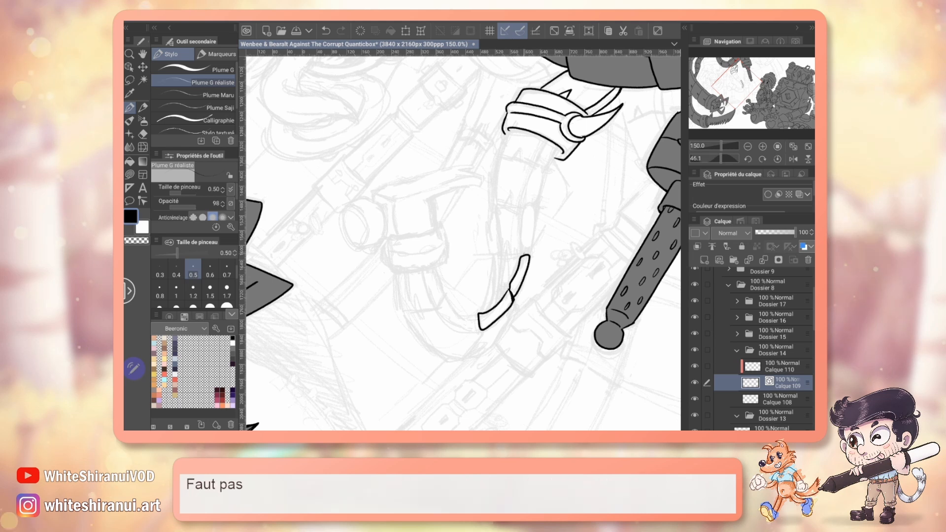
{"action": "left_click_drag", "start_coordinate": [522, 238], "coordinate": [523, 254]}
{"action": "left_click_drag", "start_coordinate": [523, 212], "coordinate": [534, 217]}
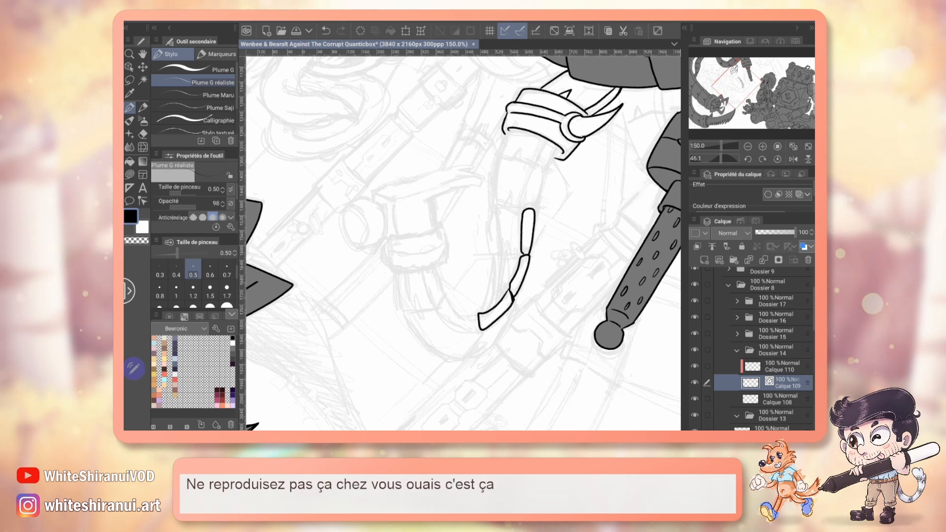
{"action": "left_click_drag", "start_coordinate": [772, 351], "coordinate": [772, 351]}
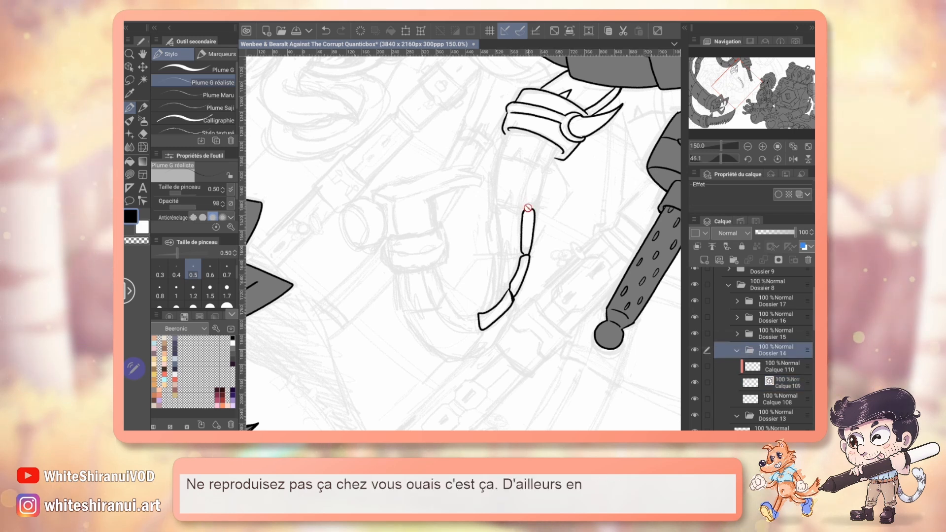
{"action": "left_click", "coordinate": [784, 382]}
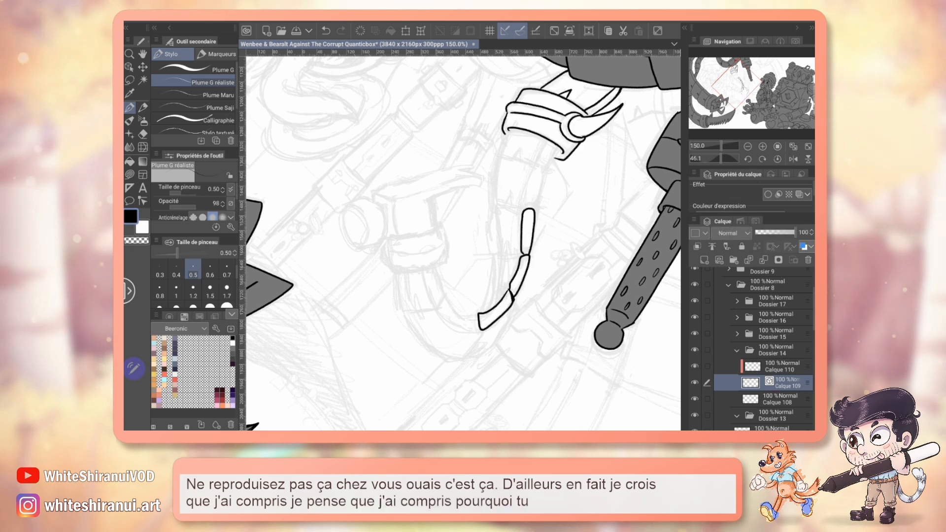
Try a fourth narrow segment closer to the cuff, and undo it together with the third segment
{"action": "left_click_drag", "start_coordinate": [463, 244], "coordinate": [357, 152]}
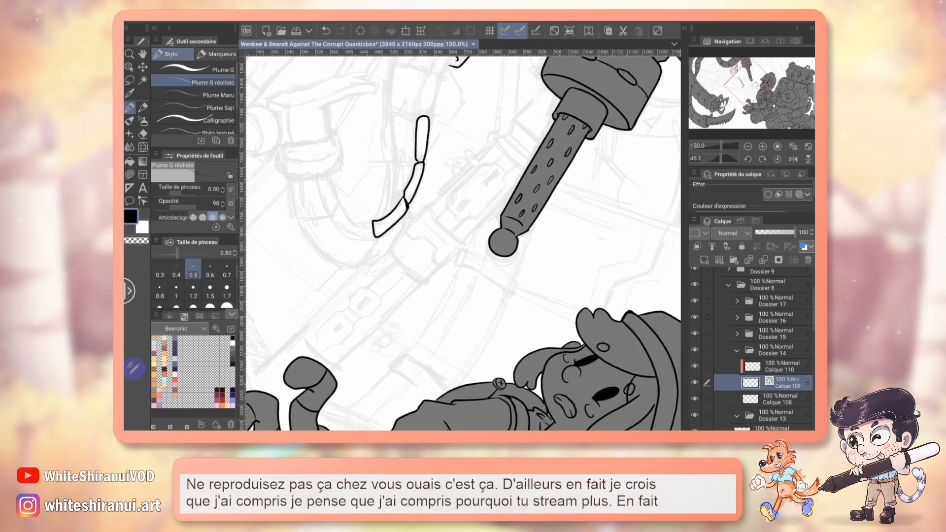
{"action": "left_click_drag", "start_coordinate": [463, 213], "coordinate": [441, 275]}
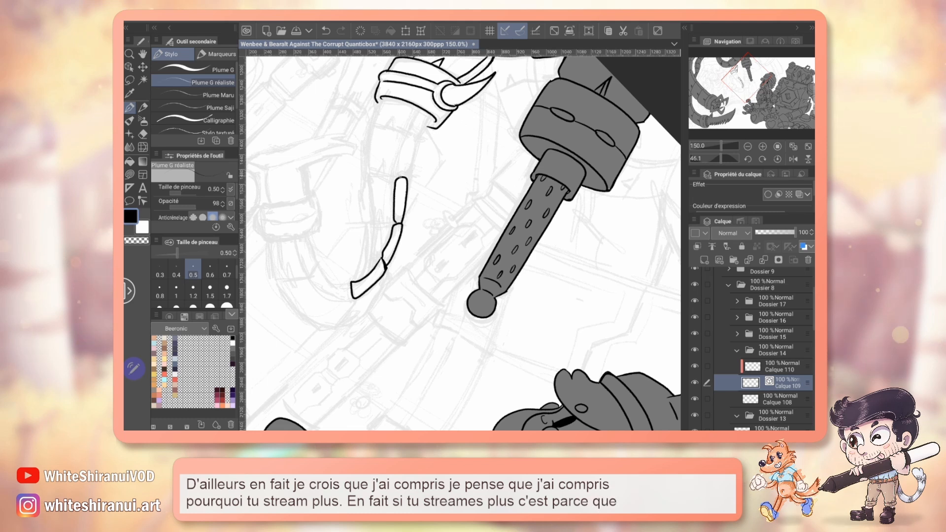
{"action": "left_click_drag", "start_coordinate": [398, 176], "coordinate": [406, 141]}
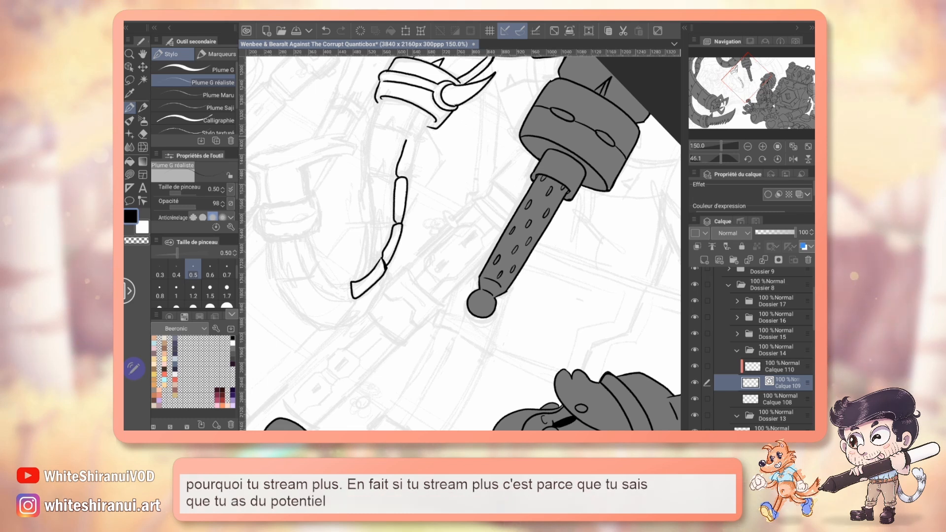
{"action": "key", "text": "ctrl+z"}
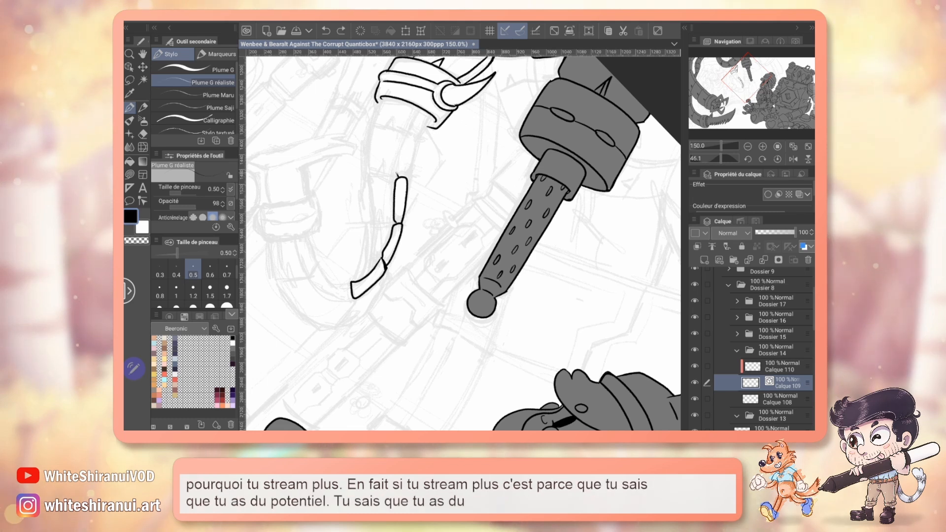
{"action": "mouse_move", "coordinate": [398, 175]}
{"action": "left_mouse_down"}
{"action": "mouse_move", "coordinate": [404, 143]}
{"action": "mouse_move", "coordinate": [409, 167]}
{"action": "left_mouse_up"}
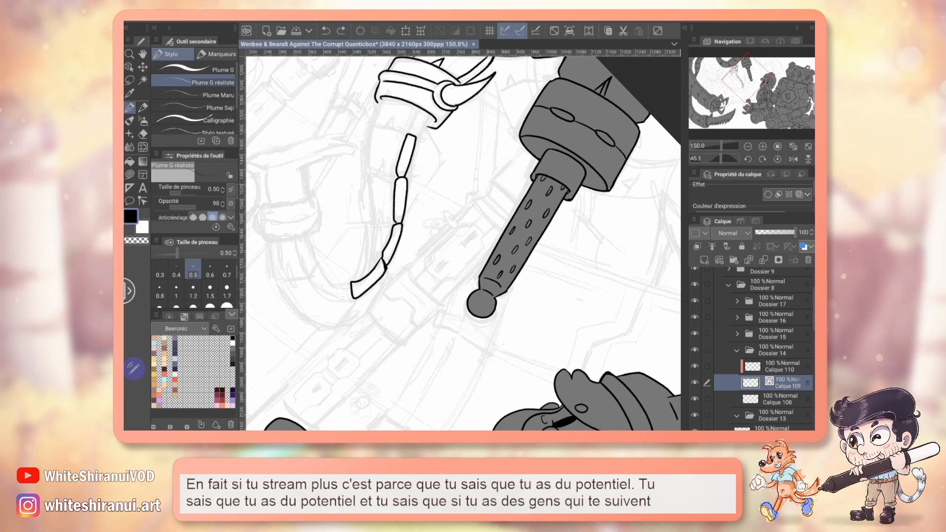
{"action": "key", "text": "ctrl+z"}
{"action": "key", "text": "ctrl+z"}
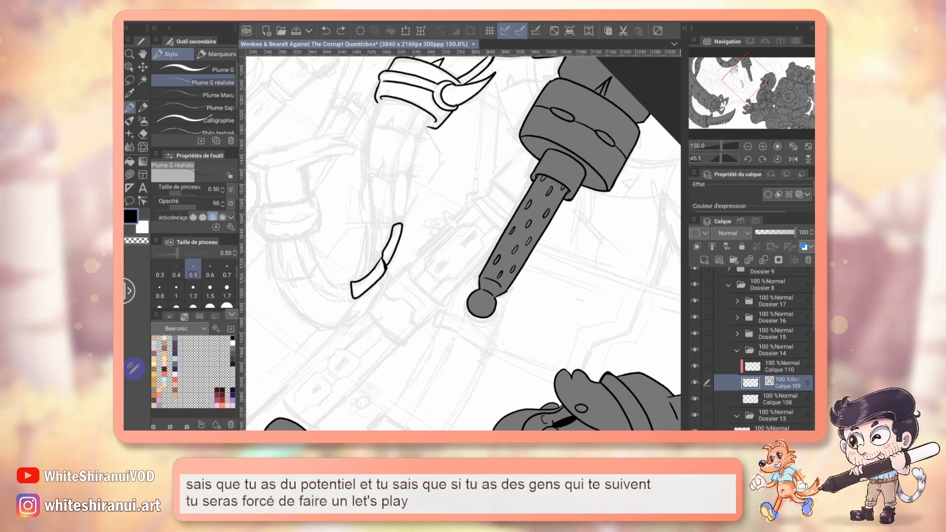
Ink the strip's remaining narrow segments up to the cuff's underside and start the arm's opposite side edge below the cuff
{"action": "mouse_move", "coordinate": [397, 178]}
{"action": "left_mouse_down"}
{"action": "mouse_move", "coordinate": [407, 178]}
{"action": "mouse_move", "coordinate": [403, 218]}
{"action": "left_mouse_up"}
{"action": "mouse_move", "coordinate": [399, 174]}
{"action": "left_mouse_down"}
{"action": "mouse_move", "coordinate": [411, 134]}
{"action": "mouse_move", "coordinate": [407, 166]}
{"action": "left_mouse_up"}
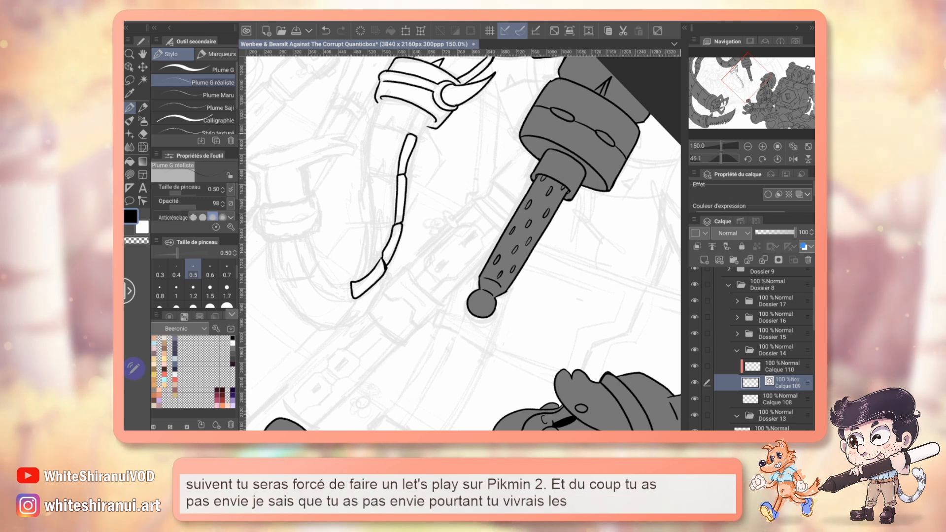
{"action": "left_click_drag", "start_coordinate": [421, 111], "coordinate": [412, 133]}
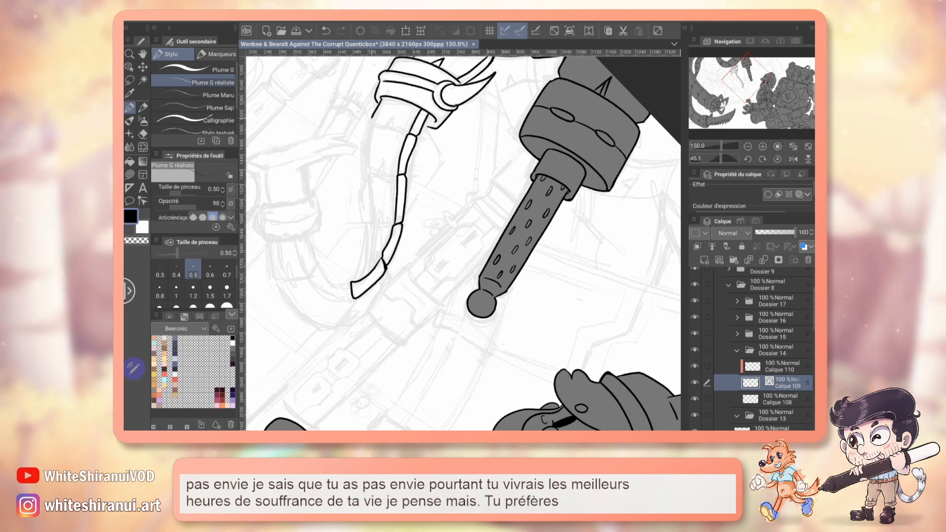
Ink the overlapping plates and small pointed notches of the segmented tail below the spiked band, using the 0.50 pen
{"action": "left_click_drag", "start_coordinate": [463, 242], "coordinate": [424, 295]}
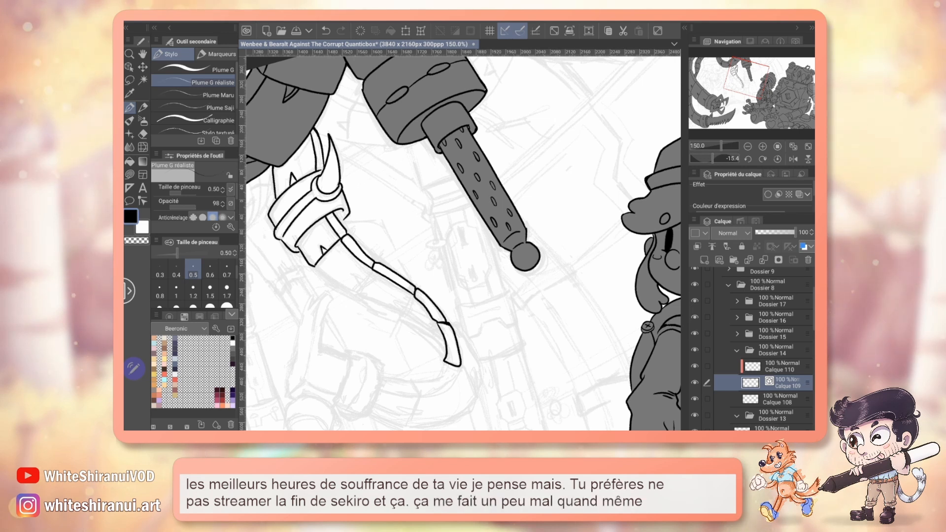
{"action": "left_click", "coordinate": [778, 159]}
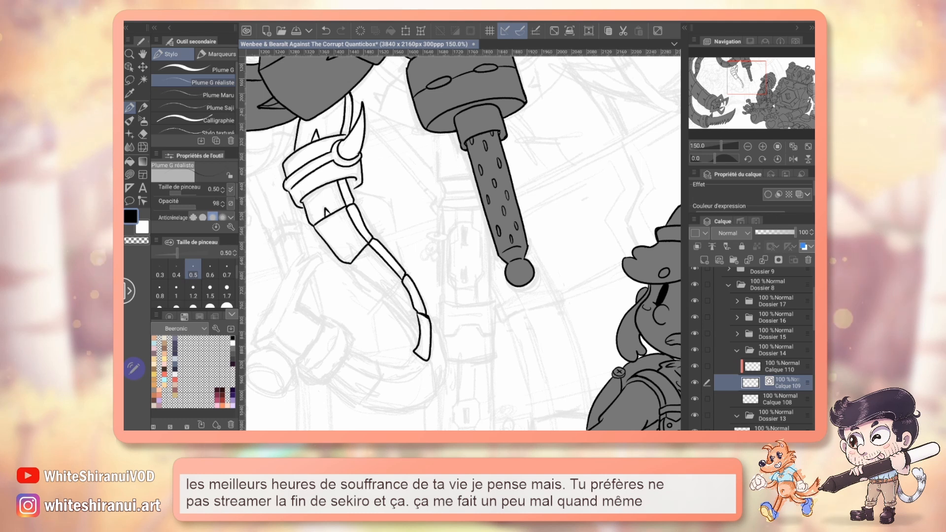
{"action": "left_click_drag", "start_coordinate": [464, 241], "coordinate": [546, 199]}
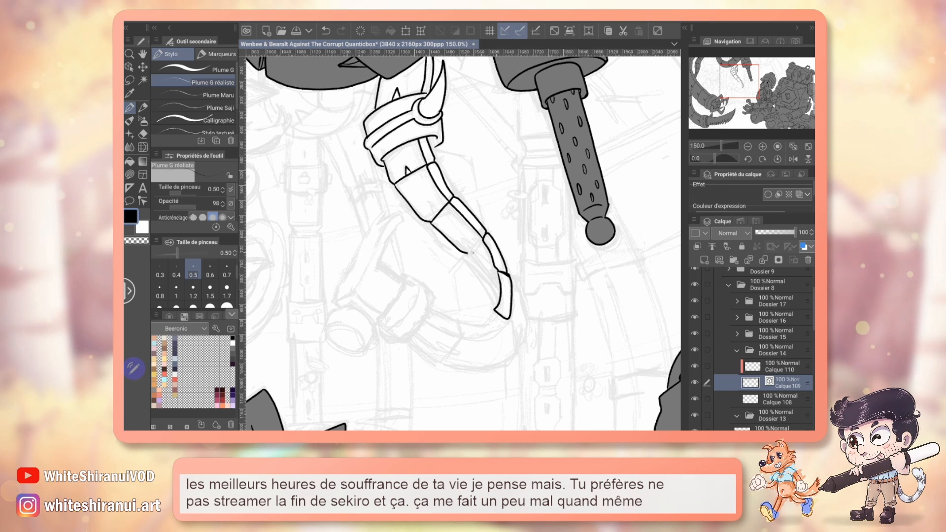
{"action": "left_click_drag", "start_coordinate": [432, 223], "coordinate": [482, 239]}
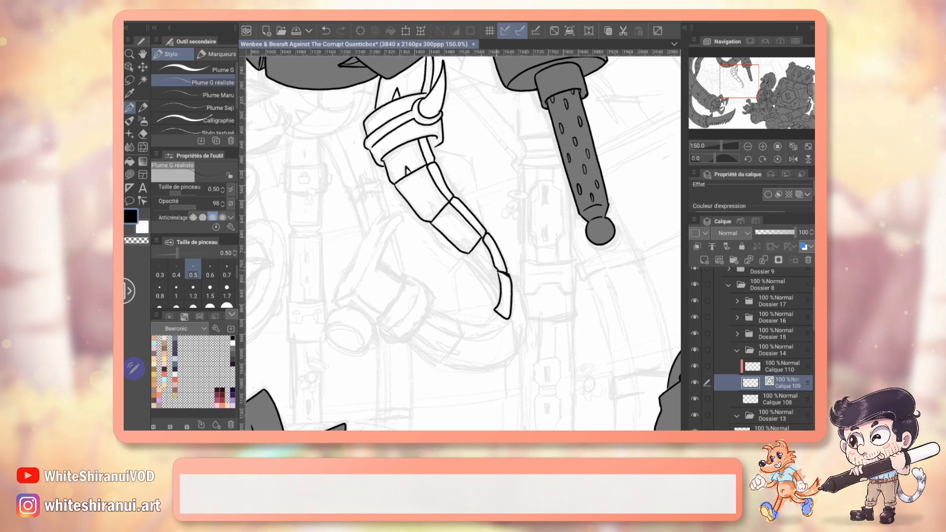
{"action": "left_click_drag", "start_coordinate": [468, 256], "coordinate": [491, 282]}
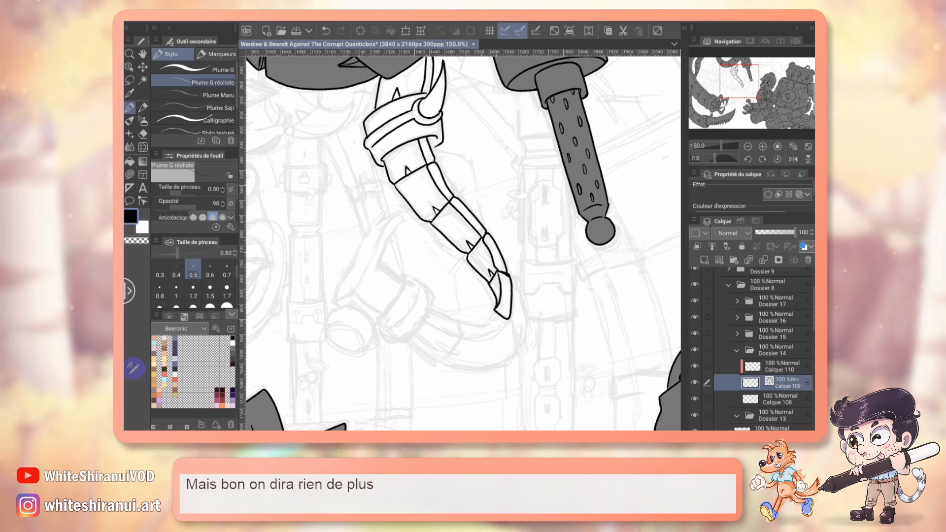
Ink the hammer's round striking face and neck, the start of its collar, and the long upper edge of its head
{"action": "mouse_move", "coordinate": [463, 290]}
{"action": "left_mouse_down"}
{"action": "mouse_move", "coordinate": [458, 243]}
{"action": "mouse_move", "coordinate": [513, 198]}
{"action": "left_mouse_up"}
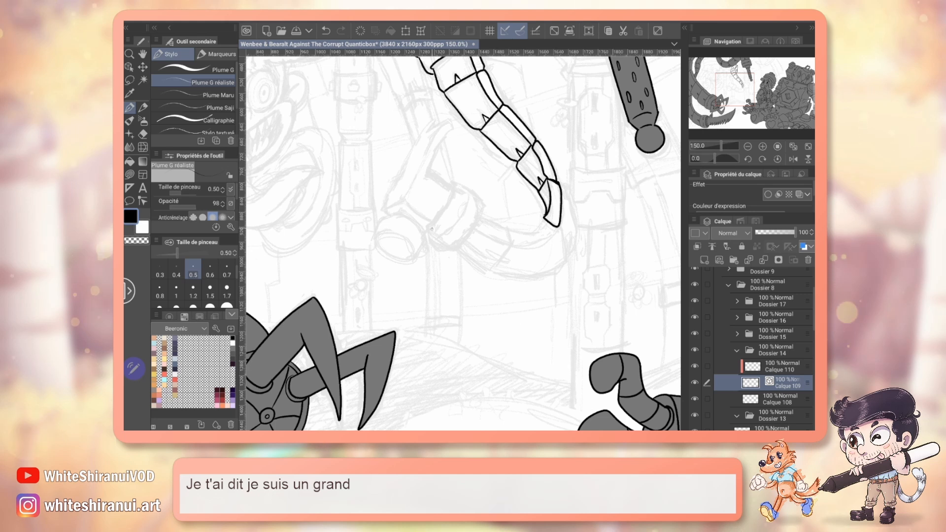
{"action": "mouse_move", "coordinate": [429, 230]}
{"action": "left_mouse_down"}
{"action": "mouse_move", "coordinate": [450, 185]}
{"action": "mouse_move", "coordinate": [480, 207]}
{"action": "left_mouse_up"}
{"action": "mouse_move", "coordinate": [375, 235]}
{"action": "left_mouse_down"}
{"action": "mouse_move", "coordinate": [405, 215]}
{"action": "mouse_move", "coordinate": [418, 226]}
{"action": "mouse_move", "coordinate": [423, 250]}
{"action": "mouse_move", "coordinate": [399, 263]}
{"action": "mouse_move", "coordinate": [419, 254]}
{"action": "left_mouse_up"}
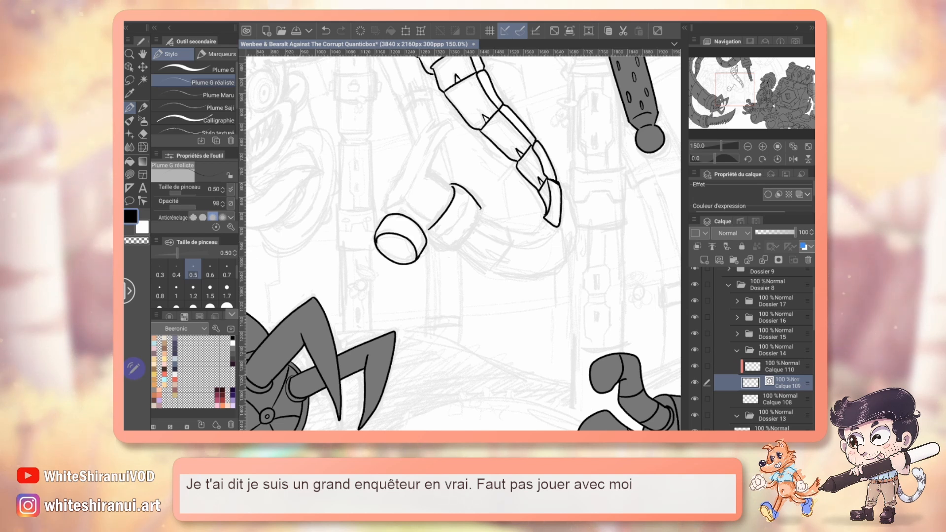
{"action": "mouse_move", "coordinate": [400, 212]}
{"action": "left_mouse_down"}
{"action": "mouse_move", "coordinate": [423, 229]}
{"action": "mouse_move", "coordinate": [388, 216]}
{"action": "left_mouse_up"}
{"action": "left_click_drag", "start_coordinate": [427, 127], "coordinate": [382, 213]}
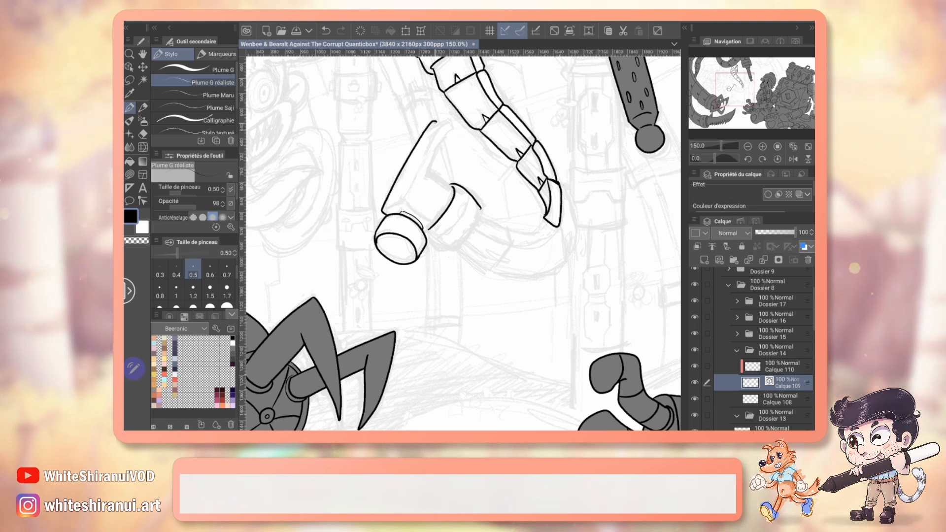
{"action": "mouse_move", "coordinate": [451, 121]}
{"action": "left_mouse_down"}
{"action": "mouse_move", "coordinate": [430, 131]}
{"action": "mouse_move", "coordinate": [439, 133]}
{"action": "left_mouse_up"}
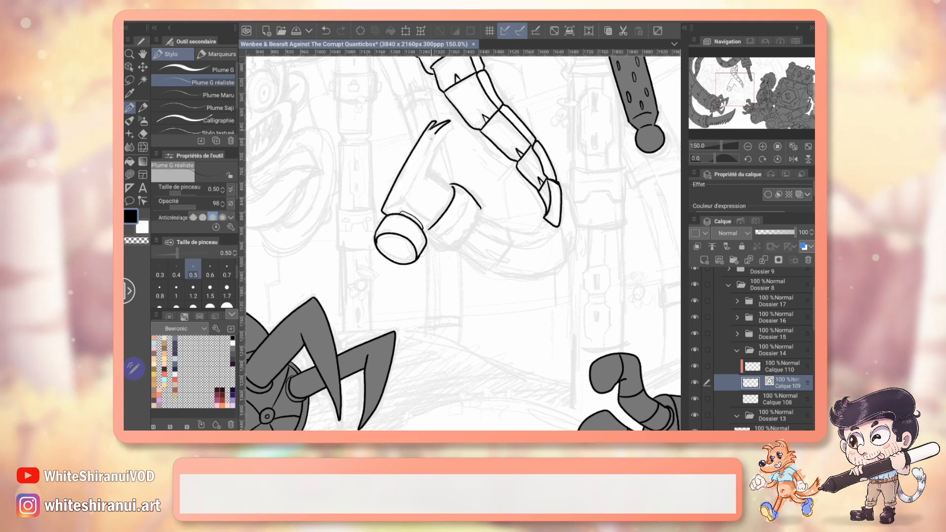
{"action": "key", "text": "ctrl+z"}
{"action": "key", "text": "ctrl+z"}
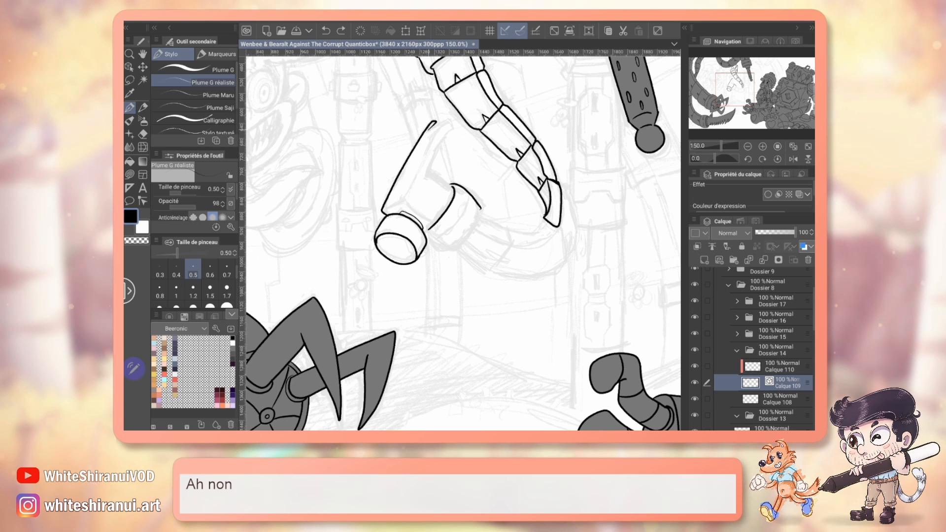
Ink the hammer's two-pronged claw and the side face of its head down to the collar
{"action": "left_click_drag", "start_coordinate": [437, 129], "coordinate": [406, 201]}
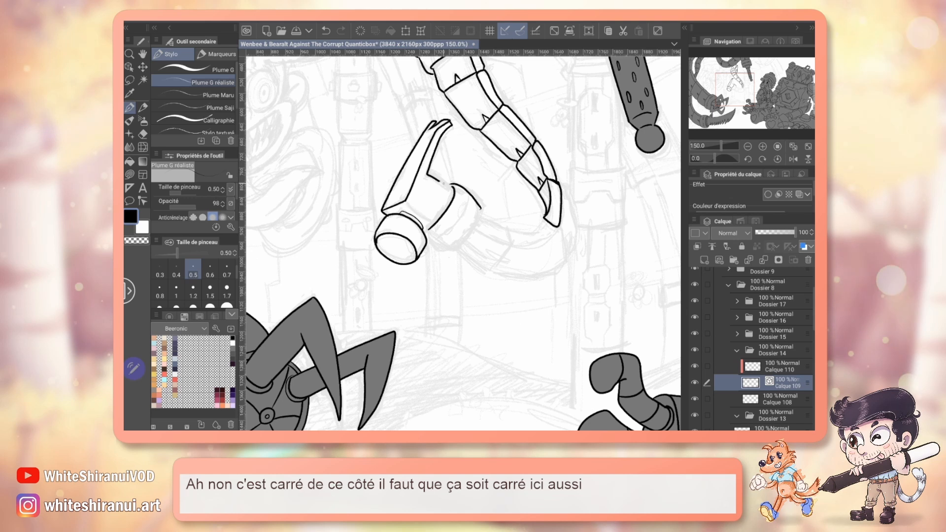
{"action": "left_click_drag", "start_coordinate": [429, 171], "coordinate": [452, 186]}
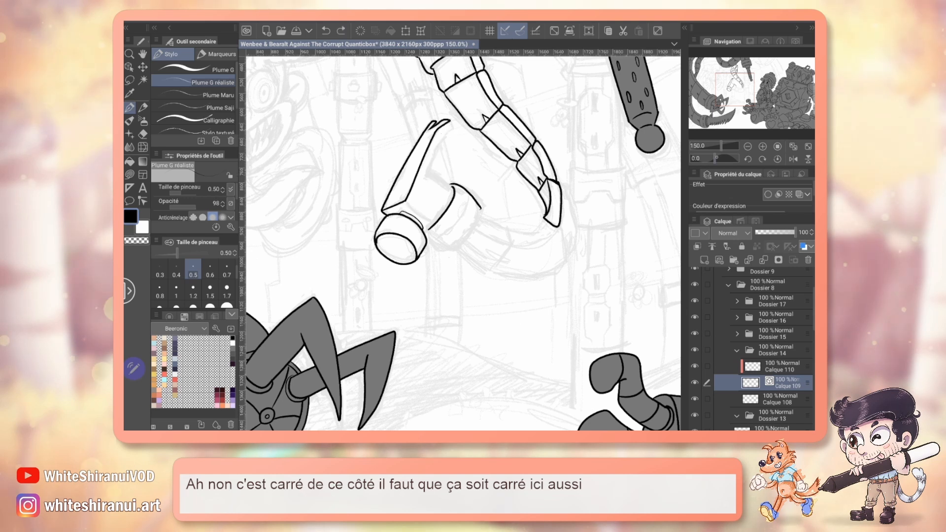
{"action": "left_click_drag", "start_coordinate": [440, 179], "coordinate": [499, 185]}
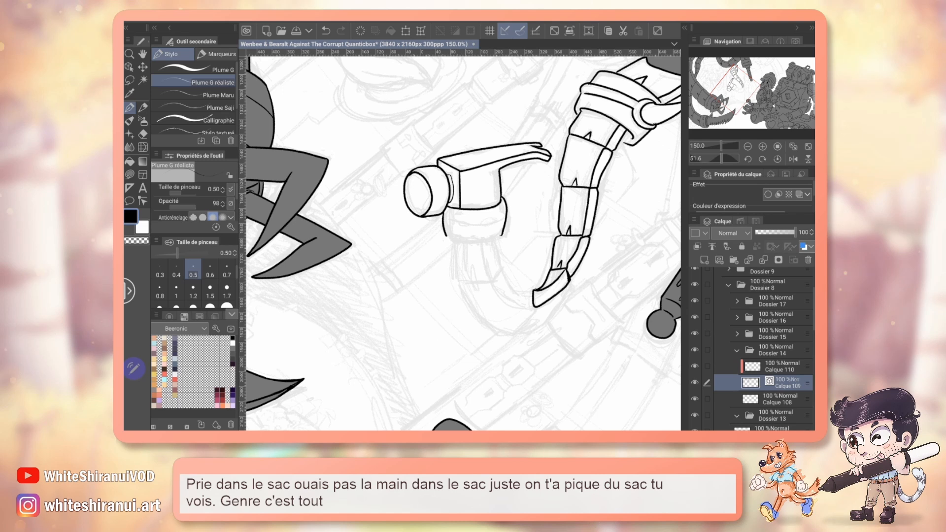
Ink the rounded collar with oval slots beneath the hammer head and the first tail segment coming out of it
{"action": "left_click_drag", "start_coordinate": [722, 159], "coordinate": [711, 159]}
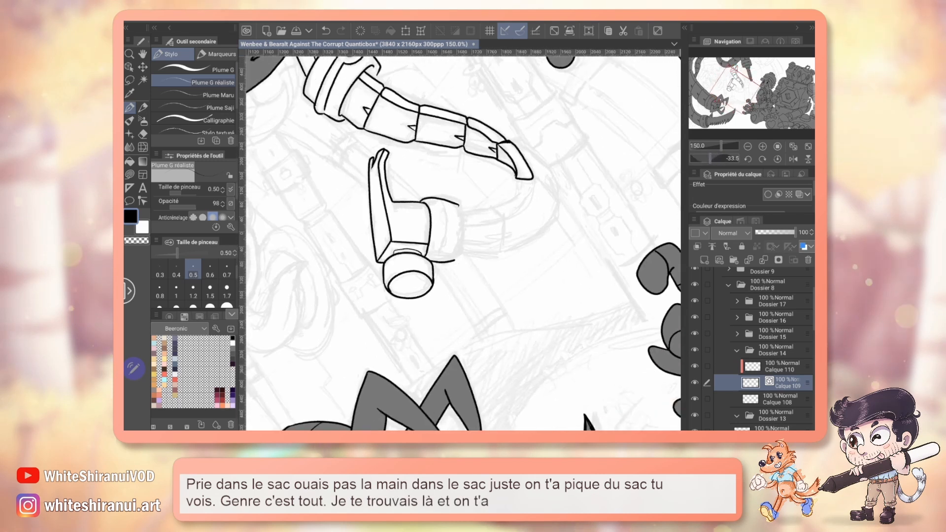
{"action": "left_click_drag", "start_coordinate": [458, 205], "coordinate": [456, 258]}
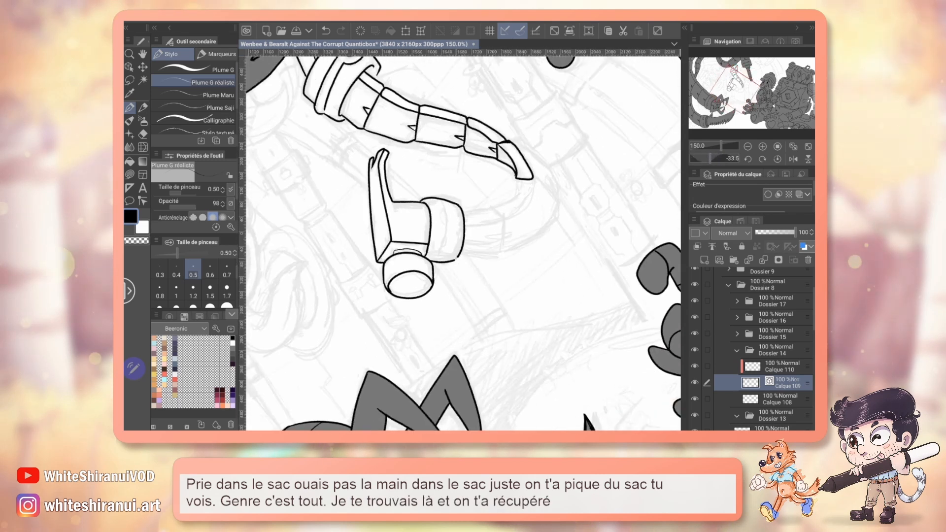
{"action": "left_click_drag", "start_coordinate": [446, 210], "coordinate": [442, 247]}
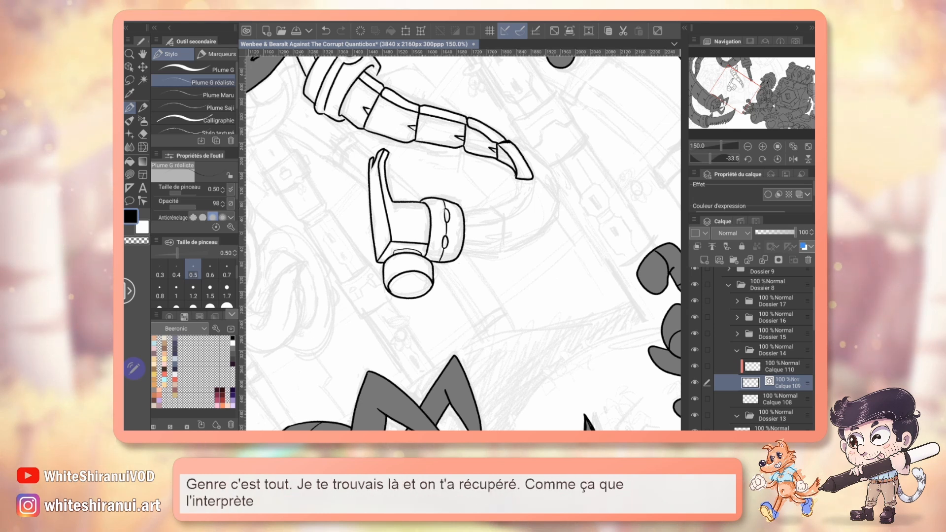
{"action": "left_click_drag", "start_coordinate": [477, 219], "coordinate": [494, 279]}
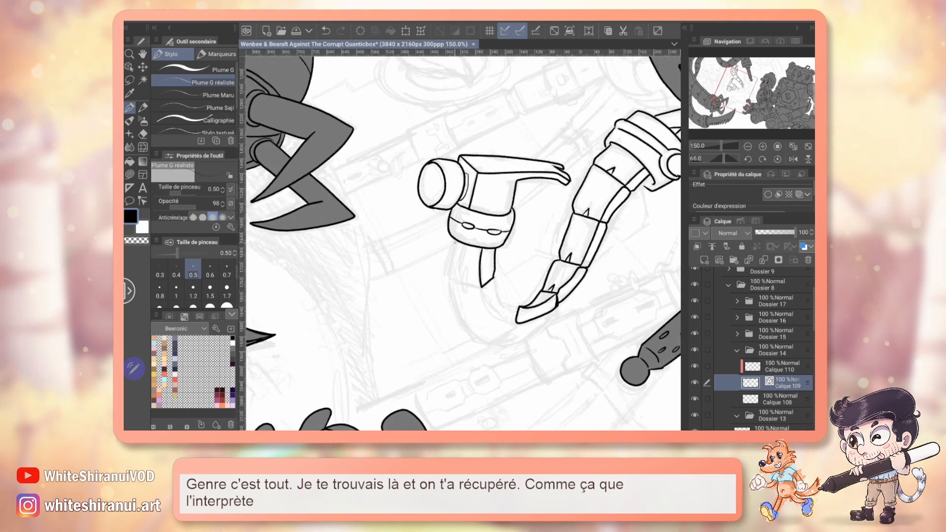
{"action": "left_click_drag", "start_coordinate": [453, 239], "coordinate": [448, 279]}
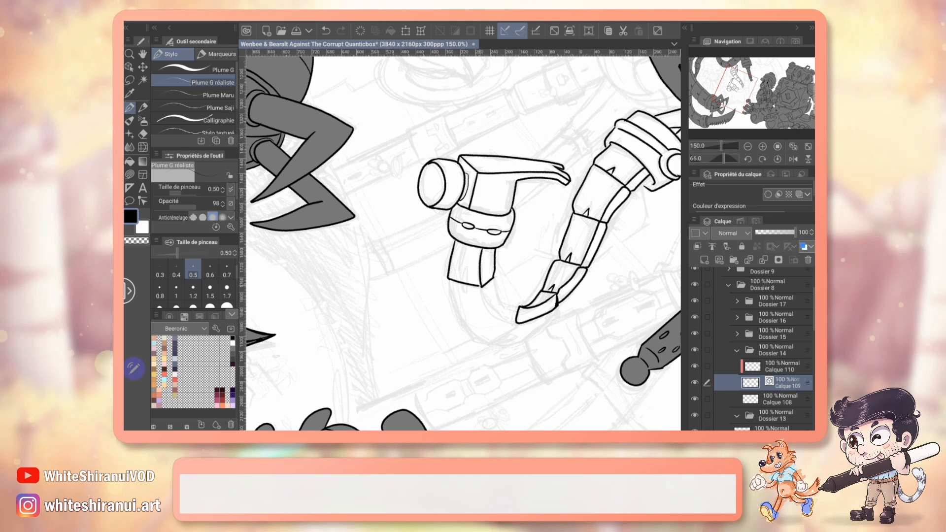
Save the illustration, and erase and redraw the first segment's side as a narrower strip
{"action": "key", "text": "ctrl+s"}
{"action": "key", "text": "e"}
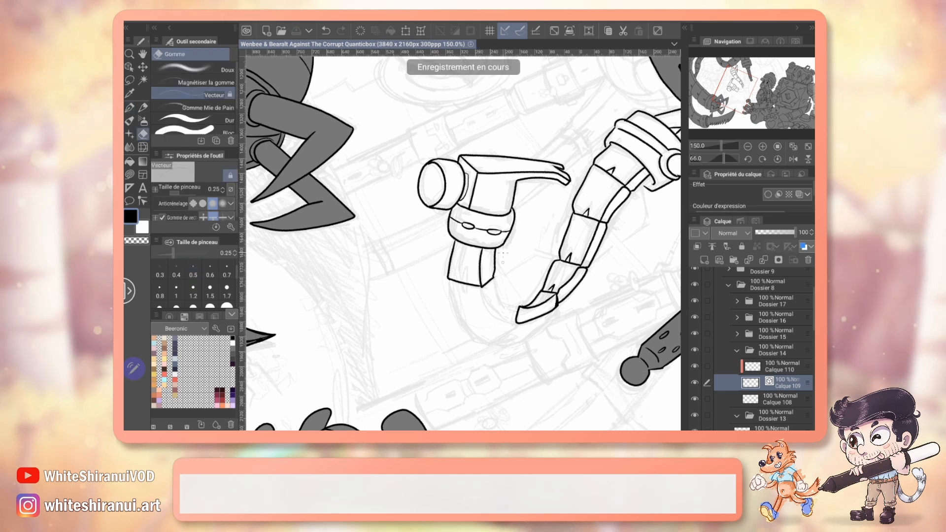
{"action": "left_click_drag", "start_coordinate": [483, 265], "coordinate": [488, 268]}
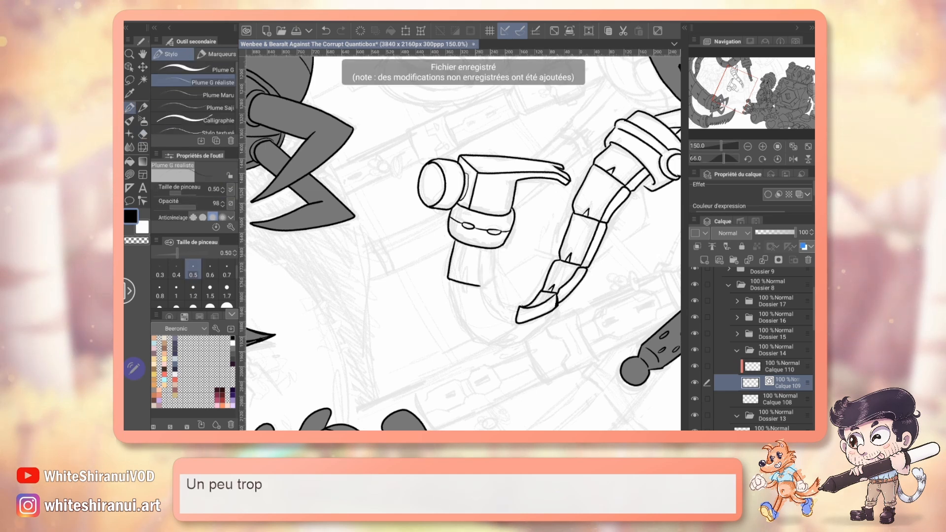
{"action": "key", "text": "p"}
{"action": "left_click_drag", "start_coordinate": [479, 285], "coordinate": [488, 248]}
{"action": "left_click_drag", "start_coordinate": [487, 286], "coordinate": [495, 249]}
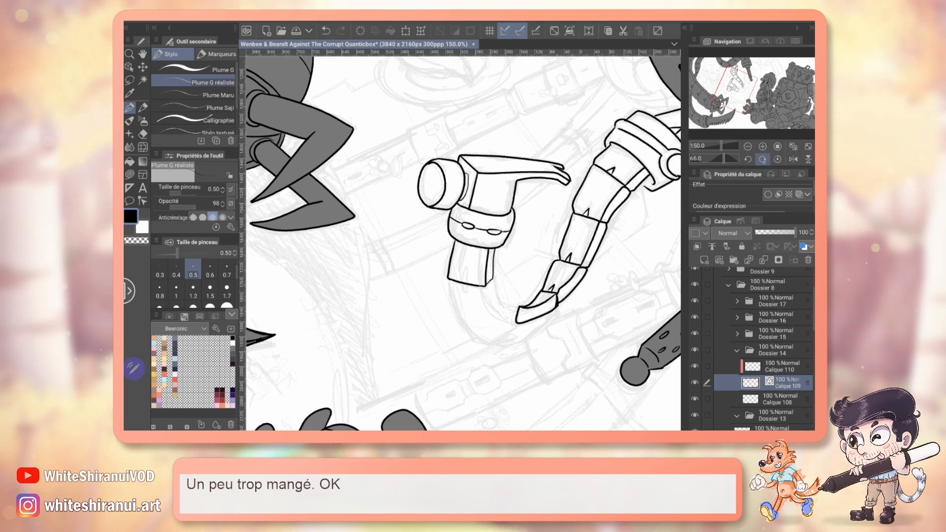
Ink the curved segments joining the hammer to the tail, with pointed notches and an outer plate around the bend
{"action": "left_click", "coordinate": [777, 159]}
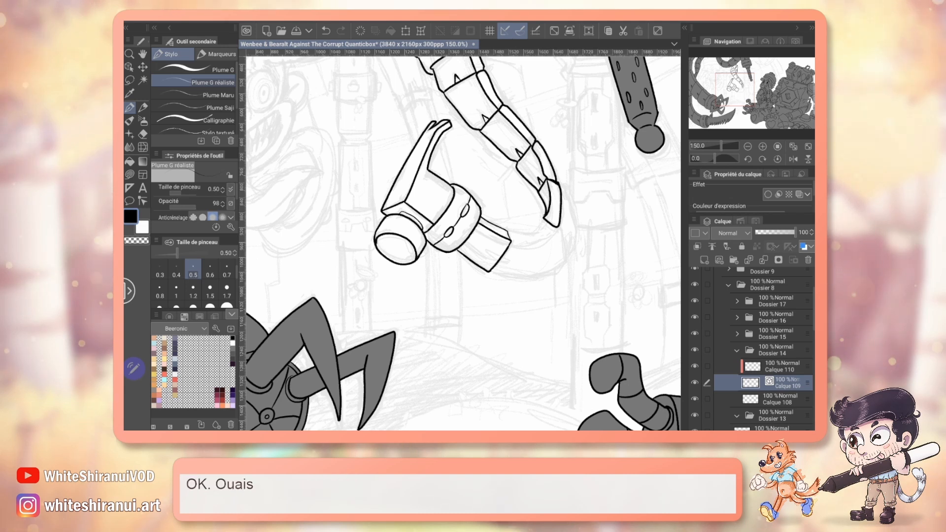
{"action": "mouse_move", "coordinate": [525, 233]}
{"action": "left_mouse_down"}
{"action": "mouse_move", "coordinate": [544, 220]}
{"action": "mouse_move", "coordinate": [534, 246]}
{"action": "mouse_move", "coordinate": [559, 227]}
{"action": "mouse_move", "coordinate": [559, 261]}
{"action": "mouse_move", "coordinate": [491, 273]}
{"action": "left_mouse_up"}
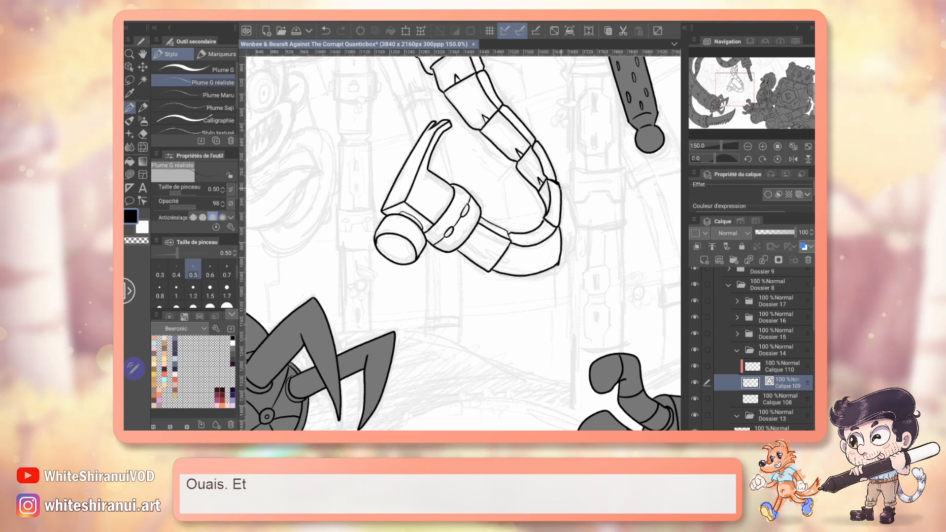
{"action": "left_click_drag", "start_coordinate": [561, 187], "coordinate": [573, 224]}
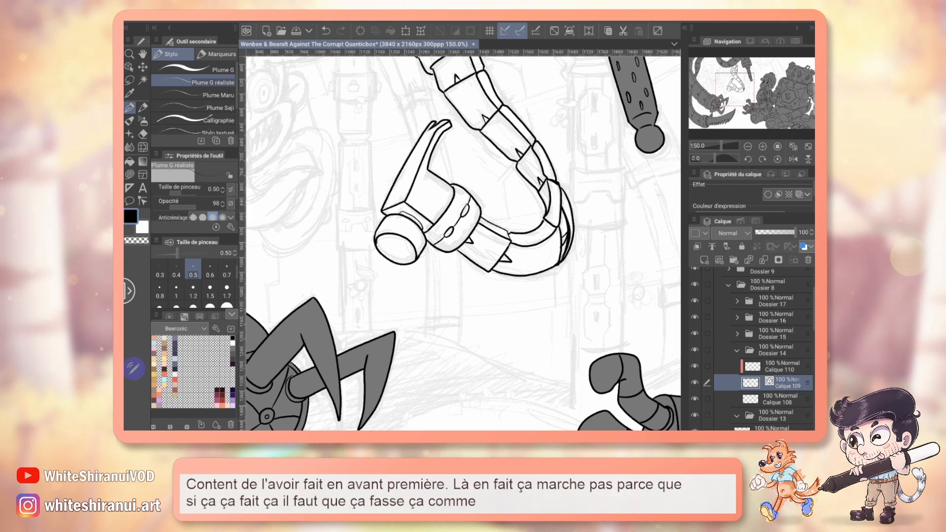
Erase the outer plate on the tail's lower bend and redraw it closer to the curve, with a small notch
{"action": "key", "text": "ctrl+z"}
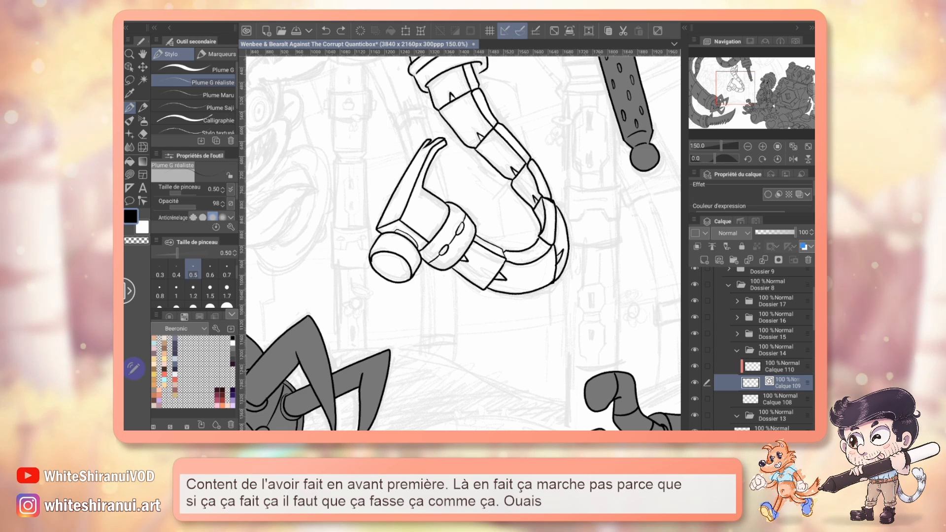
{"action": "key", "text": "e"}
{"action": "left_click_drag", "start_coordinate": [567, 247], "coordinate": [561, 268]}
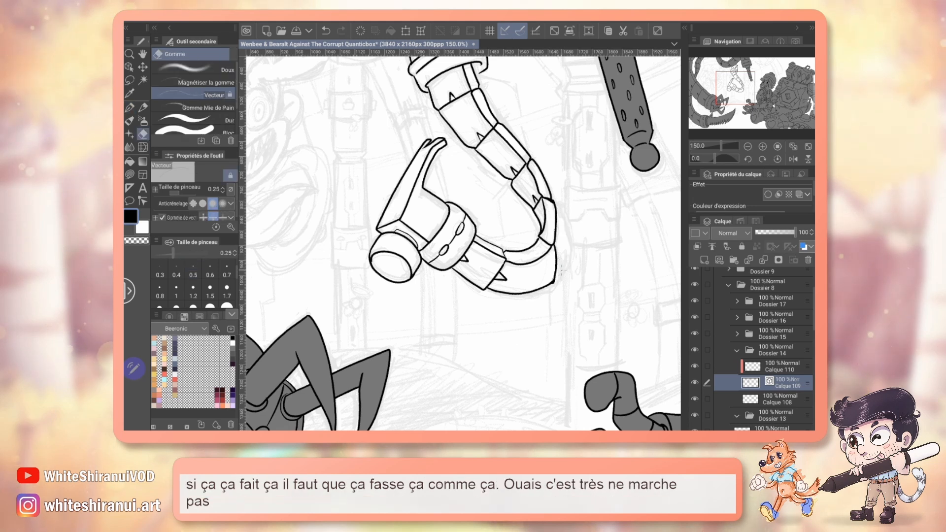
{"action": "key", "text": "p"}
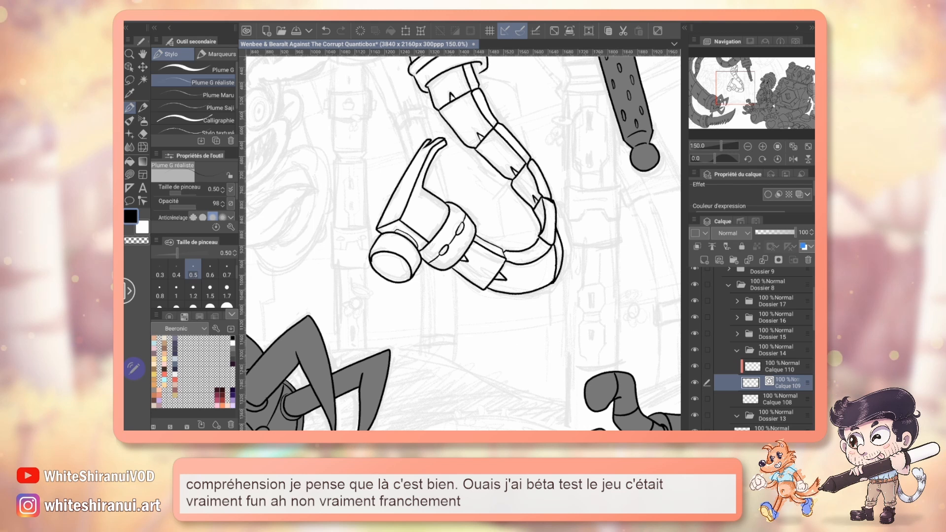
{"action": "left_click_drag", "start_coordinate": [715, 159], "coordinate": [729, 158]}
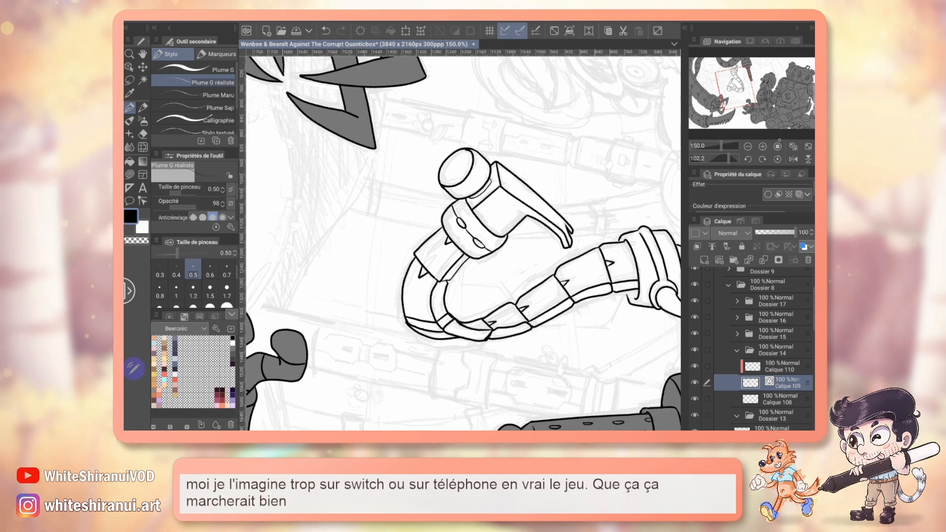
{"action": "left_click_drag", "start_coordinate": [456, 170], "coordinate": [308, 234]}
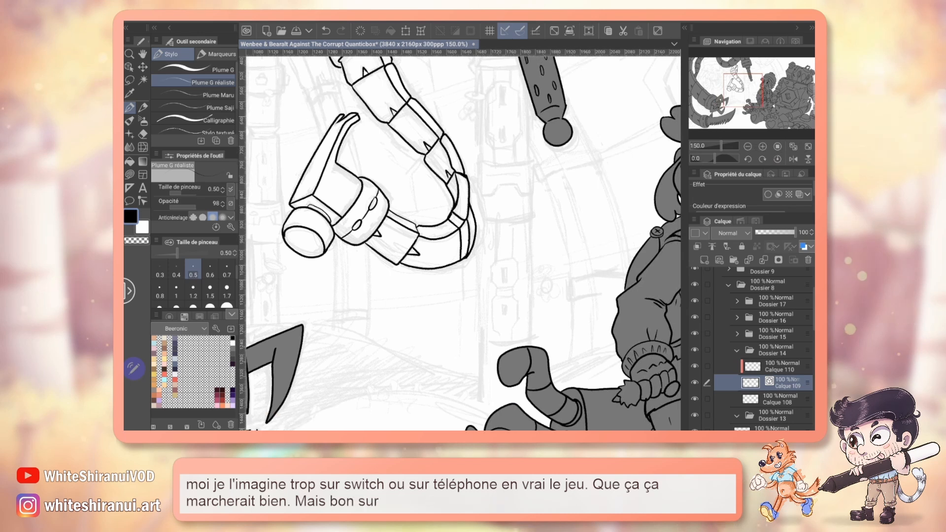
{"action": "key", "text": "e"}
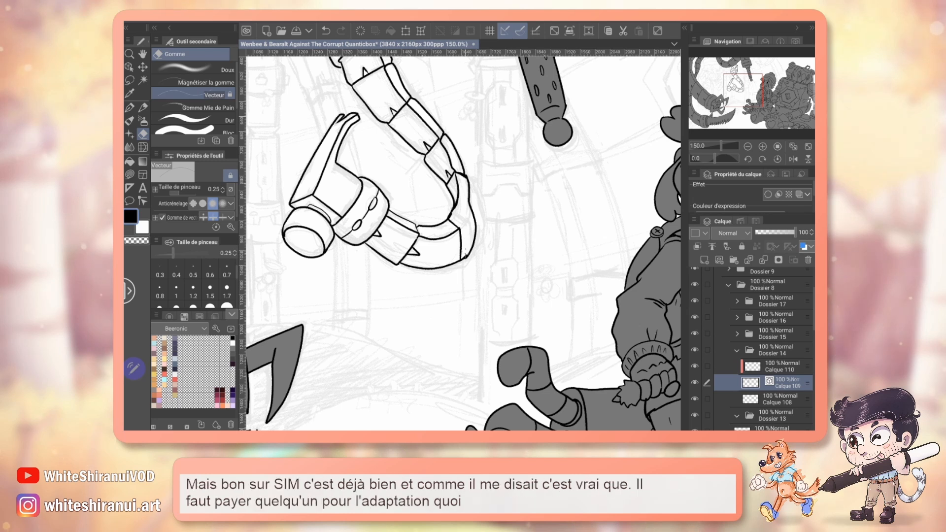
{"action": "key", "text": "p"}
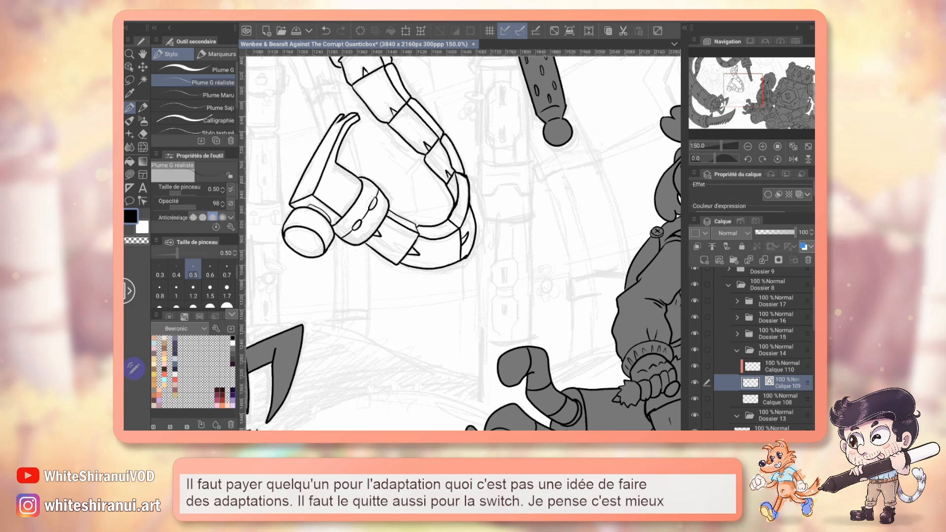
Clean up and redraw the line ends where the upper tail segment comes out of the spiked banded collar
{"action": "mouse_move", "coordinate": [464, 242]}
{"action": "left_mouse_down"}
{"action": "mouse_move", "coordinate": [497, 251]}
{"action": "mouse_move", "coordinate": [525, 316]}
{"action": "mouse_move", "coordinate": [510, 404]}
{"action": "left_mouse_up"}
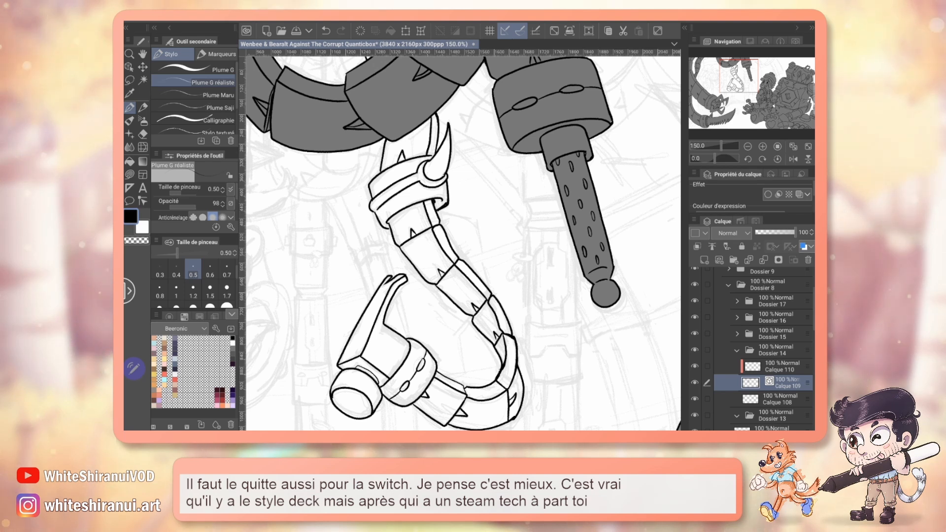
{"action": "key", "text": "e"}
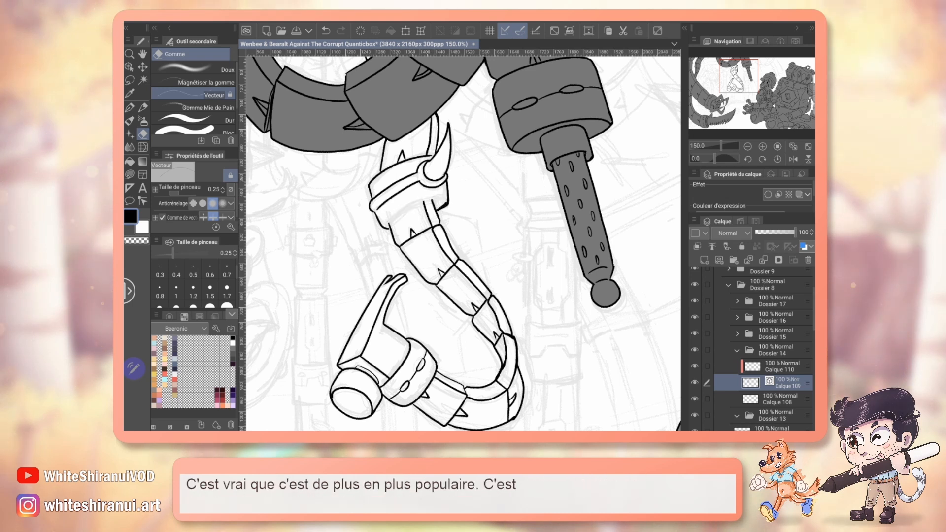
{"action": "key", "text": "p"}
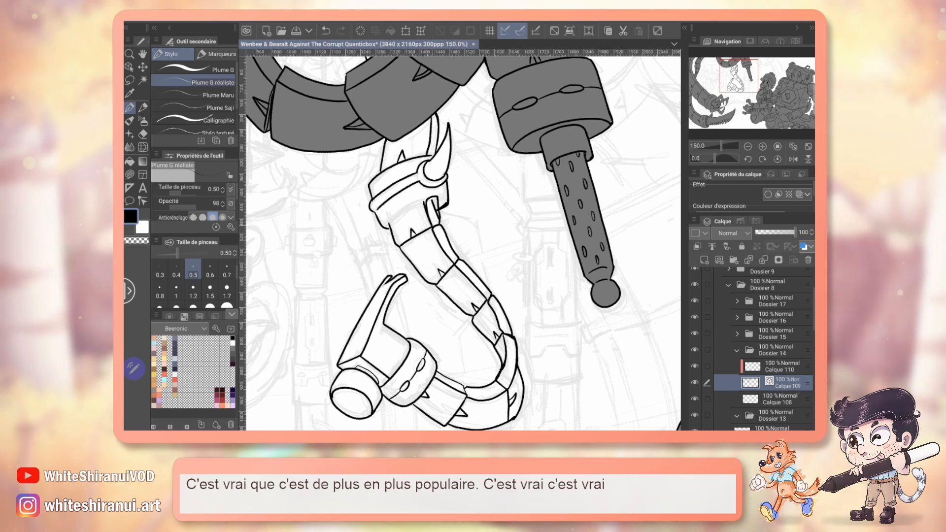
{"action": "key", "text": "e"}
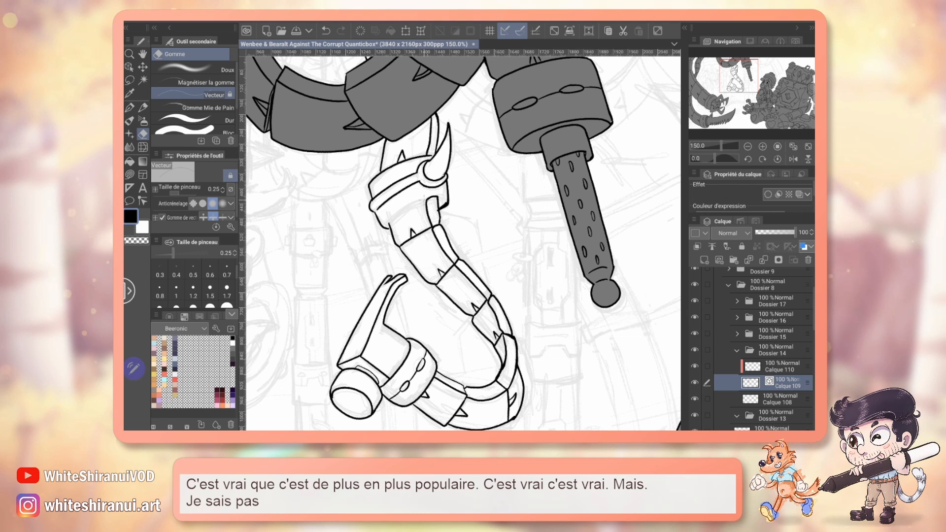
{"action": "key", "text": "p"}
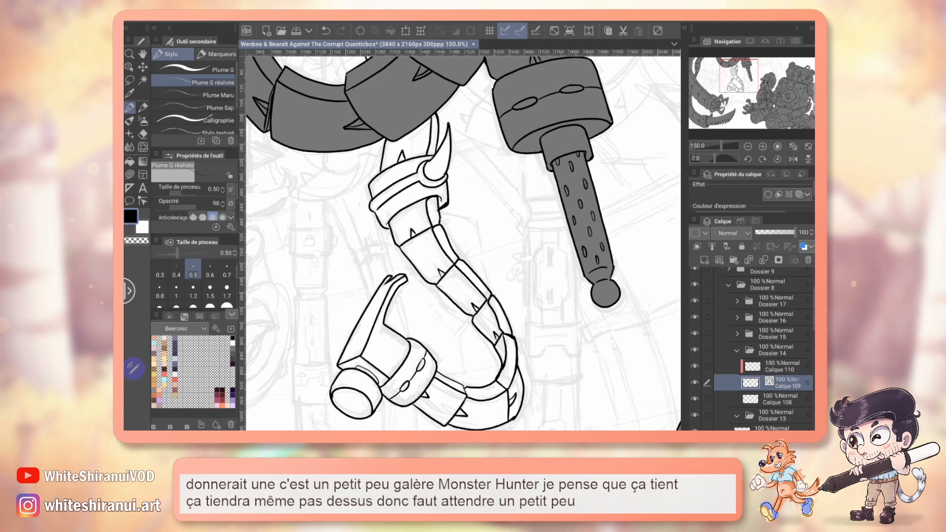
Clear stray marks on Calque 102 in Dossier 16, and make the line layer Calque 109 active again
{"action": "left_click_drag", "start_coordinate": [464, 246], "coordinate": [452, 224]}
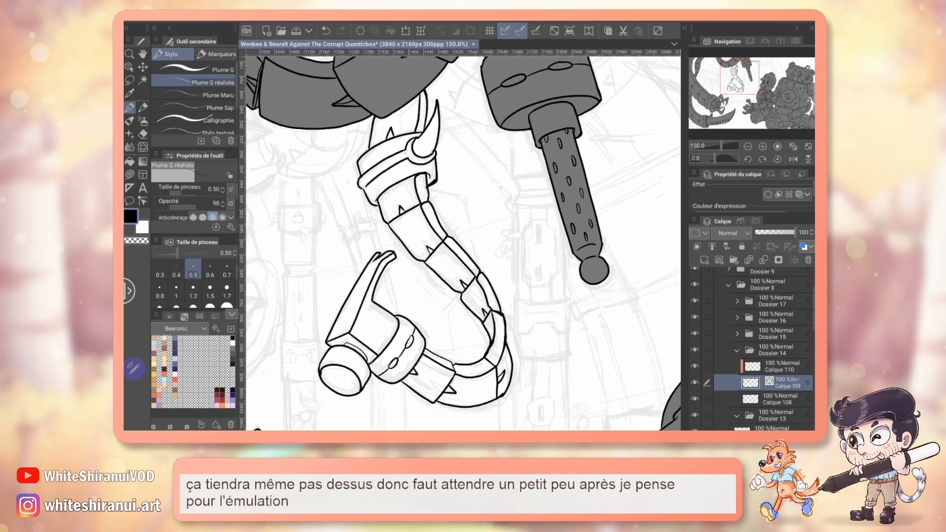
{"action": "left_click", "coordinate": [737, 333]}
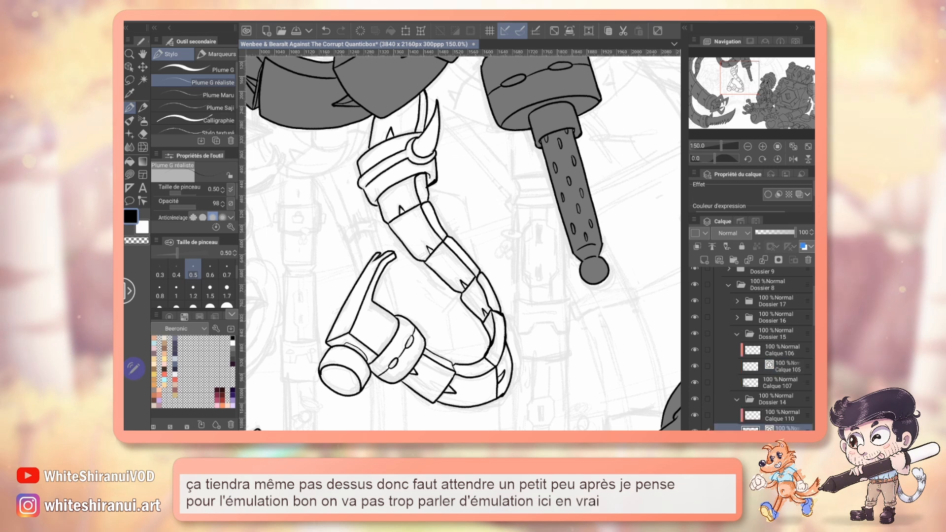
{"action": "mouse_move", "coordinate": [780, 386]}
{"action": "left_mouse_down"}
{"action": "mouse_move", "coordinate": [781, 343]}
{"action": "mouse_move", "coordinate": [781, 370]}
{"action": "left_mouse_up"}
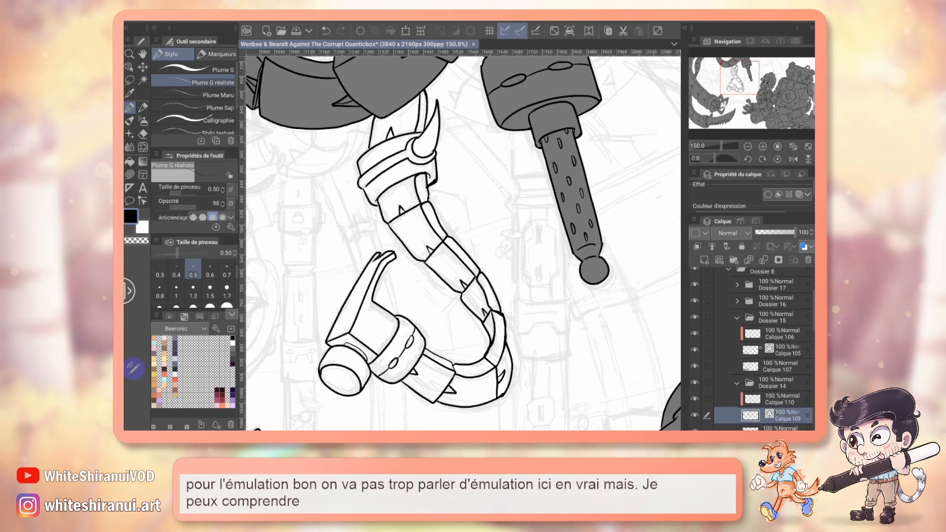
{"action": "left_click", "coordinate": [737, 317]}
{"action": "left_click", "coordinate": [737, 301]}
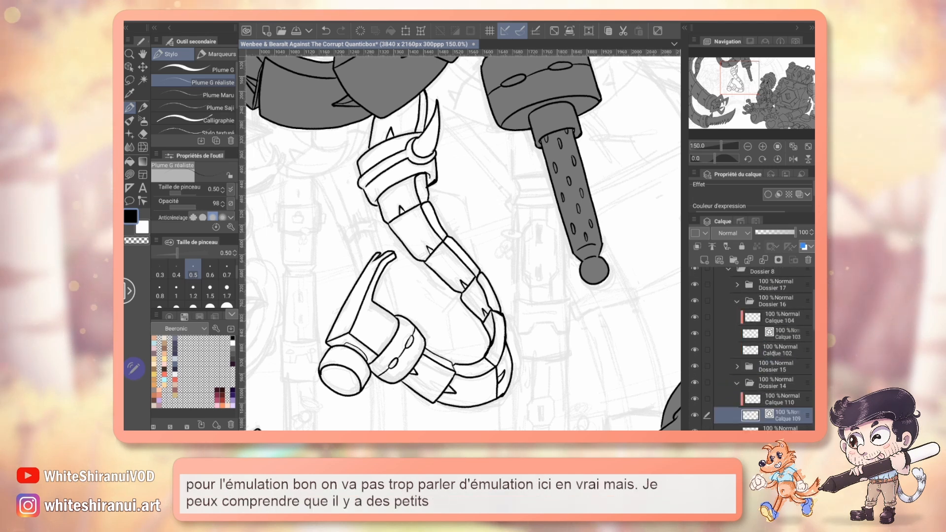
{"action": "left_click", "coordinate": [778, 353]}
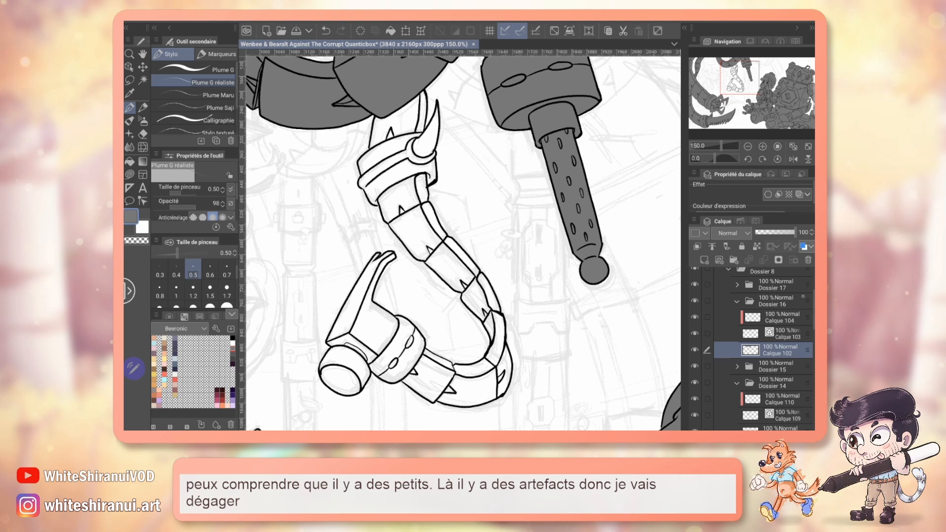
{"action": "left_click", "coordinate": [735, 302]}
{"action": "left_click", "coordinate": [775, 365]}
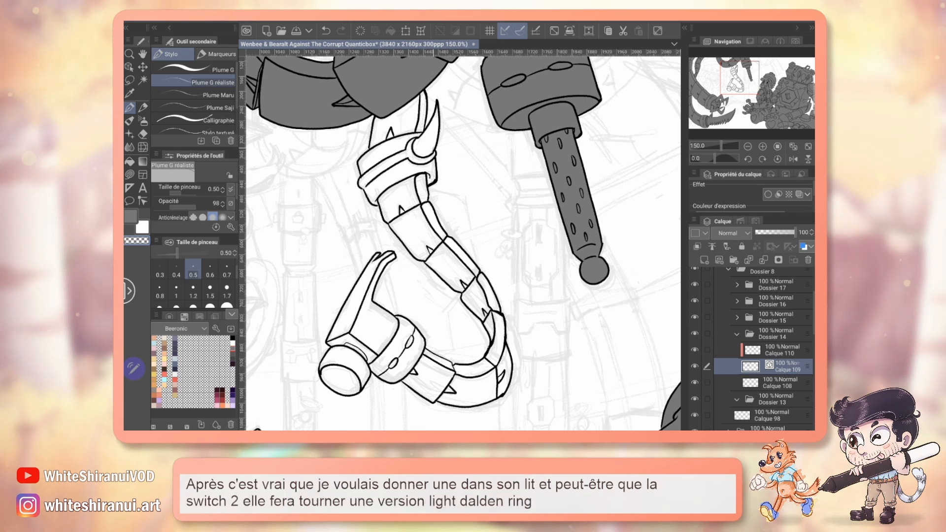
Toggle the visibility of Calque 109 to compare the inked hammer tail with the rough sketch underneath
{"action": "left_click_drag", "start_coordinate": [463, 244], "coordinate": [538, 275]}
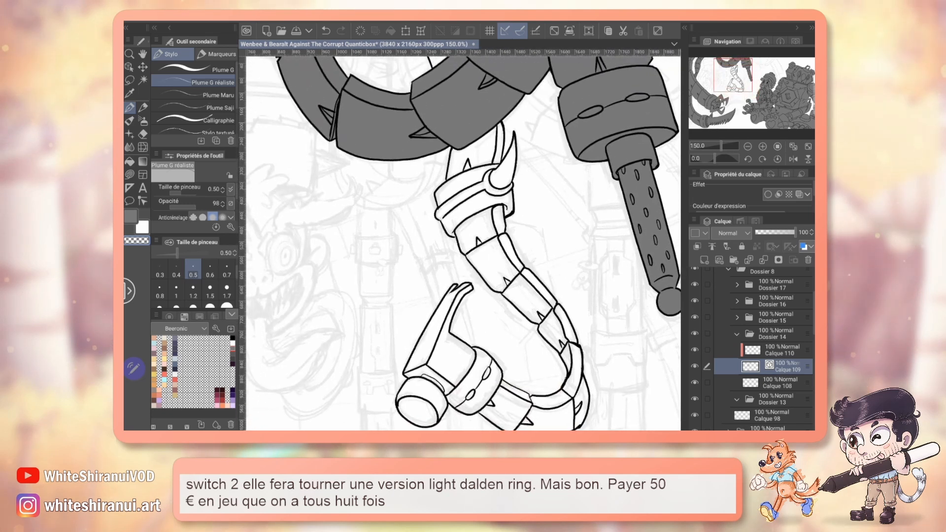
{"action": "left_click", "coordinate": [695, 366]}
{"action": "left_click", "coordinate": [695, 367]}
{"action": "left_click", "coordinate": [694, 366]}
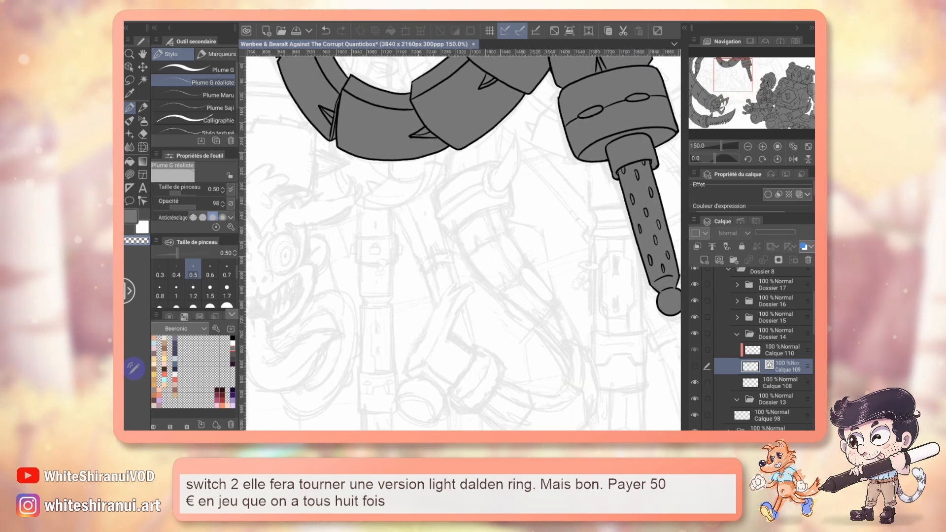
{"action": "left_click", "coordinate": [695, 366]}
In black, ink the first hanging tail segment at the canvas's upper edge, between the club and the helmeted character, with its narrow inner strip
{"action": "left_click_drag", "start_coordinate": [616, 216], "coordinate": [256, 336]}
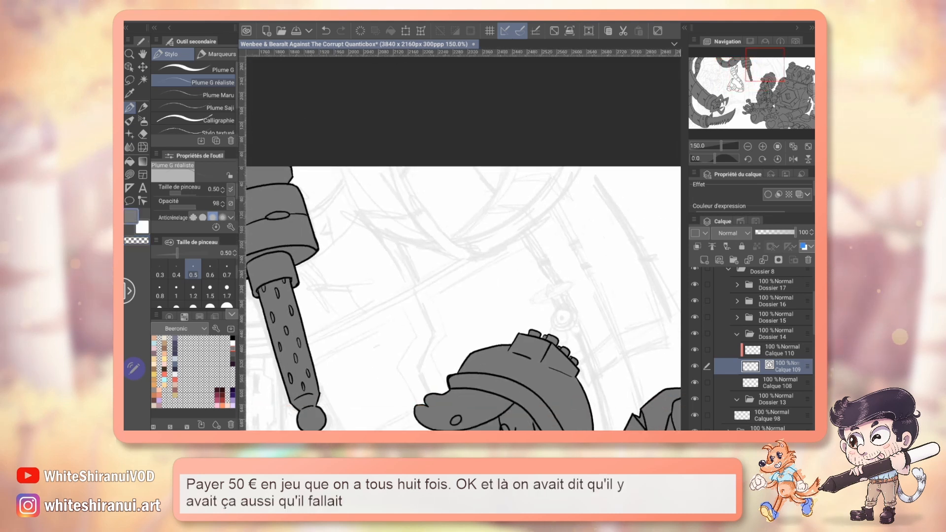
{"action": "left_click", "coordinate": [232, 338]}
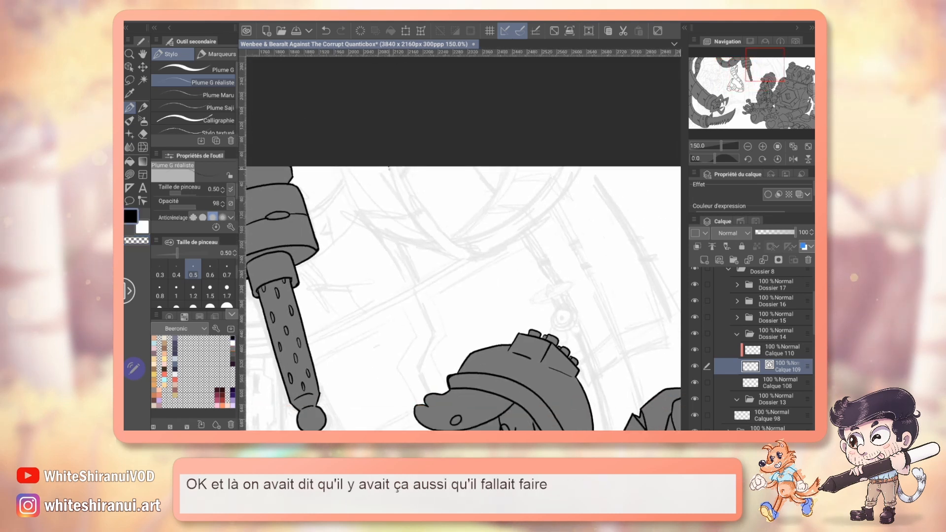
{"action": "mouse_move", "coordinate": [390, 168]}
{"action": "left_mouse_down"}
{"action": "mouse_move", "coordinate": [412, 215]}
{"action": "mouse_move", "coordinate": [423, 205]}
{"action": "left_mouse_up"}
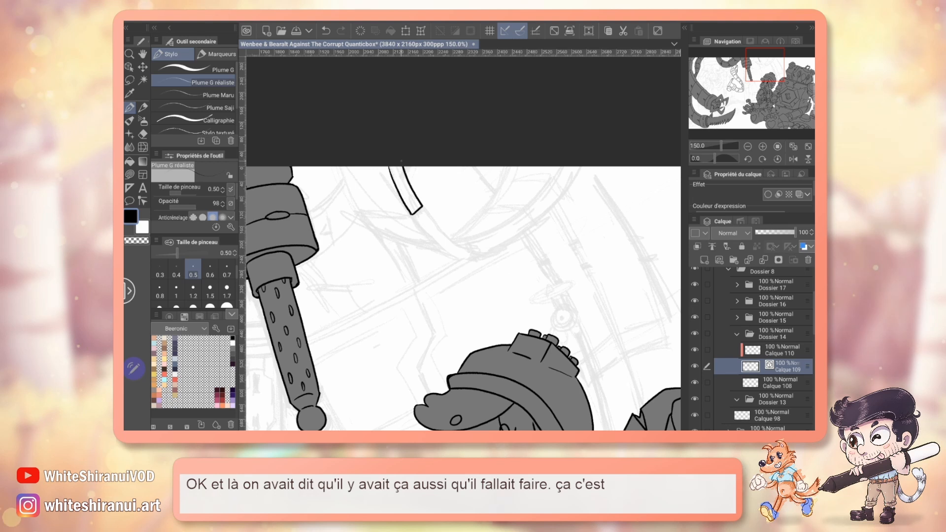
{"action": "left_click_drag", "start_coordinate": [341, 168], "coordinate": [365, 216]}
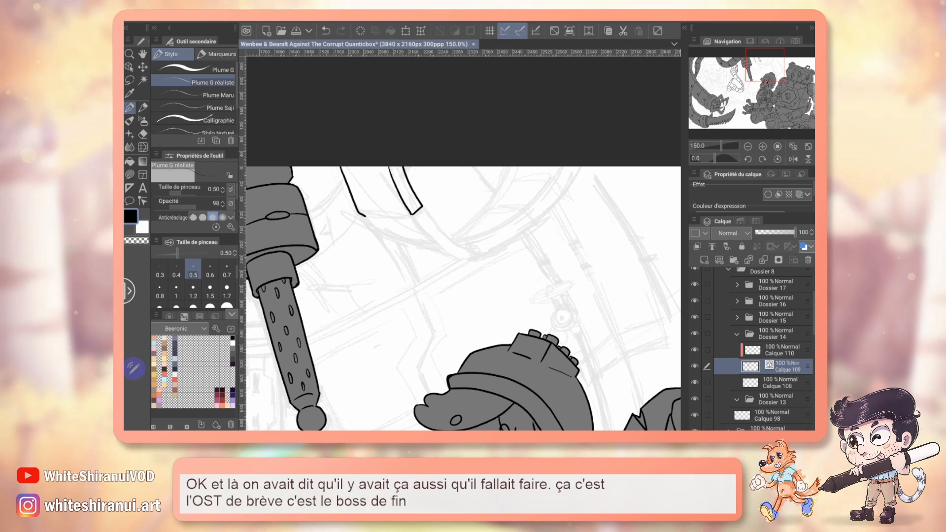
{"action": "mouse_move", "coordinate": [534, 336]}
{"action": "left_mouse_down"}
{"action": "mouse_move", "coordinate": [591, 264]}
{"action": "mouse_move", "coordinate": [609, 217]}
{"action": "left_mouse_up"}
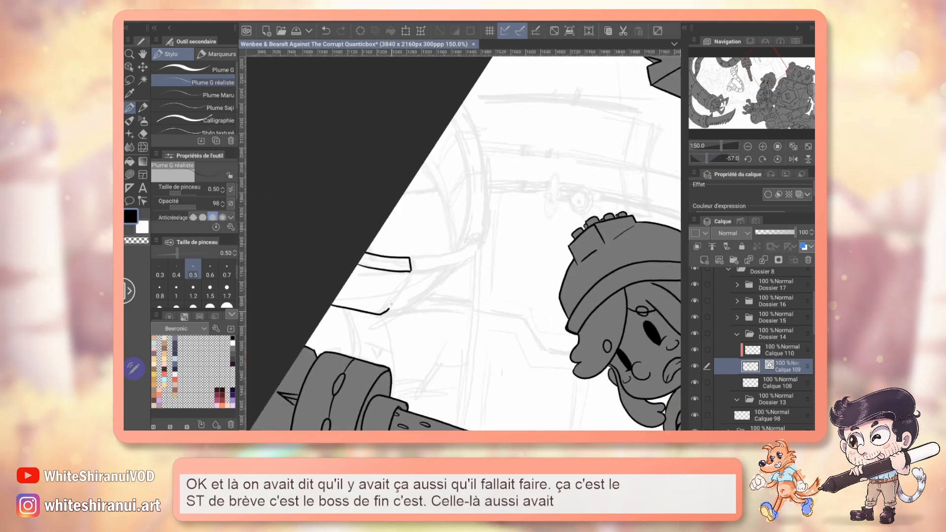
{"action": "left_click_drag", "start_coordinate": [387, 310], "coordinate": [411, 272]}
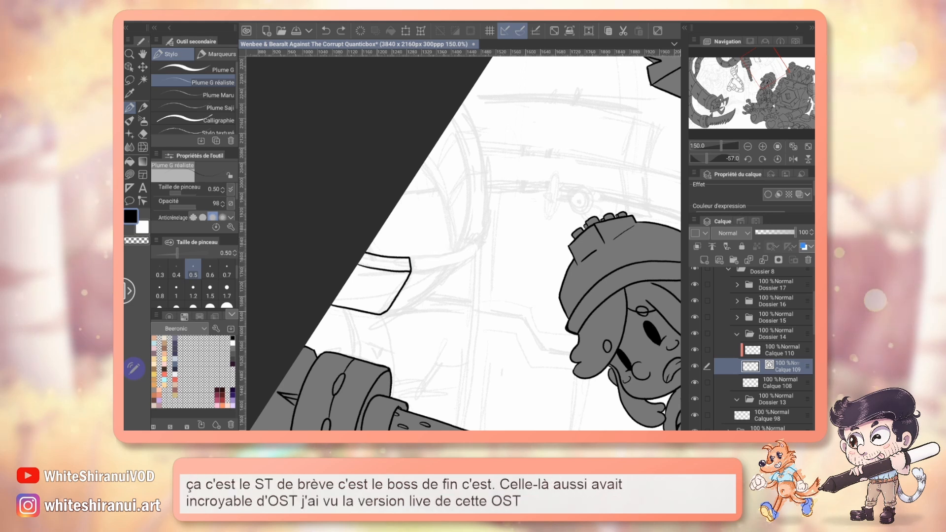
Ink the second loop segment with a narrow curved inner strip, and redraw its outer curve closer to the strip
{"action": "left_click_drag", "start_coordinate": [411, 258], "coordinate": [477, 241]}
{"action": "left_click_drag", "start_coordinate": [412, 270], "coordinate": [461, 259]}
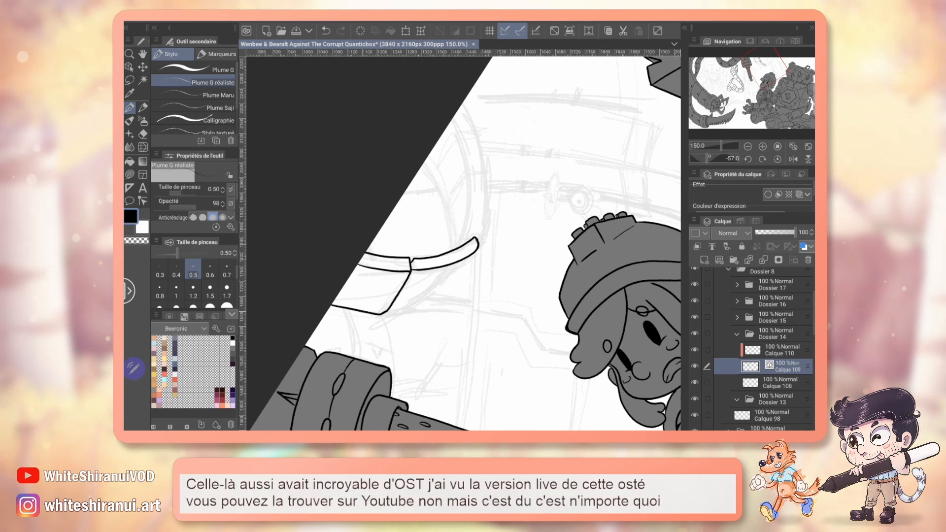
{"action": "left_click_drag", "start_coordinate": [411, 264], "coordinate": [469, 187]}
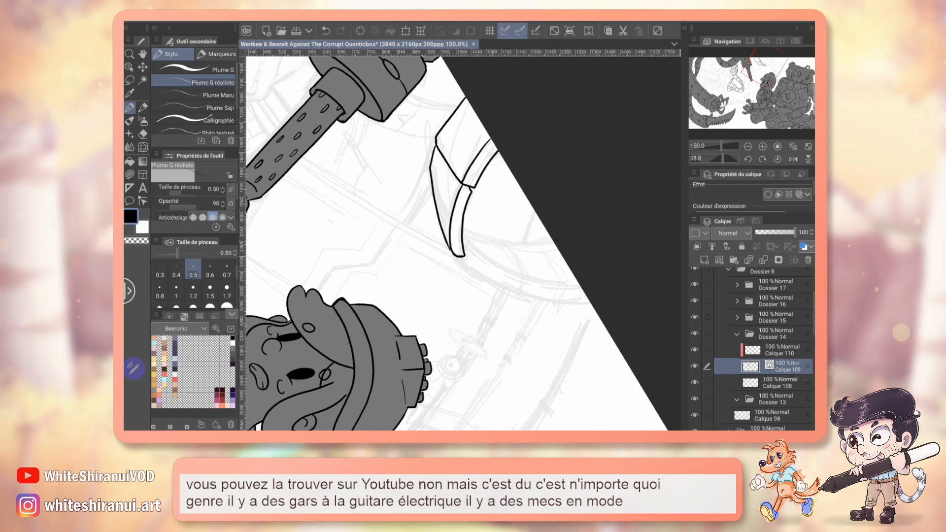
{"action": "key", "text": "ctrl+z"}
{"action": "left_click_drag", "start_coordinate": [435, 147], "coordinate": [452, 254]}
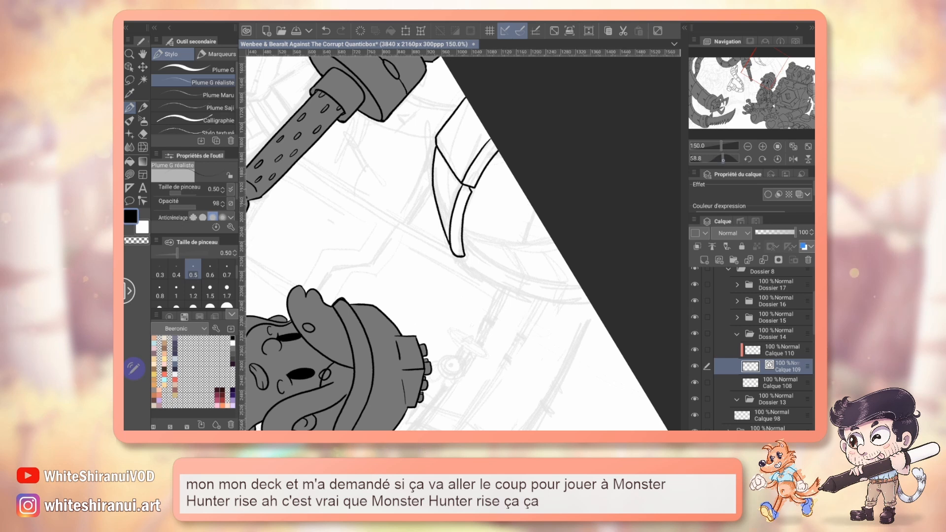
Ink the loop's third segment with its outer strip, and the fourth segment rising to the canvas's upper edge
{"action": "left_click_drag", "start_coordinate": [724, 161], "coordinate": [712, 160]}
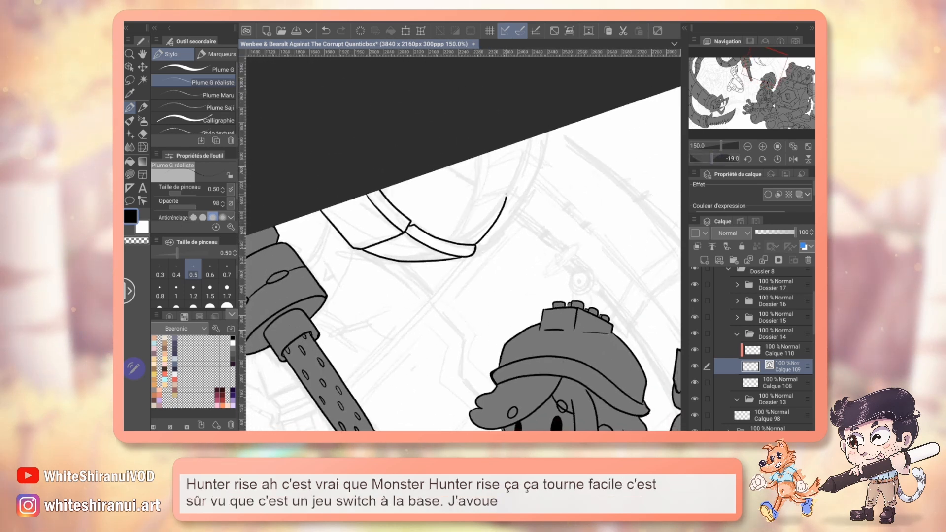
{"action": "left_click_drag", "start_coordinate": [516, 199], "coordinate": [513, 225]}
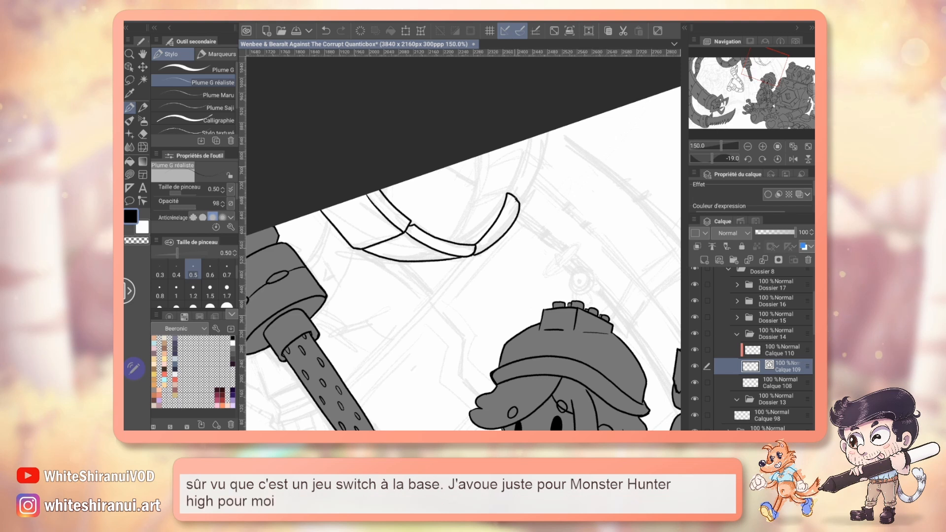
{"action": "key", "text": "ctrl+z"}
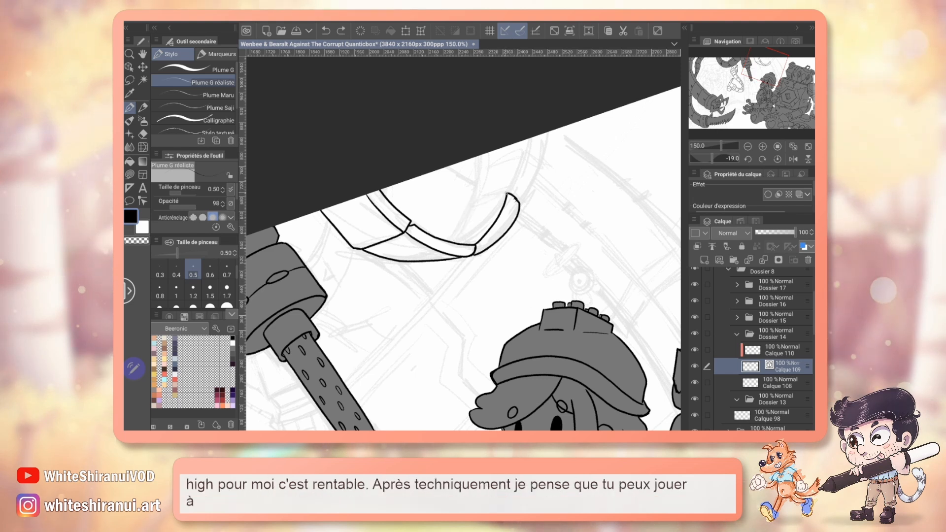
{"action": "mouse_move", "coordinate": [485, 197]}
{"action": "left_mouse_down"}
{"action": "mouse_move", "coordinate": [508, 194]}
{"action": "mouse_move", "coordinate": [461, 242]}
{"action": "left_mouse_up"}
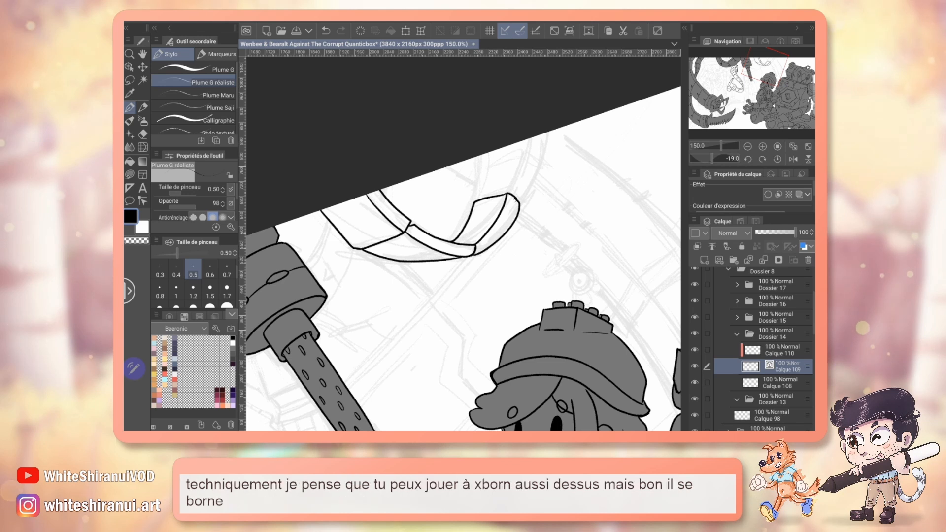
{"action": "left_click_drag", "start_coordinate": [519, 200], "coordinate": [533, 183]}
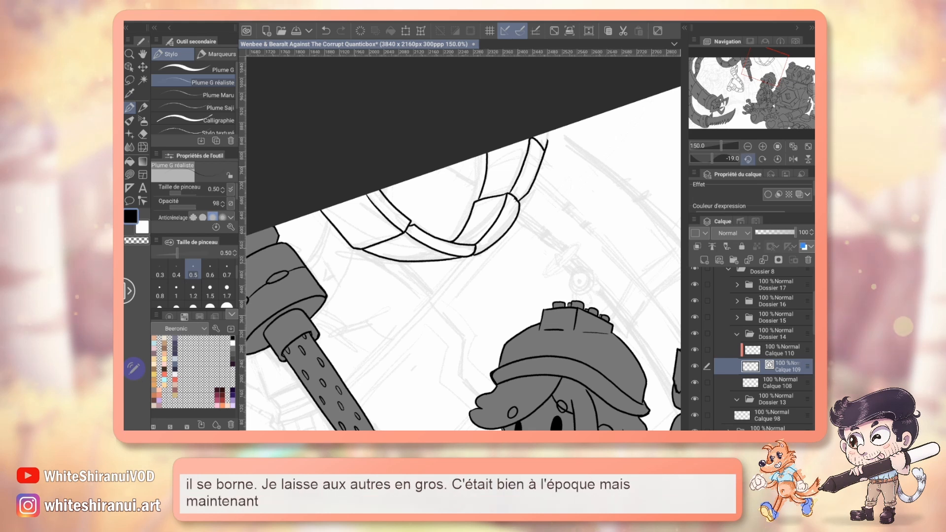
{"action": "left_click_drag", "start_coordinate": [486, 145], "coordinate": [496, 148]}
Add small pointed notches to the segments of the hanging loop, and reset the canvas rotation to 0
{"action": "left_click_drag", "start_coordinate": [542, 197], "coordinate": [468, 330]}
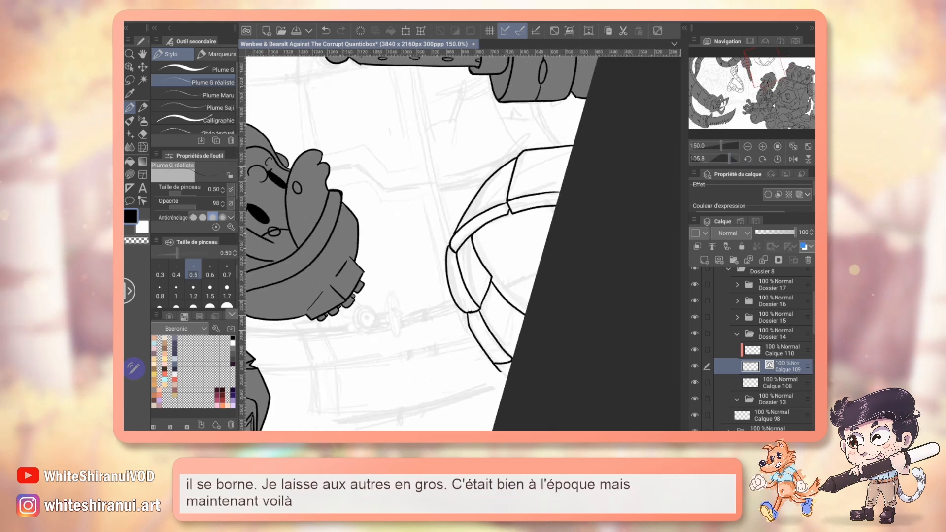
{"action": "key", "text": "e"}
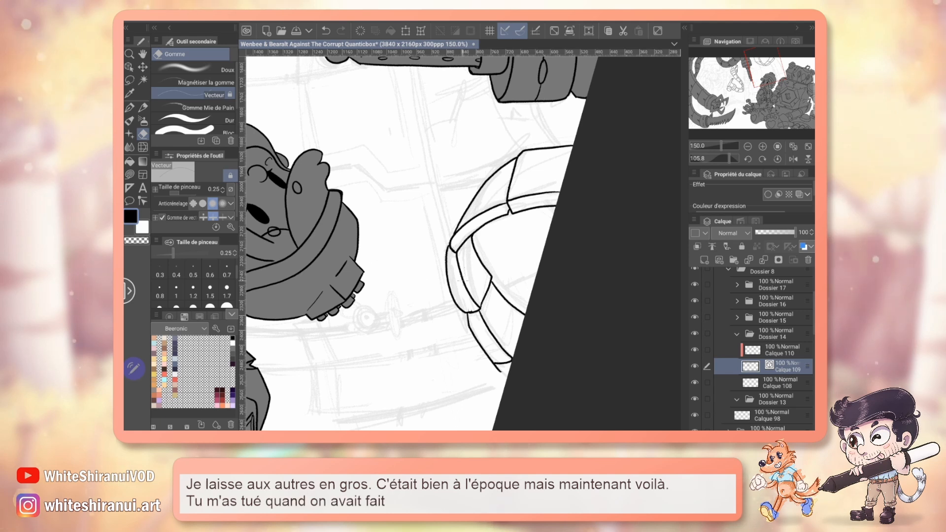
{"action": "key", "text": "p"}
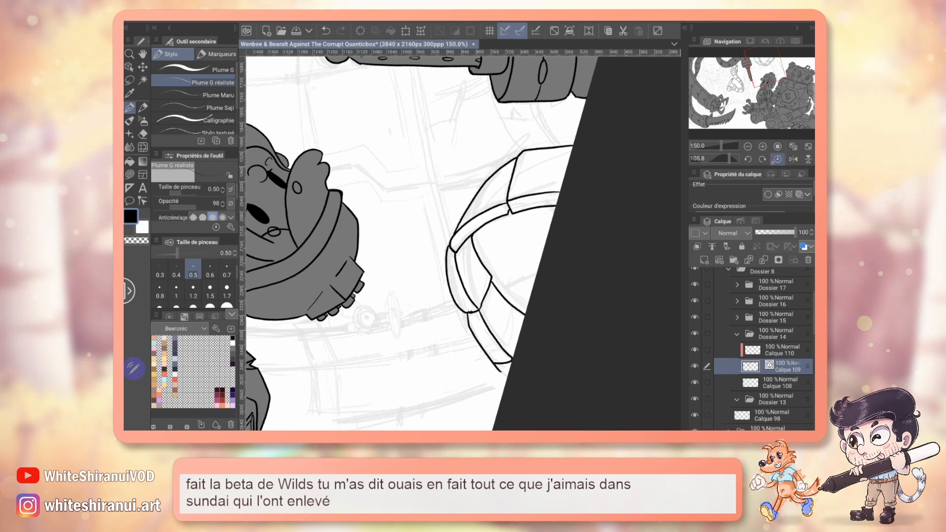
{"action": "left_click", "coordinate": [777, 159]}
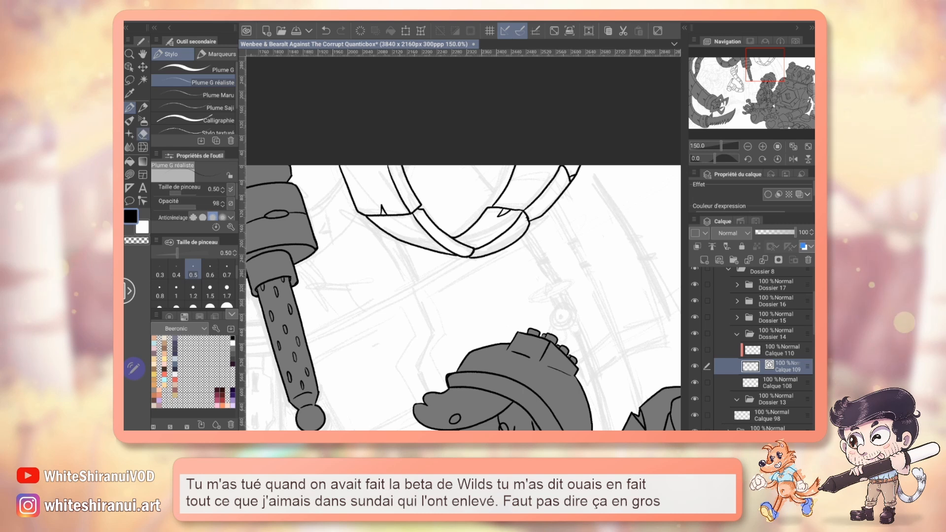
{"action": "key", "text": "e"}
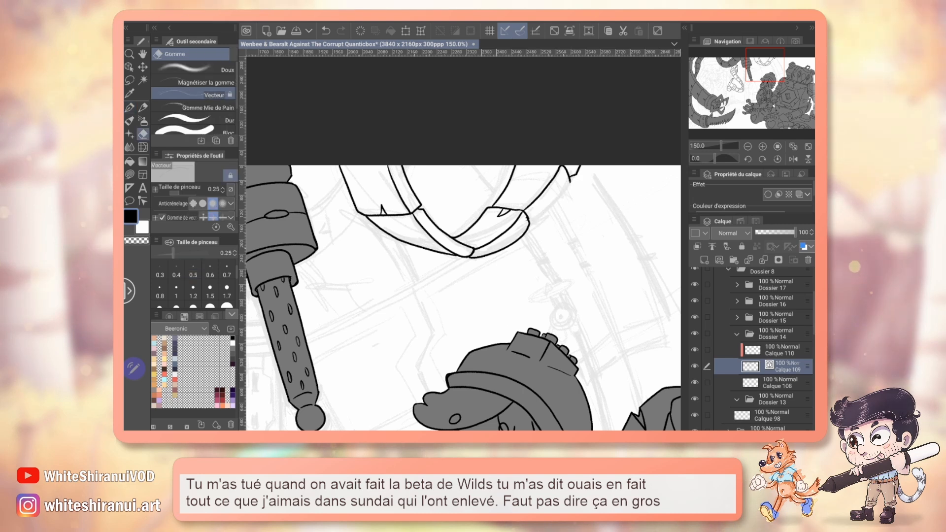
{"action": "key", "text": "p"}
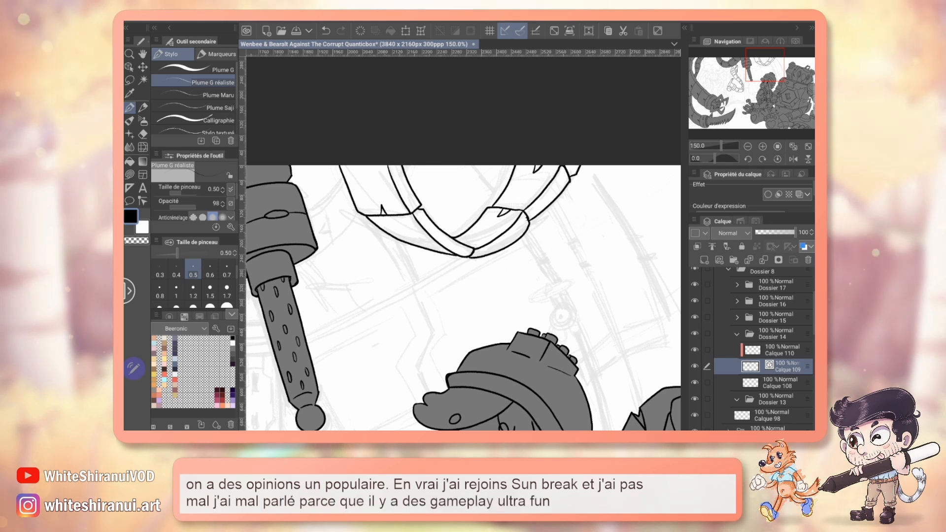
{"action": "left_click_drag", "start_coordinate": [464, 296], "coordinate": [481, 279]}
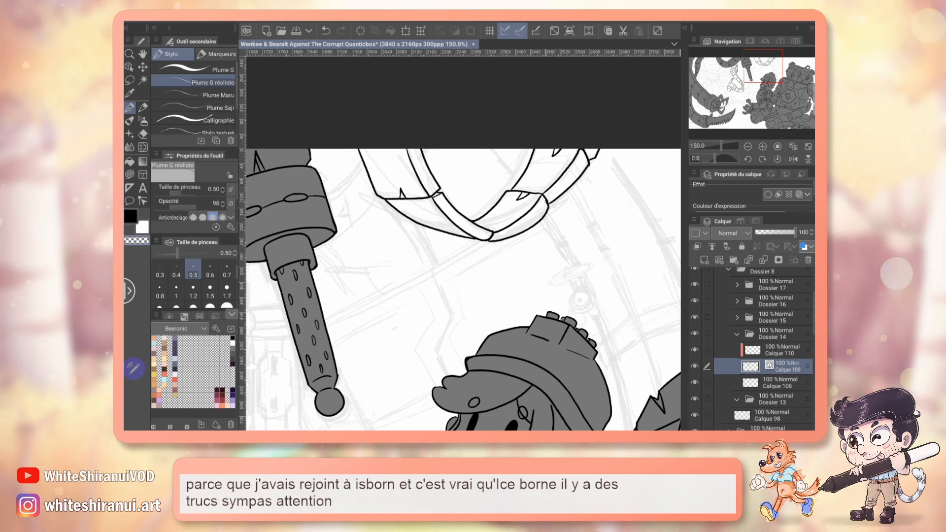
{"action": "mouse_move", "coordinate": [463, 286]}
{"action": "left_mouse_down"}
{"action": "mouse_move", "coordinate": [455, 300]}
{"action": "mouse_move", "coordinate": [506, 277]}
{"action": "mouse_move", "coordinate": [461, 291]}
{"action": "left_mouse_up"}
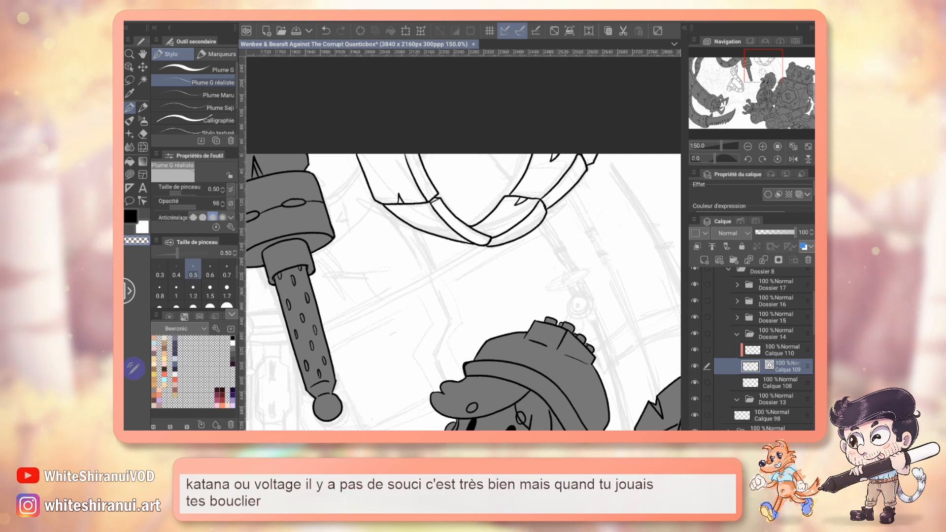
Look over the inked hammer tail, the club and the hanging loop across the upper part of the canvas
{"action": "scroll", "coordinate": [464, 291], "scroll_direction": "right", "scroll_amount": 1}
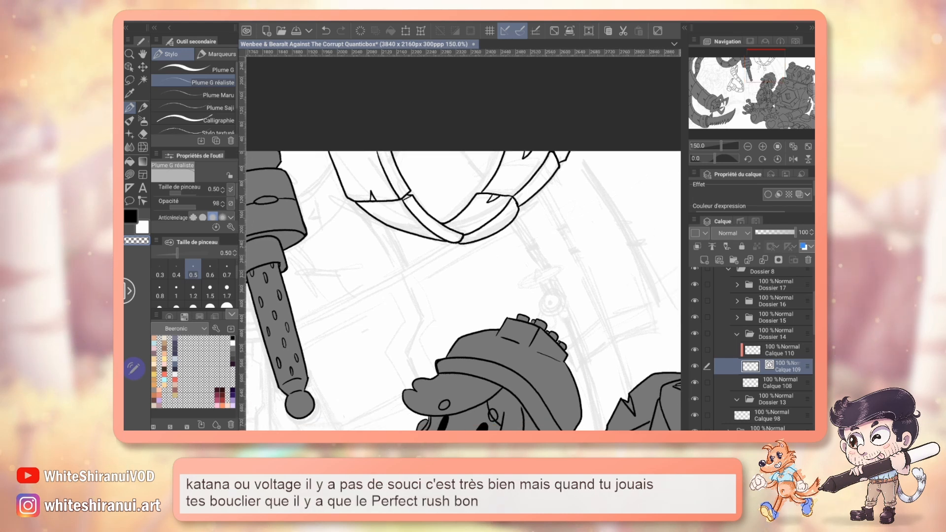
{"action": "scroll", "coordinate": [463, 291], "scroll_direction": "left", "scroll_amount": 10}
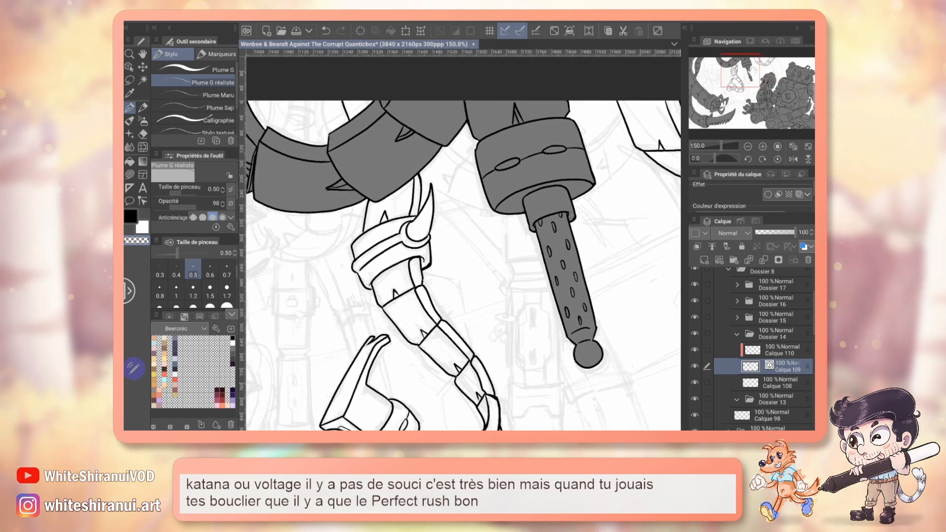
{"action": "scroll", "coordinate": [464, 290], "scroll_direction": "down", "scroll_amount": 7}
{"action": "scroll", "coordinate": [463, 291], "scroll_direction": "up", "scroll_amount": 11}
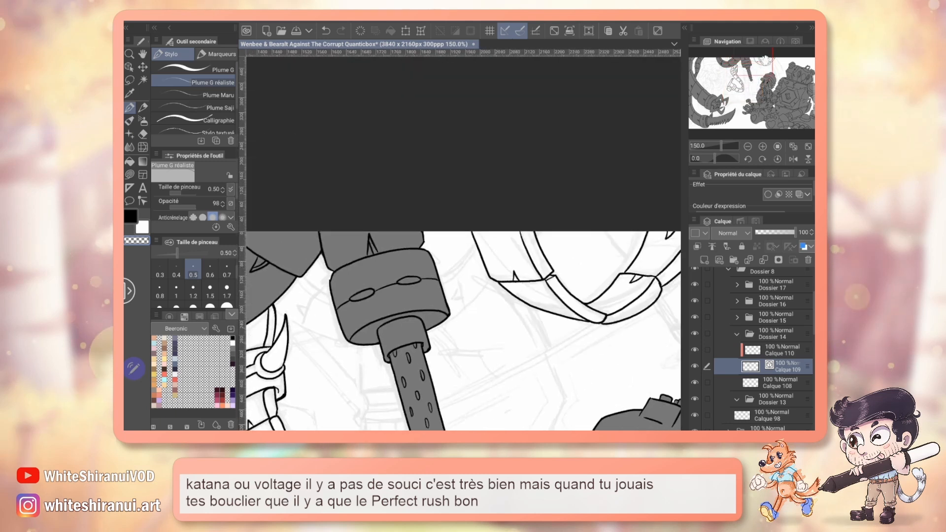
{"action": "scroll", "coordinate": [464, 291], "scroll_direction": "down", "scroll_amount": 6}
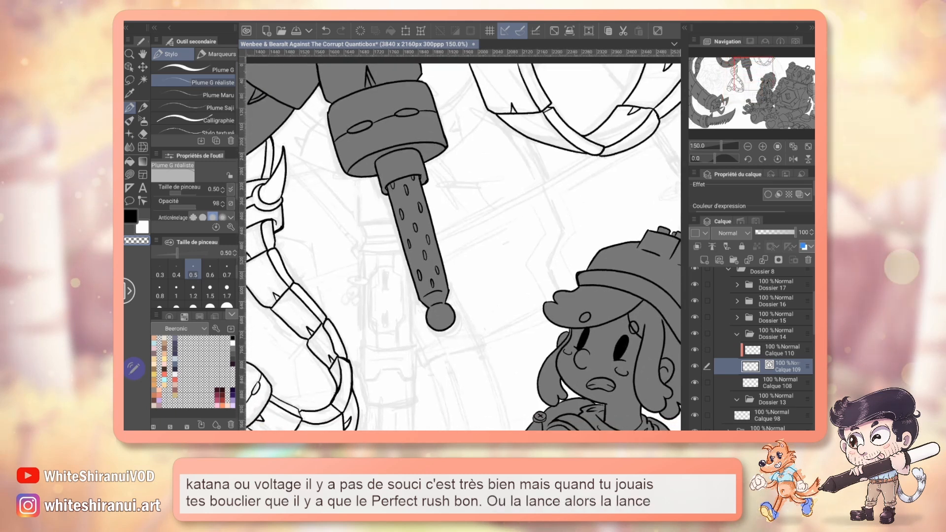
{"action": "scroll", "coordinate": [463, 246], "scroll_direction": "up", "scroll_amount": 1}
{"action": "scroll", "coordinate": [463, 247], "scroll_direction": "left", "scroll_amount": 2}
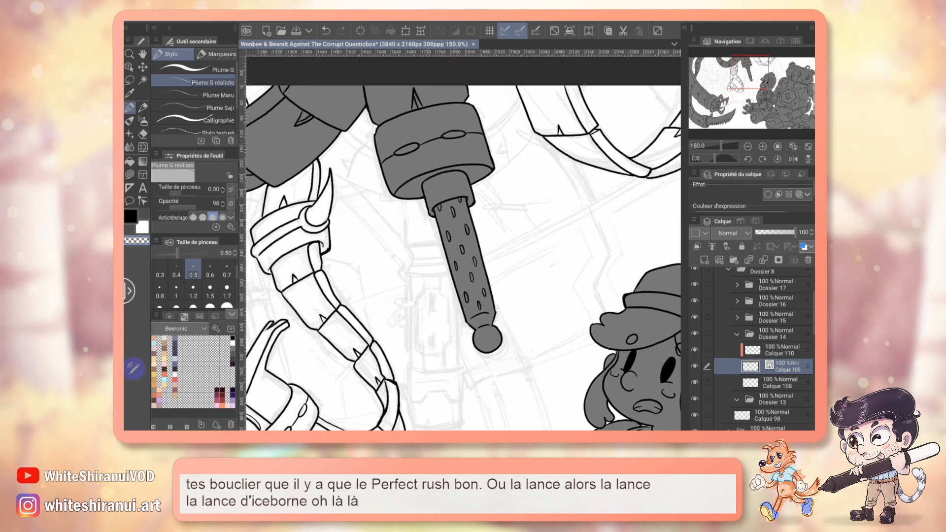
{"action": "scroll", "coordinate": [464, 247], "scroll_direction": "left", "scroll_amount": 6}
{"action": "scroll", "coordinate": [463, 247], "scroll_direction": "up", "scroll_amount": 4}
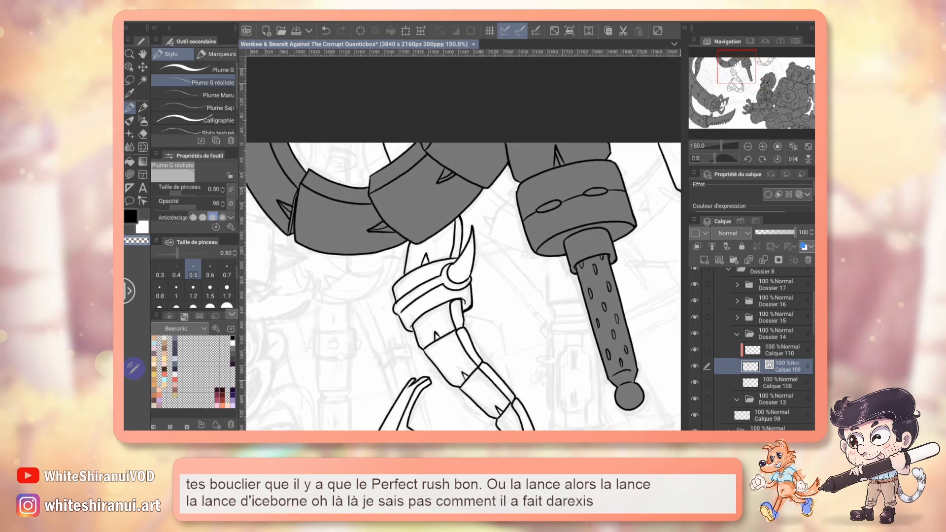
{"action": "scroll", "coordinate": [463, 246], "scroll_direction": "down", "scroll_amount": 10}
{"action": "scroll", "coordinate": [463, 247], "scroll_direction": "left", "scroll_amount": 2}
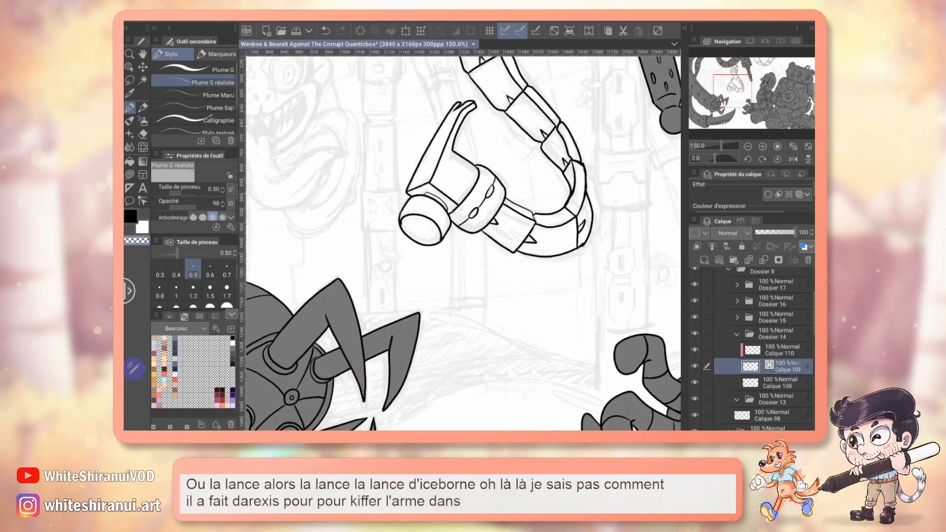
{"action": "scroll", "coordinate": [463, 246], "scroll_direction": "left", "scroll_amount": 4}
{"action": "scroll", "coordinate": [463, 246], "scroll_direction": "up", "scroll_amount": 4}
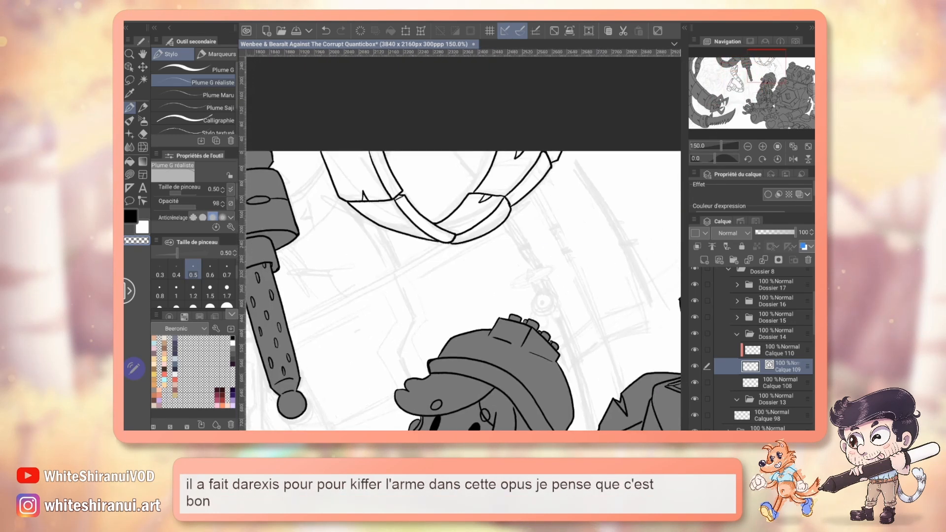
On Calque 108, fill the hammer head, its claw, the collar and the adjoining tail segment with gray, referring to other layers
{"action": "scroll", "coordinate": [464, 246], "scroll_direction": "right", "scroll_amount": 3}
{"action": "left_click", "coordinate": [783, 382]}
{"action": "key", "text": "g"}
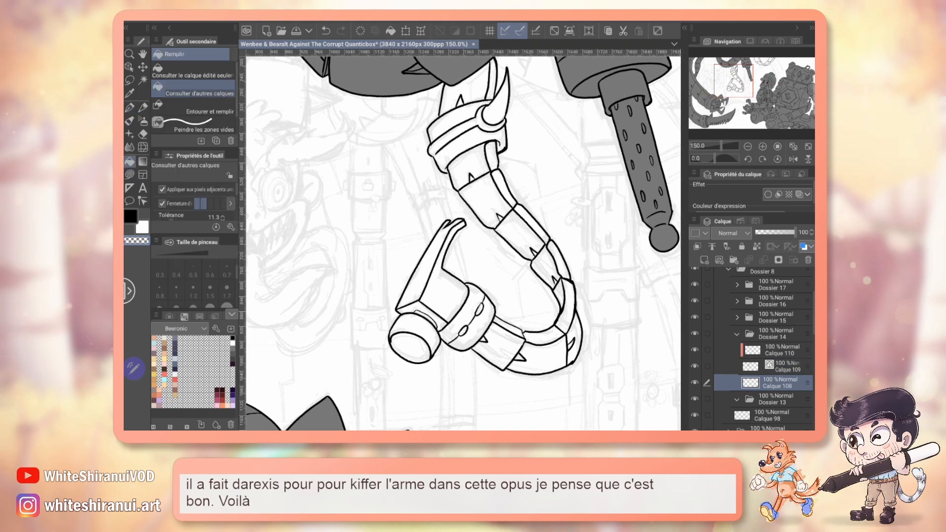
{"action": "left_click", "coordinate": [429, 267]}
{"action": "left_click", "coordinate": [409, 340]}
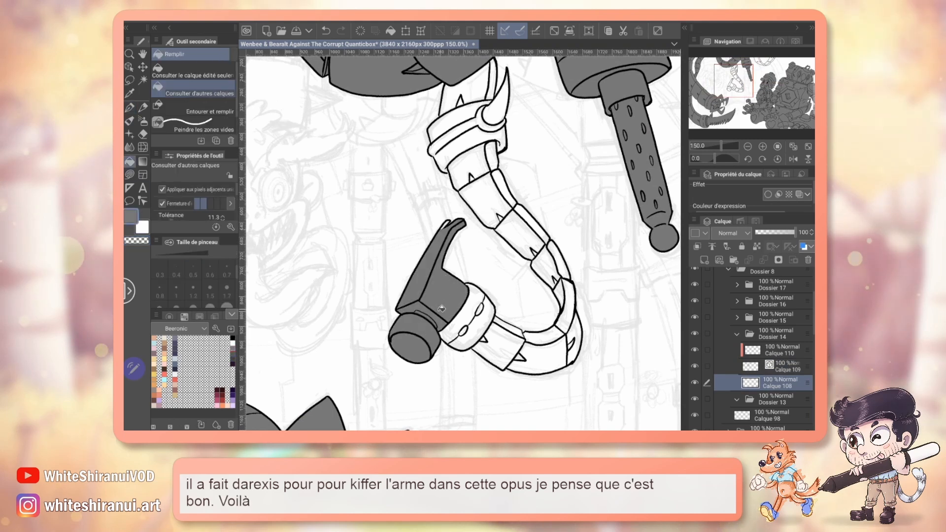
{"action": "left_click", "coordinate": [461, 303]}
{"action": "left_click", "coordinate": [473, 333]}
{"action": "left_click", "coordinate": [463, 331]}
{"action": "left_click", "coordinate": [479, 310]}
{"action": "left_click", "coordinate": [446, 227]}
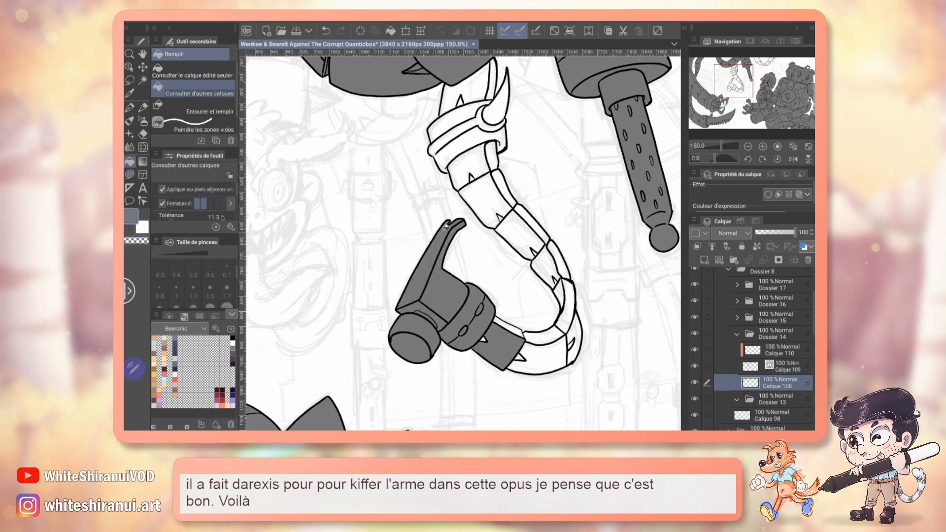
Fill the hammer tail's curved segments with gray, from the bottom bend up to the segment below the horned band
{"action": "left_click", "coordinate": [519, 352]}
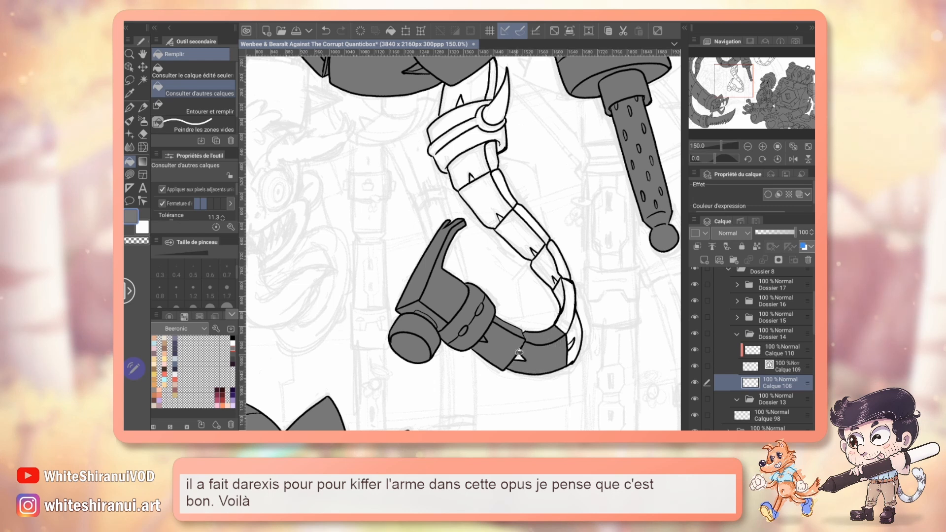
{"action": "left_click", "coordinate": [565, 320]}
{"action": "left_click", "coordinate": [562, 272]}
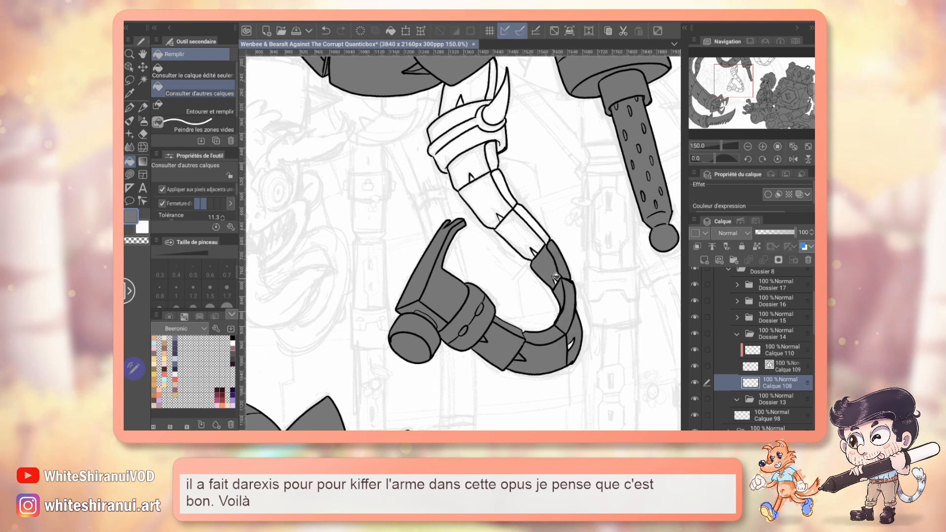
{"action": "left_click", "coordinate": [533, 243]}
{"action": "left_click", "coordinate": [483, 203]}
{"action": "left_click", "coordinate": [505, 190]}
{"action": "left_click", "coordinate": [468, 165]}
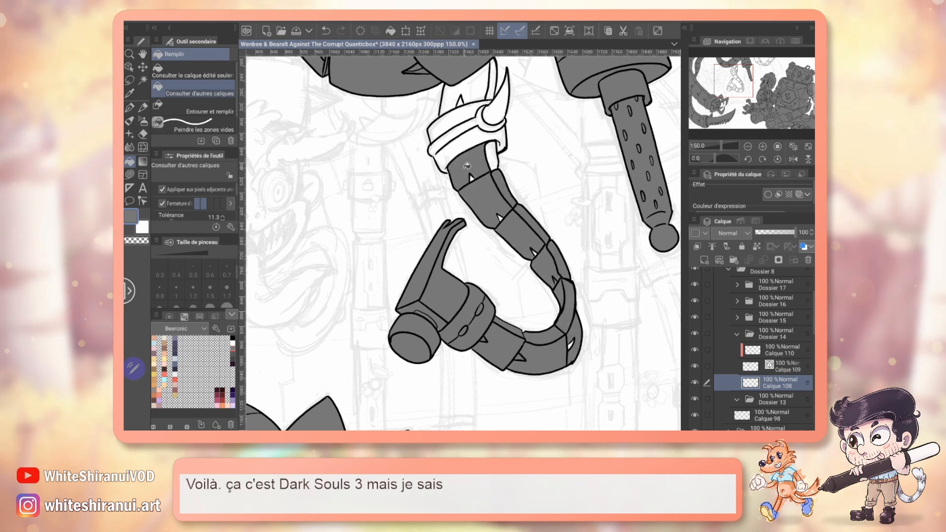
Fill the horned band, its horn, the tail segment above it and the remaining strip below it with gray
{"action": "left_click", "coordinate": [466, 134]}
{"action": "left_click", "coordinate": [498, 101]}
{"action": "left_click", "coordinate": [482, 92]}
{"action": "left_click", "coordinate": [490, 84]}
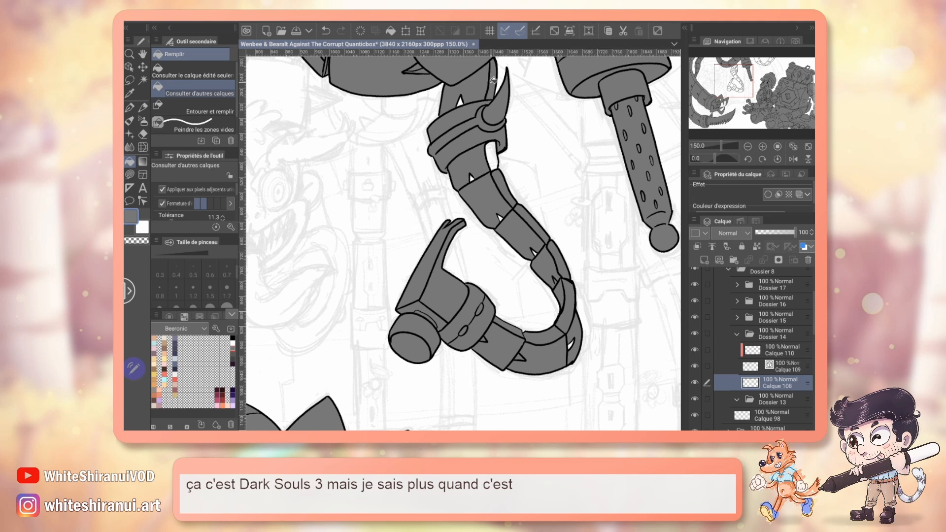
{"action": "left_click", "coordinate": [462, 101]}
{"action": "left_click", "coordinate": [490, 162]}
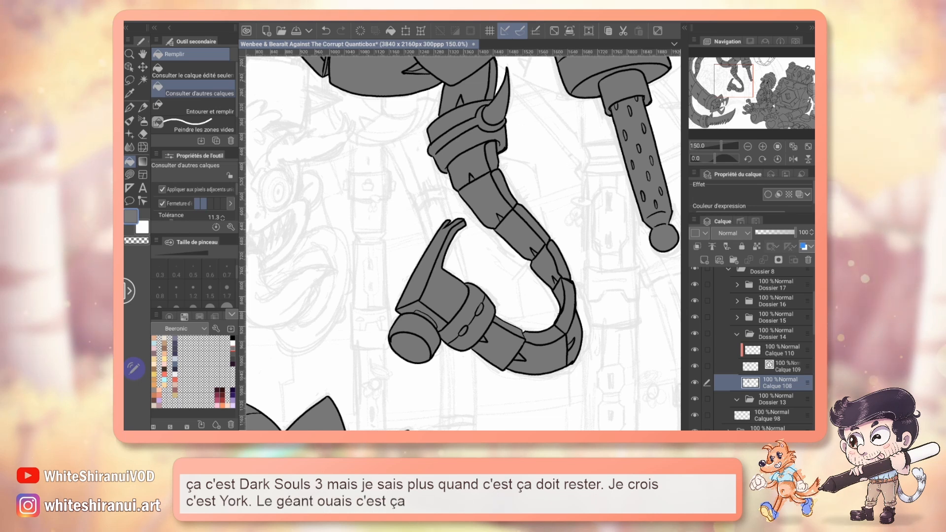
Fill all segments of the hanging loop at the canvas's upper edge with the same gray
{"action": "left_click_drag", "start_coordinate": [508, 188], "coordinate": [413, 354]}
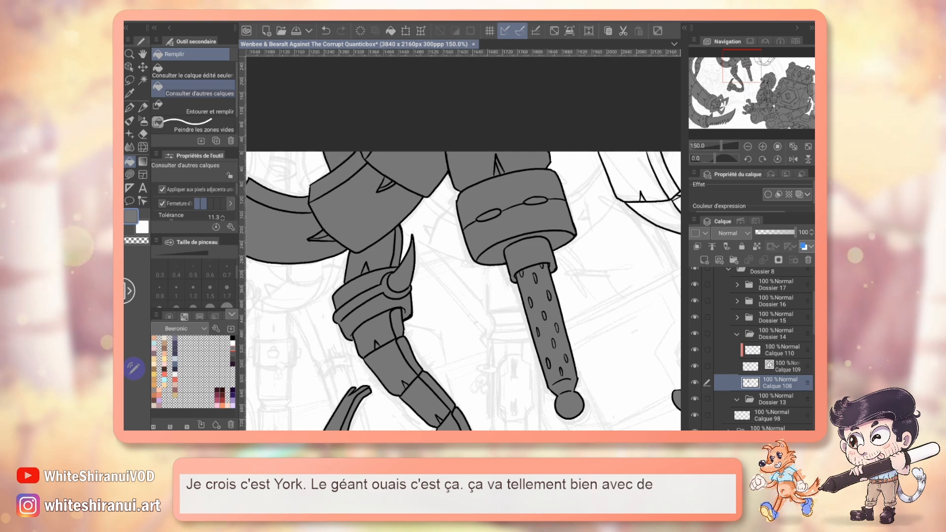
{"action": "left_click_drag", "start_coordinate": [677, 196], "coordinate": [545, 191]}
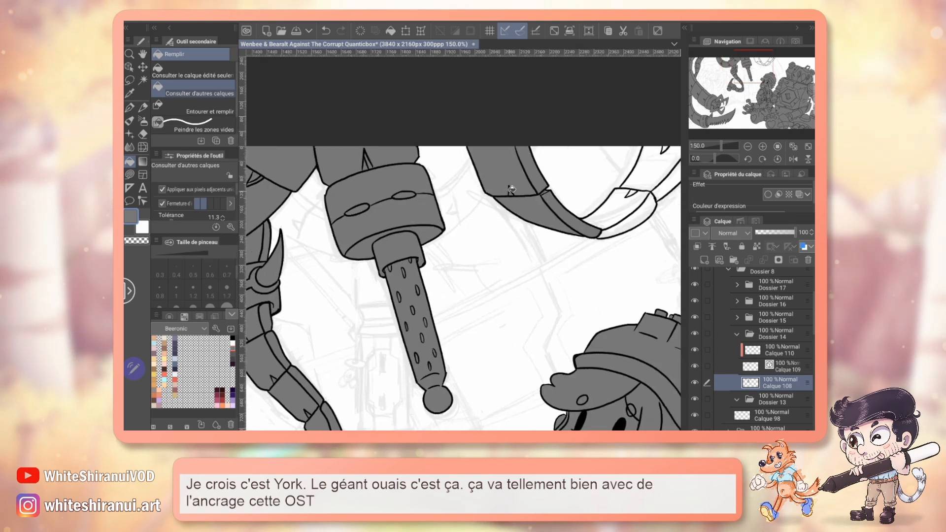
{"action": "left_click", "coordinate": [583, 226]}
{"action": "left_click", "coordinate": [659, 168]}
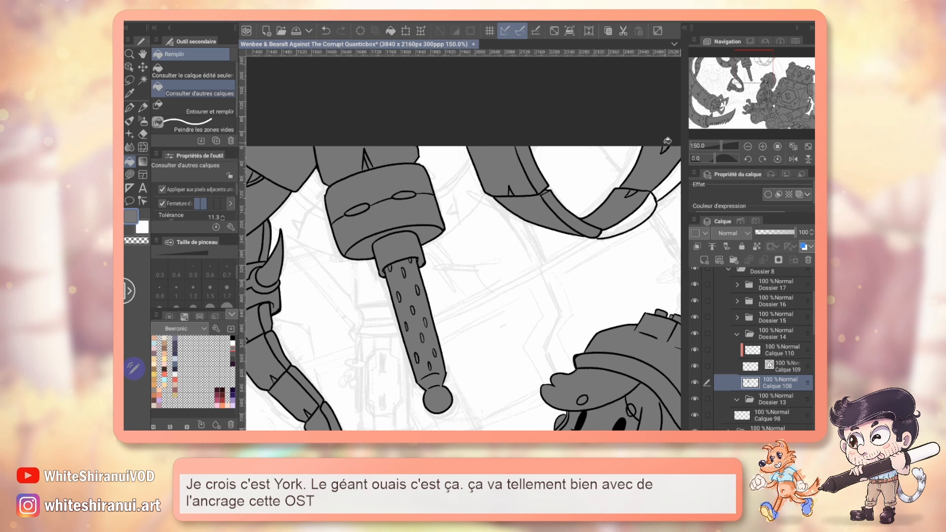
{"action": "left_click", "coordinate": [641, 205]}
{"action": "left_click_drag", "start_coordinate": [640, 205], "coordinate": [528, 238]}
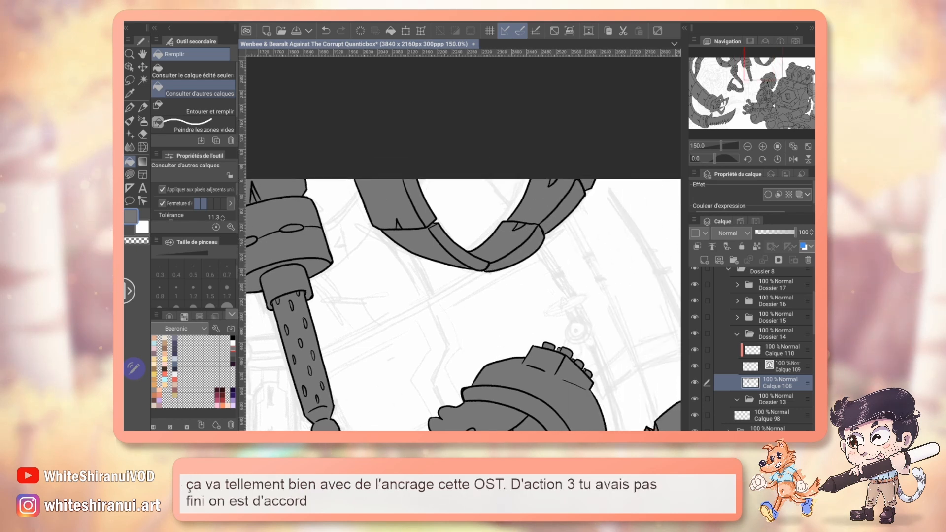
Choose the Lasso Fill tool and examine the gray-filled tail parts and their surroundings at 150% and 100% zoom
{"action": "left_click", "coordinate": [130, 174]}
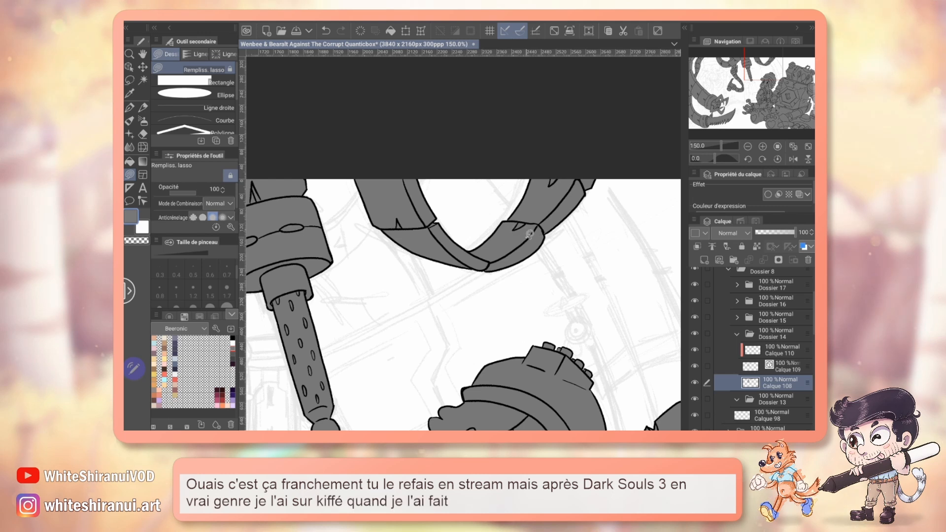
{"action": "mouse_move", "coordinate": [354, 315]}
{"action": "left_mouse_down"}
{"action": "mouse_move", "coordinate": [377, 294]}
{"action": "mouse_move", "coordinate": [576, 309]}
{"action": "mouse_move", "coordinate": [597, 254]}
{"action": "left_mouse_up"}
{"action": "left_click_drag", "start_coordinate": [759, 74], "coordinate": [782, 67]}
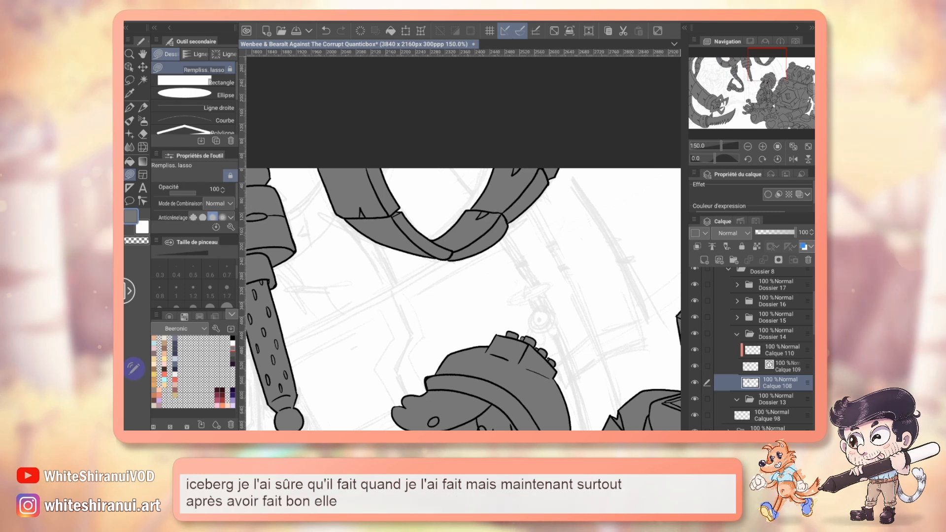
{"action": "left_click_drag", "start_coordinate": [765, 75], "coordinate": [751, 79]}
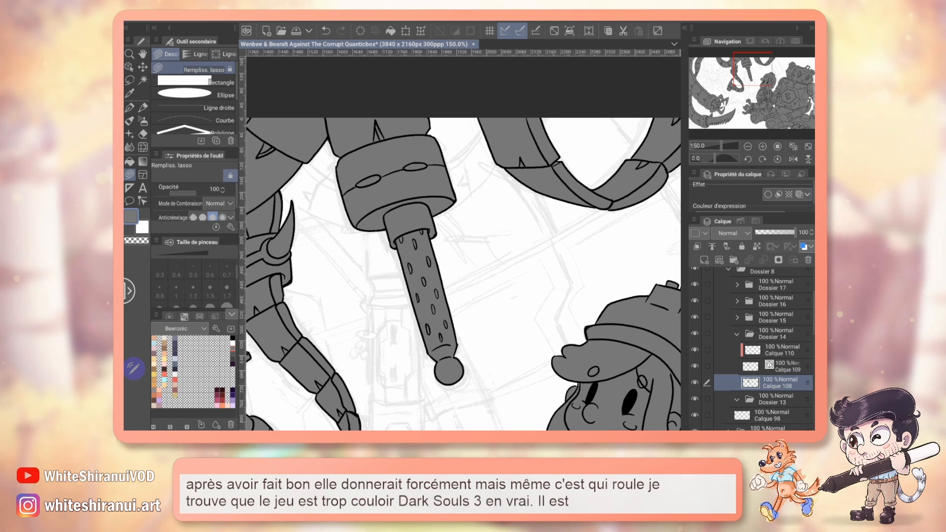
{"action": "left_click_drag", "start_coordinate": [753, 69], "coordinate": [713, 87]}
{"action": "left_click_drag", "start_coordinate": [532, 259], "coordinate": [448, 217]}
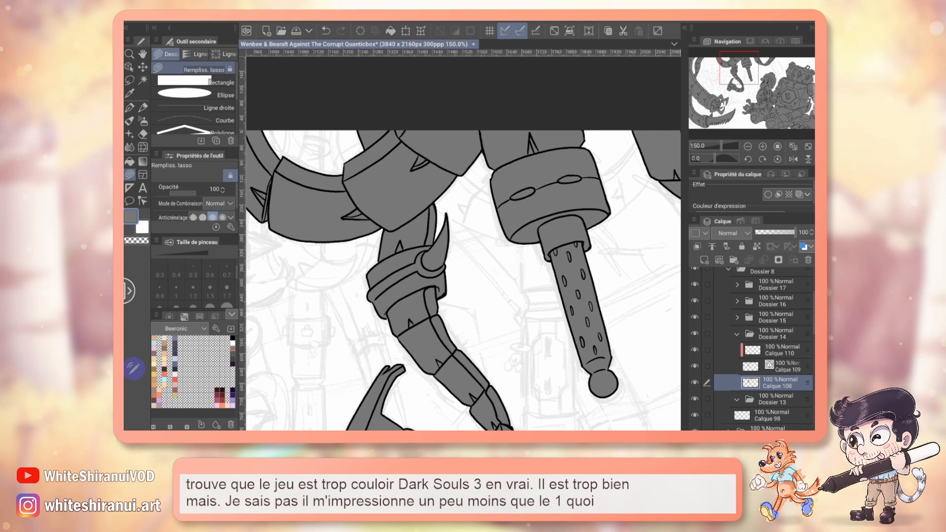
{"action": "left_click_drag", "start_coordinate": [570, 261], "coordinate": [358, 300]}
{"action": "left_click", "coordinate": [748, 146]}
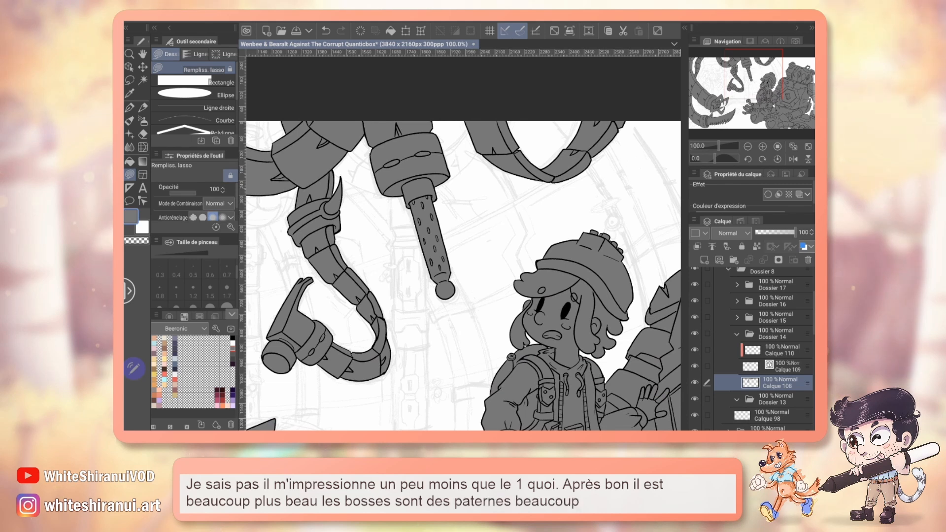
{"action": "left_click_drag", "start_coordinate": [429, 286], "coordinate": [540, 255]}
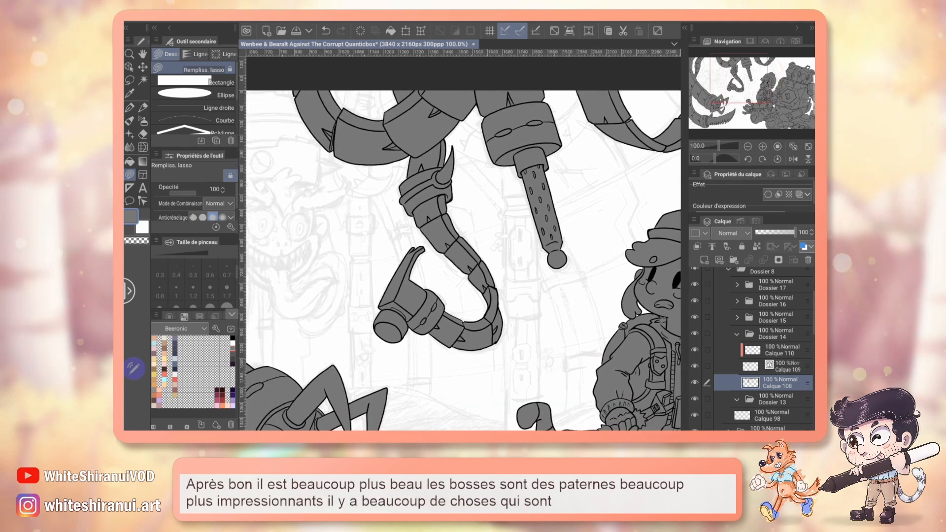
{"action": "left_click_drag", "start_coordinate": [755, 81], "coordinate": [769, 89]}
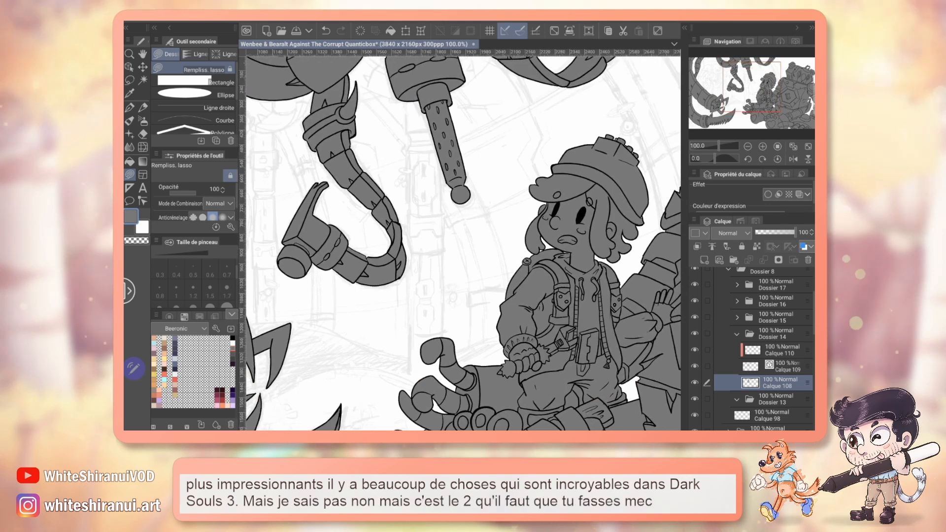
{"action": "left_click_drag", "start_coordinate": [460, 195], "coordinate": [619, 269]}
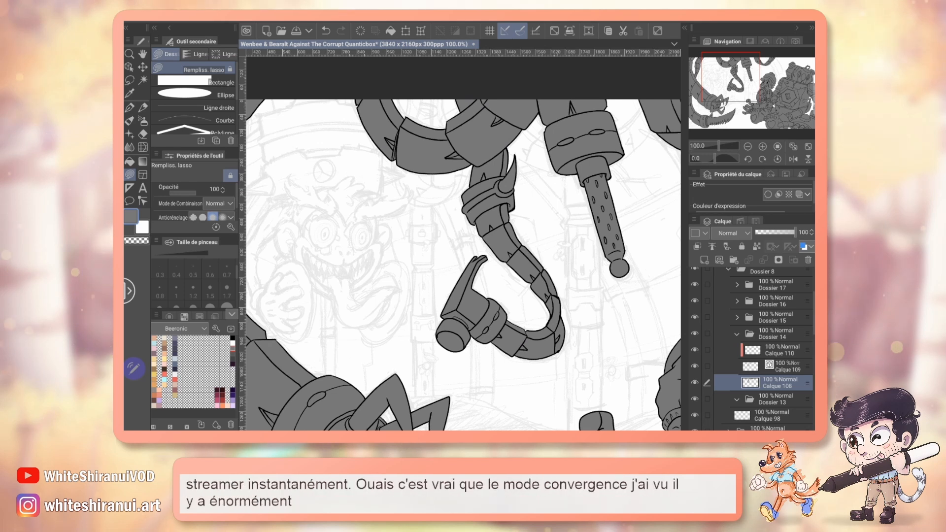
{"action": "mouse_move", "coordinate": [468, 296]}
{"action": "left_mouse_down"}
{"action": "mouse_move", "coordinate": [391, 179]}
{"action": "mouse_move", "coordinate": [551, 98]}
{"action": "mouse_move", "coordinate": [557, 269]}
{"action": "mouse_move", "coordinate": [350, 359]}
{"action": "mouse_move", "coordinate": [552, 289]}
{"action": "left_mouse_up"}
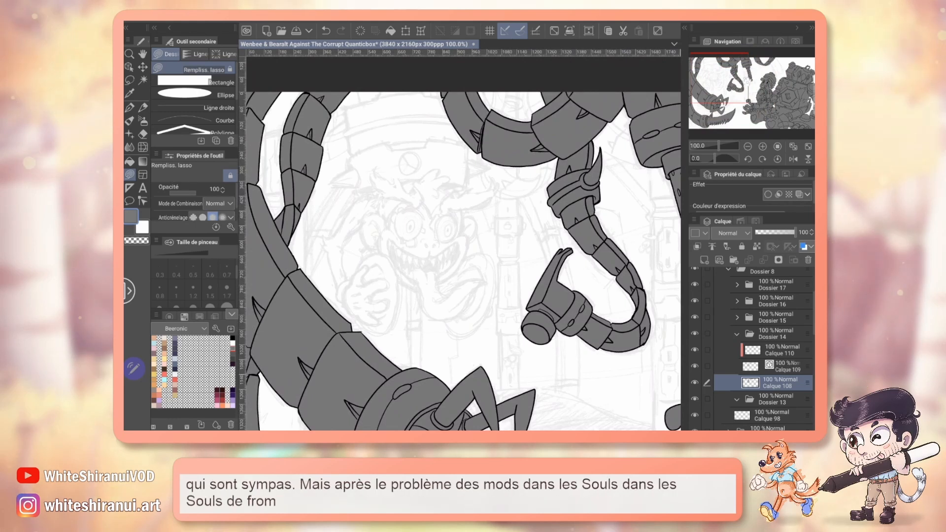
{"action": "left_click_drag", "start_coordinate": [552, 290], "coordinate": [527, 323]}
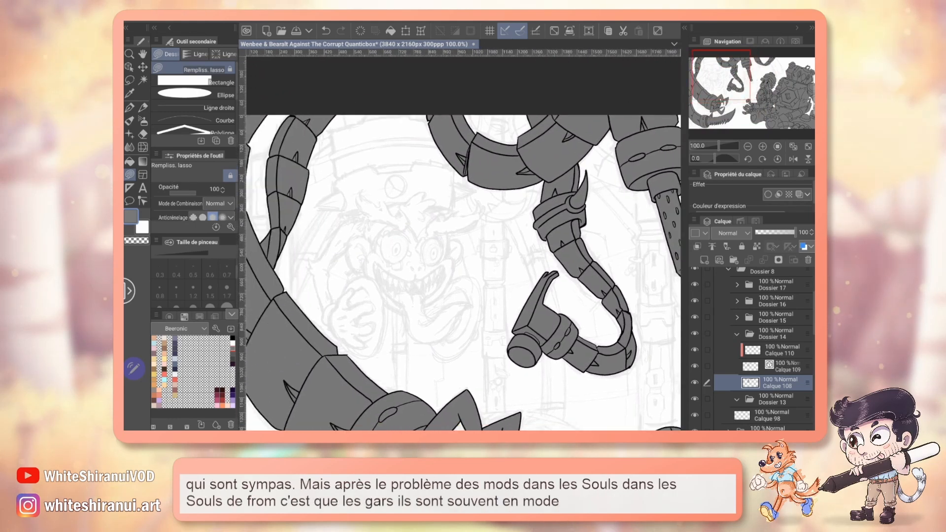
Collapse the Dossier 14 folder and toggle its visibility off and back on to check its contents
{"action": "left_click", "coordinate": [738, 335]}
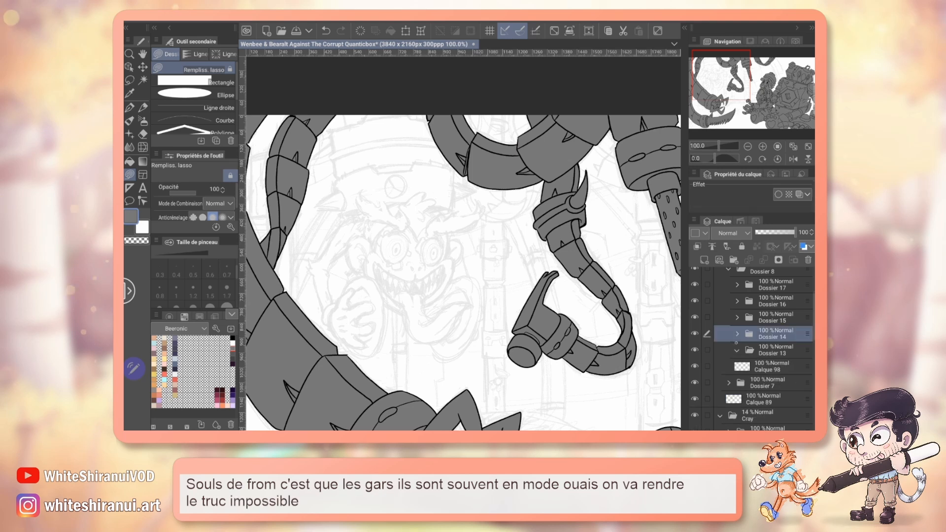
{"action": "left_click", "coordinate": [695, 334]}
{"action": "left_click", "coordinate": [695, 334]}
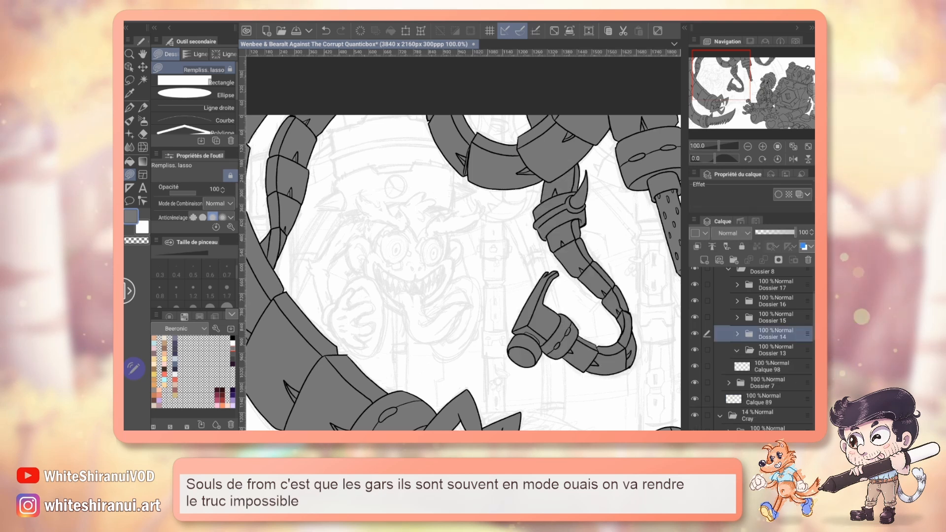
{"action": "left_click_drag", "start_coordinate": [552, 276], "coordinate": [519, 251]}
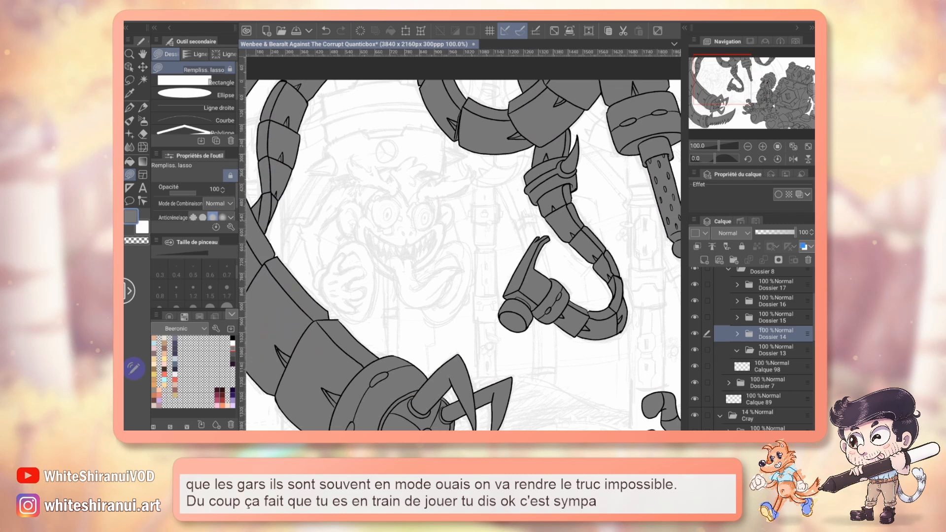
Add a new vector layer above Calque 98 inside the Dossier 13 folder
{"action": "left_click", "coordinate": [784, 347]}
{"action": "left_click", "coordinate": [777, 366]}
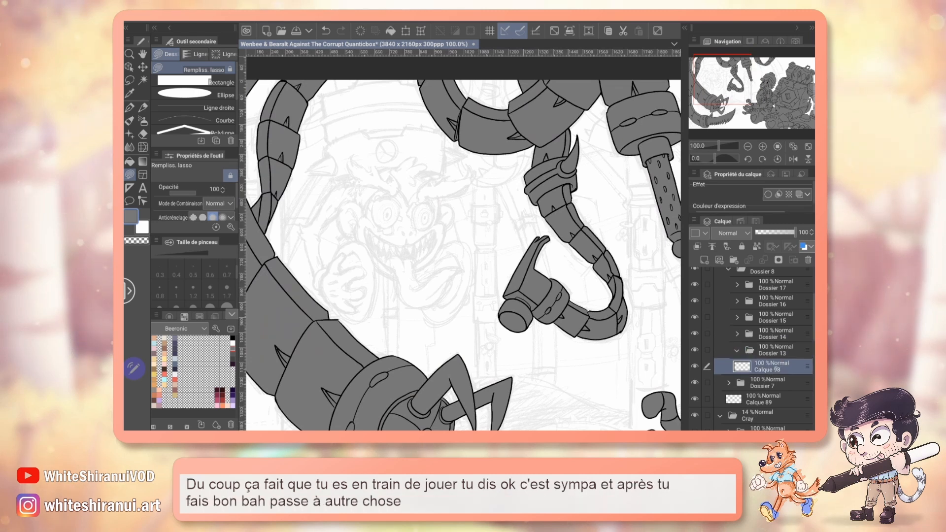
{"action": "left_click_drag", "start_coordinate": [807, 366], "coordinate": [807, 350]}
{"action": "left_click", "coordinate": [720, 261]}
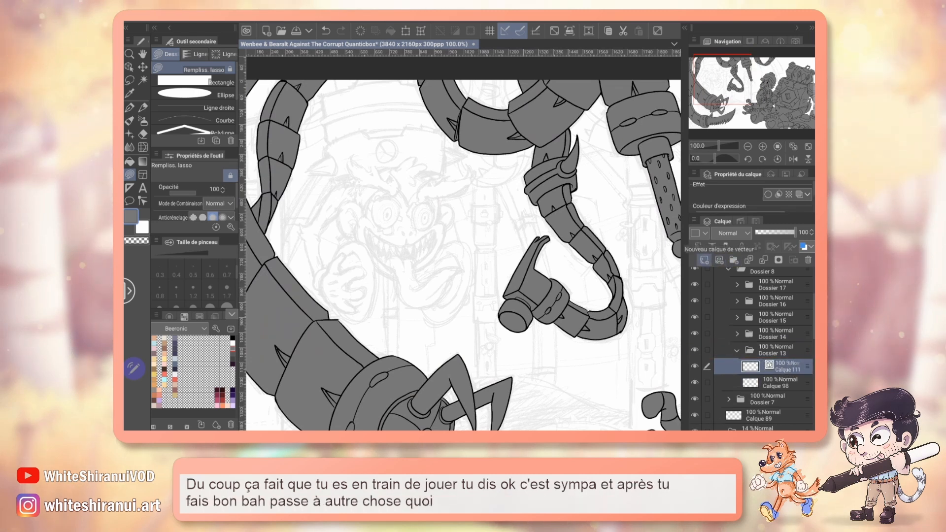
Add a layer above Calque 111 in Dossier 13, clip it to the layer below, and reselect Calque 111
{"action": "left_click", "coordinate": [705, 261]}
{"action": "left_click", "coordinate": [698, 247]}
{"action": "left_click", "coordinate": [789, 383]}
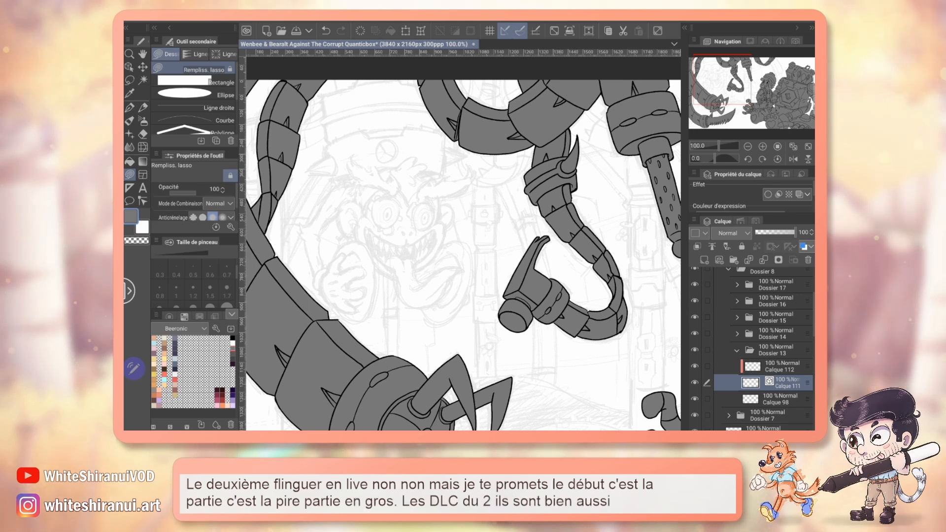
Ink the monkey's flame-shaped right eyebrow in black with Plume G réaliste at size 0.50, redoing the strokes that don't fit
{"action": "left_click", "coordinate": [762, 146]}
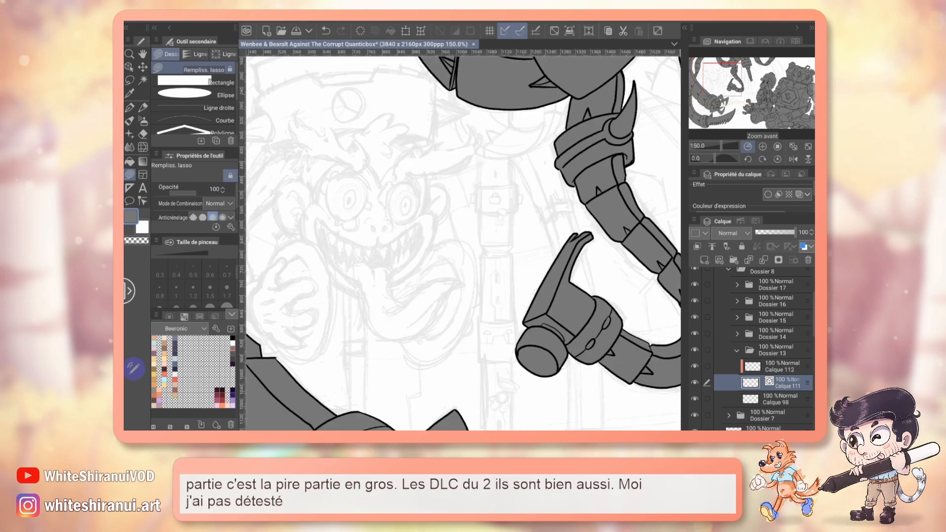
{"action": "scroll", "coordinate": [463, 242], "scroll_direction": "left", "scroll_amount": 3}
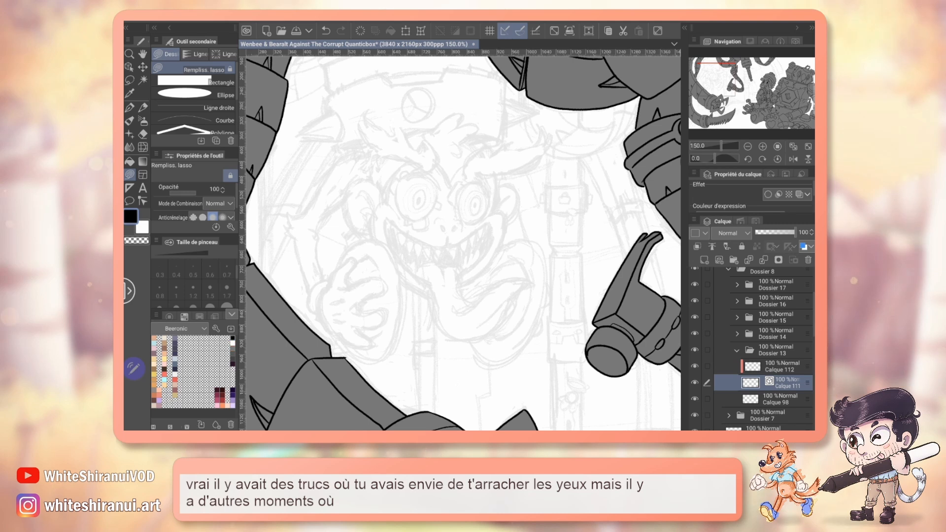
{"action": "key", "text": "p"}
{"action": "key", "text": "p"}
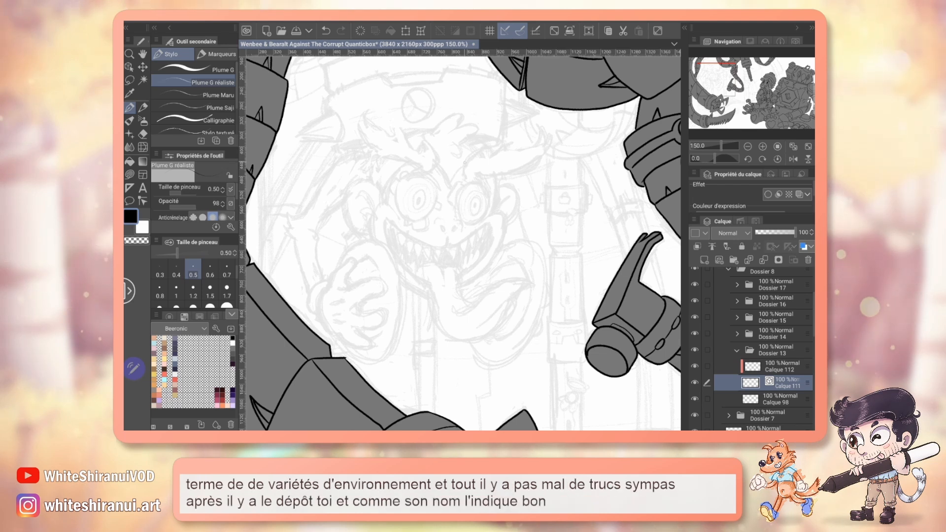
{"action": "mouse_move", "coordinate": [466, 170]}
{"action": "left_mouse_down"}
{"action": "mouse_move", "coordinate": [534, 145]}
{"action": "mouse_move", "coordinate": [539, 128]}
{"action": "mouse_move", "coordinate": [542, 147]}
{"action": "left_mouse_up"}
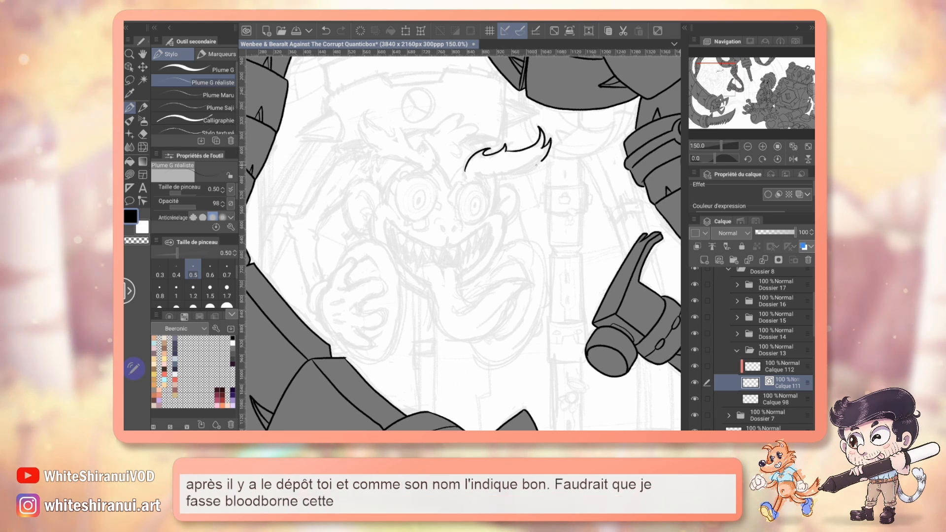
{"action": "left_click_drag", "start_coordinate": [499, 178], "coordinate": [513, 179]}
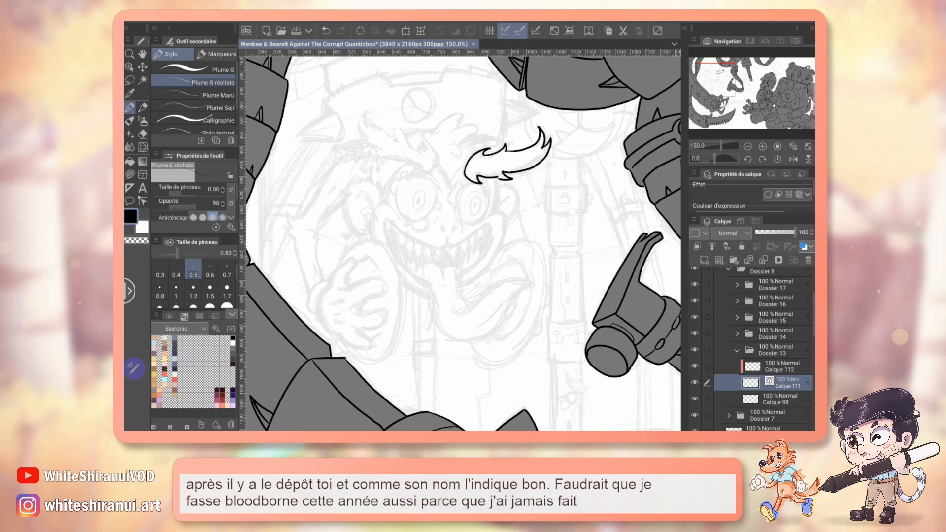
{"action": "key", "text": "ctrl+z"}
{"action": "key", "text": "ctrl+z"}
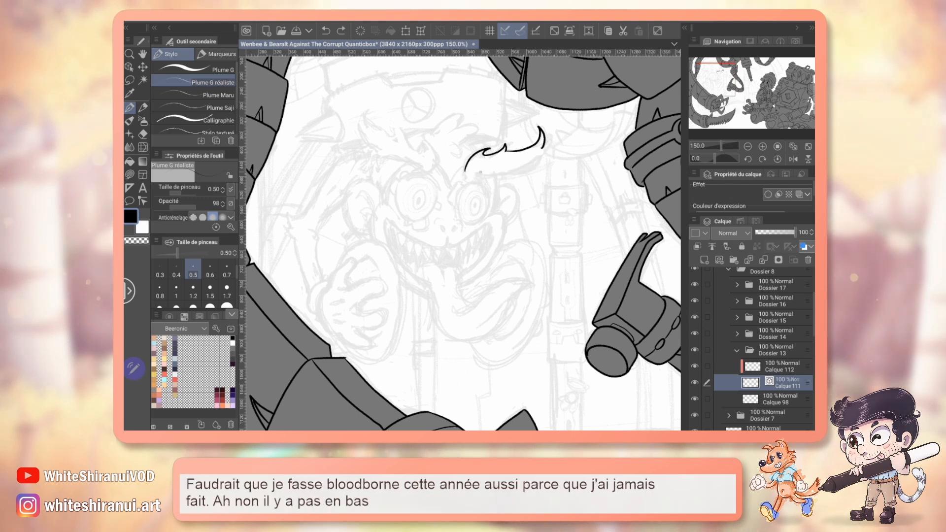
{"action": "mouse_move", "coordinate": [466, 170]}
{"action": "left_mouse_down"}
{"action": "mouse_move", "coordinate": [523, 170]}
{"action": "mouse_move", "coordinate": [542, 130]}
{"action": "left_mouse_up"}
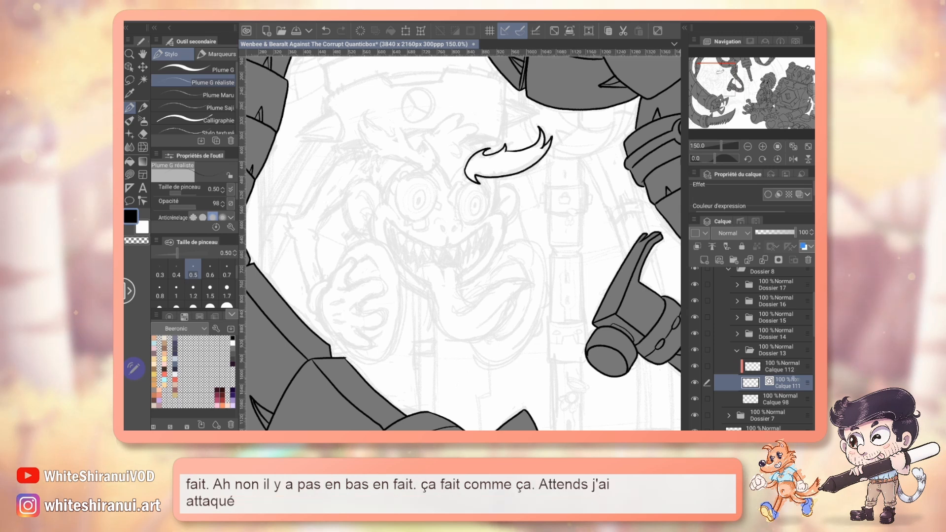
Toggle the Dossier 13 folder's visibility to check its contents, and ink the monkey's flame-shaped left eyebrow over the sketch
{"action": "scroll", "coordinate": [752, 350], "scroll_direction": "down", "scroll_amount": 2}
{"action": "scroll", "coordinate": [752, 350], "scroll_direction": "up", "scroll_amount": 2}
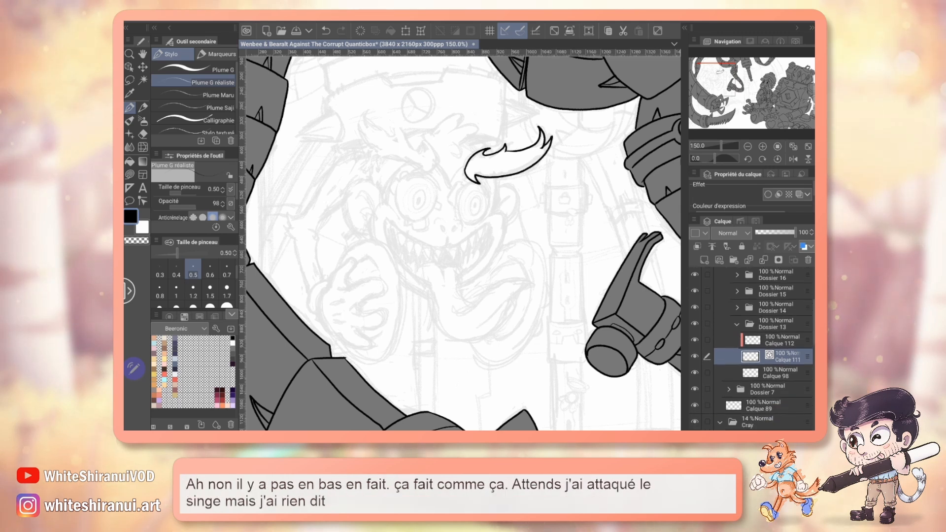
{"action": "left_click", "coordinate": [695, 345]}
{"action": "left_click", "coordinate": [695, 344]}
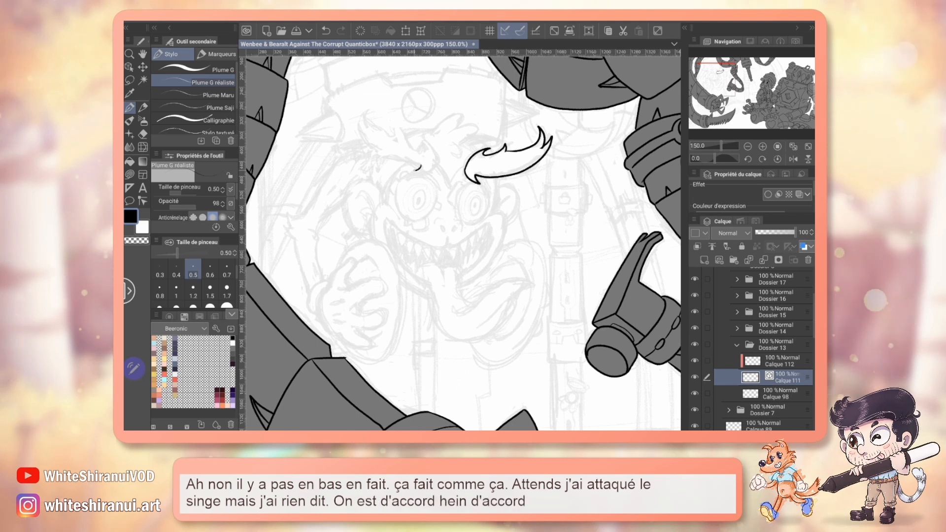
{"action": "mouse_move", "coordinate": [415, 172]}
{"action": "left_mouse_down"}
{"action": "mouse_move", "coordinate": [423, 141]}
{"action": "mouse_move", "coordinate": [368, 125]}
{"action": "mouse_move", "coordinate": [366, 115]}
{"action": "mouse_move", "coordinate": [376, 149]}
{"action": "left_mouse_up"}
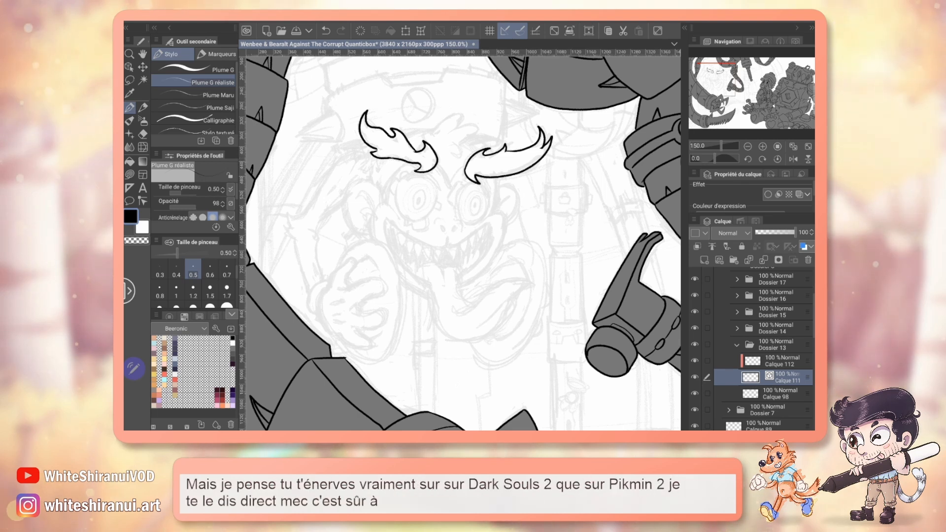
Erase and redraw the lower edge of the right eyebrow, and undo the trial circle around the left eye
{"action": "key", "text": "e"}
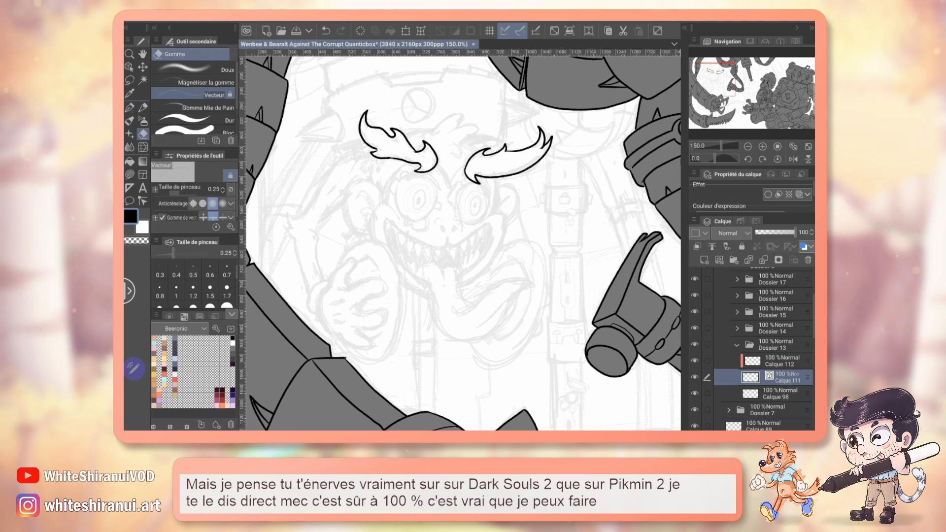
{"action": "key", "text": "p"}
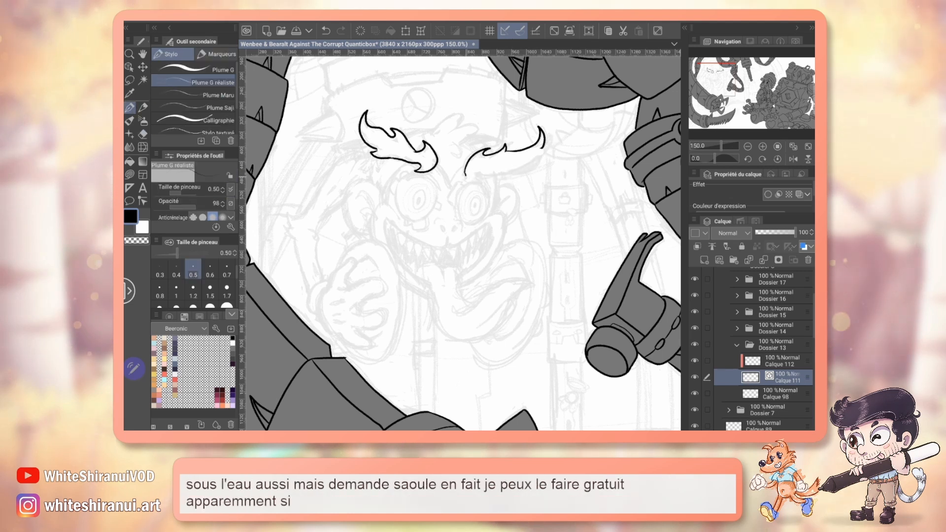
{"action": "mouse_move", "coordinate": [465, 175]}
{"action": "left_mouse_down"}
{"action": "mouse_move", "coordinate": [480, 183]}
{"action": "mouse_move", "coordinate": [474, 174]}
{"action": "mouse_move", "coordinate": [517, 171]}
{"action": "mouse_move", "coordinate": [488, 176]}
{"action": "left_mouse_up"}
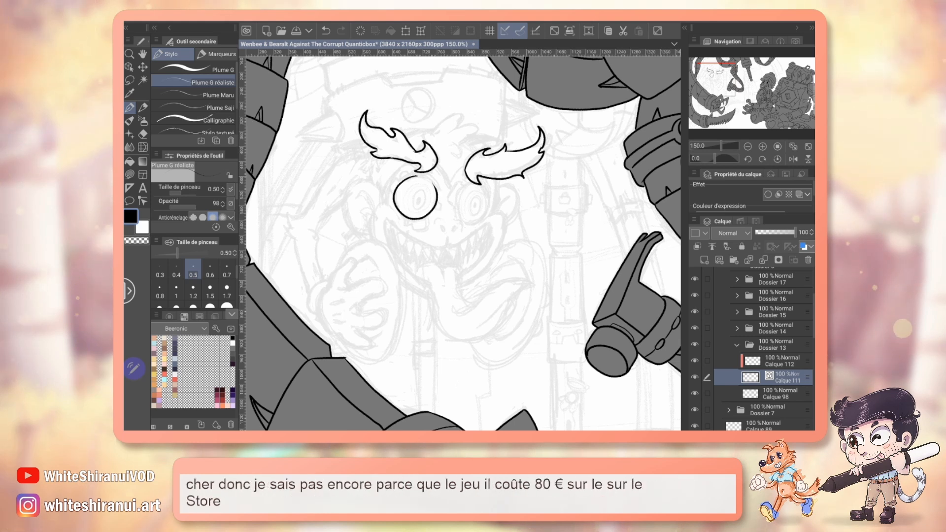
{"action": "key", "text": "ctrl+z"}
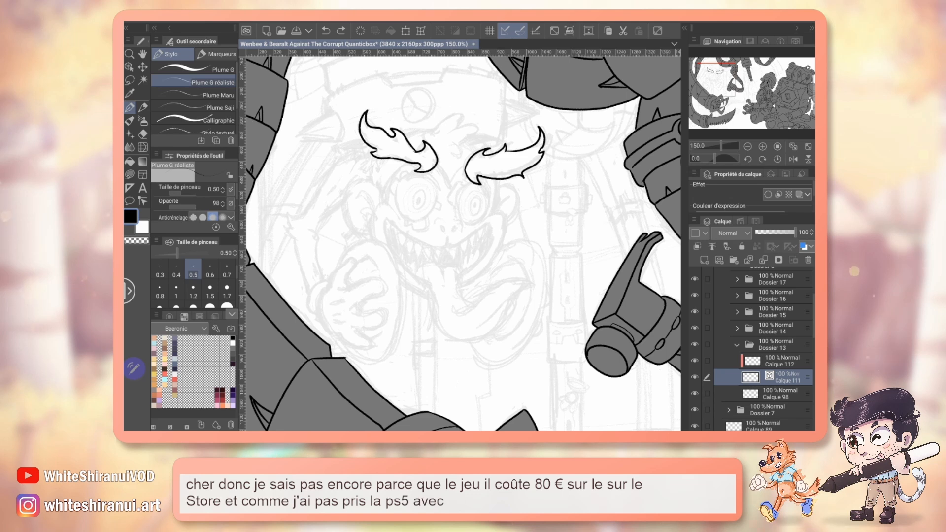
Ink the outlines of both monkey ears, the inner folds of the left ear, and the short head line beside the right ear
{"action": "left_click_drag", "start_coordinate": [360, 182], "coordinate": [381, 197]}
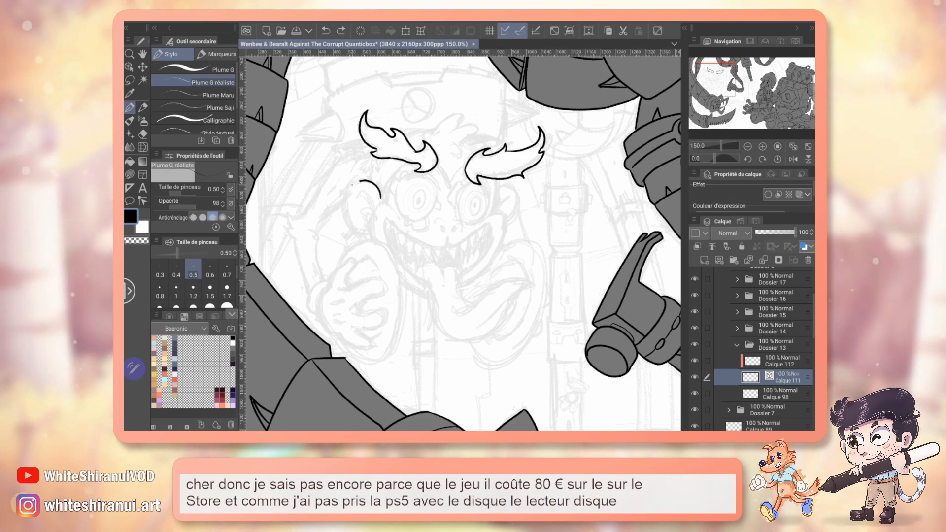
{"action": "left_click_drag", "start_coordinate": [348, 224], "coordinate": [364, 232]}
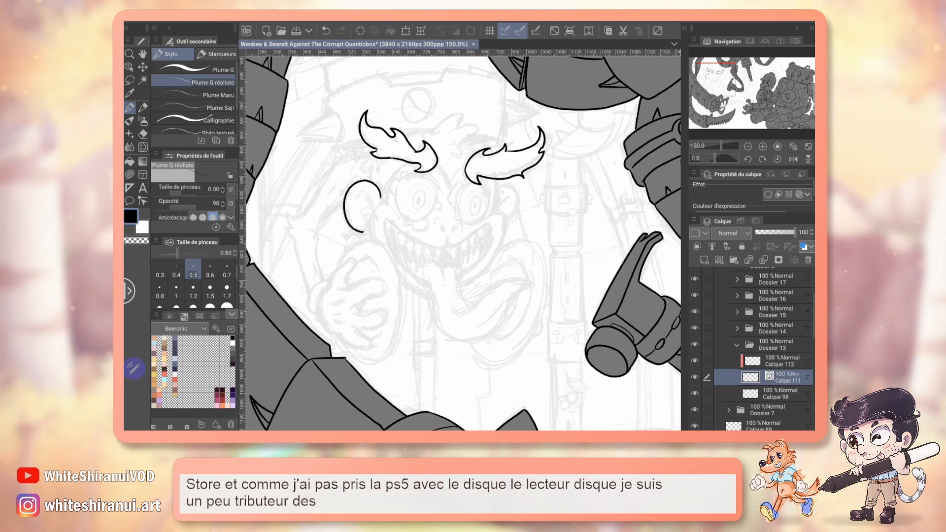
{"action": "left_click_drag", "start_coordinate": [520, 201], "coordinate": [504, 225]}
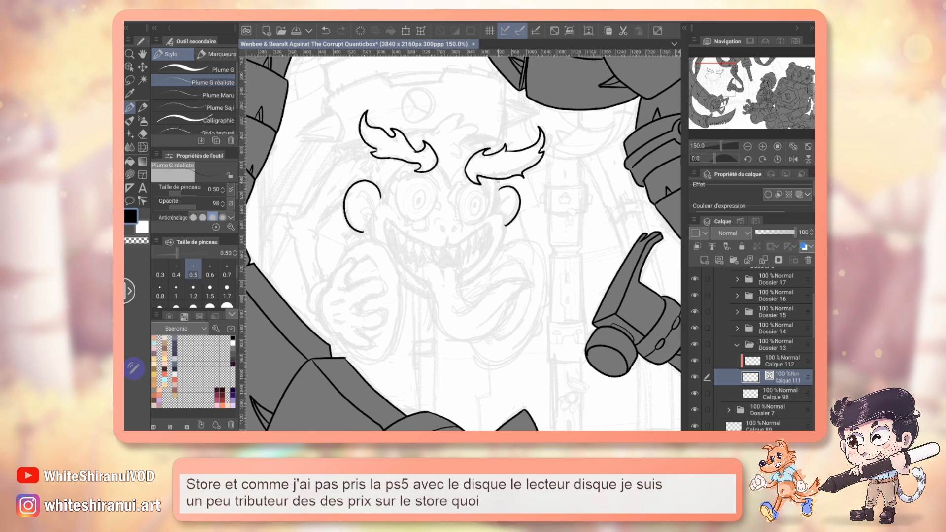
{"action": "mouse_move", "coordinate": [498, 181]}
{"action": "left_mouse_down"}
{"action": "mouse_move", "coordinate": [506, 226]}
{"action": "mouse_move", "coordinate": [490, 257]}
{"action": "left_mouse_up"}
{"action": "key", "text": "ctrl+z"}
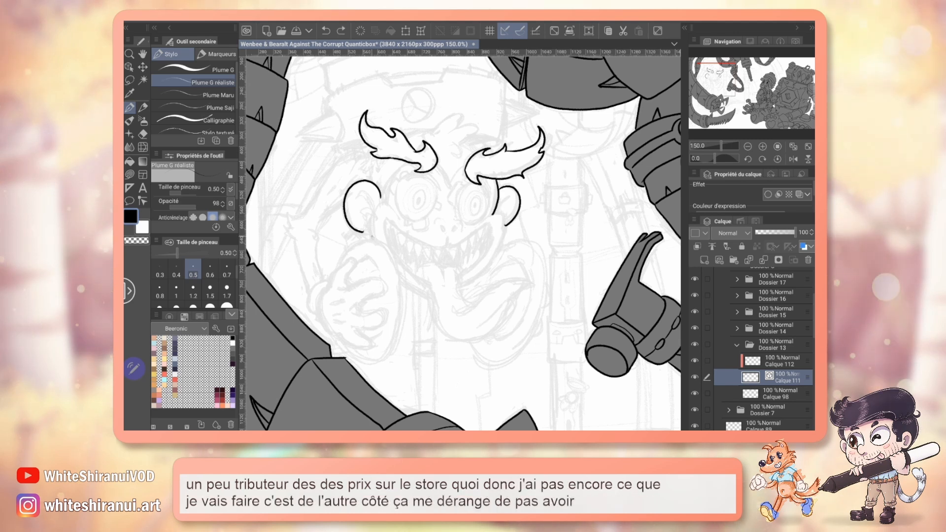
{"action": "left_click_drag", "start_coordinate": [373, 240], "coordinate": [398, 217]}
{"action": "key", "text": "ctrl+z"}
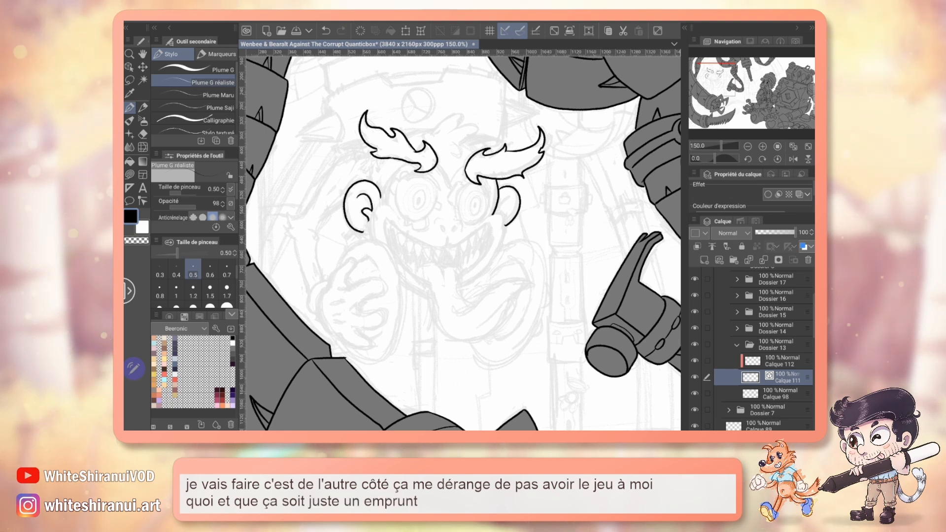
Ink the forehead tuft, head outline, round eyes with pupils, and nostrils, trimming the nose lines with the vector eraser
{"action": "left_click_drag", "start_coordinate": [463, 242], "coordinate": [482, 270]}
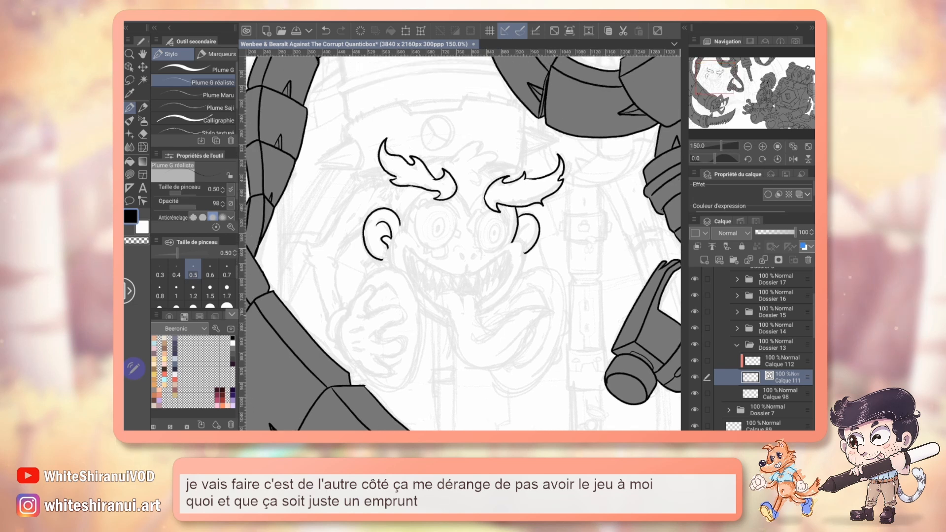
{"action": "mouse_move", "coordinate": [454, 160]}
{"action": "left_mouse_down"}
{"action": "mouse_move", "coordinate": [477, 143]}
{"action": "mouse_move", "coordinate": [496, 153]}
{"action": "mouse_move", "coordinate": [475, 185]}
{"action": "left_mouse_up"}
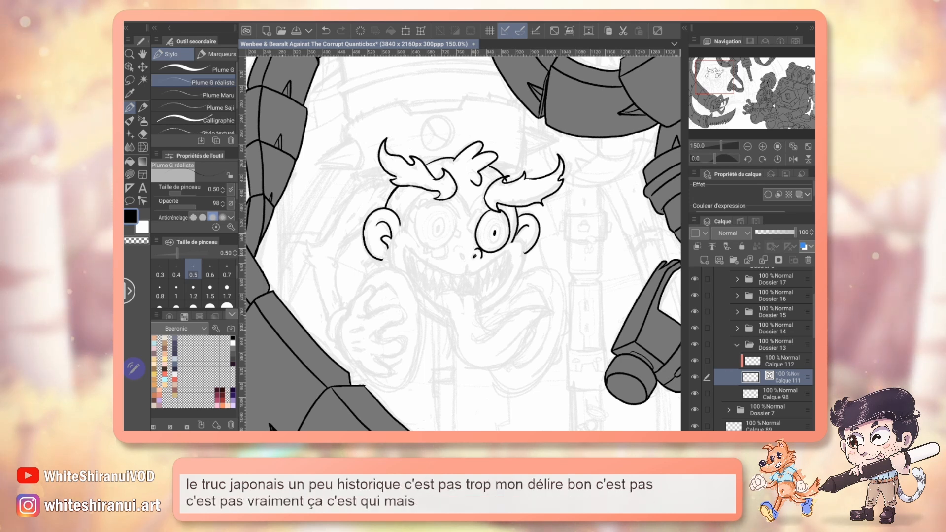
{"action": "left_click_drag", "start_coordinate": [455, 252], "coordinate": [461, 250]}
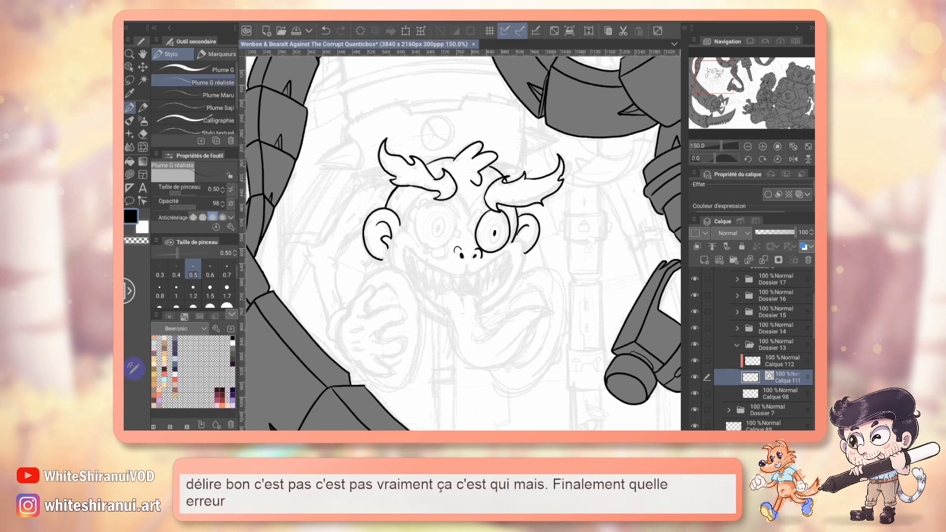
{"action": "left_click_drag", "start_coordinate": [439, 226], "coordinate": [438, 231]}
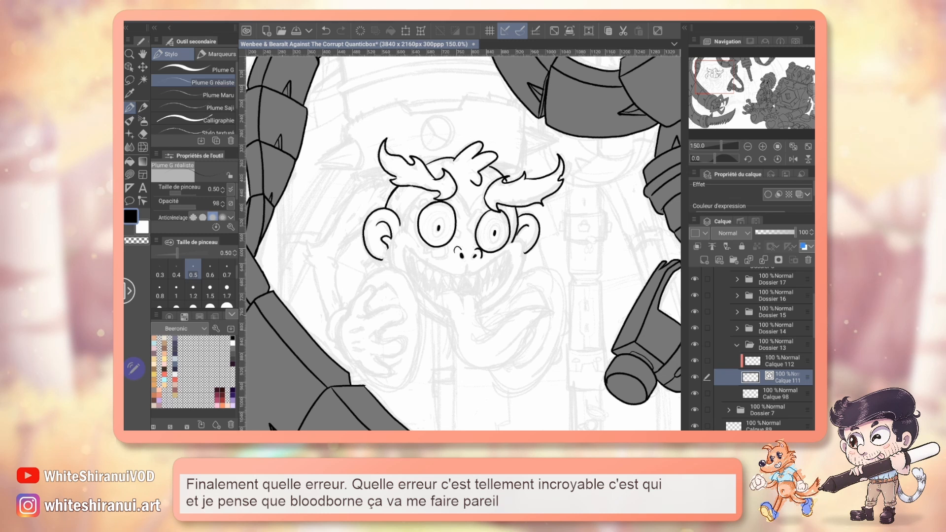
{"action": "key", "text": "e"}
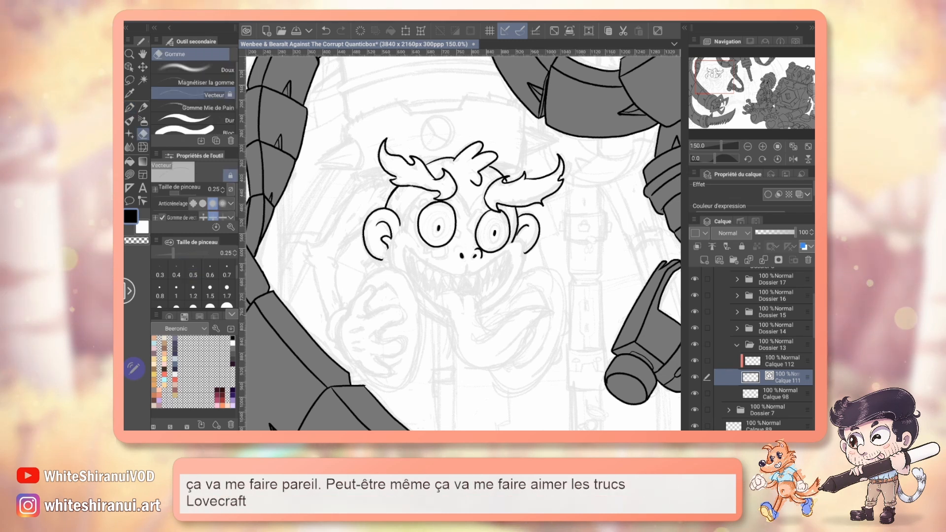
{"action": "key", "text": "p"}
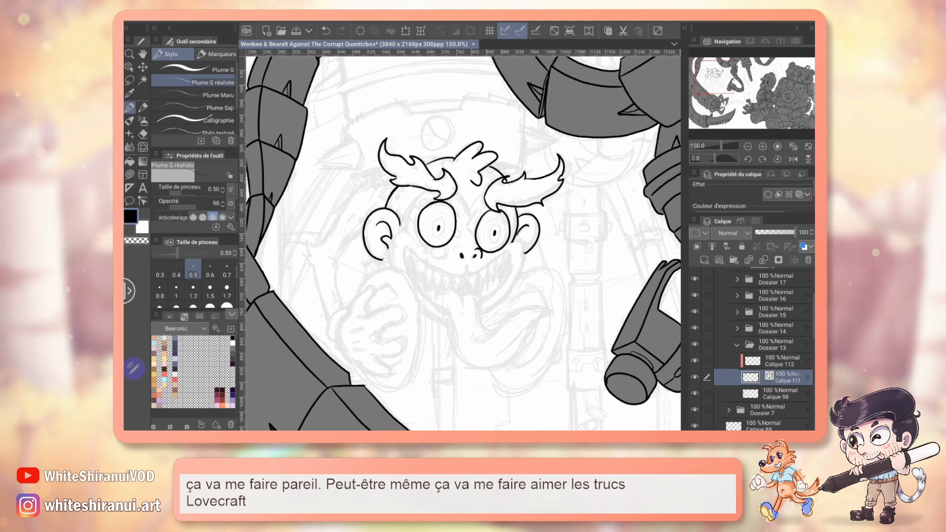
Save the illustration, and ink the face contours around the eyes and cheeks and the monkey's raised left arm with its elbow fur
{"action": "key", "text": "ctrl+s"}
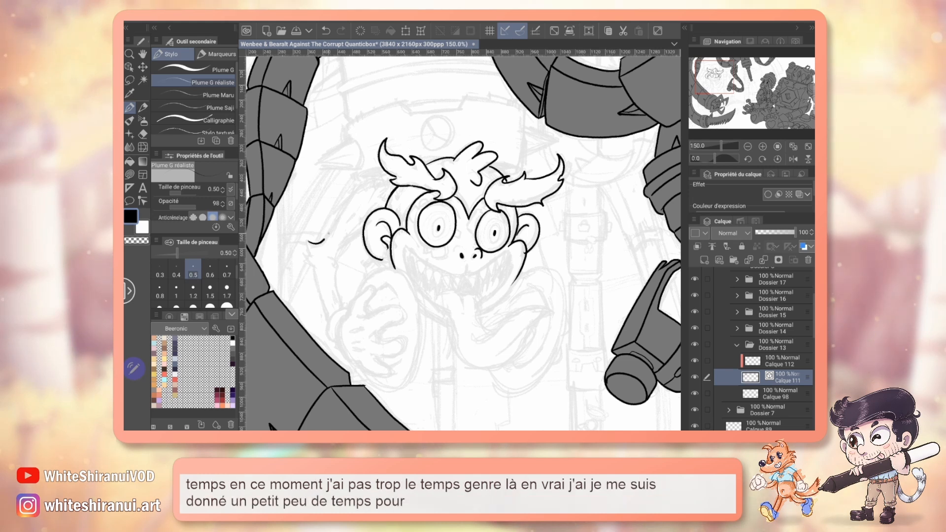
{"action": "left_click_drag", "start_coordinate": [360, 183], "coordinate": [361, 183]}
{"action": "mouse_move", "coordinate": [307, 241]}
{"action": "left_mouse_down"}
{"action": "mouse_move", "coordinate": [314, 267]}
{"action": "mouse_move", "coordinate": [329, 258]}
{"action": "mouse_move", "coordinate": [337, 268]}
{"action": "mouse_move", "coordinate": [342, 306]}
{"action": "mouse_move", "coordinate": [329, 320]}
{"action": "left_mouse_up"}
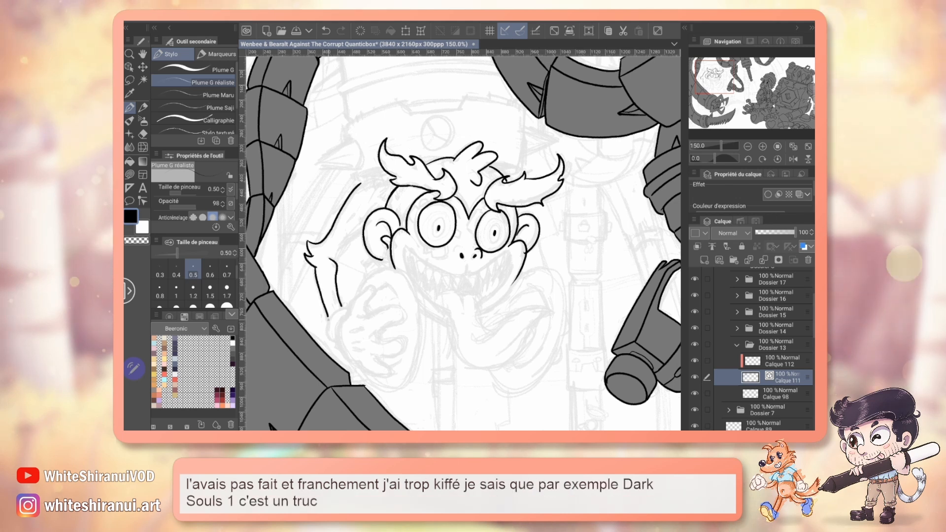
Ink the inner edge of the raised arm and concentric rings around the pupils in both eyes
{"action": "left_click_drag", "start_coordinate": [336, 260], "coordinate": [361, 230]}
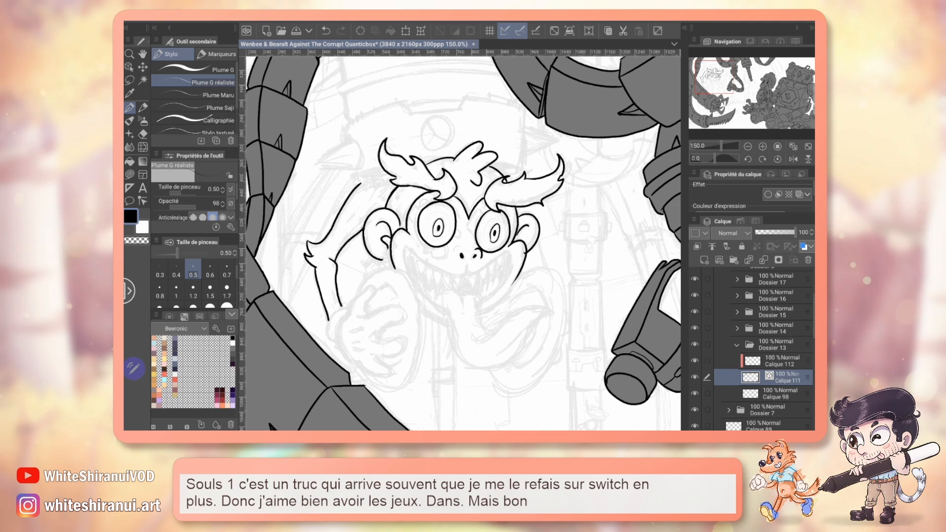
{"action": "left_click_drag", "start_coordinate": [431, 218], "coordinate": [439, 217]}
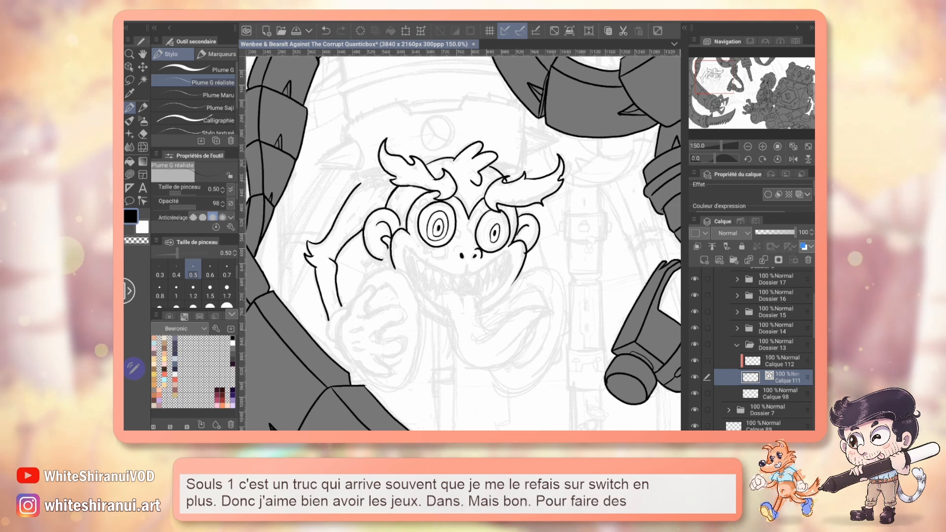
{"action": "left_click_drag", "start_coordinate": [489, 242], "coordinate": [488, 243]}
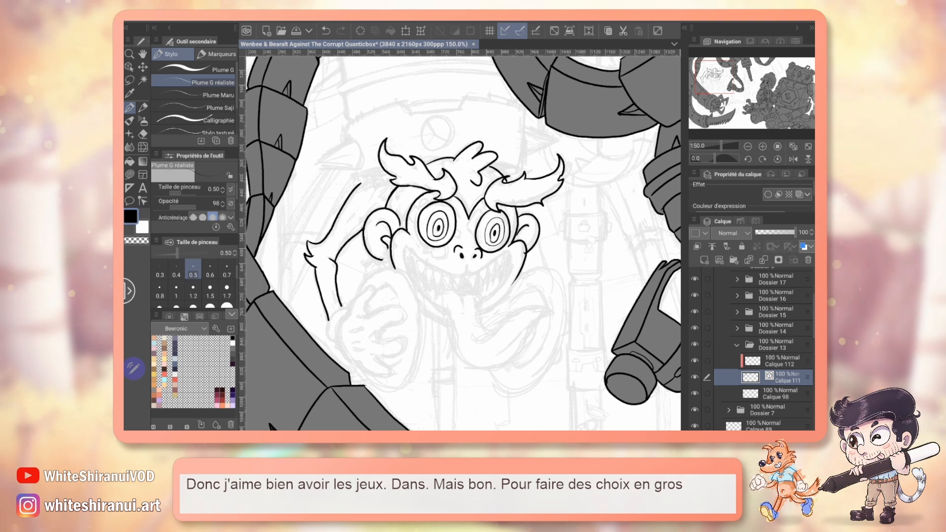
Hide and reshow the Cray sketch folder to check the line art, and ink the wrist and thumb of the raised hand
{"action": "scroll", "coordinate": [752, 345], "scroll_direction": "down", "scroll_amount": 5}
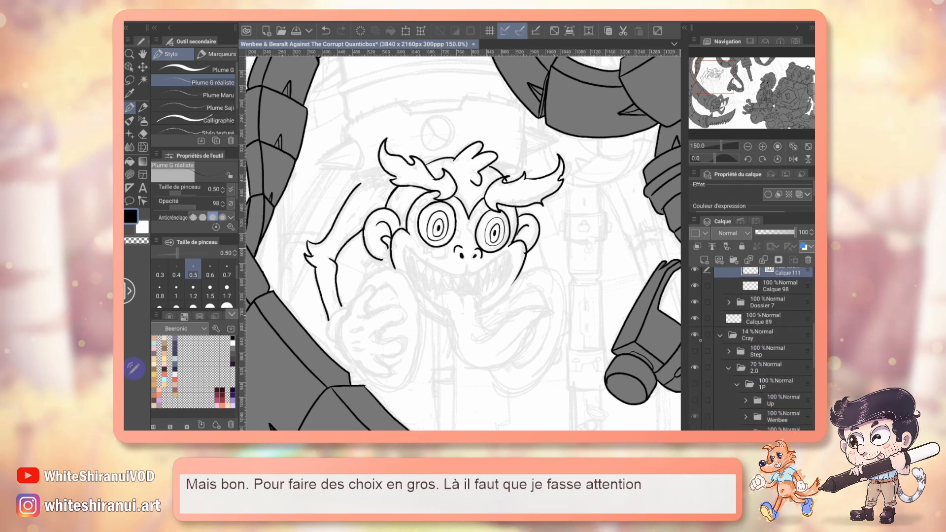
{"action": "scroll", "coordinate": [752, 344], "scroll_direction": "down", "scroll_amount": 1}
{"action": "left_click", "coordinate": [695, 334]}
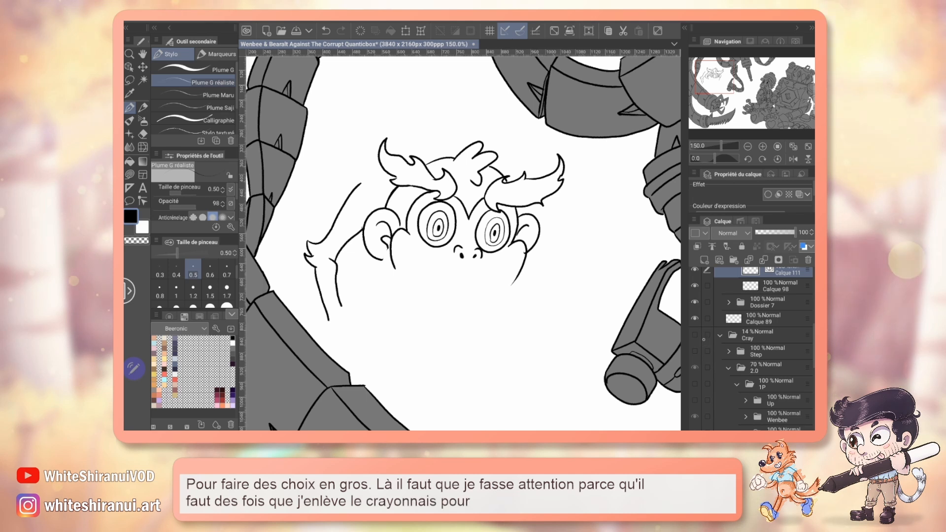
{"action": "left_click", "coordinate": [695, 334]}
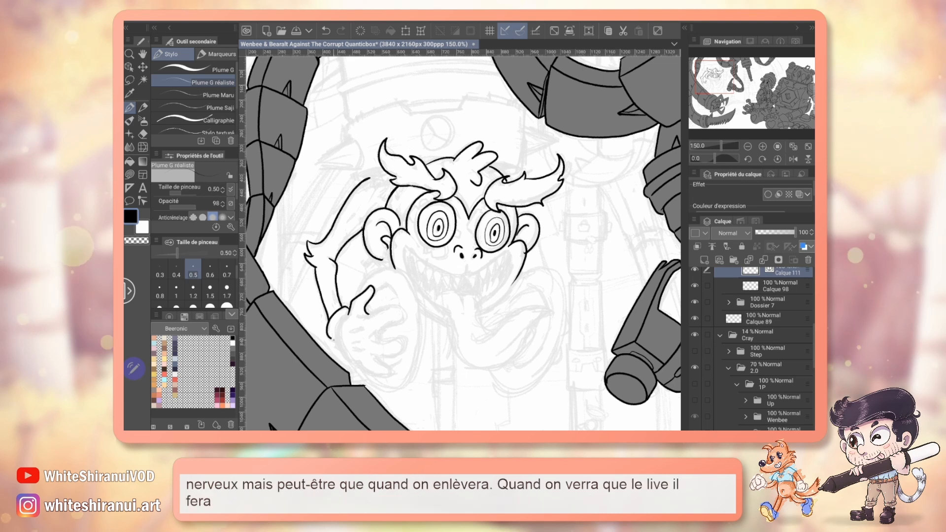
{"action": "scroll", "coordinate": [464, 241], "scroll_direction": "down", "scroll_amount": 2}
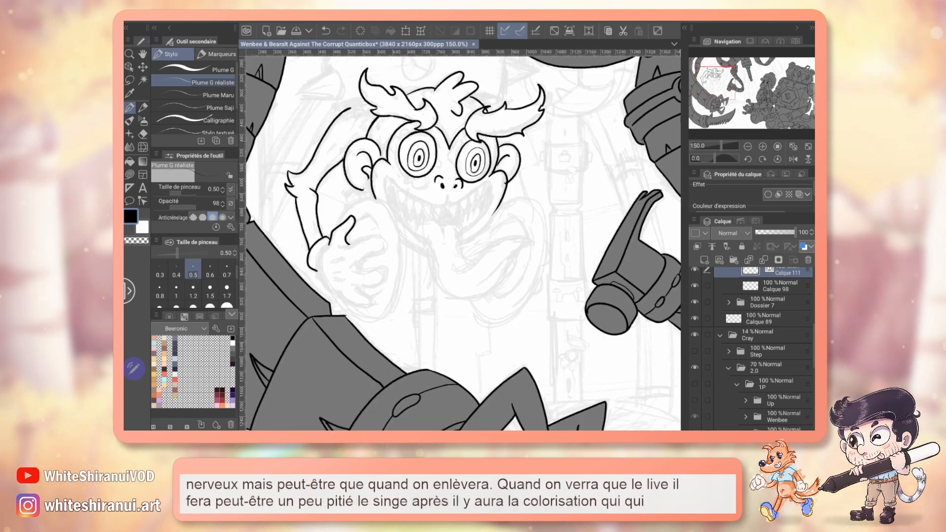
Ink the large oval around the monkey's raised hand, the curled fingers, and the small pad marks on the palm
{"action": "left_click_drag", "start_coordinate": [354, 204], "coordinate": [403, 264]}
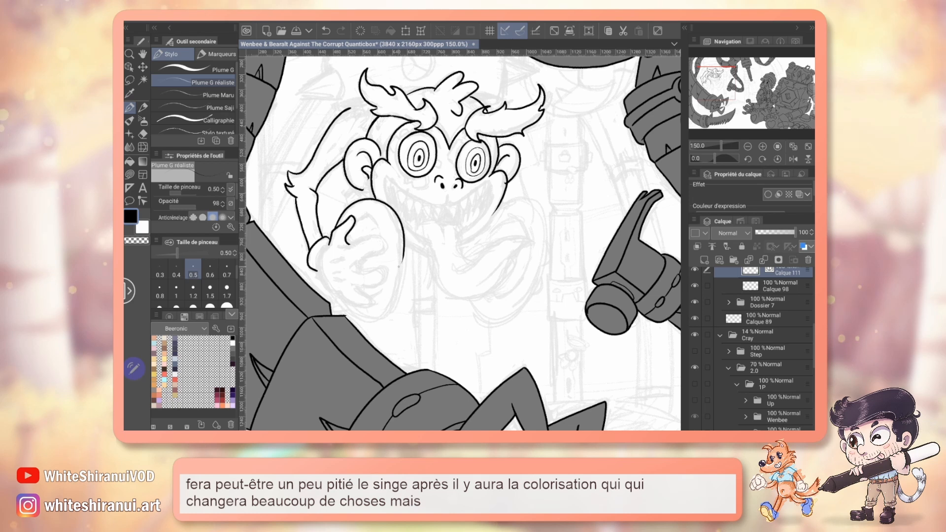
{"action": "mouse_move", "coordinate": [349, 209]}
{"action": "left_mouse_down"}
{"action": "mouse_move", "coordinate": [398, 217]}
{"action": "mouse_move", "coordinate": [402, 282]}
{"action": "mouse_move", "coordinate": [380, 318]}
{"action": "left_mouse_up"}
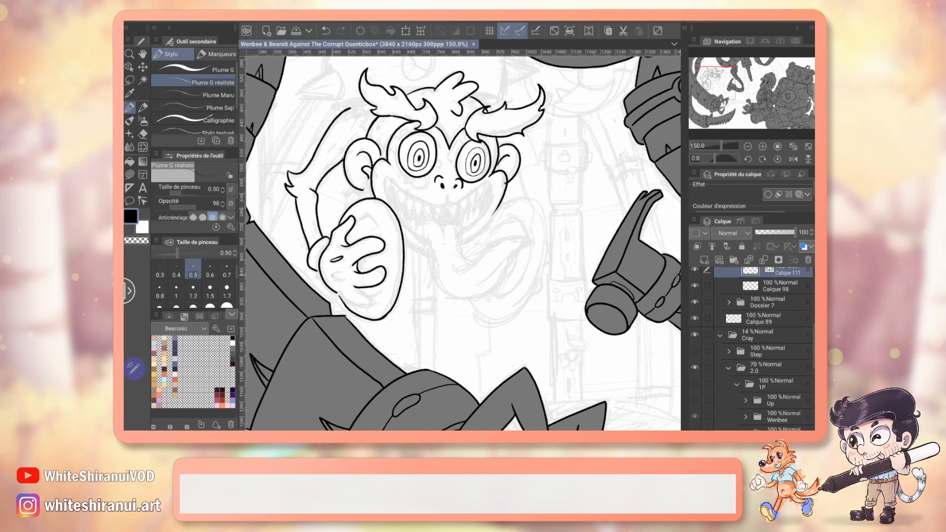
{"action": "mouse_move", "coordinate": [335, 278]}
{"action": "left_mouse_down"}
{"action": "mouse_move", "coordinate": [345, 276]}
{"action": "mouse_move", "coordinate": [343, 290]}
{"action": "left_mouse_up"}
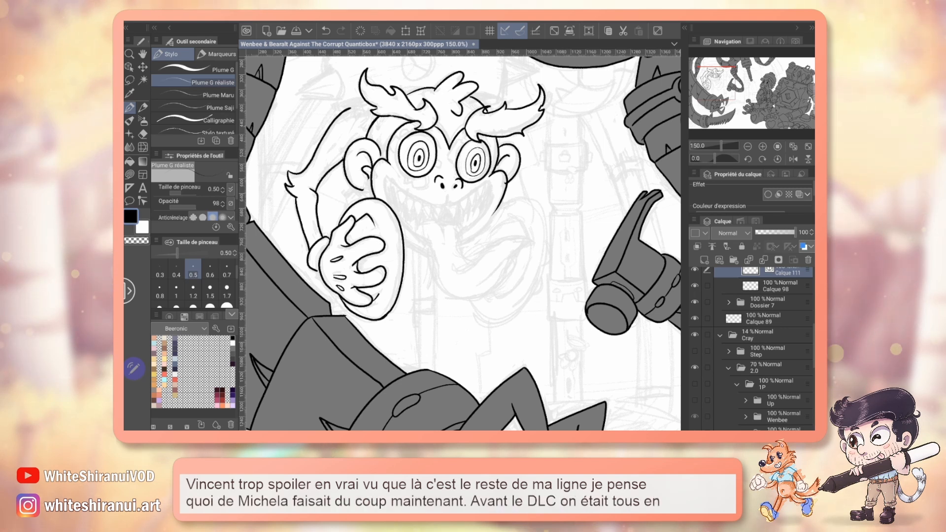
Ink the gear-like rims around both eyes and the upper line of the wide grin with its cheek corners
{"action": "left_click_drag", "start_coordinate": [463, 241], "coordinate": [441, 249]}
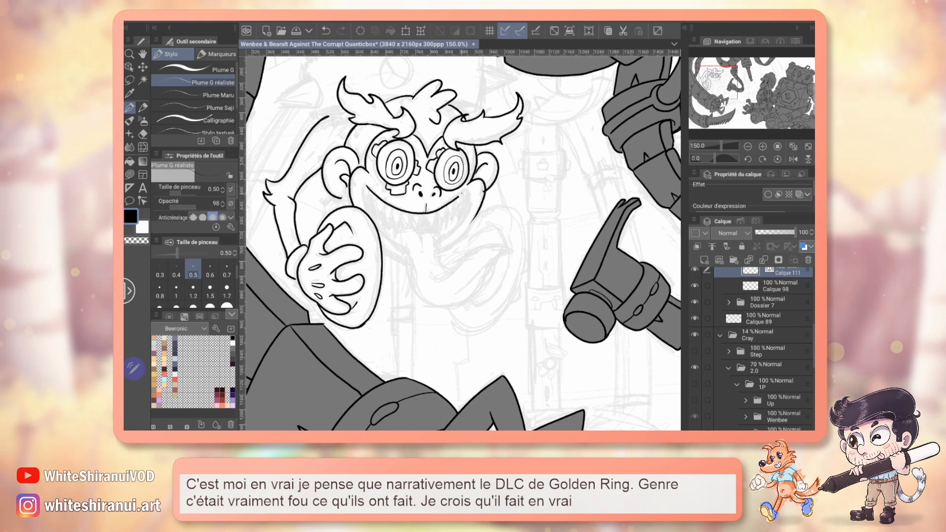
{"action": "key", "text": "ctrl+z"}
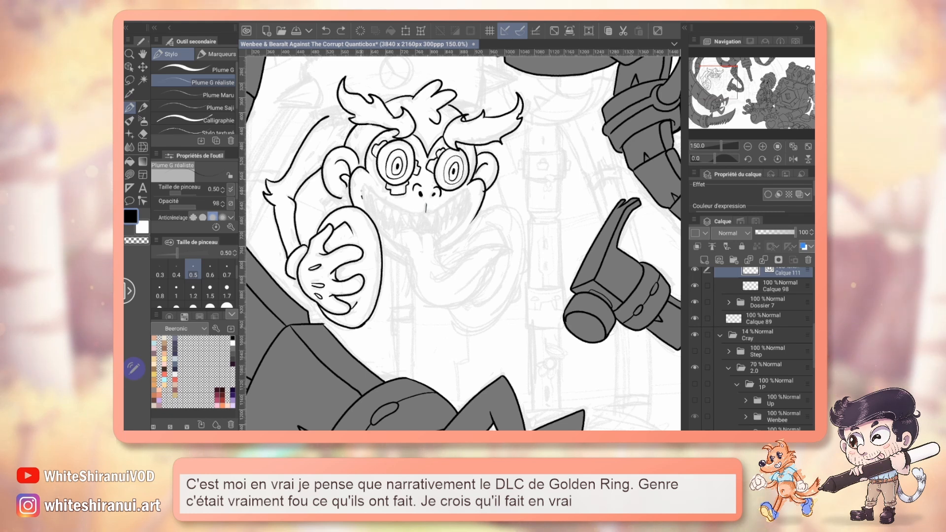
{"action": "mouse_move", "coordinate": [373, 196]}
{"action": "left_mouse_down"}
{"action": "mouse_move", "coordinate": [433, 210]}
{"action": "mouse_move", "coordinate": [474, 188]}
{"action": "left_mouse_up"}
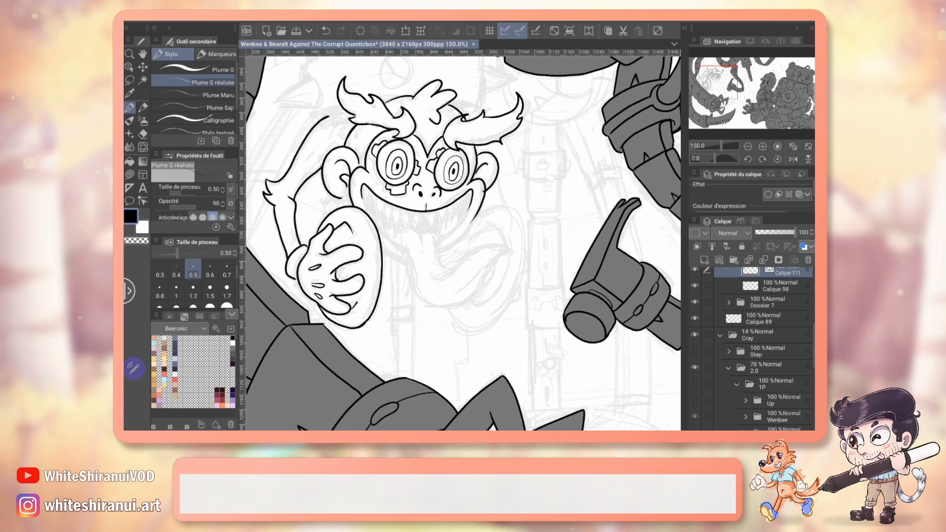
{"action": "left_click_drag", "start_coordinate": [459, 237], "coordinate": [480, 286]}
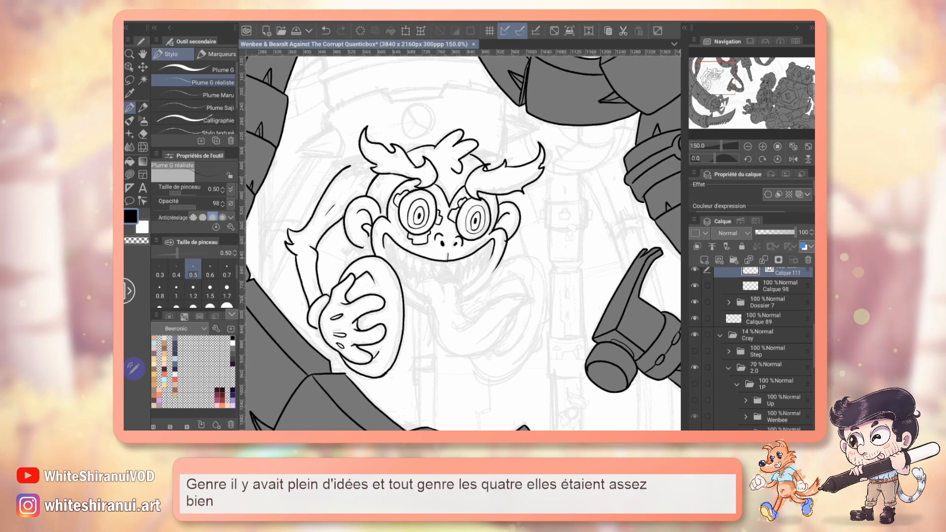
Ink the lower jaw line, the pointed teeth filling the grin, and the long tongue curling out of the mouth
{"action": "left_click_drag", "start_coordinate": [715, 159], "coordinate": [721, 159]}
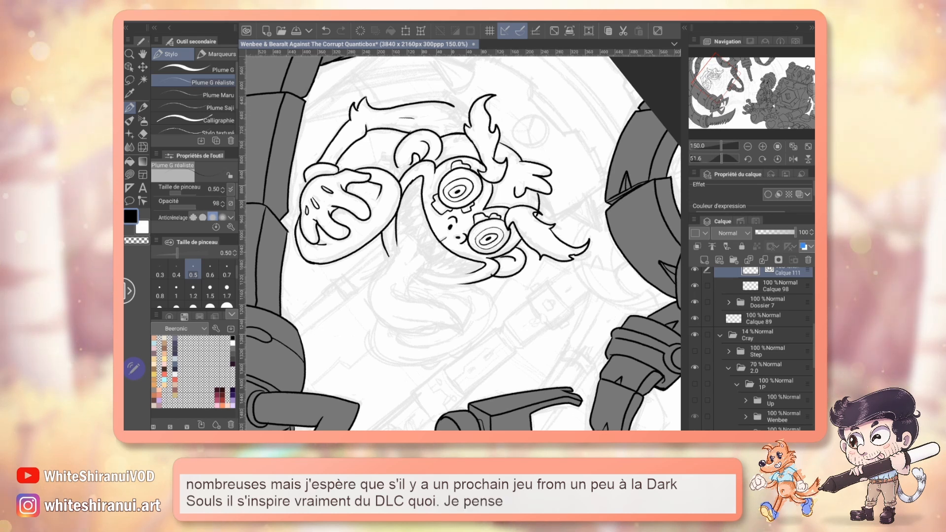
{"action": "left_click", "coordinate": [762, 159]}
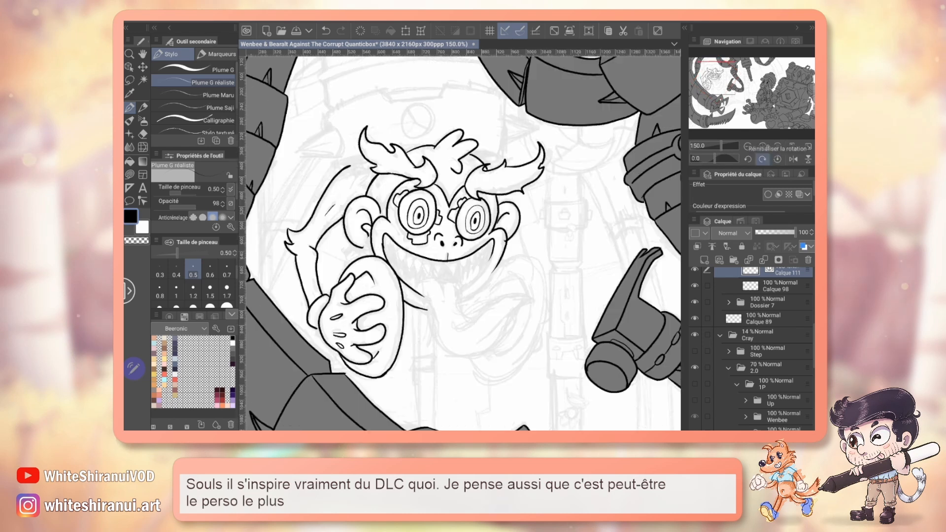
{"action": "left_click_drag", "start_coordinate": [463, 246], "coordinate": [452, 228]}
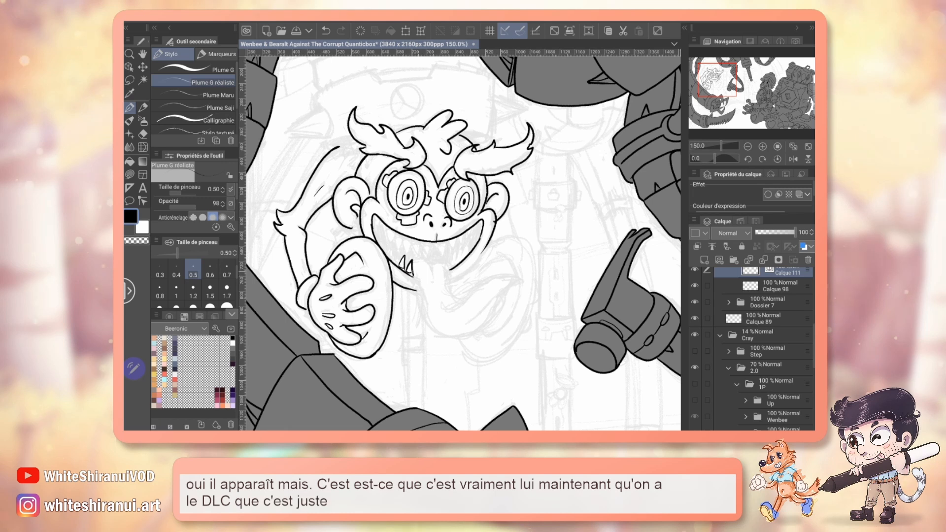
{"action": "left_click_drag", "start_coordinate": [395, 254], "coordinate": [401, 264]}
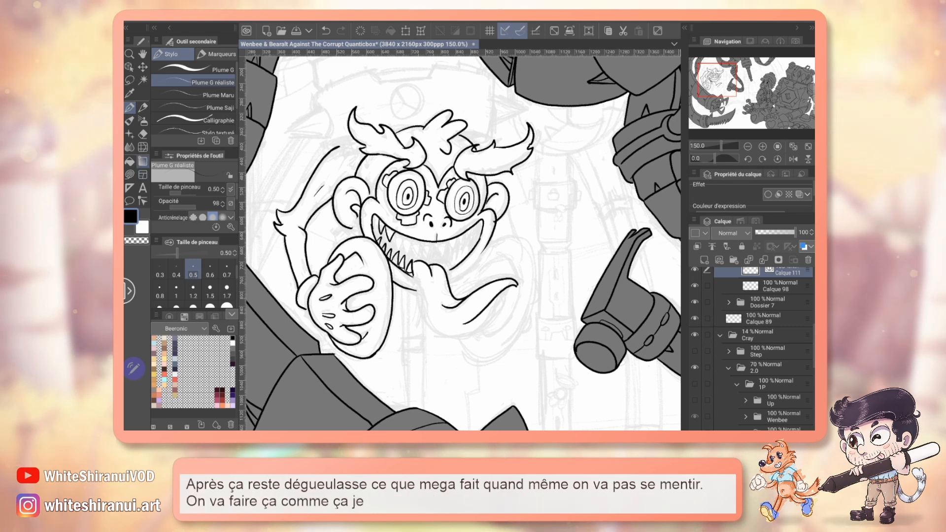
{"action": "key", "text": "e"}
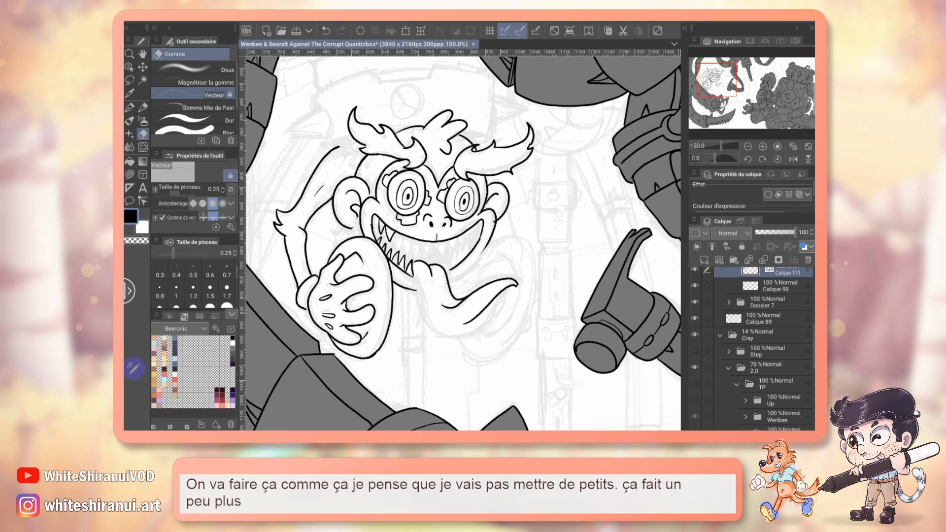
{"action": "key", "text": "p"}
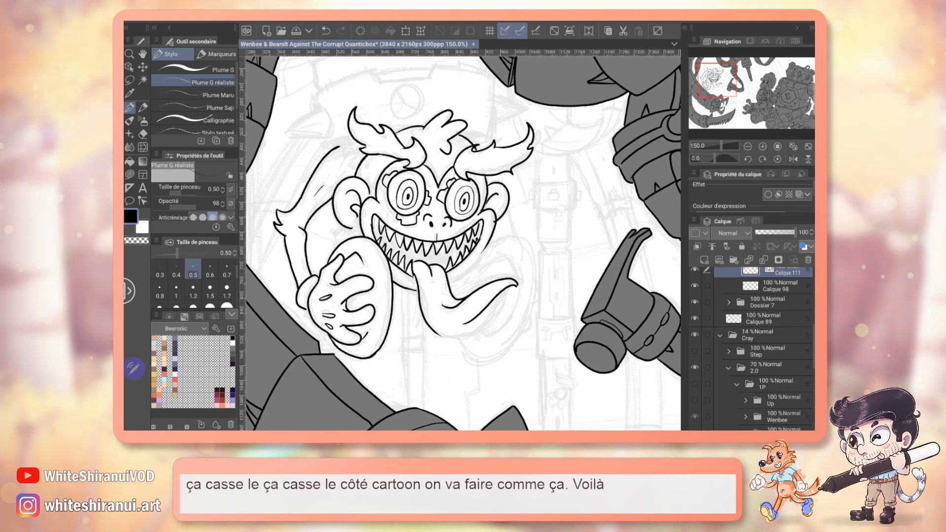
Try inking the lower teeth over the base of the tongue
{"action": "left_click", "coordinate": [437, 307]}
{"action": "left_click", "coordinate": [442, 310]}
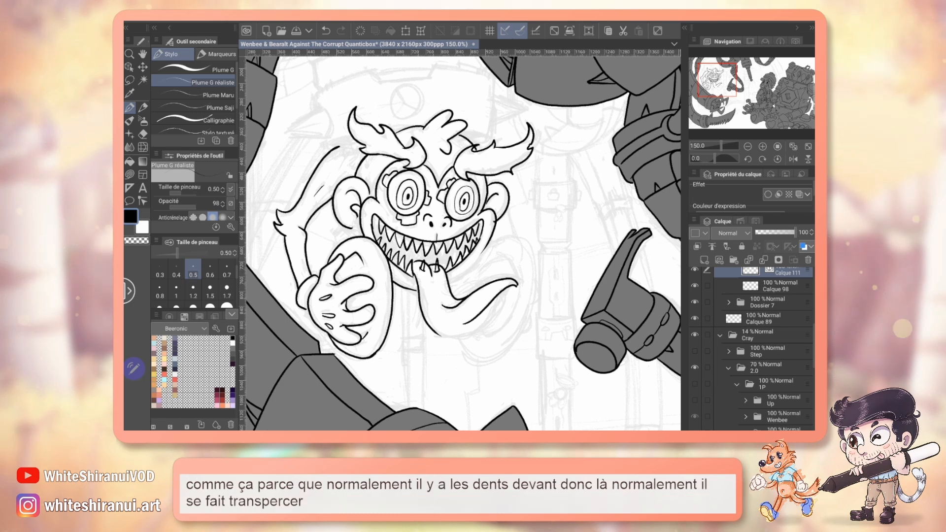
{"action": "scroll", "coordinate": [463, 244], "scroll_direction": "up", "scroll_amount": 3}
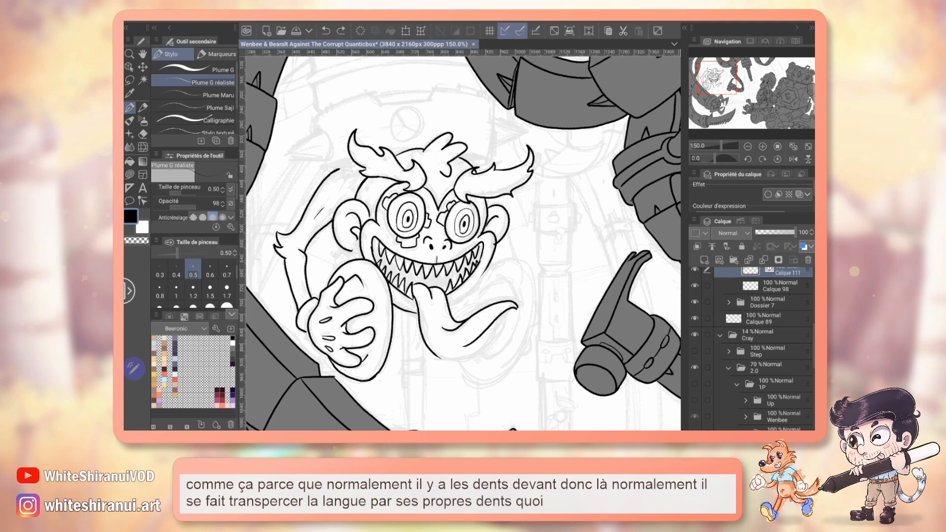
Clean up the tongue outline with the vector eraser, and ink the second hand with its fingertips behind the tongue
{"action": "left_click_drag", "start_coordinate": [463, 244], "coordinate": [405, 214]}
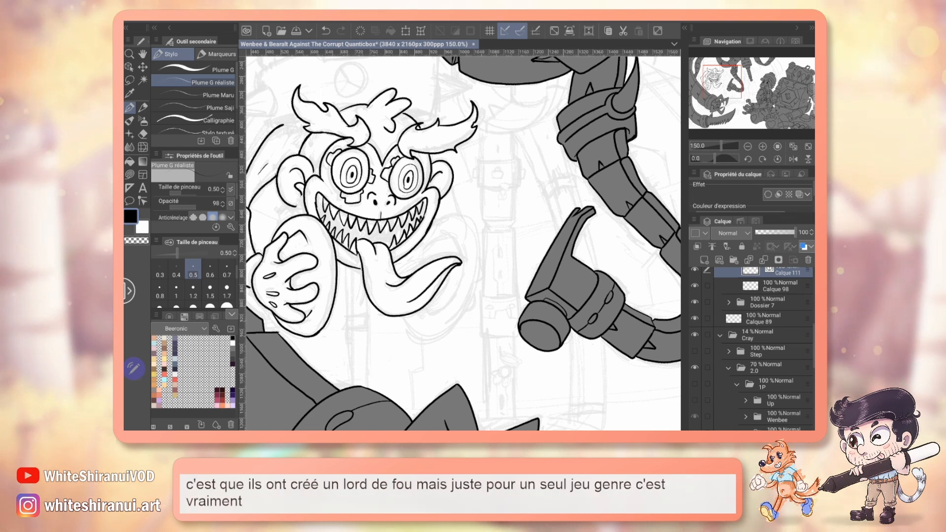
{"action": "key", "text": "e"}
{"action": "left_click_drag", "start_coordinate": [441, 271], "coordinate": [446, 276]}
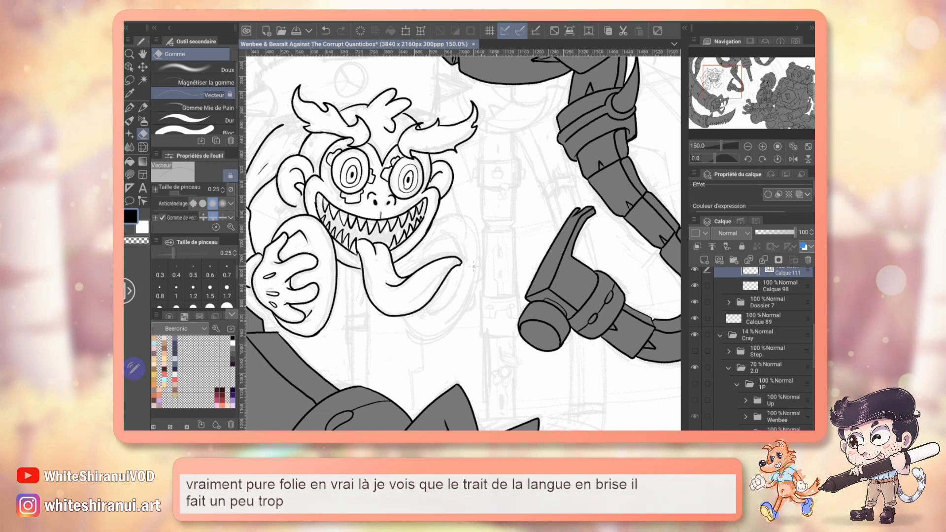
{"action": "key", "text": "p"}
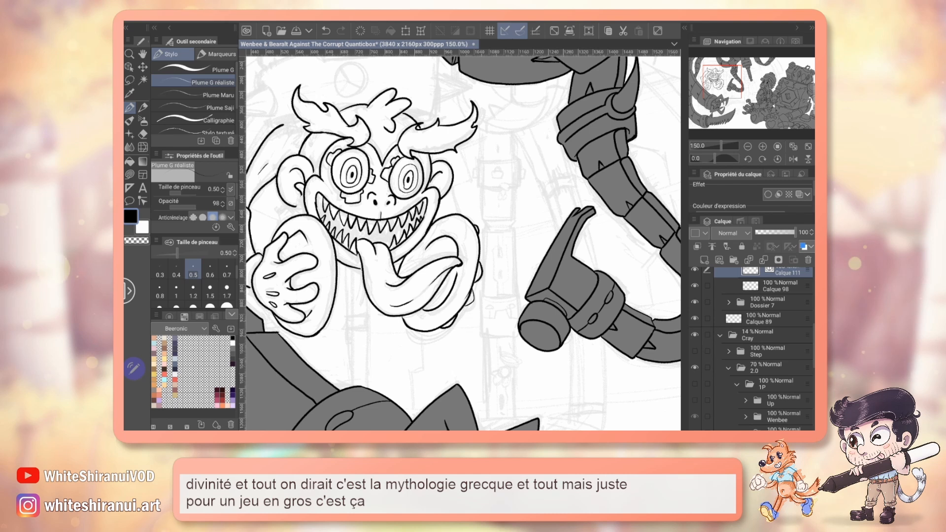
Ink the fur at the shoulder of the raised arm and the curved body line behind the monkey's head
{"action": "mouse_move", "coordinate": [463, 242]}
{"action": "left_mouse_down"}
{"action": "mouse_move", "coordinate": [451, 251]}
{"action": "mouse_move", "coordinate": [447, 280]}
{"action": "mouse_move", "coordinate": [482, 286]}
{"action": "mouse_move", "coordinate": [483, 278]}
{"action": "mouse_move", "coordinate": [509, 307]}
{"action": "mouse_move", "coordinate": [441, 411]}
{"action": "left_mouse_up"}
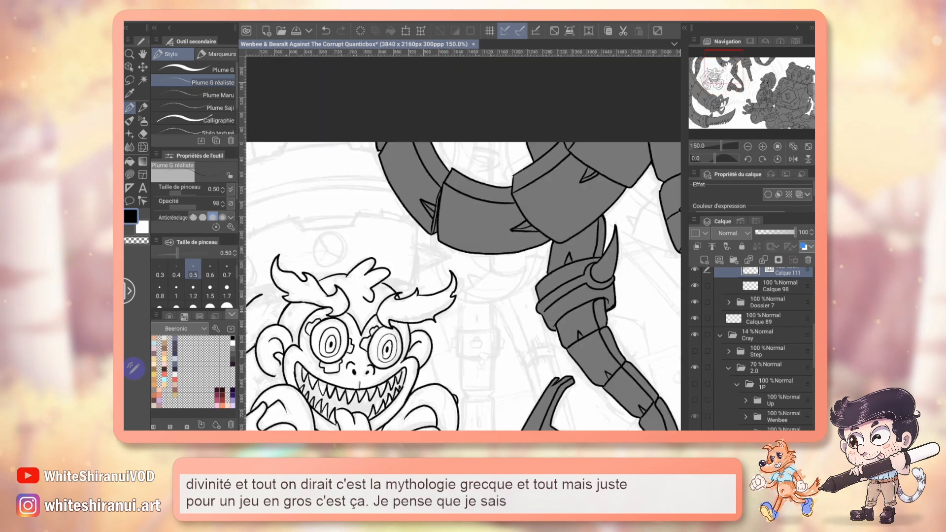
{"action": "mouse_move", "coordinate": [724, 67]}
{"action": "left_mouse_down"}
{"action": "mouse_move", "coordinate": [748, 59]}
{"action": "mouse_move", "coordinate": [773, 79]}
{"action": "mouse_move", "coordinate": [784, 73]}
{"action": "mouse_move", "coordinate": [729, 87]}
{"action": "left_mouse_up"}
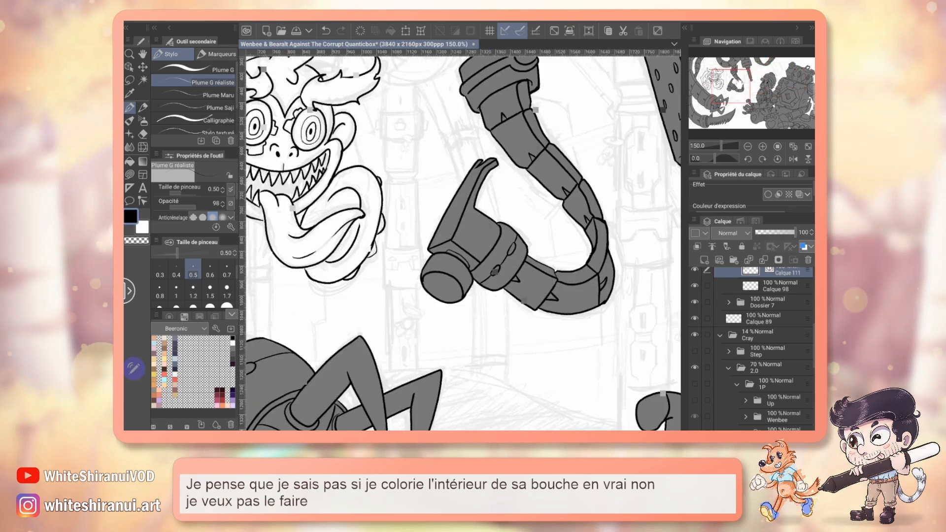
{"action": "left_click_drag", "start_coordinate": [550, 256], "coordinate": [564, 263]}
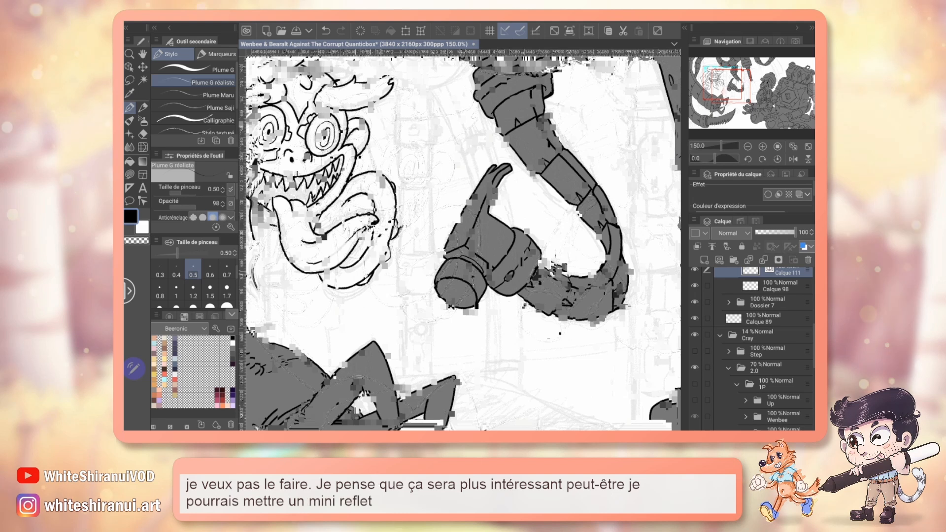
{"action": "scroll", "coordinate": [460, 241], "scroll_direction": "up", "scroll_amount": 2}
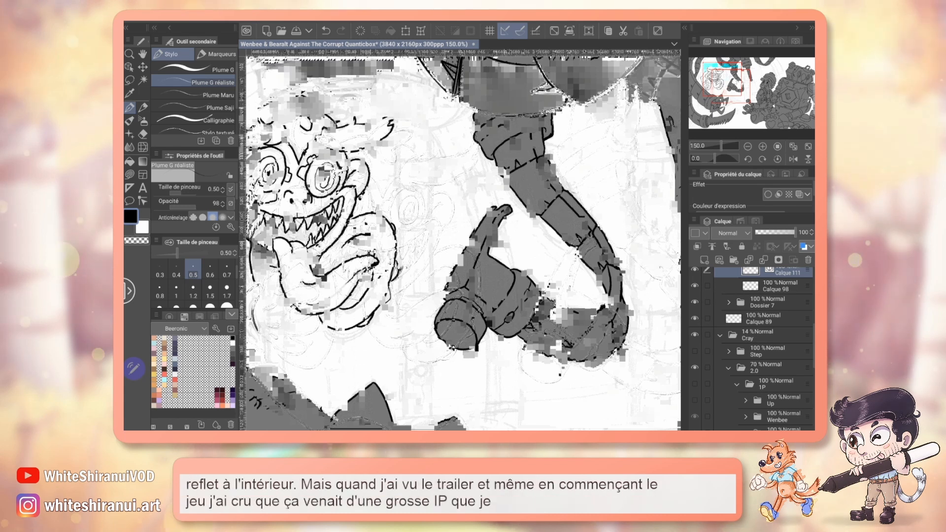
{"action": "left_click_drag", "start_coordinate": [464, 158], "coordinate": [582, 207]}
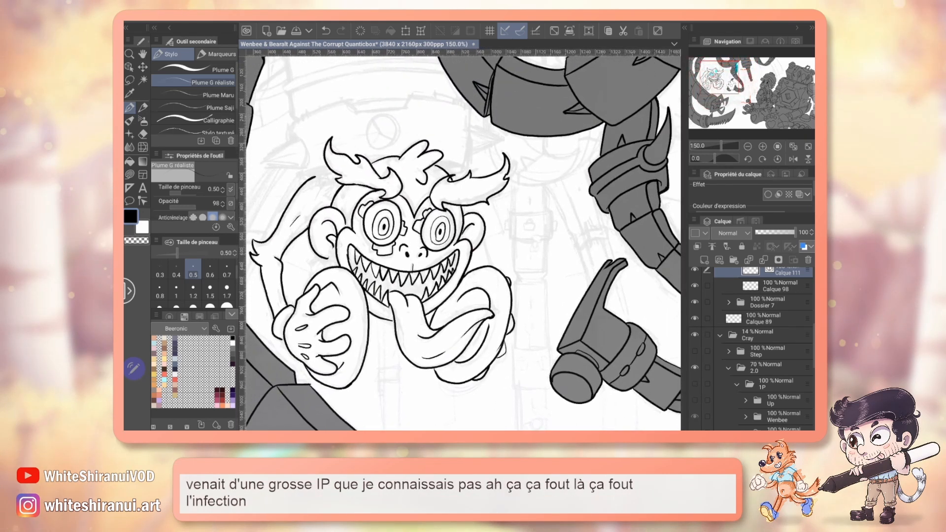
{"action": "left_click_drag", "start_coordinate": [464, 242], "coordinate": [490, 219]}
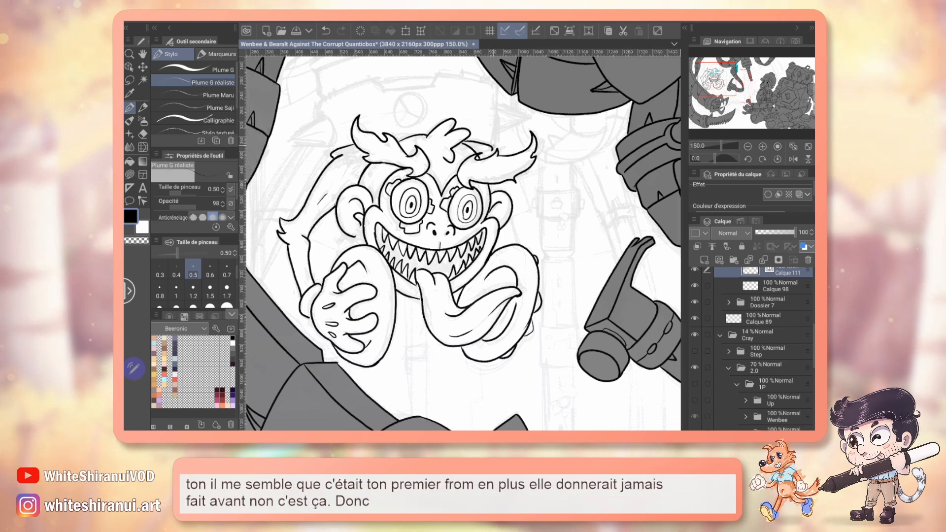
Ink the spike with its rounded base above the shoulder and the curved shell edge, trimming the overlap with the vector eraser
{"action": "left_click_drag", "start_coordinate": [323, 118], "coordinate": [303, 129]}
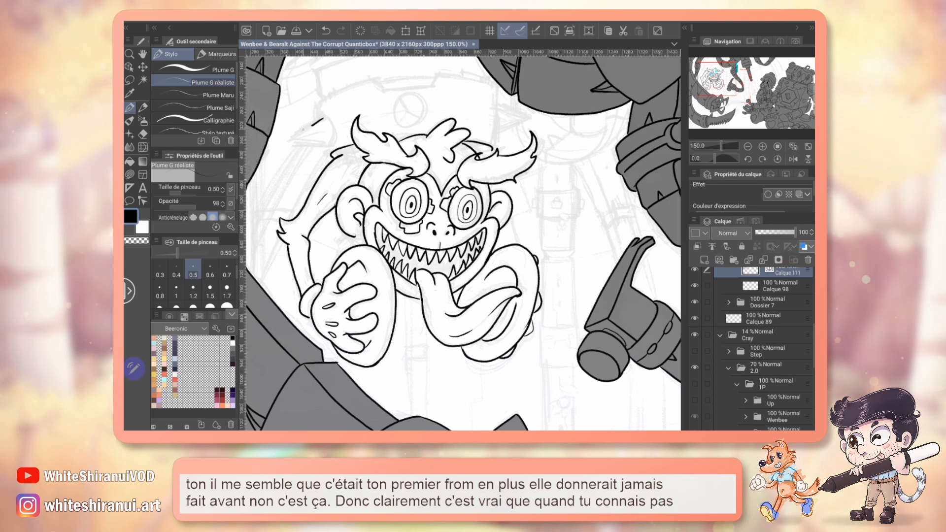
{"action": "key", "text": "ctrl+z"}
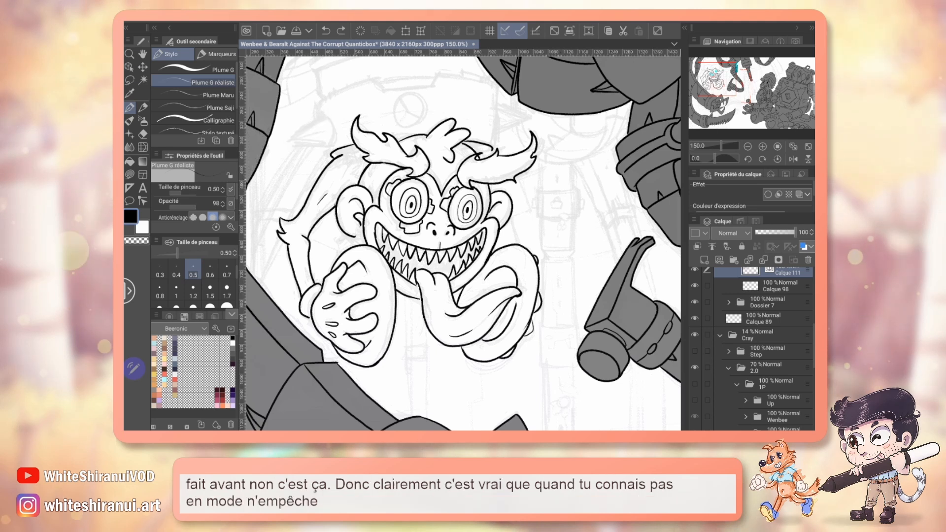
{"action": "left_click_drag", "start_coordinate": [326, 120], "coordinate": [321, 142]}
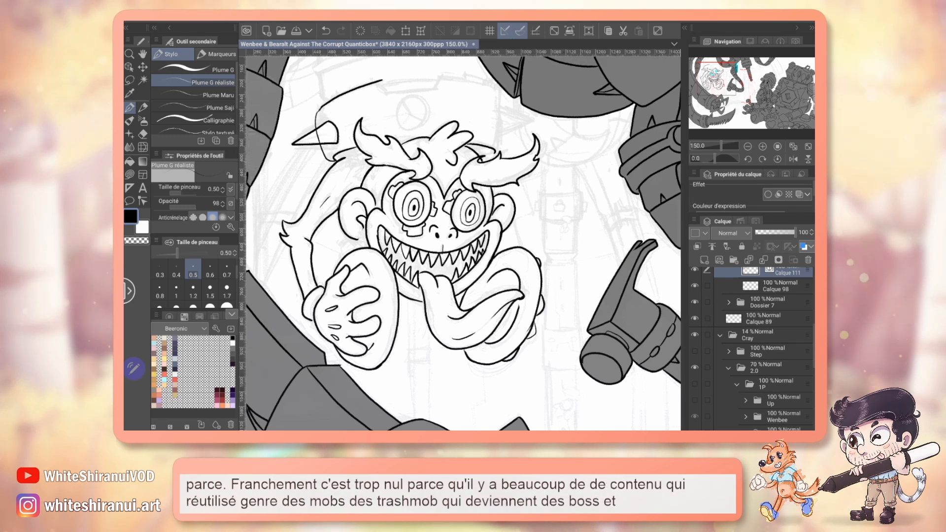
{"action": "key", "text": "e"}
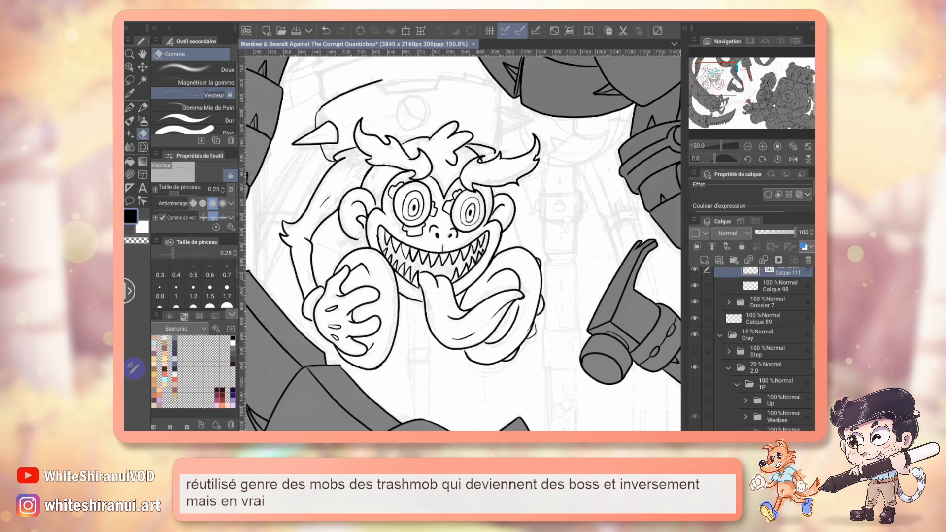
Ink the notched top edge of the shell behind the head and a circular emblem divided into three parts
{"action": "left_click_drag", "start_coordinate": [463, 244], "coordinate": [468, 267]}
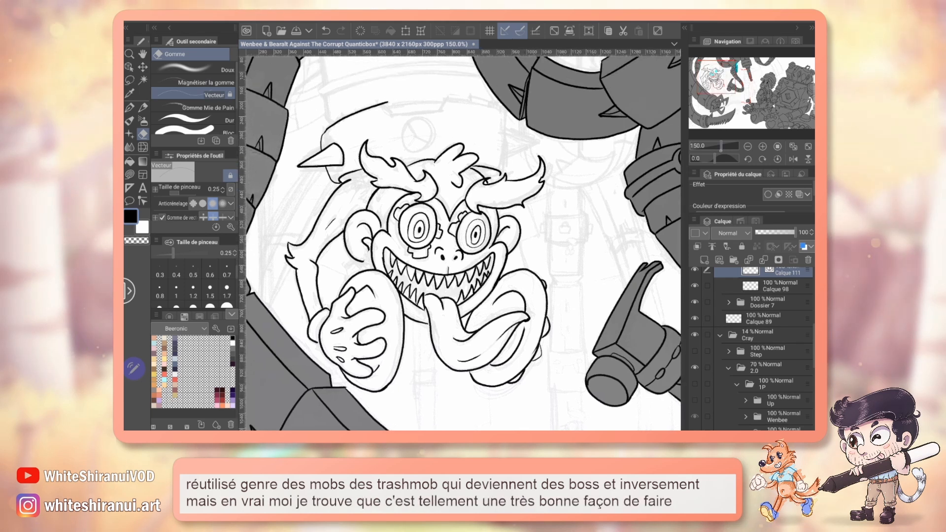
{"action": "left_click_drag", "start_coordinate": [345, 148], "coordinate": [315, 210]}
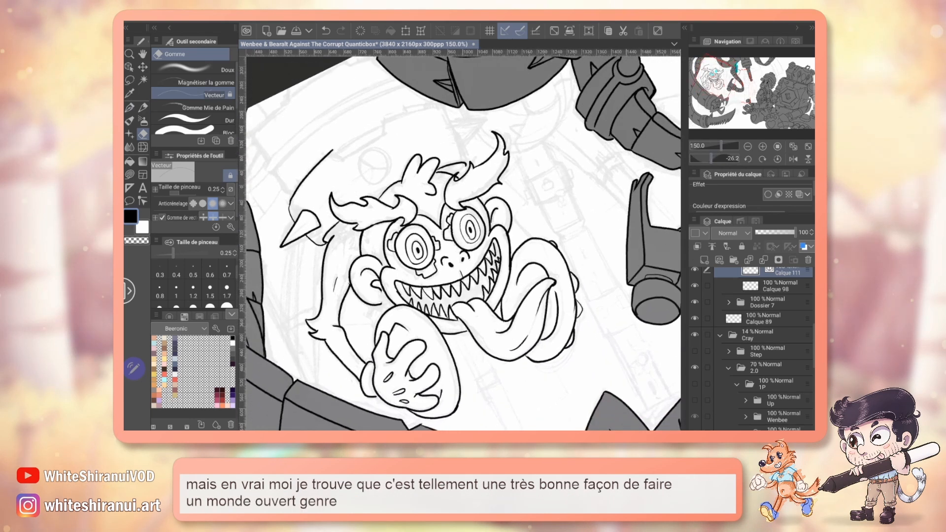
{"action": "key", "text": "p"}
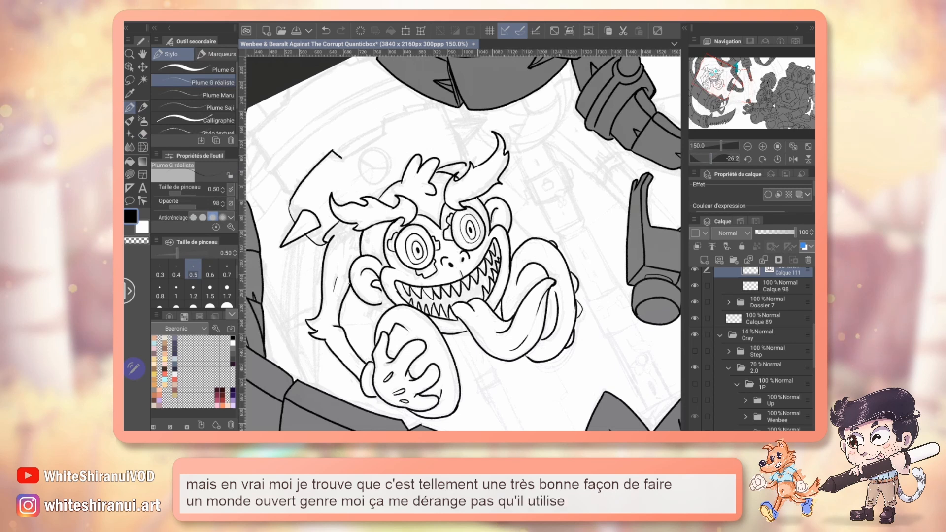
{"action": "mouse_move", "coordinate": [332, 150]}
{"action": "left_mouse_down"}
{"action": "mouse_move", "coordinate": [343, 155]}
{"action": "mouse_move", "coordinate": [383, 136]}
{"action": "mouse_move", "coordinate": [384, 122]}
{"action": "left_mouse_up"}
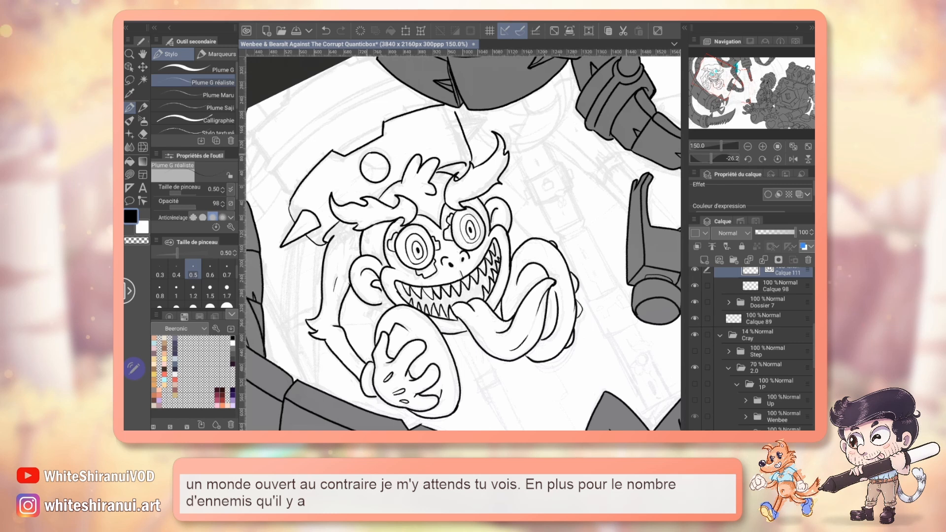
{"action": "left_click_drag", "start_coordinate": [373, 178], "coordinate": [389, 168]}
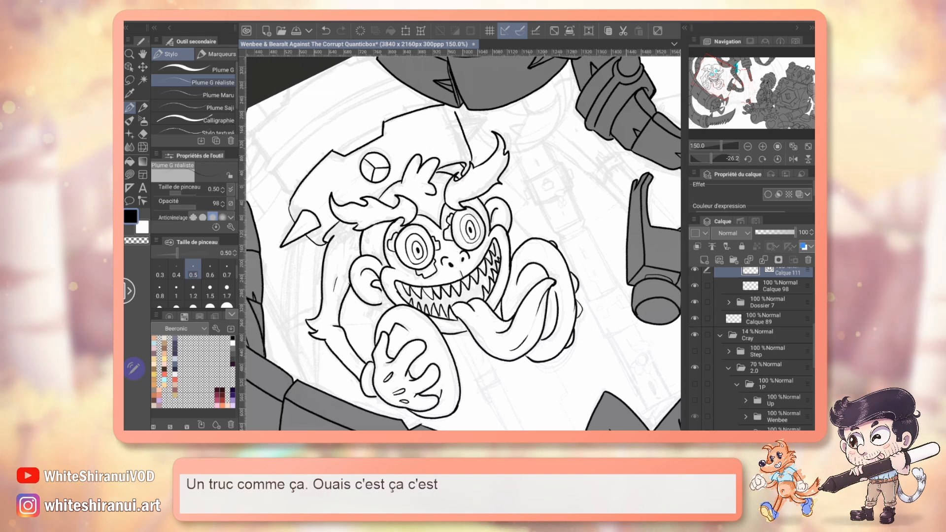
{"action": "key", "text": "e"}
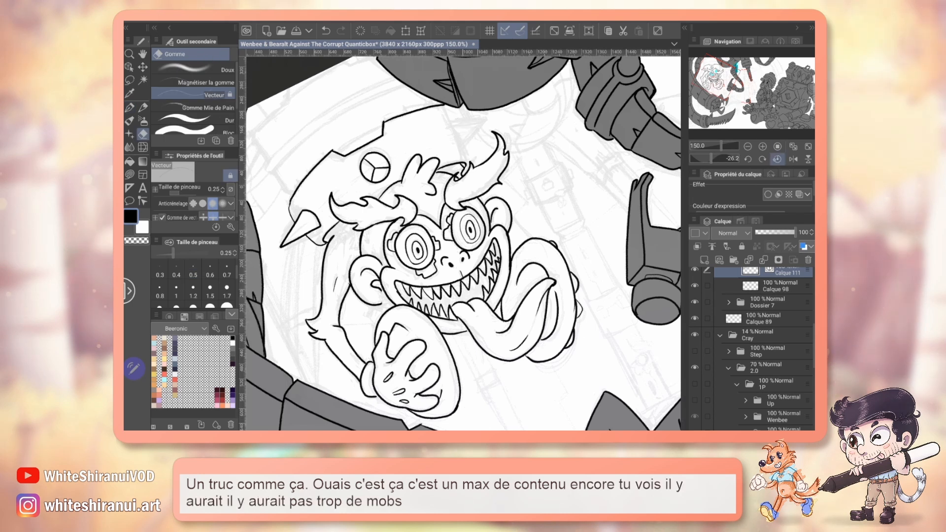
{"action": "left_click", "coordinate": [778, 158]}
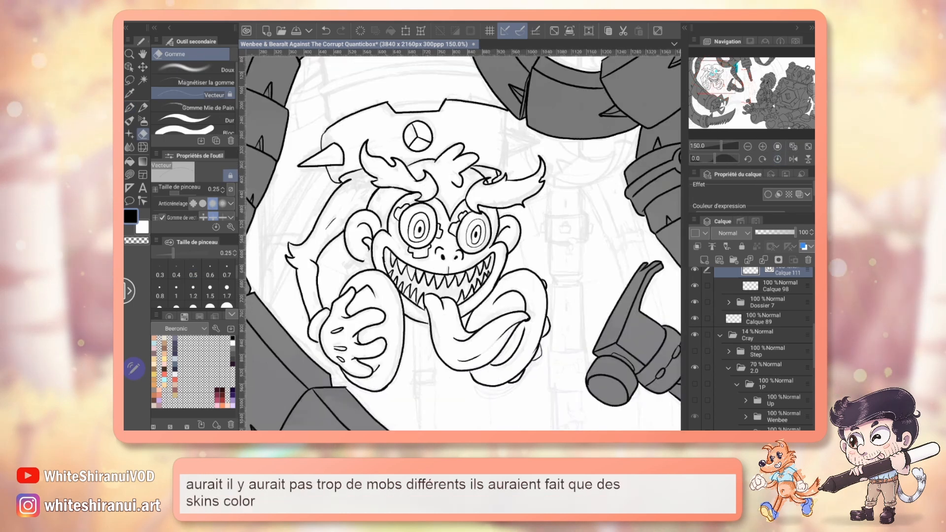
Redraw the curved shell edge from the top notch to the hair tuft, and ink a second spike near its end
{"action": "key", "text": "p"}
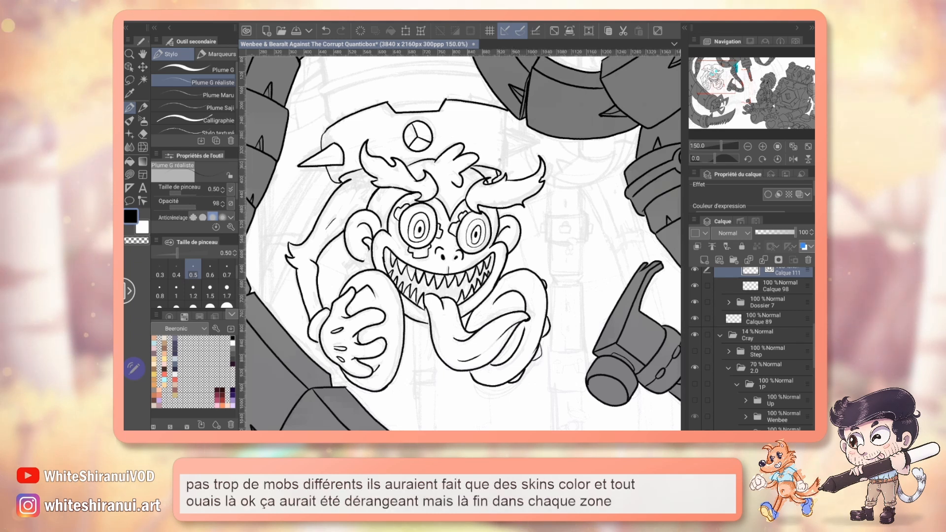
{"action": "key", "text": "e"}
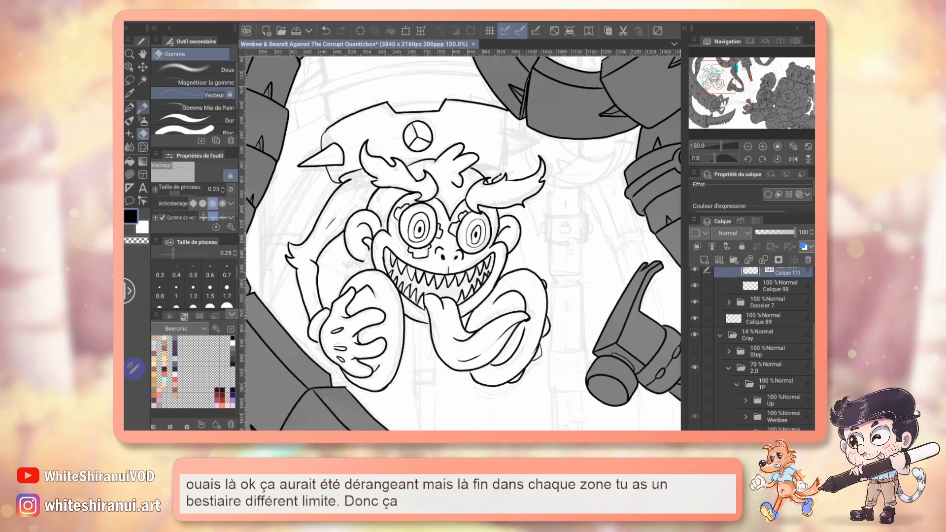
{"action": "key", "text": "p"}
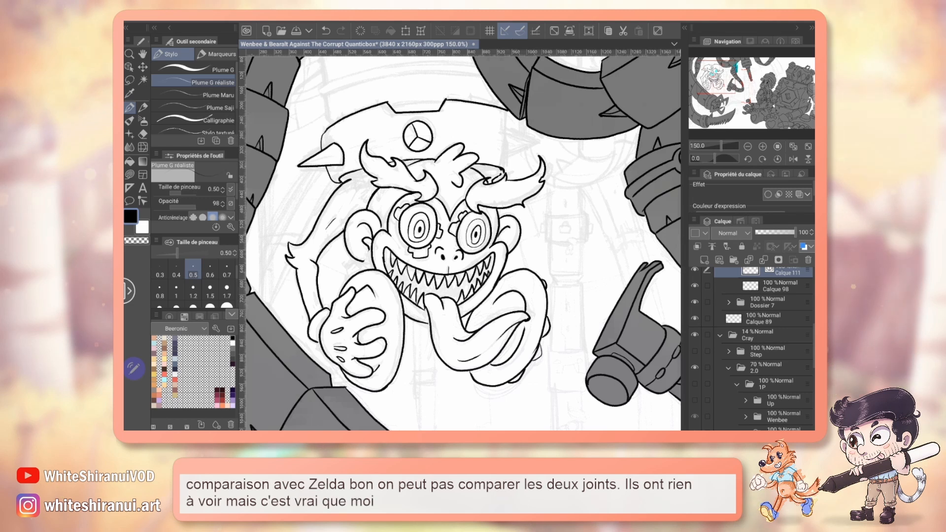
{"action": "left_click_drag", "start_coordinate": [463, 241], "coordinate": [468, 267]}
{"action": "left_click_drag", "start_coordinate": [556, 277], "coordinate": [545, 188]}
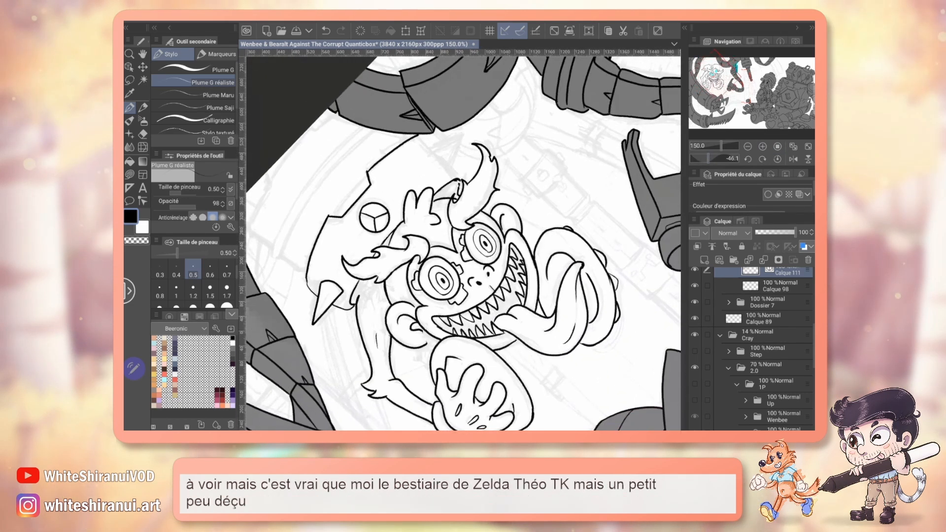
{"action": "left_click", "coordinate": [142, 134]}
{"action": "mouse_move", "coordinate": [389, 147]}
{"action": "left_mouse_down"}
{"action": "mouse_move", "coordinate": [368, 172]}
{"action": "mouse_move", "coordinate": [430, 138]}
{"action": "left_mouse_up"}
{"action": "left_click", "coordinate": [129, 107]}
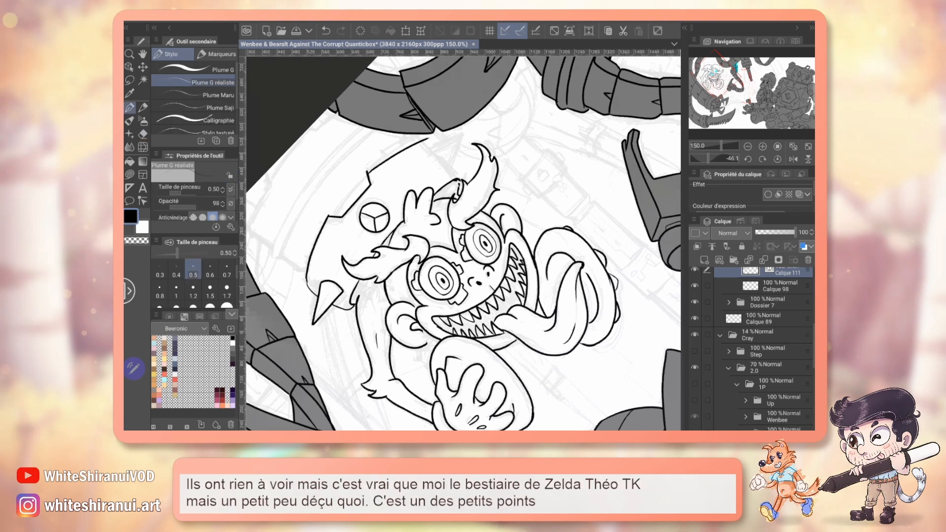
{"action": "key", "text": "ctrl+z"}
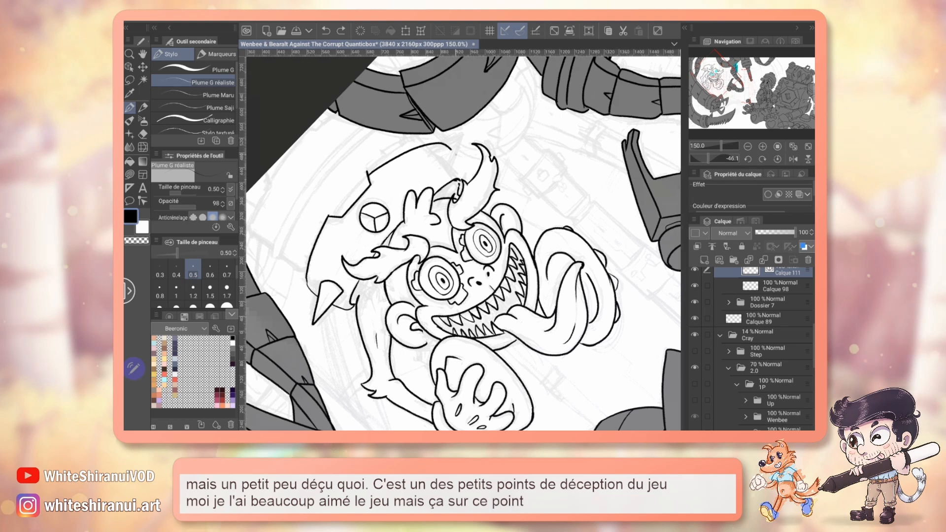
{"action": "left_click_drag", "start_coordinate": [369, 172], "coordinate": [456, 149]}
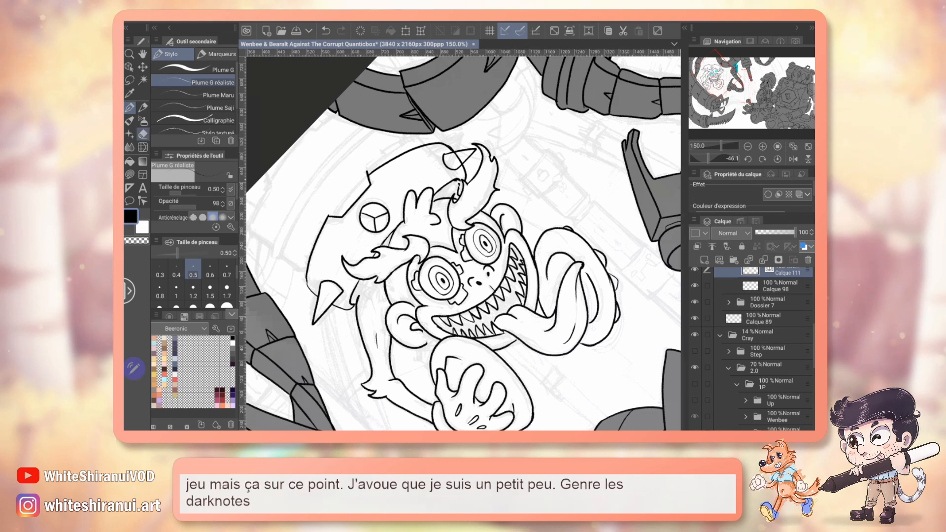
Trim the second spike's overlaps with the vector eraser, and ink facet lines on both spikes and an inner edge in the shell's notch
{"action": "key", "text": "e"}
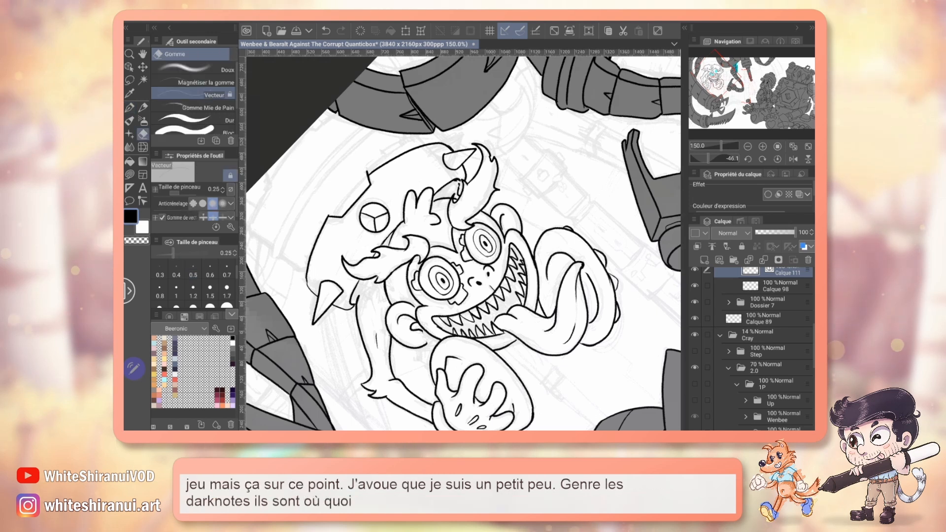
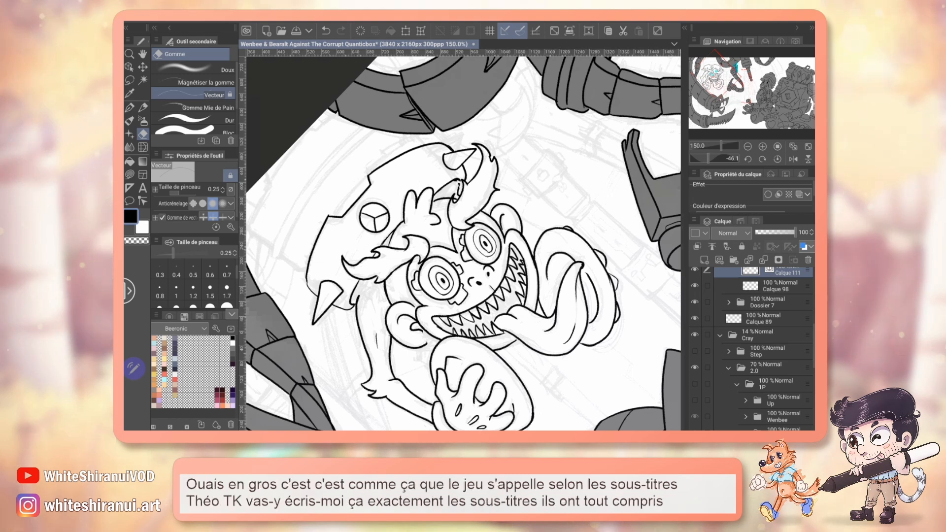
{"action": "key", "text": "p"}
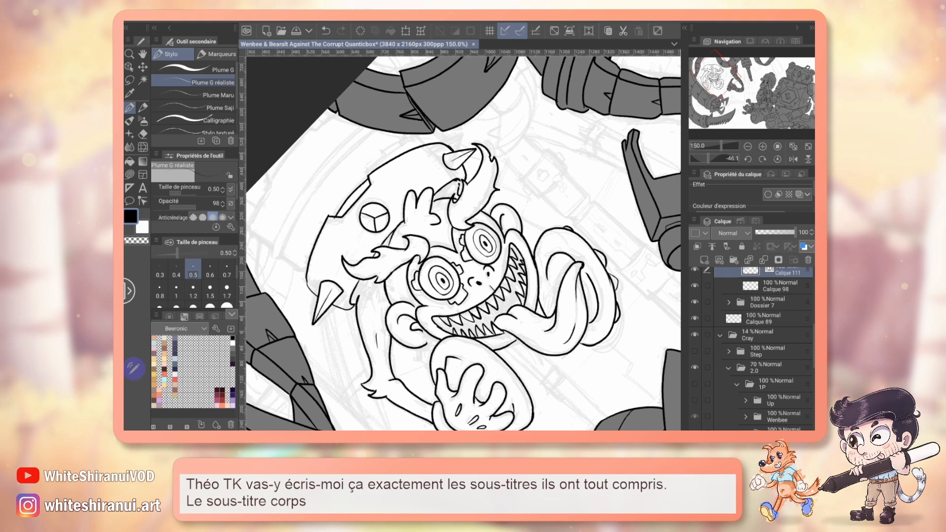
{"action": "left_click", "coordinate": [778, 160]}
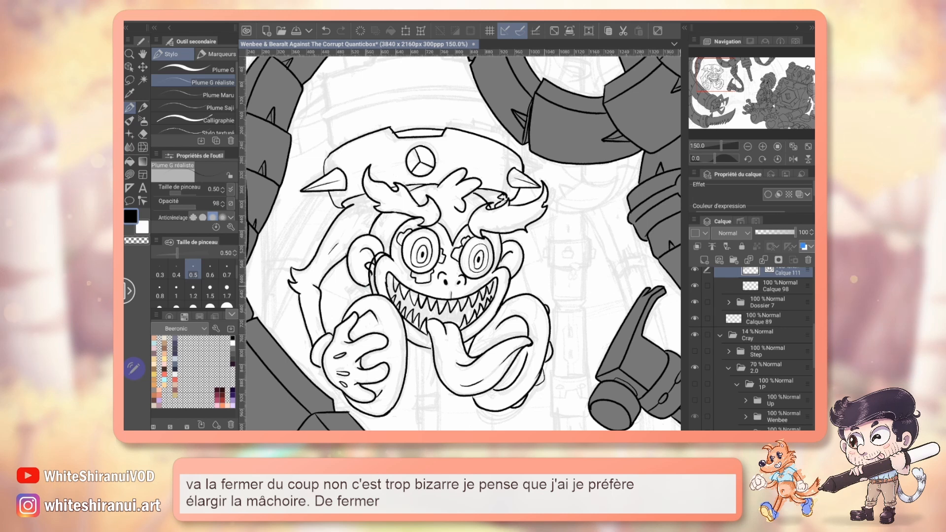
{"action": "key", "text": "e"}
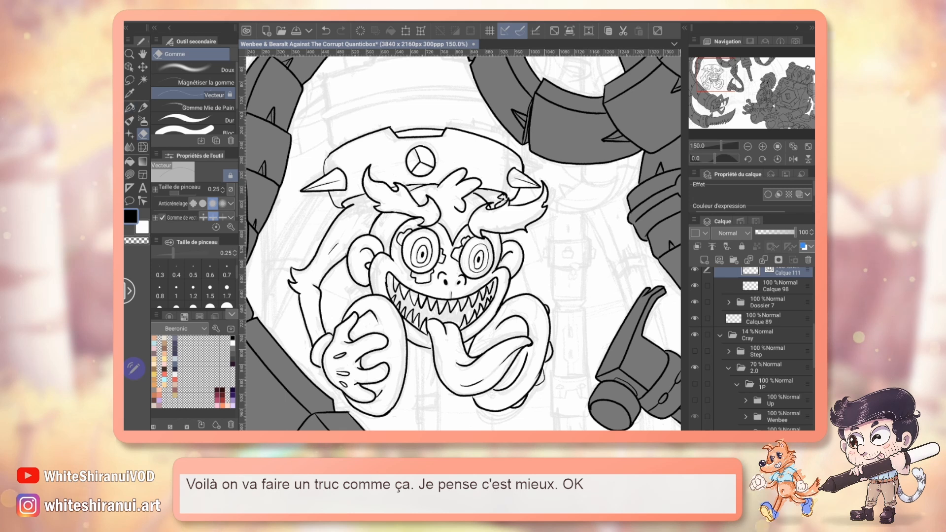
{"action": "key", "text": "p"}
Hide and reshow the Singe sketch folder to check which sketch lines above the shell belong to the monkey
{"action": "scroll", "coordinate": [463, 246], "scroll_direction": "up", "scroll_amount": 3}
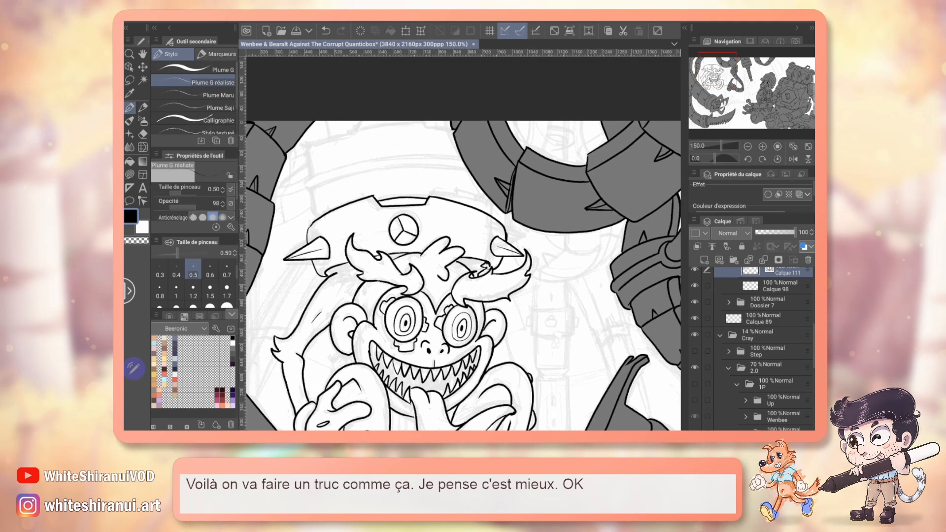
{"action": "mouse_move", "coordinate": [464, 276]}
{"action": "left_mouse_down"}
{"action": "mouse_move", "coordinate": [486, 227]}
{"action": "mouse_move", "coordinate": [472, 273]}
{"action": "left_mouse_up"}
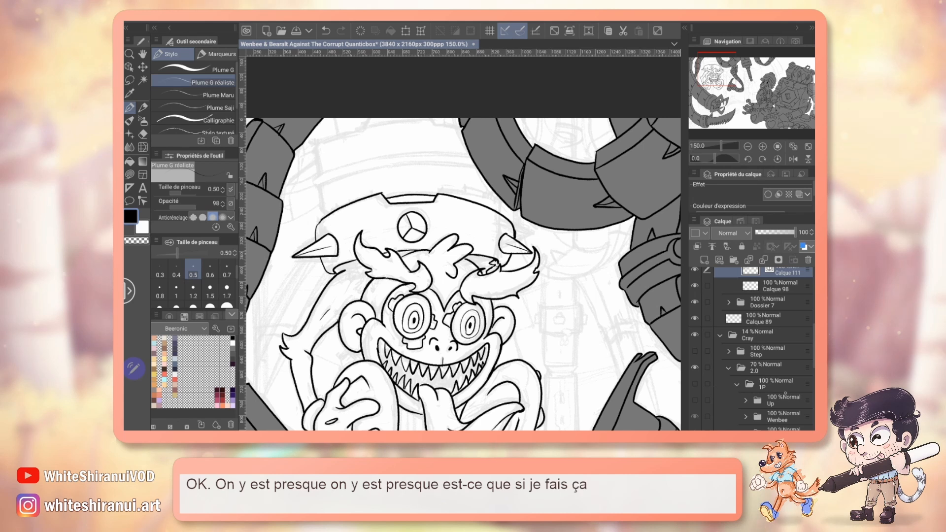
{"action": "scroll", "coordinate": [785, 393], "scroll_direction": "down", "scroll_amount": 5}
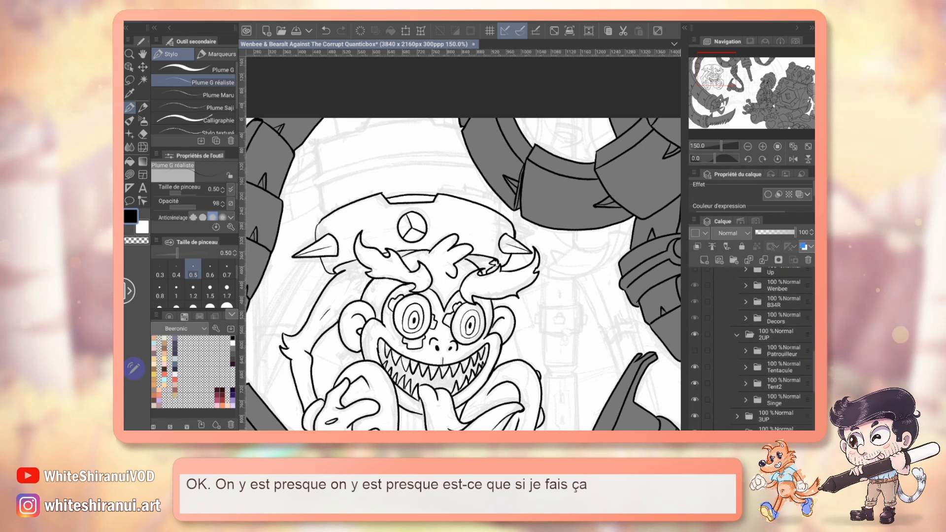
{"action": "scroll", "coordinate": [769, 345], "scroll_direction": "down", "scroll_amount": 1}
{"action": "left_click", "coordinate": [695, 378]}
{"action": "left_click", "coordinate": [695, 378]}
{"action": "left_click", "coordinate": [695, 378]}
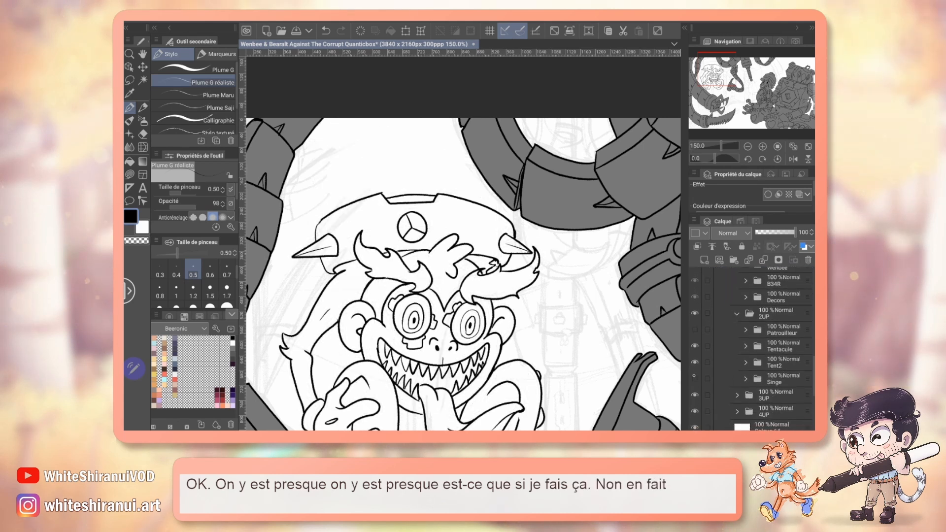
{"action": "left_click", "coordinate": [695, 378]}
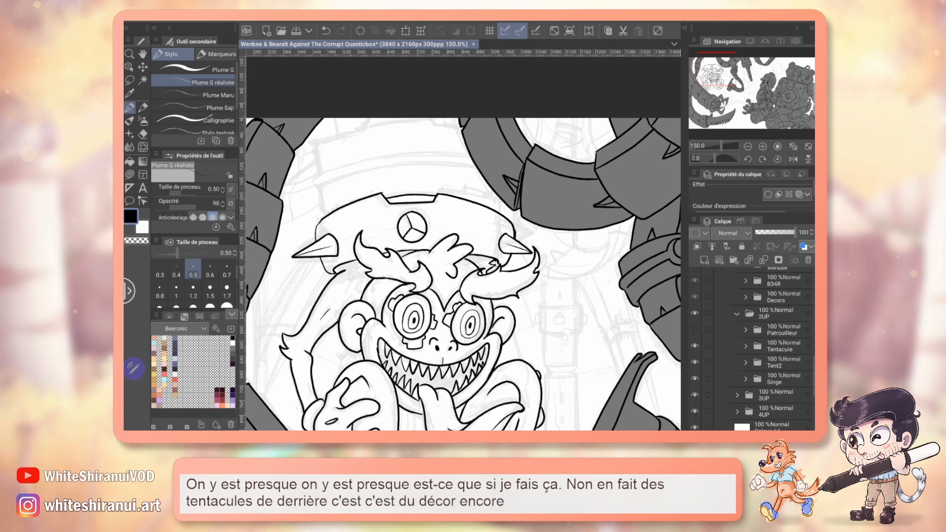
{"action": "scroll", "coordinate": [751, 350], "scroll_direction": "up", "scroll_amount": 3}
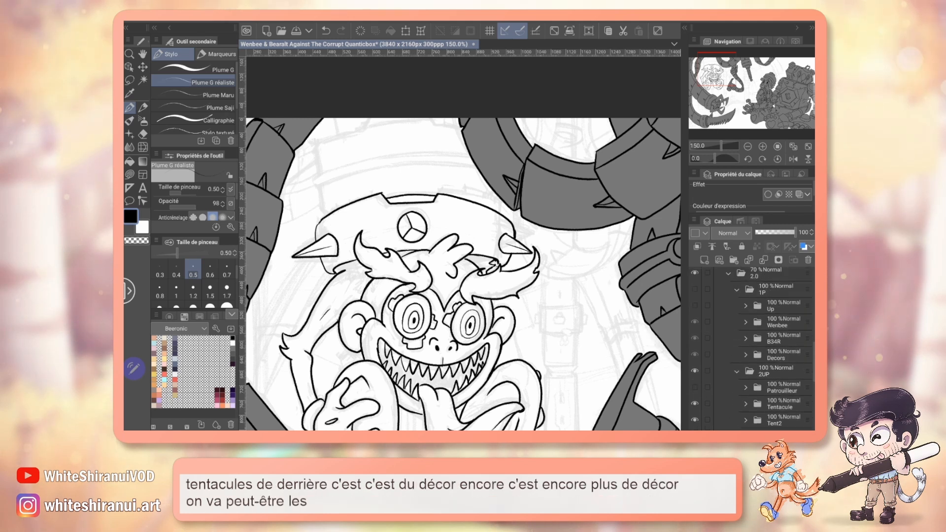
{"action": "scroll", "coordinate": [751, 350], "scroll_direction": "up", "scroll_amount": 5}
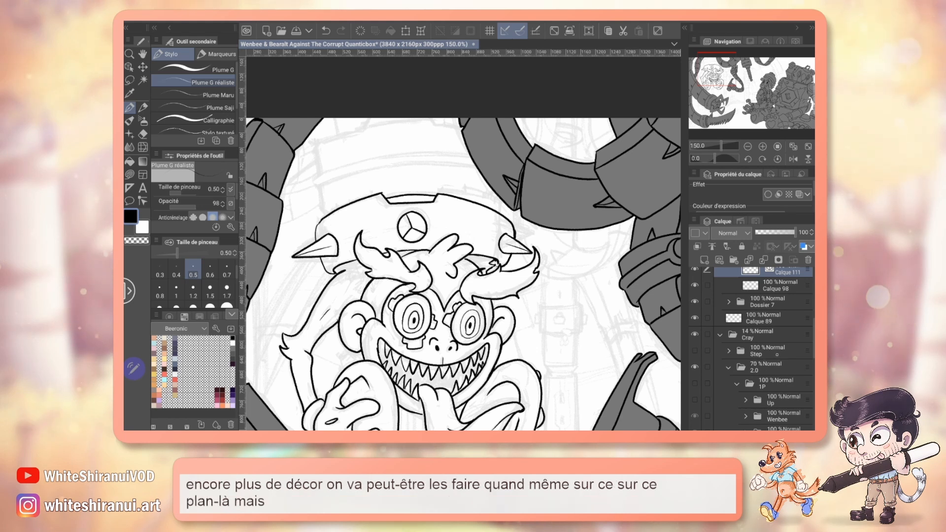
{"action": "scroll", "coordinate": [784, 361], "scroll_direction": "up", "scroll_amount": 3}
{"action": "scroll", "coordinate": [785, 359], "scroll_direction": "up", "scroll_amount": 1}
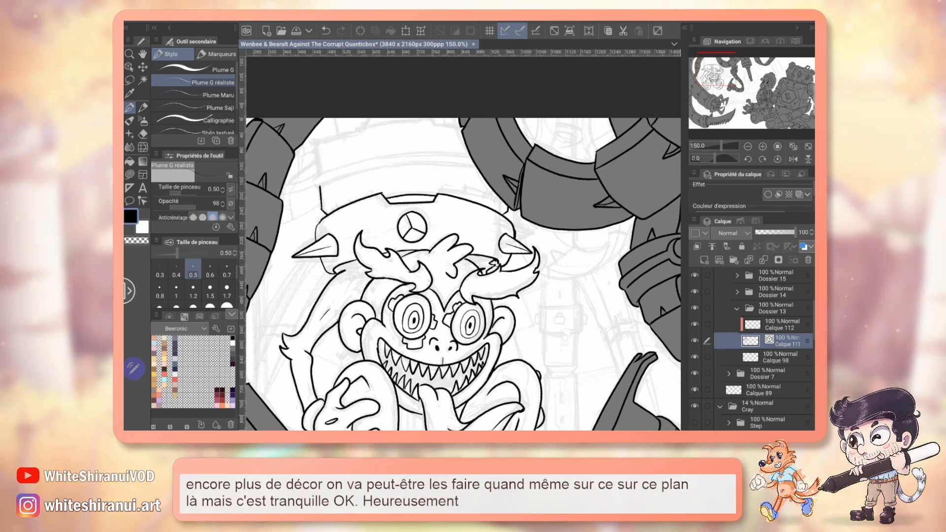
Ink the side edge and the double curved band of the tower section behind the shell on layer Calque 111
{"action": "mouse_move", "coordinate": [321, 187]}
{"action": "left_mouse_down"}
{"action": "mouse_move", "coordinate": [312, 272]}
{"action": "mouse_move", "coordinate": [335, 329]}
{"action": "mouse_move", "coordinate": [366, 244]}
{"action": "left_mouse_up"}
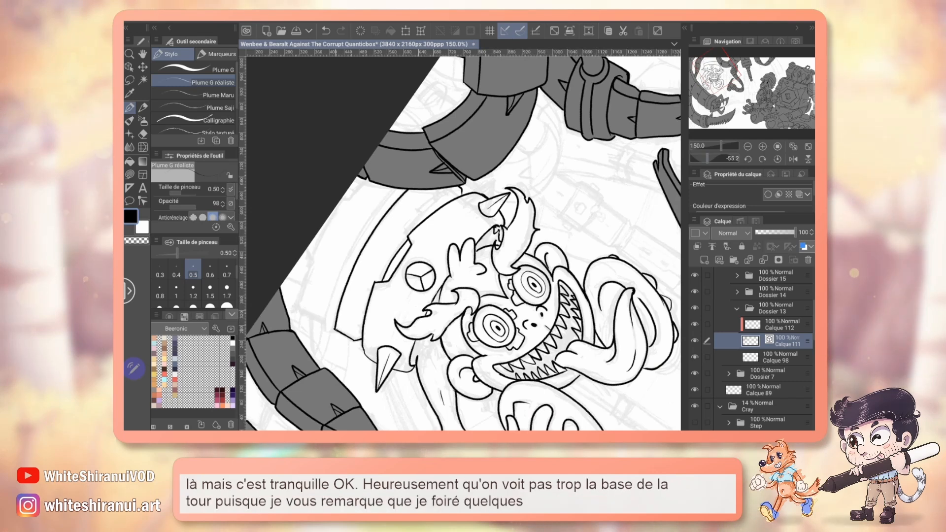
{"action": "mouse_move", "coordinate": [332, 331]}
{"action": "left_mouse_down"}
{"action": "mouse_move", "coordinate": [341, 290]}
{"action": "mouse_move", "coordinate": [401, 189]}
{"action": "left_mouse_up"}
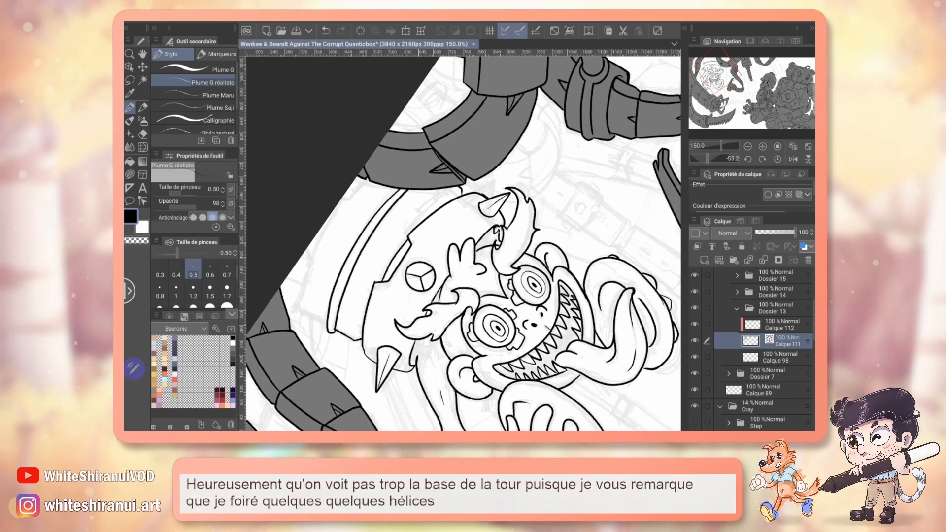
{"action": "key", "text": "ctrl+z"}
{"action": "left_click_drag", "start_coordinate": [335, 288], "coordinate": [358, 242]}
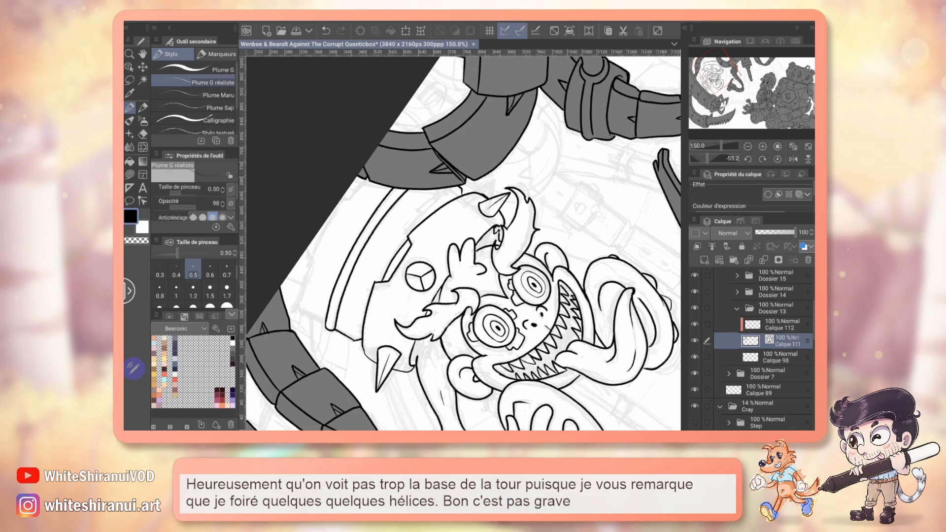
{"action": "left_click", "coordinate": [778, 159]}
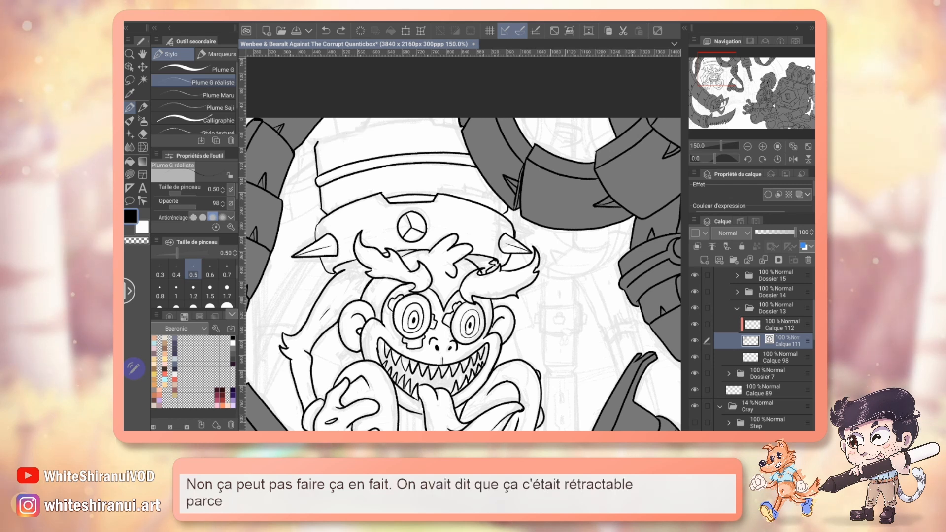
Ink the wider upper rim of the tower section above the double band, up to the tentacle
{"action": "left_click_drag", "start_coordinate": [715, 158], "coordinate": [709, 159]}
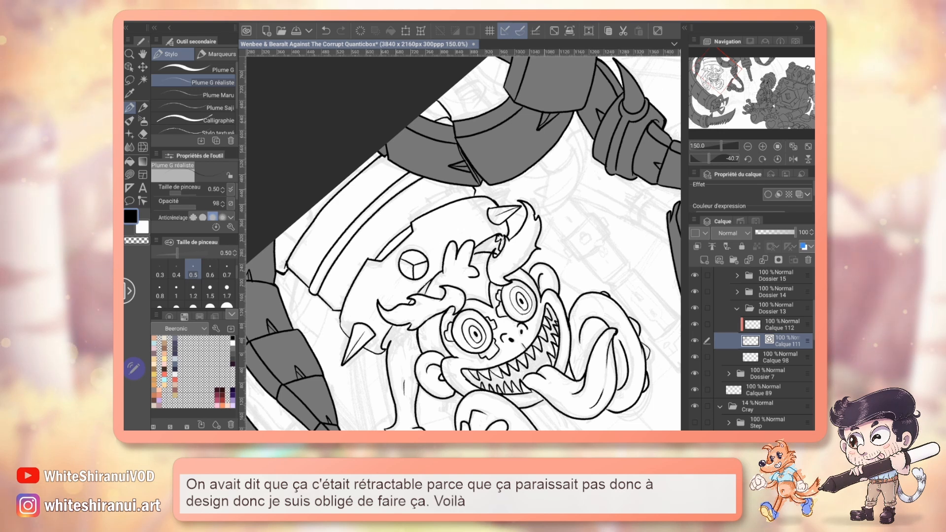
{"action": "left_click", "coordinate": [778, 159]}
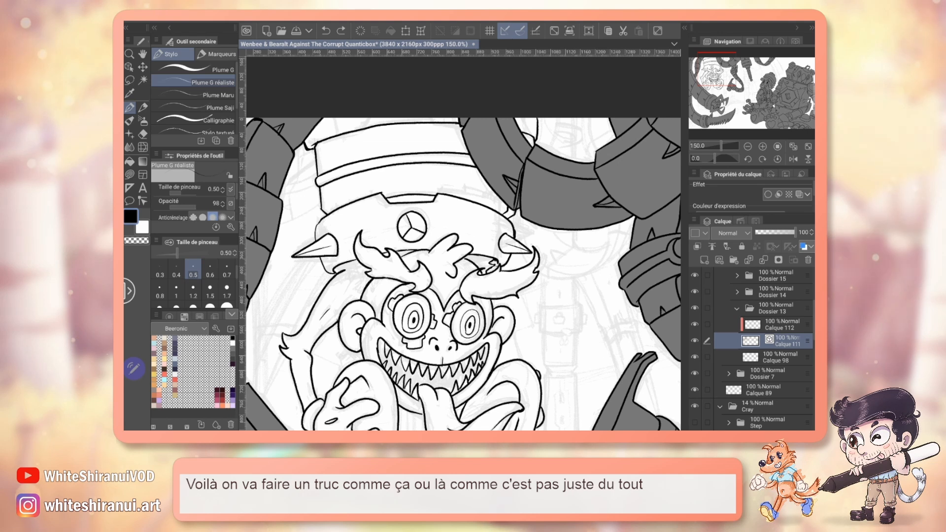
{"action": "key", "text": "e"}
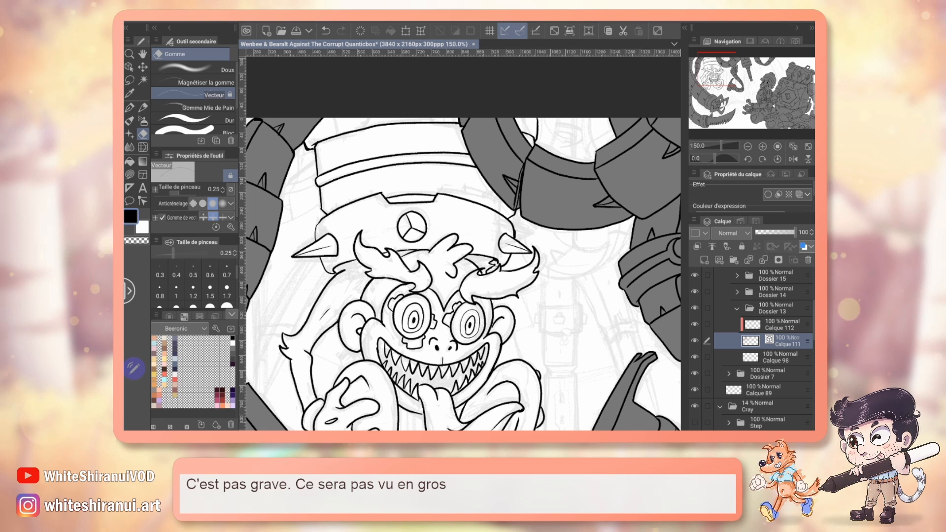
{"action": "key", "text": "p"}
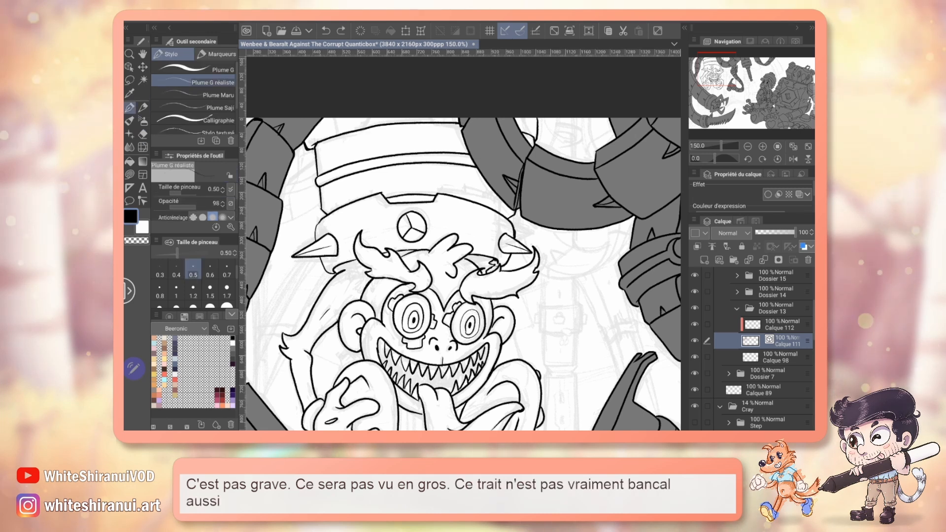
View the illustration at 66.7% zoom and hide and reshow the Cray sketch folder to check the lineart
{"action": "left_click", "coordinate": [748, 146]}
{"action": "left_click", "coordinate": [748, 146]}
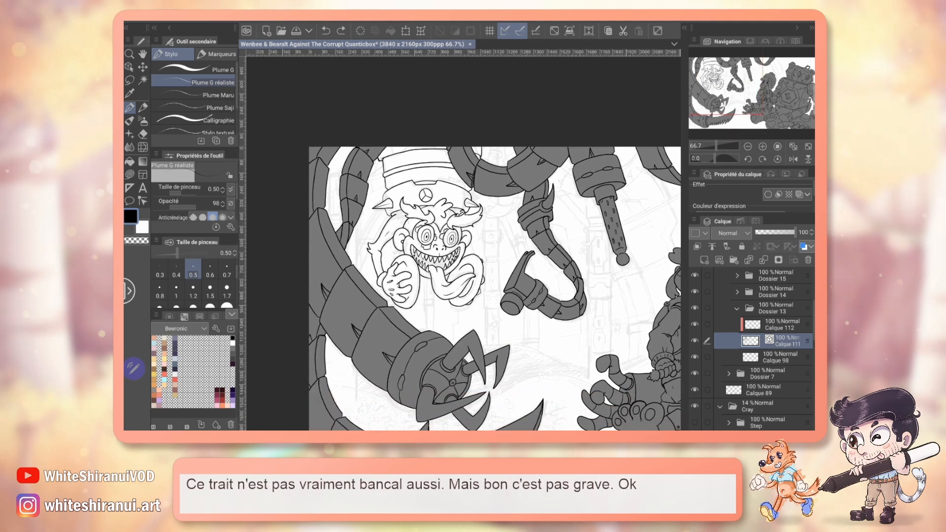
{"action": "scroll", "coordinate": [752, 345], "scroll_direction": "down", "scroll_amount": 3}
{"action": "left_click", "coordinate": [694, 353]}
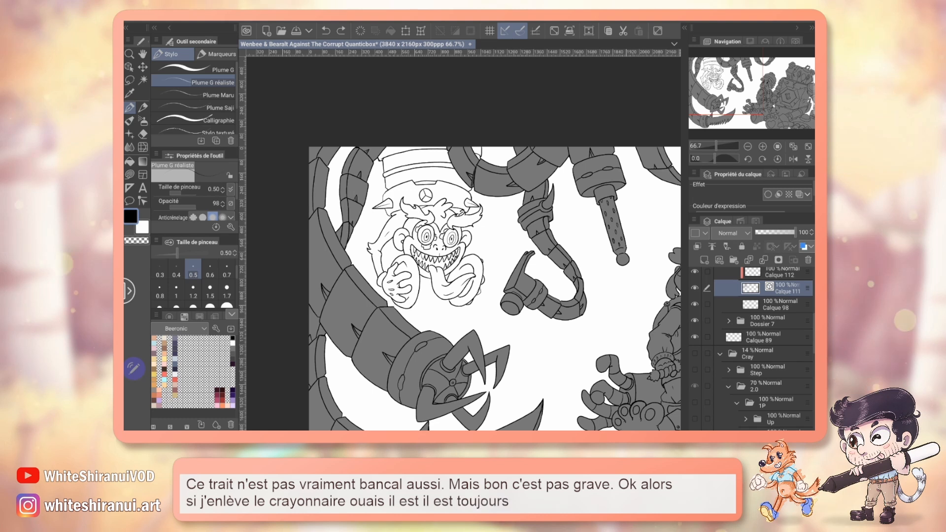
{"action": "left_click", "coordinate": [695, 354]}
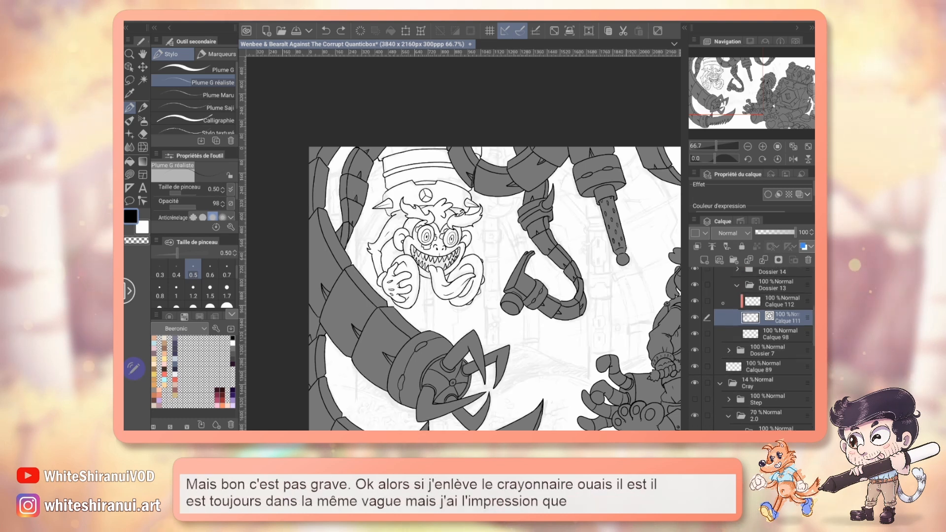
Save the illustration, and hide and reshow Dossier 13 to compare the picture without the monkey's linework
{"action": "scroll", "coordinate": [751, 345], "scroll_direction": "up", "scroll_amount": 3}
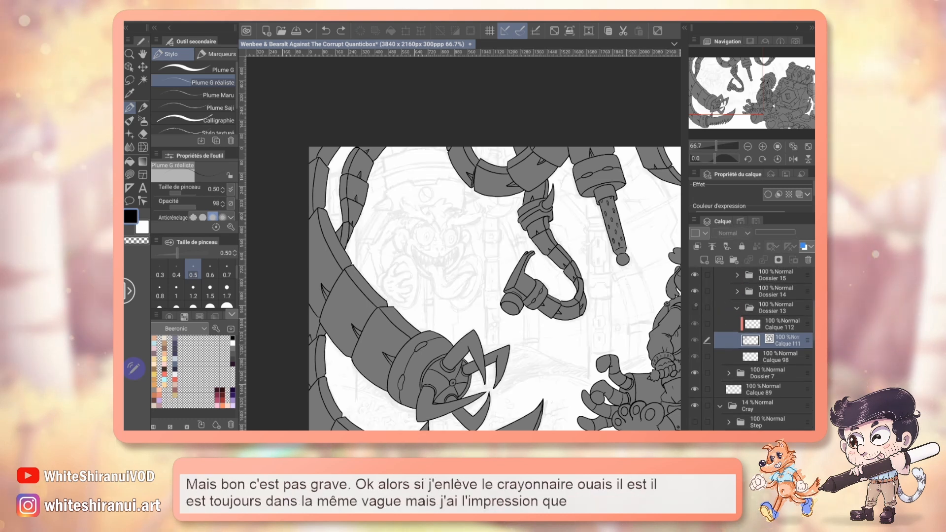
{"action": "key", "text": "ctrl+s"}
{"action": "left_click", "coordinate": [695, 308]}
{"action": "left_click", "coordinate": [695, 308]}
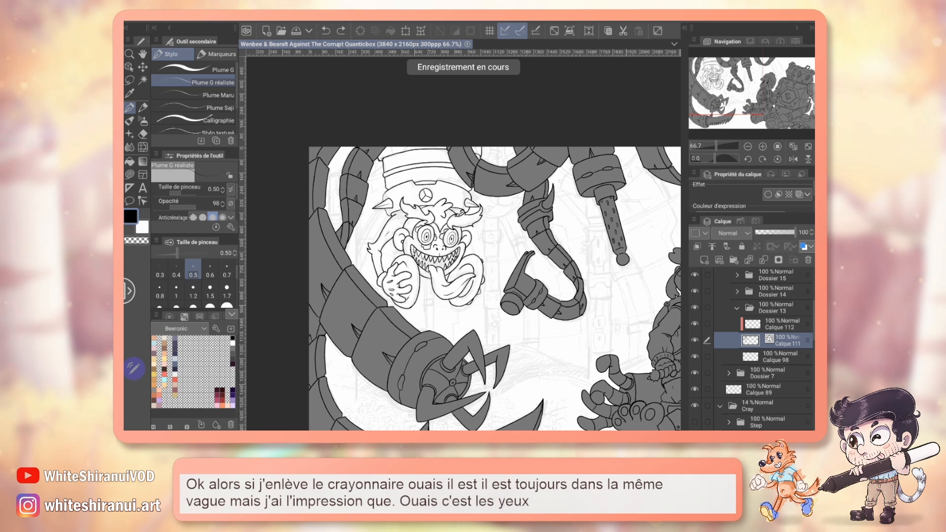
Erase the rings, pupil and gear marks of the monkey's left eye on layer Calque 111 with the vector eraser at size 0.70
{"action": "left_click", "coordinate": [763, 147]}
{"action": "left_click", "coordinate": [762, 147]}
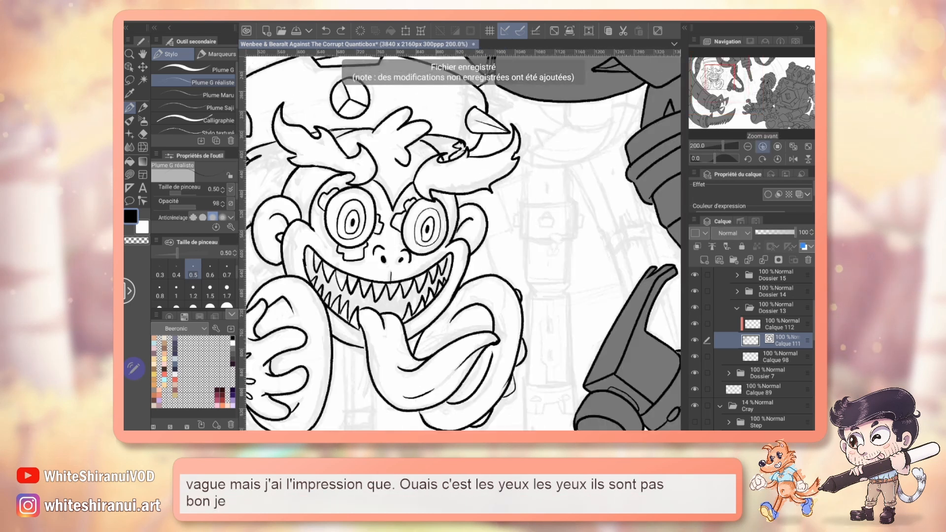
{"action": "key", "text": "e"}
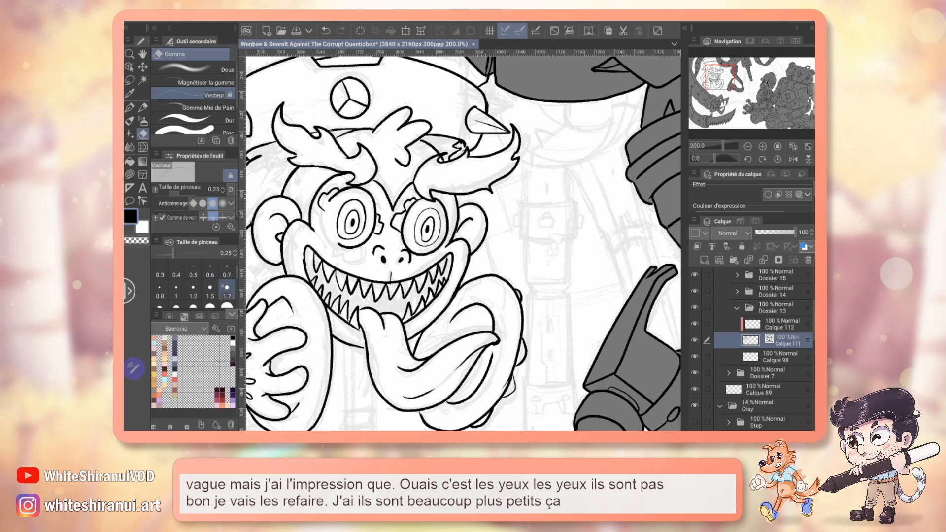
{"action": "left_click", "coordinate": [227, 271]}
{"action": "mouse_move", "coordinate": [334, 246]}
{"action": "left_mouse_down"}
{"action": "mouse_move", "coordinate": [358, 217]}
{"action": "mouse_move", "coordinate": [379, 233]}
{"action": "left_mouse_up"}
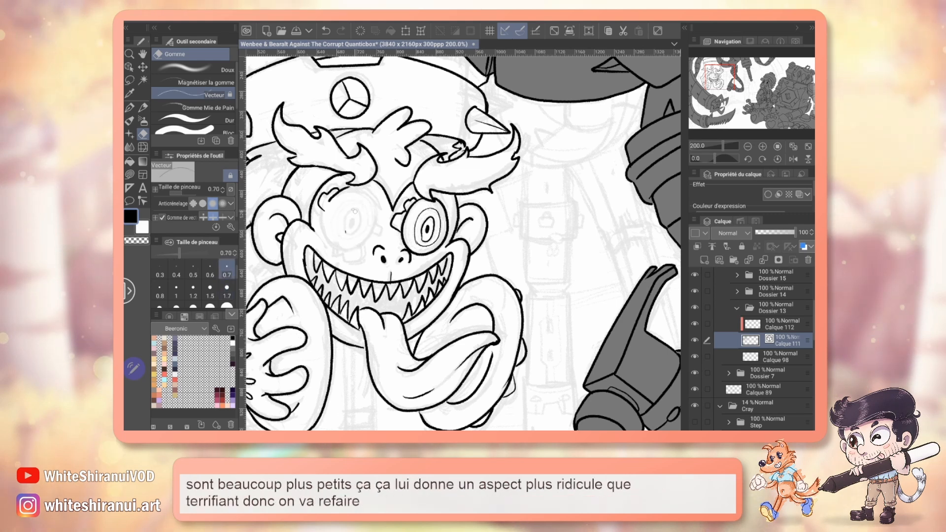
{"action": "left_click_drag", "start_coordinate": [342, 202], "coordinate": [323, 195]}
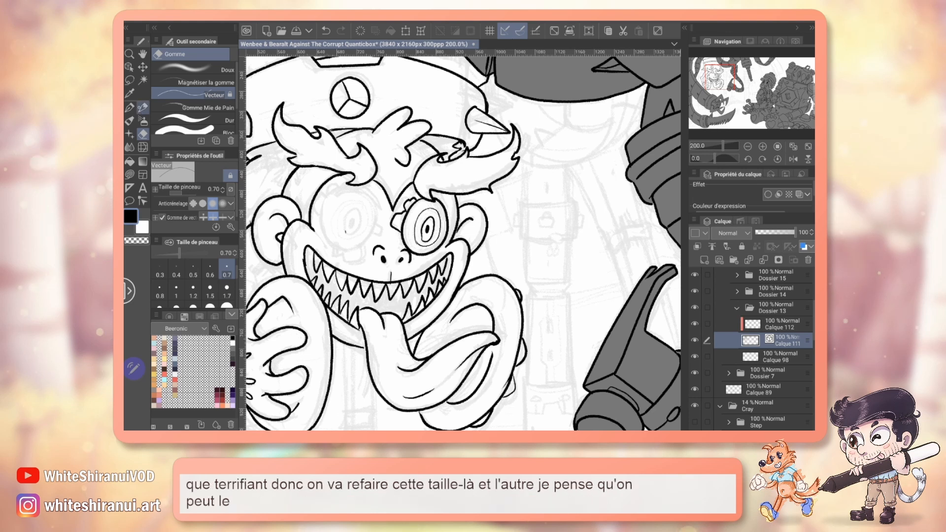
Redraw the monkey's left eye larger with concentric rings, a pupil and gear marks, using the Plume G réaliste pen at size 0.50
{"action": "key", "text": "p"}
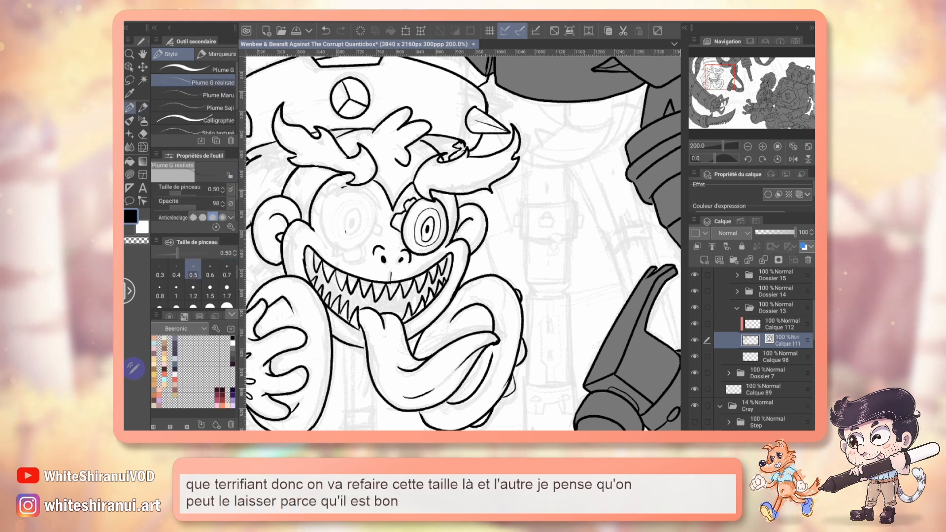
{"action": "mouse_move", "coordinate": [319, 220]}
{"action": "left_mouse_down"}
{"action": "mouse_move", "coordinate": [335, 245]}
{"action": "mouse_move", "coordinate": [366, 241]}
{"action": "mouse_move", "coordinate": [374, 197]}
{"action": "mouse_move", "coordinate": [347, 187]}
{"action": "left_mouse_up"}
{"action": "key", "text": "ctrl+z"}
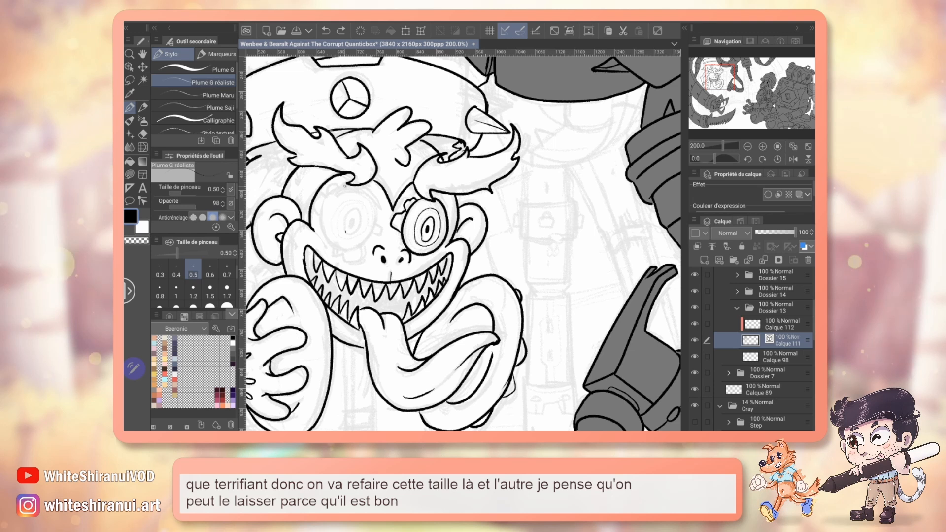
{"action": "left_click_drag", "start_coordinate": [320, 217], "coordinate": [349, 187]}
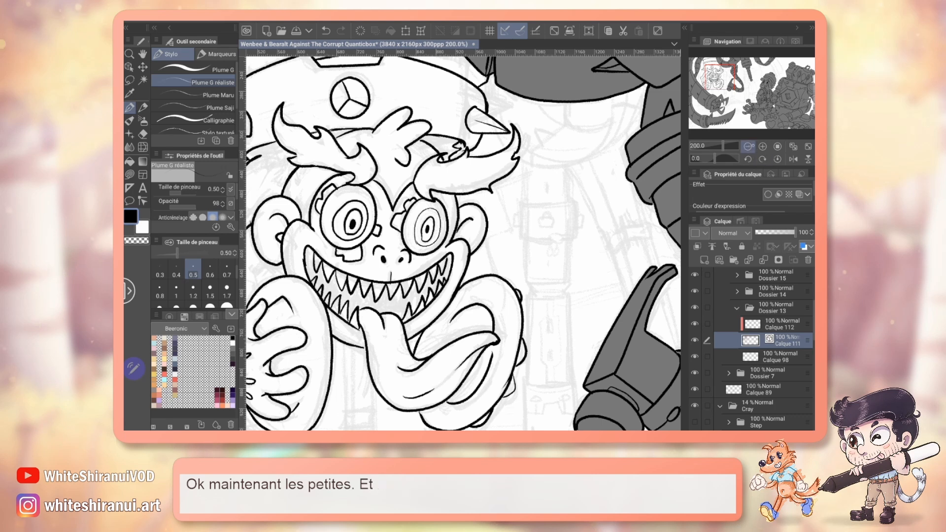
Compare the monkey's redrawn left eye at 66.7%, 100% and 200% zoom to judge how it reads from a distance
{"action": "key", "text": "ctrl+minus"}
{"action": "key", "text": "ctrl+minus"}
{"action": "key", "text": "ctrl+minus"}
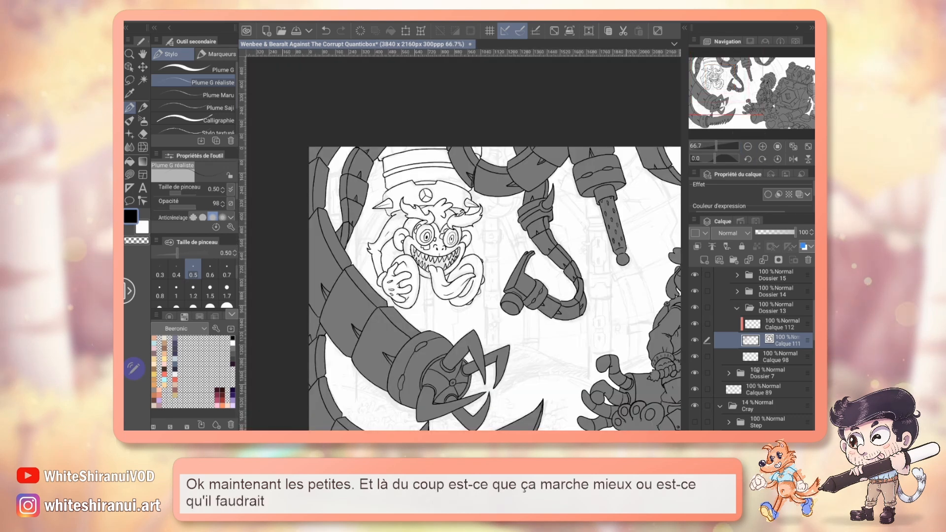
{"action": "scroll", "coordinate": [763, 350], "scroll_direction": "down", "scroll_amount": 1}
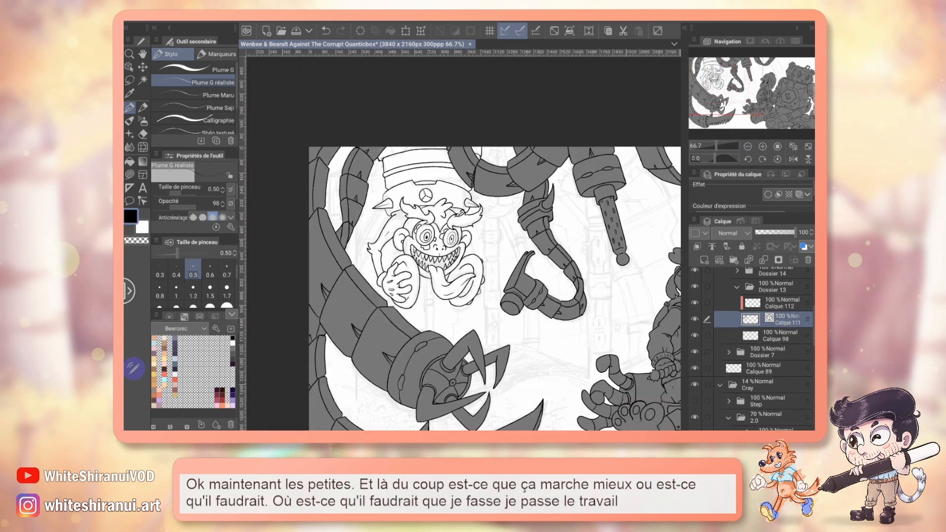
{"action": "key", "text": "ctrl+plus"}
{"action": "key", "text": "ctrl+plus"}
{"action": "key", "text": "ctrl+plus"}
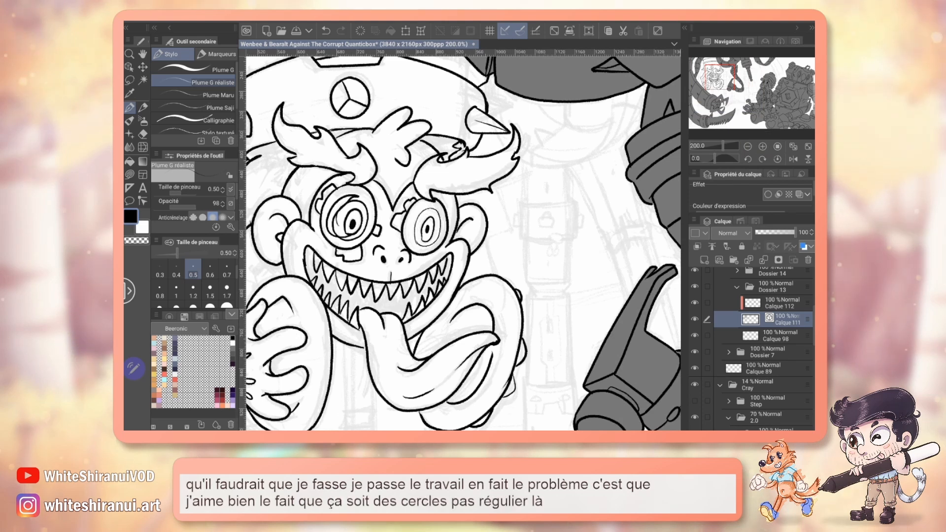
{"action": "left_click", "coordinate": [748, 147]}
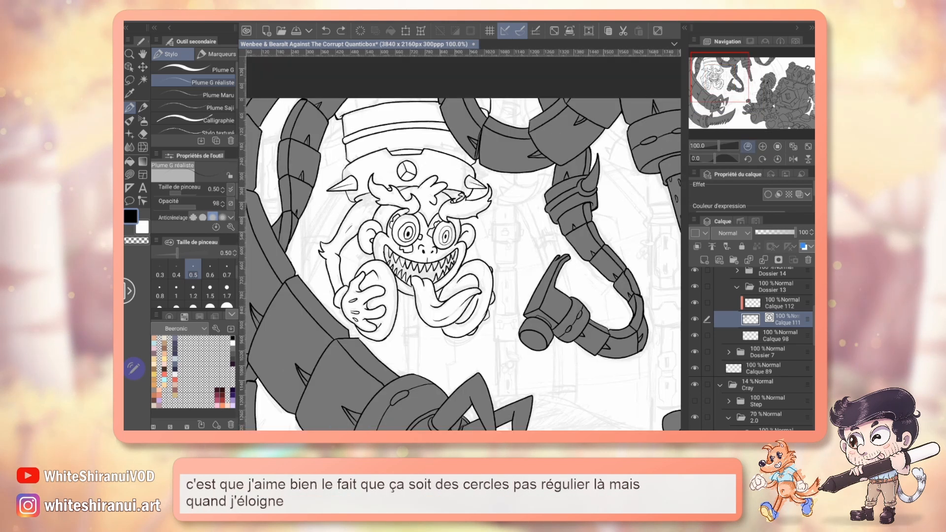
{"action": "left_click", "coordinate": [747, 146]}
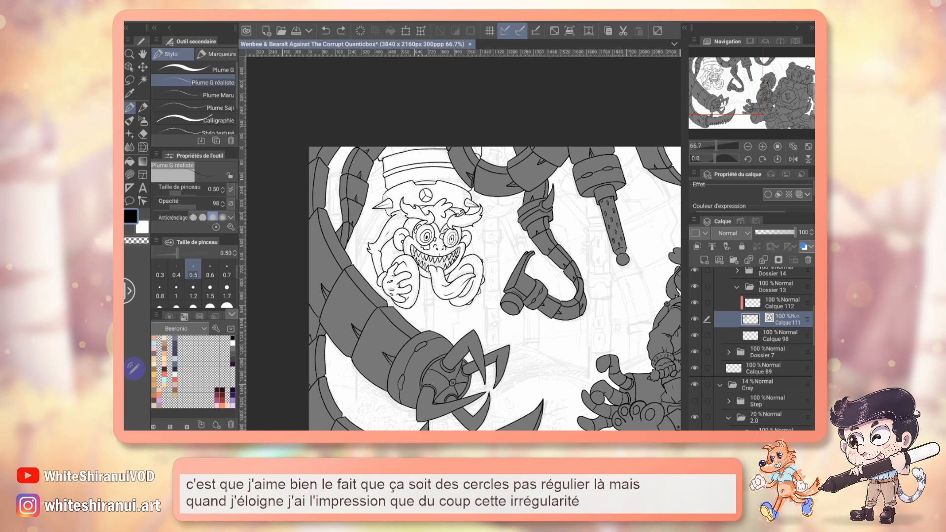
Erase the irregular inner rings of the monkey's left eye and redraw them more evenly around the pupil
{"action": "left_click", "coordinate": [763, 147]}
{"action": "left_click", "coordinate": [763, 147]}
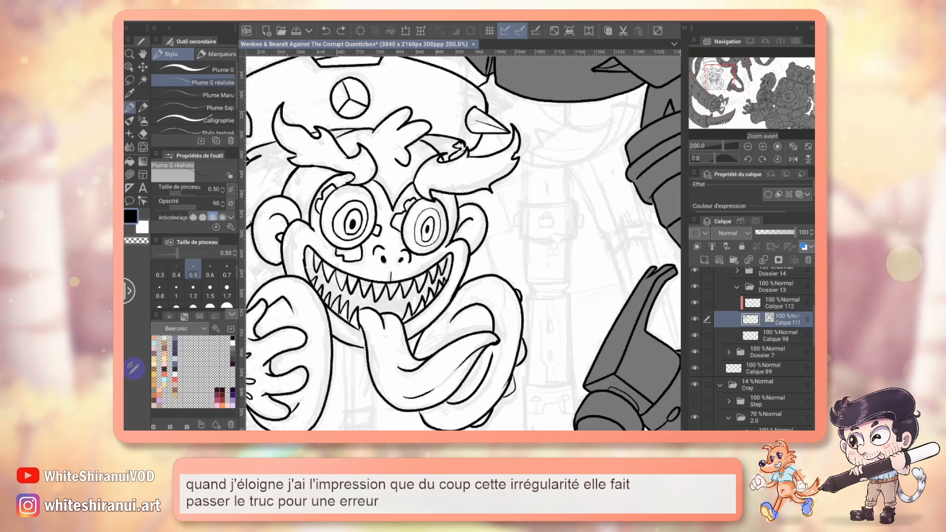
{"action": "left_click", "coordinate": [143, 134]}
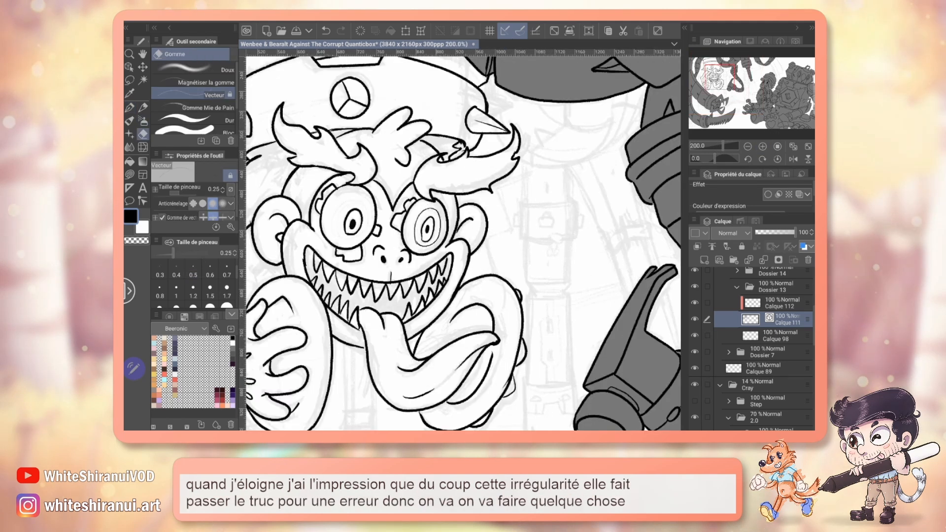
{"action": "key", "text": "p"}
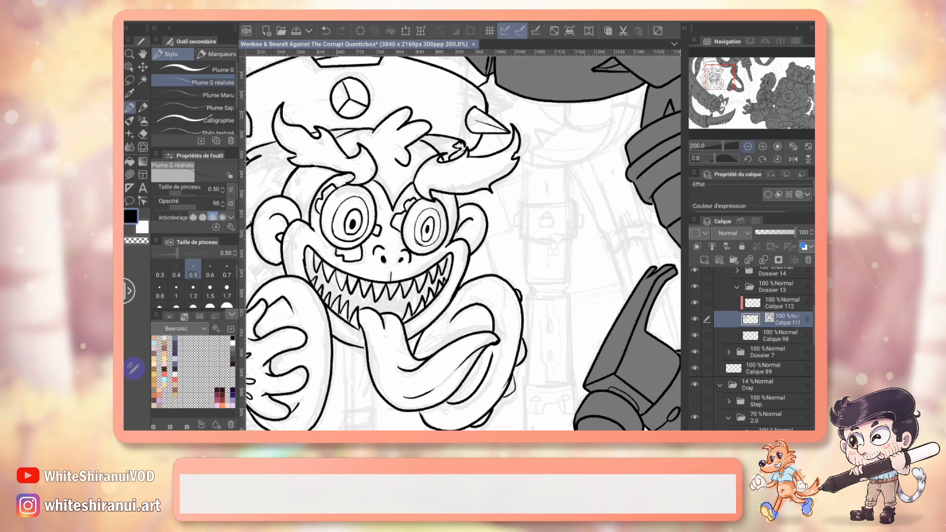
Inspect the monkey's face and hands, hiding and reshowing the Cray sketch folder and Dossier 13 to compare lineart and sketch
{"action": "left_click", "coordinate": [748, 146]}
{"action": "left_click_drag", "start_coordinate": [463, 315], "coordinate": [542, 208]}
{"action": "left_click", "coordinate": [763, 147]}
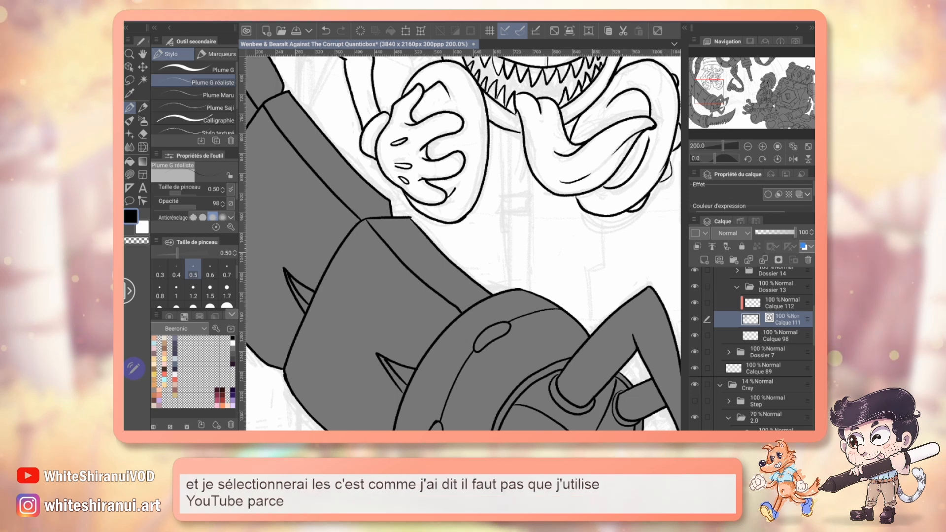
{"action": "left_click_drag", "start_coordinate": [468, 108], "coordinate": [420, 390]}
{"action": "left_click_drag", "start_coordinate": [464, 242], "coordinate": [463, 130]}
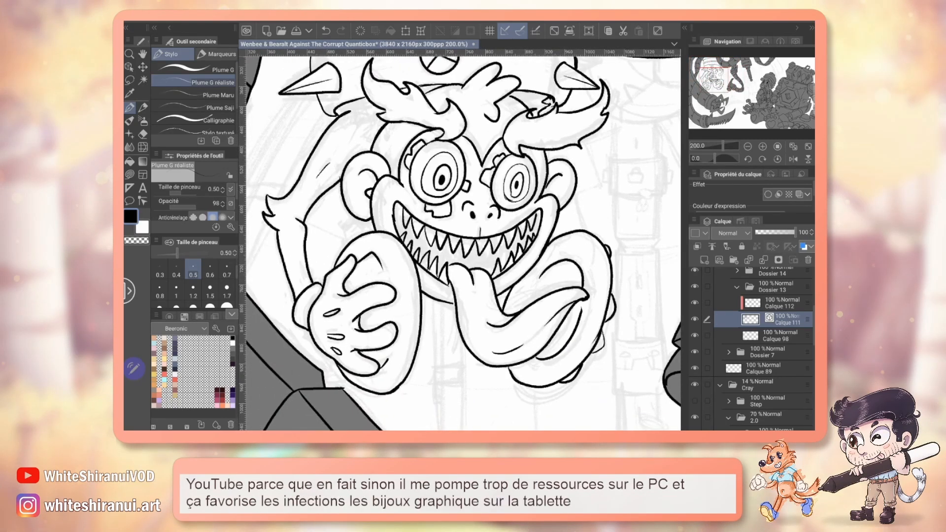
{"action": "left_click_drag", "start_coordinate": [463, 241], "coordinate": [409, 296]}
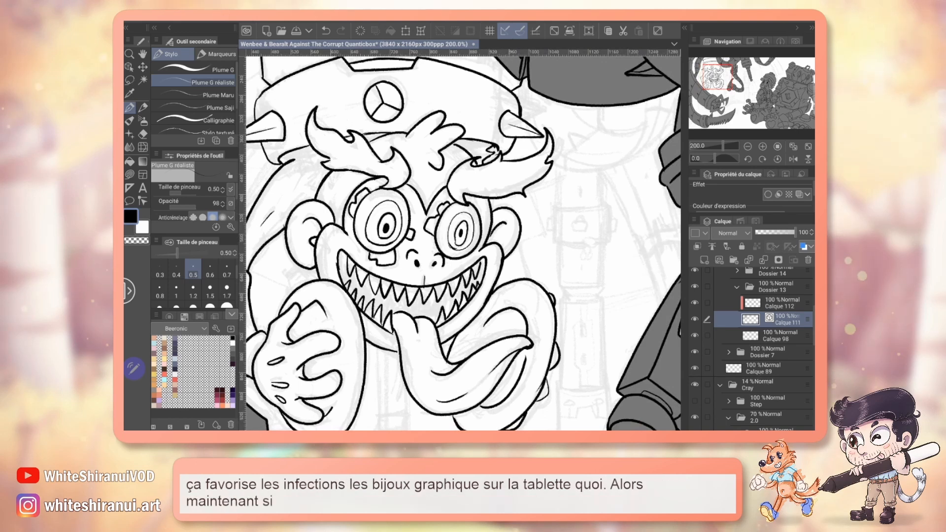
{"action": "left_click", "coordinate": [695, 384]}
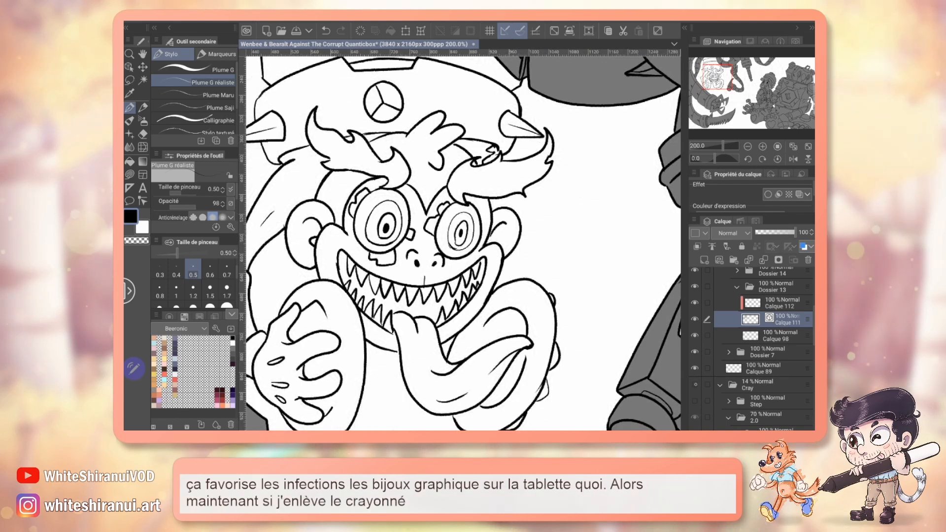
{"action": "left_click", "coordinate": [695, 384]}
{"action": "left_click", "coordinate": [695, 287]}
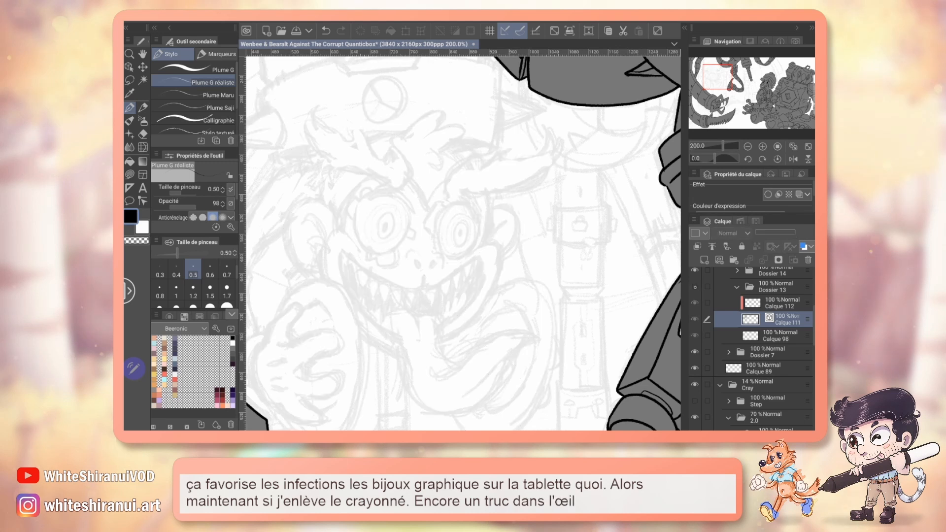
{"action": "left_click", "coordinate": [695, 286]}
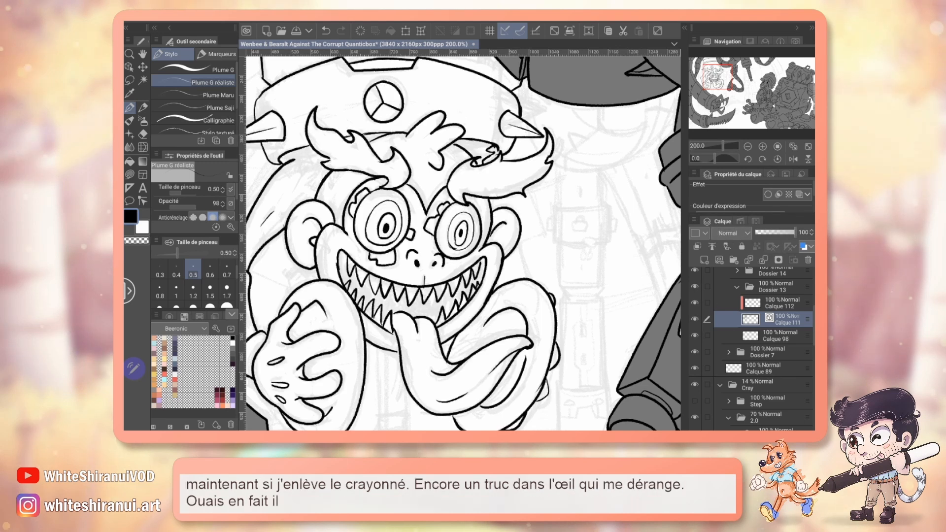
Erase the monkey's right eye and redraw it larger with an outer ring, inner rings, a pupil and gear marks
{"action": "key", "text": "e"}
{"action": "left_click_drag", "start_coordinate": [442, 232], "coordinate": [445, 224]}
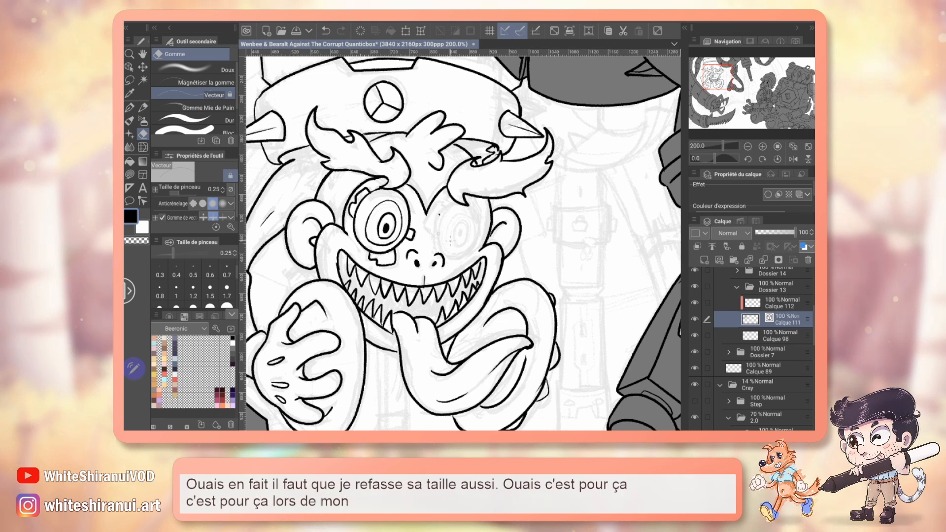
{"action": "key", "text": "p"}
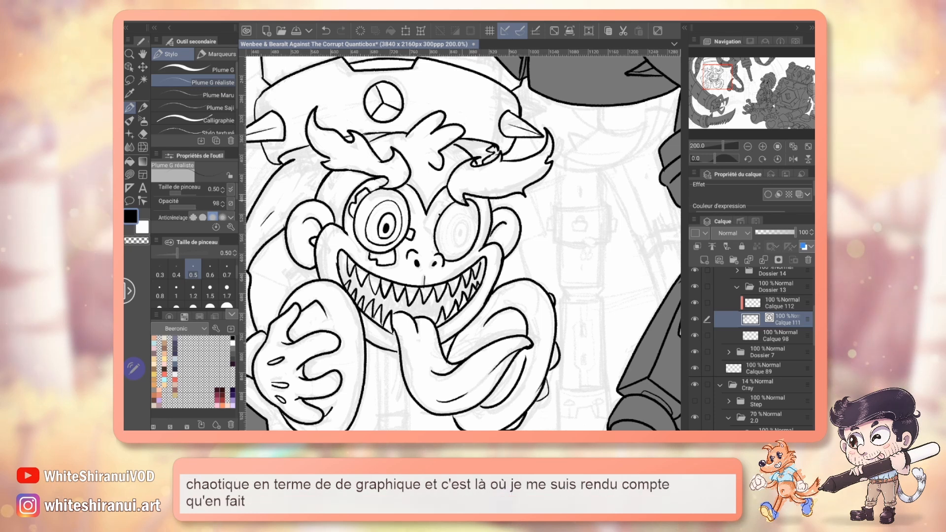
{"action": "left_click_drag", "start_coordinate": [460, 228], "coordinate": [459, 238]}
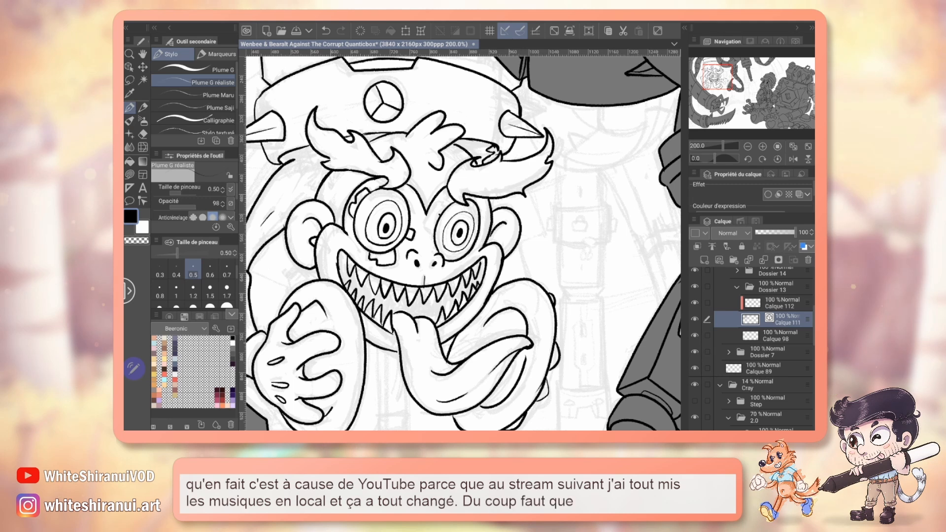
{"action": "mouse_move", "coordinate": [567, 197]}
{"action": "left_mouse_down"}
{"action": "mouse_move", "coordinate": [335, 333]}
{"action": "mouse_move", "coordinate": [552, 273]}
{"action": "mouse_move", "coordinate": [555, 106]}
{"action": "mouse_move", "coordinate": [546, 122]}
{"action": "mouse_move", "coordinate": [648, 188]}
{"action": "mouse_move", "coordinate": [630, 172]}
{"action": "left_mouse_up"}
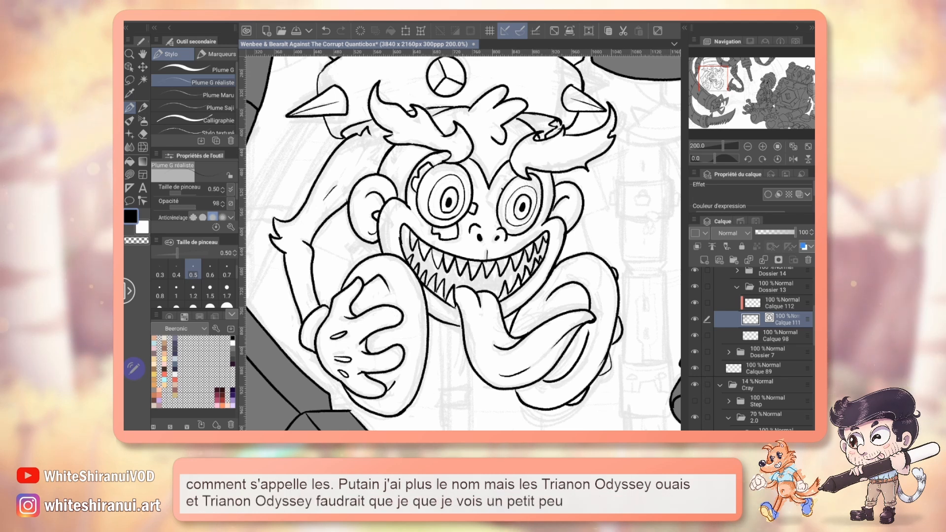
{"action": "left_click_drag", "start_coordinate": [464, 244], "coordinate": [389, 237]}
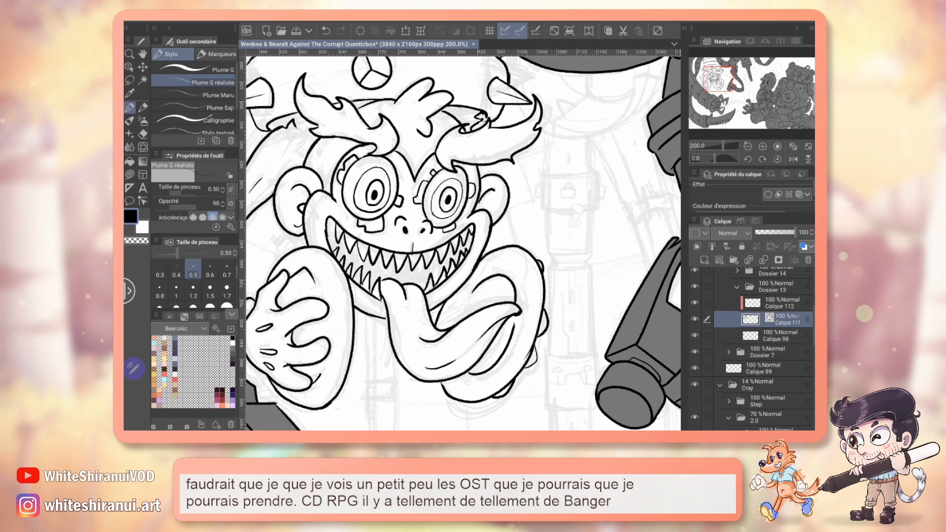
View the illustration at 66.7% zoom and hide the Cray sketch folder to check the clean lineart of both eyes
{"action": "scroll", "coordinate": [473, 231], "scroll_direction": "down", "scroll_amount": 3}
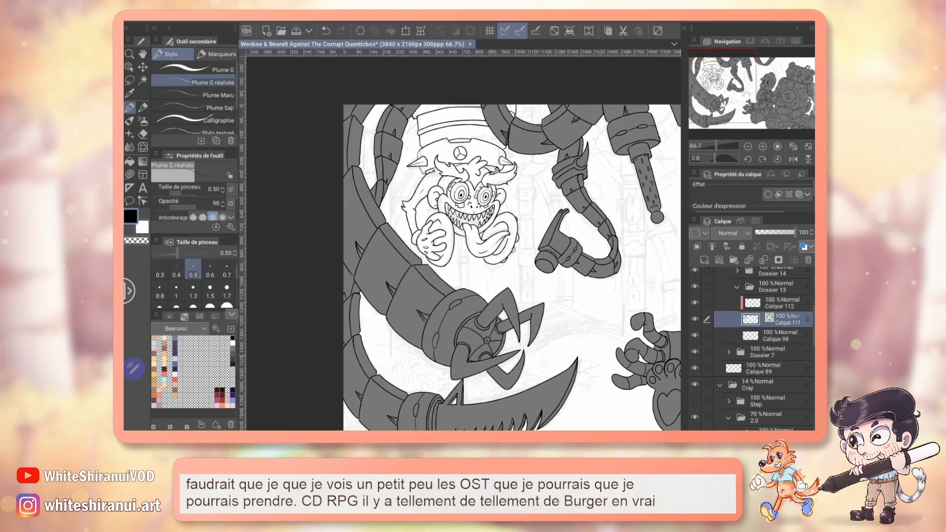
{"action": "left_click_drag", "start_coordinate": [463, 241], "coordinate": [441, 262]}
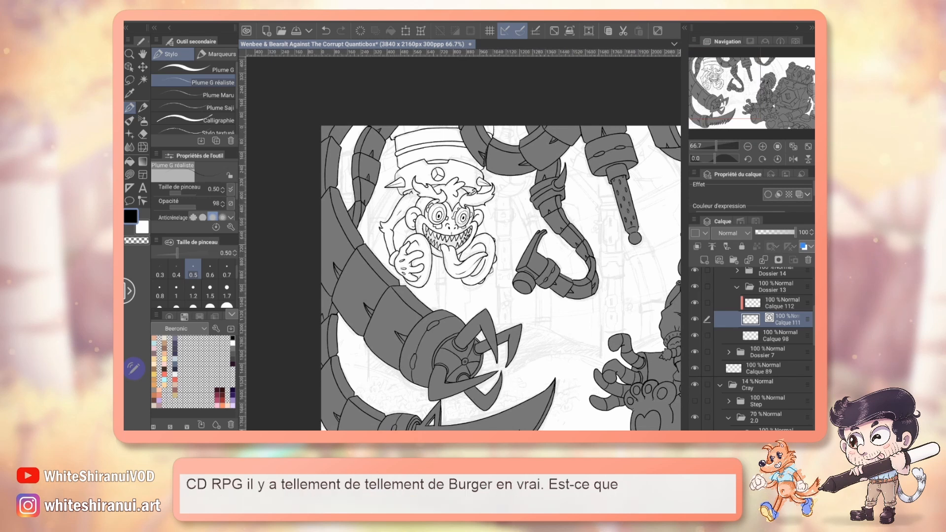
{"action": "left_click", "coordinate": [693, 383]}
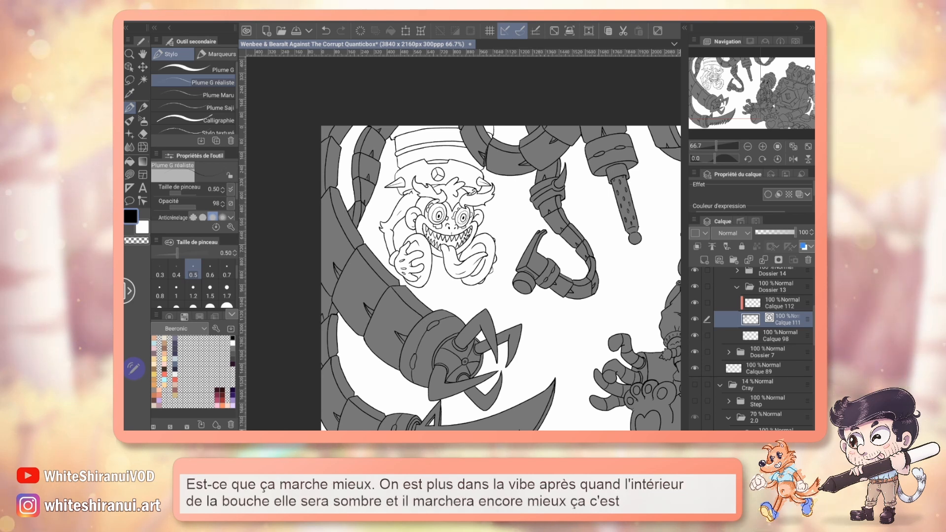
Rework the short edge of the tower section visible inside the tentacle's curve above the shell, at 150% zoom
{"action": "left_click", "coordinate": [764, 147]}
{"action": "left_click", "coordinate": [764, 146]}
{"action": "left_click_drag", "start_coordinate": [732, 84], "coordinate": [737, 64]}
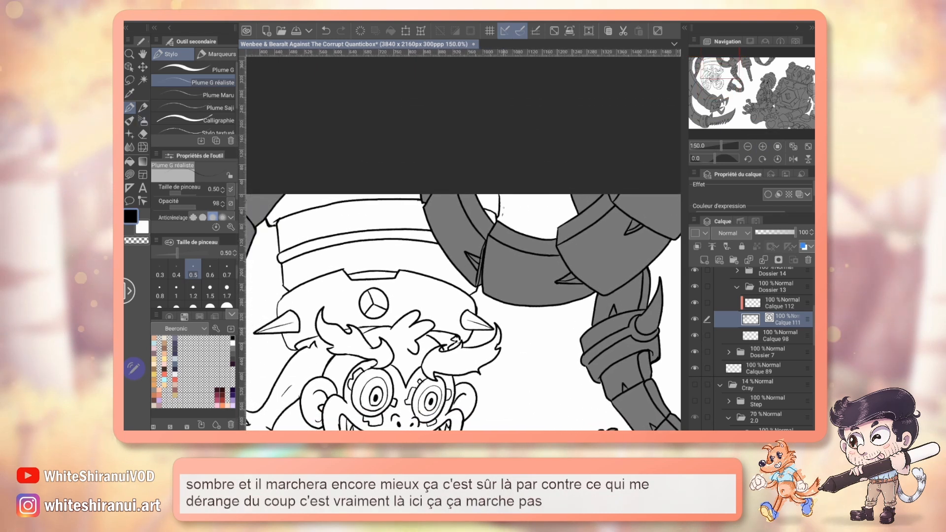
{"action": "left_click_drag", "start_coordinate": [503, 215], "coordinate": [506, 194]}
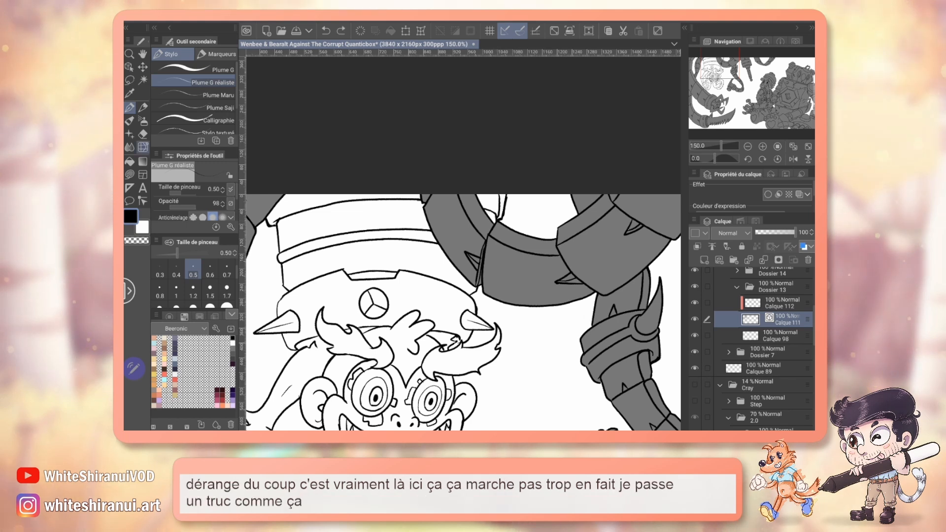
{"action": "key", "text": "e"}
{"action": "key", "text": "p"}
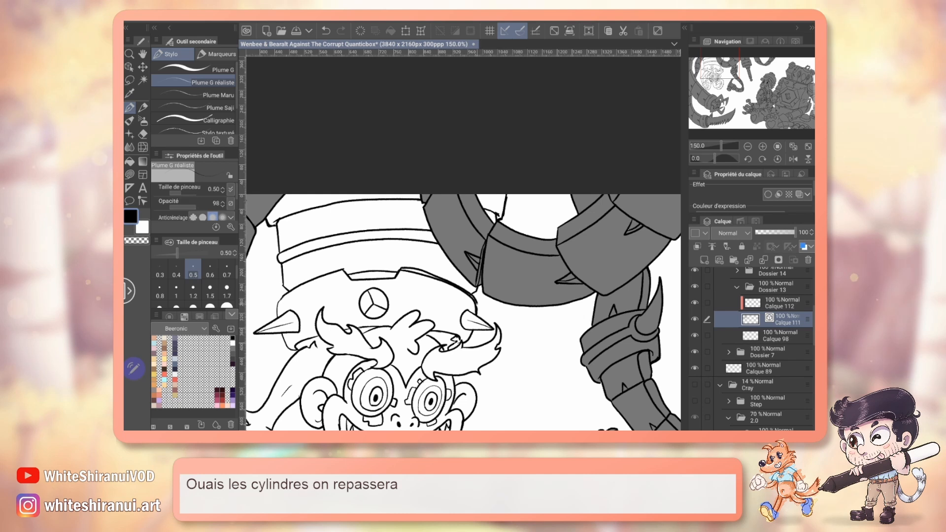
Rework the shell's outline around its corner beside the tentacle and the spike, erasing the uneven segments
{"action": "left_click_drag", "start_coordinate": [401, 268], "coordinate": [480, 309]}
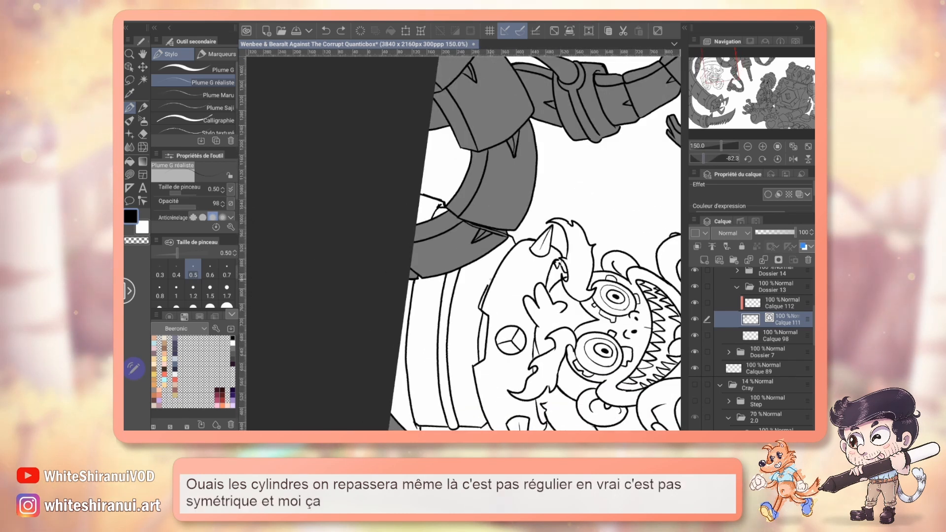
{"action": "key", "text": "e"}
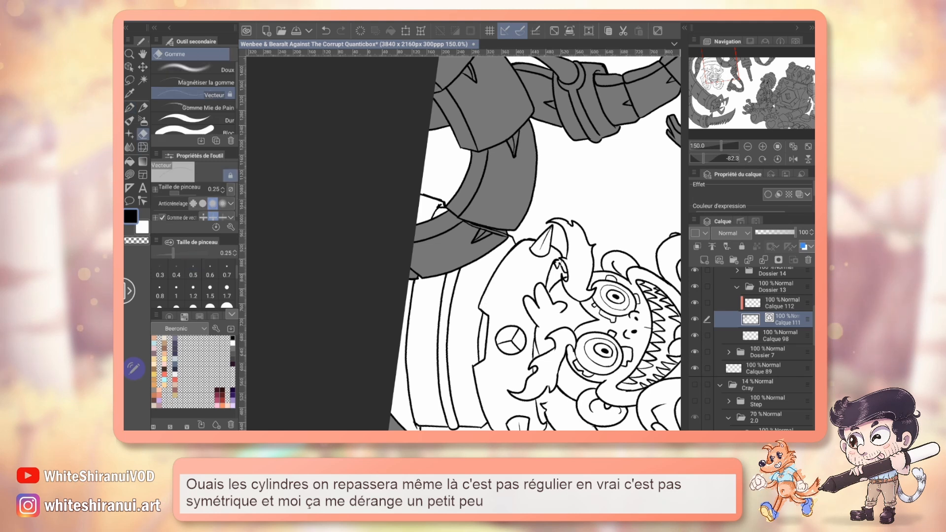
{"action": "key", "text": "ctrl+@"}
{"action": "left_click_drag", "start_coordinate": [419, 306], "coordinate": [500, 236]}
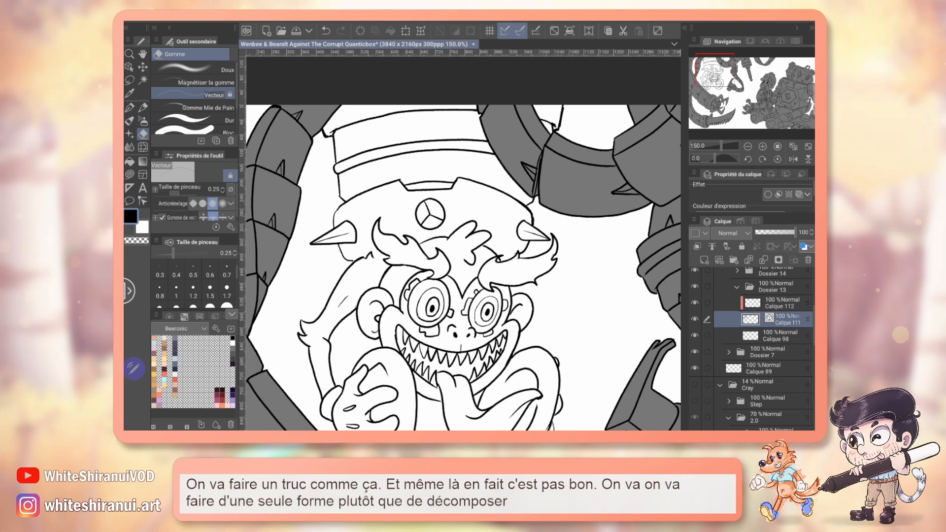
Draw the shell's lower rim as one continuous curve passing behind the monkey's head tufts and raised hand, erasing the overlap on the hand
{"action": "key", "text": "p"}
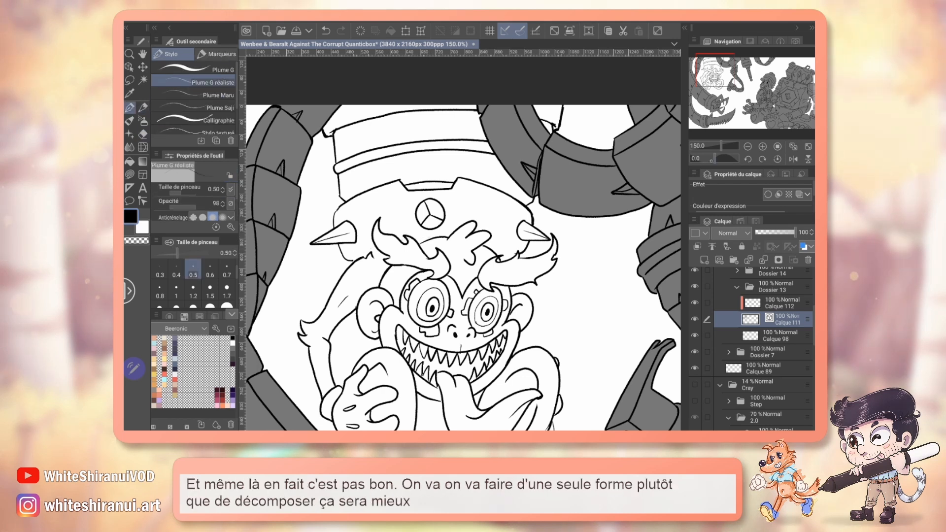
{"action": "left_click_drag", "start_coordinate": [566, 296], "coordinate": [567, 192]}
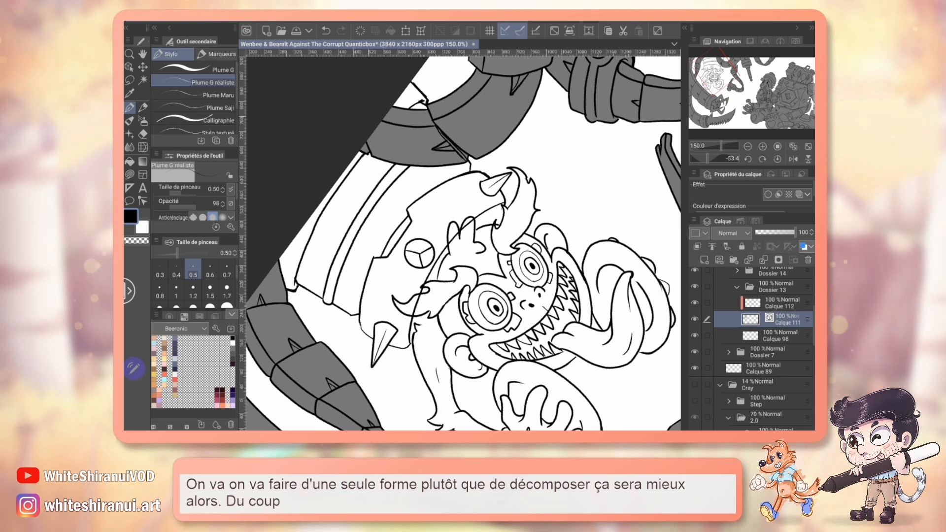
{"action": "key", "text": "ctrl+z"}
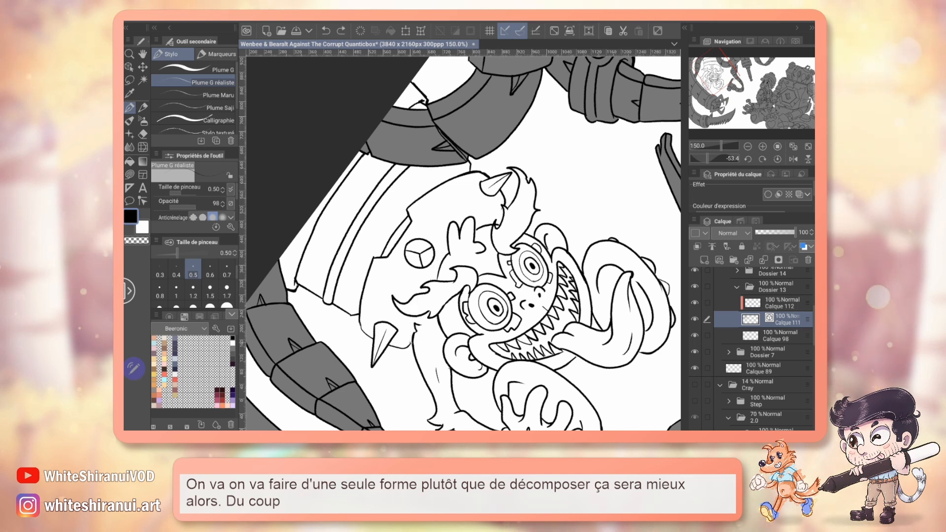
{"action": "key", "text": "ctrl+y"}
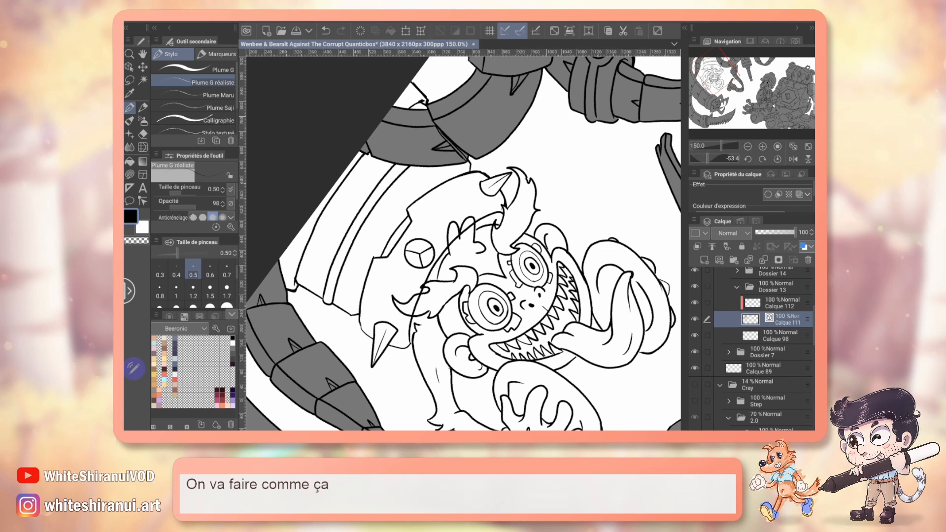
{"action": "key", "text": "e"}
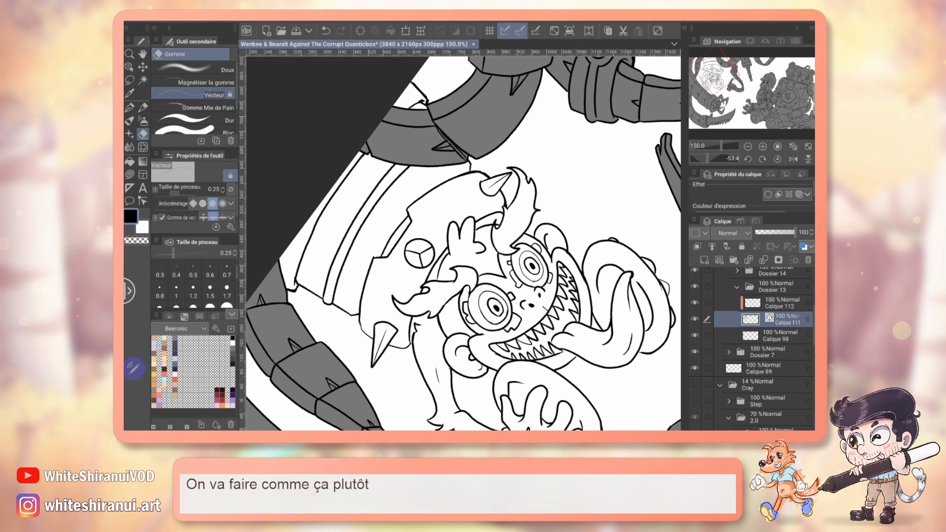
{"action": "left_click", "coordinate": [777, 158]}
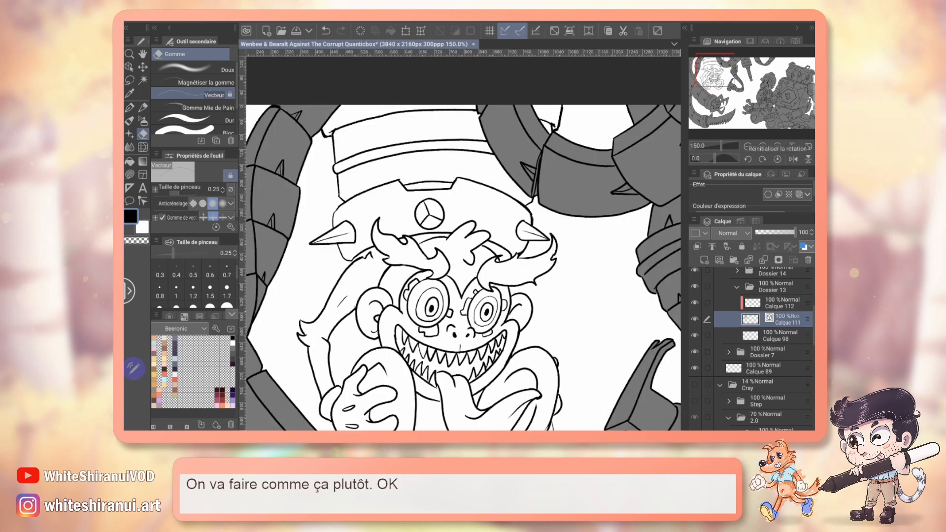
{"action": "key", "text": "p"}
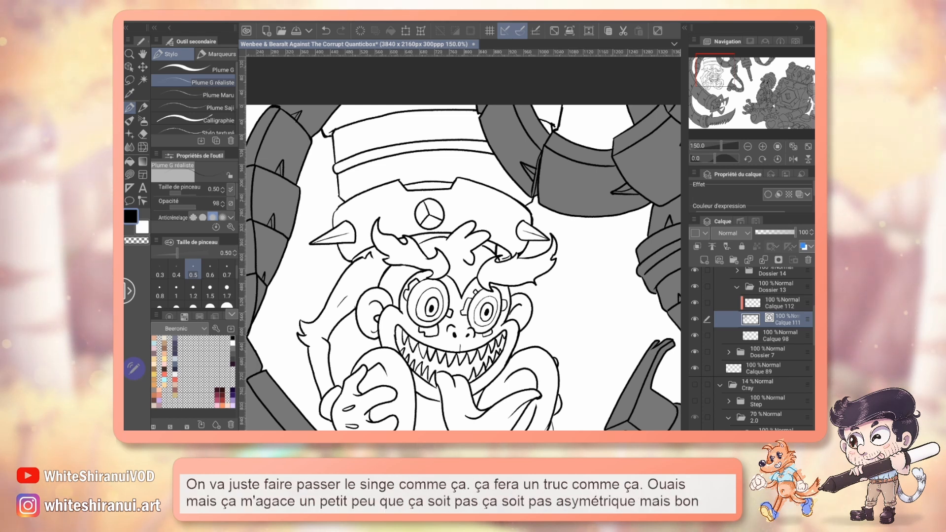
Lasso the shell's spike behind the monkey's brow tuft, enlarge it slightly, and retouch the lines around its tip
{"action": "key", "text": "m"}
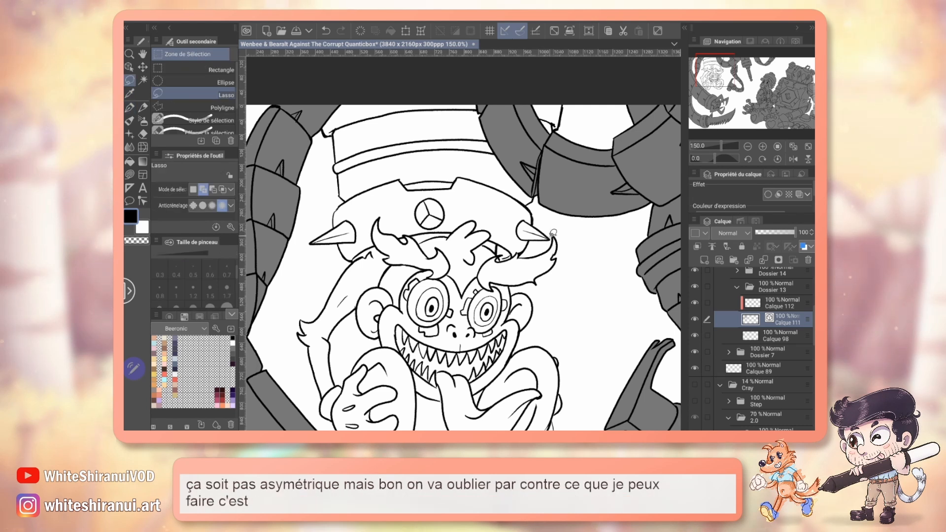
{"action": "mouse_move", "coordinate": [551, 243]}
{"action": "left_mouse_down"}
{"action": "mouse_move", "coordinate": [511, 234]}
{"action": "mouse_move", "coordinate": [523, 213]}
{"action": "mouse_move", "coordinate": [549, 239]}
{"action": "left_mouse_up"}
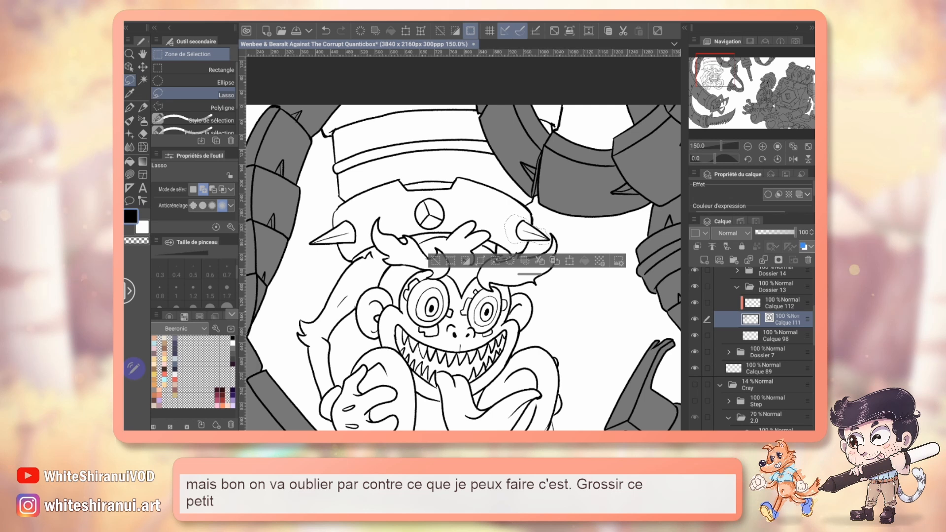
{"action": "left_click", "coordinate": [405, 31]}
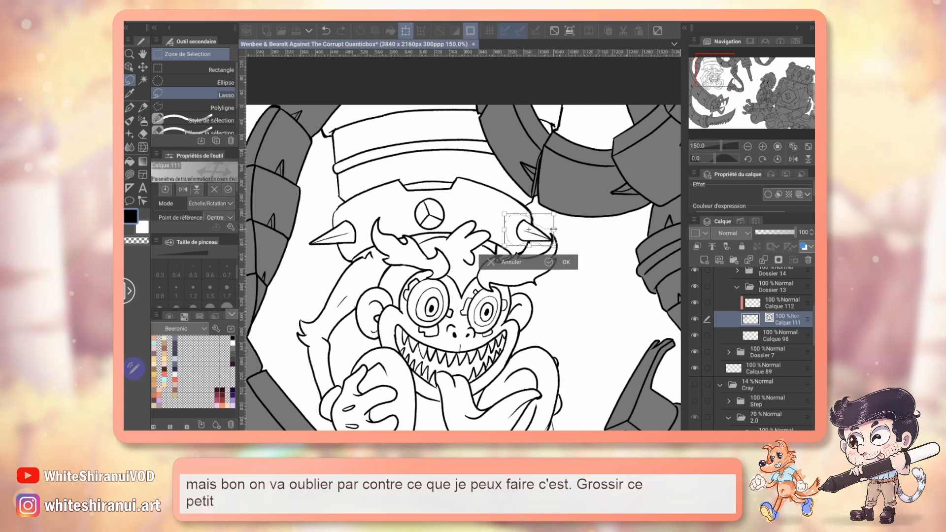
{"action": "left_click_drag", "start_coordinate": [567, 225], "coordinate": [560, 227]}
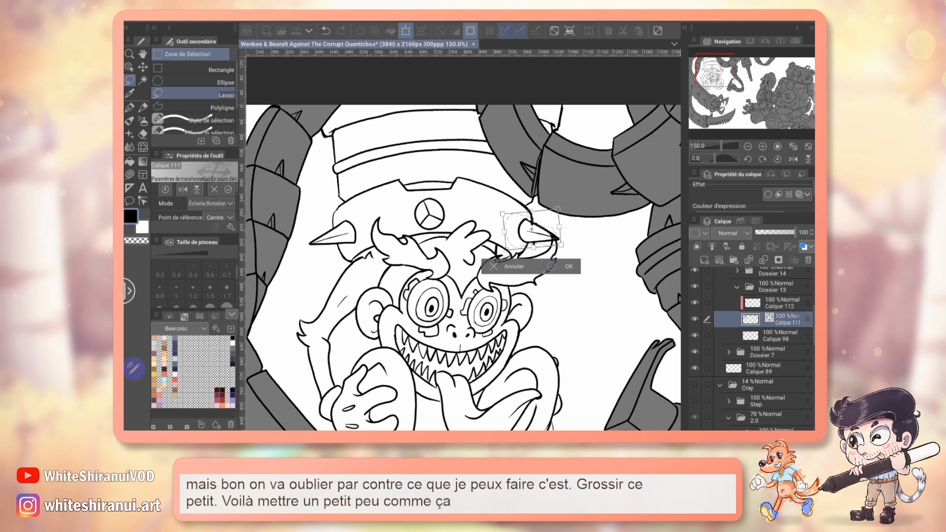
{"action": "key", "text": "Return"}
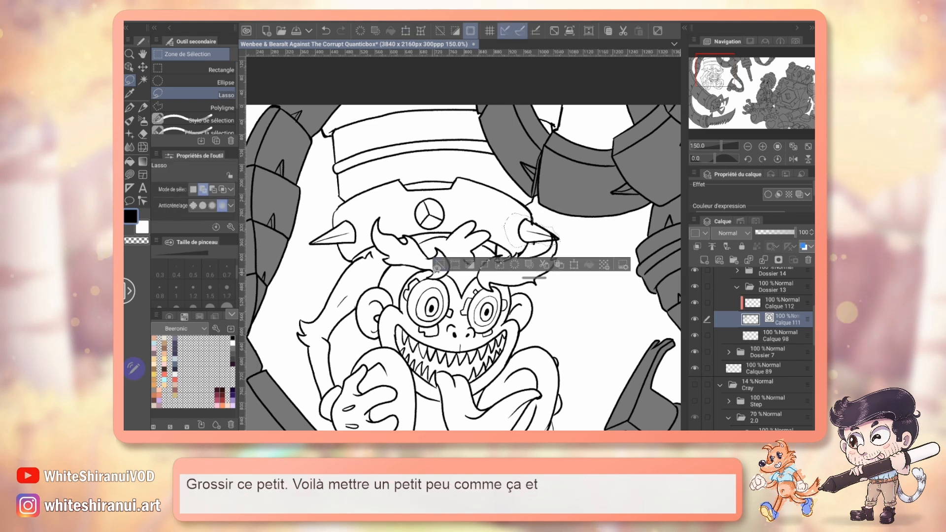
{"action": "key", "text": "ctrl+d"}
{"action": "key", "text": "p"}
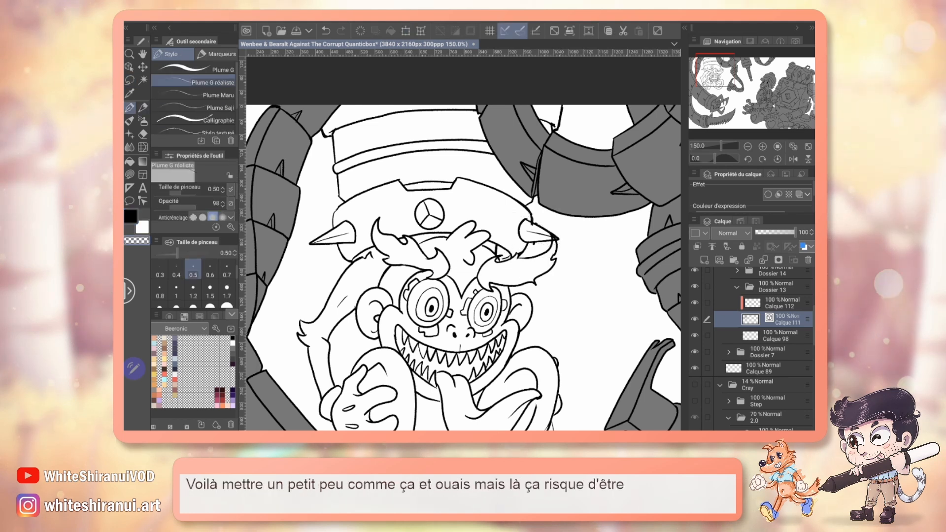
{"action": "scroll", "coordinate": [675, 117], "scroll_direction": "up", "scroll_amount": 2}
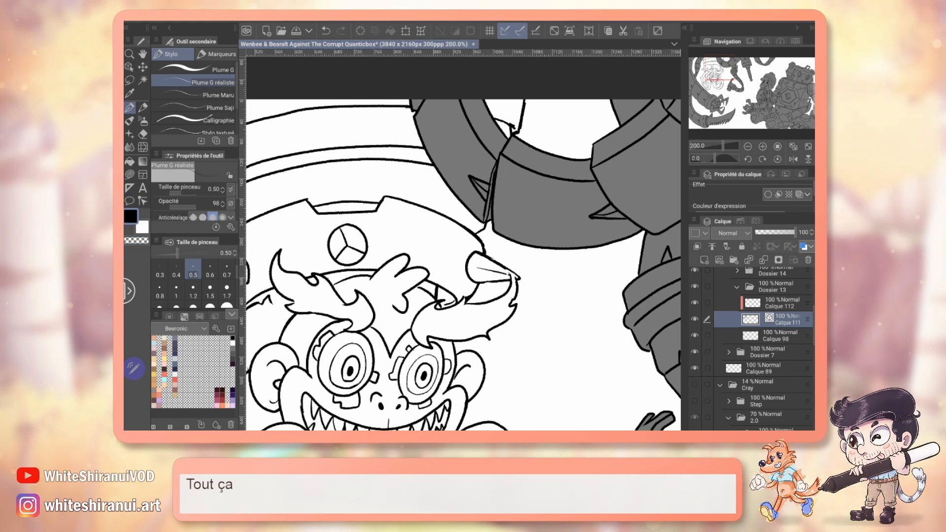
{"action": "left_click_drag", "start_coordinate": [518, 276], "coordinate": [512, 203]}
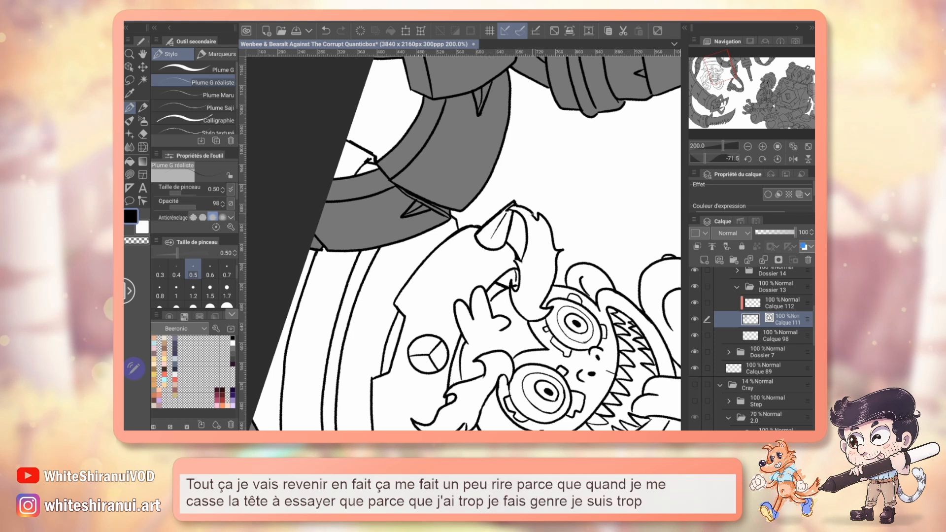
{"action": "left_click", "coordinate": [778, 159]}
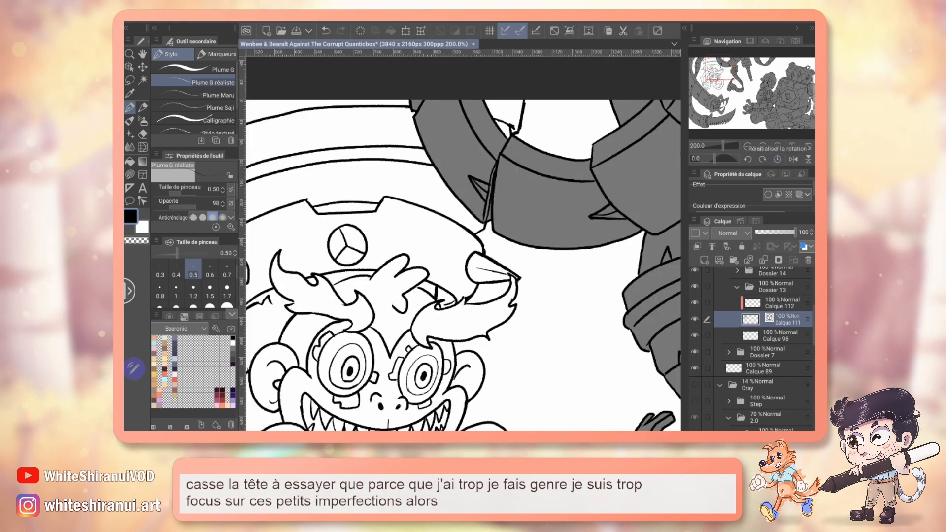
Examine how the monkey and shell read within the whole illustration at 66.7% and 100% zoom
{"action": "left_click", "coordinate": [747, 146]}
{"action": "left_click", "coordinate": [747, 146]}
{"action": "left_click", "coordinate": [747, 146]}
{"action": "left_click", "coordinate": [747, 147]}
{"action": "left_click_drag", "start_coordinate": [513, 305], "coordinate": [418, 208]}
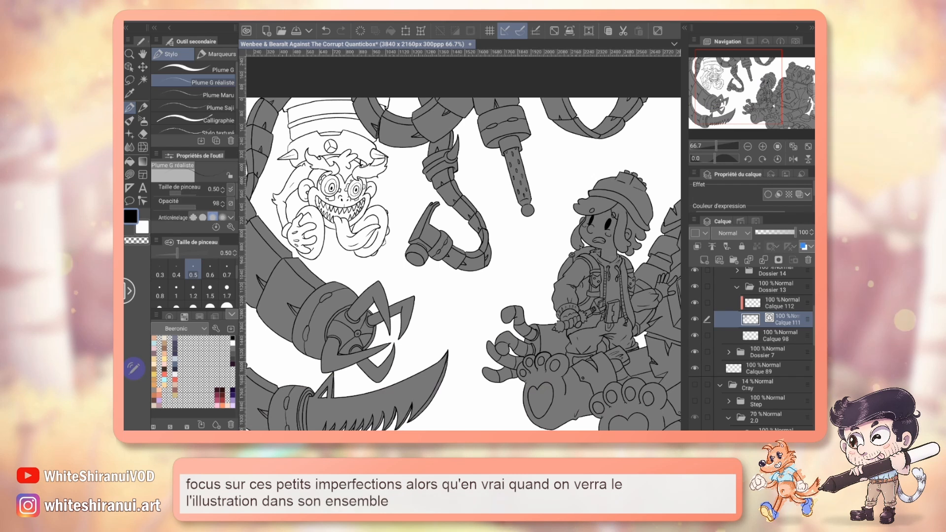
{"action": "left_click_drag", "start_coordinate": [463, 266], "coordinate": [511, 269]}
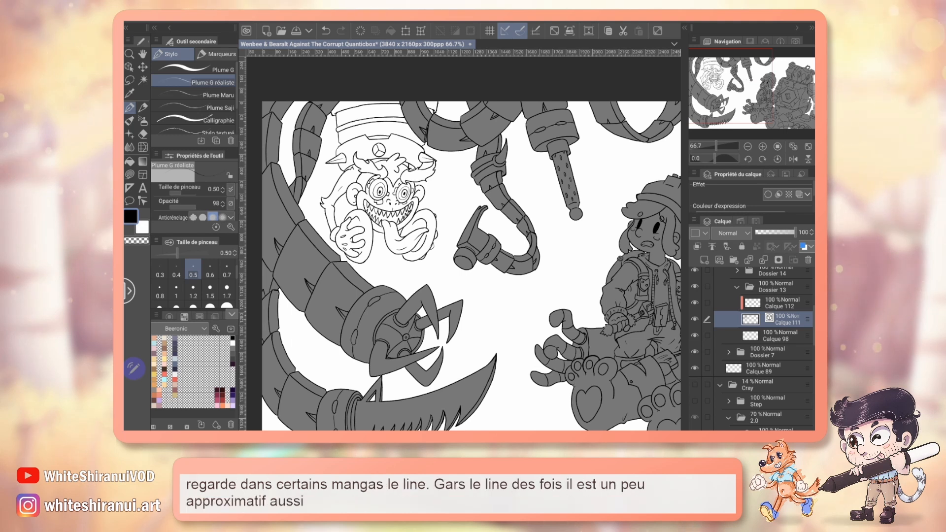
{"action": "left_click_drag", "start_coordinate": [444, 237], "coordinate": [487, 270]}
{"action": "scroll", "coordinate": [464, 243], "scroll_direction": "up", "scroll_amount": 2}
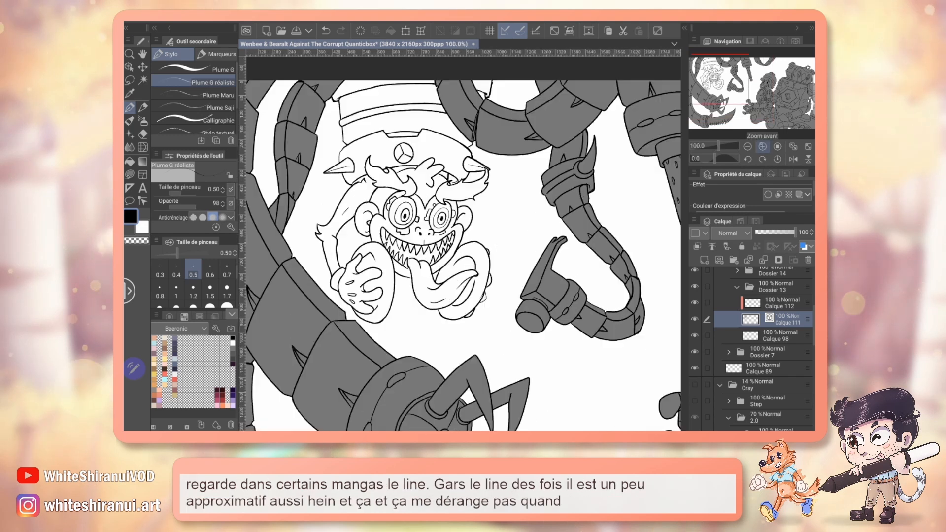
Erase the curved band lines on the tower above the shell and redraw them with the Cray sketch folder shown
{"action": "left_click_drag", "start_coordinate": [444, 227], "coordinate": [480, 267]}
{"action": "left_click_drag", "start_coordinate": [566, 244], "coordinate": [486, 143]}
{"action": "key", "text": "e"}
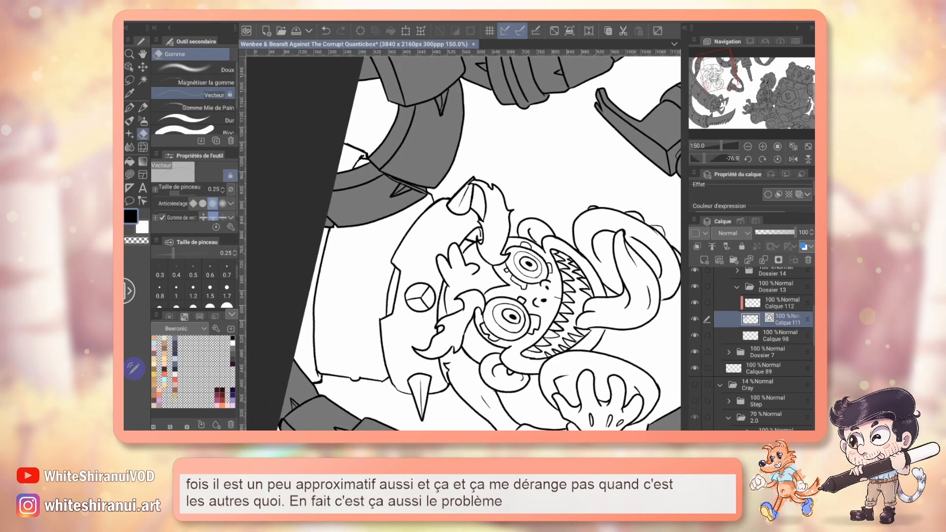
{"action": "left_click", "coordinate": [695, 384]}
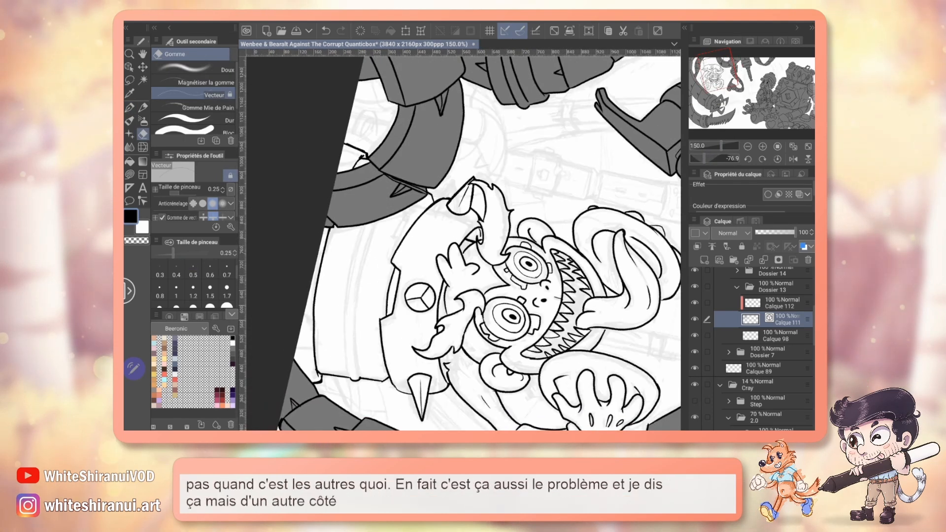
{"action": "key", "text": "p"}
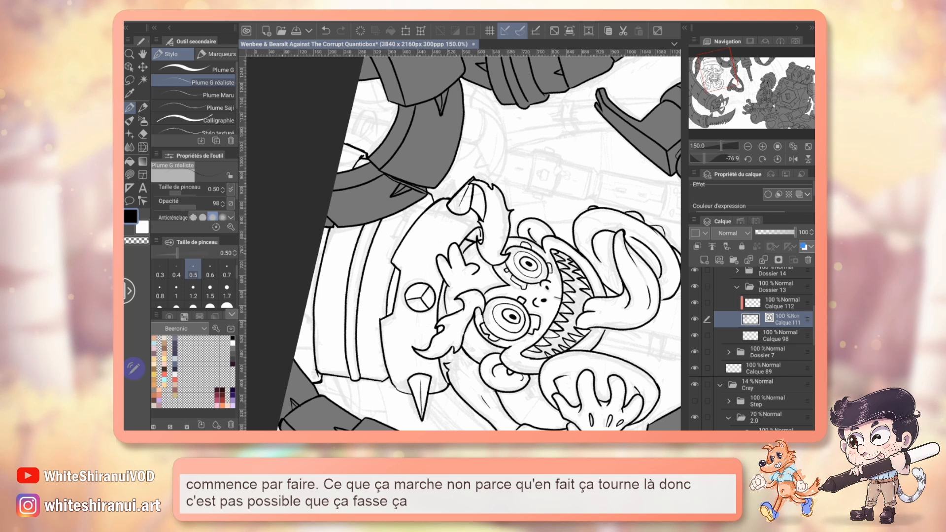
Undo the last band stroke and rework the tower's band curves with the G-pen and vector eraser
{"action": "left_click", "coordinate": [777, 159]}
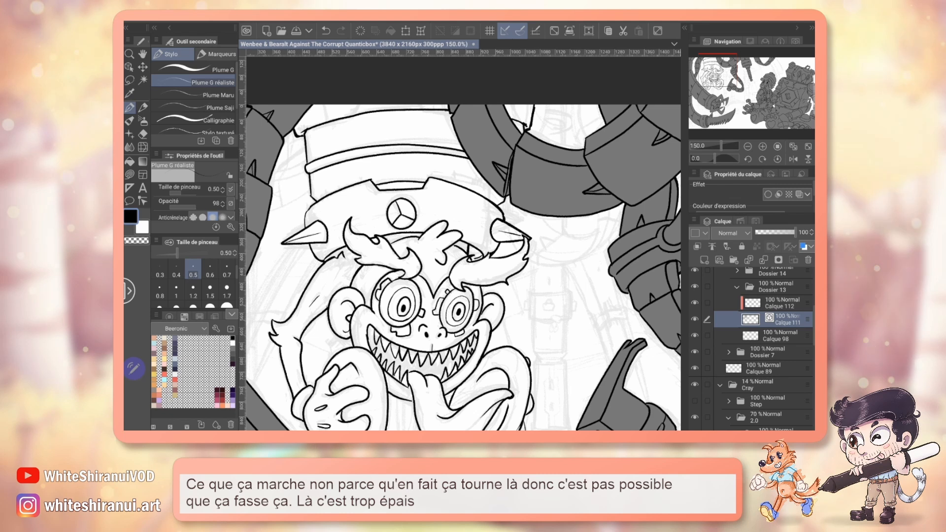
{"action": "key", "text": "ctrl+z"}
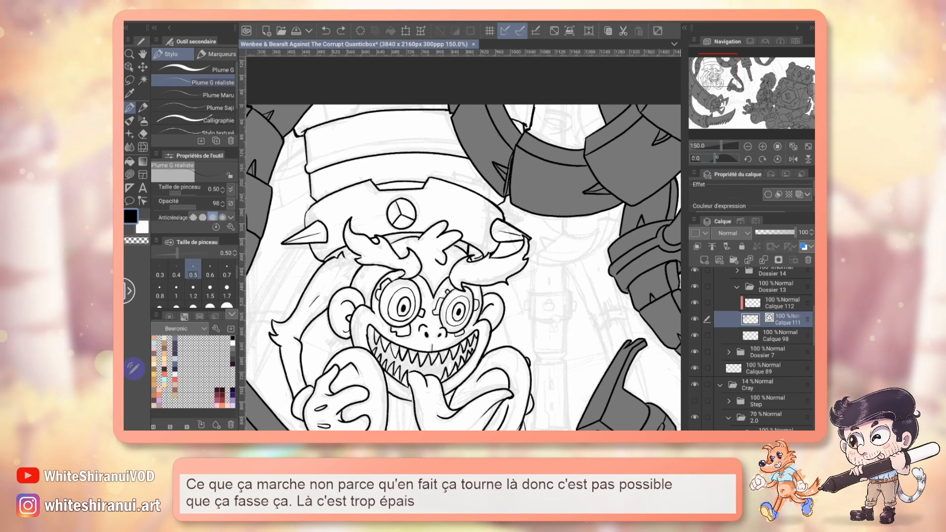
{"action": "left_click_drag", "start_coordinate": [718, 157], "coordinate": [707, 158]}
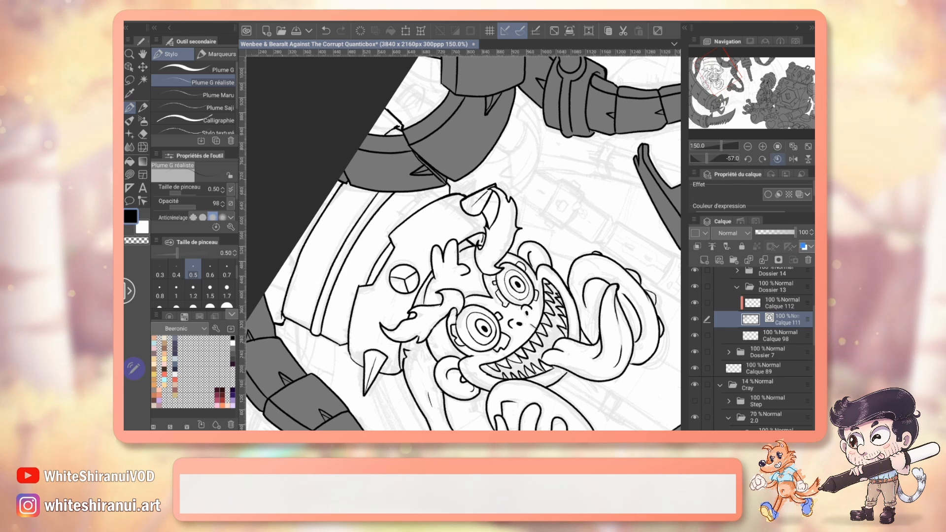
{"action": "left_click", "coordinate": [778, 159]}
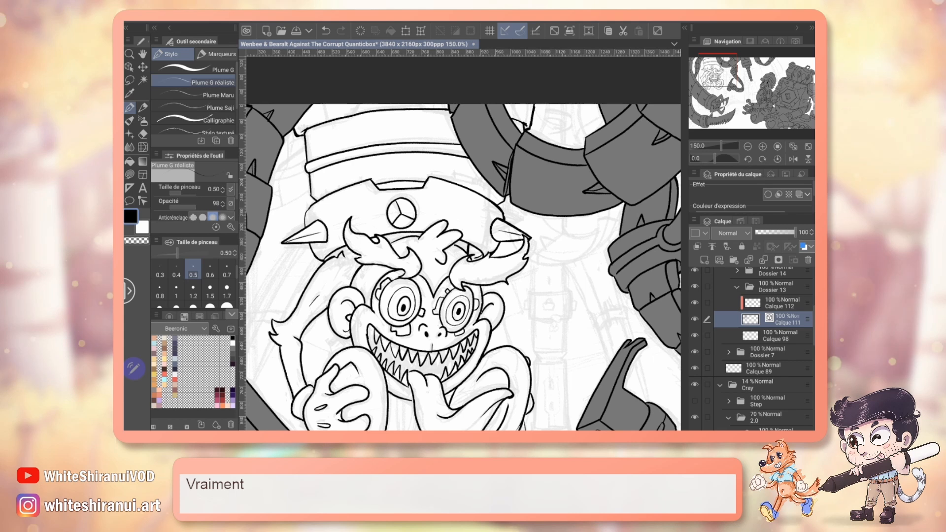
{"action": "left_click_drag", "start_coordinate": [715, 158], "coordinate": [704, 159]}
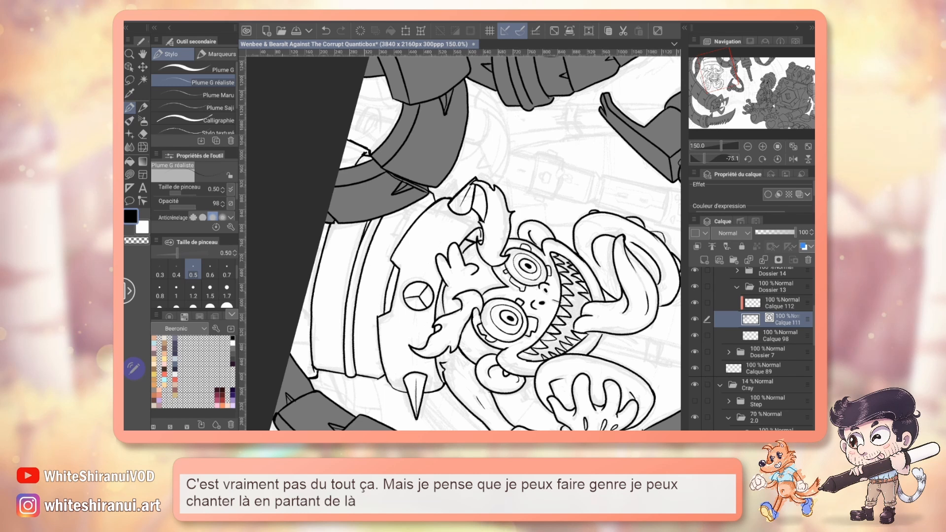
{"action": "key", "text": "e"}
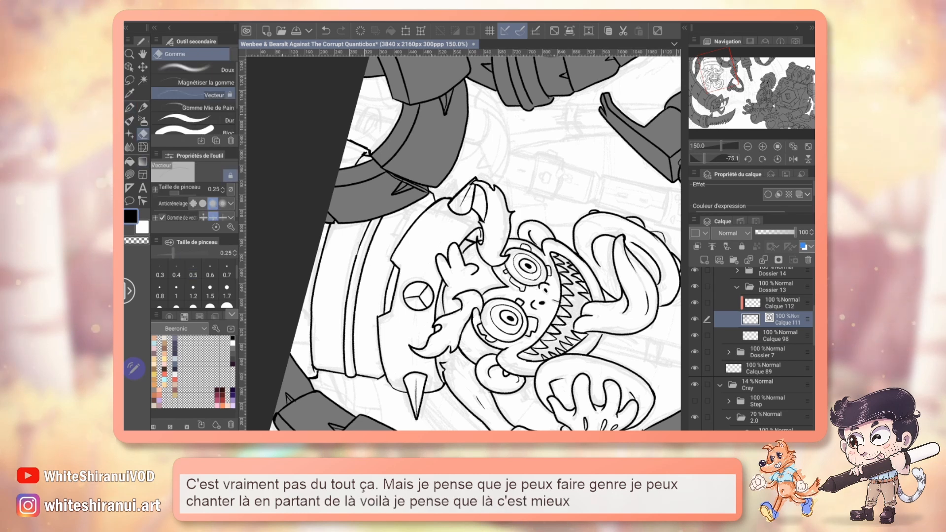
{"action": "key", "text": "p"}
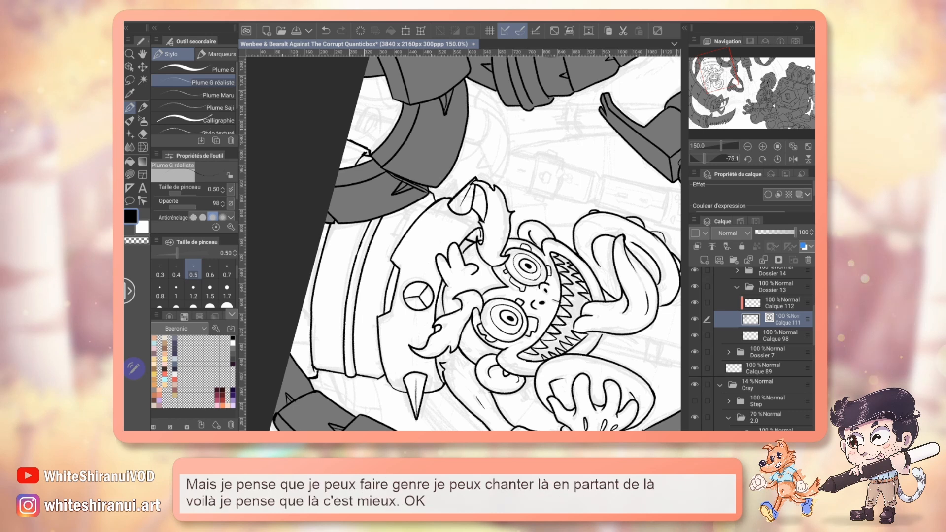
{"action": "left_click", "coordinate": [778, 159]}
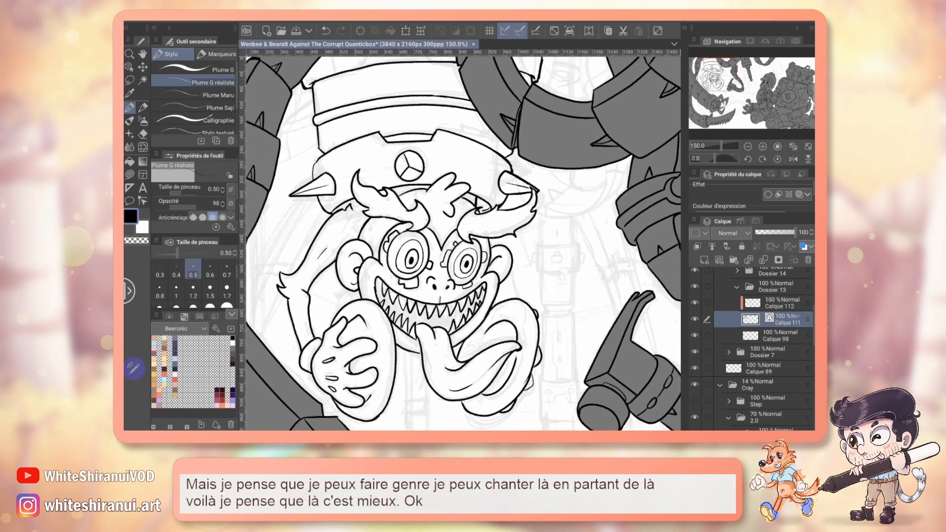
Fill the tower bands, shell, and the monkey's head, arm, teeth and tongue with grey on layer Calque 98
{"action": "left_click", "coordinate": [780, 335]}
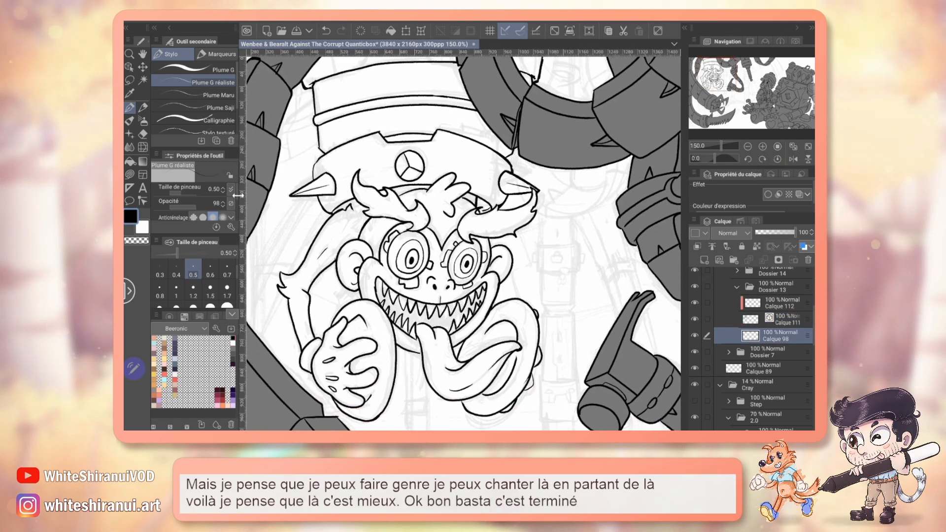
{"action": "key", "text": "g"}
{"action": "left_click", "coordinate": [434, 113]}
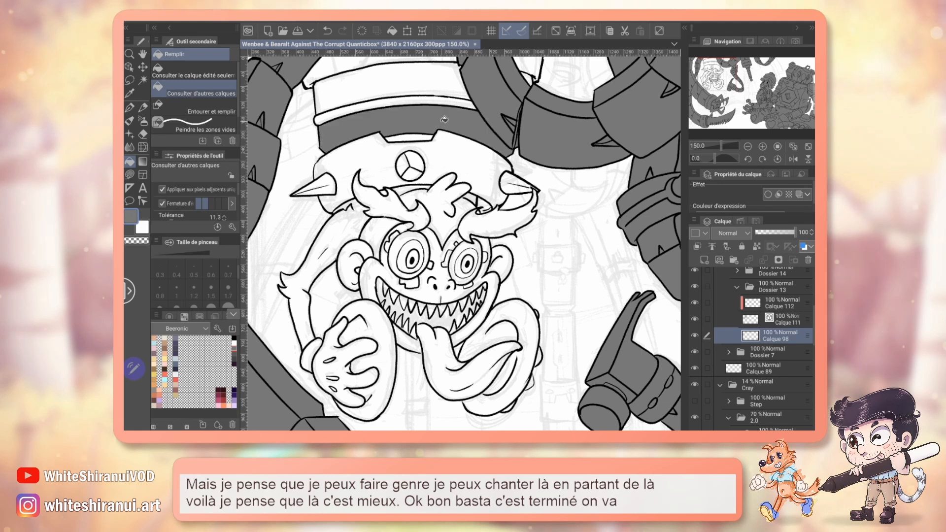
{"action": "mouse_move", "coordinate": [428, 147]}
{"action": "left_mouse_down"}
{"action": "mouse_move", "coordinate": [415, 192]}
{"action": "mouse_move", "coordinate": [450, 277]}
{"action": "mouse_move", "coordinate": [475, 186]}
{"action": "mouse_move", "coordinate": [455, 184]}
{"action": "mouse_move", "coordinate": [346, 227]}
{"action": "mouse_move", "coordinate": [387, 240]}
{"action": "mouse_move", "coordinate": [414, 228]}
{"action": "mouse_move", "coordinate": [386, 241]}
{"action": "left_mouse_up"}
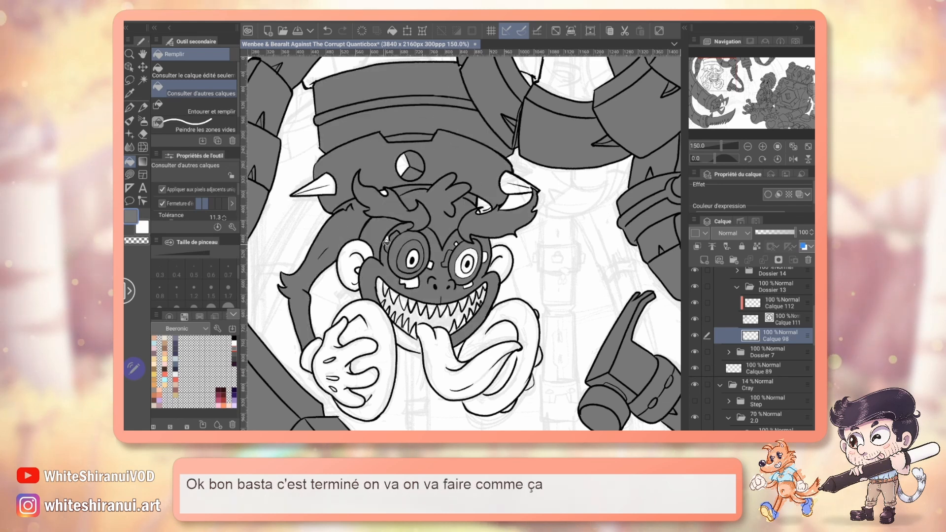
{"action": "left_click", "coordinate": [407, 285]}
{"action": "left_click", "coordinate": [461, 362]}
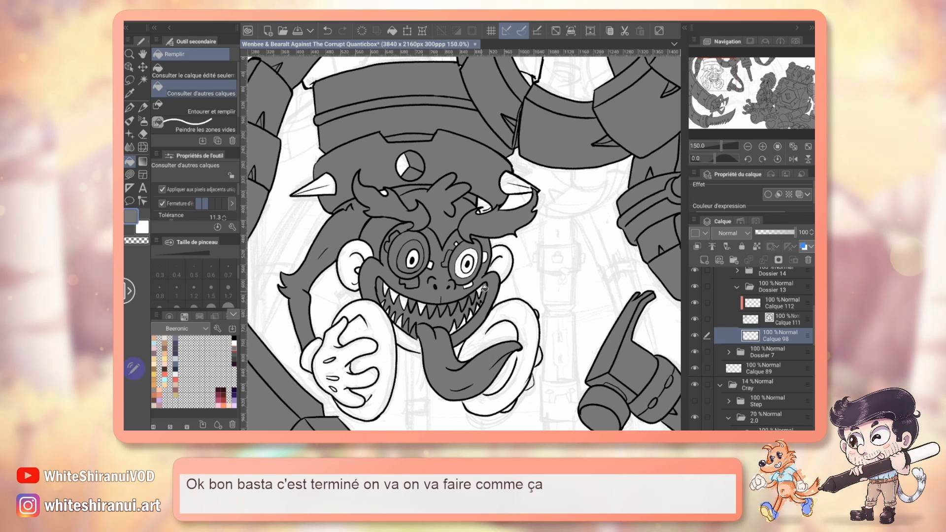
Fill the monkey's hands, feet, ears and eyes plus the shell's emblem and spikes with the same grey
{"action": "left_click", "coordinate": [367, 325]}
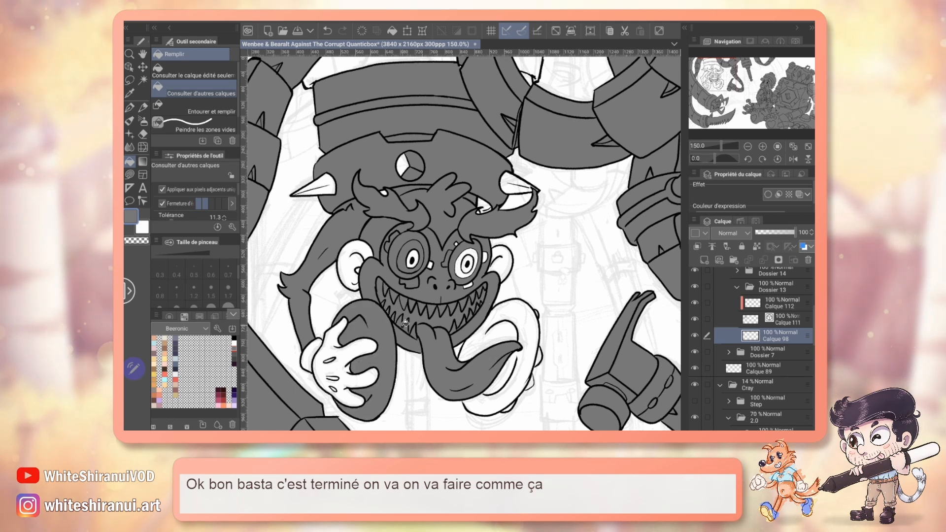
{"action": "left_click", "coordinate": [323, 346]}
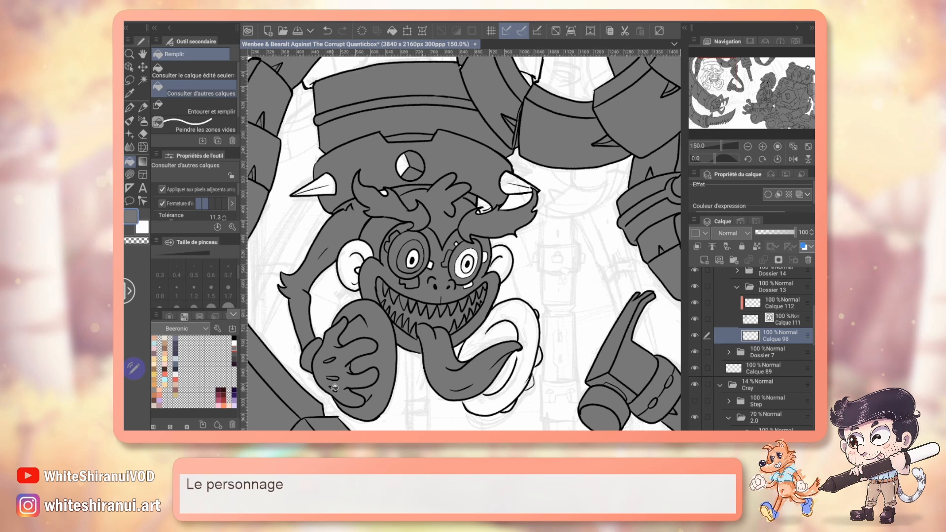
{"action": "left_click", "coordinate": [495, 329]}
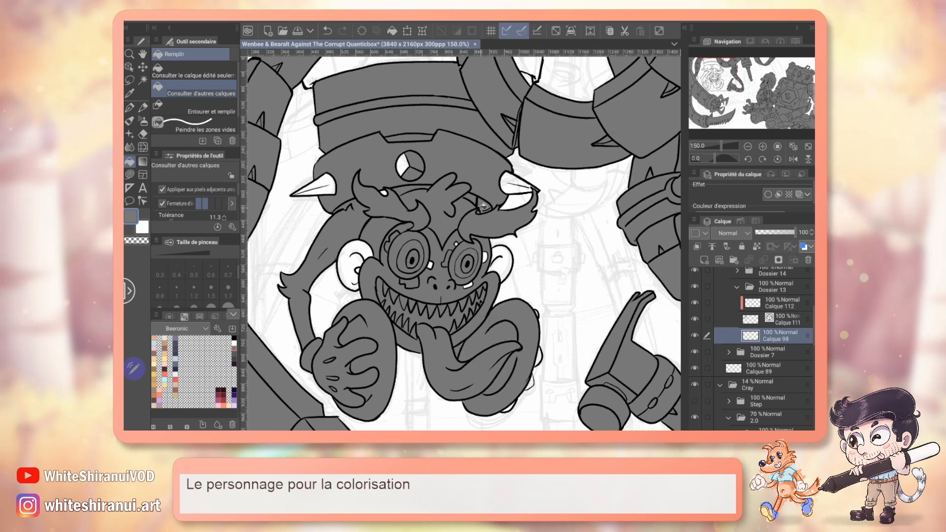
{"action": "left_click", "coordinate": [353, 258]}
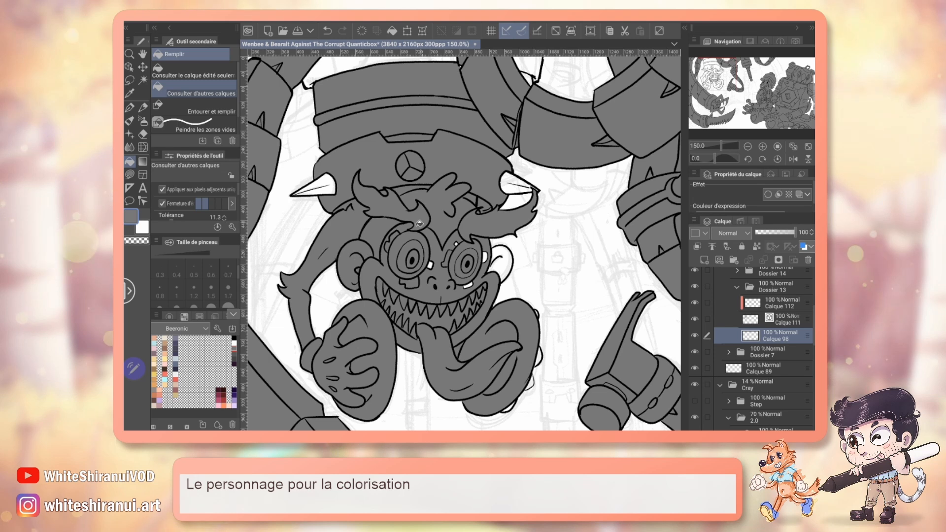
{"action": "left_click", "coordinate": [514, 185]}
{"action": "left_click", "coordinate": [323, 187]}
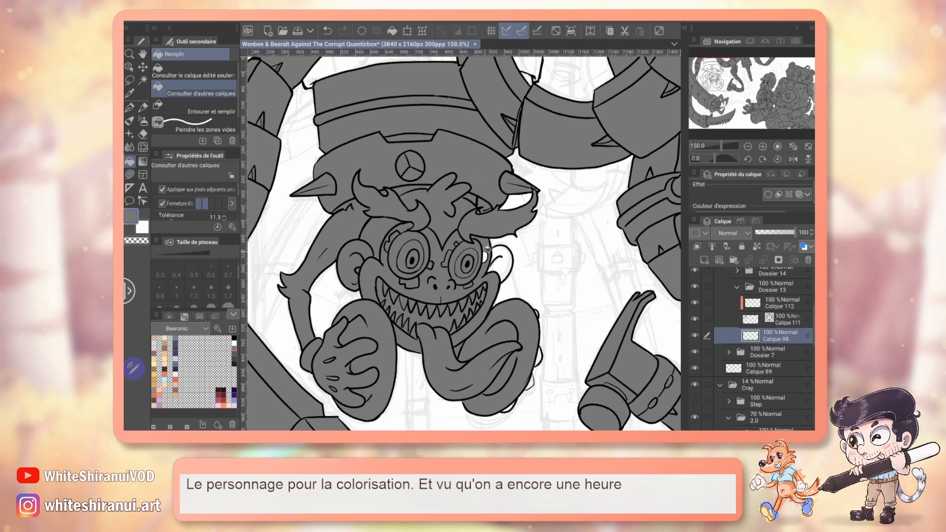
{"action": "left_click", "coordinate": [494, 265]}
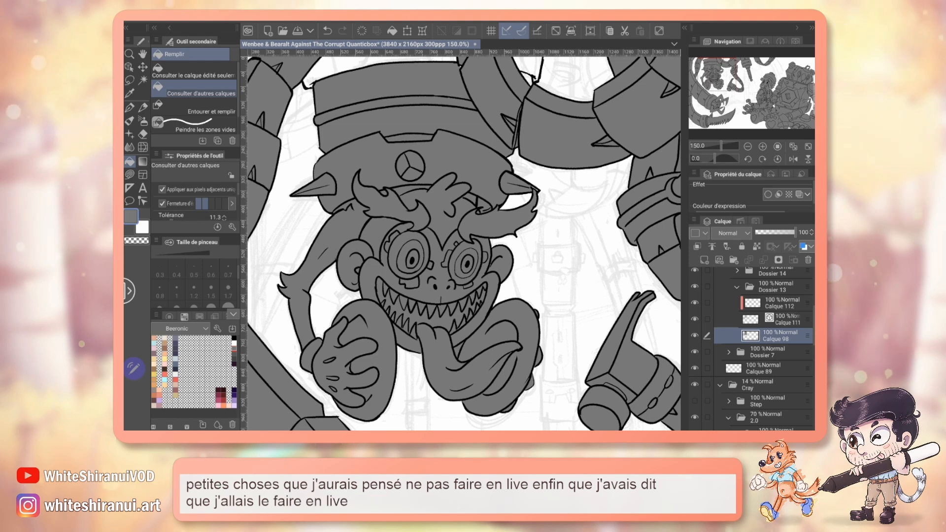
Use the lasso fill to cover the unfilled area at the tower's upper edge with grey
{"action": "left_click", "coordinate": [130, 175]}
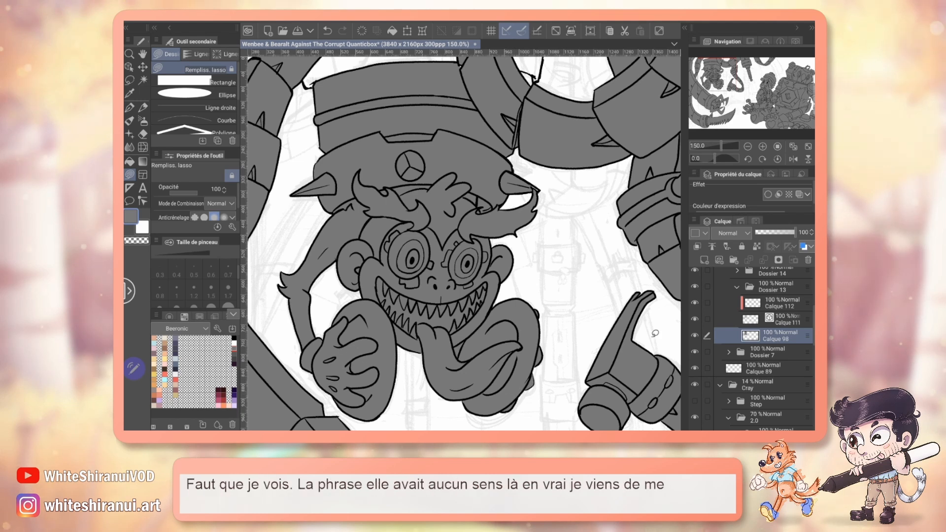
{"action": "left_click_drag", "start_coordinate": [444, 221], "coordinate": [452, 312]}
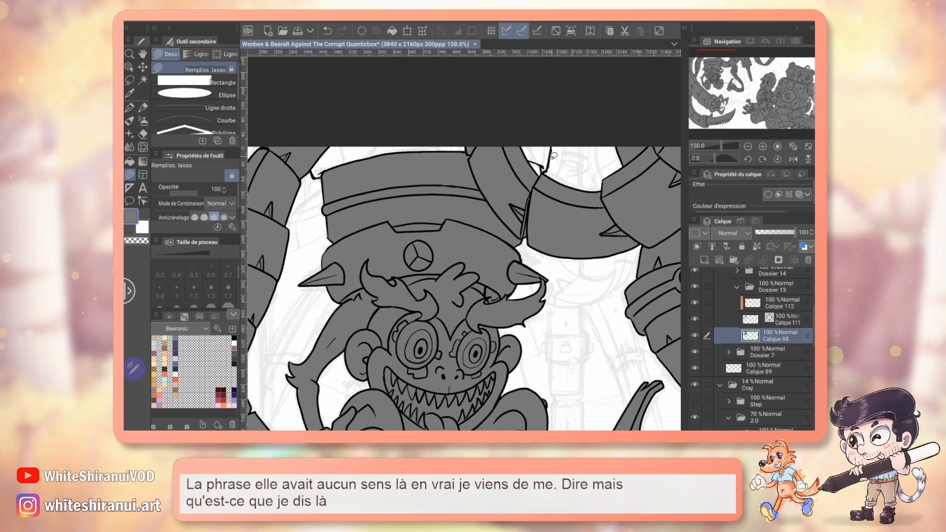
{"action": "left_click_drag", "start_coordinate": [413, 189], "coordinate": [508, 190]}
{"action": "mouse_move", "coordinate": [612, 222]}
{"action": "left_mouse_down"}
{"action": "mouse_move", "coordinate": [257, 230]}
{"action": "mouse_move", "coordinate": [460, 228]}
{"action": "mouse_move", "coordinate": [464, 181]}
{"action": "mouse_move", "coordinate": [222, 278]}
{"action": "mouse_move", "coordinate": [507, 230]}
{"action": "mouse_move", "coordinate": [555, 224]}
{"action": "mouse_move", "coordinate": [583, 233]}
{"action": "left_mouse_up"}
{"action": "left_click_drag", "start_coordinate": [354, 142], "coordinate": [441, 155]}
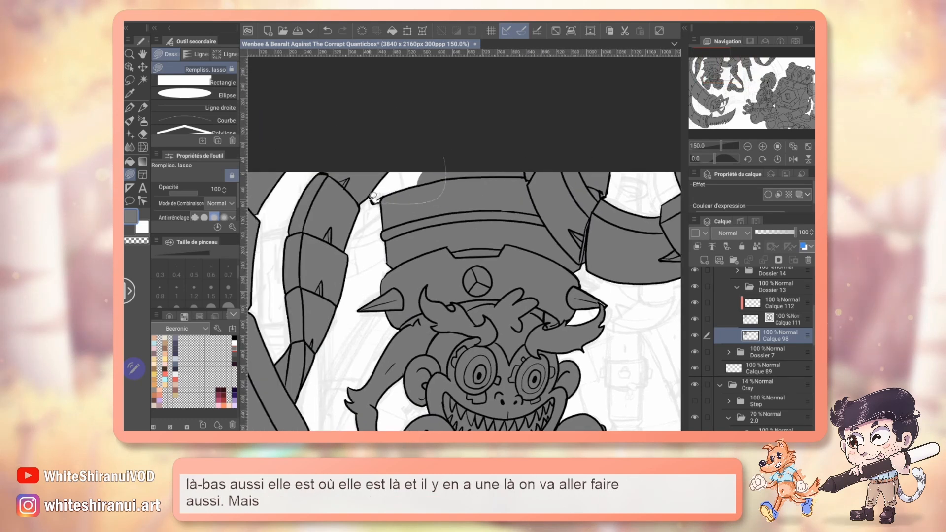
Show the Dossier 12 and Dossier 11 folders inside the Dossier 9 line folder, leaving Dossier 9 collapsed
{"action": "left_click", "coordinate": [748, 146]}
{"action": "left_click", "coordinate": [747, 146]}
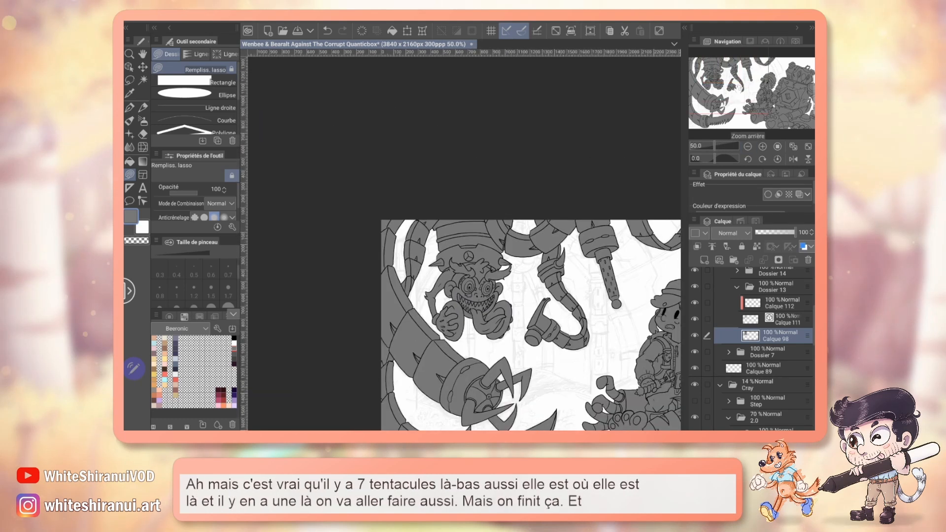
{"action": "left_click_drag", "start_coordinate": [738, 84], "coordinate": [773, 101]}
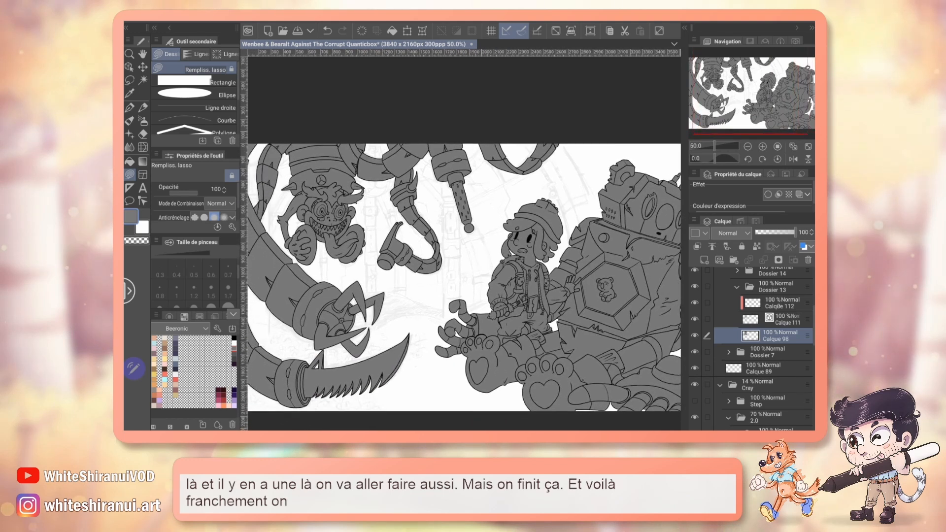
{"action": "scroll", "coordinate": [751, 345], "scroll_direction": "up", "scroll_amount": 5}
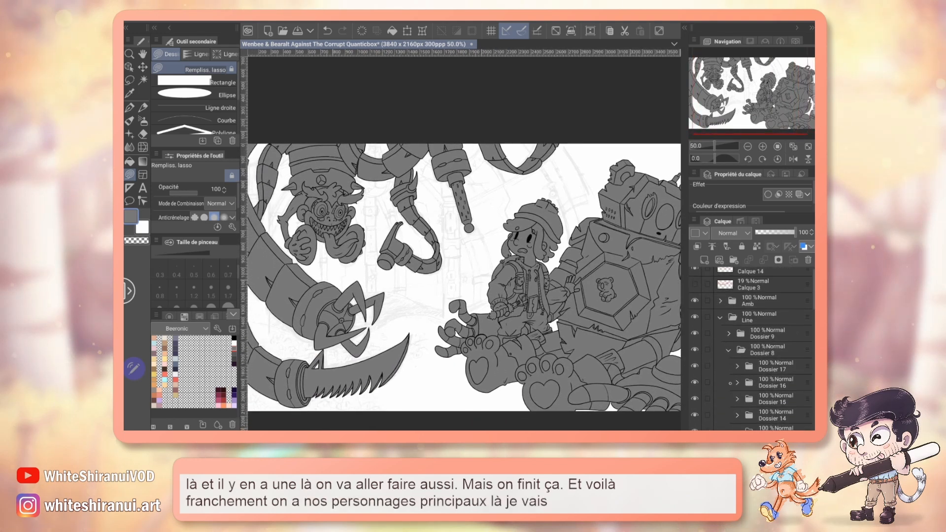
{"action": "left_click", "coordinate": [729, 334]}
{"action": "left_click_drag", "start_coordinate": [695, 350], "coordinate": [695, 366]}
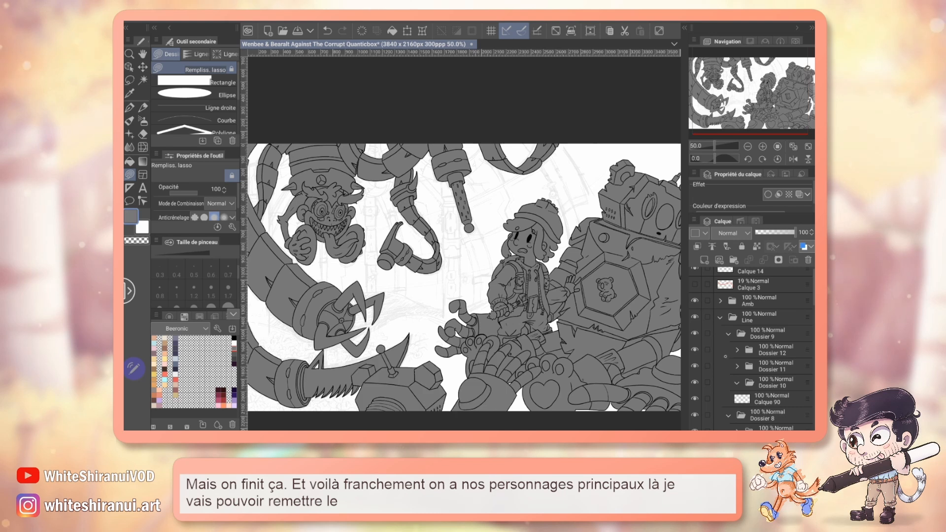
{"action": "left_click", "coordinate": [729, 333]}
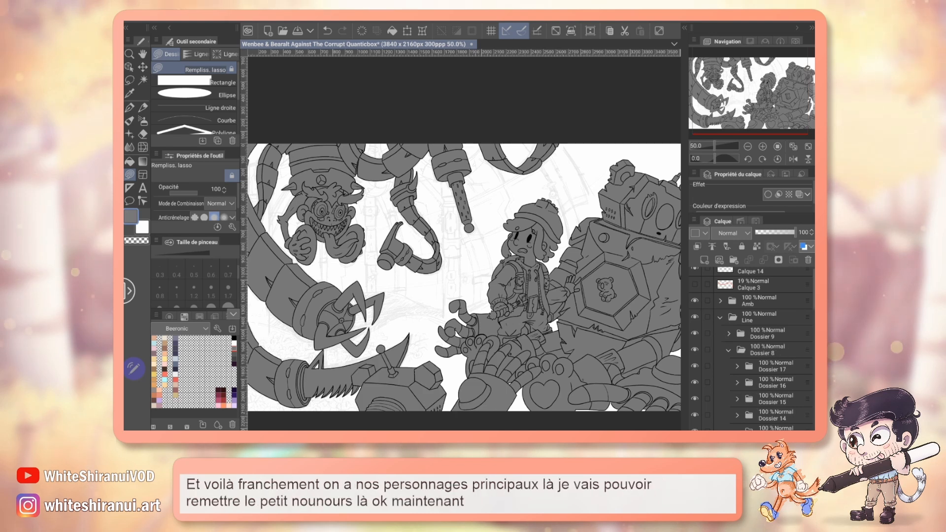
{"action": "left_click_drag", "start_coordinate": [464, 277], "coordinate": [406, 252]}
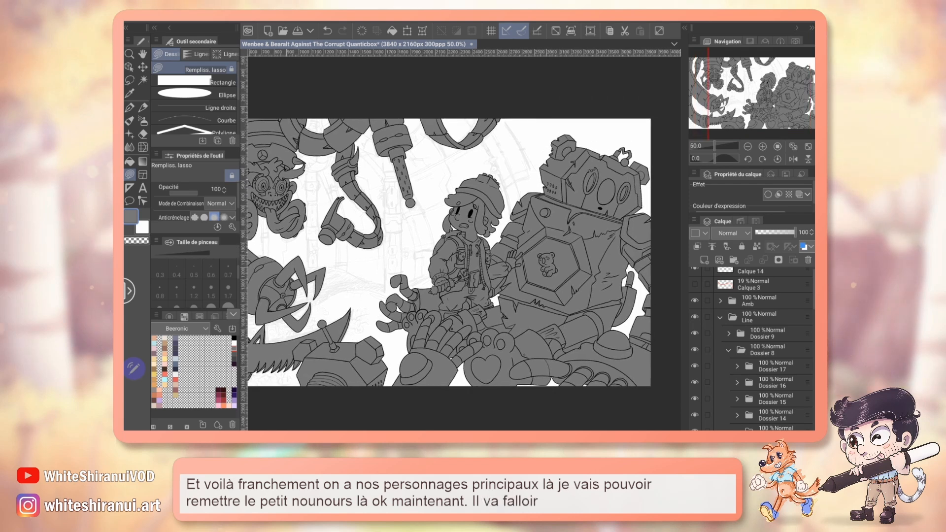
Show the 1P sketch folder and its Up subfolder within the Cray group's 2.0 folder
{"action": "scroll", "coordinate": [771, 362], "scroll_direction": "down", "scroll_amount": 5}
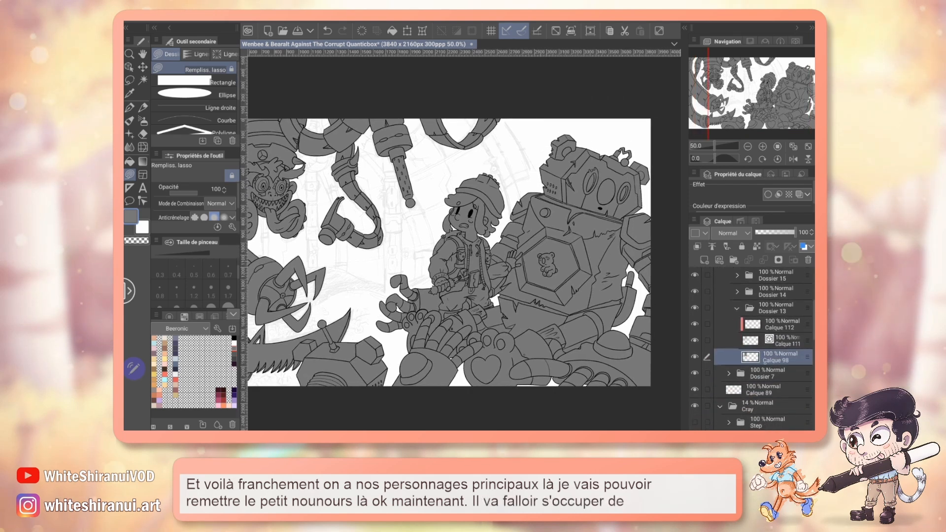
{"action": "scroll", "coordinate": [776, 349], "scroll_direction": "down", "scroll_amount": 2}
{"action": "scroll", "coordinate": [776, 348], "scroll_direction": "down", "scroll_amount": 3}
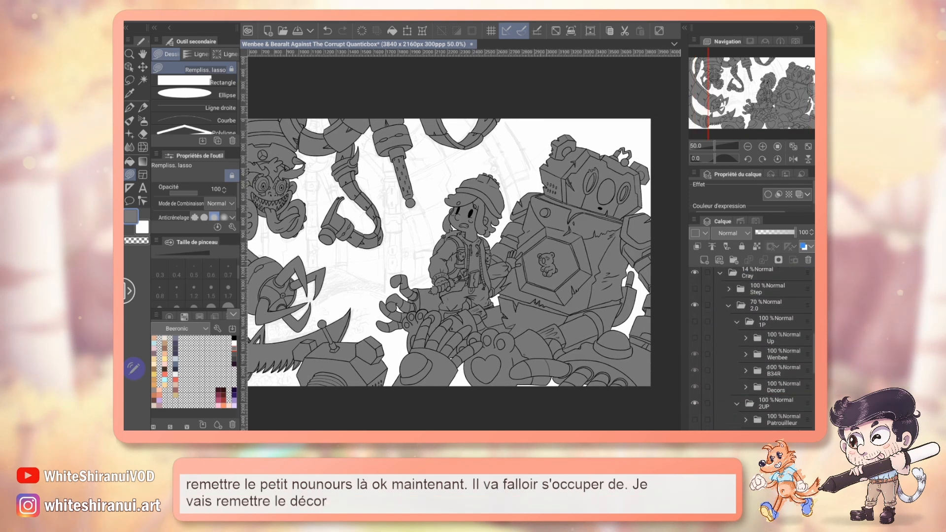
{"action": "scroll", "coordinate": [776, 348], "scroll_direction": "down", "scroll_amount": 2}
{"action": "scroll", "coordinate": [766, 392], "scroll_direction": "up", "scroll_amount": 1}
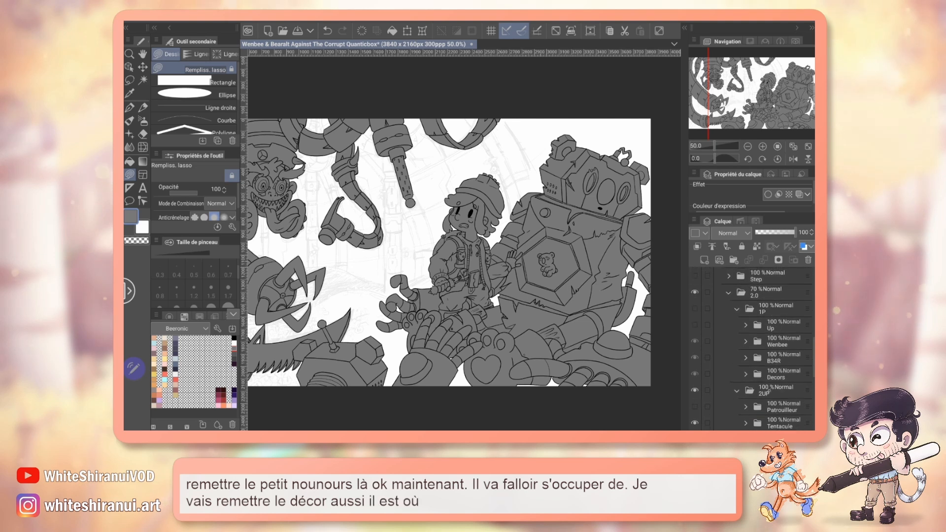
{"action": "left_click", "coordinate": [694, 325]}
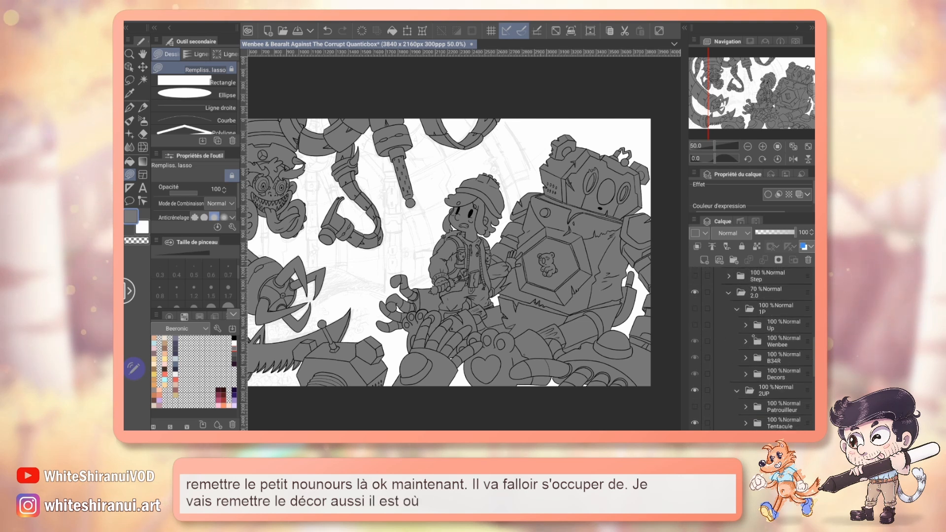
{"action": "left_click", "coordinate": [695, 308]}
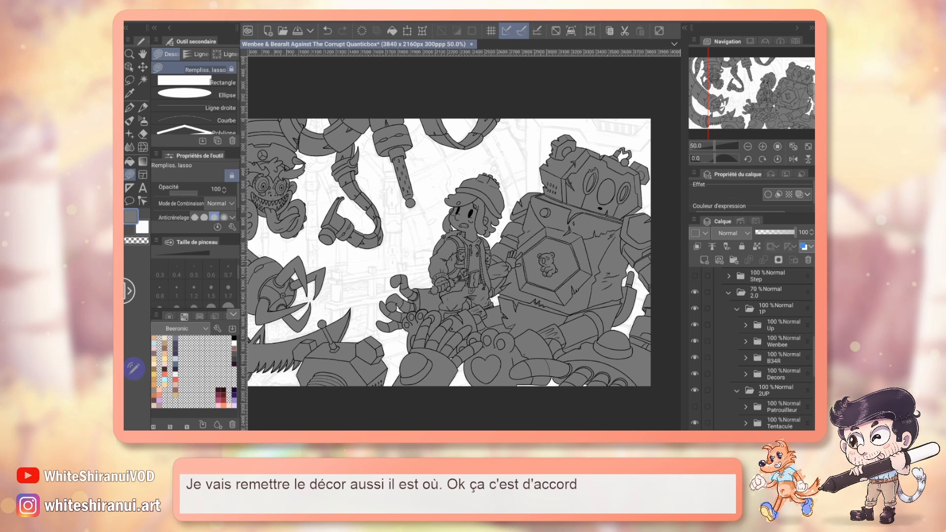
{"action": "left_click_drag", "start_coordinate": [419, 247], "coordinate": [514, 250]}
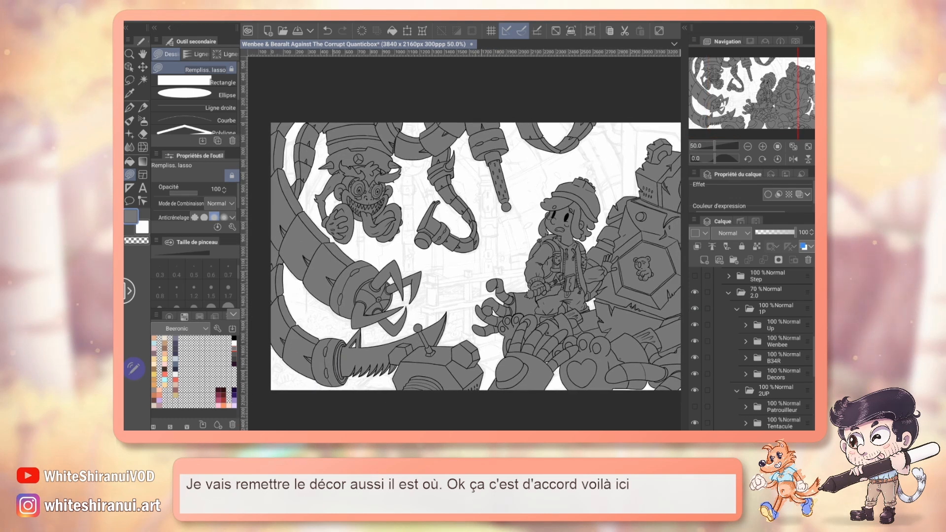